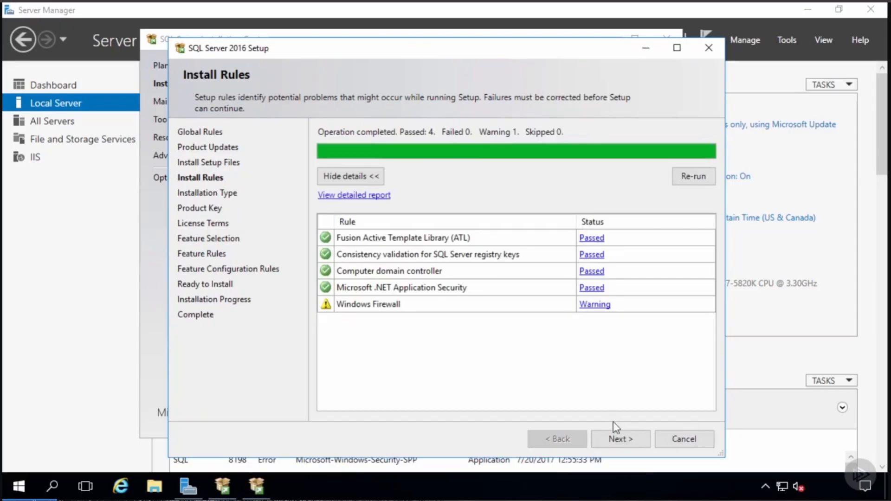
- Choose to add features to the existing MSSQLSERVER instance and review the checked features on Feature Selection
{"action": "left_click", "coordinate": [620, 439]}
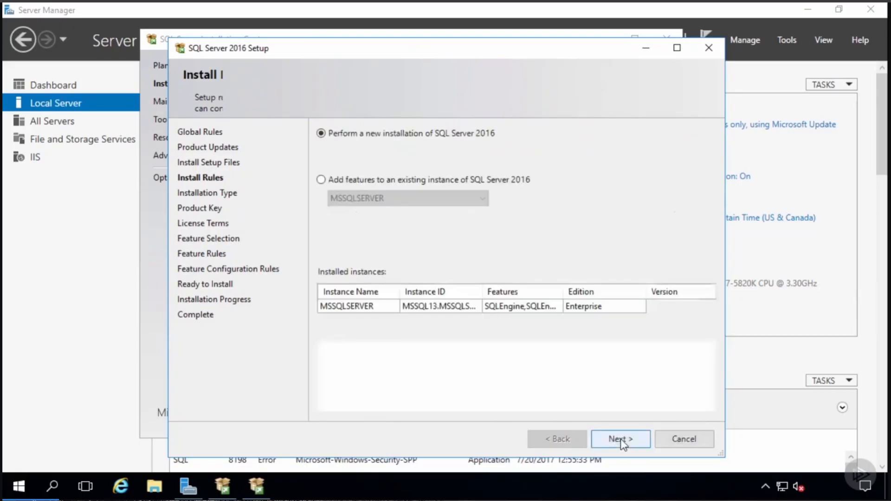
{"action": "left_click", "coordinate": [380, 180]}
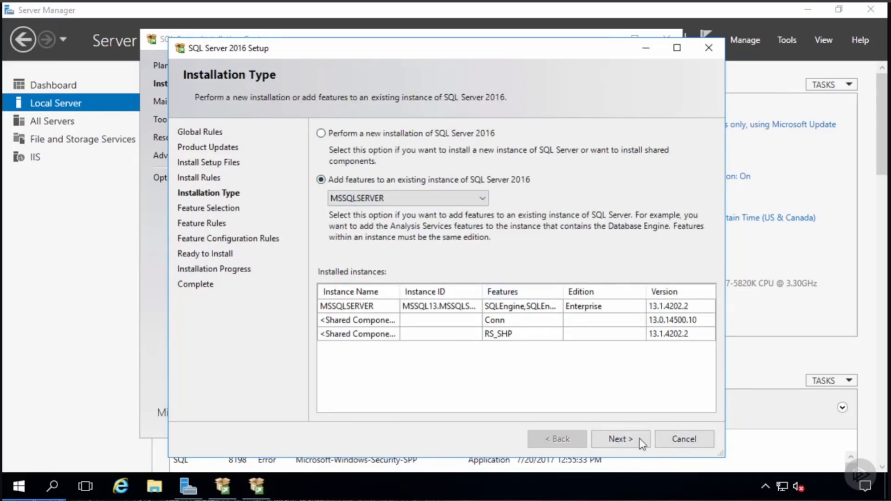
{"action": "left_click", "coordinate": [621, 439]}
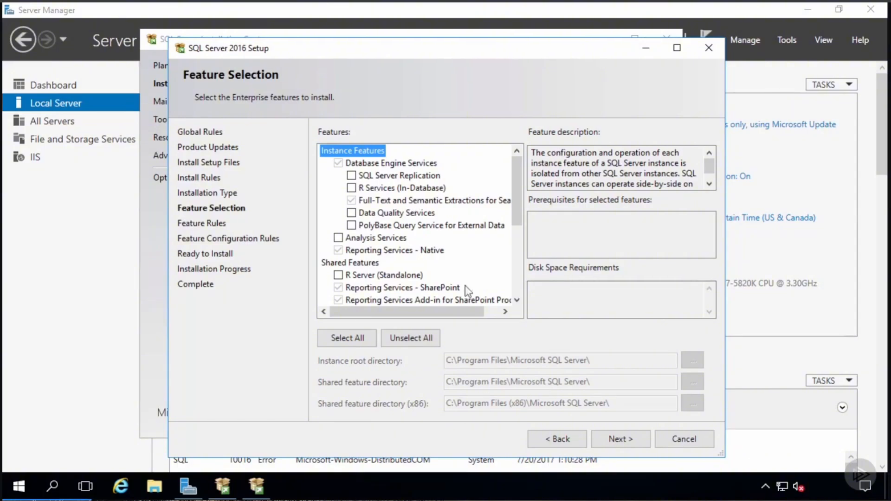
{"action": "left_click_drag", "start_coordinate": [465, 312], "coordinate": [481, 311]}
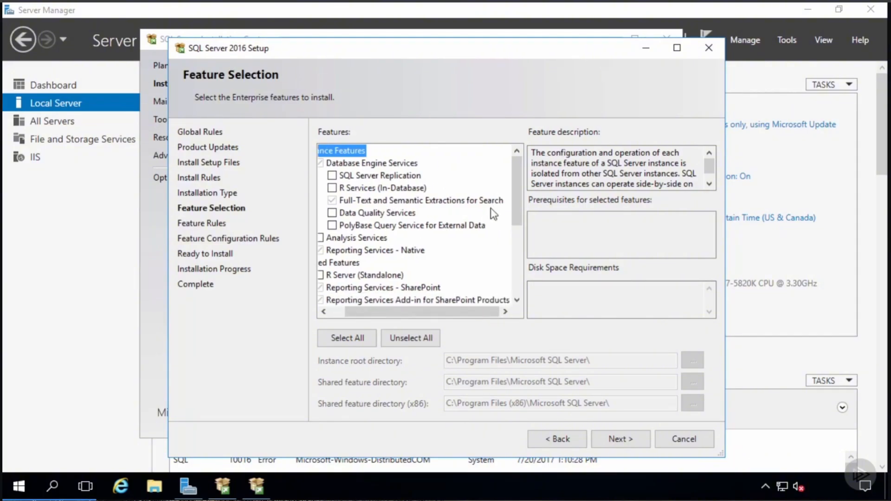
{"action": "left_click_drag", "start_coordinate": [427, 314], "coordinate": [383, 318]}
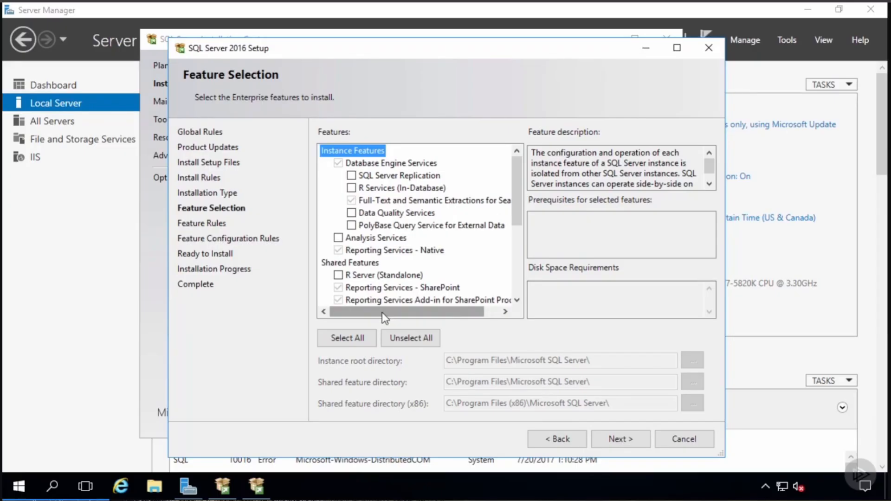
- Quit SQL Server setup and launch SQL Server 2016 Configuration Manager from the Start menu's Microsoft SQL Server 2016 group
{"action": "left_click", "coordinate": [680, 439]}
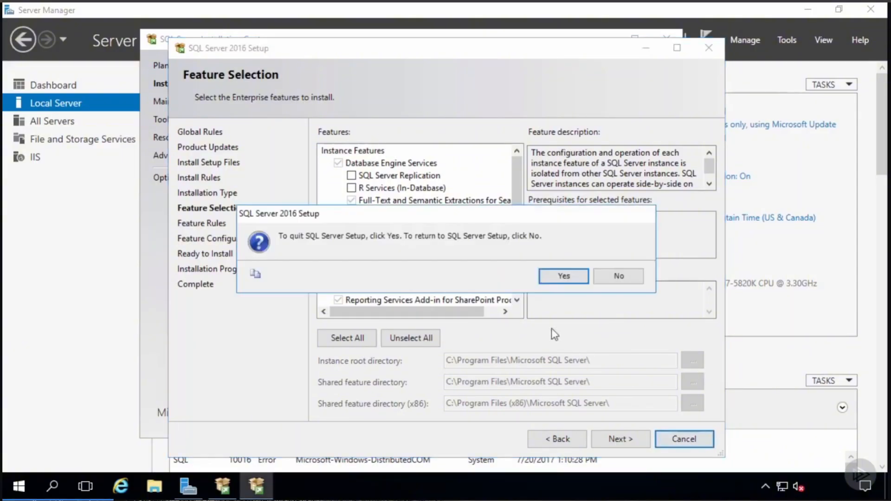
{"action": "left_click", "coordinate": [564, 278]}
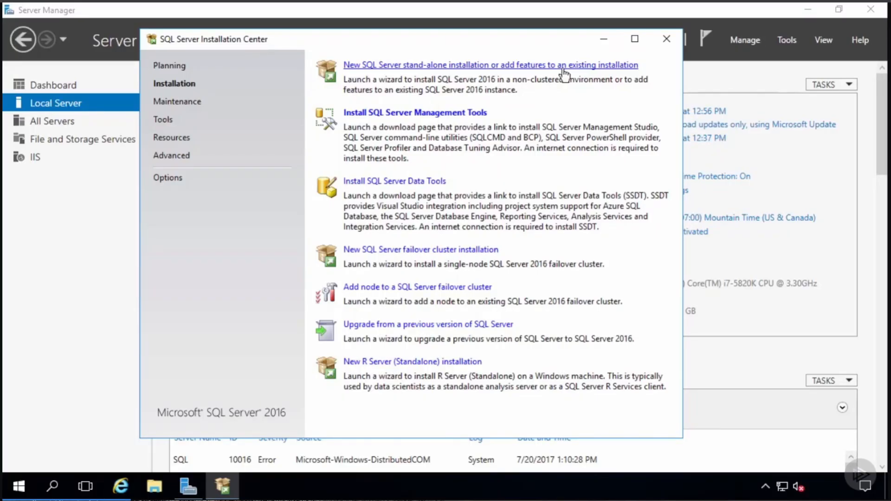
{"action": "key", "text": "super"}
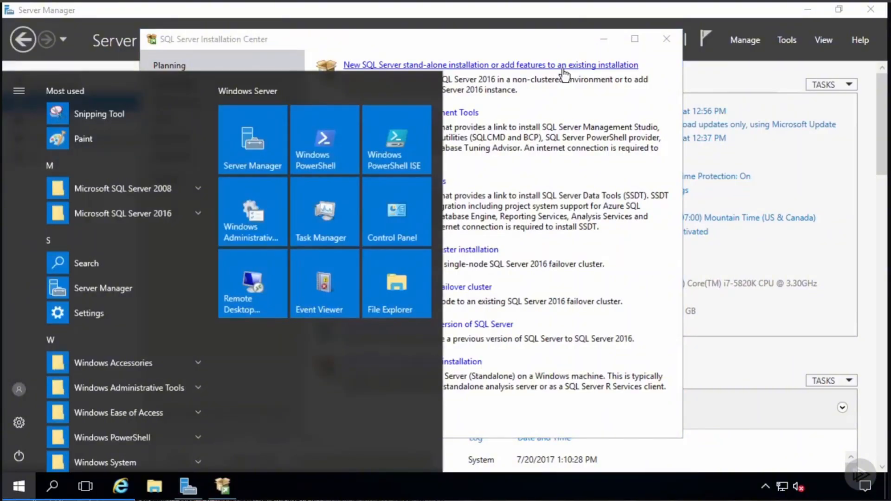
{"action": "left_click", "coordinate": [122, 215]}
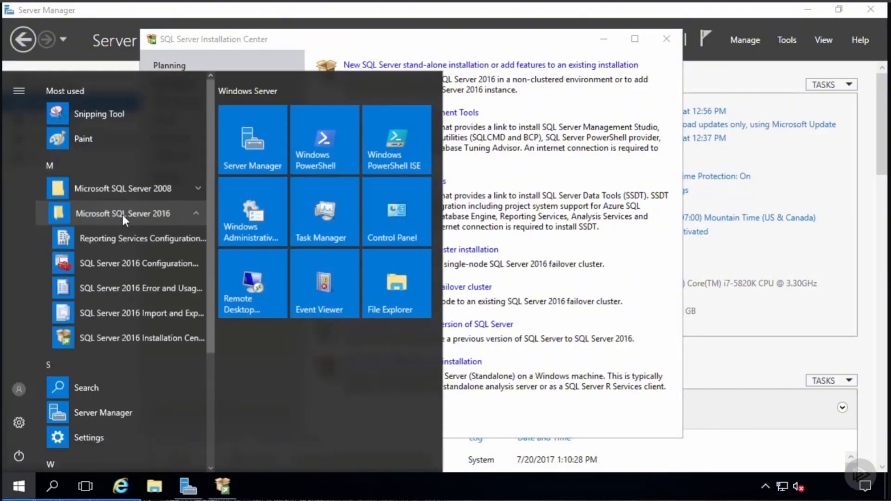
{"action": "left_click", "coordinate": [140, 263]}
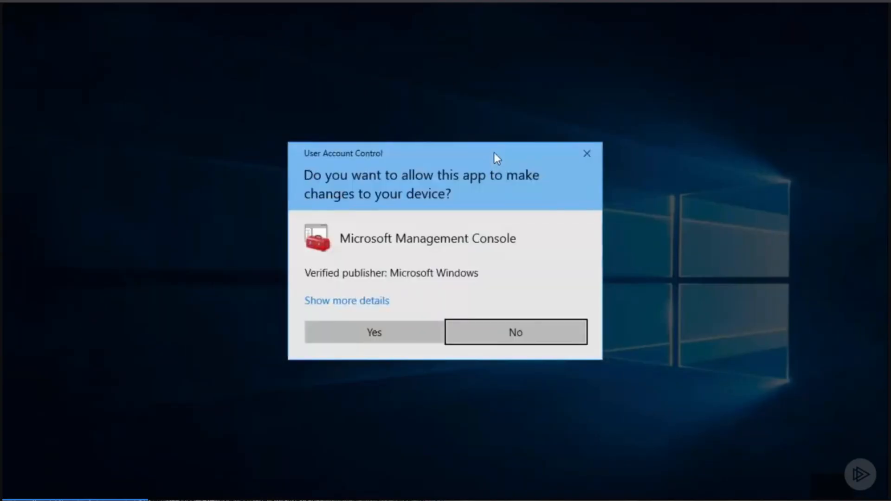
- Allow admin rights, start the SQL Server Agent (MSSQLSERVER) service, then minimize Configuration Manager
{"action": "left_click", "coordinate": [416, 334]}
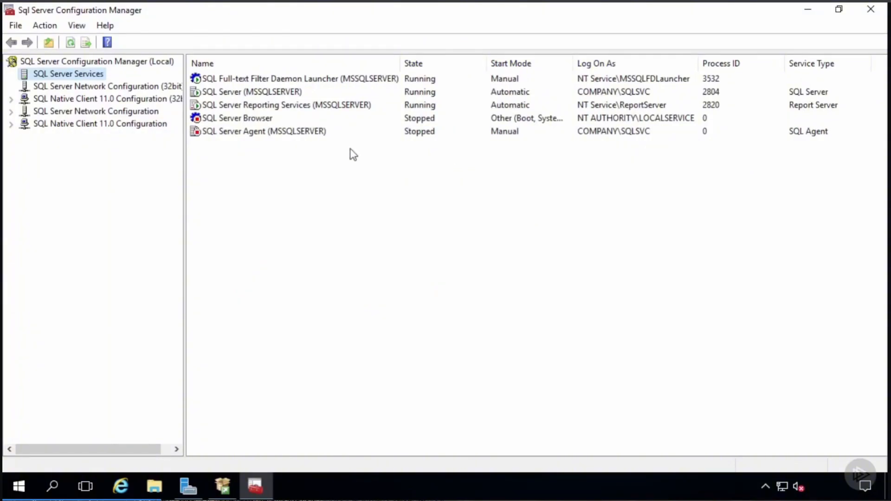
{"action": "left_click", "coordinate": [326, 64]}
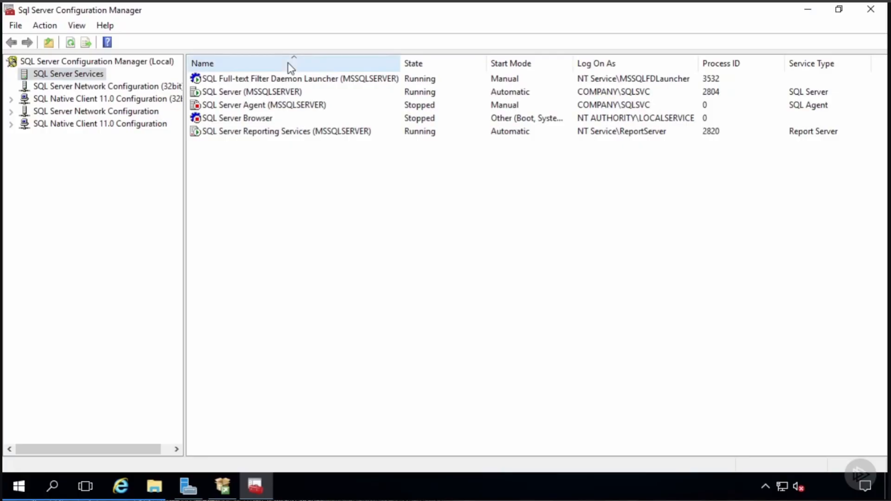
{"action": "left_click", "coordinate": [288, 64]}
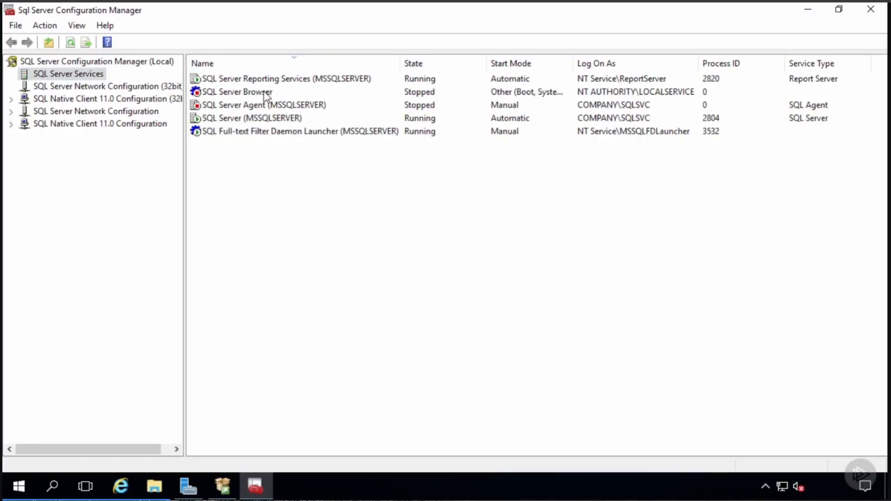
{"action": "left_click", "coordinate": [267, 110]}
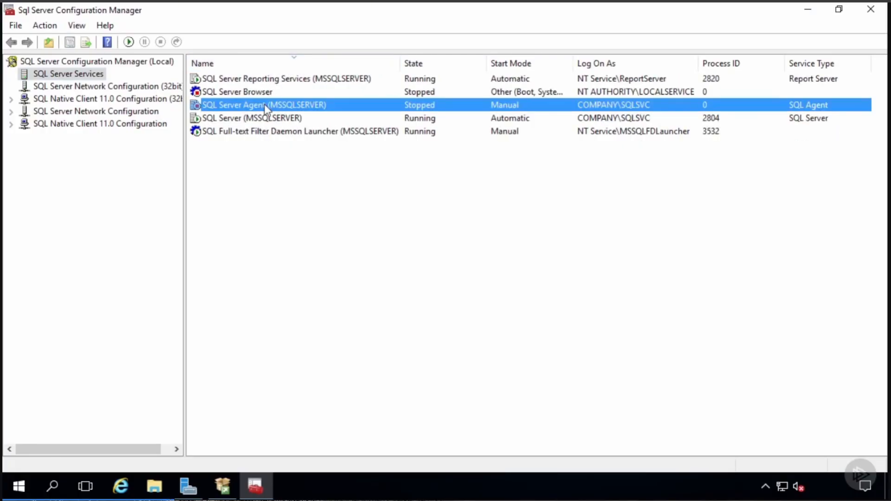
{"action": "left_click", "coordinate": [266, 120]}
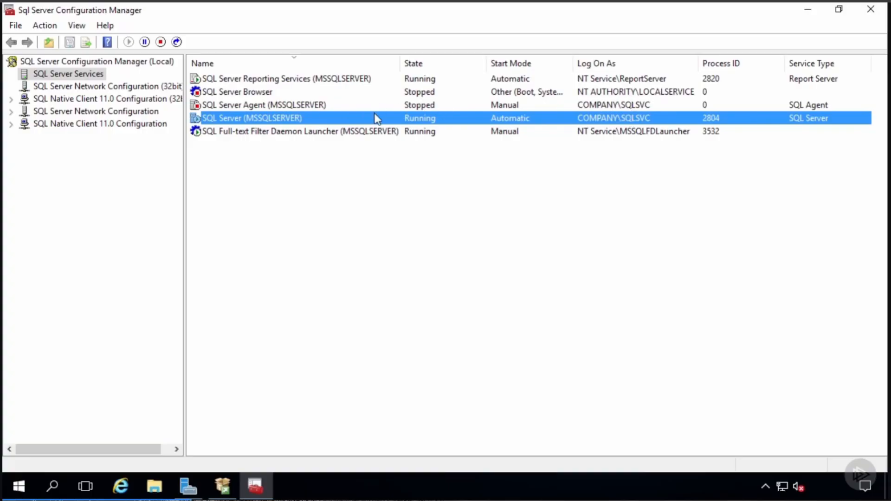
{"action": "left_click", "coordinate": [328, 103]}
{"action": "right_click", "coordinate": [291, 104]}
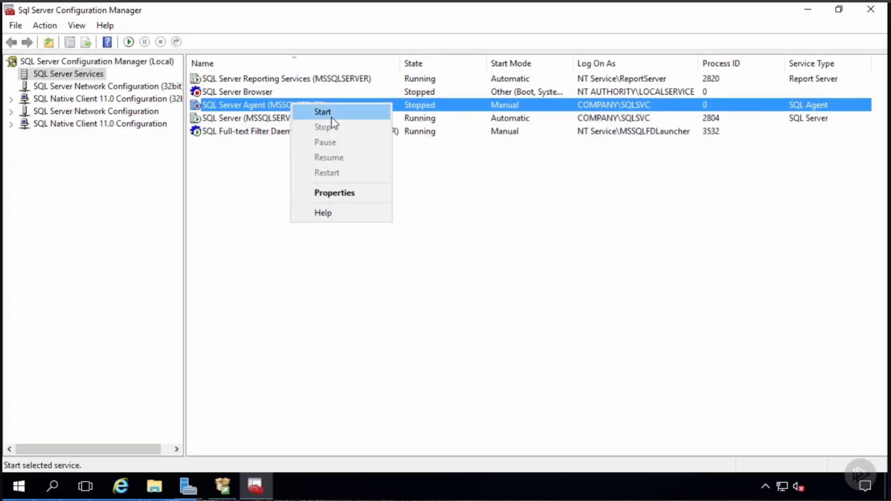
{"action": "left_click", "coordinate": [332, 114]}
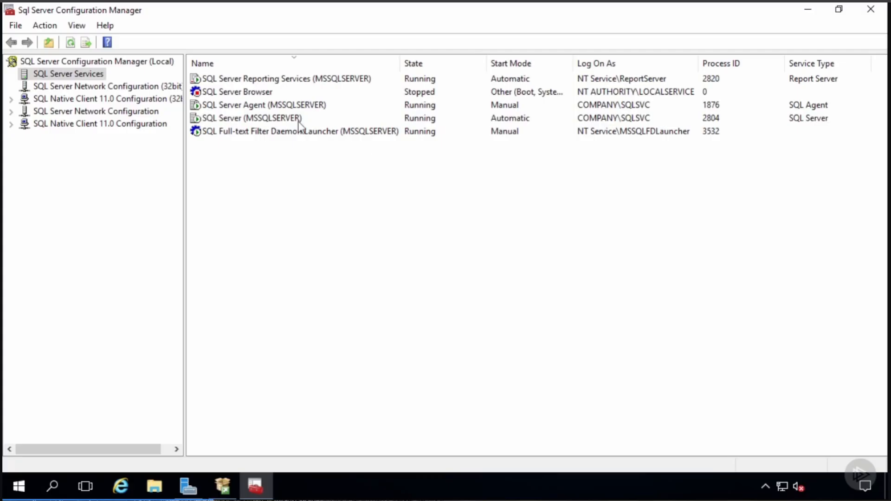
{"action": "left_click", "coordinate": [295, 82]}
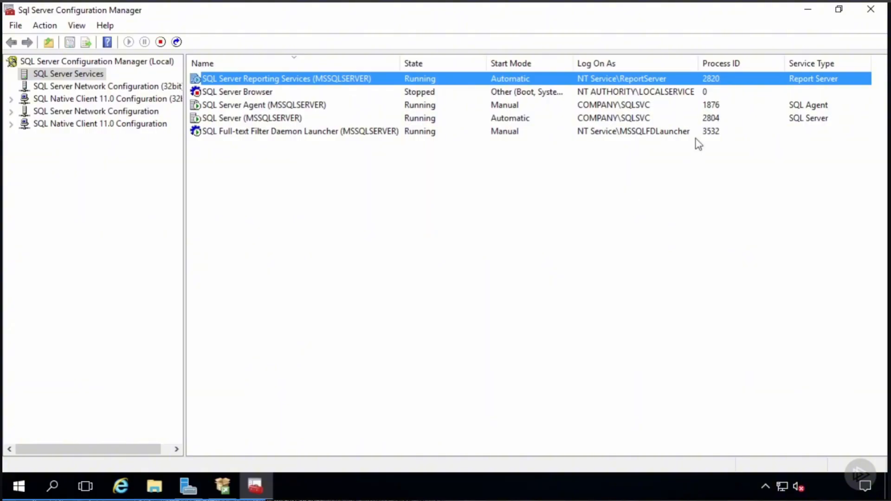
{"action": "left_click", "coordinate": [812, 10]}
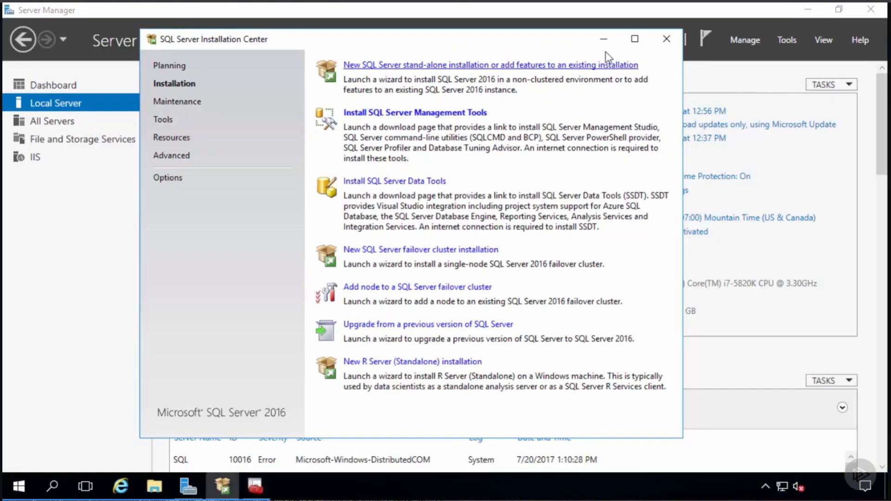
- Minimize Installation Center and Server Manager, select the ReportViewer.msi and SQLSysClrTypes.msi desktop installers, and start Internet Explorer
{"action": "left_click", "coordinate": [603, 39]}
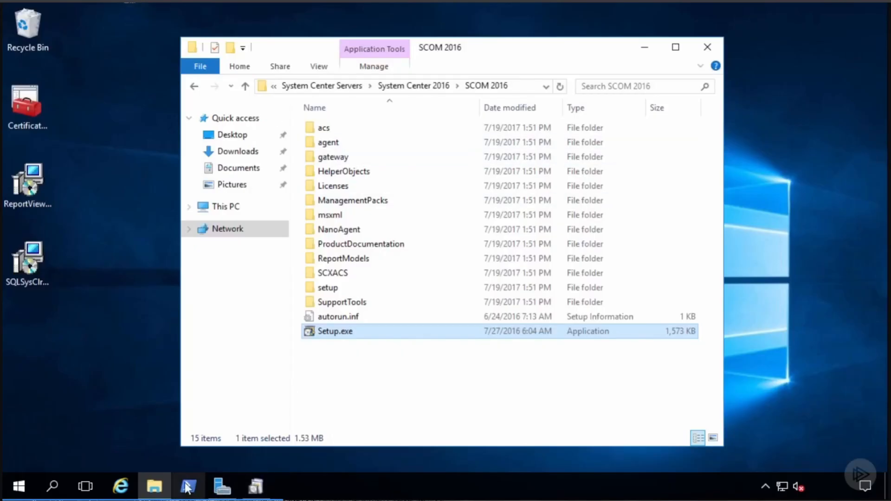
{"action": "left_click", "coordinate": [222, 486]}
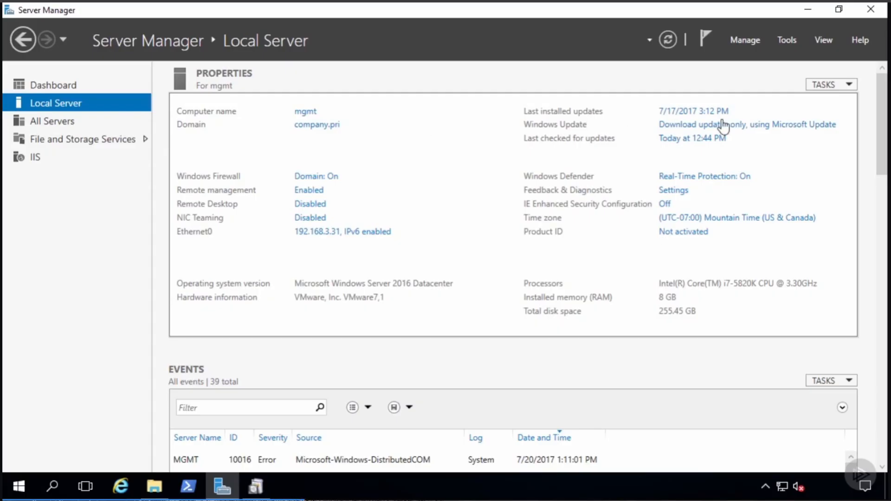
{"action": "left_click", "coordinate": [804, 10]}
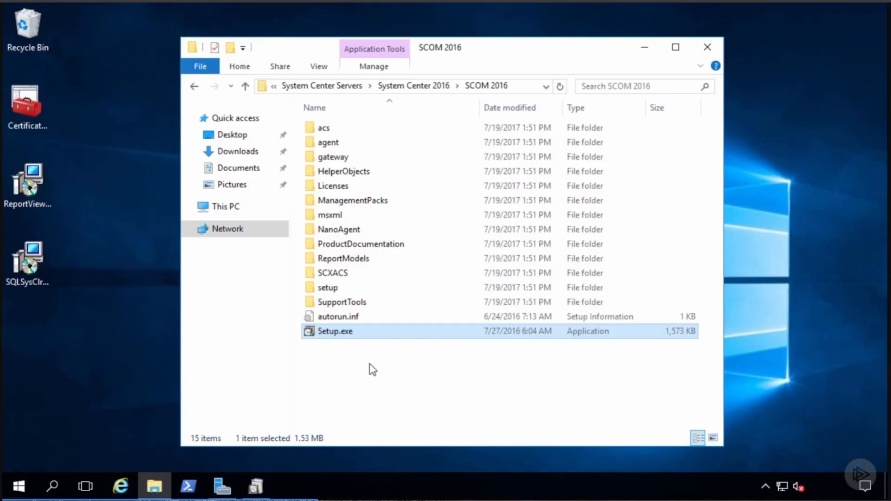
{"action": "left_click", "coordinate": [29, 182]}
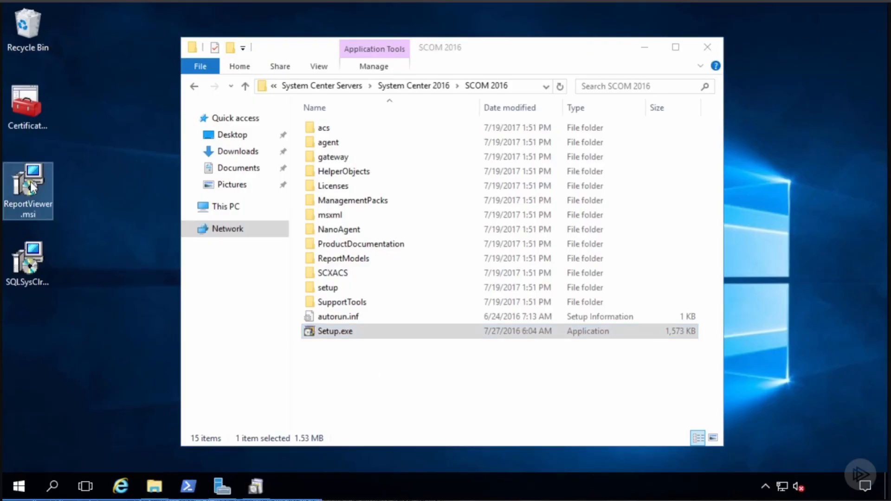
{"action": "left_click", "coordinate": [35, 286]}
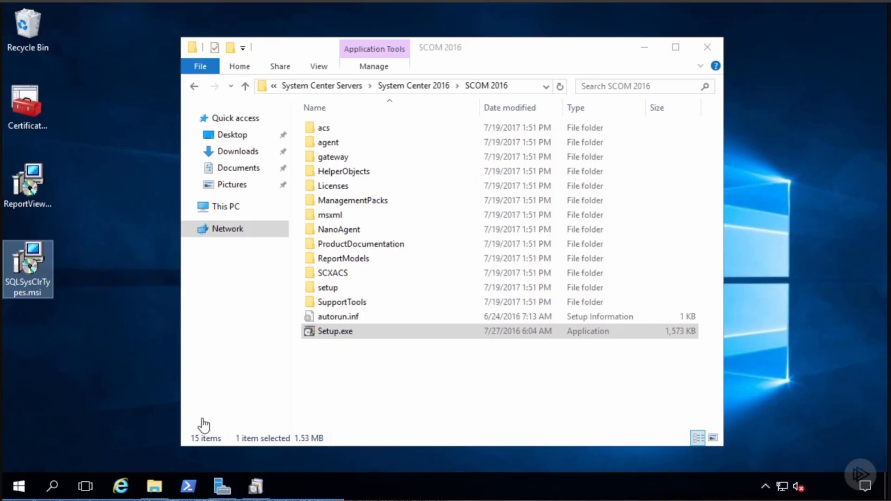
{"action": "left_click", "coordinate": [119, 487]}
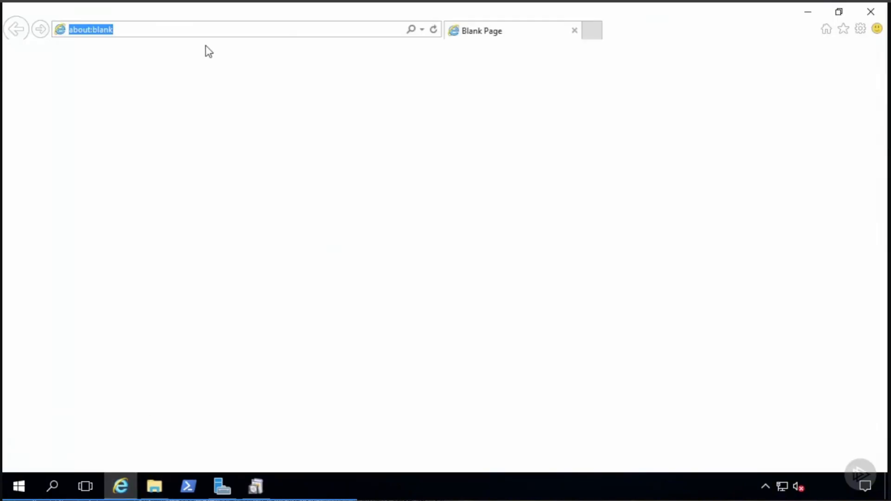
- Load the Report Viewer 2015 Runtime download page, close the browser, and run ReportViewer.msi
{"action": "type", "text": "https://www.microsoft.com/en-us/download/details.aspx?id=45496"}
{"action": "key", "text": "Return"}
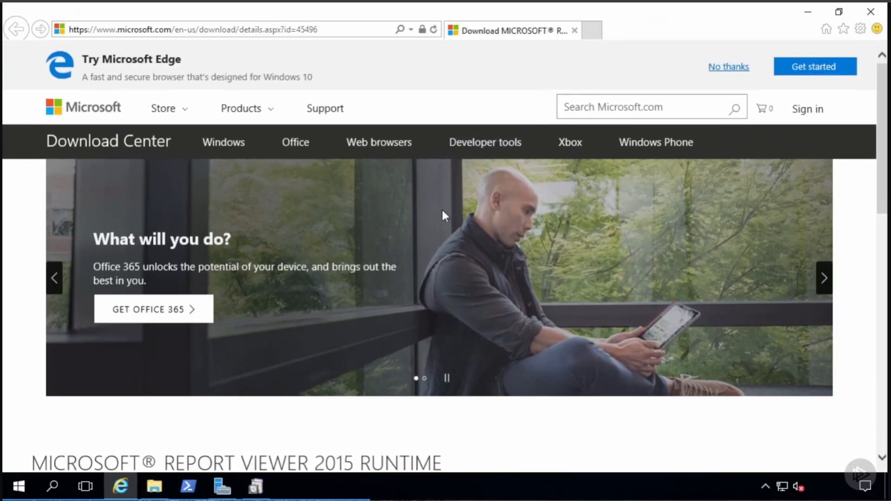
{"action": "scroll", "coordinate": [438, 258], "scroll_direction": "down", "scroll_amount": 4}
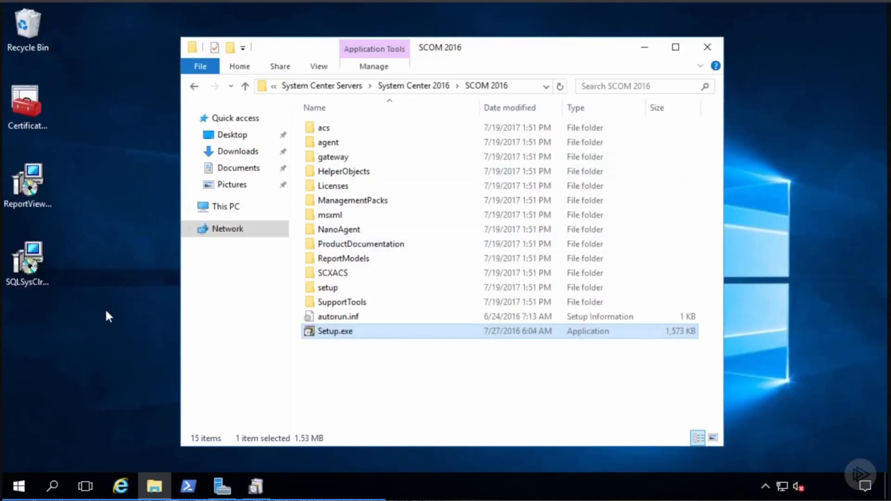
{"action": "left_click", "coordinate": [106, 310]}
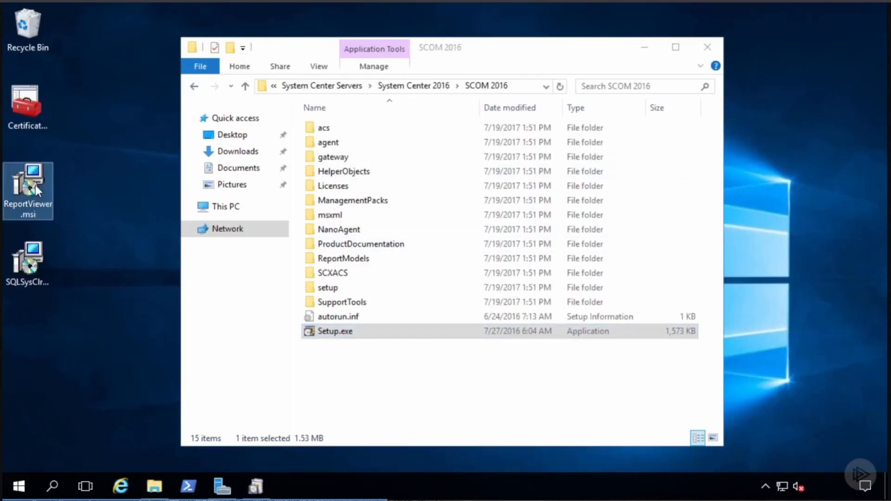
{"action": "double_click", "coordinate": [35, 185]}
- Dismiss the missing CLR Types prerequisite error, finish the interrupted Report Viewer setup, and reopen Internet Explorer
{"action": "left_click", "coordinate": [492, 257]}
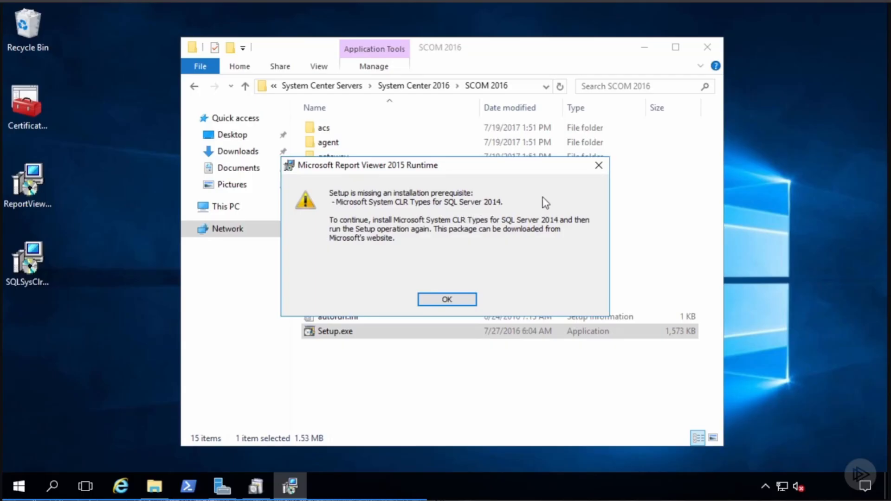
{"action": "left_click", "coordinate": [599, 166]}
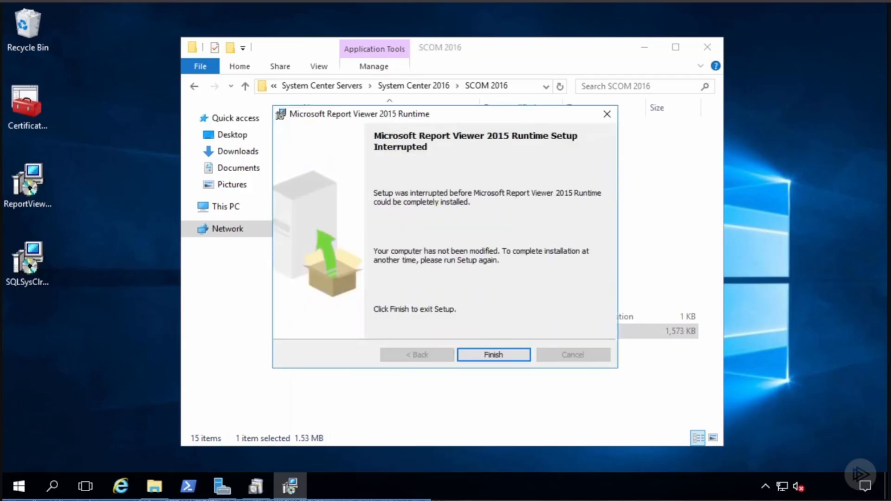
{"action": "left_click", "coordinate": [480, 357]}
{"action": "left_click", "coordinate": [120, 486]}
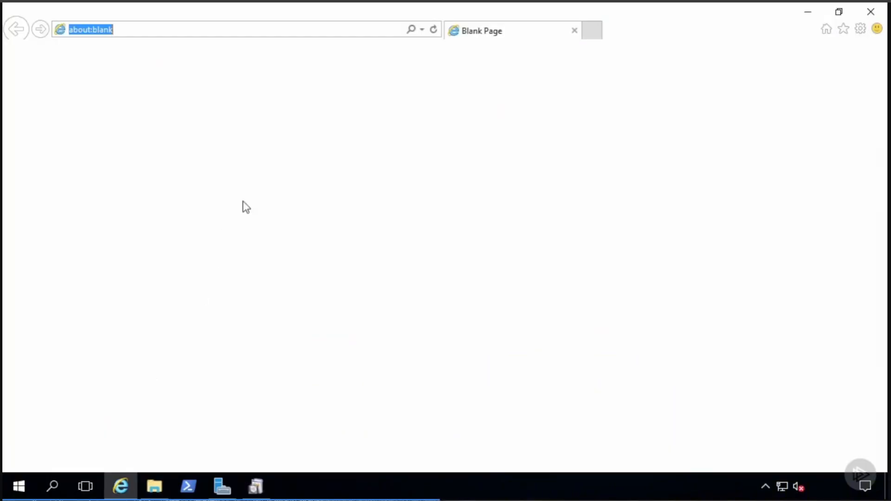
- Load the Microsoft SQL Server 2014 Feature Pack page and expand its Install Instructions section
{"action": "type", "text": "https://www.microsoft.com/en-us/download/details.aspx?id=42295"}
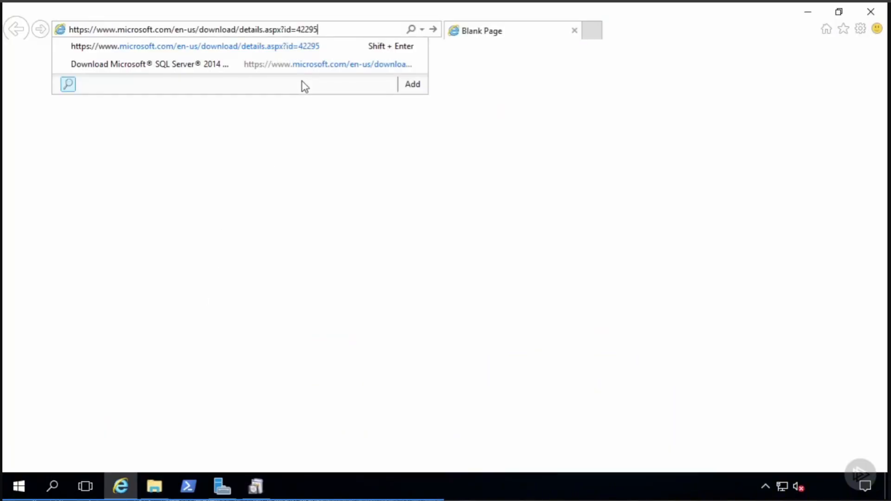
{"action": "key", "text": "Return"}
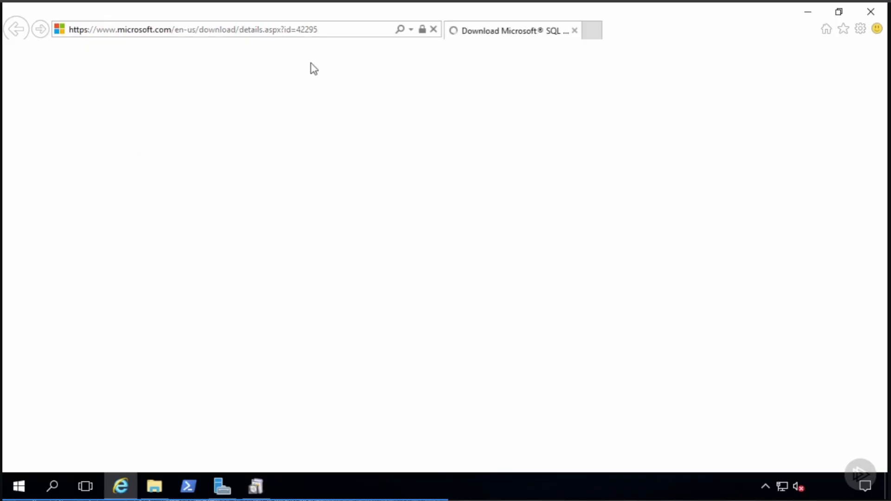
{"action": "scroll", "coordinate": [332, 368], "scroll_direction": "down", "scroll_amount": 4}
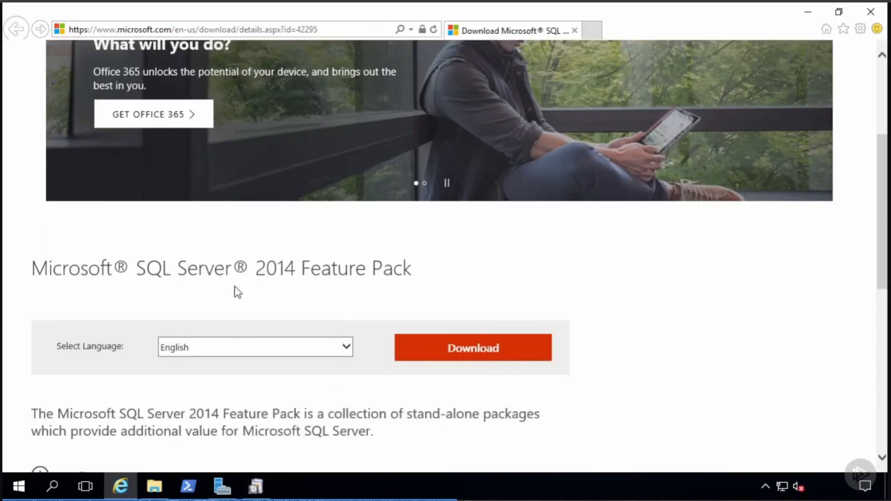
{"action": "scroll", "coordinate": [235, 286], "scroll_direction": "down", "scroll_amount": 4}
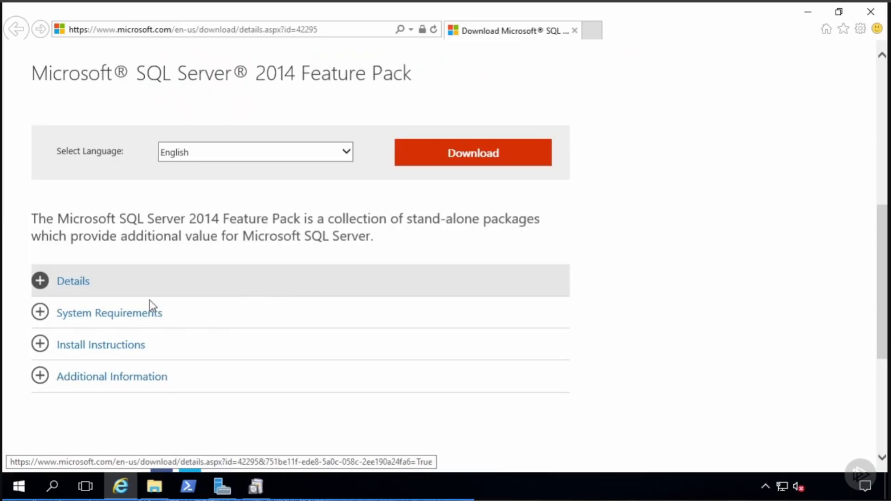
{"action": "left_click", "coordinate": [39, 346]}
{"action": "scroll", "coordinate": [317, 376], "scroll_direction": "down", "scroll_amount": 8}
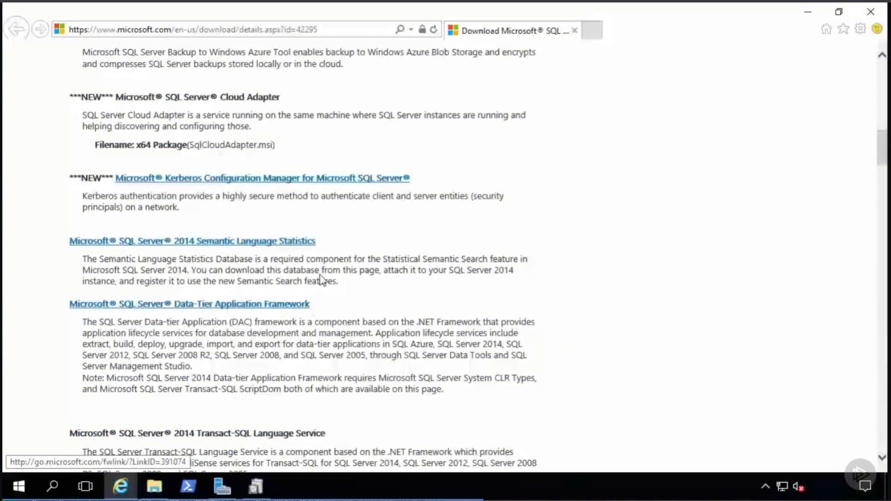
{"action": "scroll", "coordinate": [342, 277], "scroll_direction": "down", "scroll_amount": 12}
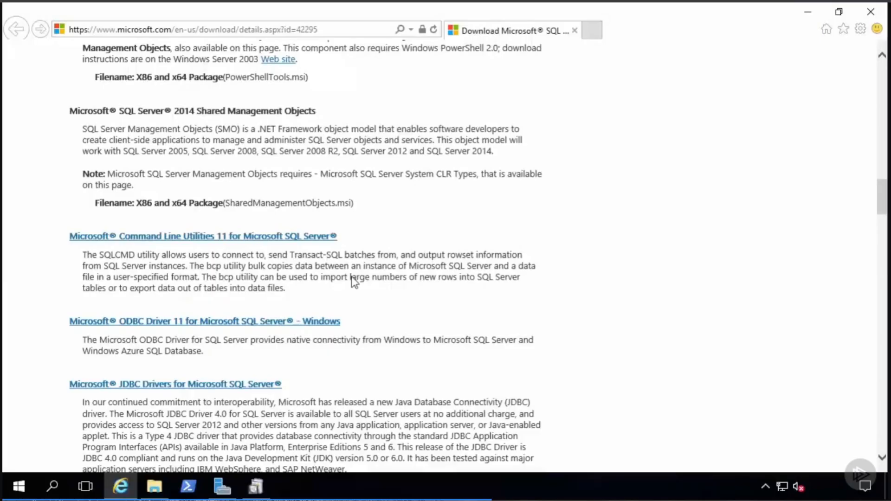
{"action": "scroll", "coordinate": [354, 282], "scroll_direction": "down", "scroll_amount": 15}
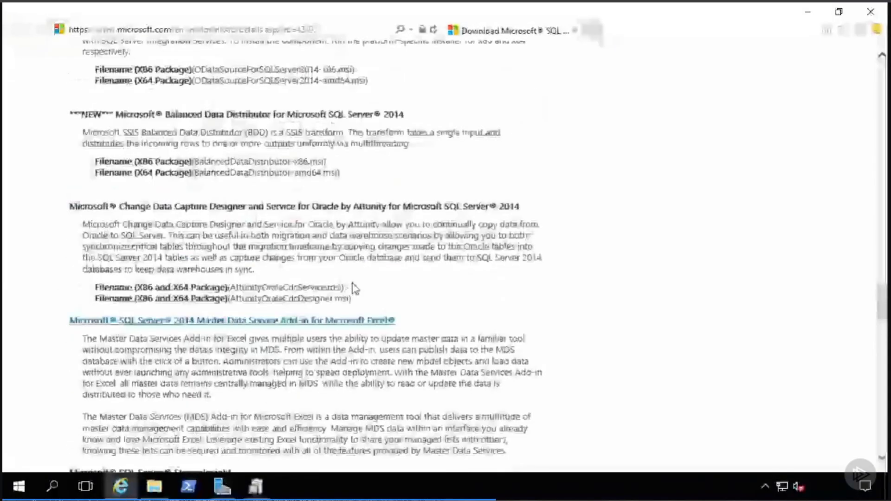
{"action": "scroll", "coordinate": [375, 246], "scroll_direction": "up", "scroll_amount": 15}
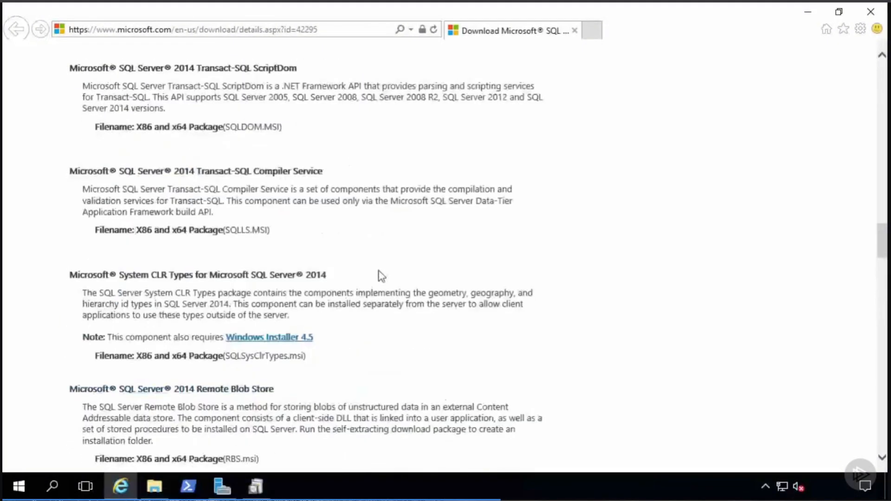
{"action": "scroll", "coordinate": [357, 262], "scroll_direction": "up", "scroll_amount": 18}
{"action": "scroll", "coordinate": [353, 259], "scroll_direction": "down", "scroll_amount": 3}
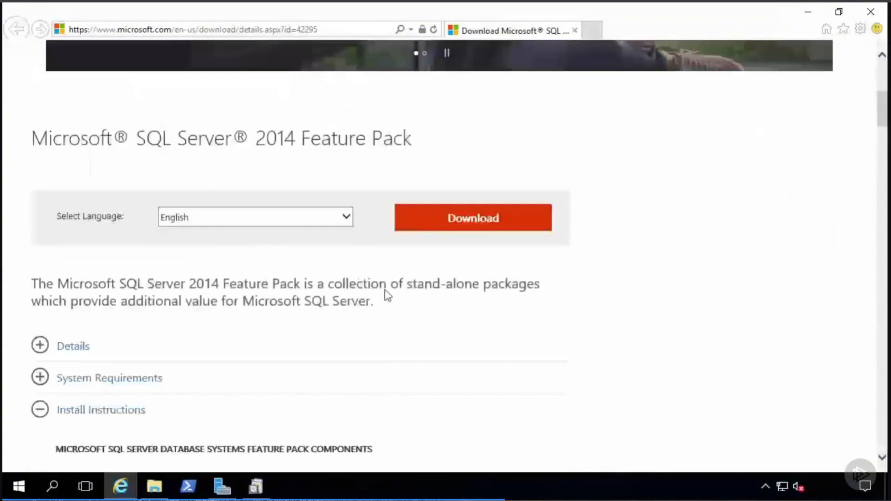
- Open the download file list and tick ENU\x64\SQLSysClrTypes.msi (4.1 MB)
{"action": "left_click", "coordinate": [470, 218]}
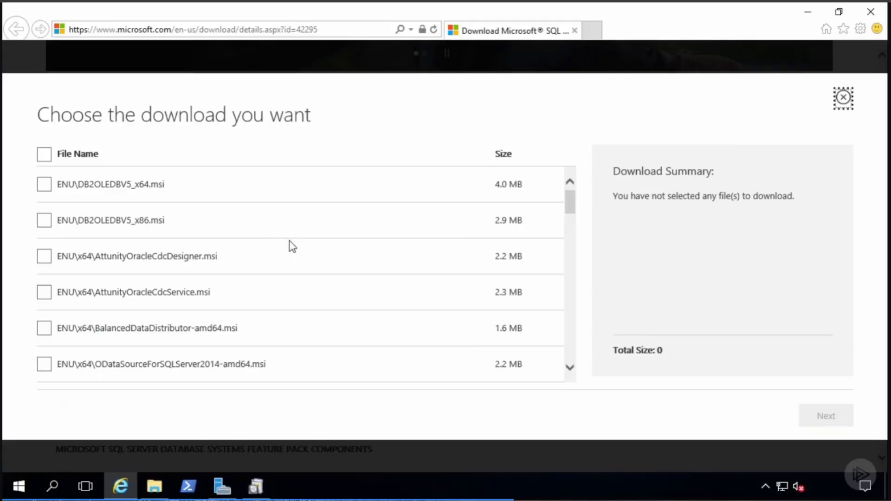
{"action": "scroll", "coordinate": [222, 253], "scroll_direction": "down", "scroll_amount": 1}
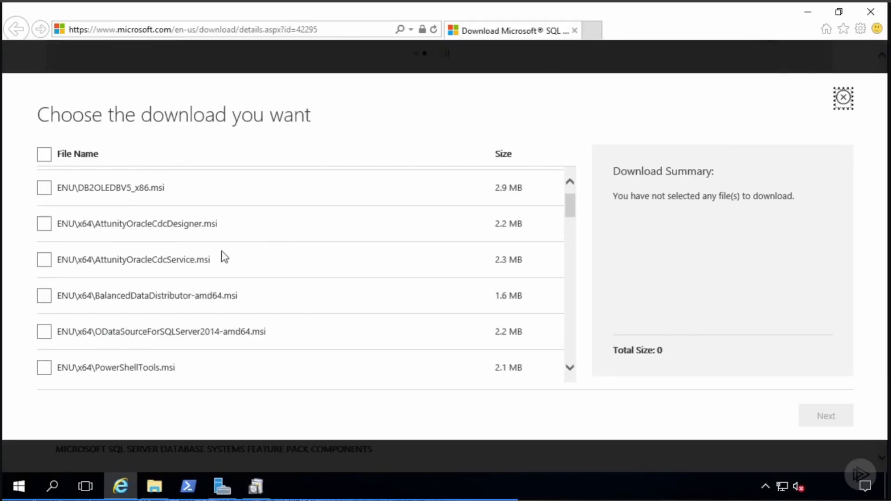
{"action": "scroll", "coordinate": [348, 282], "scroll_direction": "down", "scroll_amount": 1}
{"action": "scroll", "coordinate": [348, 281], "scroll_direction": "down", "scroll_amount": 8}
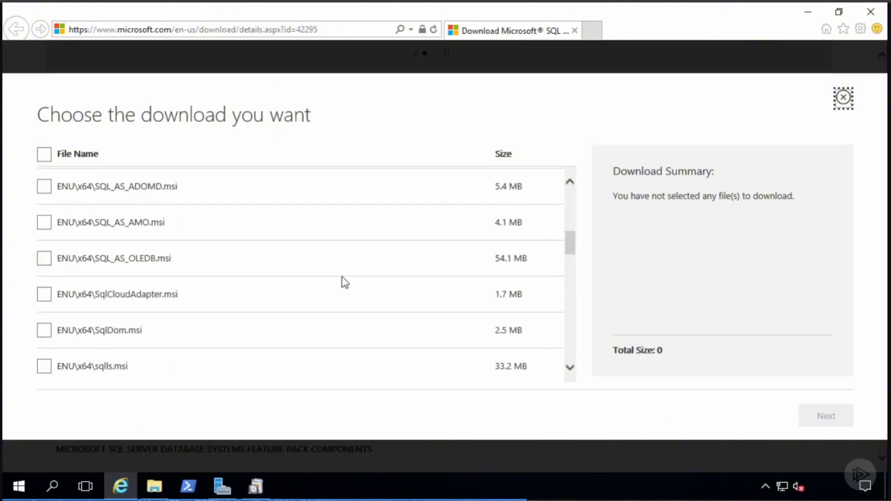
{"action": "scroll", "coordinate": [344, 281], "scroll_direction": "down", "scroll_amount": 4}
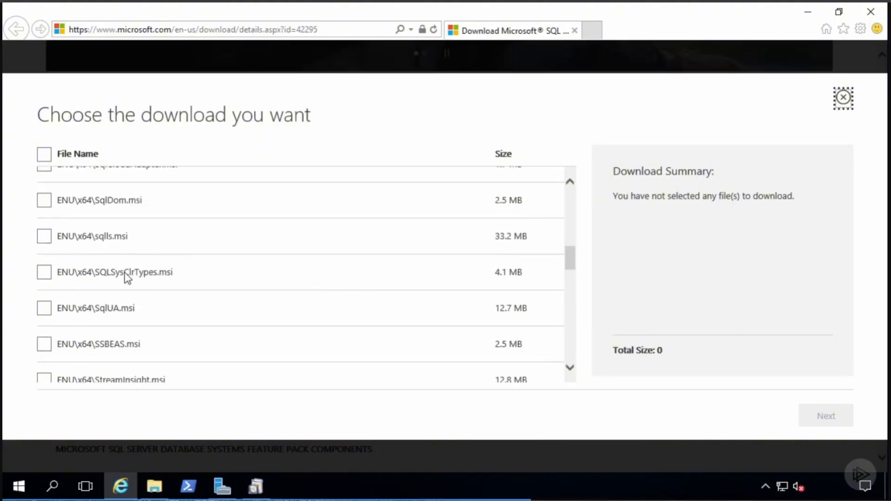
{"action": "left_click", "coordinate": [46, 272]}
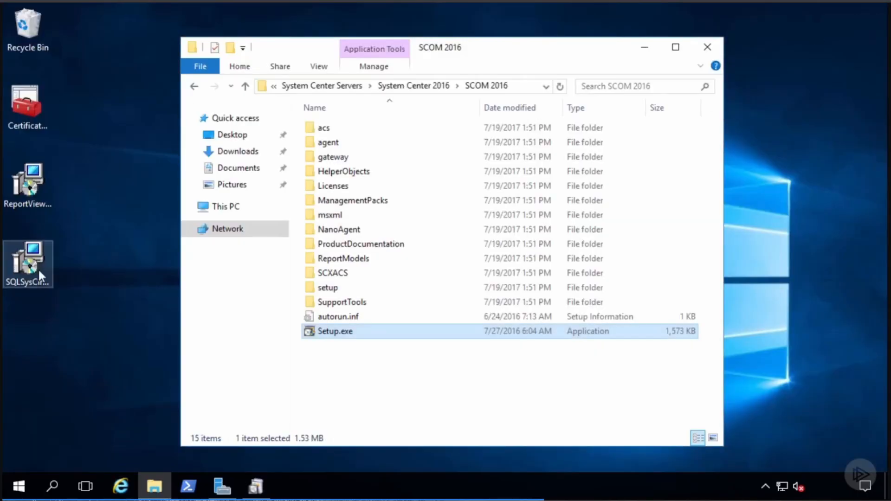
- Install SQLSysClrTypes.msi, then ReportViewer.msi, and finish the Report Viewer 2015 Runtime setup wizard
{"action": "left_click", "coordinate": [29, 260]}
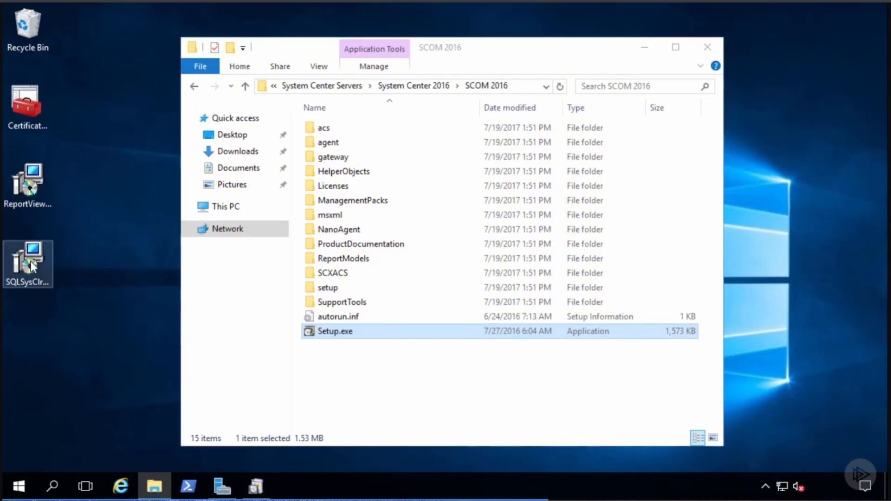
{"action": "left_click", "coordinate": [43, 179]}
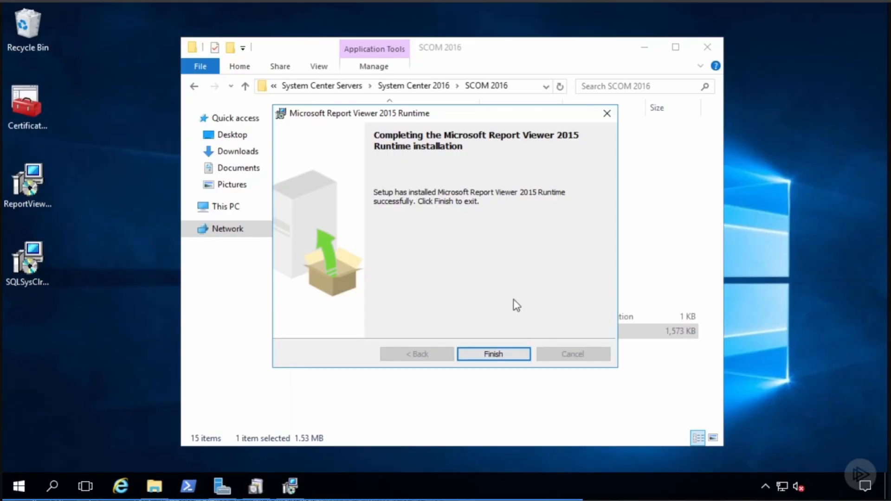
{"action": "left_click", "coordinate": [503, 356]}
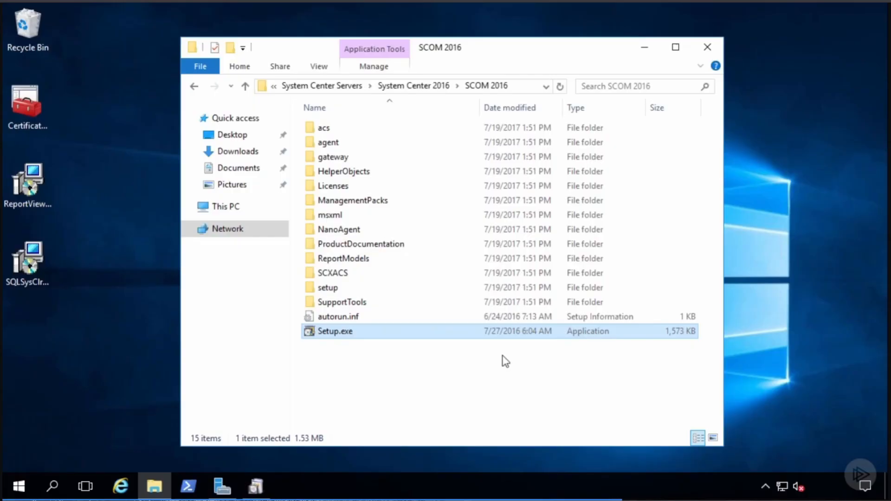
{"action": "double_click", "coordinate": [32, 119]}
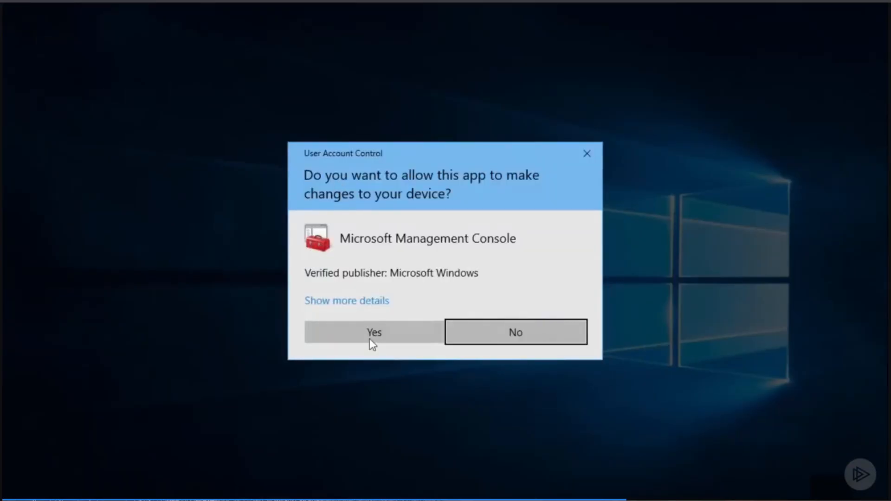
{"action": "left_click", "coordinate": [371, 336]}
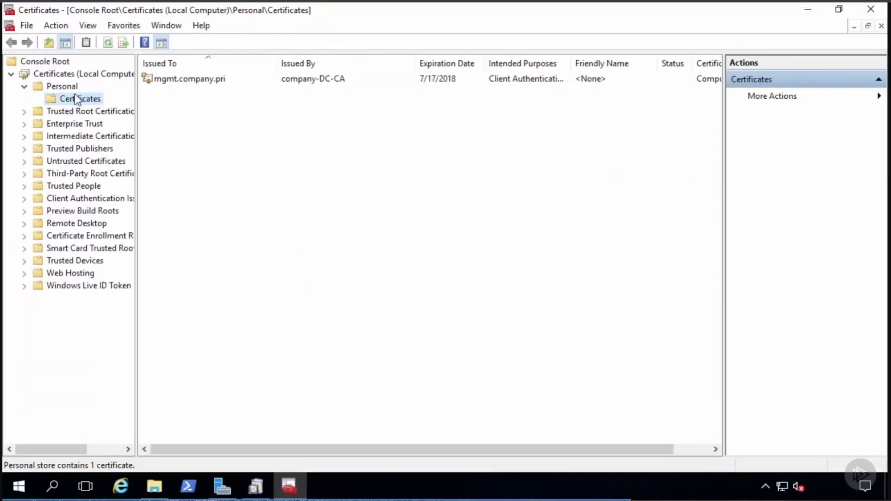
{"action": "left_click", "coordinate": [178, 80]}
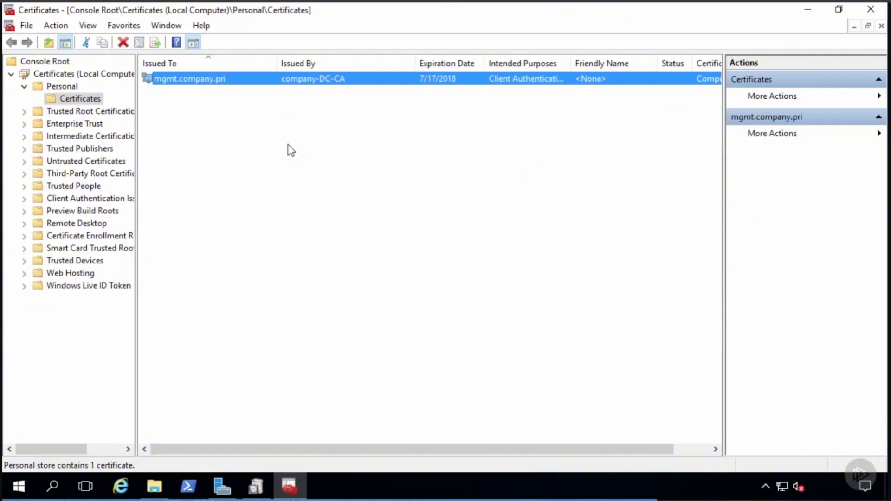
- Close the certificates console, launch IIS Manager from Server Manager's tools, and open Default Web Site
{"action": "left_click", "coordinate": [870, 11]}
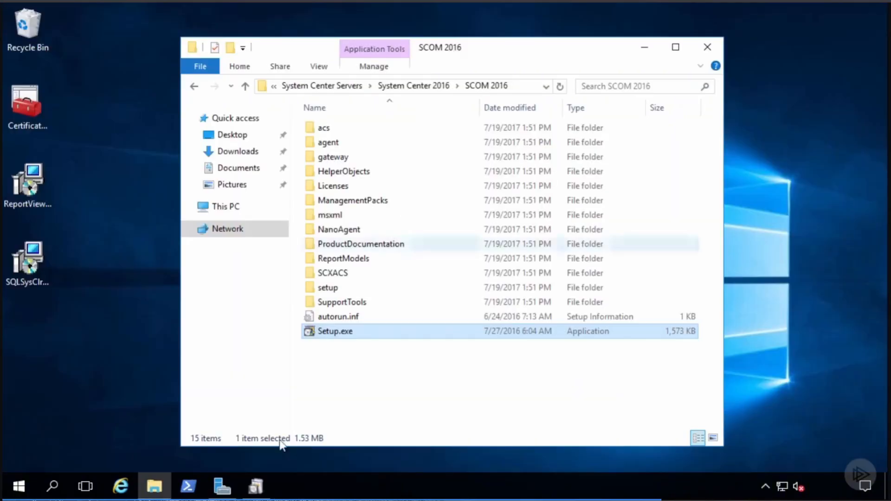
{"action": "left_click", "coordinate": [222, 486]}
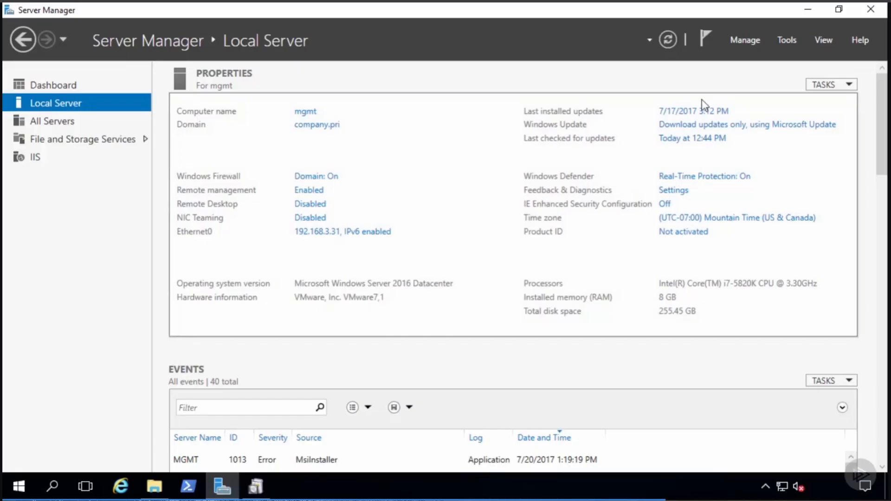
{"action": "left_click", "coordinate": [787, 41]}
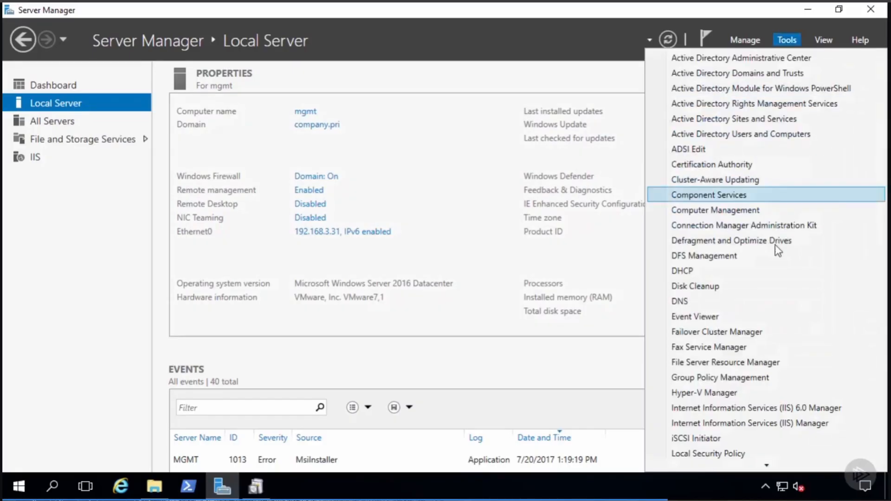
{"action": "left_click", "coordinate": [783, 423]}
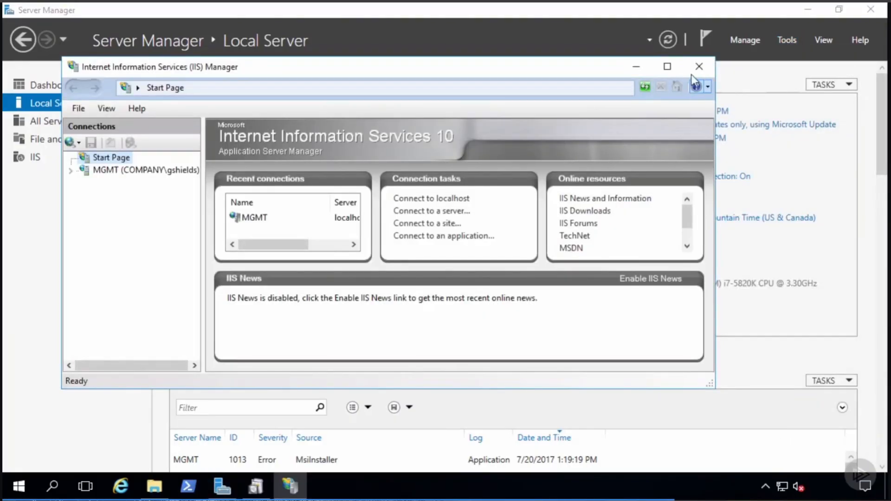
{"action": "left_click", "coordinate": [668, 67]}
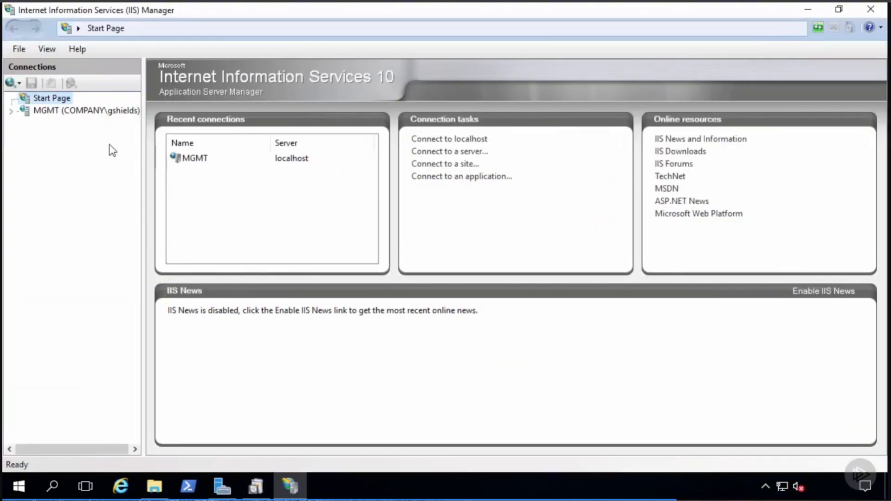
{"action": "left_click", "coordinate": [25, 113]}
{"action": "left_click", "coordinate": [11, 111]}
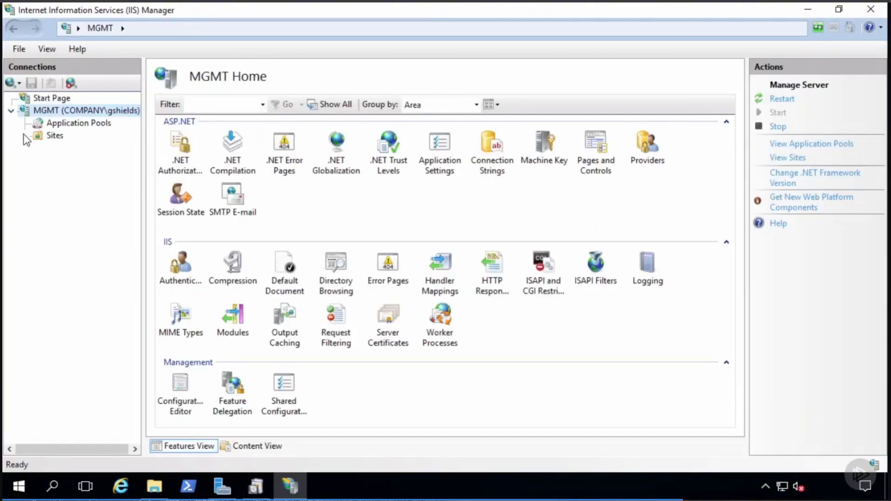
{"action": "left_click", "coordinate": [24, 135]}
{"action": "left_click", "coordinate": [72, 147]}
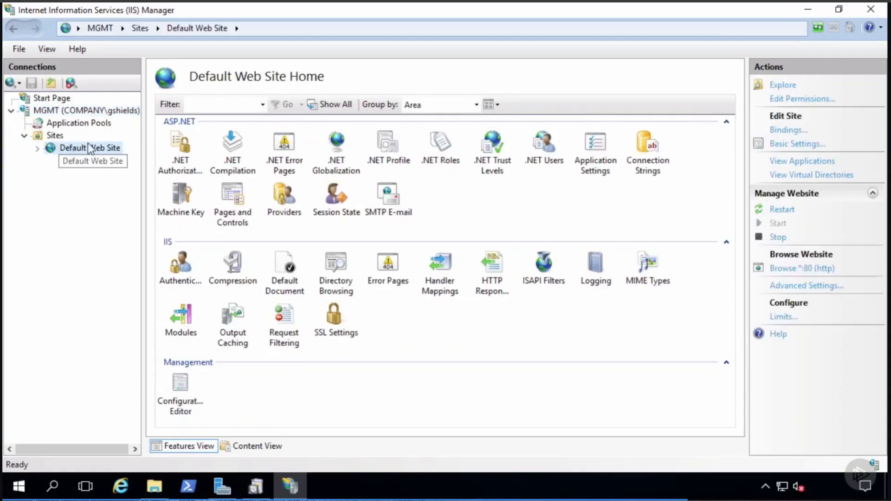
- Add an https binding on port 443 using the mgmt.company.pri certificate, after checking its certification path
{"action": "left_click", "coordinate": [779, 131]}
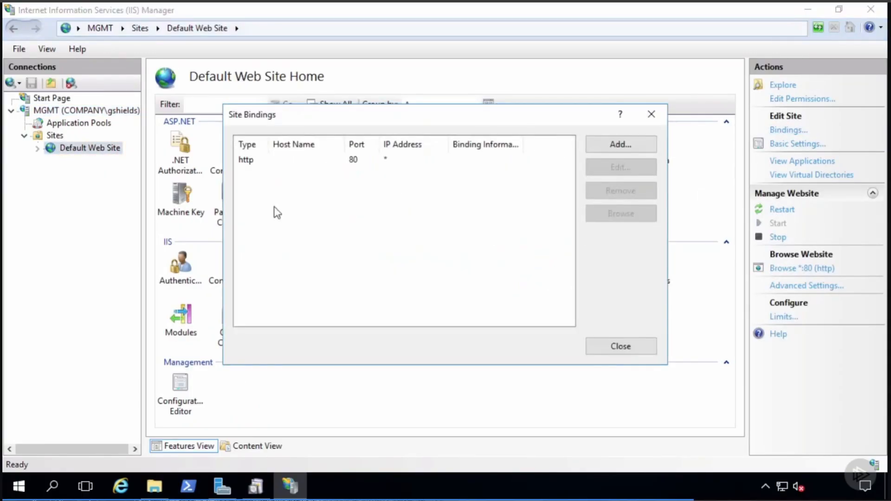
{"action": "left_click", "coordinate": [600, 145]}
{"action": "left_click", "coordinate": [339, 178]}
{"action": "left_click", "coordinate": [328, 200]}
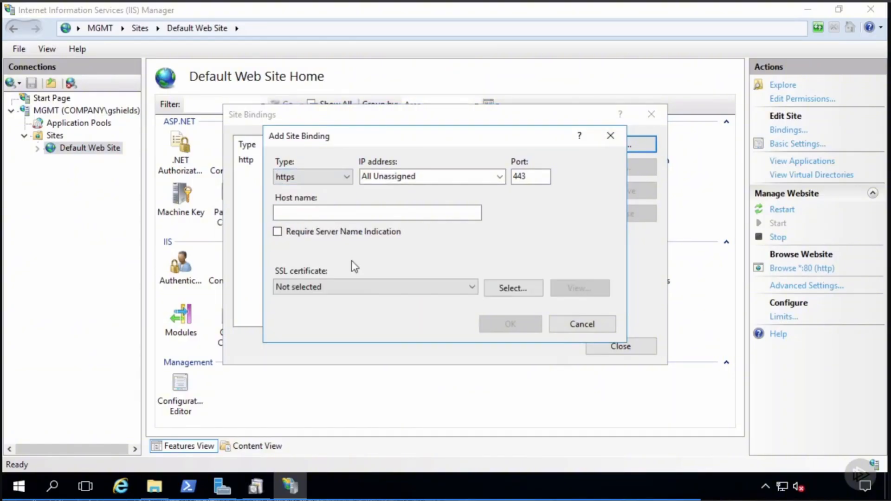
{"action": "left_click", "coordinate": [352, 287]}
{"action": "left_click", "coordinate": [339, 312]}
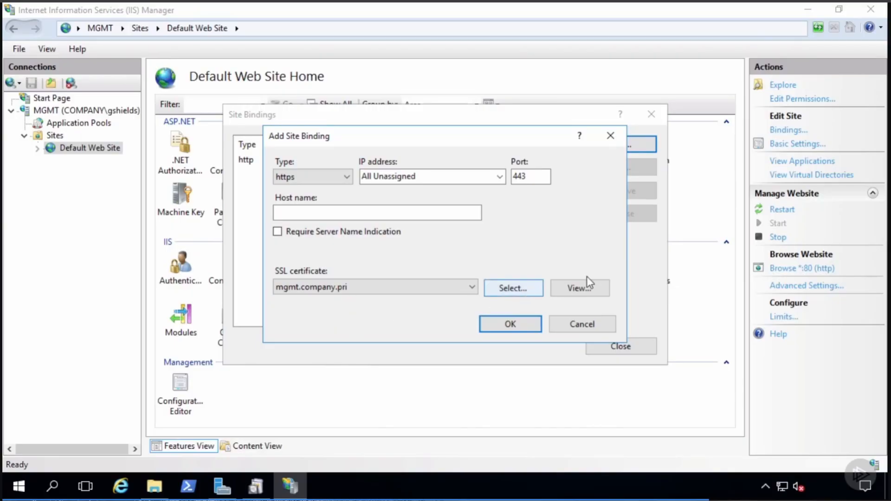
{"action": "left_click", "coordinate": [580, 289]}
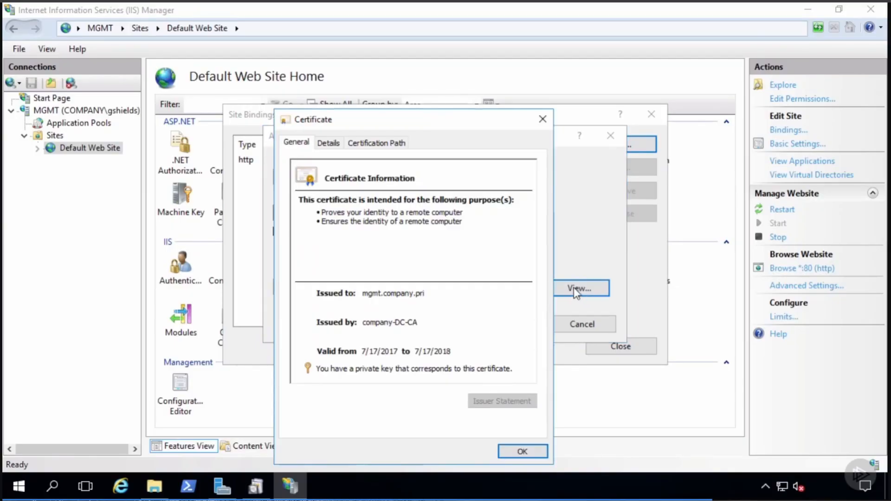
{"action": "left_click", "coordinate": [389, 144]}
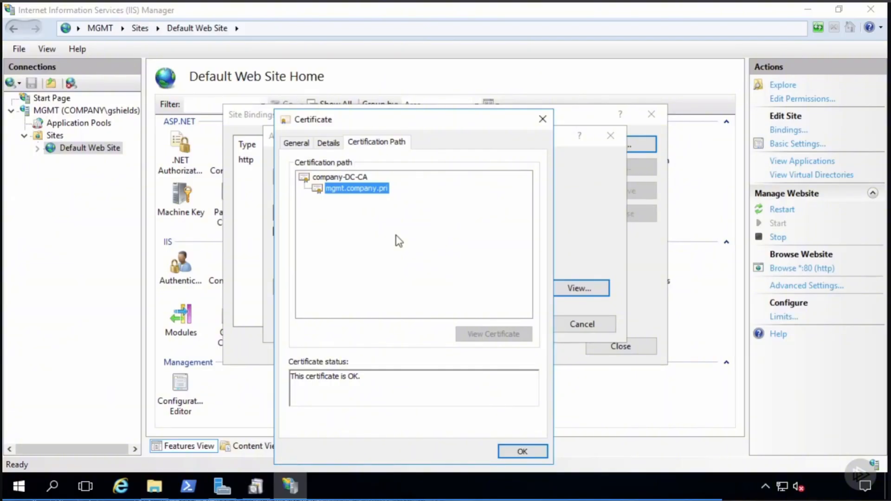
{"action": "left_click", "coordinate": [522, 453]}
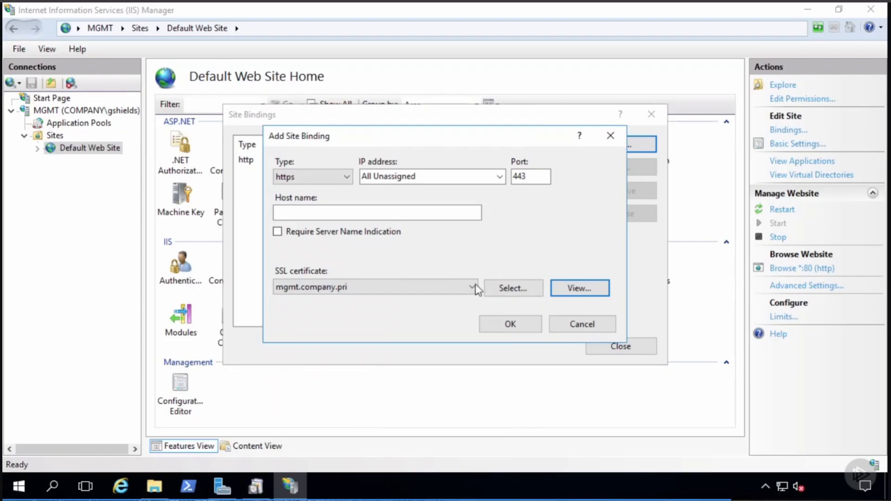
{"action": "left_click", "coordinate": [509, 325]}
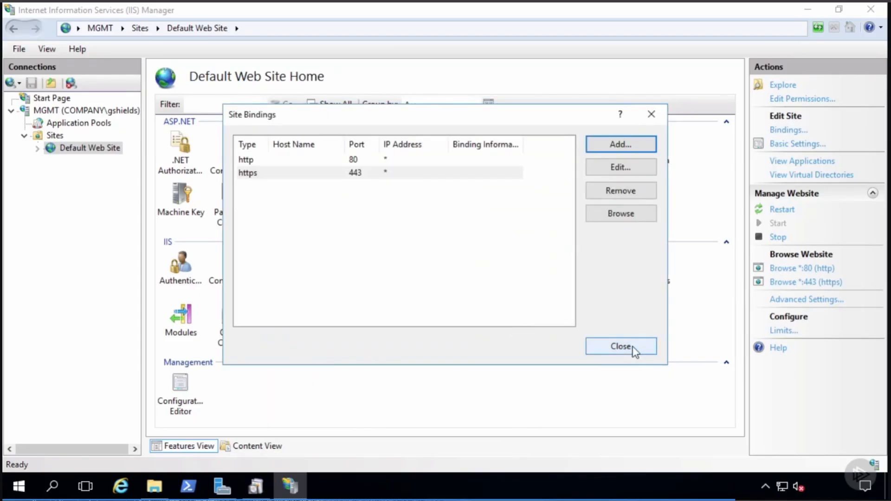
{"action": "left_click", "coordinate": [635, 348]}
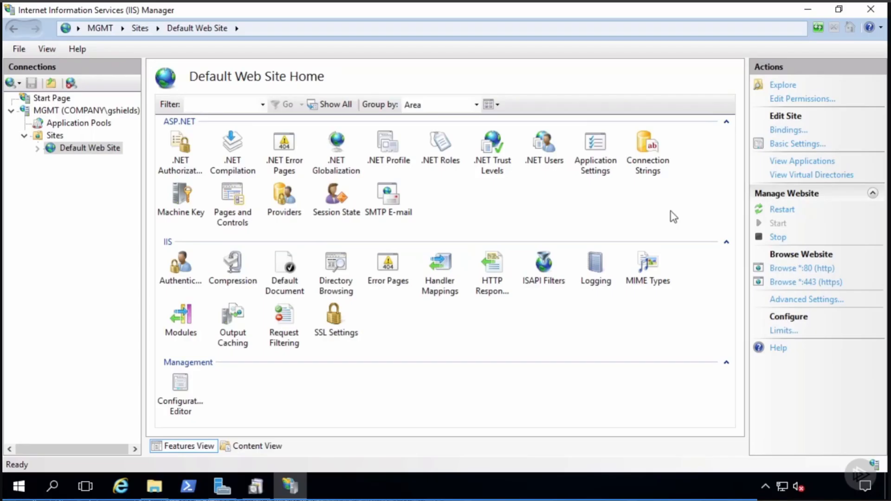
- Minimize IIS Manager and Server Manager, then run PowerShell ISE as Administrator and dismiss the unclean-session notice
{"action": "left_click", "coordinate": [808, 10]}
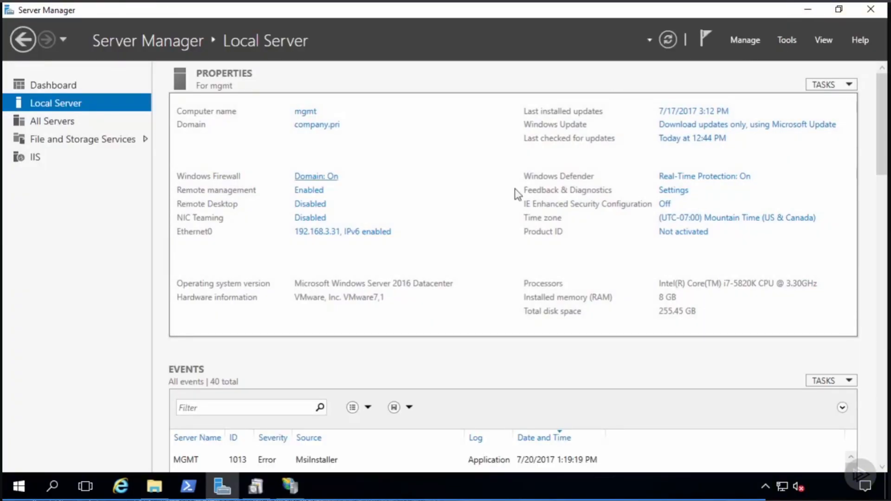
{"action": "left_click", "coordinate": [810, 11]}
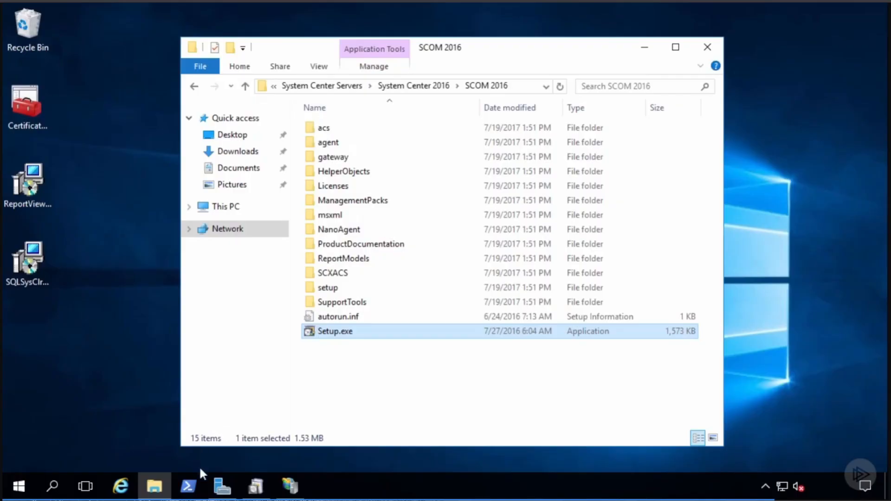
{"action": "right_click", "coordinate": [187, 487]}
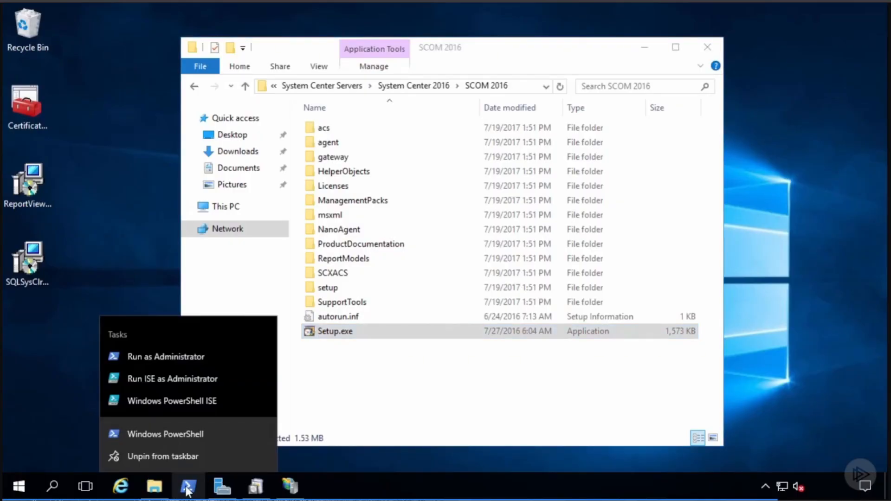
{"action": "left_click", "coordinate": [185, 376]}
{"action": "left_click", "coordinate": [398, 334]}
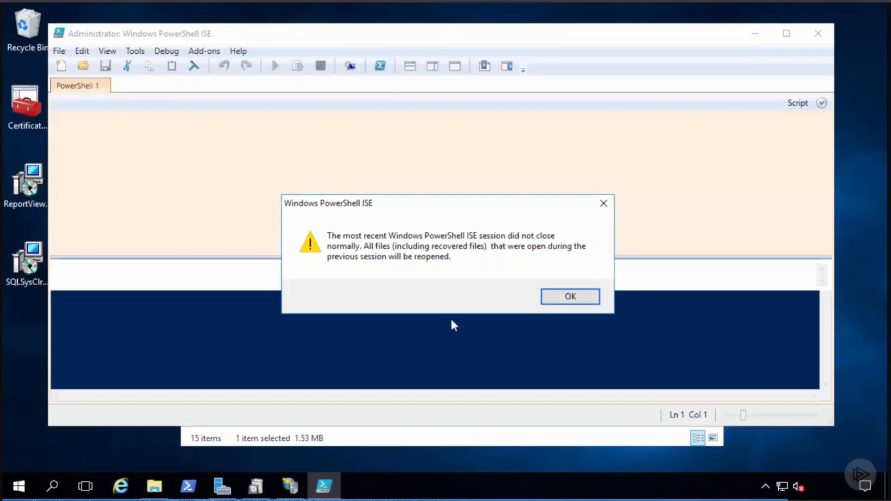
{"action": "left_click", "coordinate": [570, 298]}
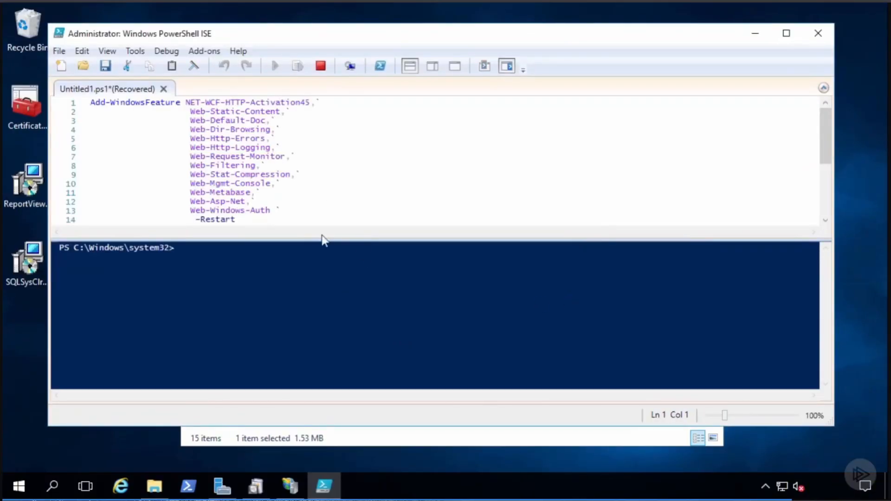
- Enlarge the script editor and close the Commands pane to view the Add-WindowsFeature script, then close ISE
{"action": "left_click_drag", "start_coordinate": [361, 241], "coordinate": [359, 286]}
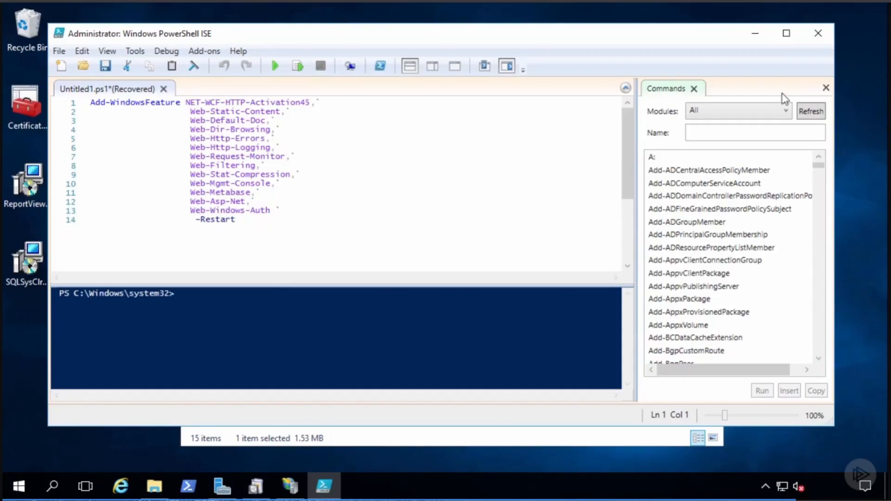
{"action": "left_click", "coordinate": [826, 88]}
{"action": "scroll", "coordinate": [489, 186], "scroll_direction": "up", "scroll_amount": 4, "text": "ctrl"}
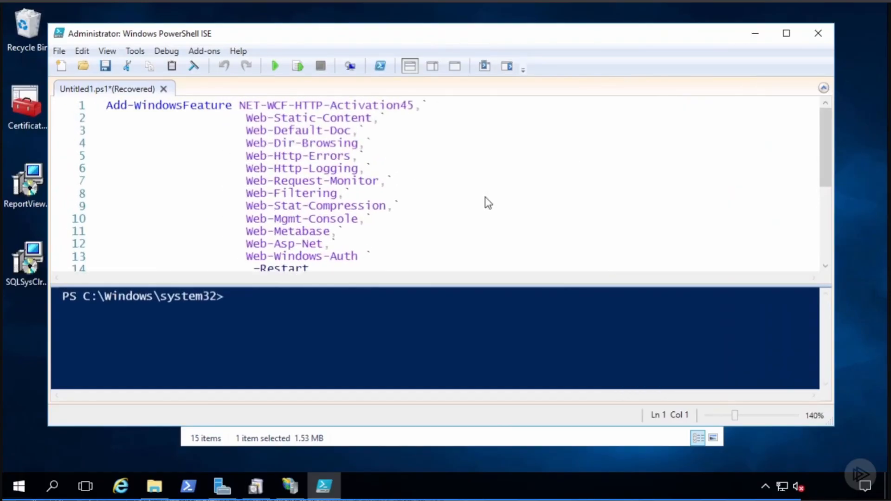
{"action": "scroll", "coordinate": [485, 198], "scroll_direction": "up", "scroll_amount": 1, "text": "ctrl"}
{"action": "left_click_drag", "start_coordinate": [451, 286], "coordinate": [457, 349]}
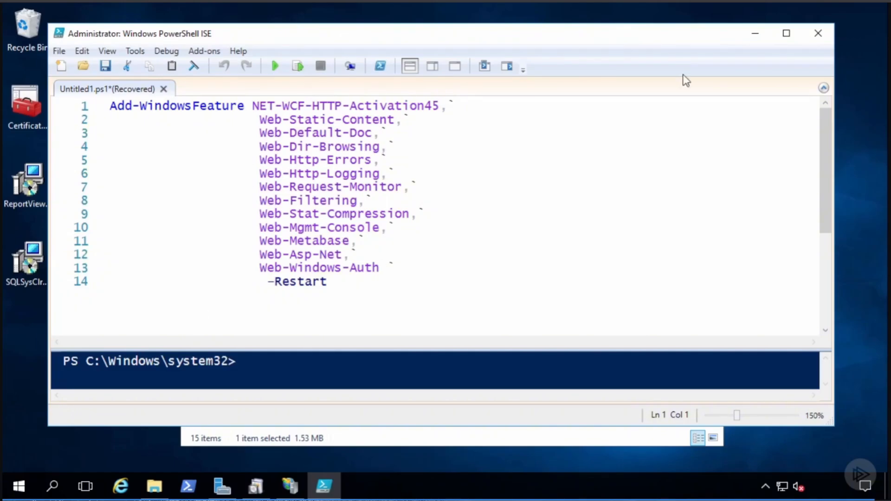
{"action": "left_click", "coordinate": [820, 30]}
- Discard the unsaved ISE script and minimize the SCOM 2016 Explorer window to reveal the setup launcher
{"action": "left_click", "coordinate": [451, 292]}
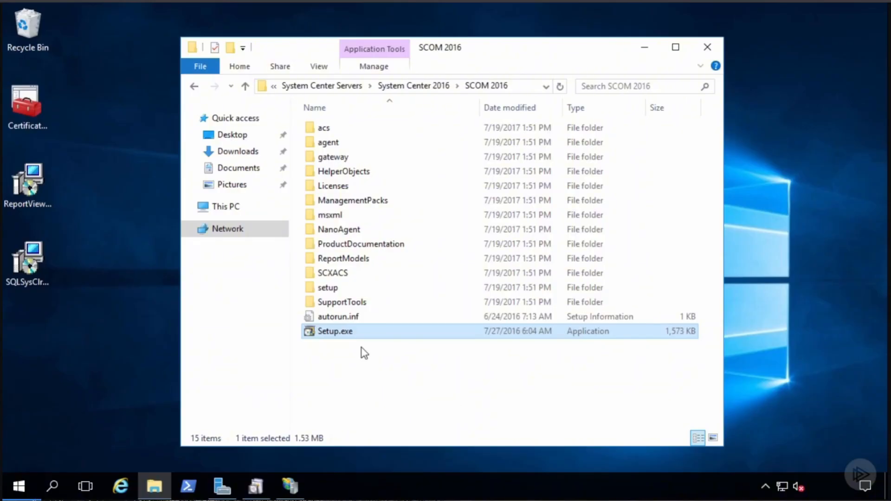
{"action": "left_click", "coordinate": [636, 53]}
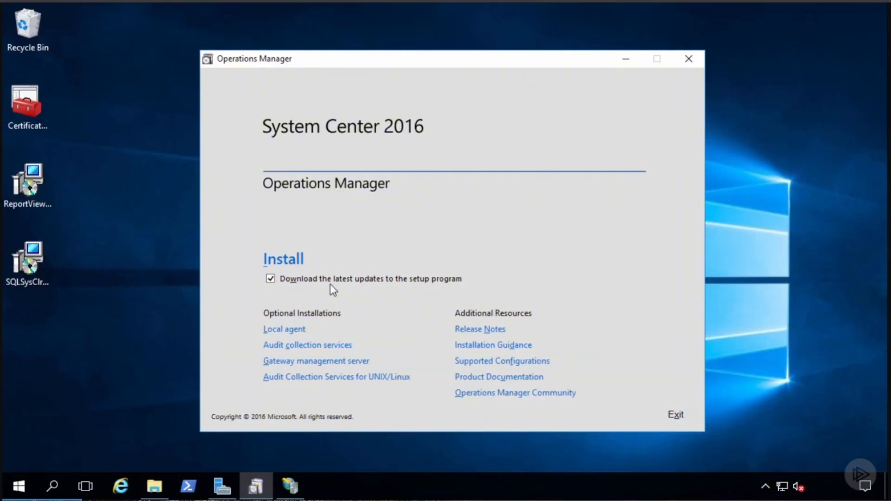
- Select Management server and Web console, keep the default install location, and pass prerequisite checks
{"action": "left_click", "coordinate": [278, 262]}
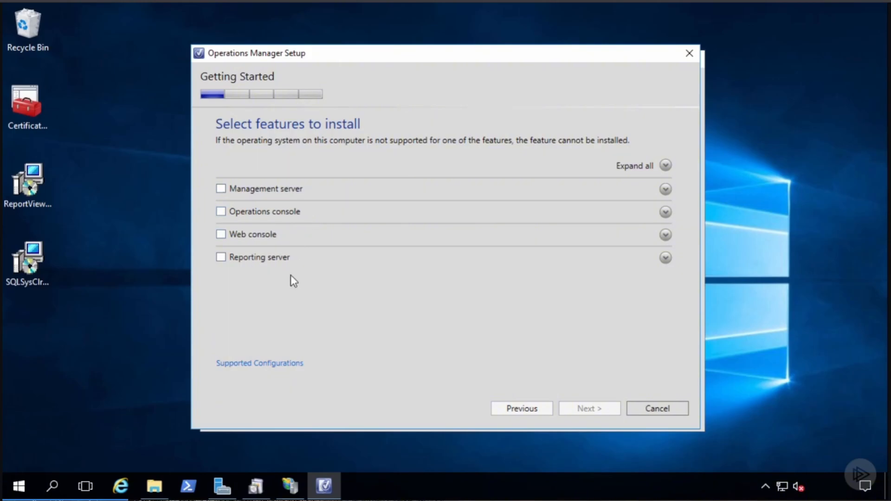
{"action": "left_click", "coordinate": [221, 235]}
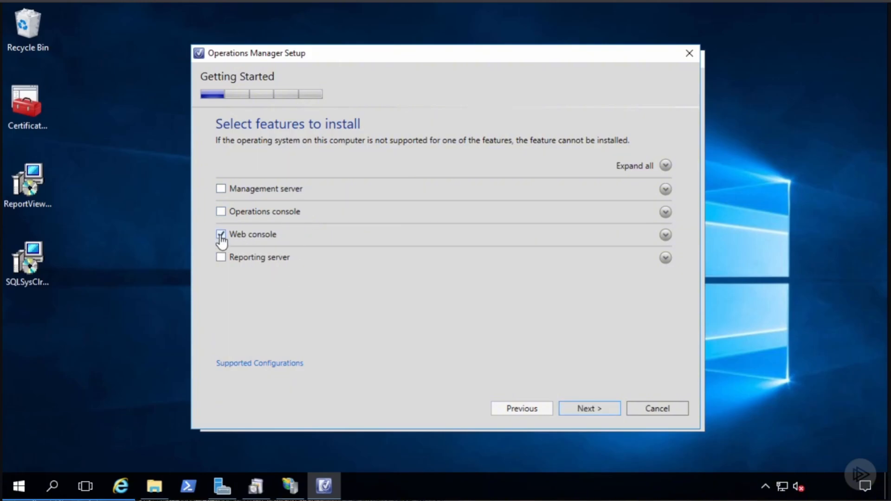
{"action": "left_click", "coordinate": [221, 189]}
{"action": "left_click", "coordinate": [587, 412]}
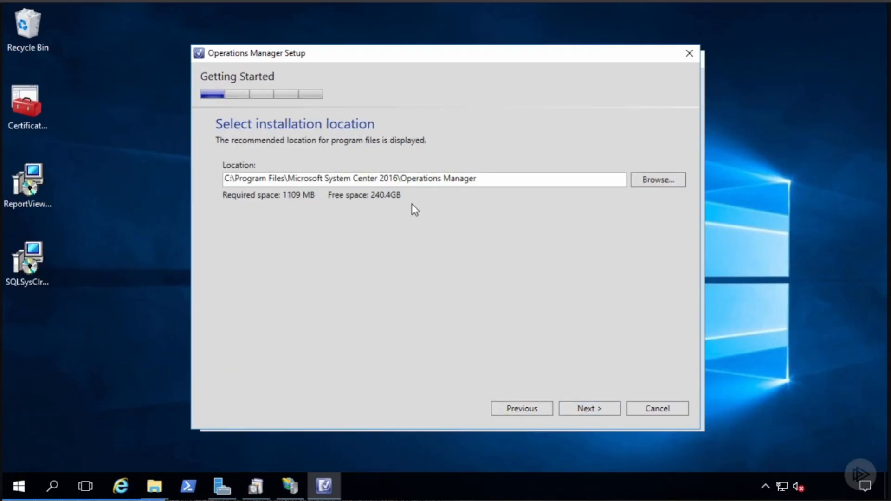
{"action": "left_click", "coordinate": [591, 408]}
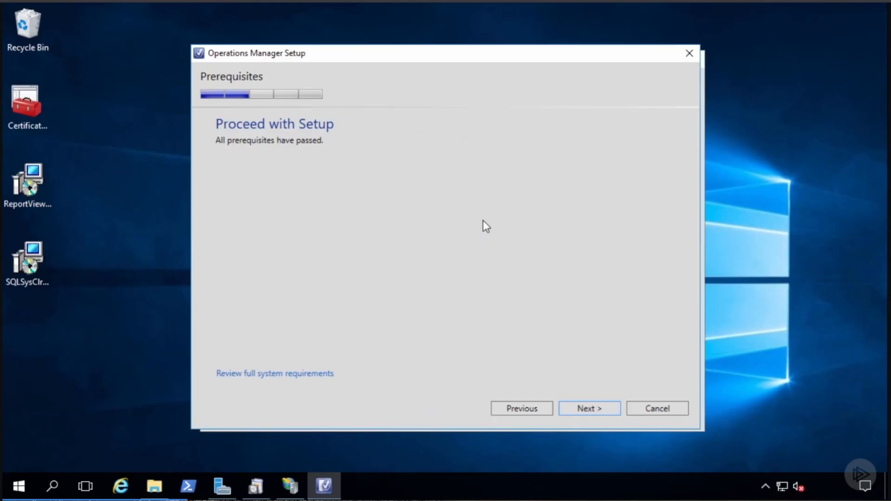
- Name the new management group DEN for the first Management server and accept the license terms
{"action": "left_click", "coordinate": [595, 408]}
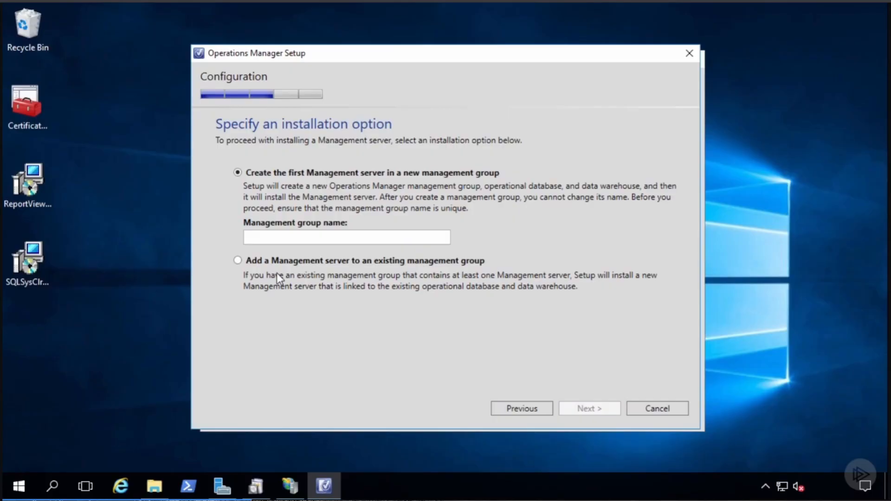
{"action": "left_click", "coordinate": [278, 237]}
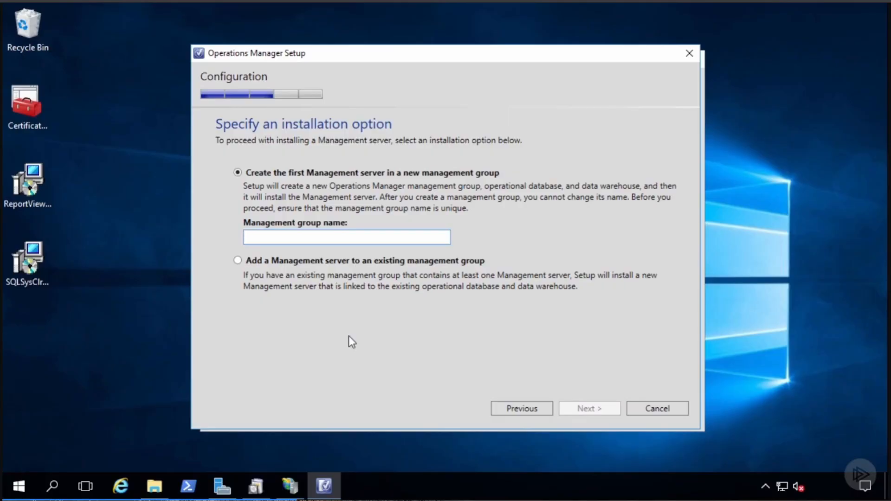
{"action": "type", "text": "DEN"}
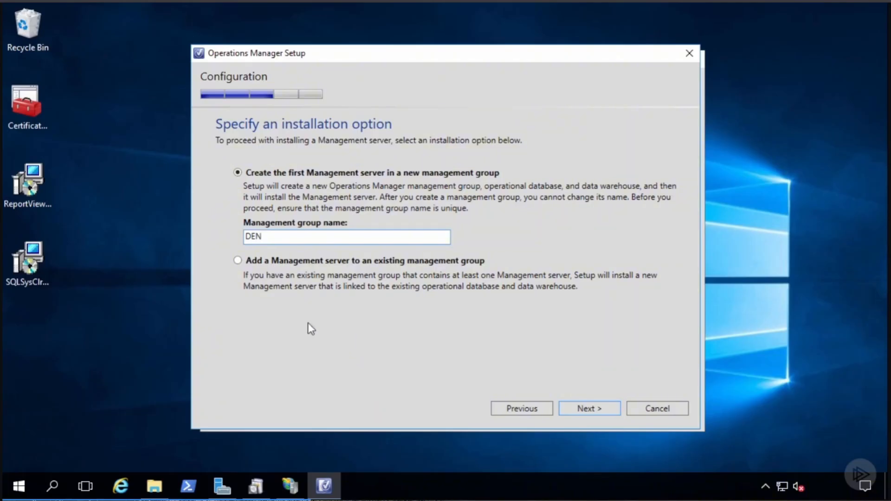
{"action": "left_click", "coordinate": [584, 409]}
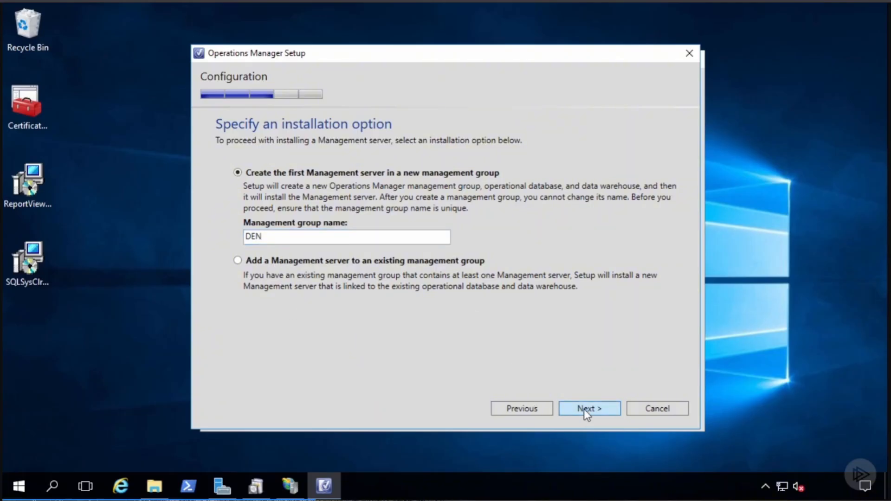
{"action": "left_click", "coordinate": [342, 359]}
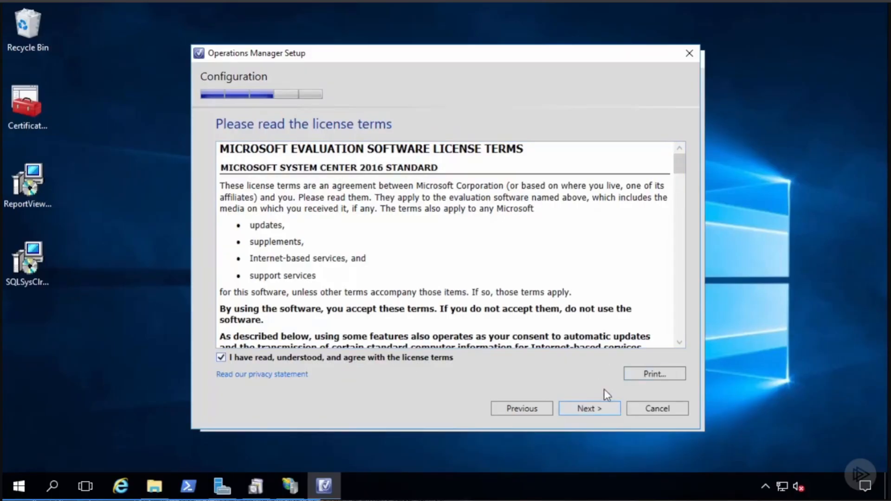
- Host the OperationsManager operational database on server sql with default port 1433 and 1000 MB size
{"action": "left_click", "coordinate": [601, 410]}
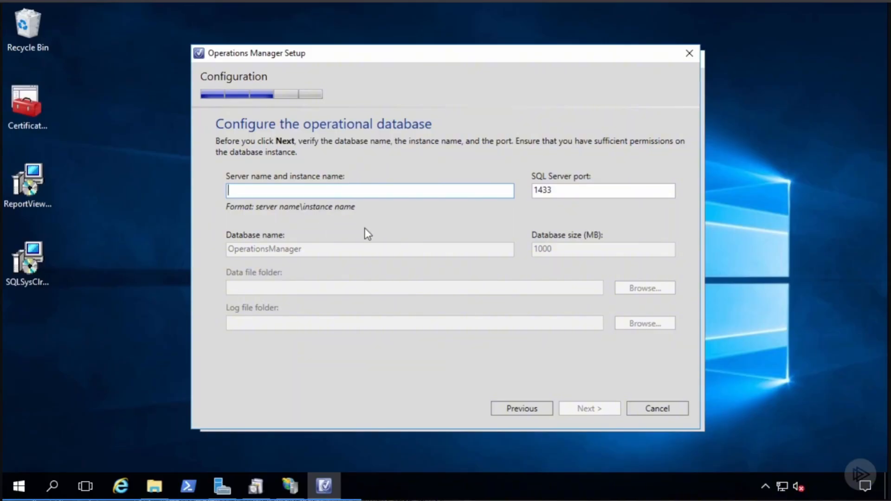
{"action": "type", "text": "sql"}
{"action": "key", "text": "Tab"}
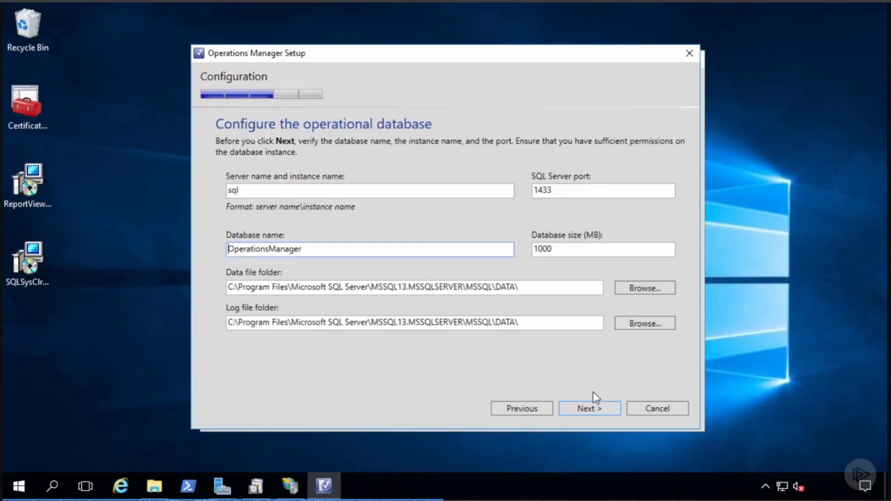
{"action": "left_click", "coordinate": [589, 404]}
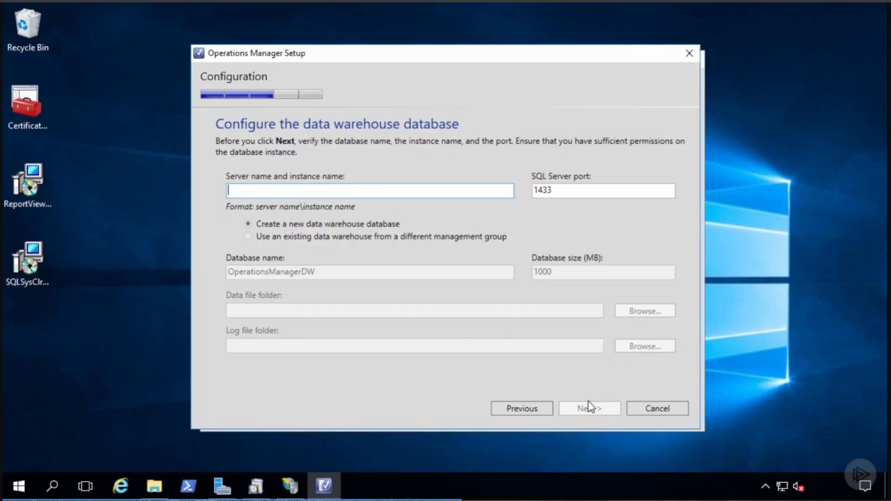
- Put the new OperationsManagerDW data warehouse on server sql with the default 1000 MB size
{"action": "type", "text": "sql"}
{"action": "key", "text": "Tab"}
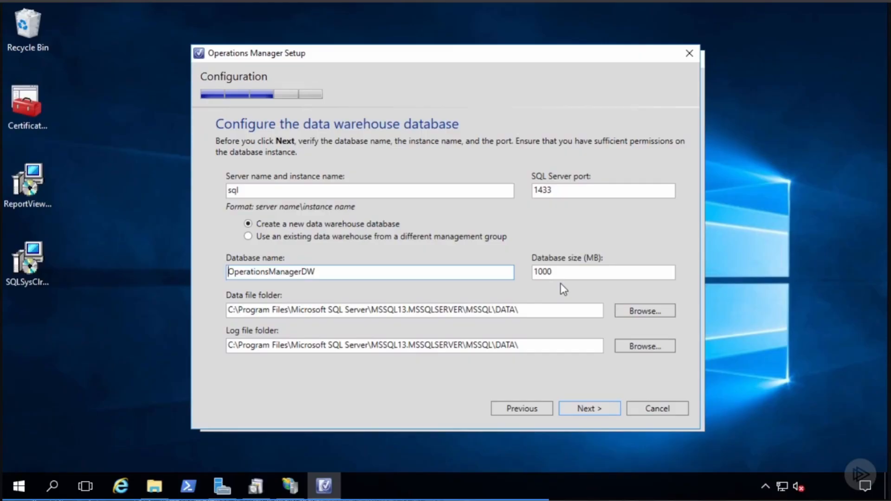
{"action": "left_click", "coordinate": [582, 410]}
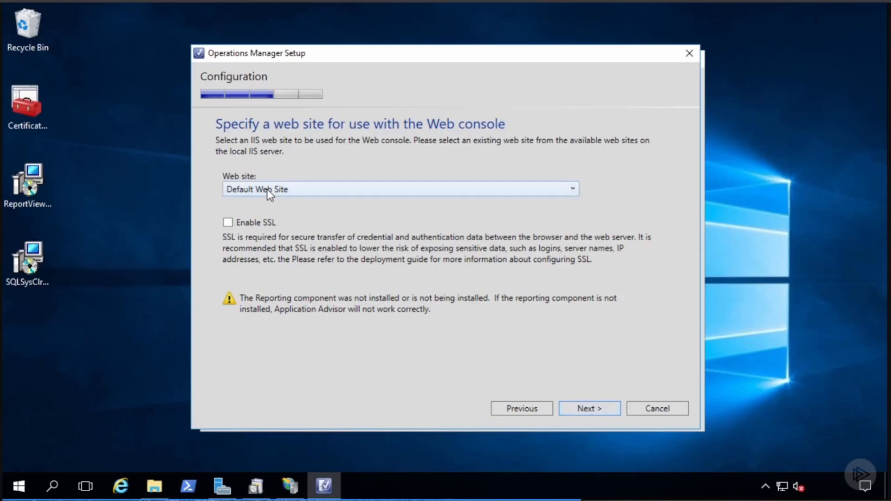
- Use Default Web Site with SSL enabled and Mixed Authentication for the web console
{"action": "left_click", "coordinate": [285, 190]}
{"action": "left_click", "coordinate": [292, 194]}
{"action": "left_click", "coordinate": [227, 223]}
{"action": "key", "text": "Return"}
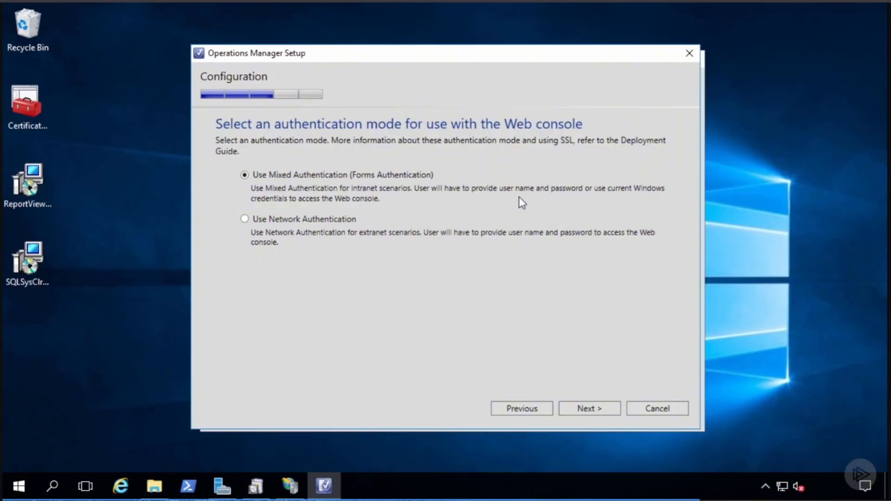
{"action": "left_click", "coordinate": [585, 408]}
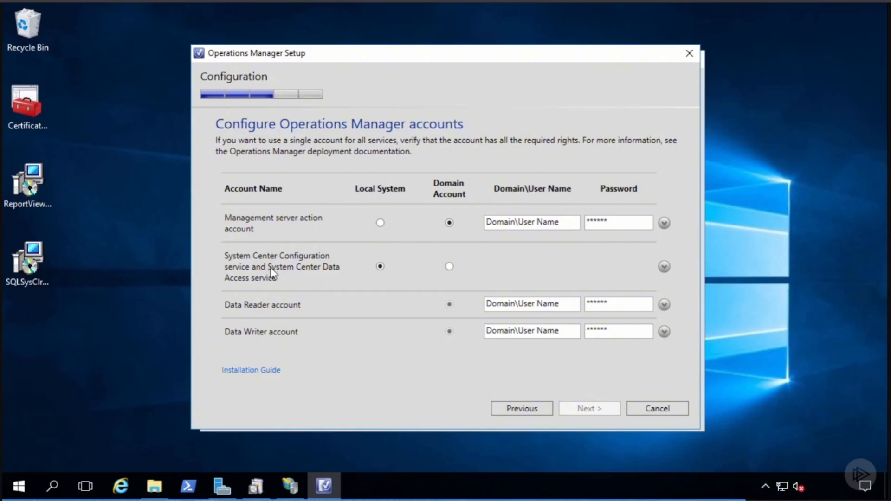
- Switch the Configuration and Data Access service account to Domain Account
{"action": "left_click", "coordinate": [449, 267]}
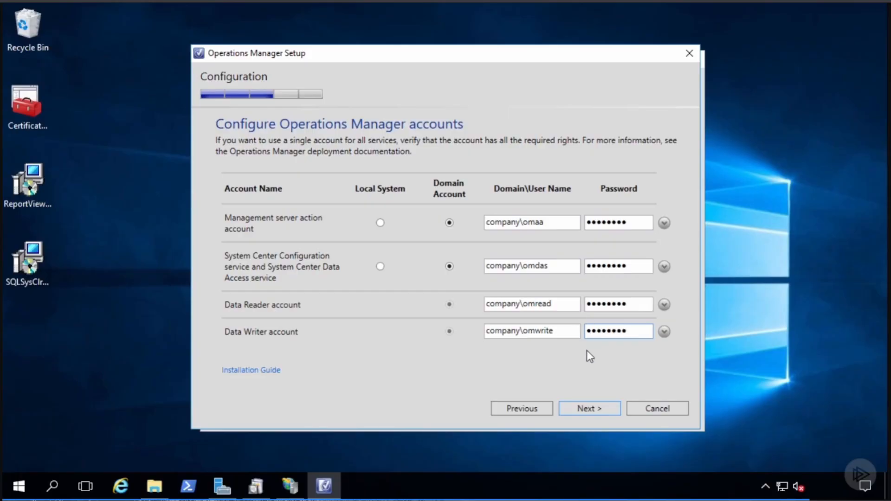
- Accept the accounts and Diagnostic and Usage Data pages, then start the installation
{"action": "left_click", "coordinate": [592, 408]}
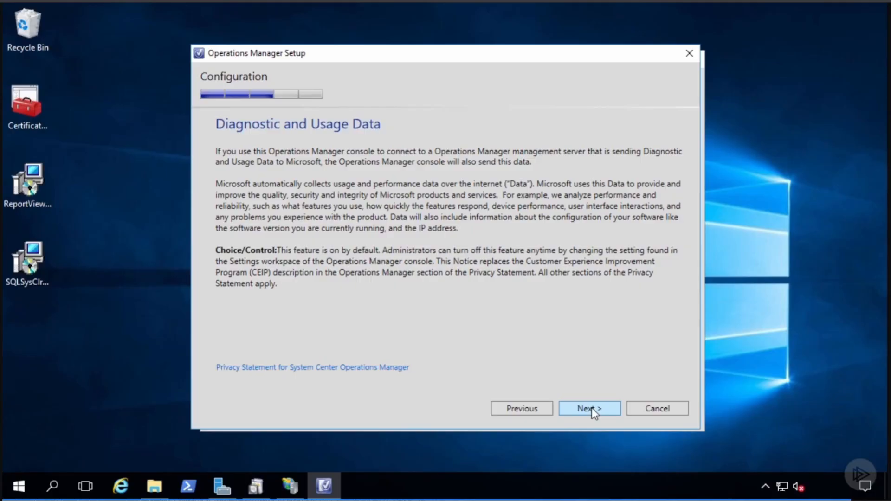
{"action": "left_click", "coordinate": [592, 408]}
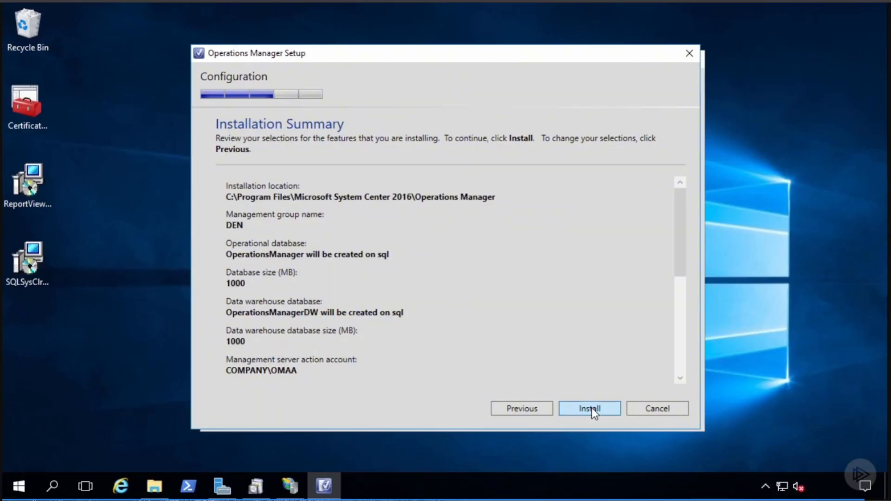
{"action": "left_click", "coordinate": [591, 408]}
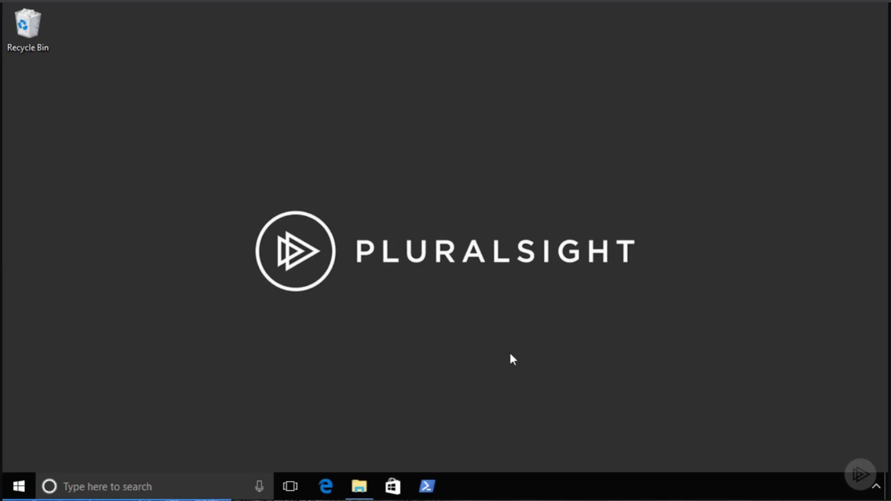
- Run Setup.exe from the SCOM 2016 folder, allowing it past the security warning
{"action": "left_click", "coordinate": [360, 486]}
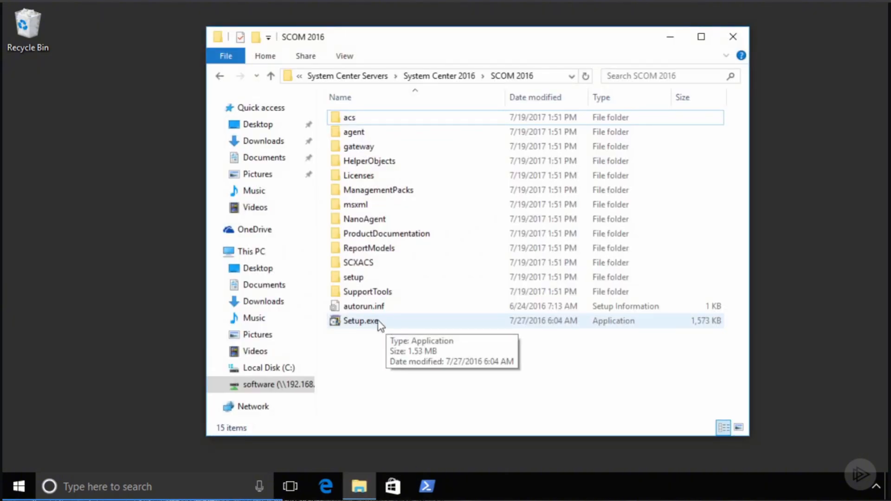
{"action": "double_click", "coordinate": [360, 322]}
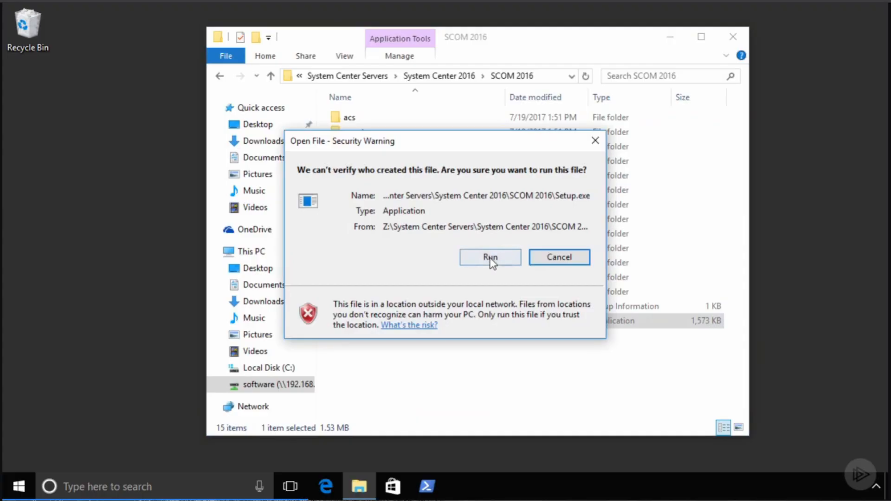
{"action": "left_click", "coordinate": [492, 255]}
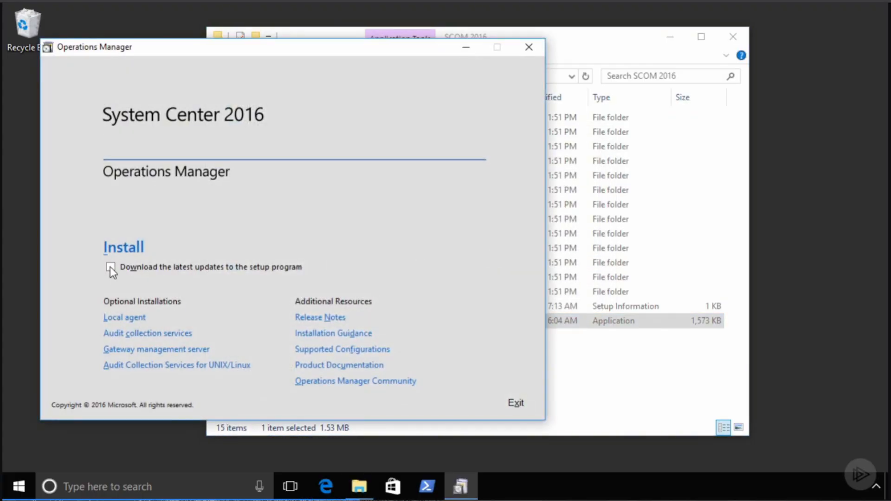
- Choose only the Operations console feature at the default location and pass prerequisite checks
{"action": "left_click", "coordinate": [122, 251]}
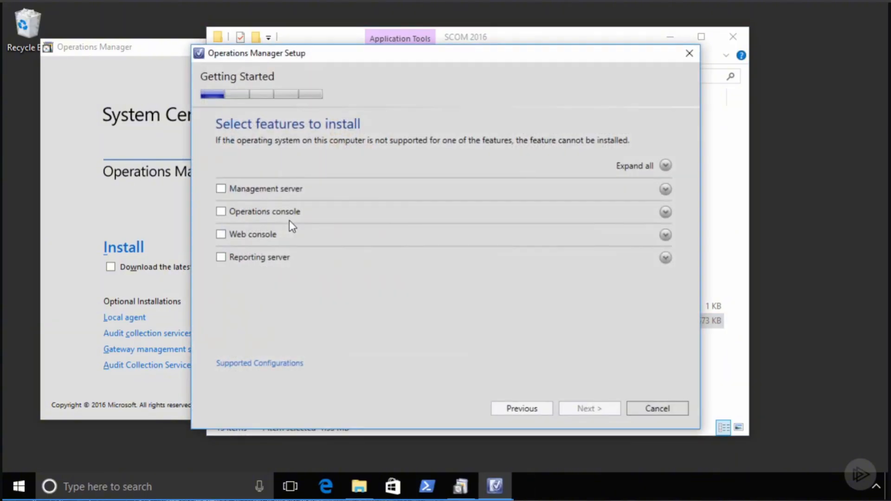
{"action": "left_click", "coordinate": [221, 212]}
{"action": "left_click", "coordinate": [583, 408]}
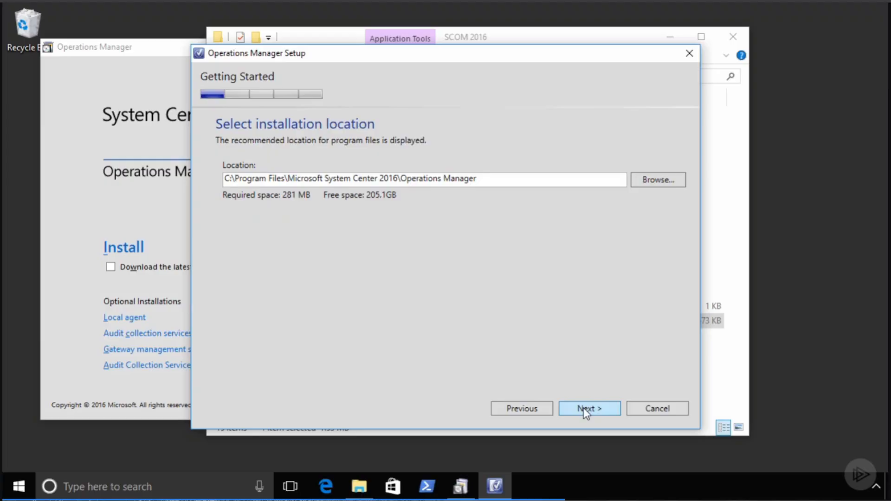
{"action": "left_click", "coordinate": [589, 409]}
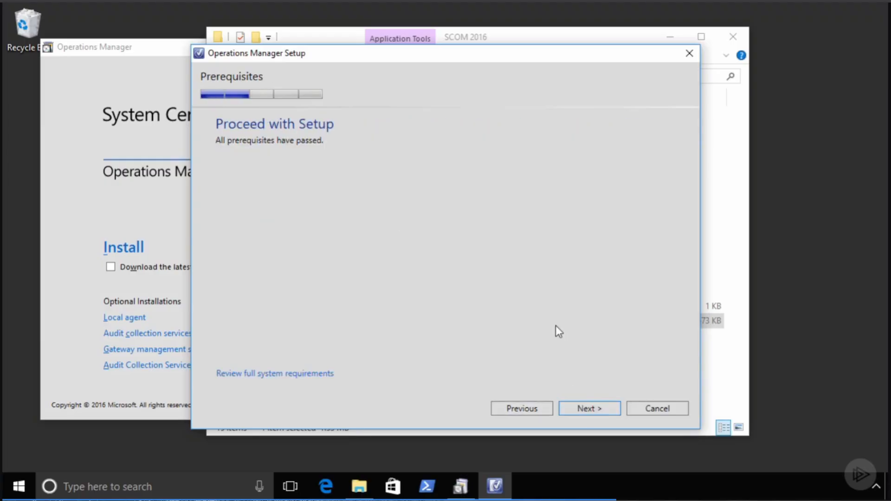
- Accept the license terms and advance to the Installation Summary
{"action": "left_click", "coordinate": [594, 407]}
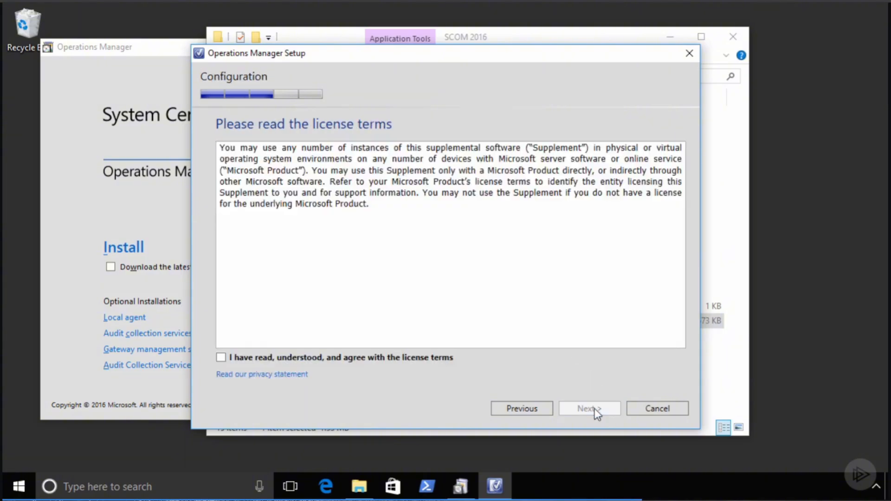
{"action": "left_click", "coordinate": [434, 360]}
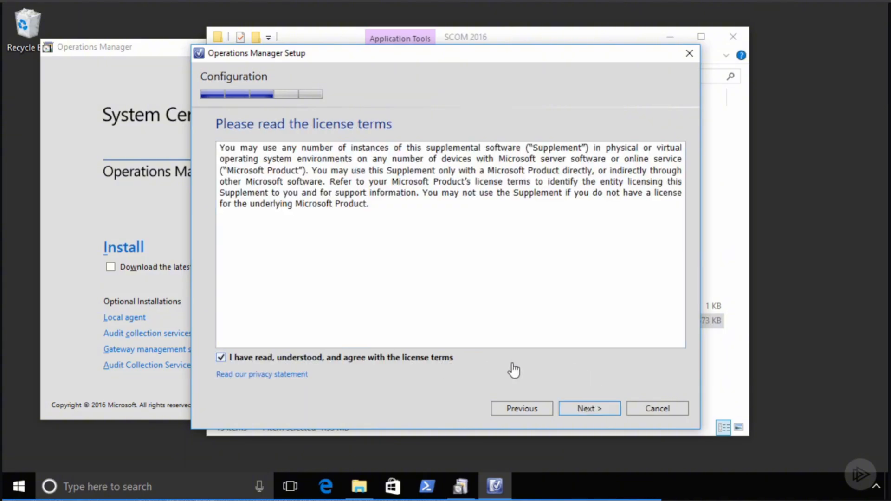
{"action": "left_click", "coordinate": [587, 407]}
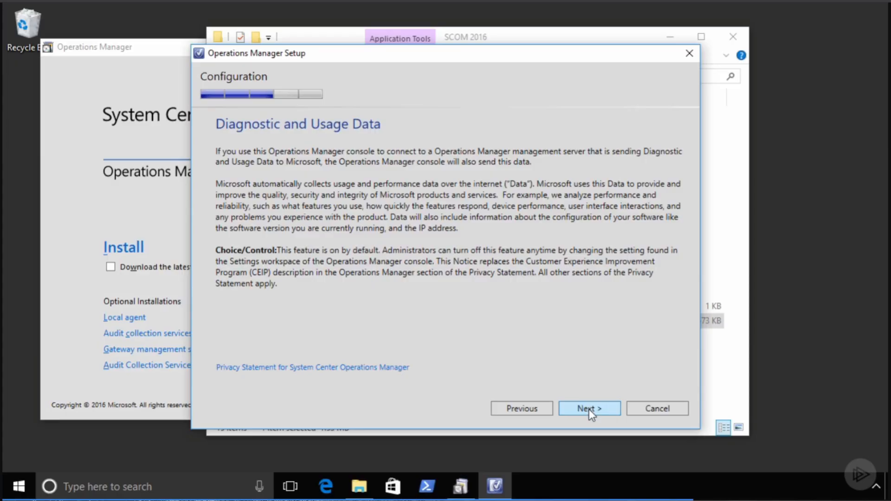
{"action": "left_click", "coordinate": [588, 409]}
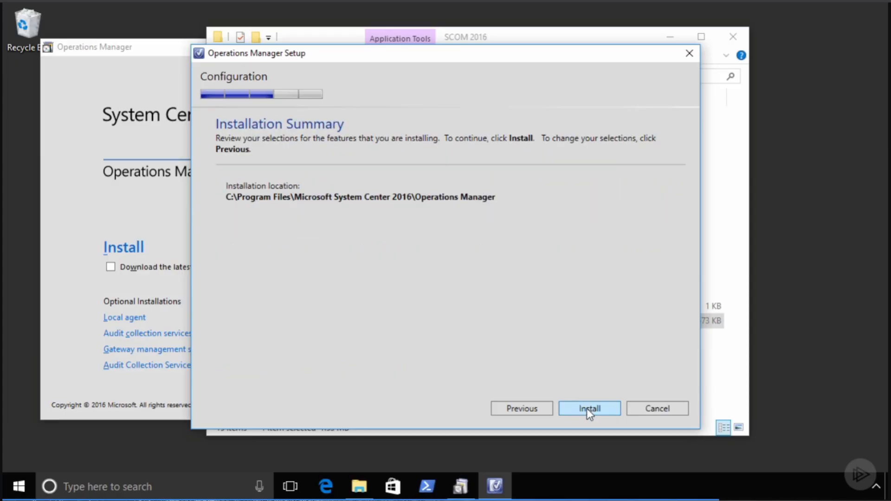
- Install the Operations console and untick launching it when the wizard closes
{"action": "left_click", "coordinate": [587, 408]}
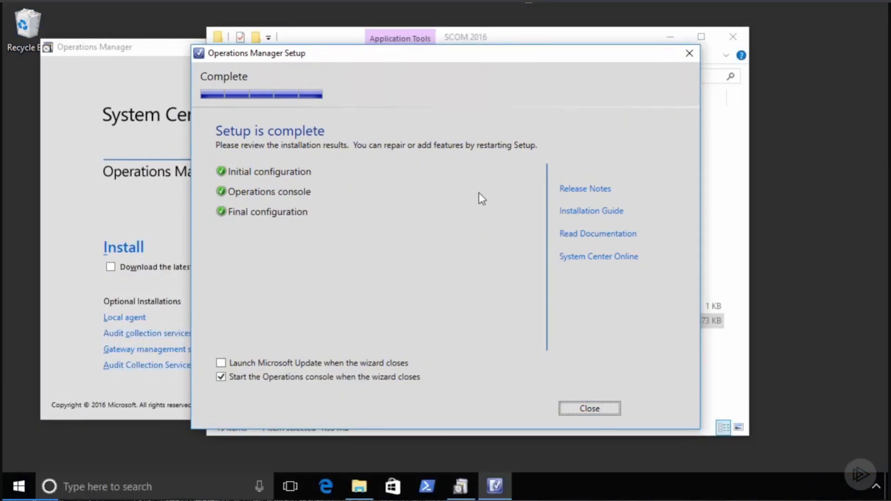
{"action": "left_click", "coordinate": [396, 381]}
- Close the Operations Manager setup windows and open PowerShell as administrator
{"action": "left_click", "coordinate": [600, 409]}
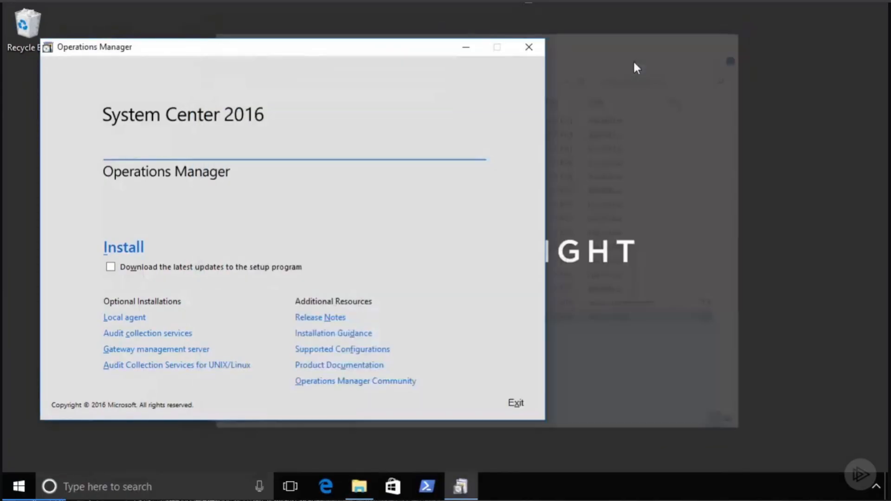
{"action": "left_click", "coordinate": [529, 47]}
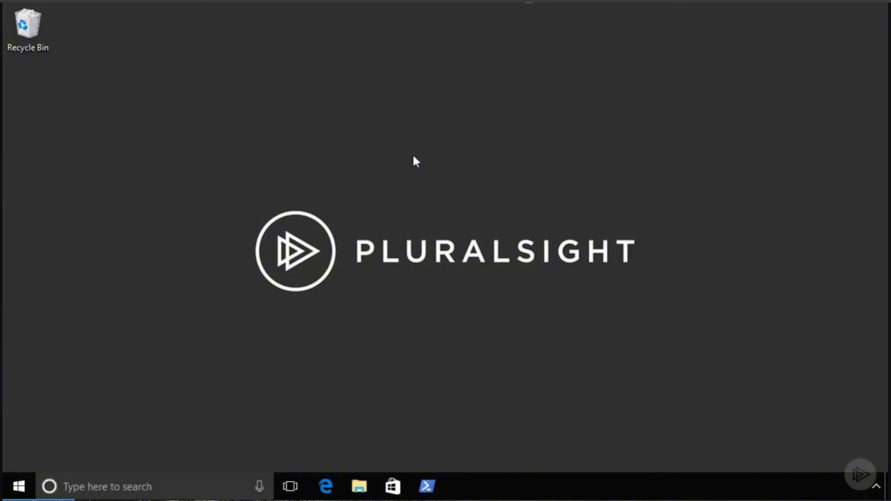
{"action": "right_click", "coordinate": [427, 486]}
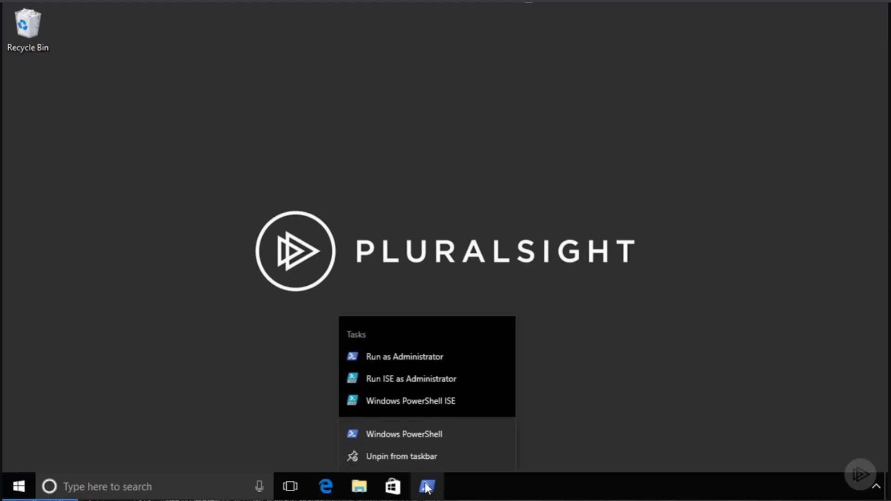
{"action": "left_click", "coordinate": [407, 356]}
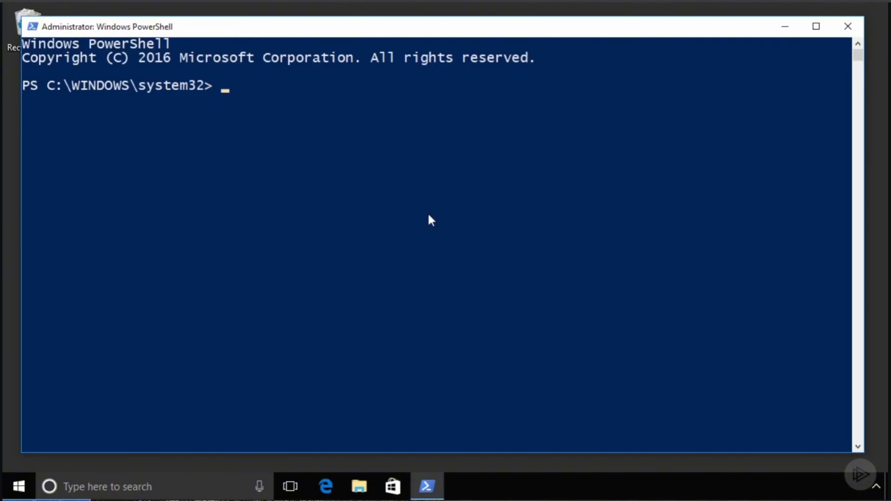
- Start a remote PowerShell session on mgmt with Enter-PSSession
{"action": "type", "text": "enter-pss"}
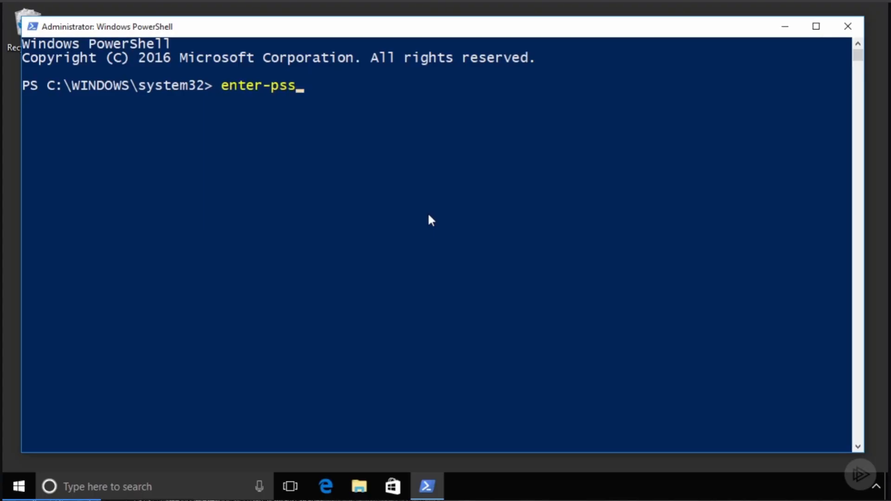
{"action": "key", "text": "Tab"}
{"action": "type", "text": "mgmt"}
{"action": "key", "text": "Return"}
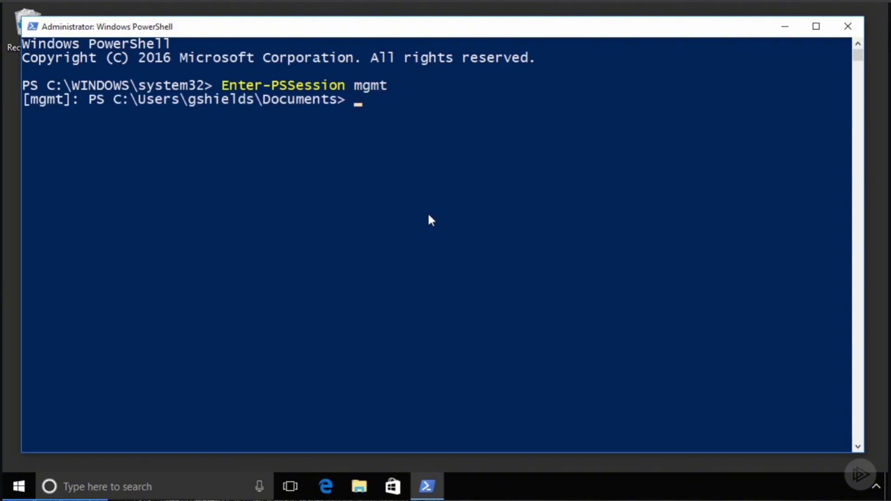
- Draft a Set-SCOMLicense -ProductId command with the product key, then minimize PowerShell
{"action": "type", "text": "set-scomlic"}
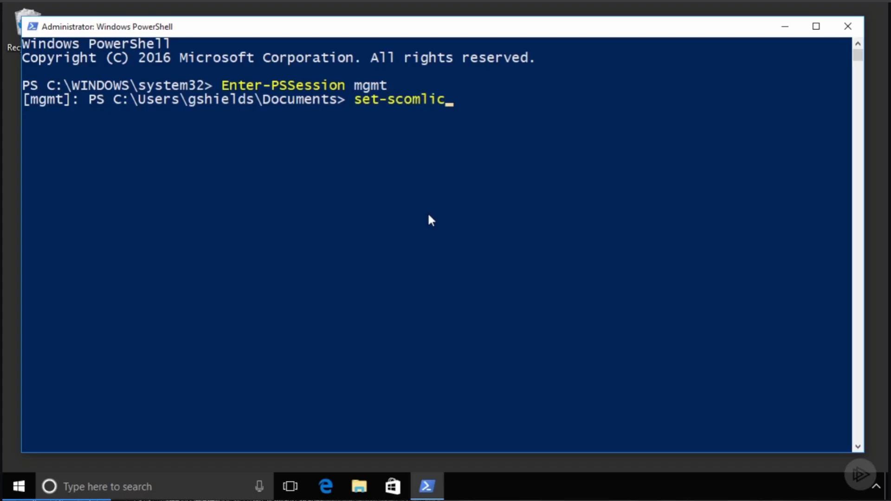
{"action": "key", "text": "Tab"}
{"action": "type", "text": "-pro"}
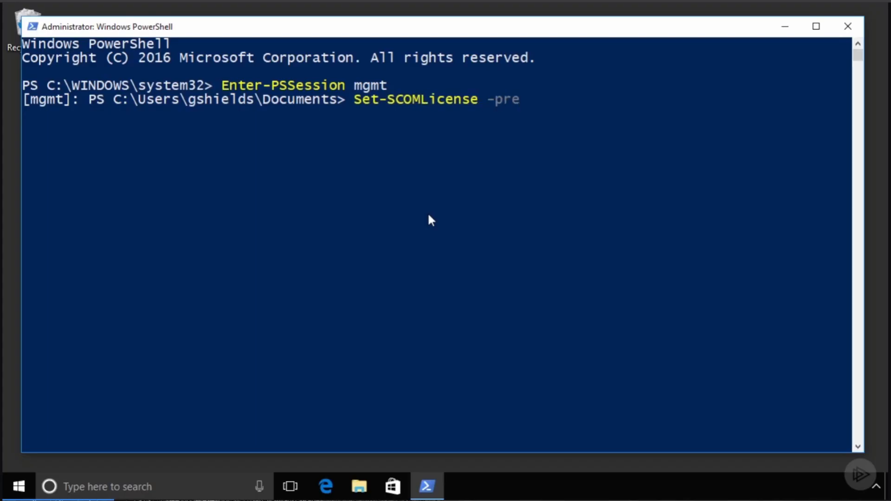
{"action": "key", "text": "Tab"}
{"action": "type", "text": "\""}
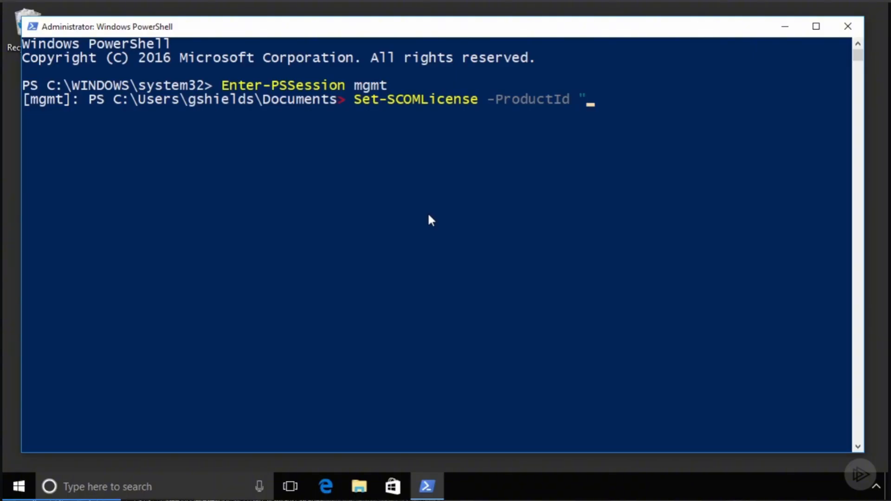
{"action": "type", "text": "XXXXX-XXXXX-XXXXX-XXXX"}
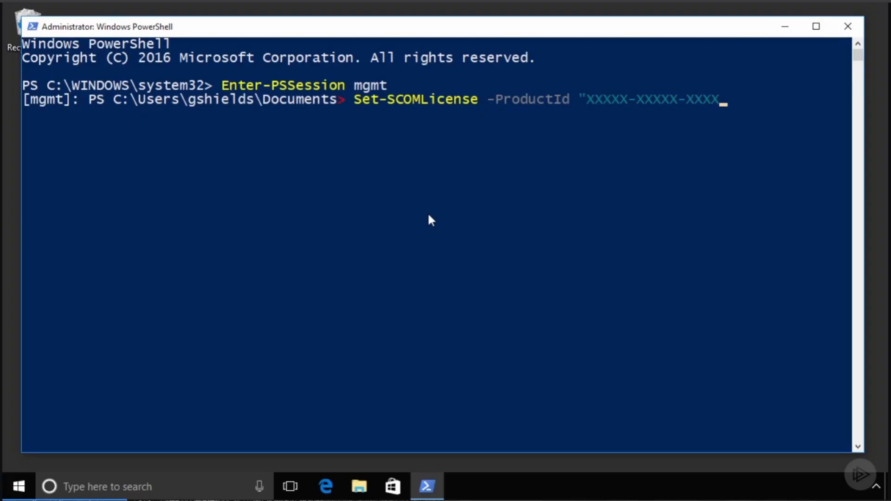
{"action": "type", "text": "X-XXXXX-XXXXX"}
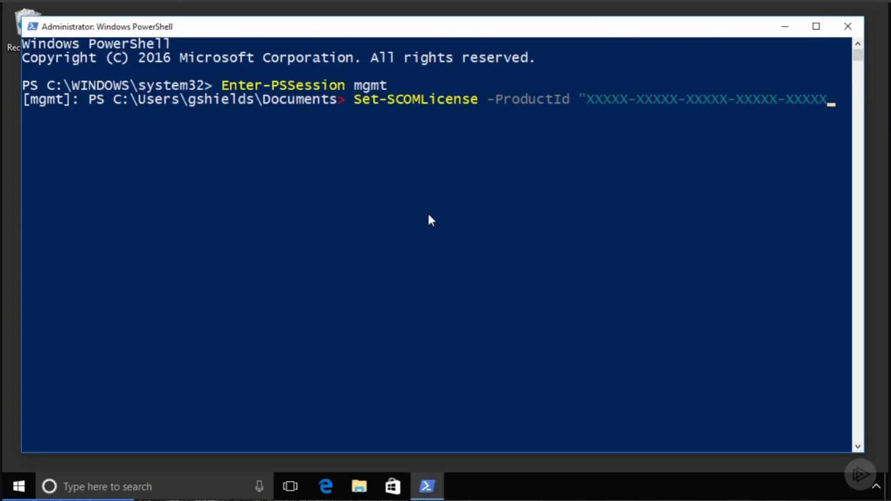
{"action": "type", "text": "\""}
{"action": "left_click", "coordinate": [785, 26]}
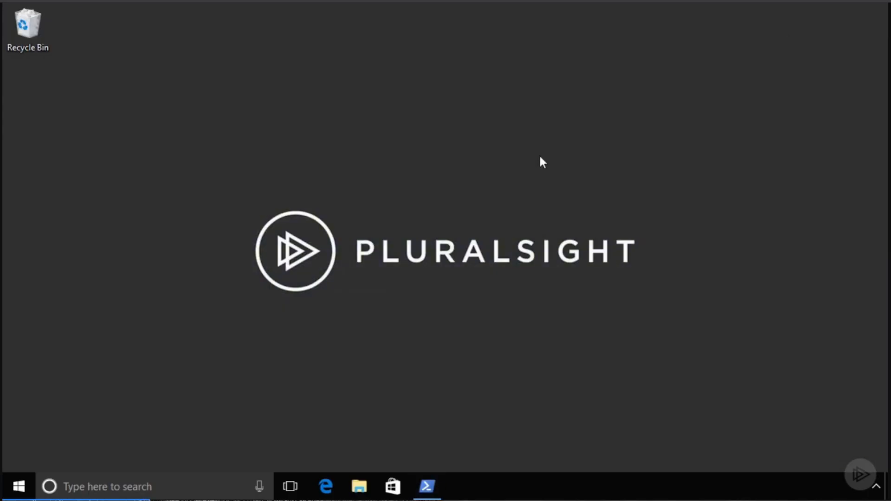
- Launch the Operations Console and open Administration > Settings for the DEN management group
{"action": "key", "text": "super"}
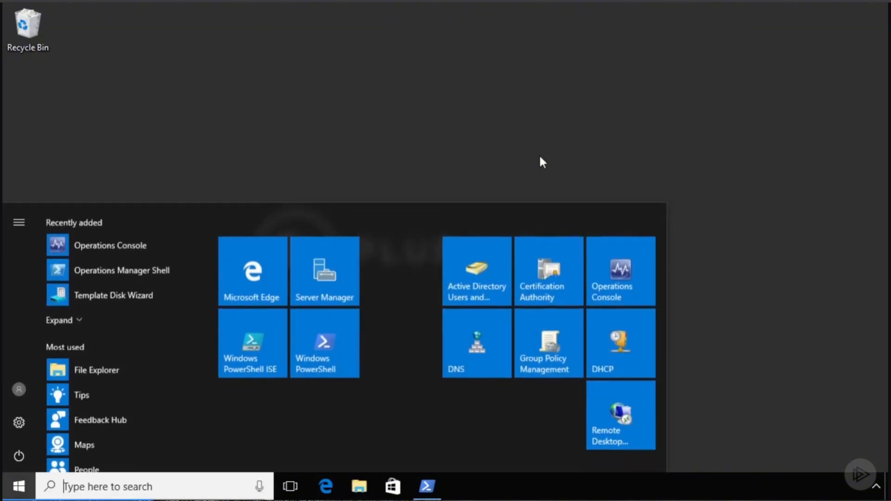
{"action": "left_click", "coordinate": [622, 278]}
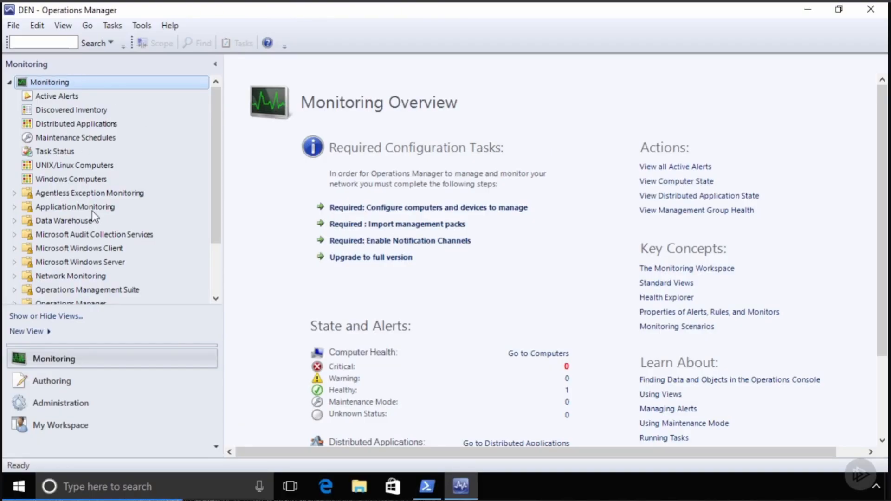
{"action": "left_click", "coordinate": [69, 389]}
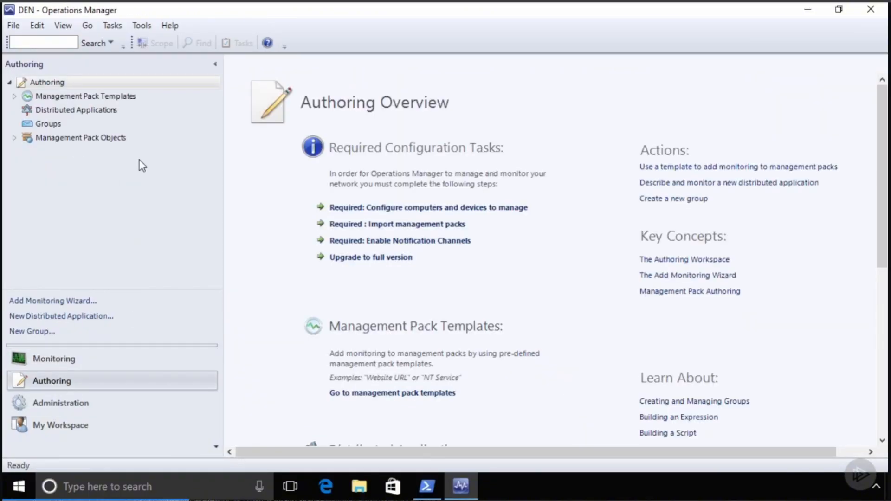
{"action": "left_click", "coordinate": [60, 404]}
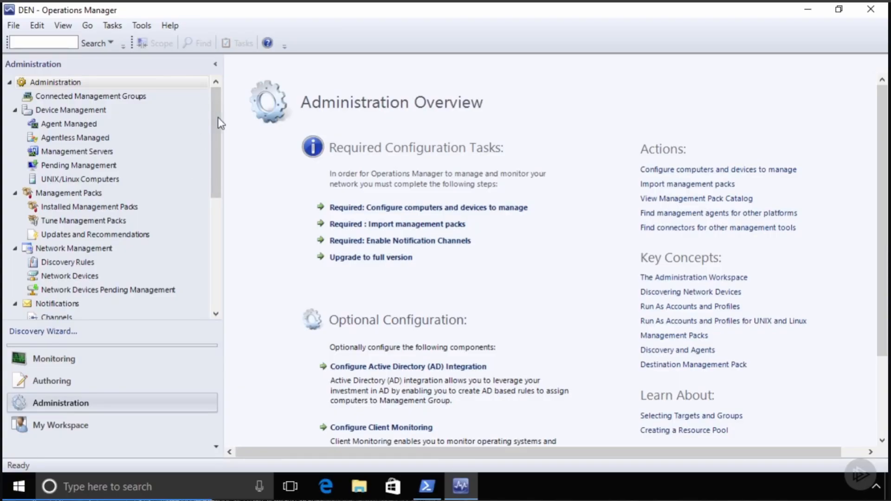
{"action": "left_click_drag", "start_coordinate": [219, 141], "coordinate": [218, 249]}
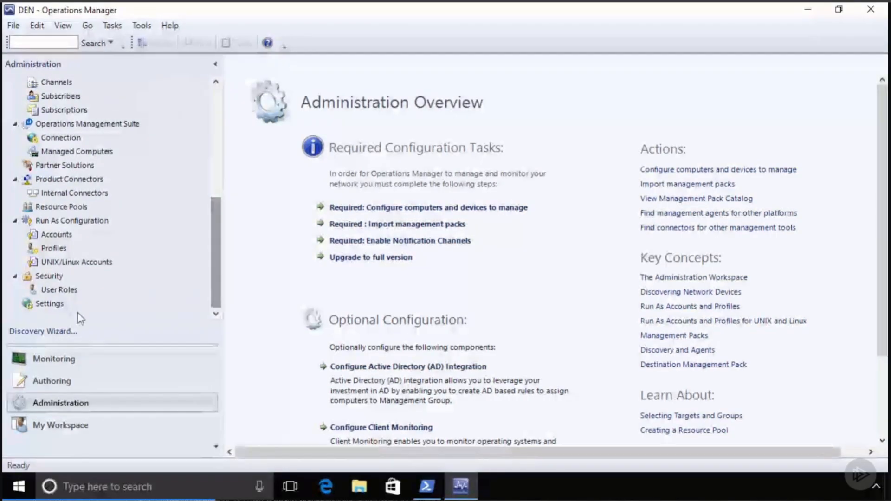
{"action": "left_click", "coordinate": [88, 304]}
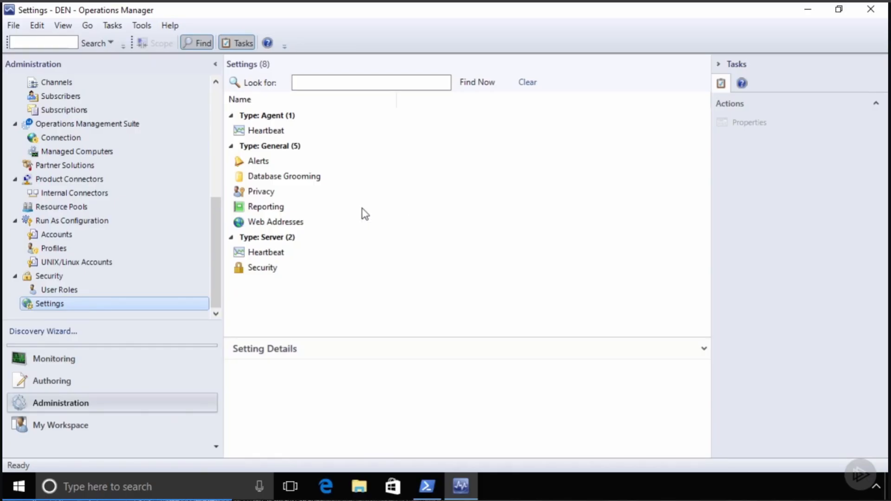
{"action": "left_click", "coordinate": [271, 133]}
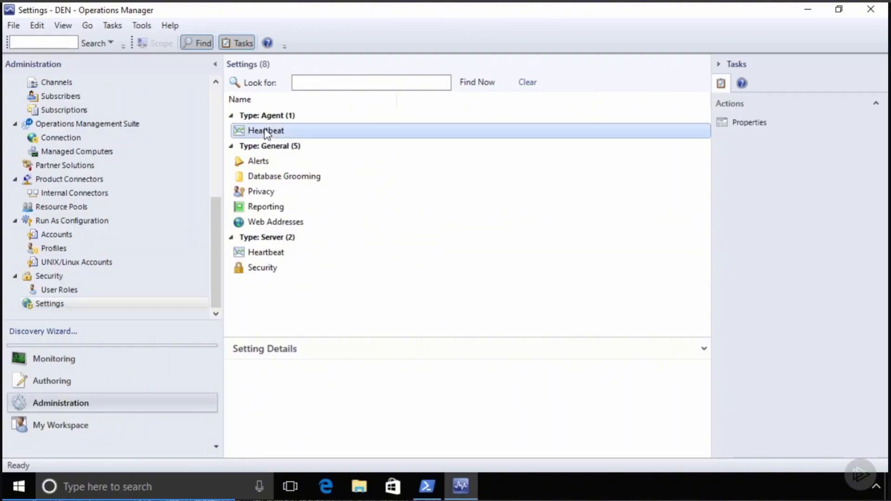
{"action": "double_click", "coordinate": [271, 132]}
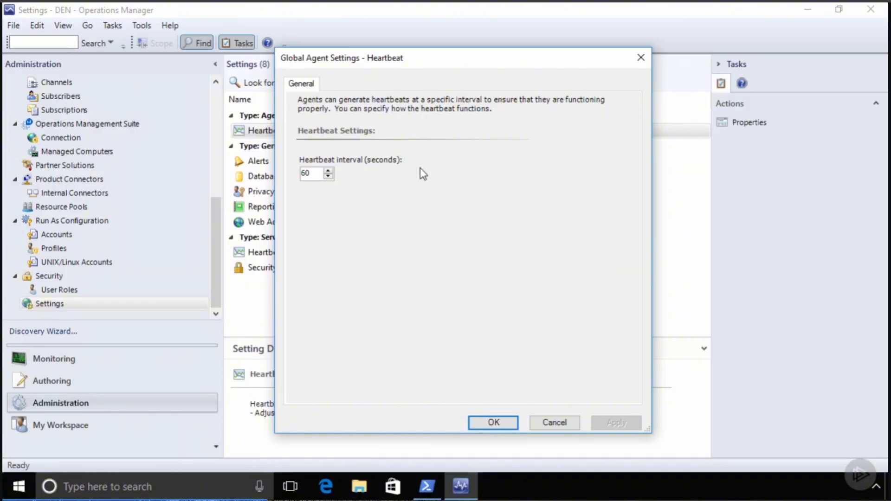
{"action": "left_click", "coordinate": [560, 425]}
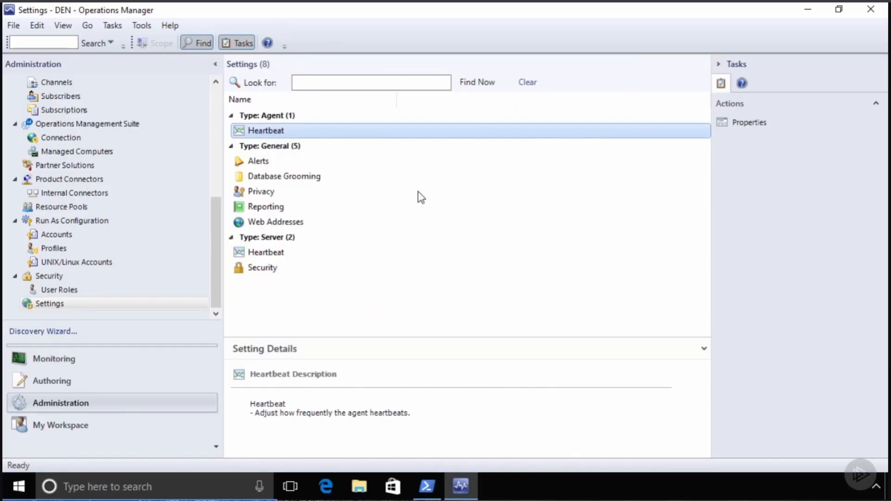
{"action": "left_click", "coordinate": [262, 160]}
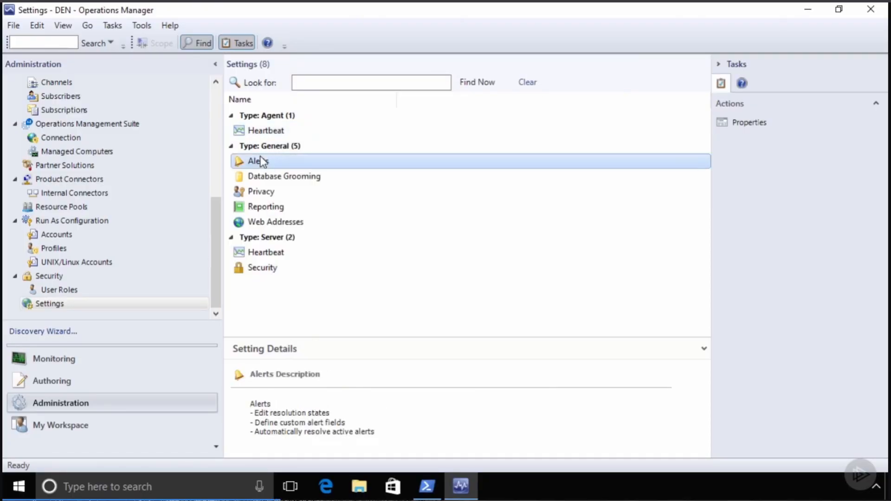
{"action": "double_click", "coordinate": [261, 161]}
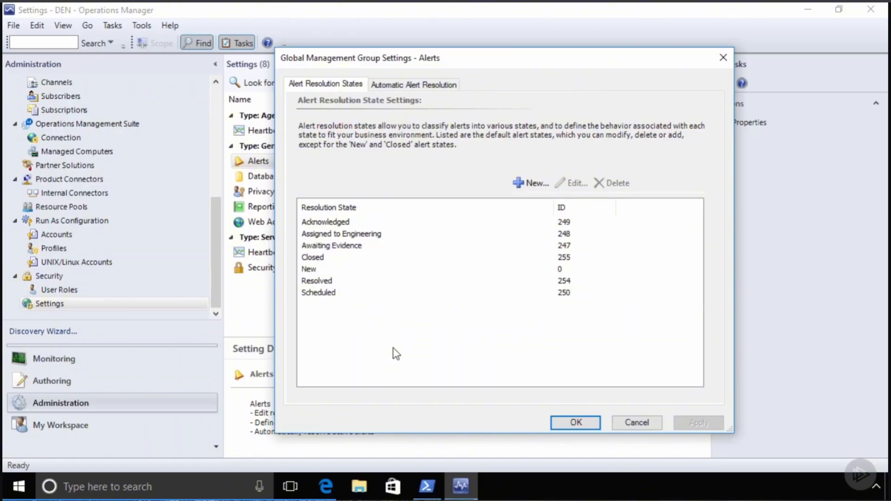
{"action": "left_click", "coordinate": [417, 85]}
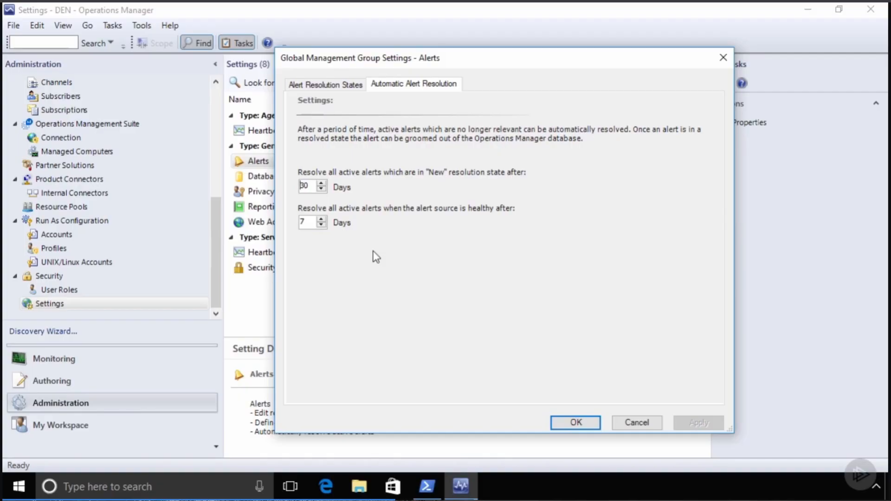
{"action": "left_click", "coordinate": [633, 423]}
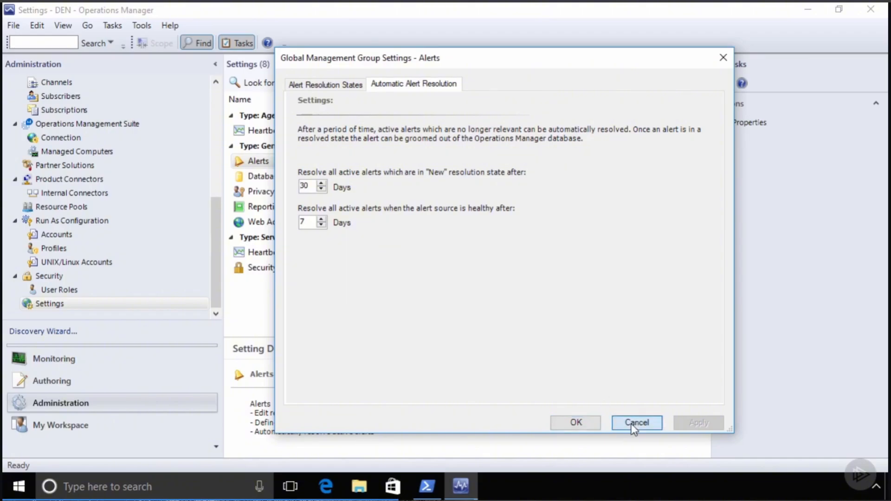
{"action": "left_click", "coordinate": [305, 180]}
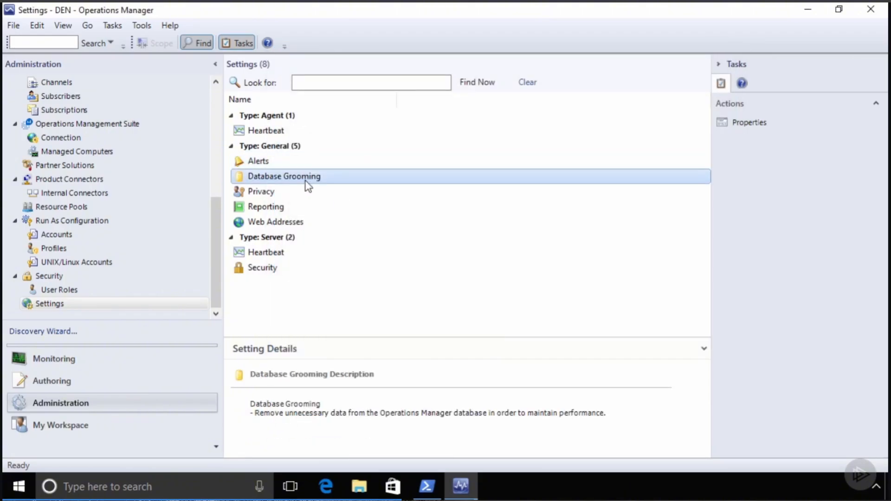
{"action": "double_click", "coordinate": [305, 181]}
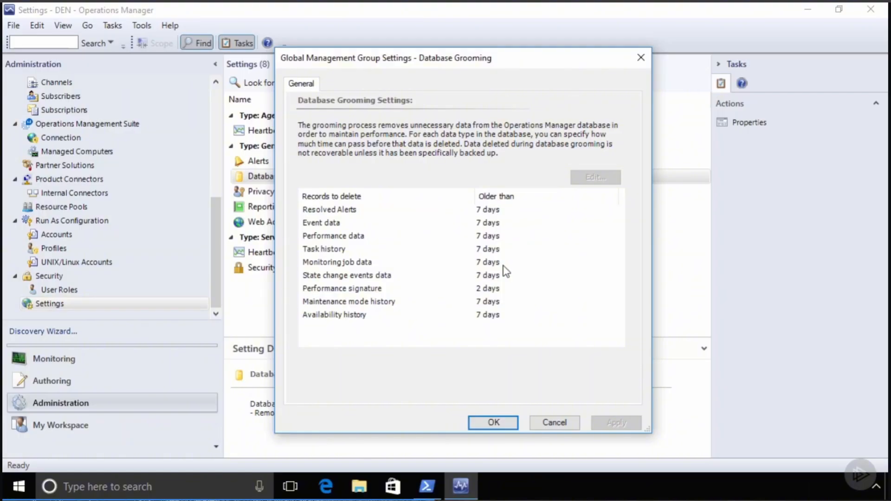
{"action": "left_click", "coordinate": [347, 291]}
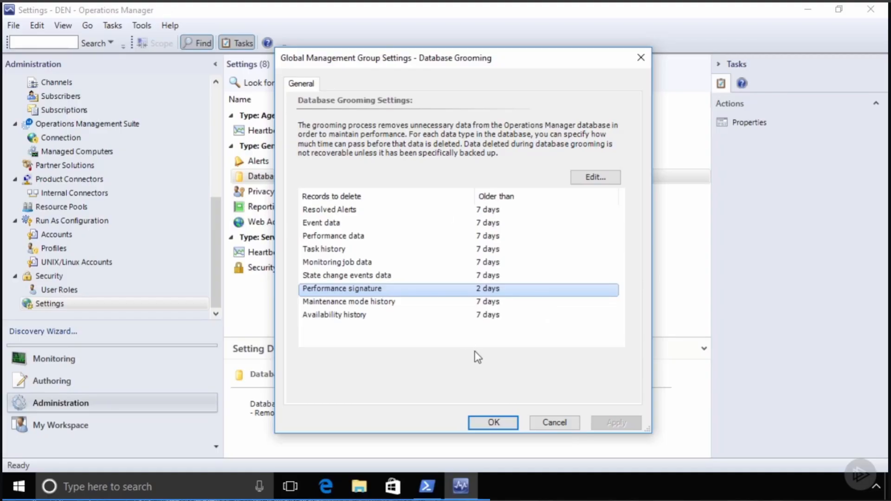
{"action": "left_click", "coordinate": [548, 422]}
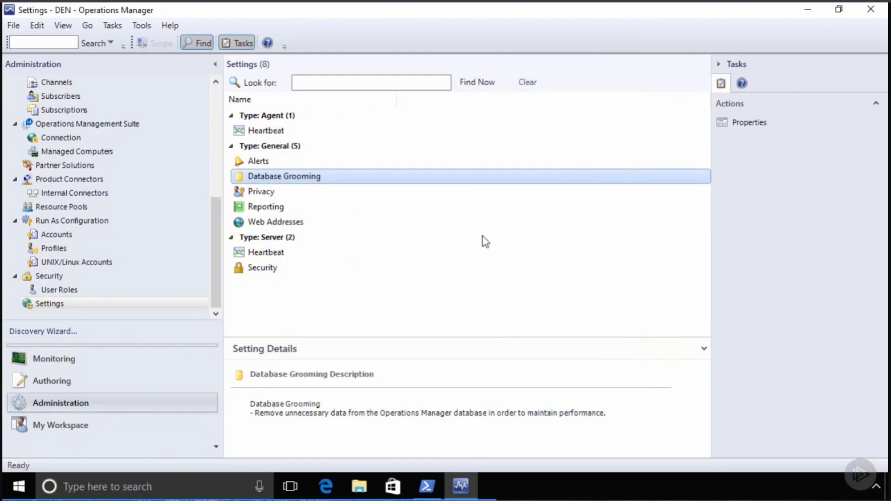
{"action": "double_click", "coordinate": [265, 194]}
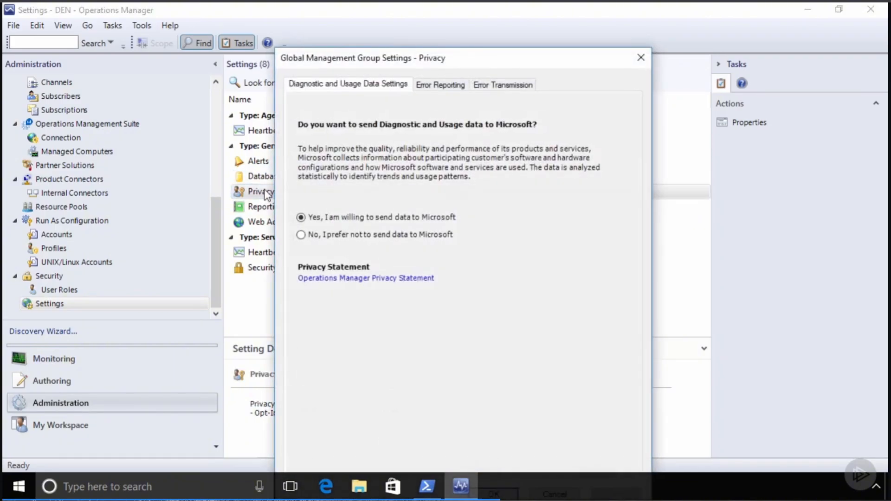
{"action": "left_click_drag", "start_coordinate": [478, 55], "coordinate": [486, 19]}
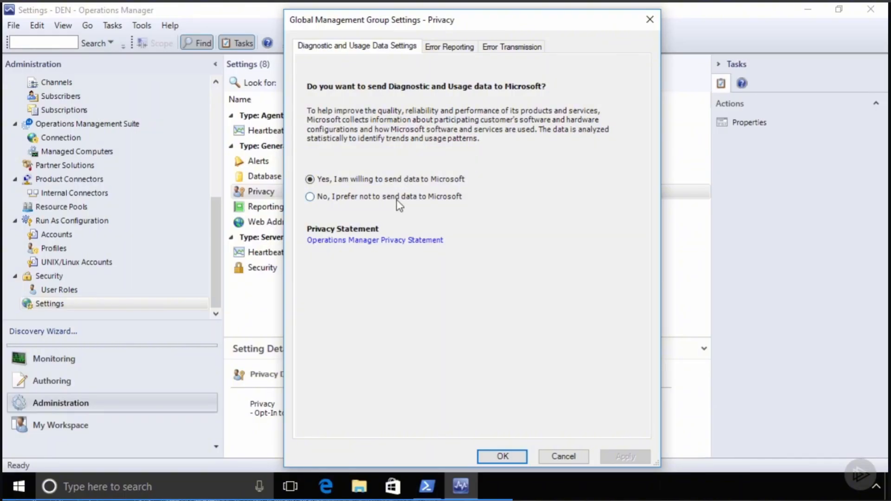
{"action": "left_click", "coordinate": [453, 49]}
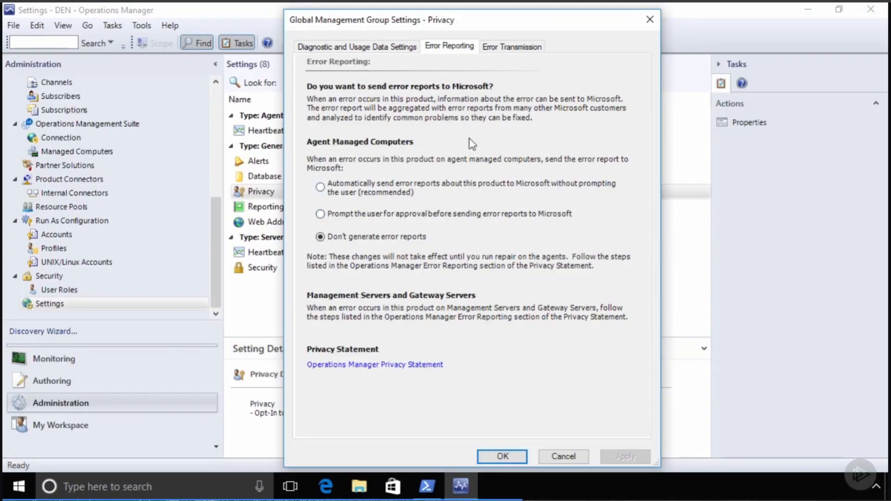
{"action": "left_click", "coordinate": [513, 48]}
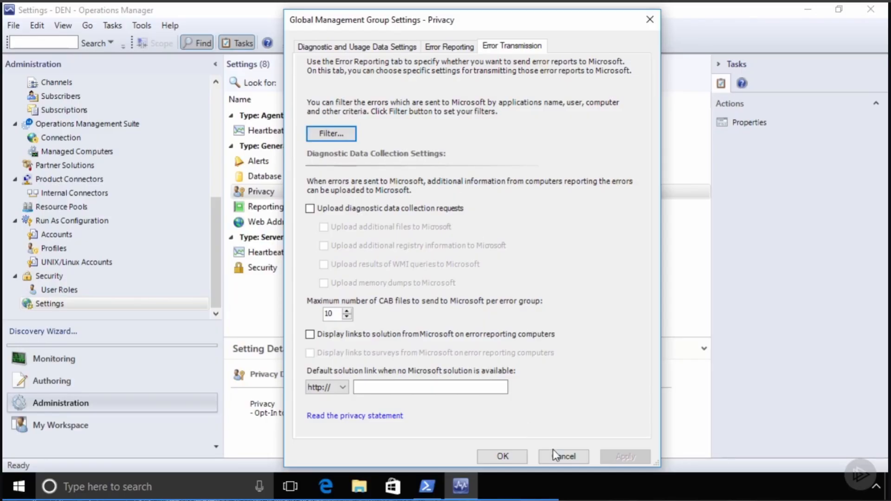
{"action": "left_click", "coordinate": [567, 455]}
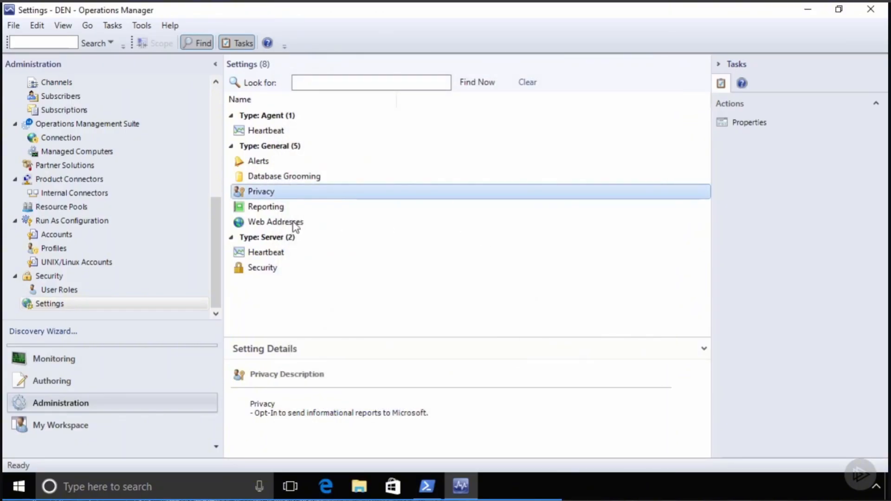
- Look at the Reporting settings without changes, then open the Web Addresses settings
{"action": "double_click", "coordinate": [274, 212]}
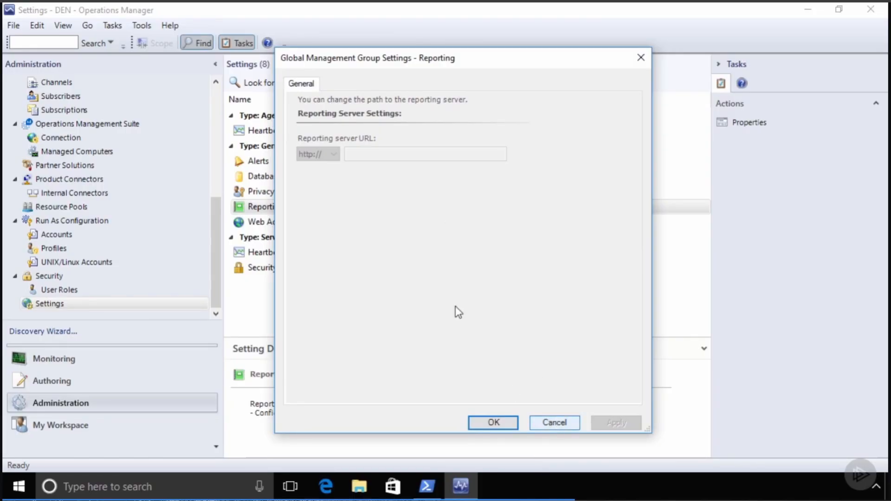
{"action": "left_click", "coordinate": [552, 424]}
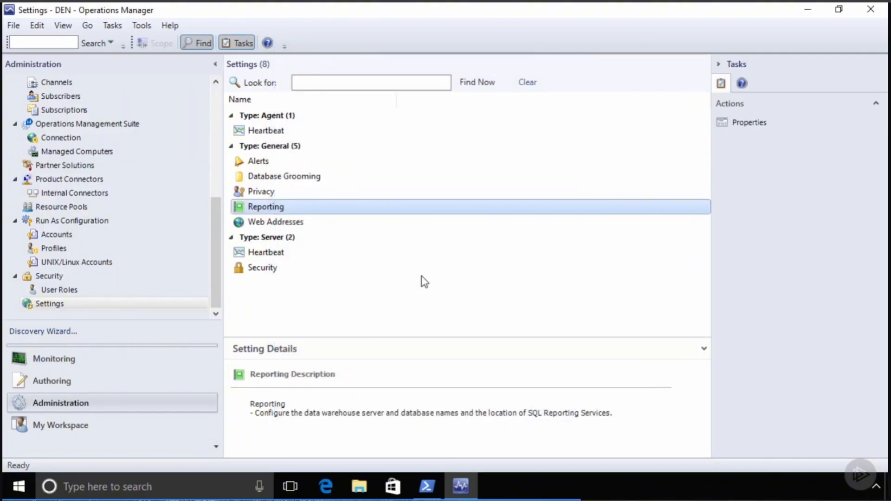
{"action": "double_click", "coordinate": [294, 223]}
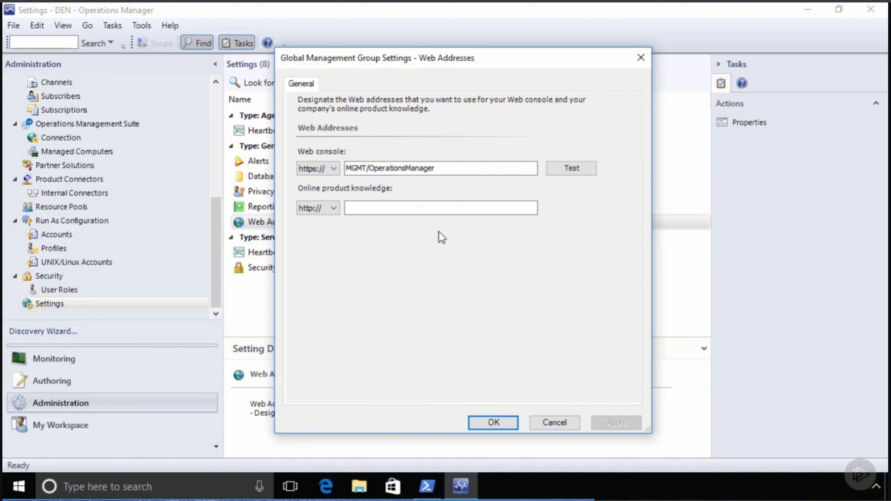
{"action": "left_click", "coordinate": [368, 169]}
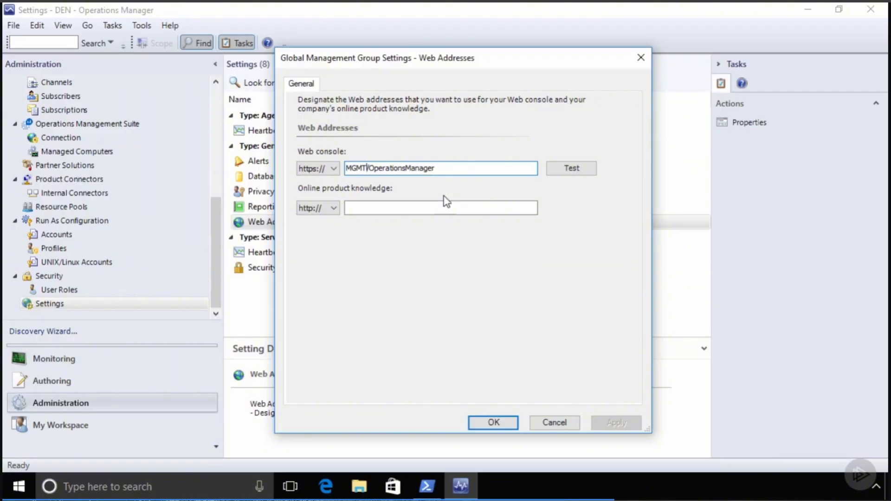
{"action": "type", "text": ".COMPANY"}
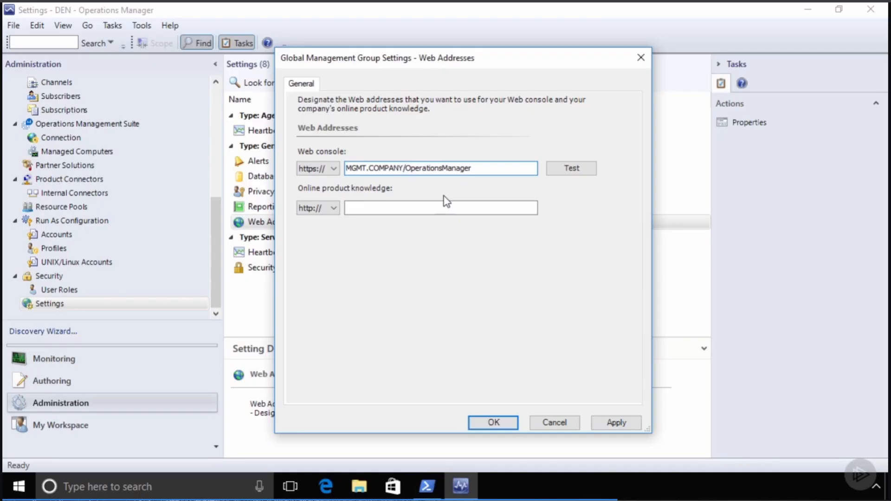
{"action": "type", "text": ".PRI"}
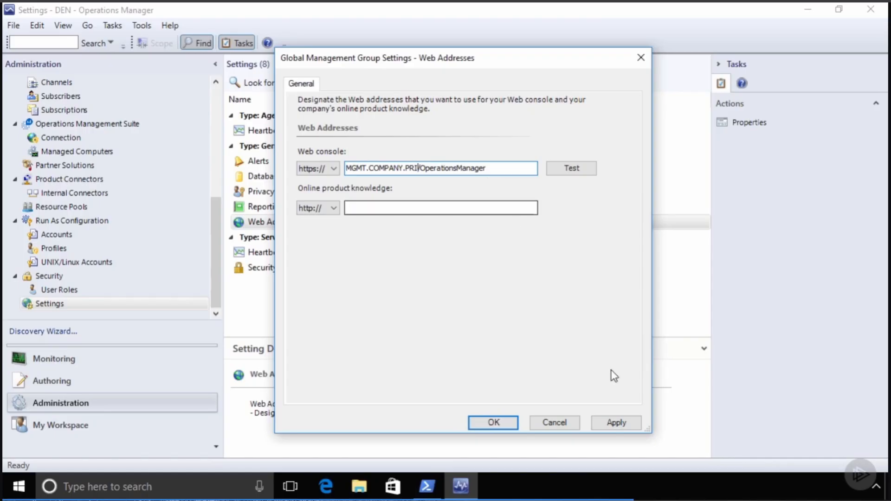
{"action": "left_click", "coordinate": [622, 421]}
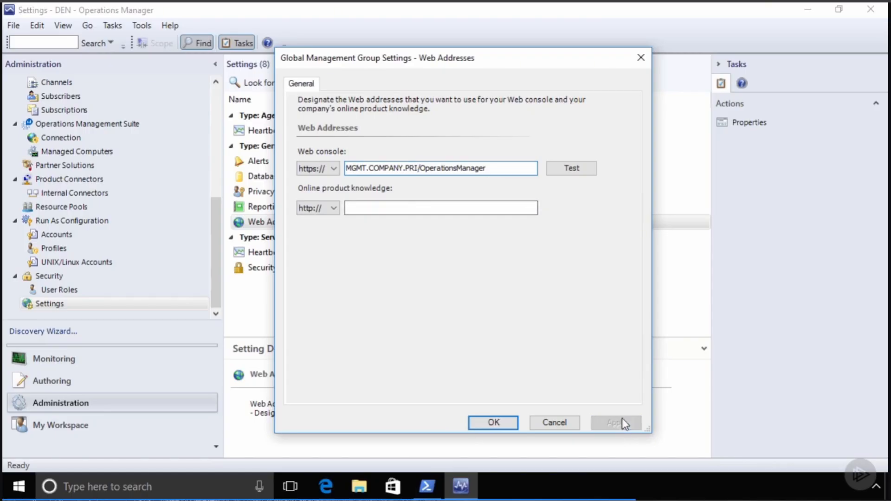
{"action": "left_click", "coordinate": [571, 170]}
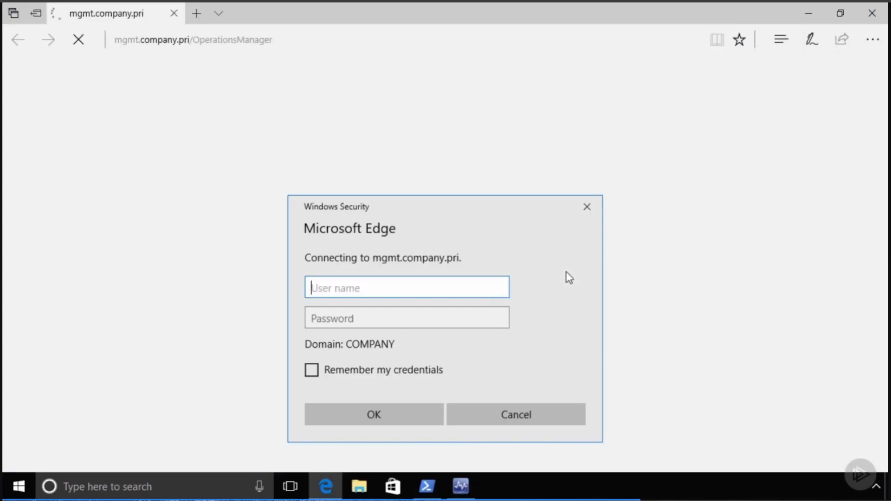
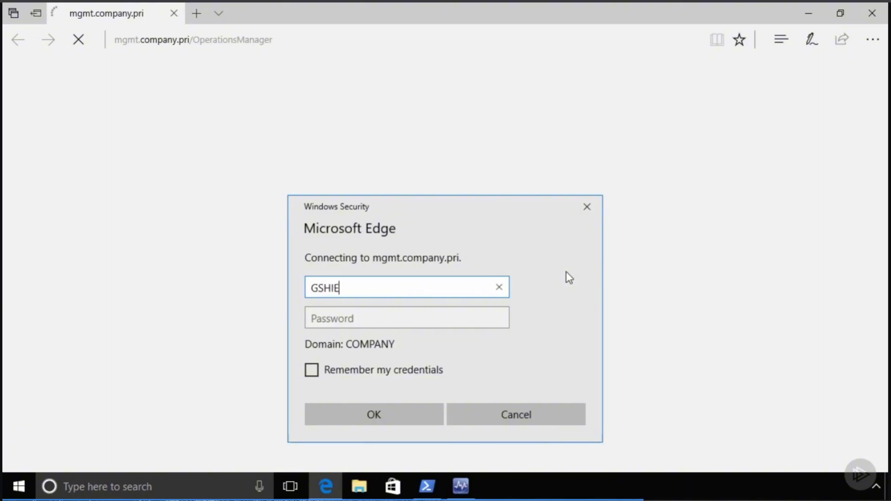
- Sign in to the web console with the user name and password, remembering credentials, then close Edge
{"action": "key", "text": "Tab"}
{"action": "key", "text": "shift+Tab"}
{"action": "key", "text": "BackSpace"}
{"action": "key", "text": "BackSpace"}
{"action": "key", "text": "BackSpace"}
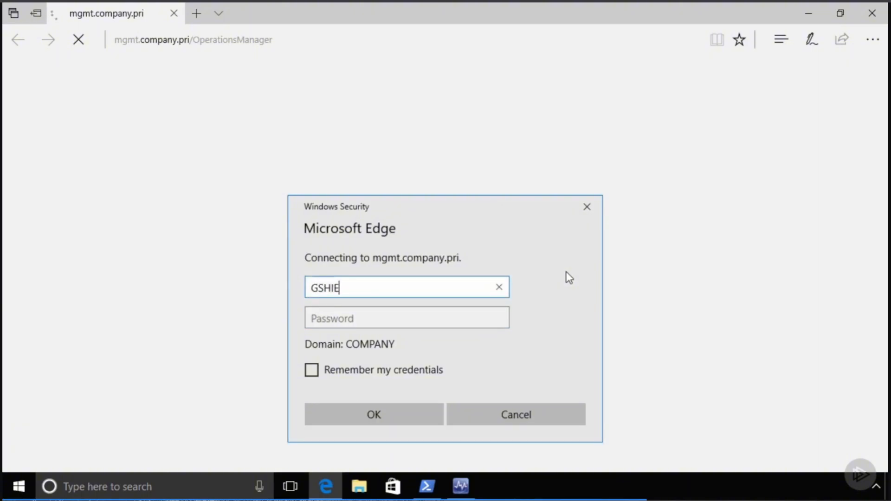
{"action": "key", "text": "BackSpace"}
{"action": "key", "text": "BackSpace"}
{"action": "key", "text": "BackSpace"}
{"action": "key", "text": "BackSpace"}
{"action": "key", "text": "BackSpace"}
{"action": "key", "text": "Caps_Lock"}
{"action": "key", "text": "Tab"}
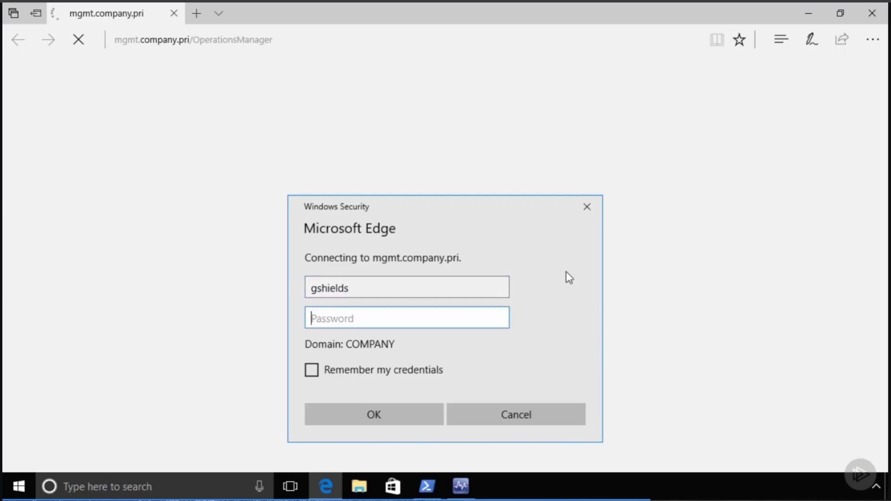
{"action": "type", "text": "Pa$$w0rd"}
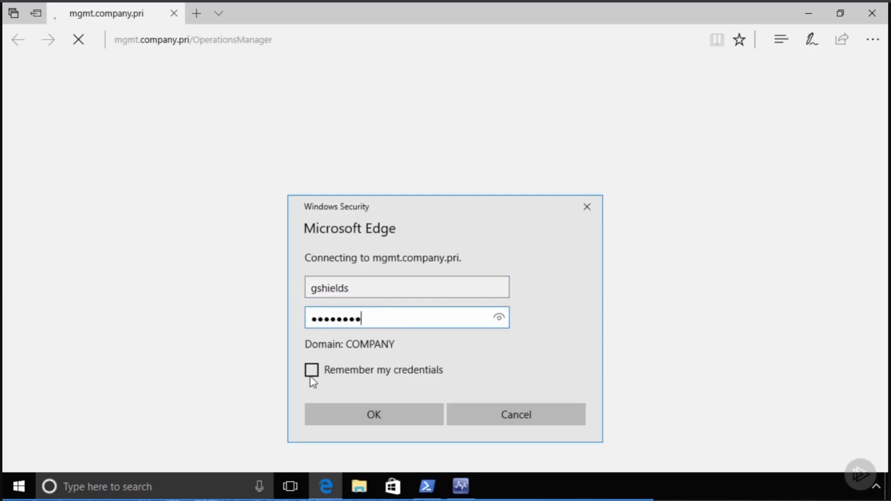
{"action": "left_click", "coordinate": [310, 375]}
{"action": "left_click", "coordinate": [352, 413]}
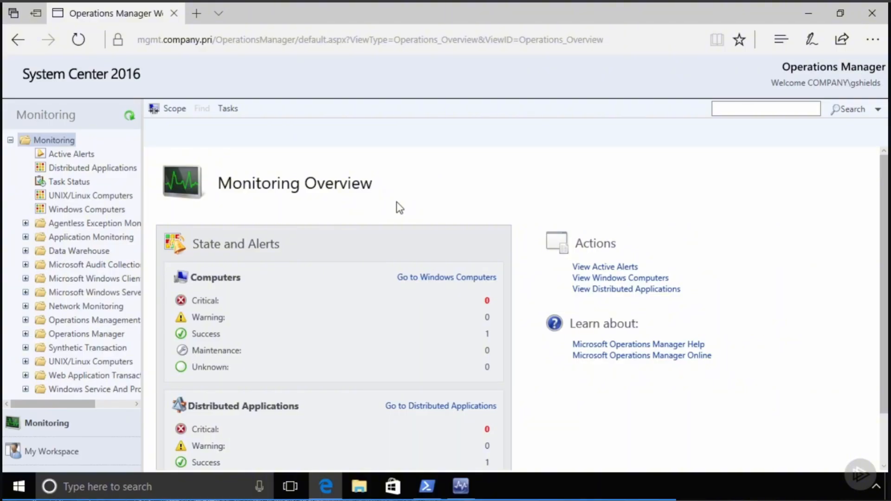
{"action": "left_click", "coordinate": [873, 14]}
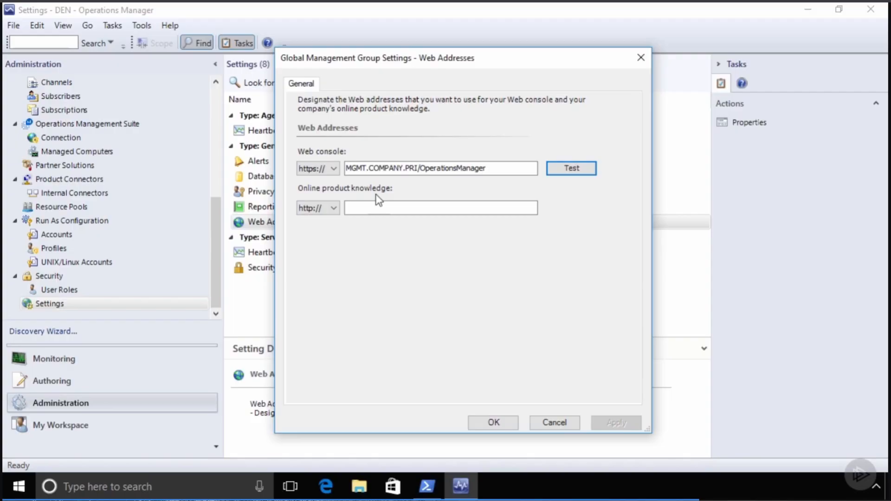
- Save Web Addresses and review the server Heartbeat setting (3 missed heartbeats) without changes
{"action": "left_click", "coordinate": [488, 422]}
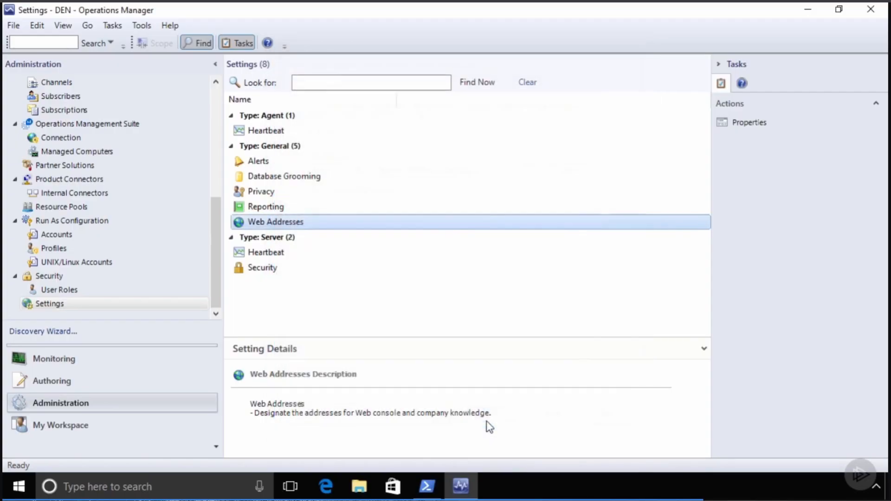
{"action": "double_click", "coordinate": [272, 253]}
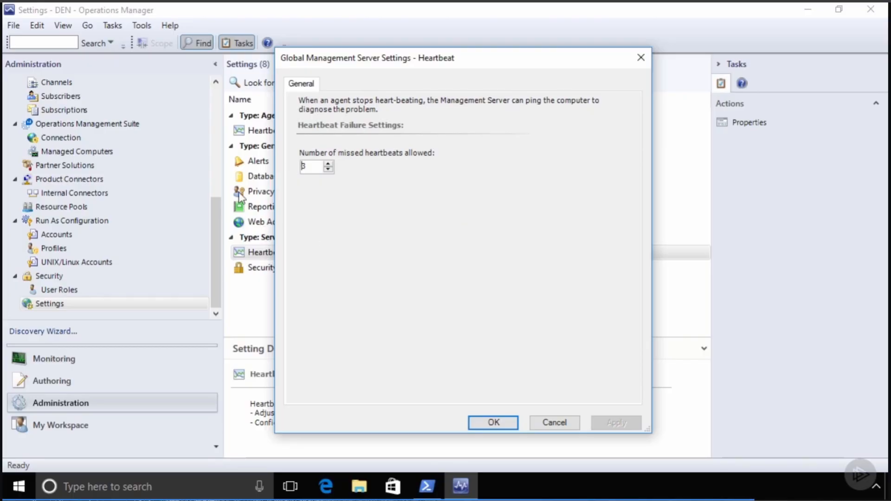
{"action": "left_click", "coordinate": [553, 423]}
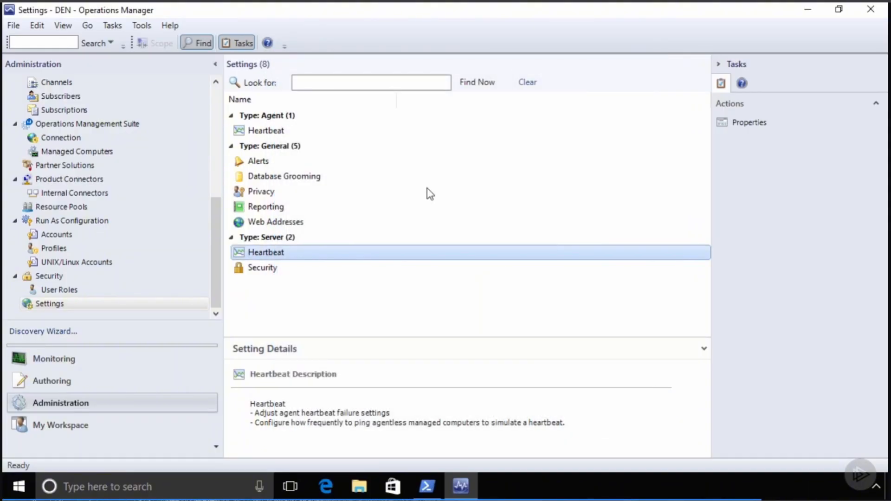
- Set server Security to review new manual agent installations in the pending management view
{"action": "left_click", "coordinate": [265, 274]}
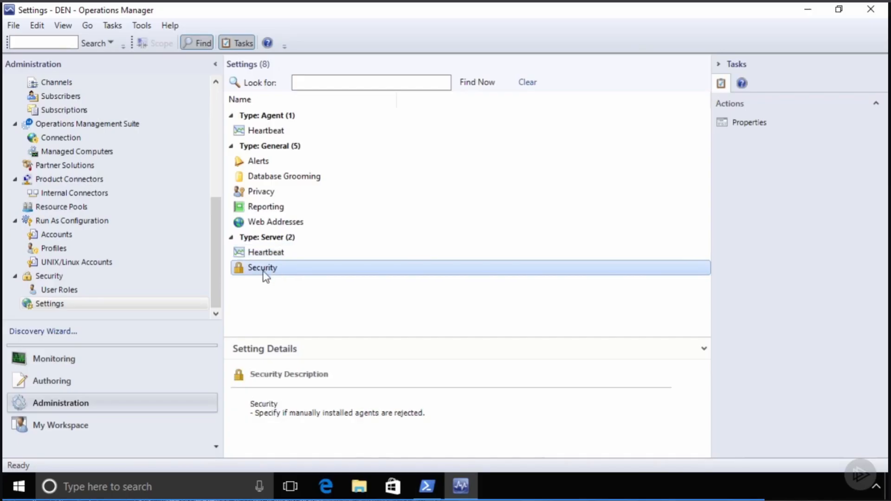
{"action": "double_click", "coordinate": [263, 272]}
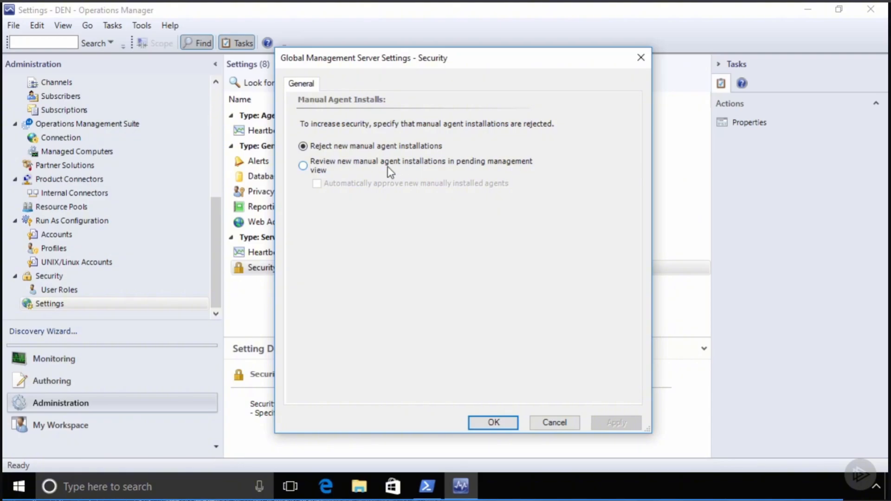
{"action": "left_click", "coordinate": [360, 164]}
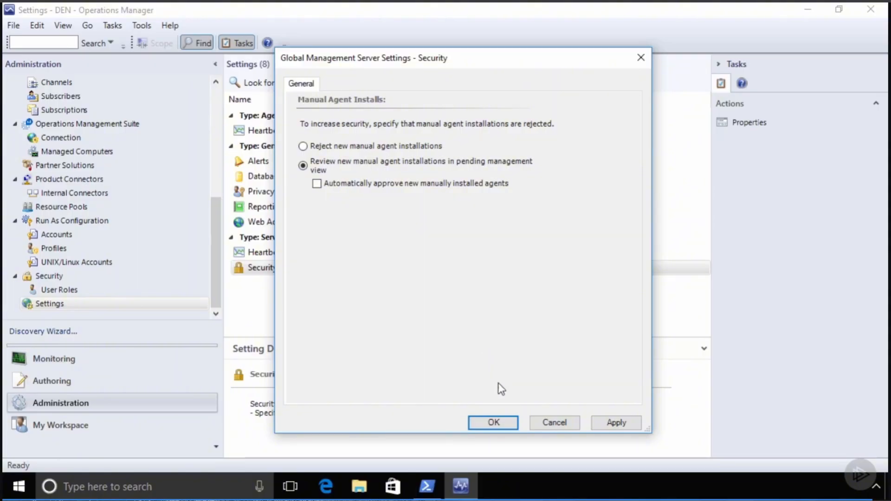
{"action": "left_click", "coordinate": [495, 422]}
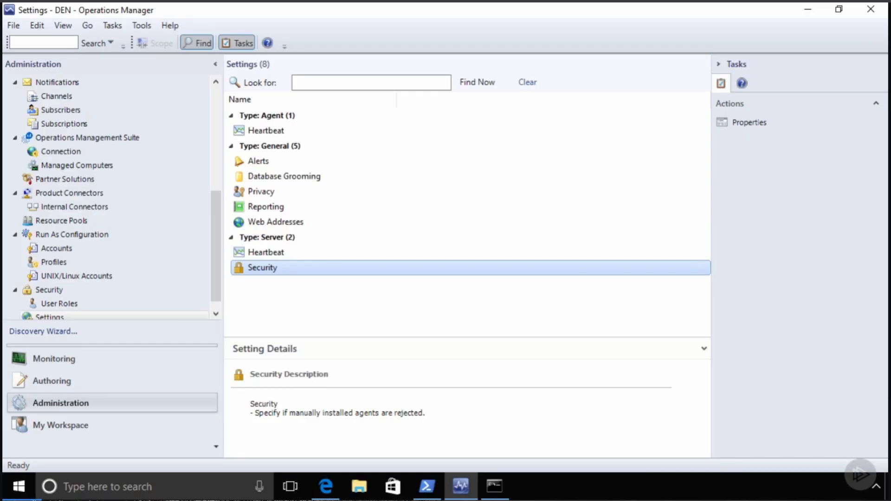
- Check the Database Grooming 'Older than' values unchanged and minimize the Operations Manager console
{"action": "double_click", "coordinate": [311, 178]}
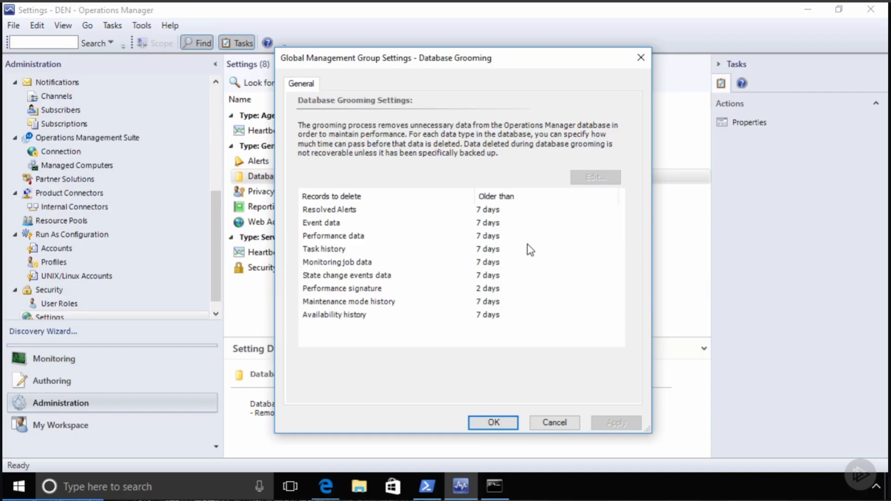
{"action": "left_click", "coordinate": [547, 420]}
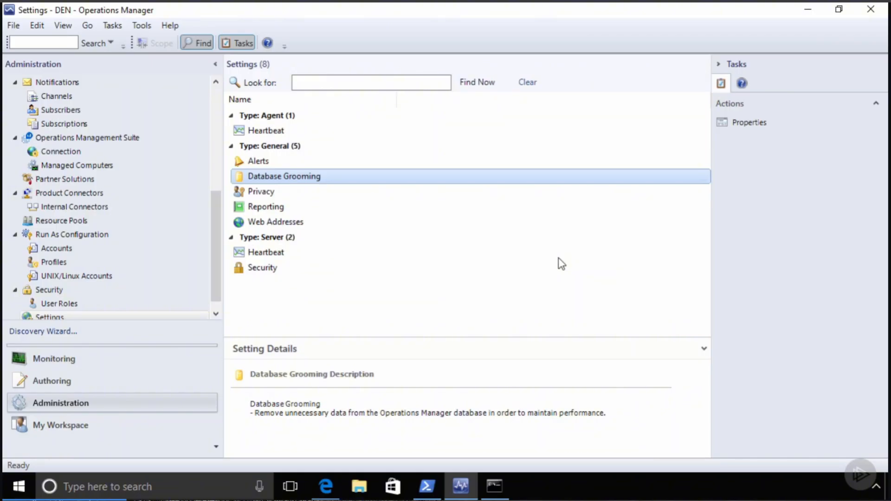
{"action": "left_click", "coordinate": [809, 12]}
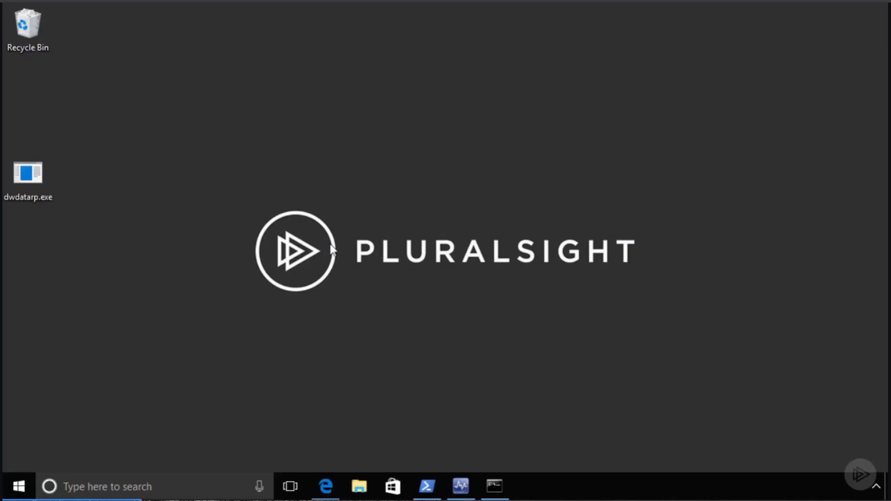
- Read through the dwdatarp.exe TechNet blog post's usage in Edge, then minimize the browser
{"action": "left_click", "coordinate": [325, 486]}
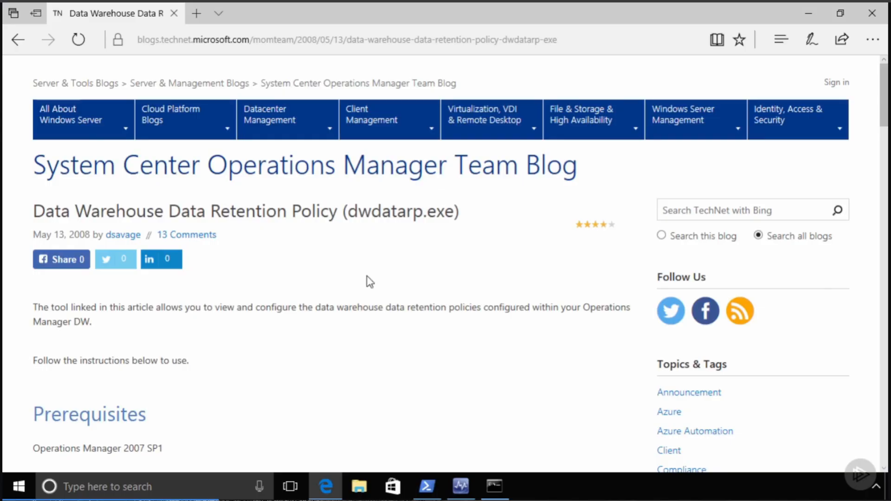
{"action": "scroll", "coordinate": [370, 282], "scroll_direction": "down", "scroll_amount": 20}
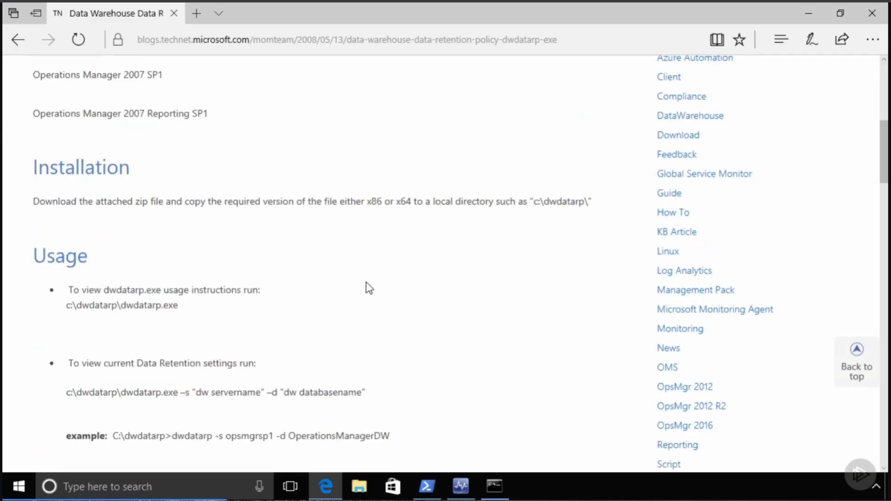
{"action": "scroll", "coordinate": [369, 289], "scroll_direction": "down", "scroll_amount": 2}
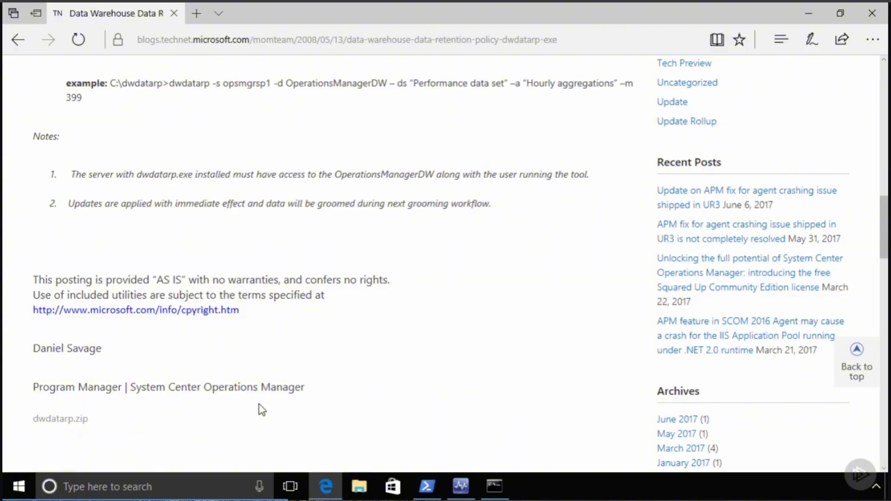
{"action": "left_click", "coordinate": [810, 14]}
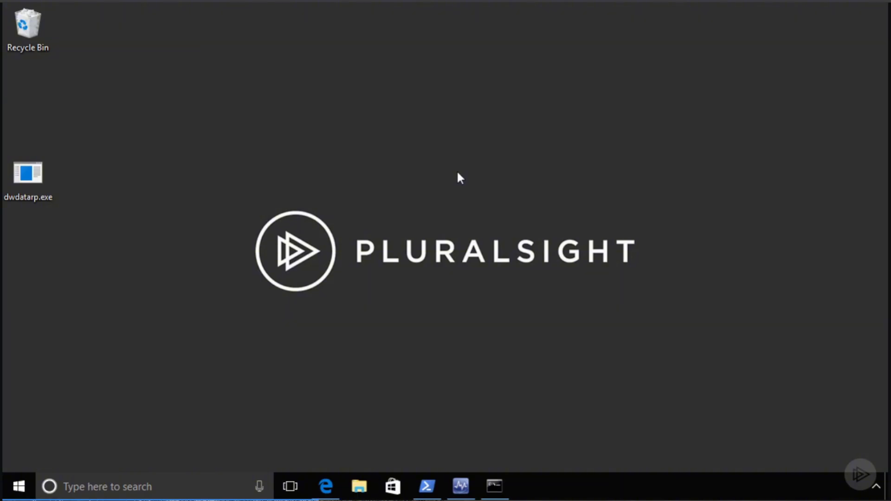
- In the administrator Command Prompt, display the dwdatarp.exe usage help with /?
{"action": "left_click", "coordinate": [495, 486]}
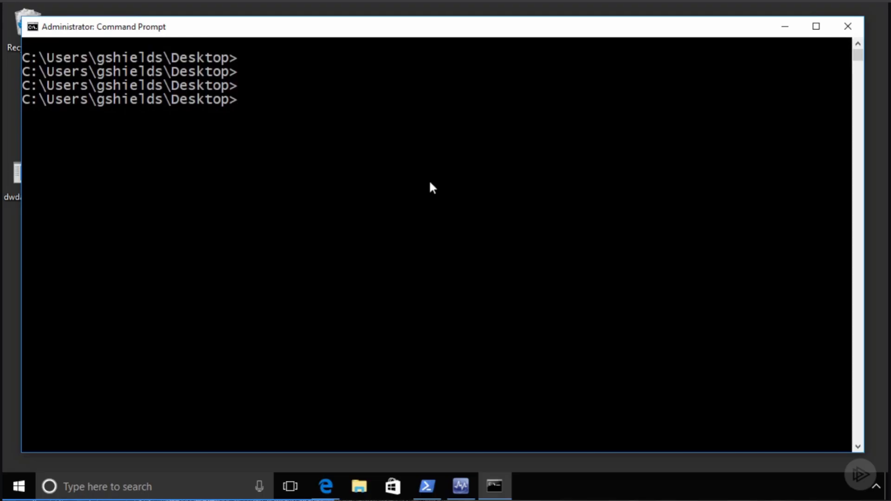
{"action": "type", "text": "dw"}
{"action": "key", "text": "Tab"}
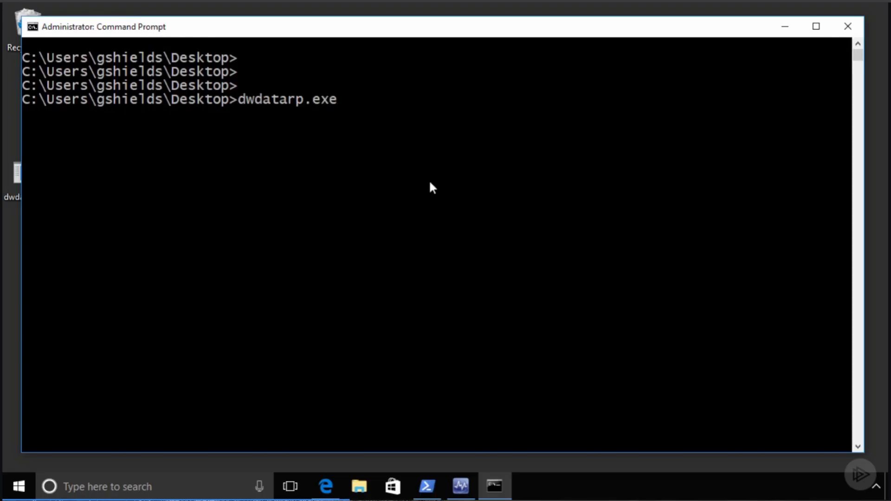
{"action": "type", "text": "/?"}
{"action": "key", "text": "Return"}
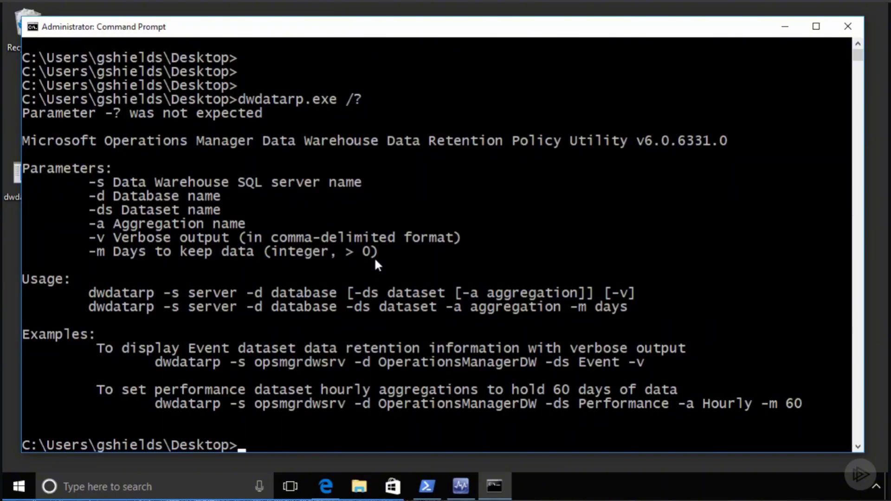
- Clear the console and list retention settings with dwdatarp.exe -s sql -d OperationsManagerDW
{"action": "type", "text": "cd"}
{"action": "key", "text": "BackSpace"}
{"action": "key", "text": "BackSpace"}
{"action": "key", "text": "BackSpace"}
{"action": "type", "text": "cls"}
{"action": "key", "text": "Return"}
{"action": "key", "text": "Return"}
{"action": "key", "text": "Return"}
{"action": "key", "text": "Return"}
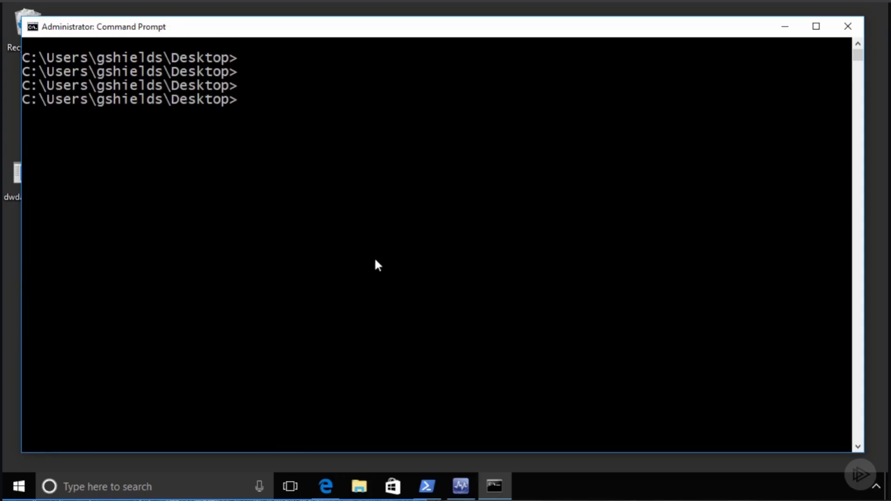
{"action": "type", "text": "dwd"}
{"action": "key", "text": "Tab"}
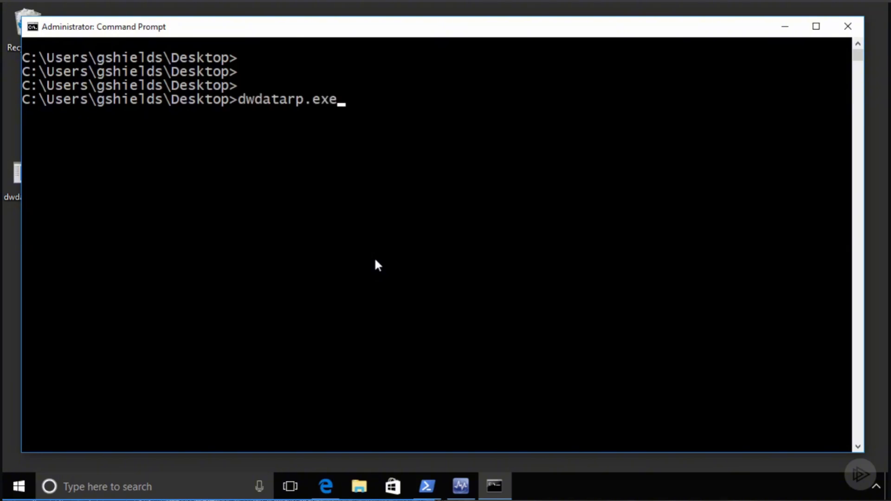
{"action": "type", "text": "-s sql -d"}
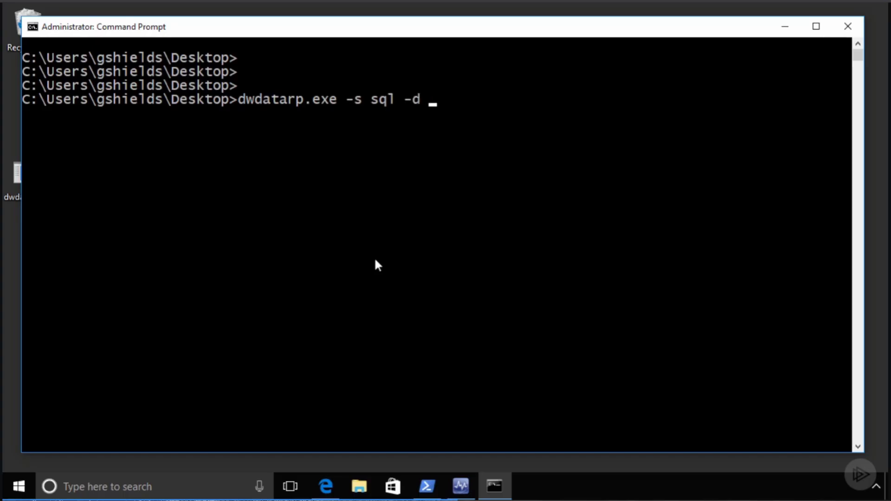
{"action": "type", "text": " Operations"}
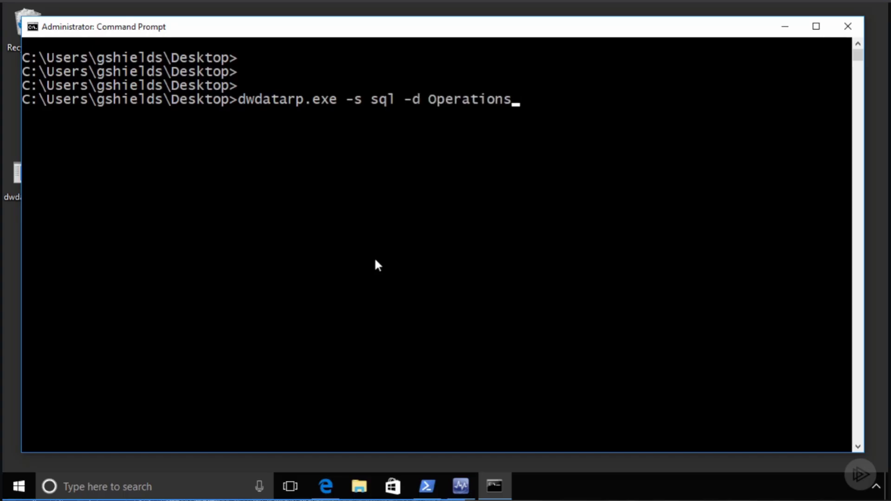
{"action": "type", "text": "ManagerDW"}
{"action": "key", "text": "Return"}
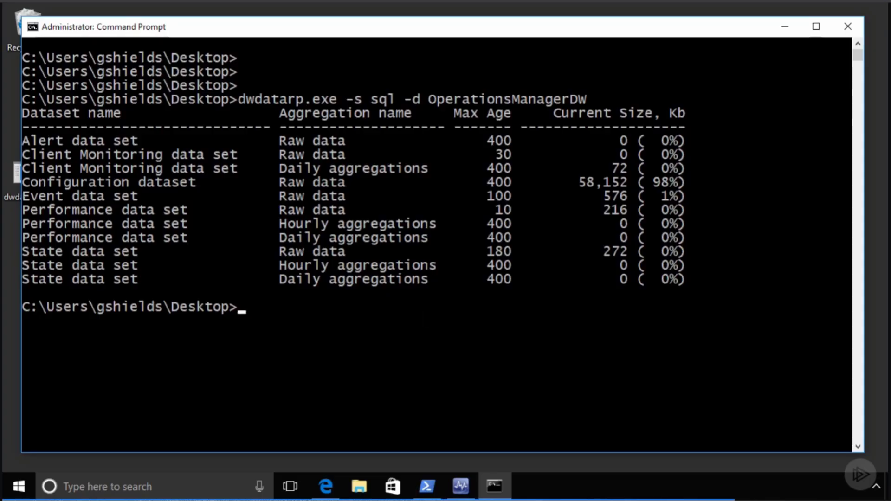
- Paste and run the dwdatarp.exe command setting Performance data set Hourly aggregations max age to 180
{"action": "right_click", "coordinate": [272, 311]}
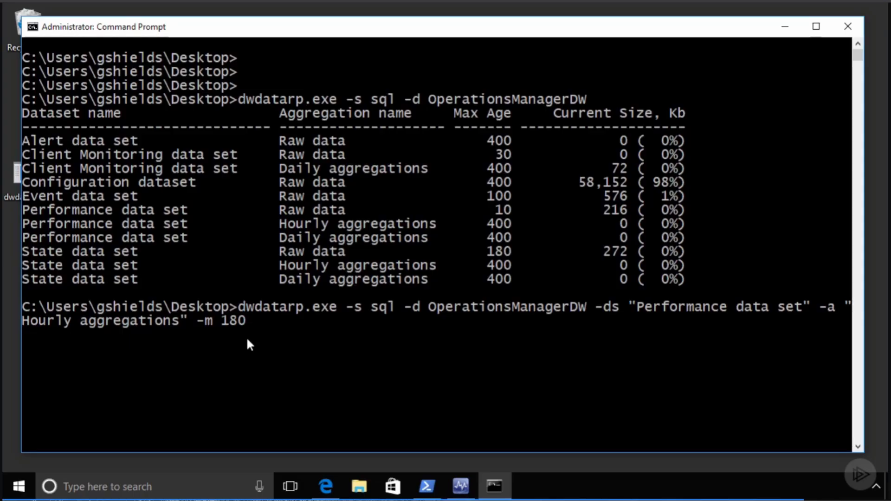
{"action": "key", "text": "Return"}
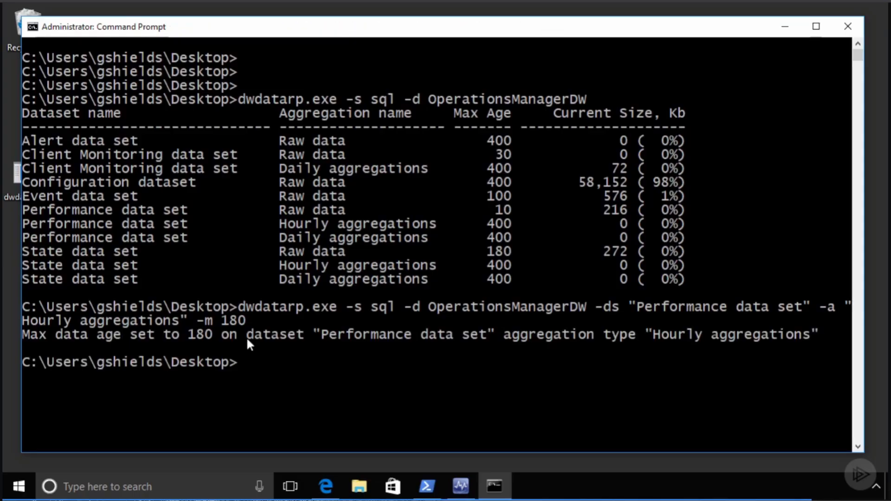
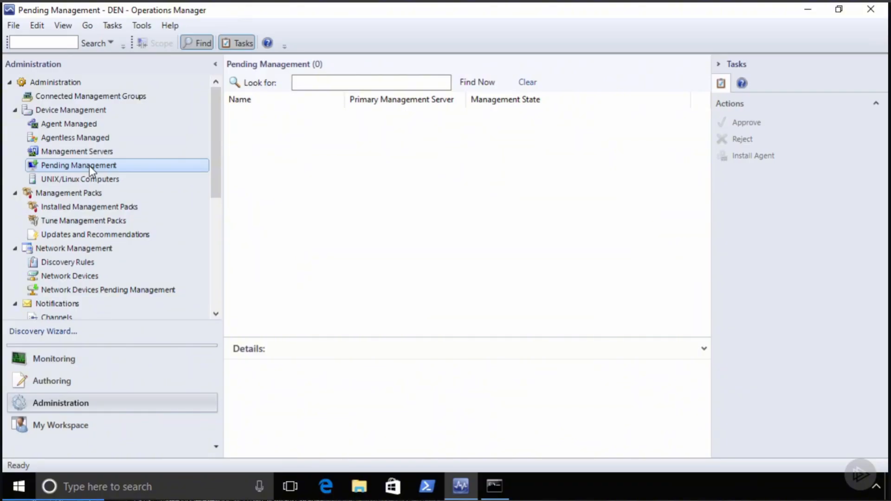
- Launch the Discovery Wizard from Agent Managed and proceed with Windows computers discovery
{"action": "left_click", "coordinate": [84, 125]}
{"action": "right_click", "coordinate": [85, 124]}
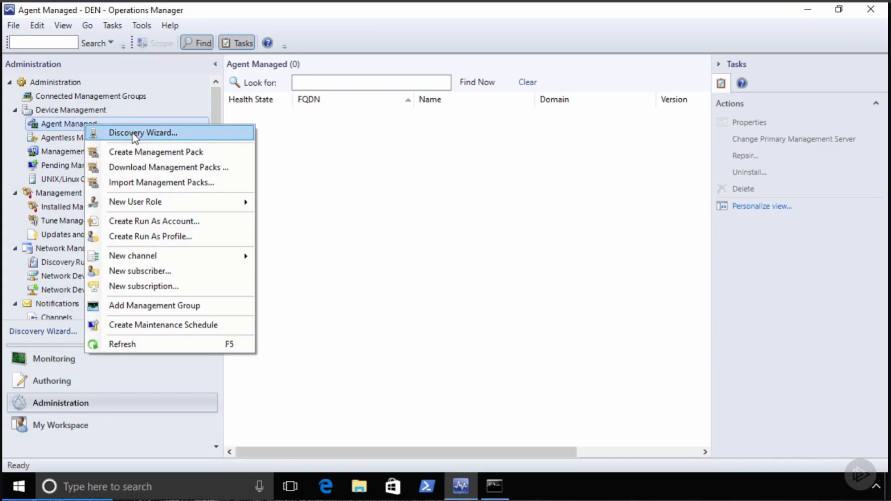
{"action": "left_click", "coordinate": [133, 132]}
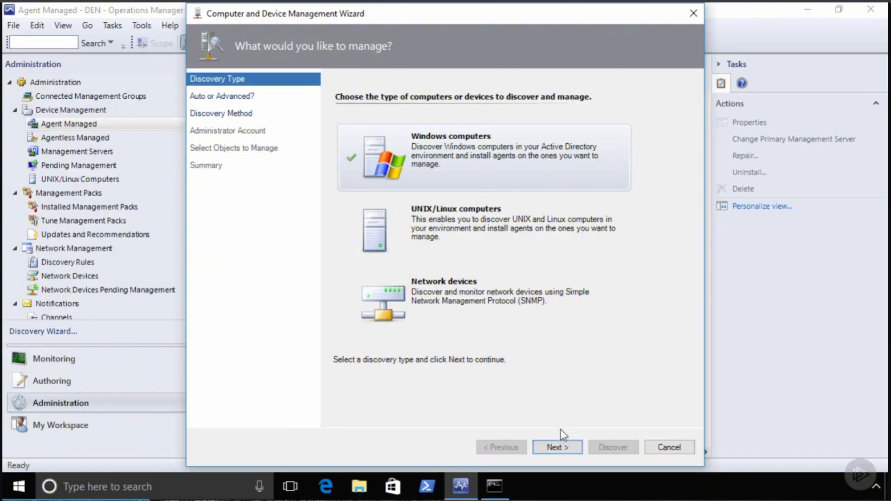
{"action": "left_click", "coordinate": [558, 447]}
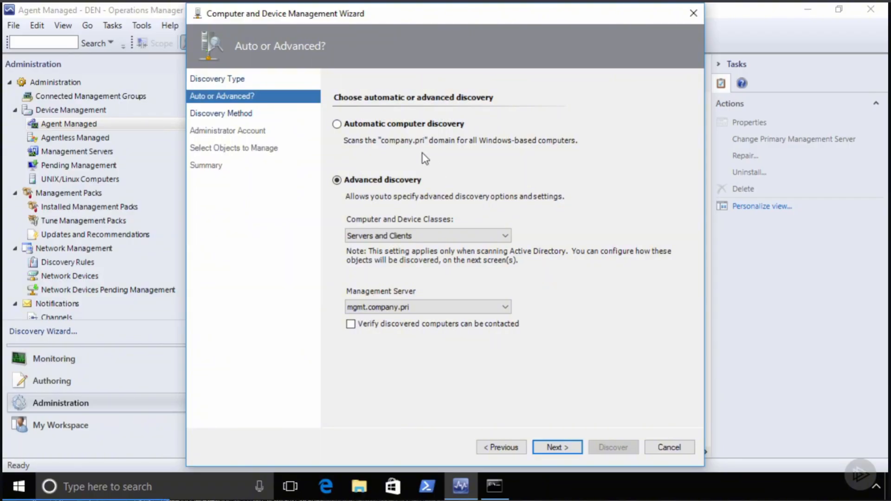
- Choose Advanced discovery for Servers Only, turn off contact verification, and continue
{"action": "left_click", "coordinate": [428, 123]}
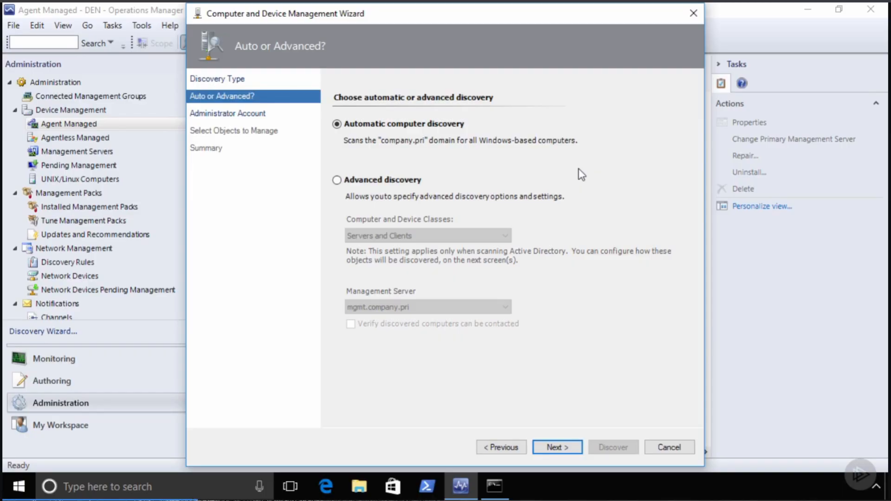
{"action": "left_click", "coordinate": [388, 182]}
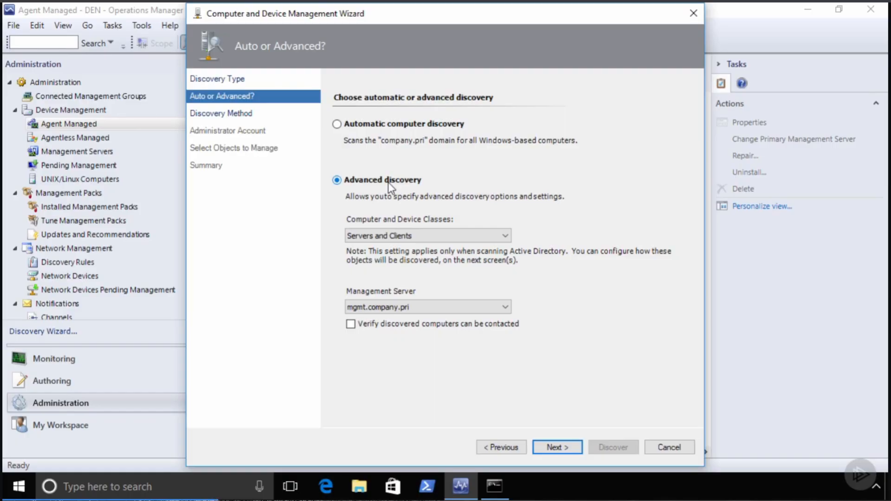
{"action": "left_click", "coordinate": [452, 237]}
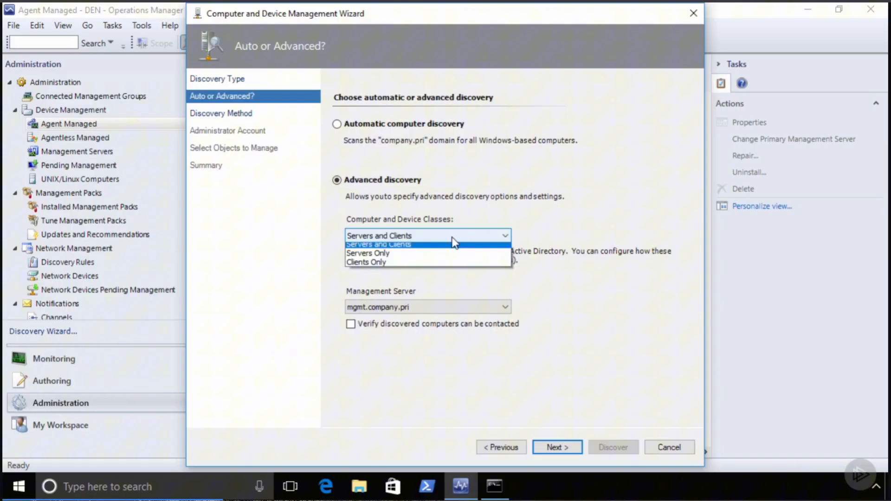
{"action": "left_click", "coordinate": [379, 258]}
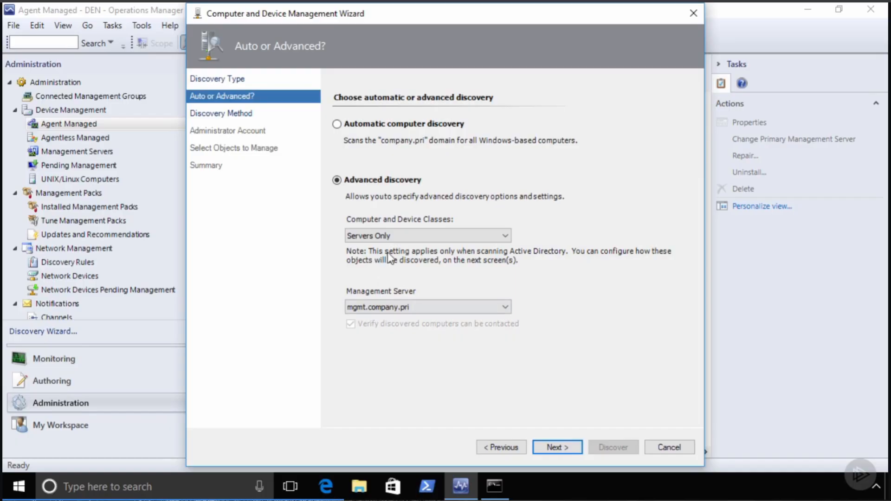
{"action": "left_click", "coordinate": [392, 237]}
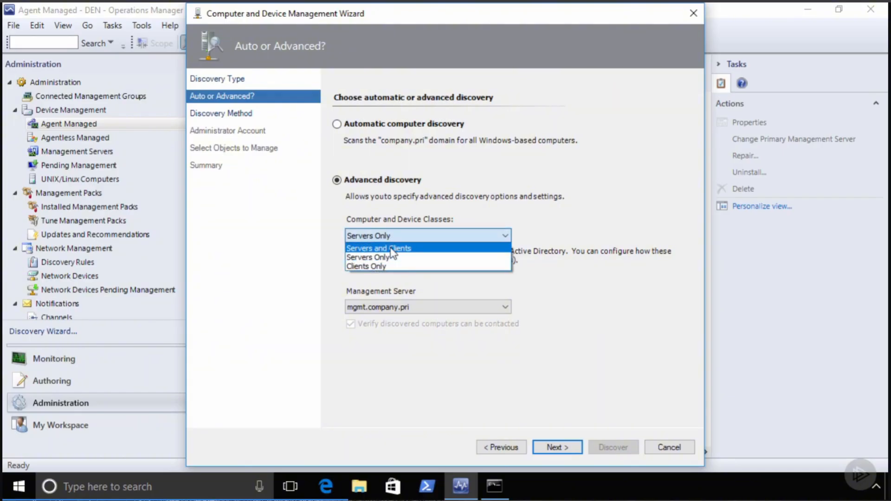
{"action": "left_click", "coordinate": [393, 249]}
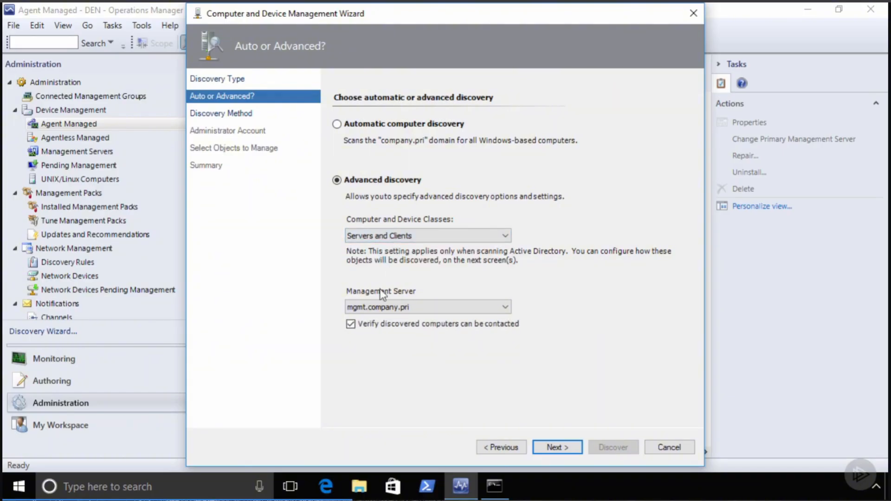
{"action": "left_click", "coordinate": [350, 325]}
{"action": "left_click", "coordinate": [408, 236]}
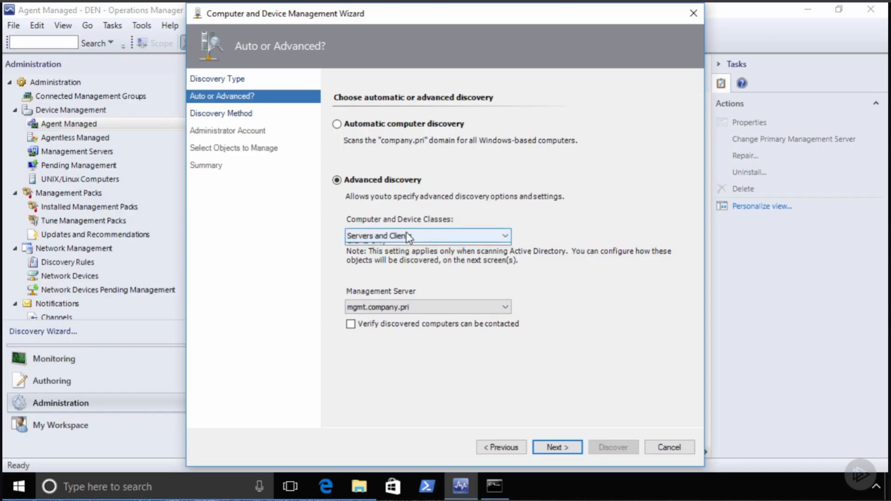
{"action": "left_click", "coordinate": [379, 256]}
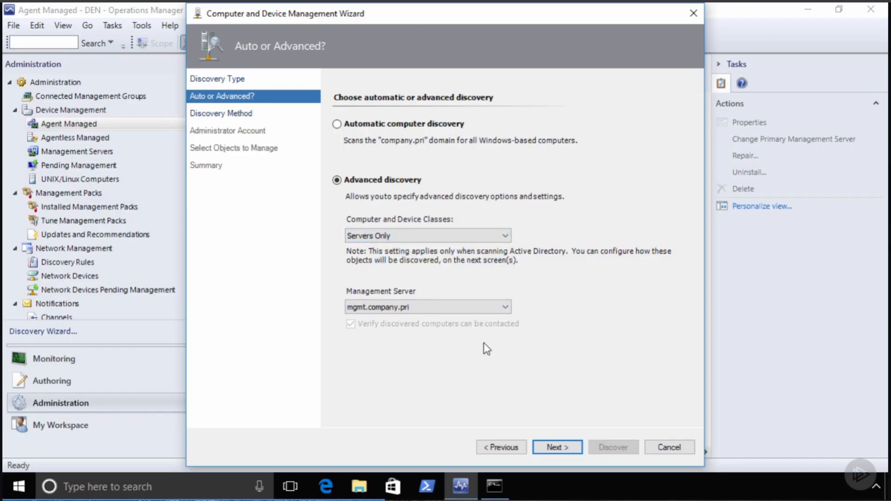
{"action": "left_click", "coordinate": [558, 448]}
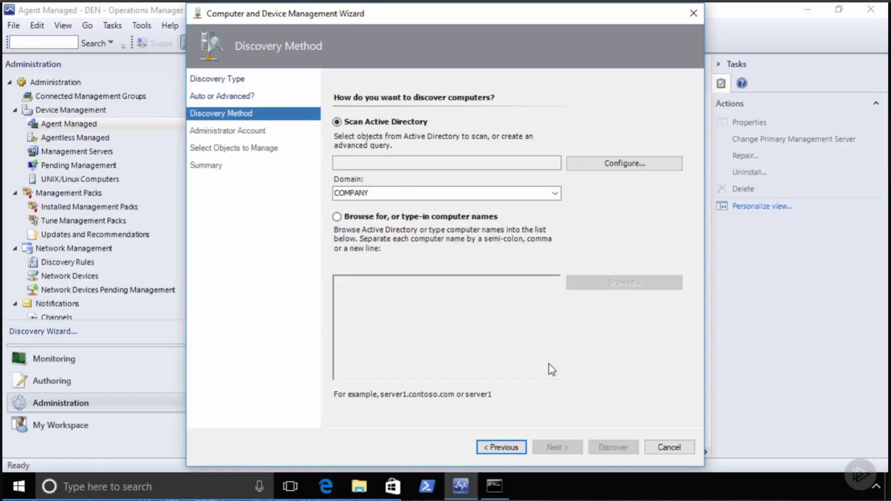
- Add rdsh.company.pri through Browse for computer names, then revert to Scan Active Directory
{"action": "left_click", "coordinate": [431, 216]}
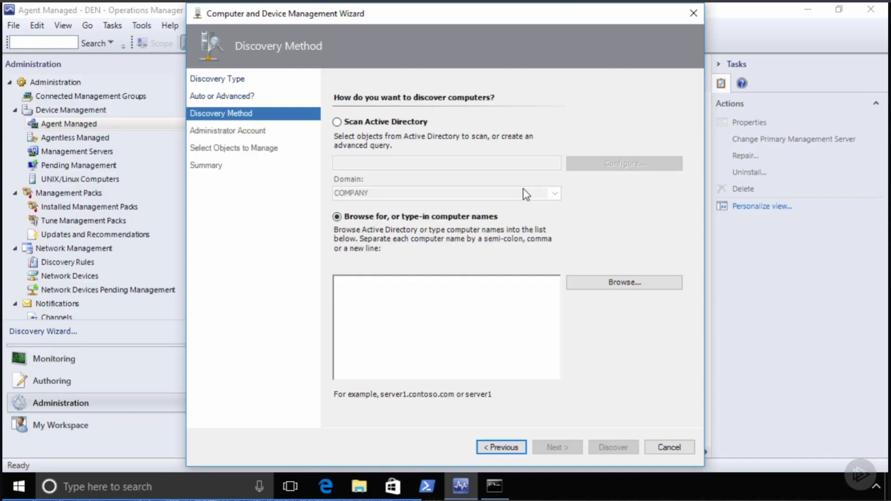
{"action": "left_click", "coordinate": [499, 309]}
{"action": "left_click", "coordinate": [623, 285]}
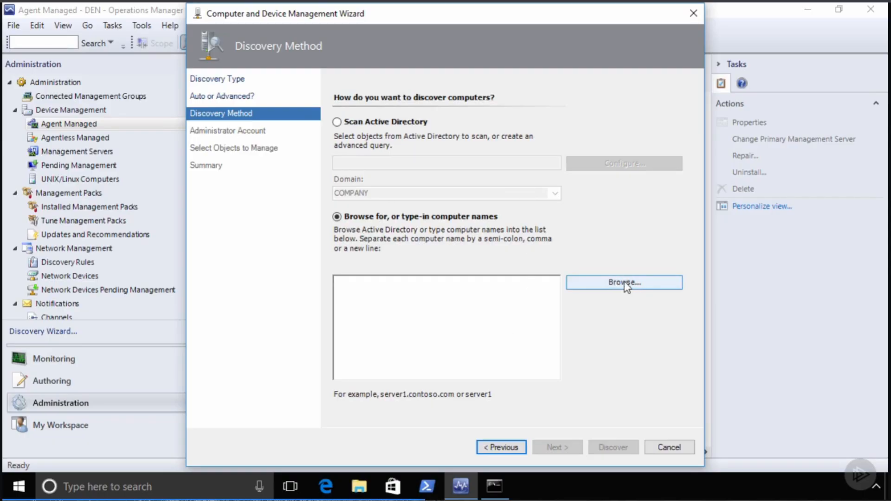
{"action": "type", "text": "rdsh"}
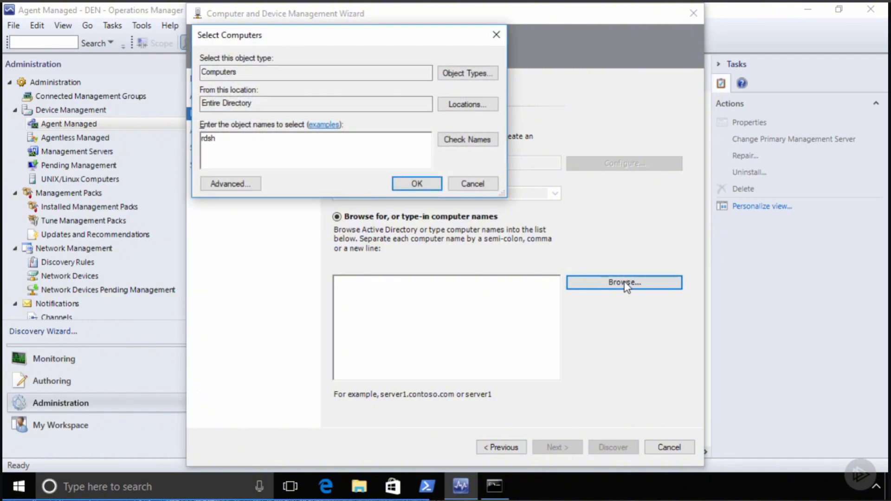
{"action": "key", "text": "Return"}
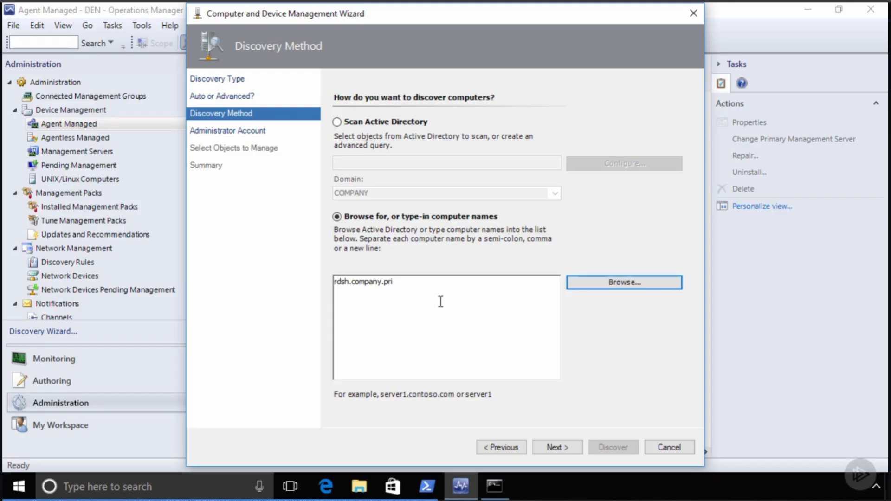
{"action": "left_click", "coordinate": [404, 123]}
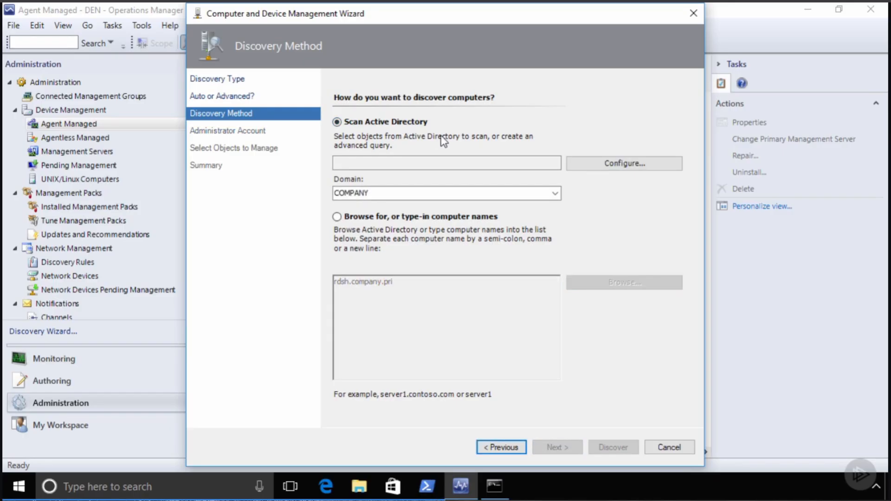
- Configure the Active Directory query with computer name filter rd* and continue to the account step
{"action": "left_click", "coordinate": [592, 166]}
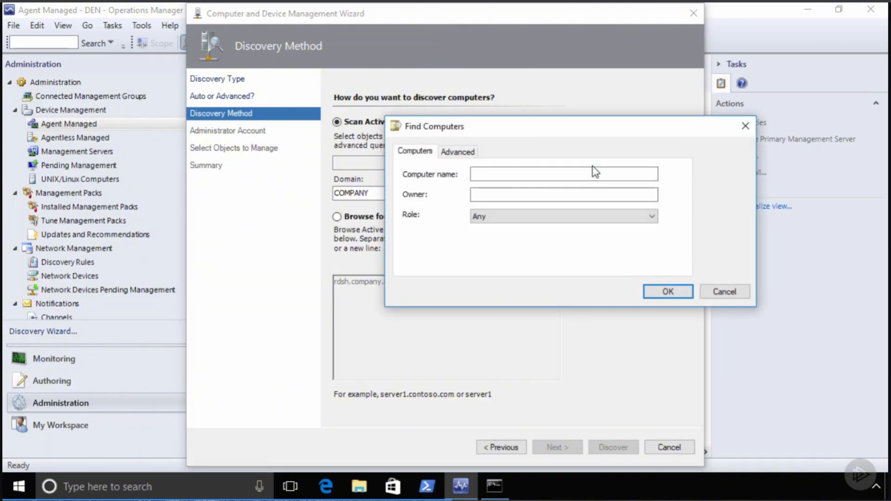
{"action": "left_click", "coordinate": [455, 152]}
{"action": "left_click", "coordinate": [424, 175]}
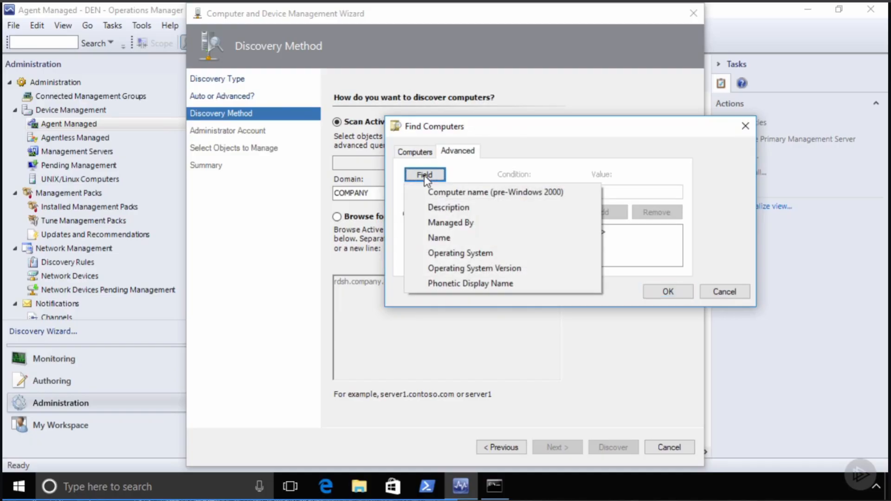
{"action": "left_click", "coordinate": [487, 253]}
{"action": "left_click", "coordinate": [664, 194]}
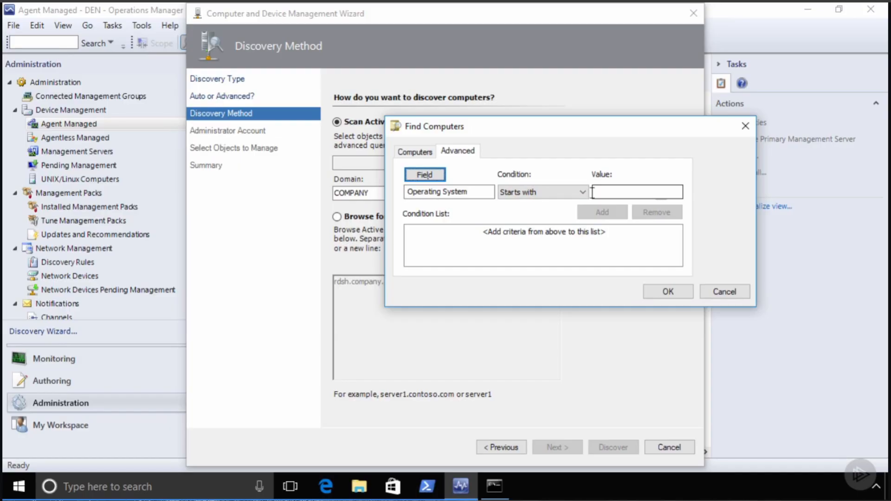
{"action": "left_click", "coordinate": [416, 152]}
{"action": "left_click", "coordinate": [478, 173]}
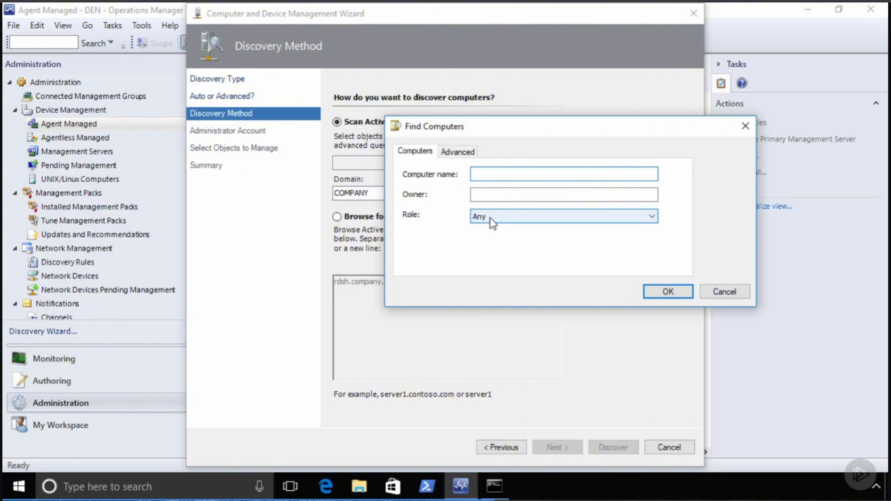
{"action": "type", "text": "rd*"}
{"action": "left_click", "coordinate": [670, 289]}
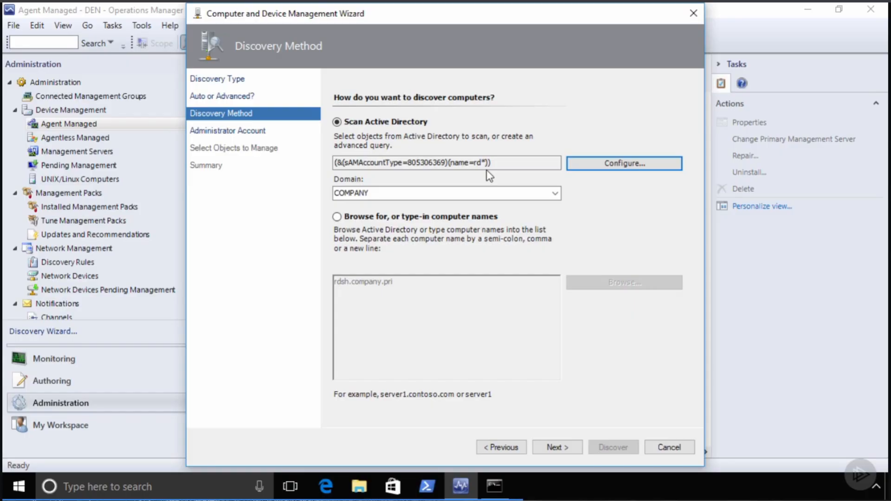
{"action": "left_click", "coordinate": [559, 449]}
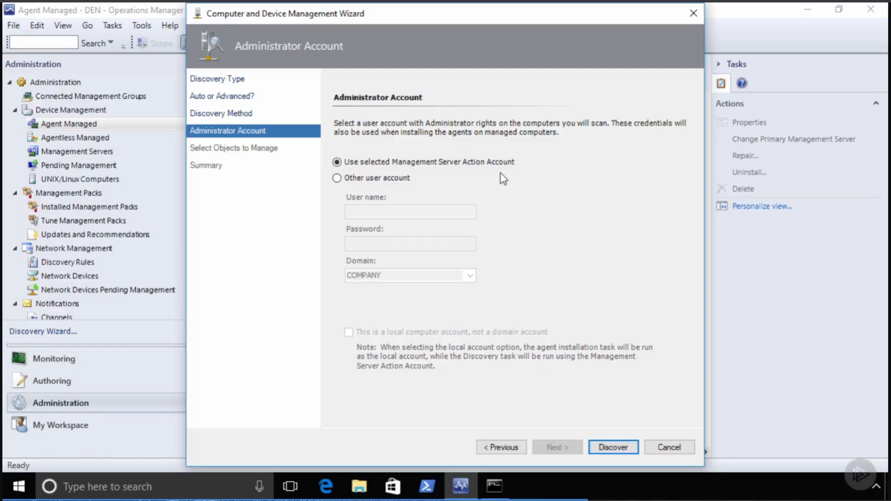
- Run discovery with the Management Server Action Account, finding rdcb, rdgateway, rdsh and rdsweb
{"action": "left_click", "coordinate": [608, 447]}
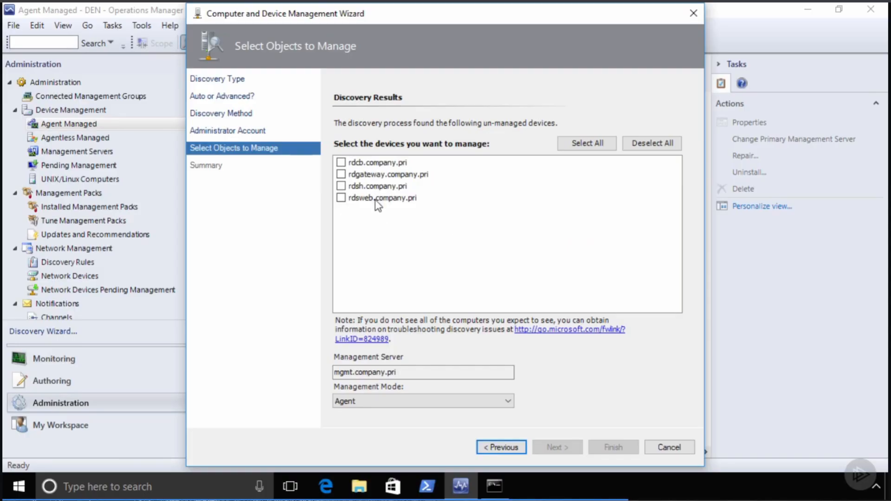
- Select rdsh.company.pri with Agent management mode and proceed to the one-agent Summary
{"action": "left_click", "coordinate": [341, 186]}
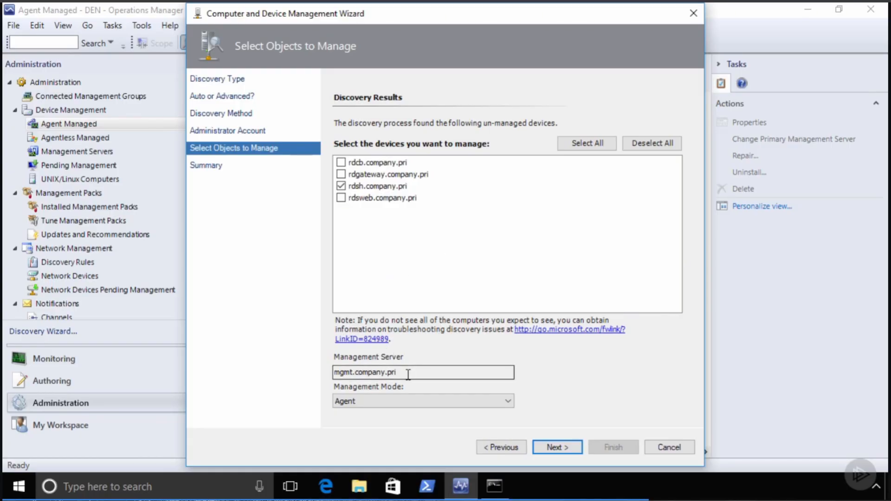
{"action": "left_click", "coordinate": [414, 402]}
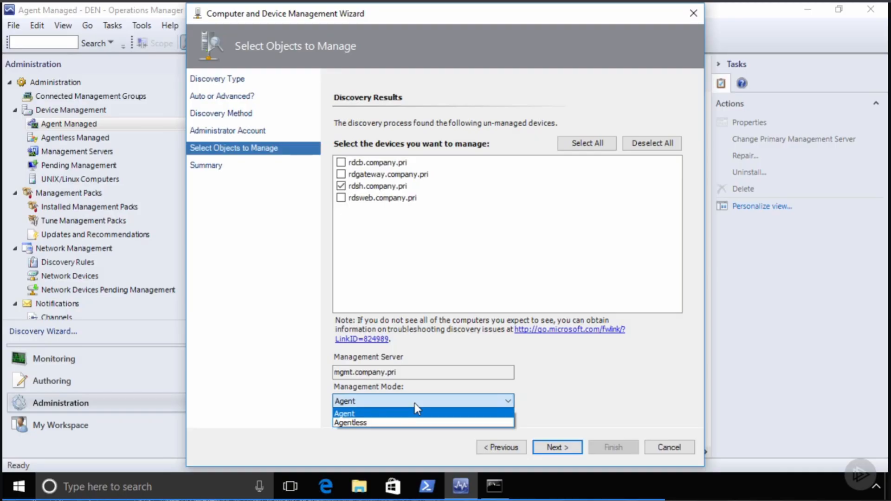
{"action": "left_click", "coordinate": [414, 403]}
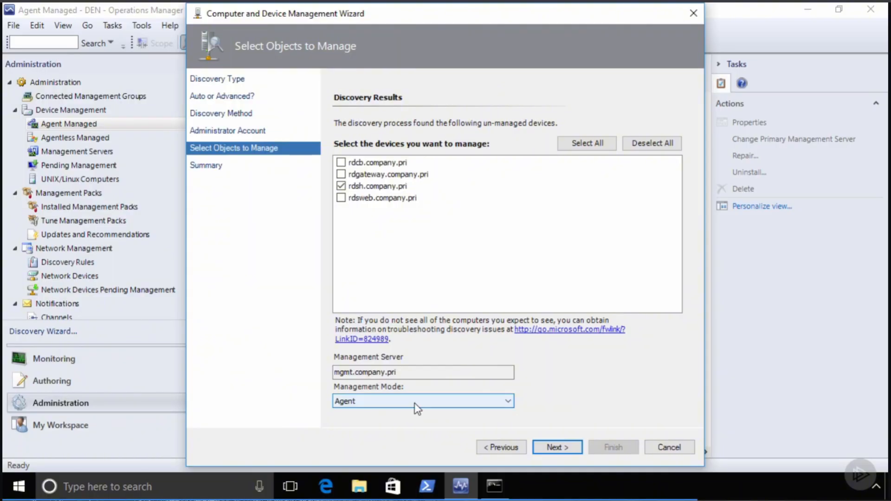
{"action": "left_click", "coordinate": [414, 403]}
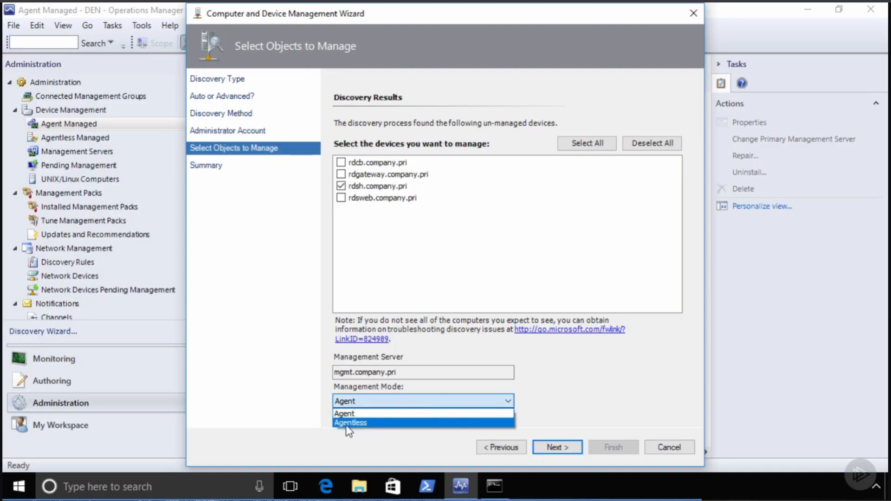
{"action": "left_click", "coordinate": [347, 413]}
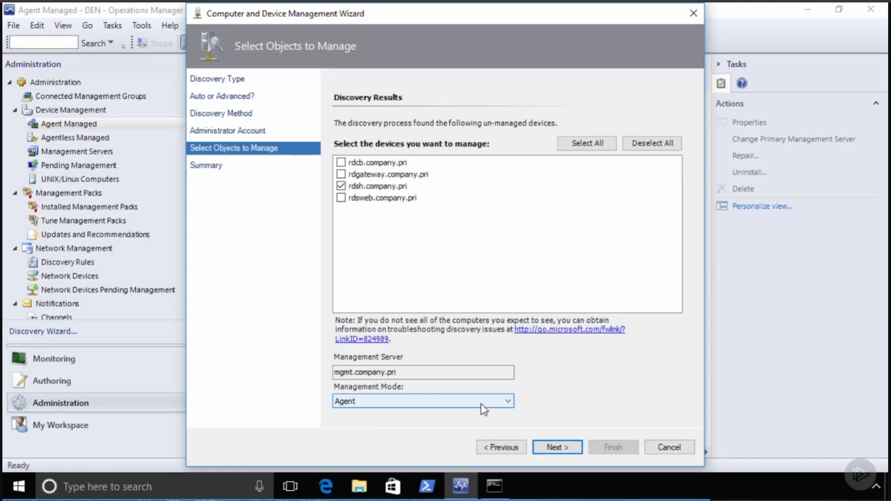
{"action": "left_click", "coordinate": [552, 448]}
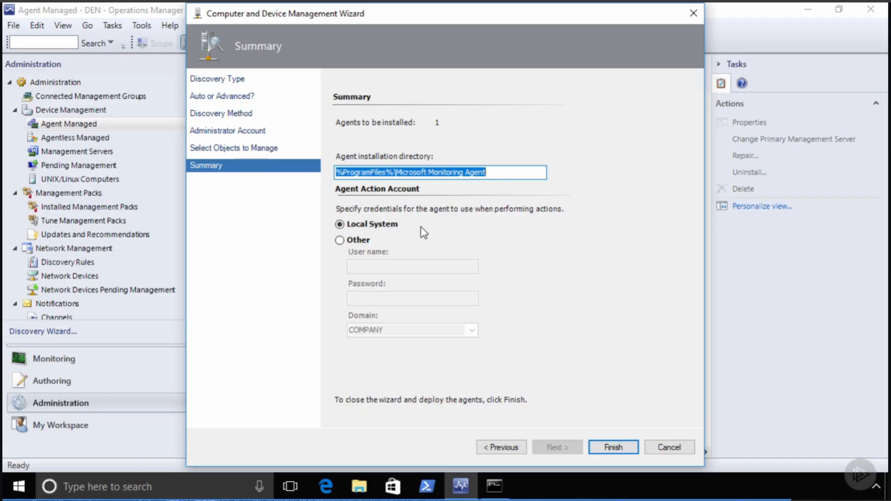
- Deploy the agent to rdsh.company.pri and close the task status window after Success
{"action": "left_click", "coordinate": [614, 446]}
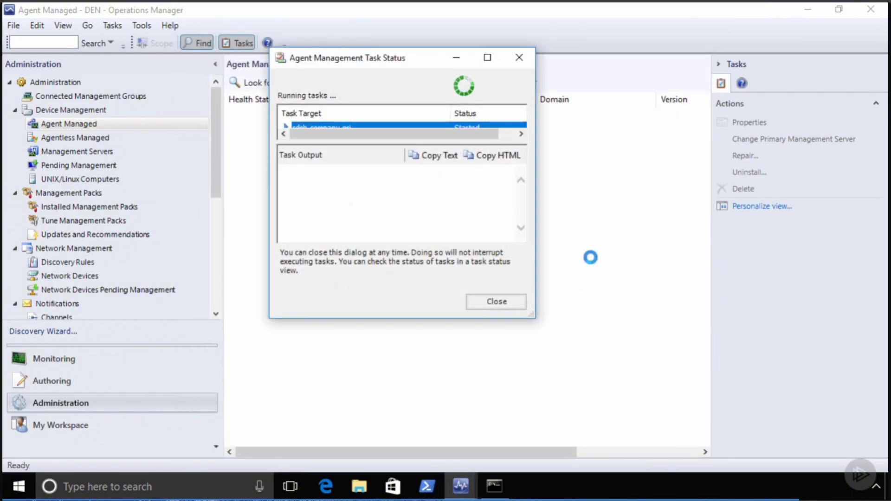
{"action": "left_click_drag", "start_coordinate": [532, 319], "coordinate": [647, 408]}
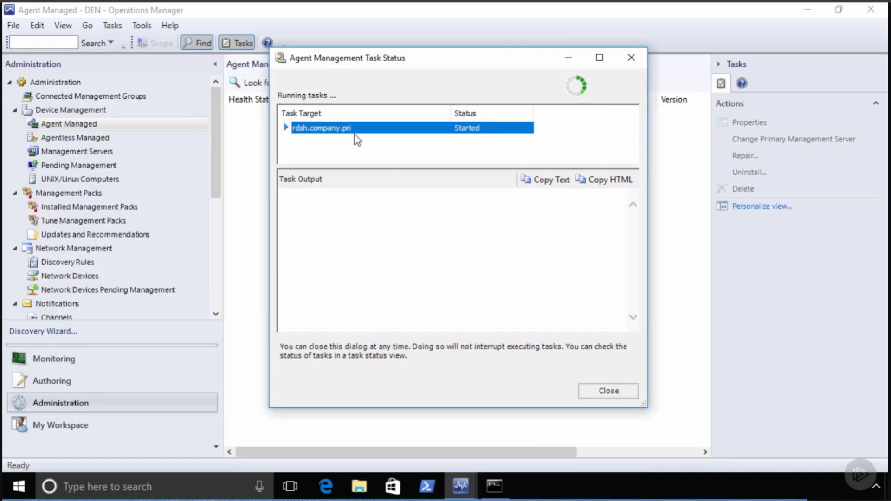
{"action": "left_click", "coordinate": [284, 125]}
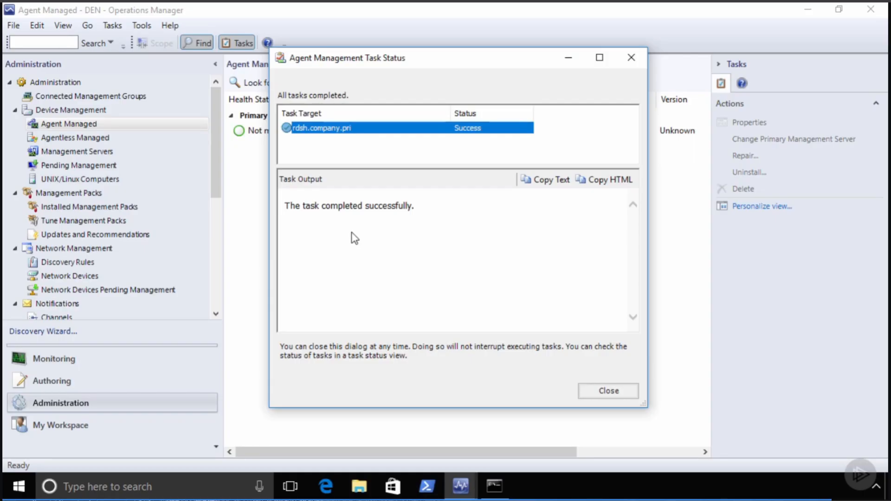
{"action": "left_click", "coordinate": [609, 391]}
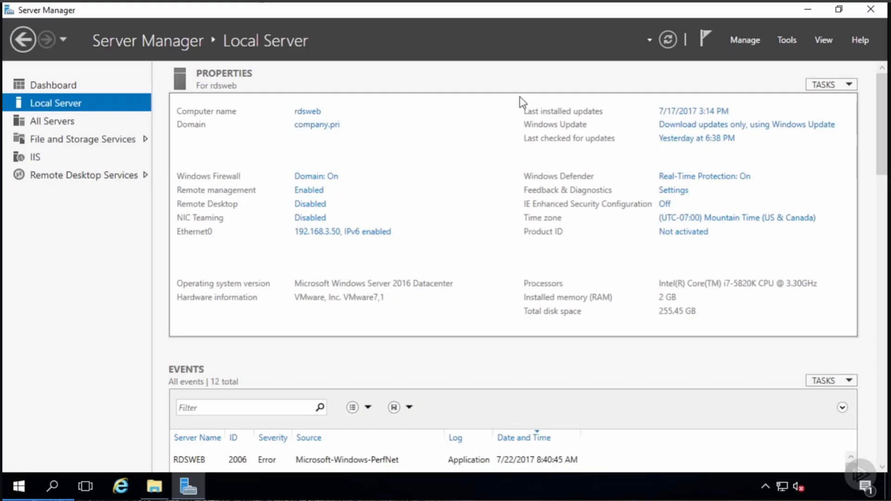
- Launch SCOM 2016 Setup on rdsweb, choose Local agent, accept the licence, keep the default folder
{"action": "left_click", "coordinate": [807, 9]}
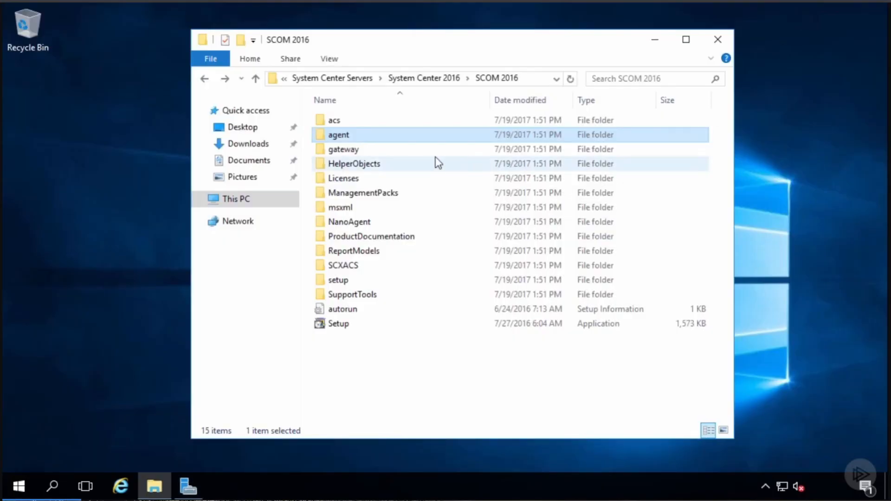
{"action": "left_click", "coordinate": [342, 328]}
{"action": "double_click", "coordinate": [342, 327]}
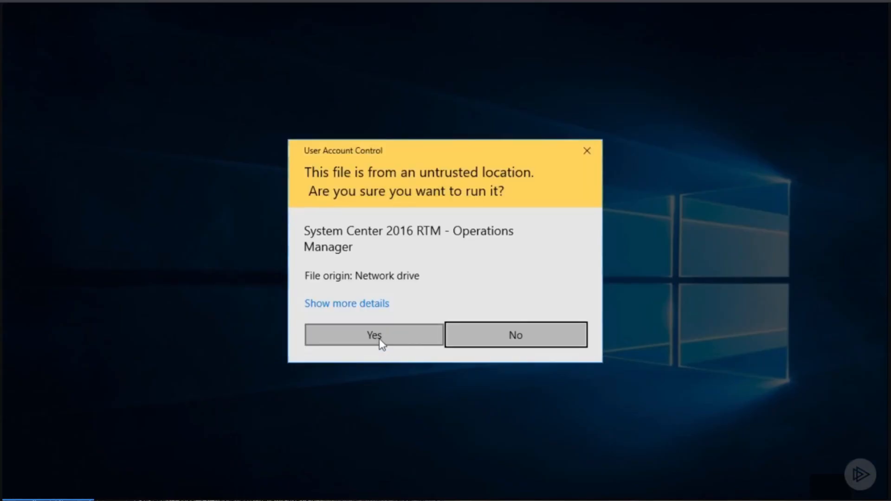
{"action": "left_click", "coordinate": [380, 338]}
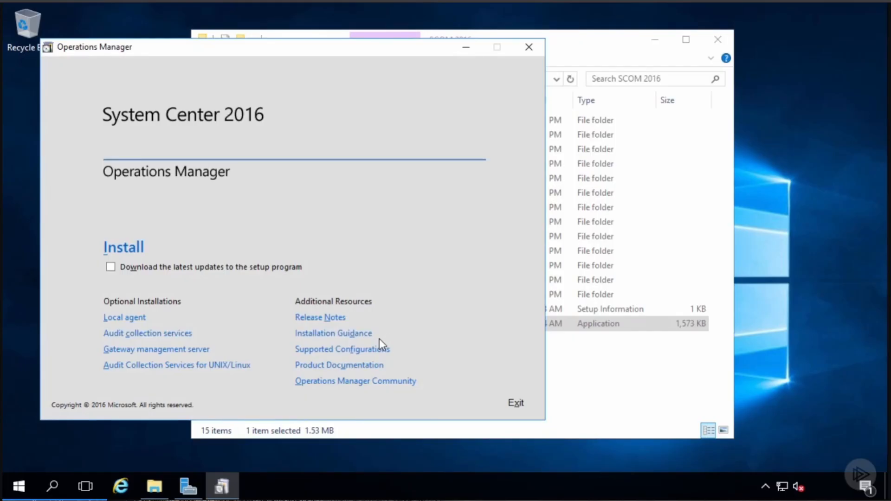
{"action": "left_click", "coordinate": [123, 321]}
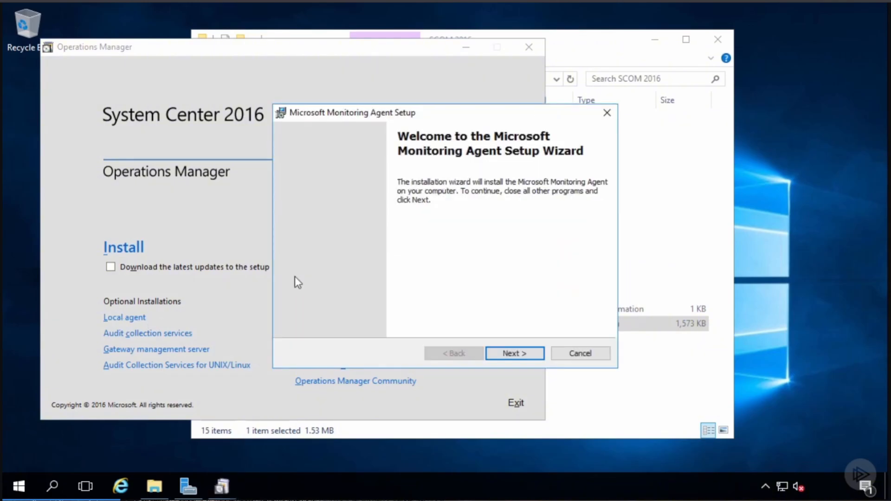
{"action": "left_click", "coordinate": [514, 353]}
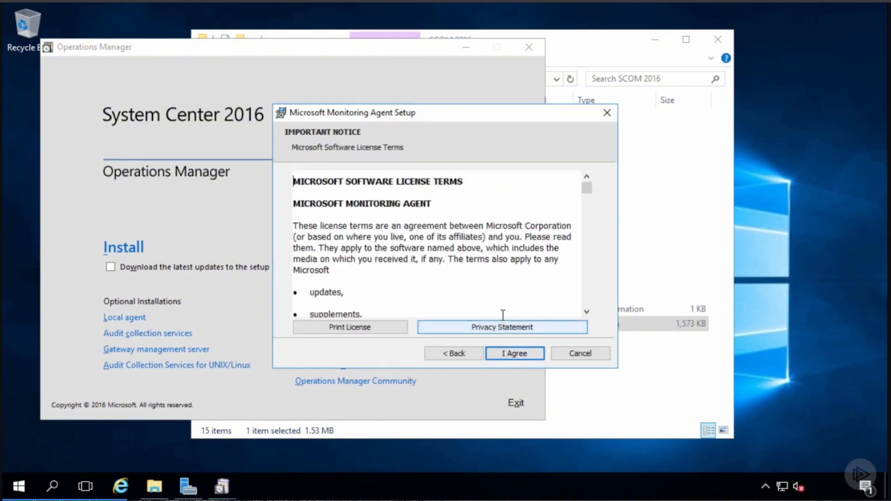
{"action": "left_click", "coordinate": [517, 352]}
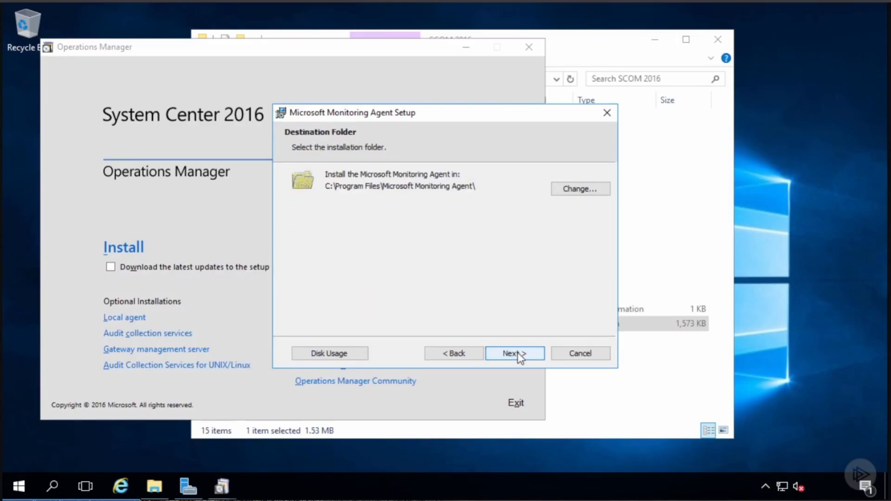
{"action": "left_click", "coordinate": [517, 352]}
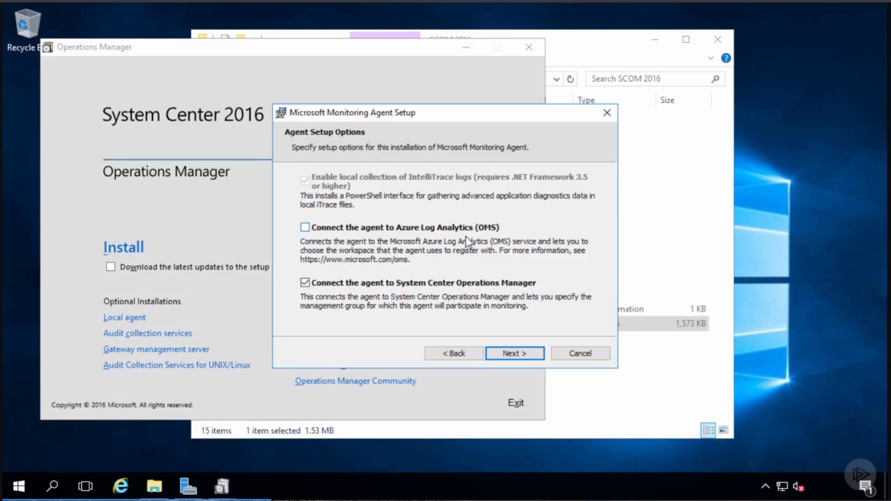
- Install the agent for management group DEN on mgmt.company.pri using Local System and Microsoft Update
{"action": "left_click", "coordinate": [510, 354]}
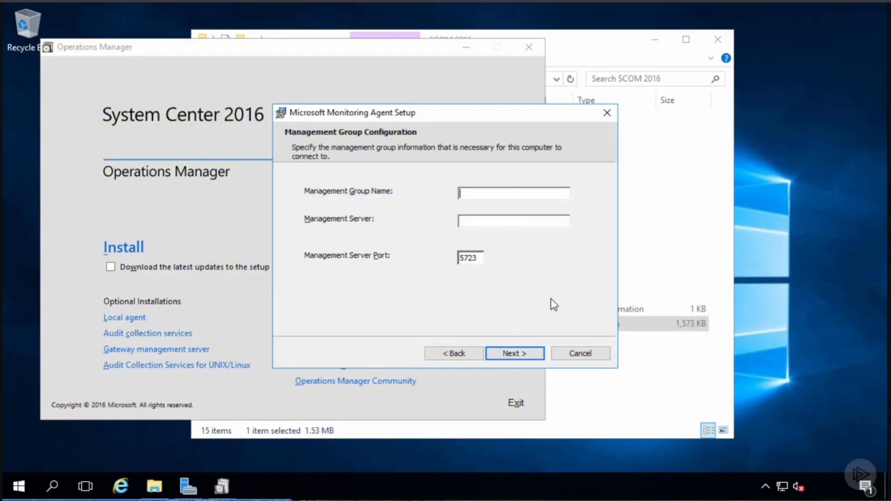
{"action": "type", "text": "DEN"}
{"action": "key", "text": "Tab"}
{"action": "type", "text": "mgmt.company.pri"}
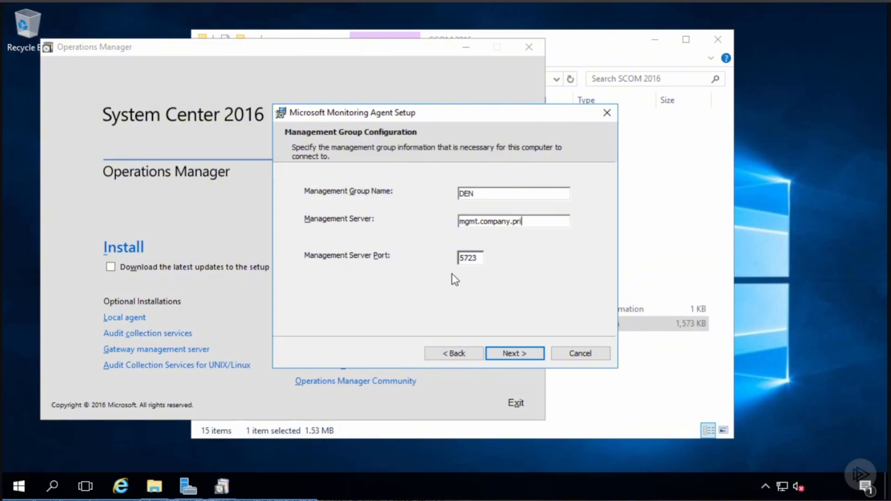
{"action": "left_click", "coordinate": [520, 353]}
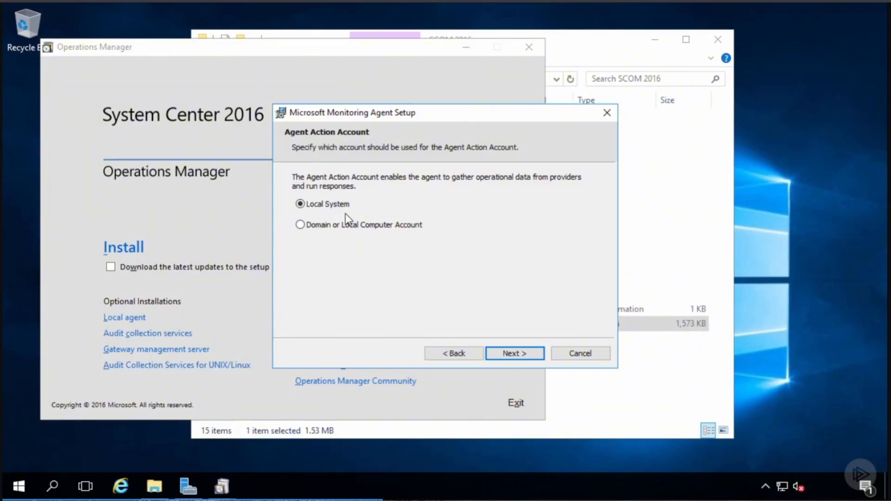
{"action": "left_click", "coordinate": [515, 357]}
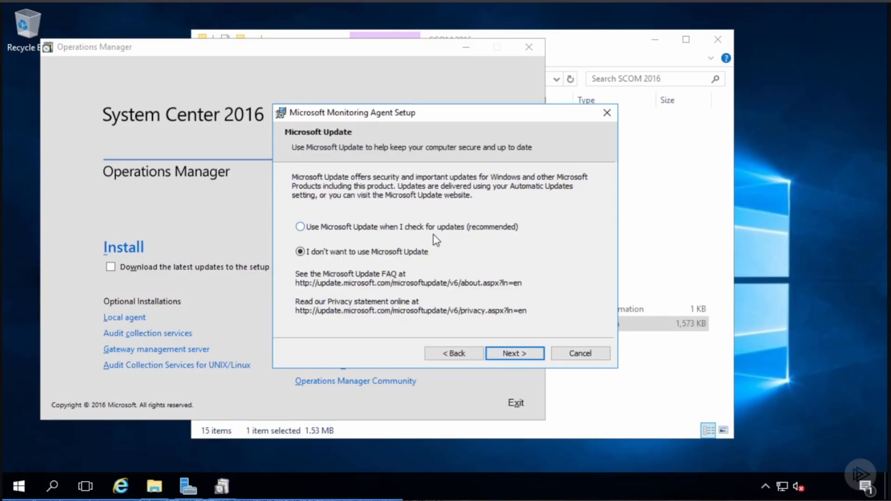
{"action": "left_click", "coordinate": [401, 227]}
{"action": "left_click", "coordinate": [514, 356]}
{"action": "left_click", "coordinate": [514, 354]}
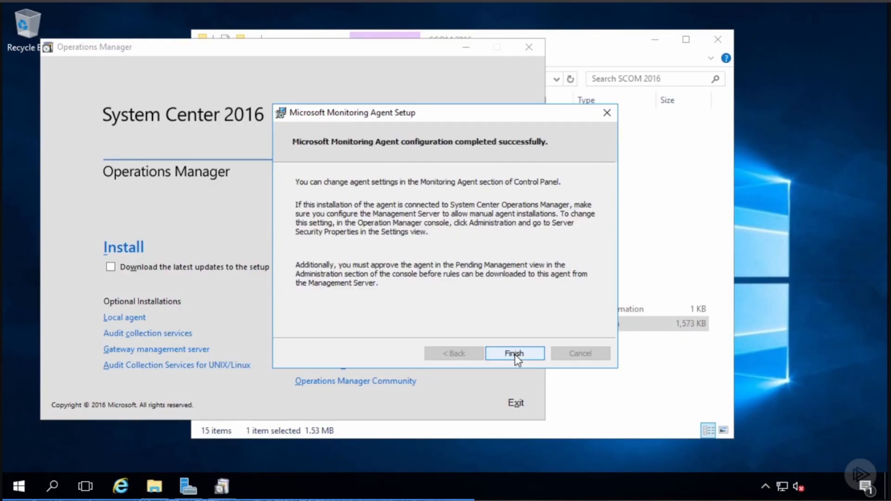
- Approve the pending rdsweb.company.pri agent and view the Agent Managed computers
{"action": "left_click", "coordinate": [515, 353]}
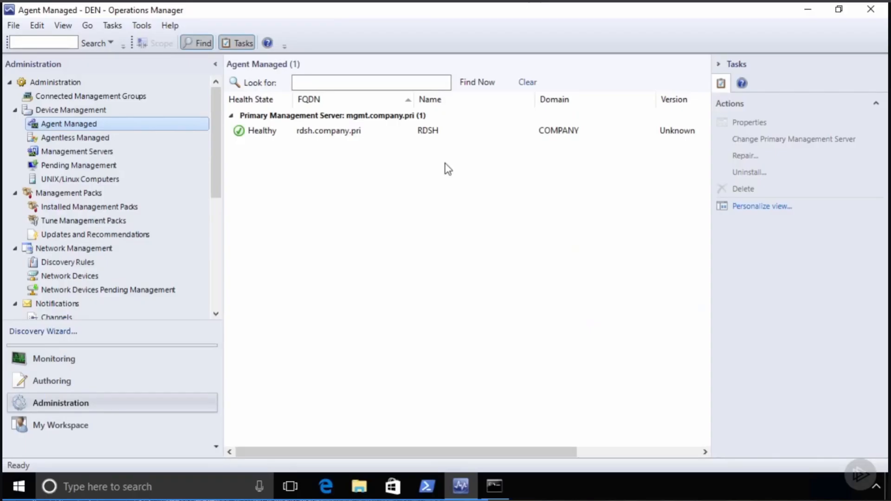
{"action": "left_click", "coordinate": [88, 165]}
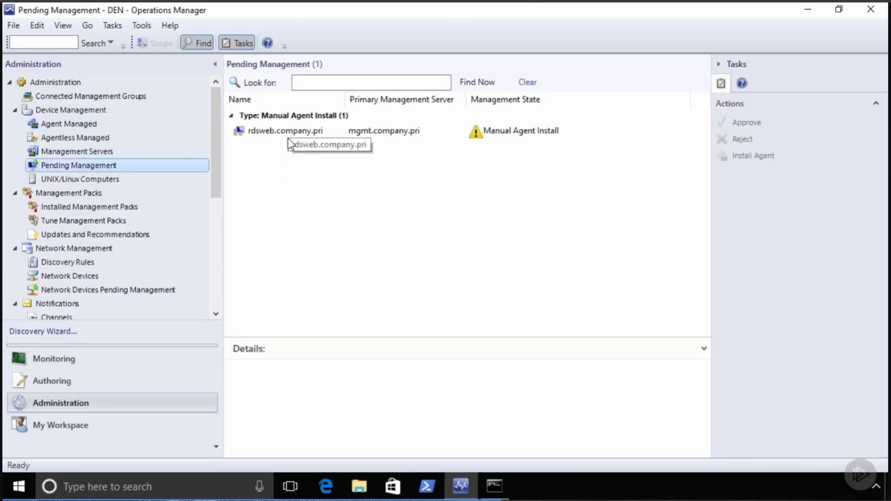
{"action": "left_click", "coordinate": [291, 134]}
{"action": "right_click", "coordinate": [292, 133]}
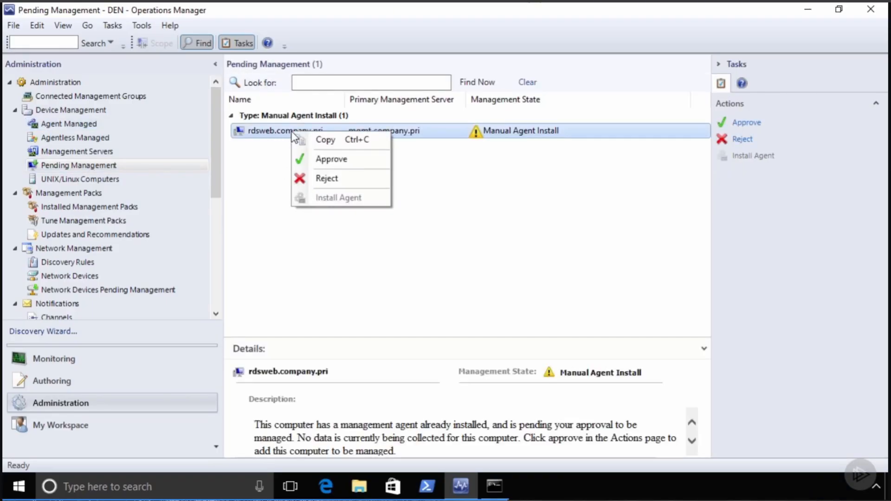
{"action": "left_click", "coordinate": [331, 159]}
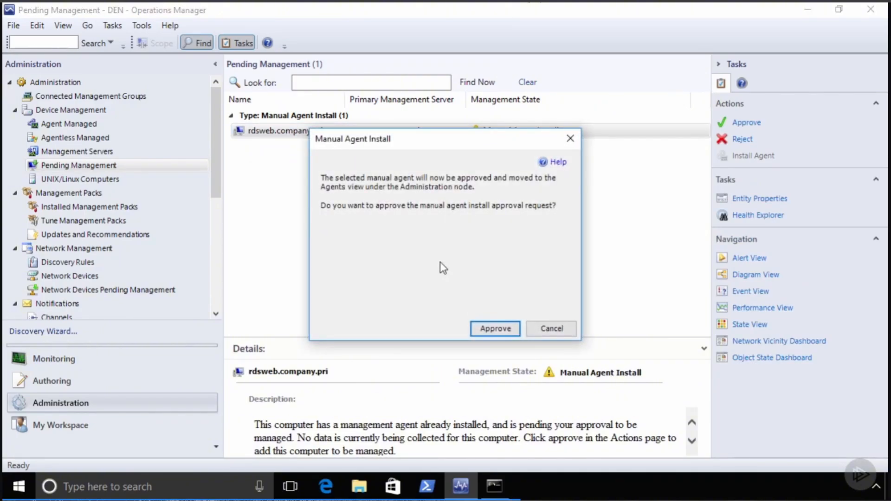
{"action": "left_click", "coordinate": [495, 328]}
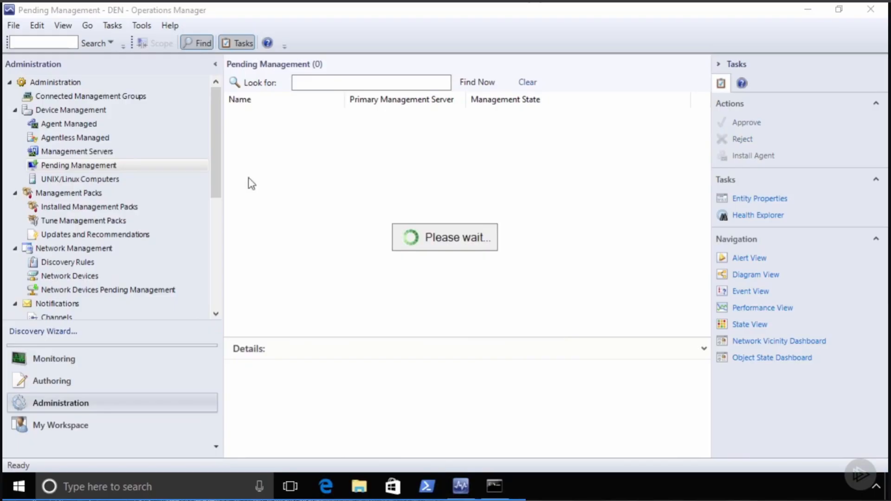
{"action": "left_click", "coordinate": [74, 122]}
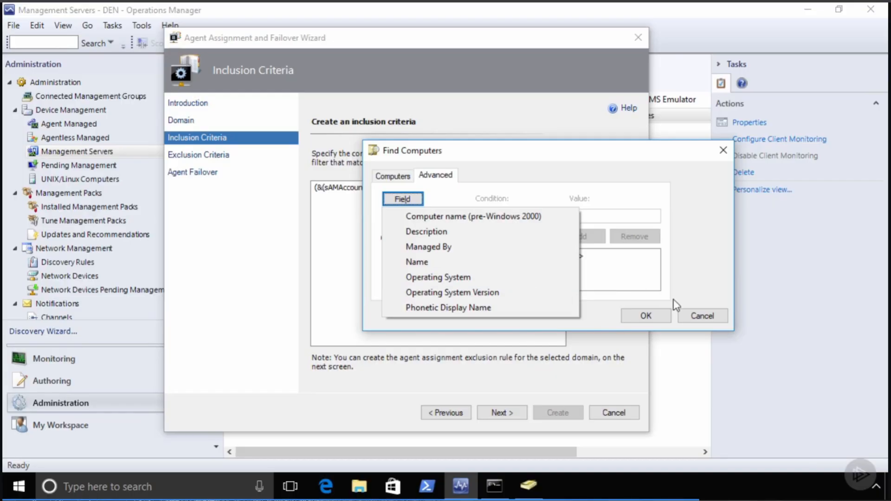
- Close the attribute list and accept the search so (&(sAMAccountType=805306369)(name=*)) fills Inclusion Criteria
{"action": "left_click", "coordinate": [695, 313]}
{"action": "left_click", "coordinate": [695, 313]}
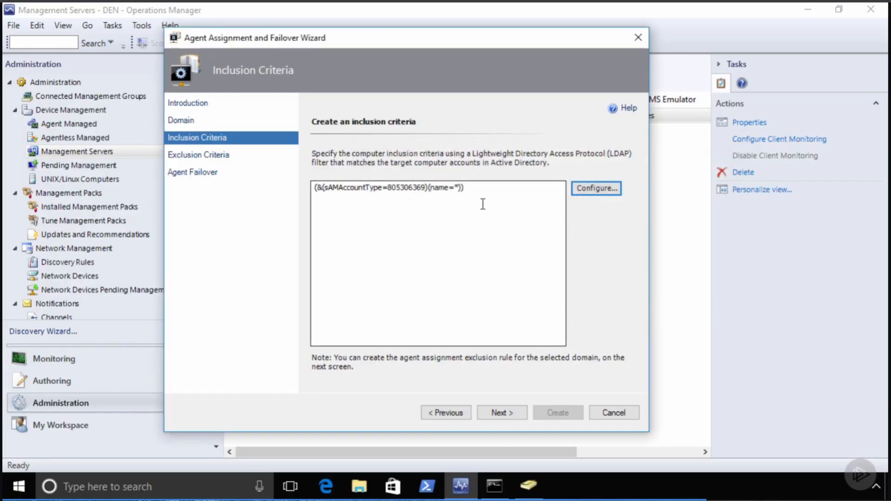
- Skip exclusion criteria, choose 'Automatically manage failover', and create the company.pri agent assignment rule
{"action": "left_click", "coordinate": [495, 413]}
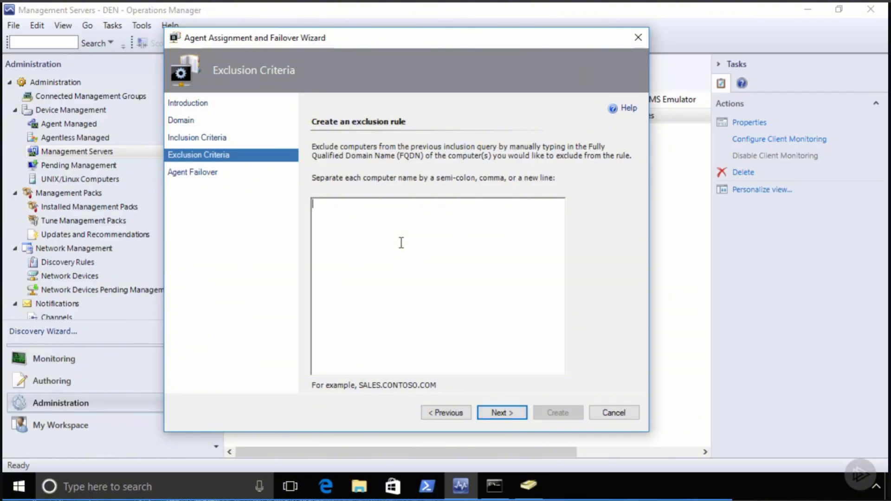
{"action": "left_click", "coordinate": [502, 412]}
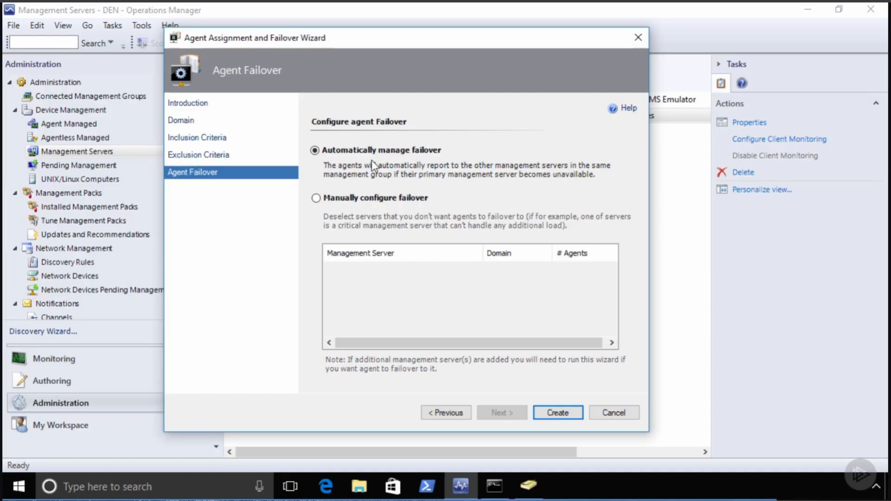
{"action": "left_click", "coordinate": [378, 199]}
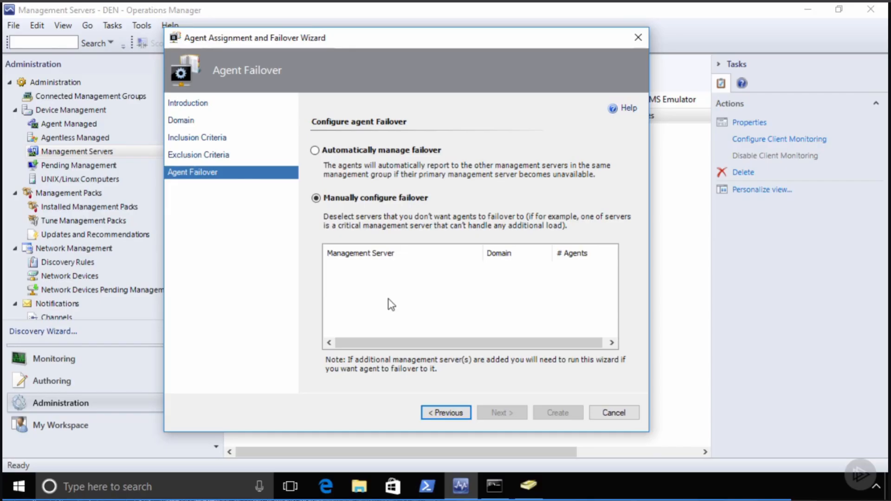
{"action": "left_click", "coordinate": [381, 151]}
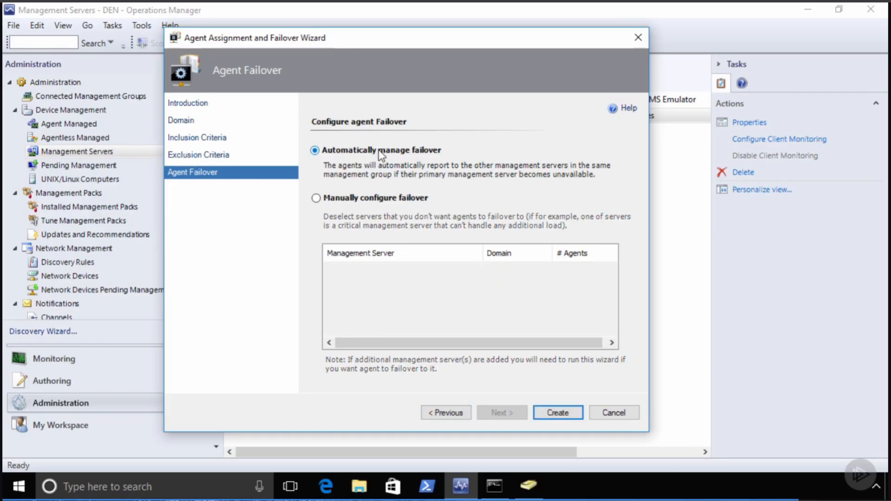
{"action": "left_click", "coordinate": [548, 409]}
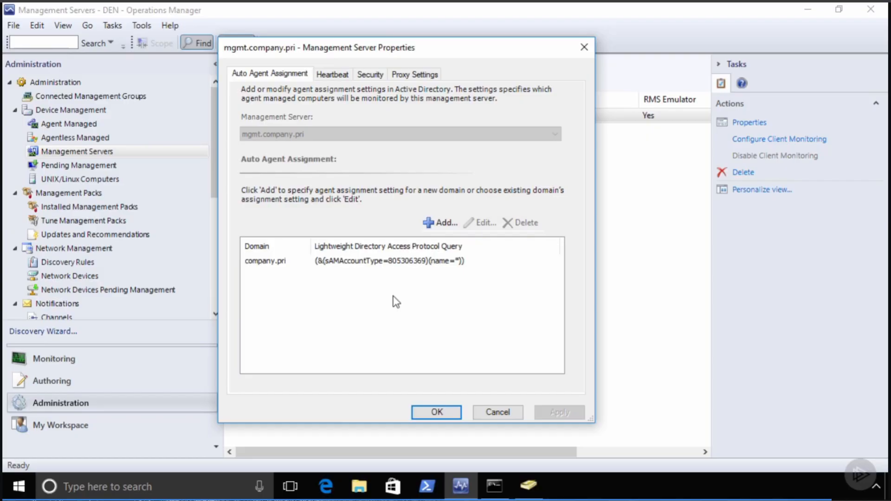
- Review mgmt.company.pri's Heartbeat, Security and Proxy Settings tabs, leaving Override off, then close unchanged
{"action": "left_click", "coordinate": [335, 75]}
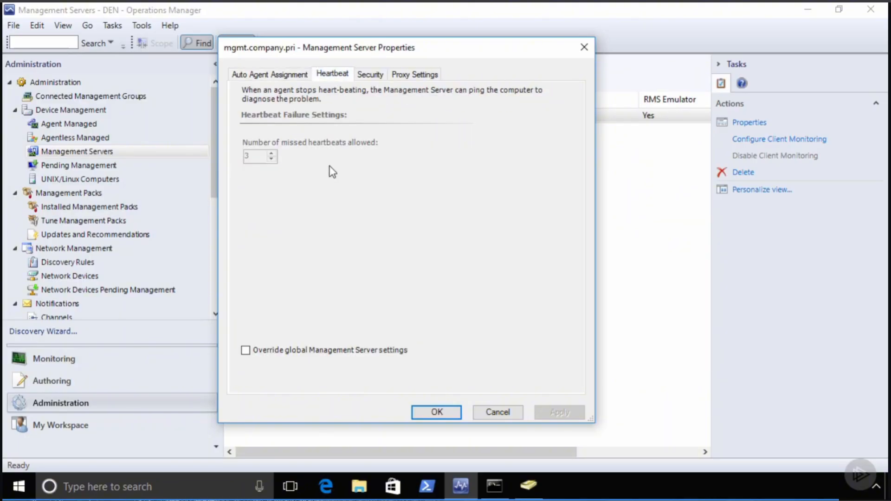
{"action": "left_click", "coordinate": [369, 77]}
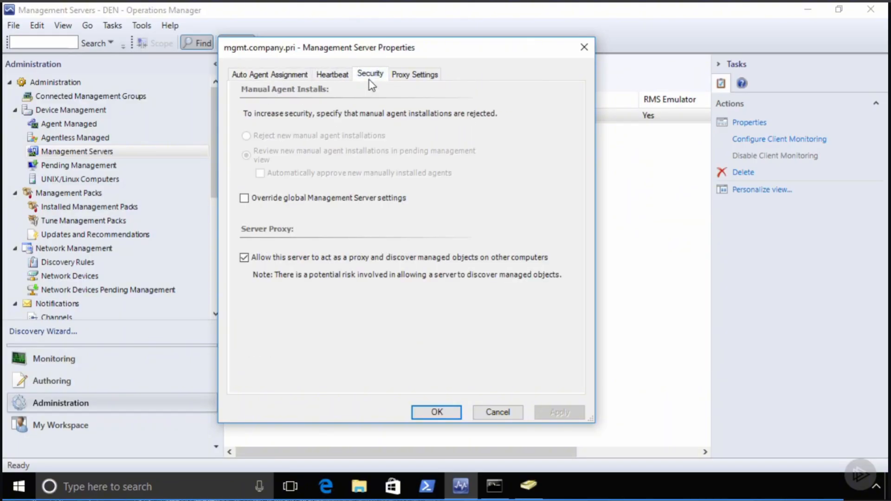
{"action": "left_click", "coordinate": [378, 198]}
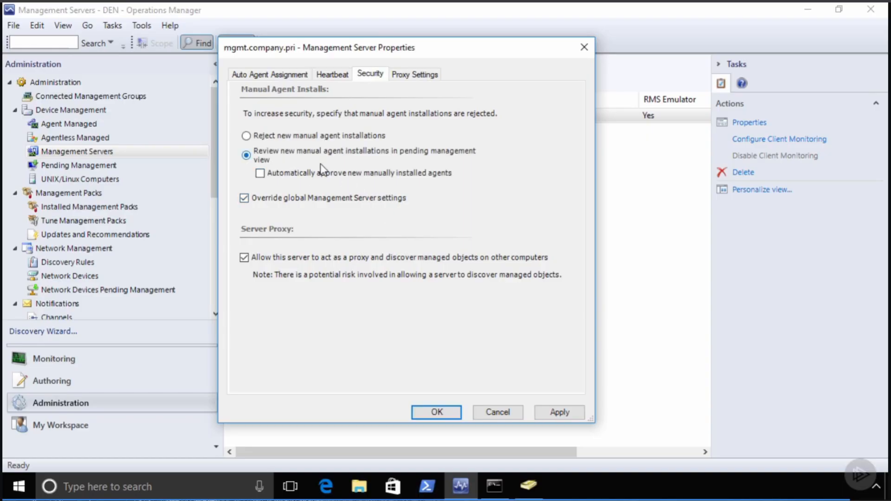
{"action": "left_click", "coordinate": [391, 201]}
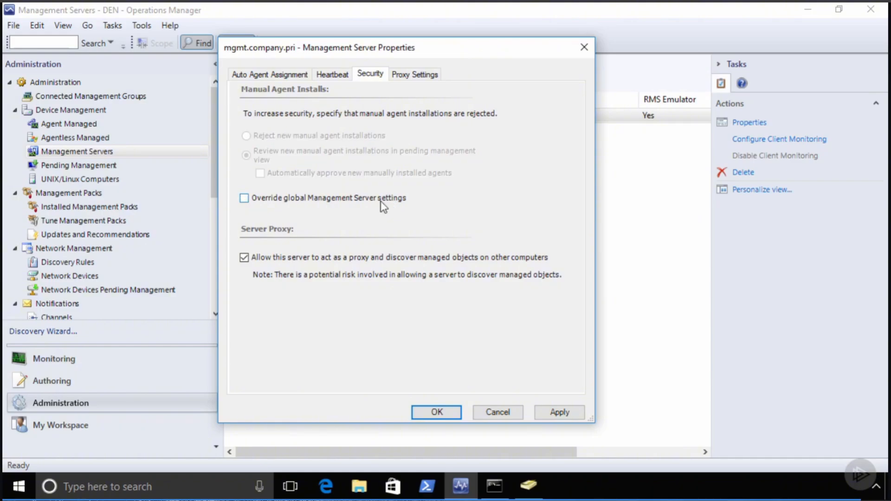
{"action": "left_click", "coordinate": [408, 74]}
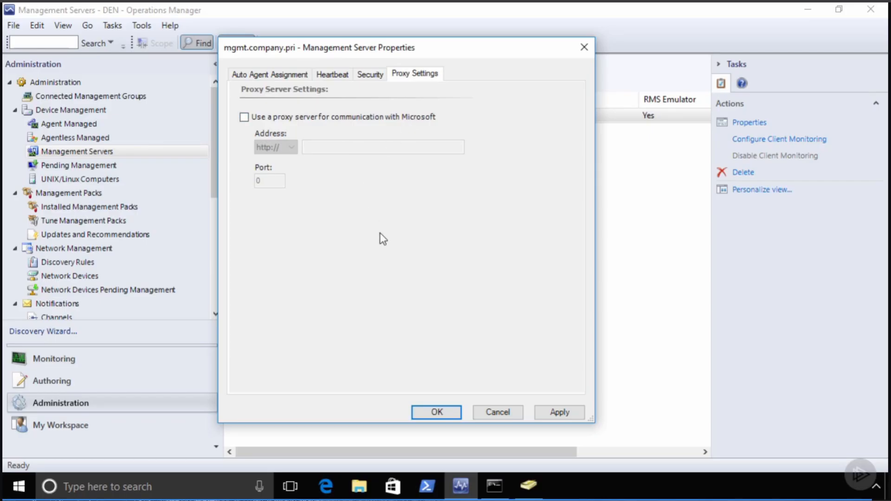
{"action": "left_click", "coordinate": [435, 412]}
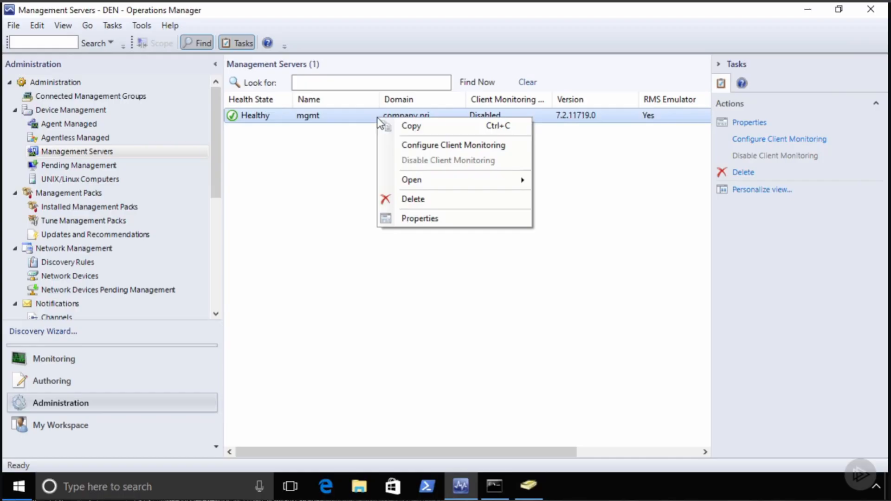
{"action": "left_click", "coordinate": [417, 218]}
{"action": "left_click_drag", "start_coordinate": [277, 121], "coordinate": [416, 30]}
{"action": "left_click", "coordinate": [407, 55]}
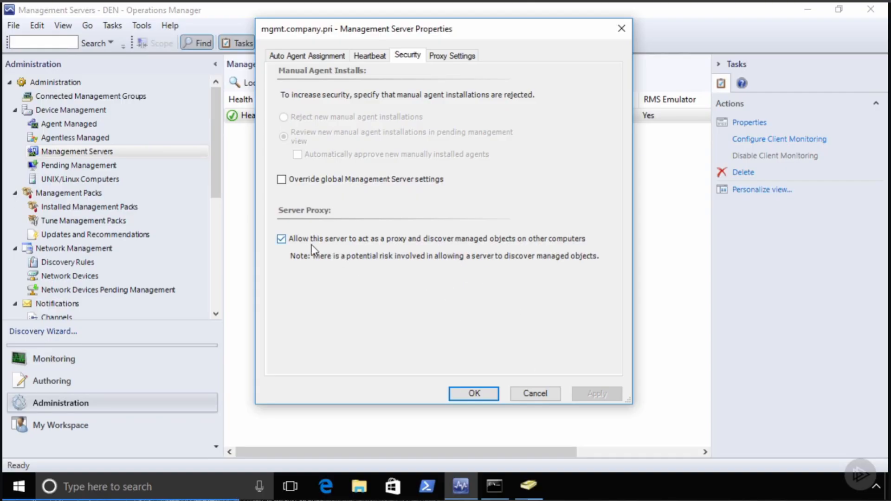
{"action": "left_click", "coordinate": [534, 394]}
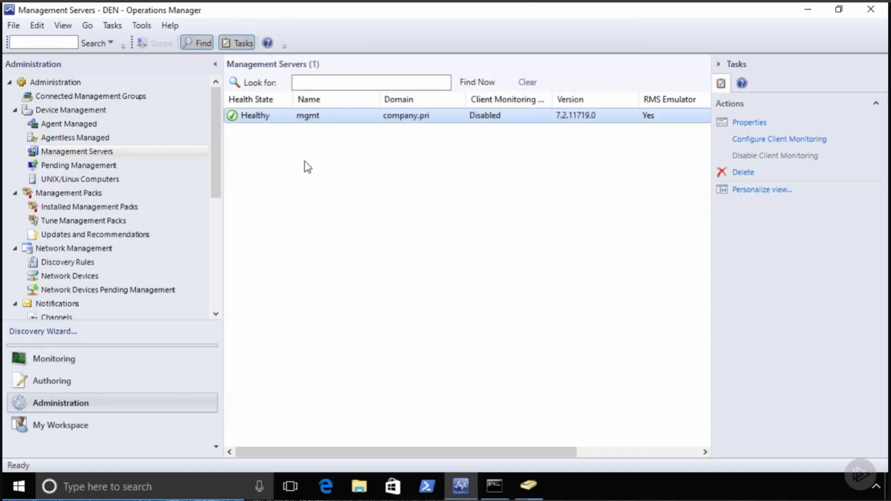
- In Agent Managed, enable 'Allow this agent to act as a proxy' for rdsh
{"action": "left_click", "coordinate": [68, 123]}
{"action": "left_click", "coordinate": [334, 133]}
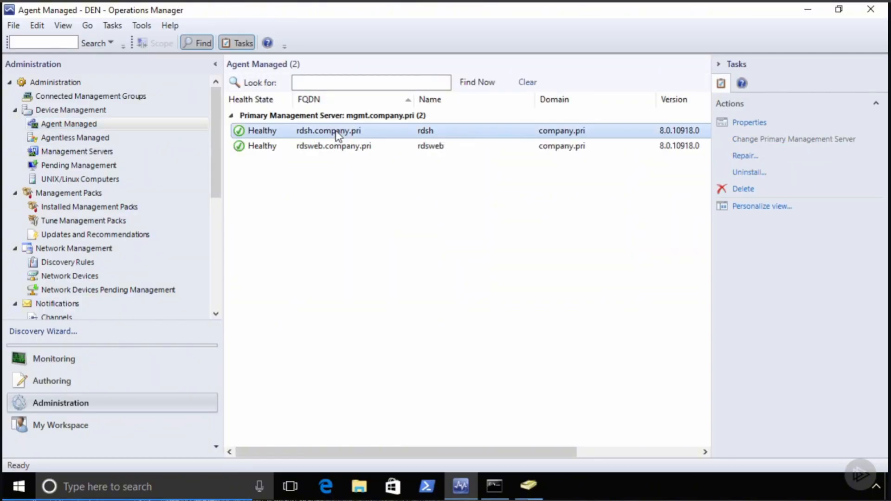
{"action": "right_click", "coordinate": [337, 135]}
{"action": "left_click", "coordinate": [382, 248]}
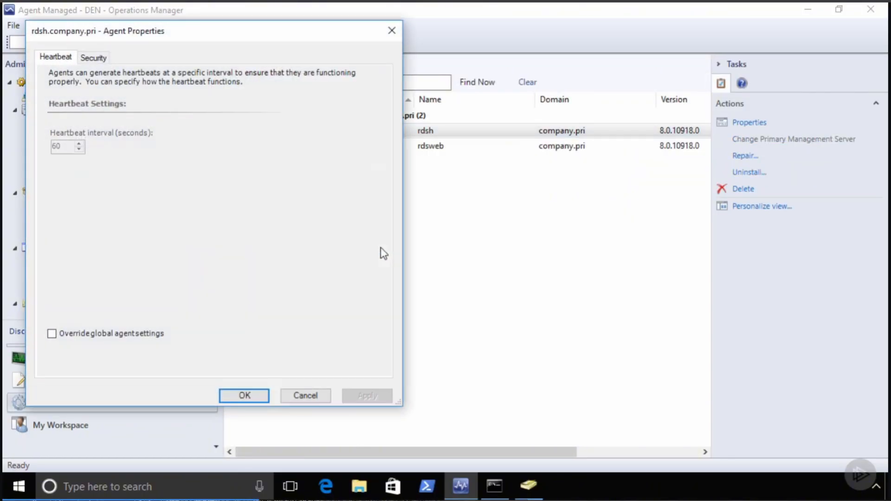
{"action": "left_click", "coordinate": [95, 58]}
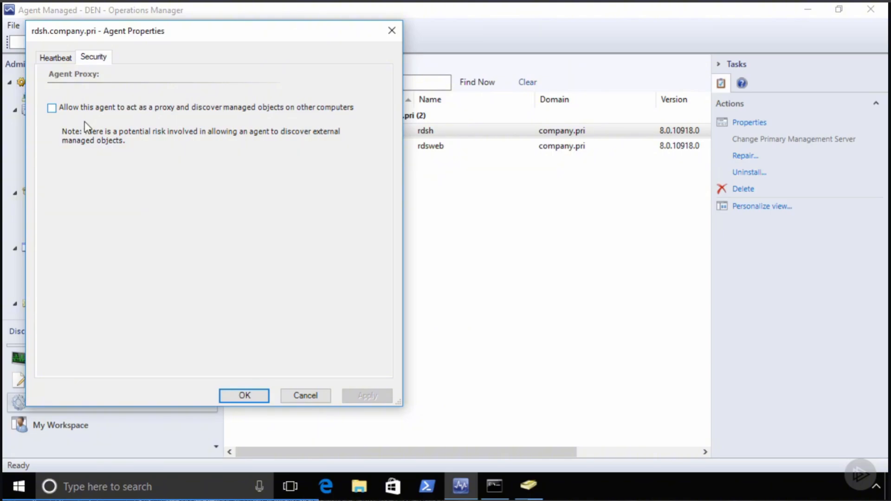
{"action": "left_click", "coordinate": [51, 109]}
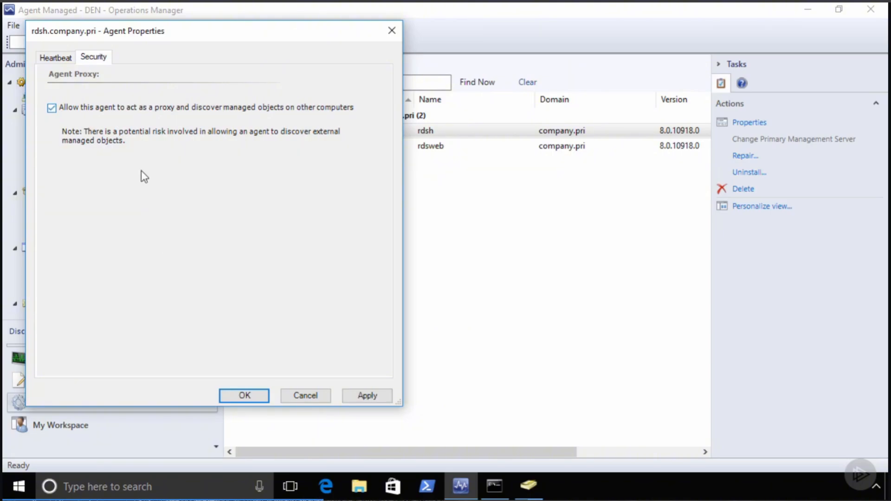
{"action": "left_click", "coordinate": [246, 395]}
- Enable 'Allow this agent to act as a proxy' for the rdsweb agent as well
{"action": "left_click", "coordinate": [342, 151]}
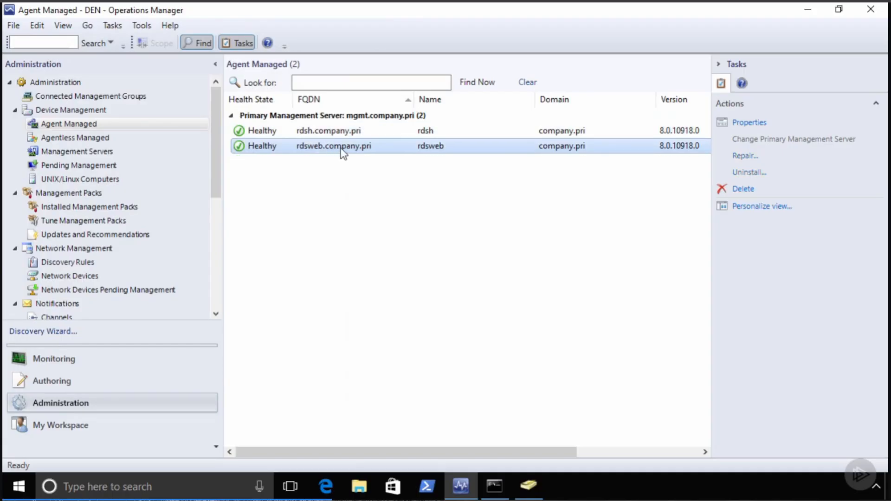
{"action": "right_click", "coordinate": [341, 148]}
{"action": "left_click", "coordinate": [388, 262]}
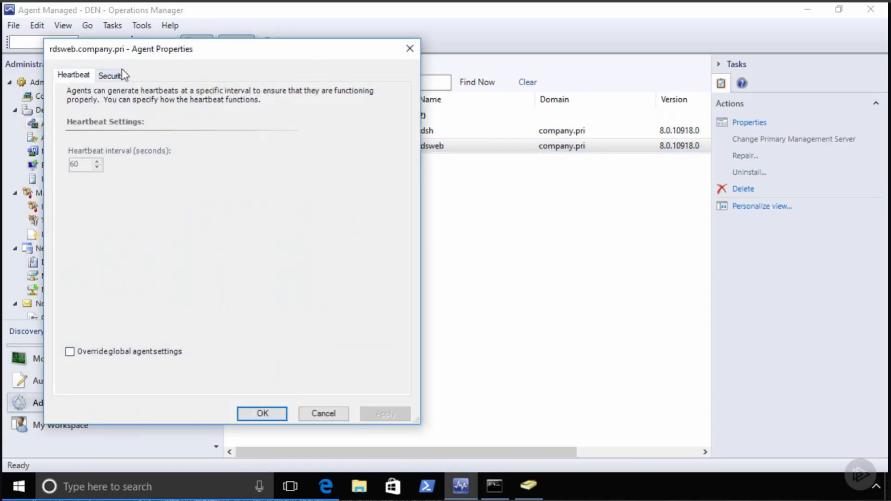
{"action": "left_click", "coordinate": [112, 75]}
{"action": "left_click", "coordinate": [71, 126]}
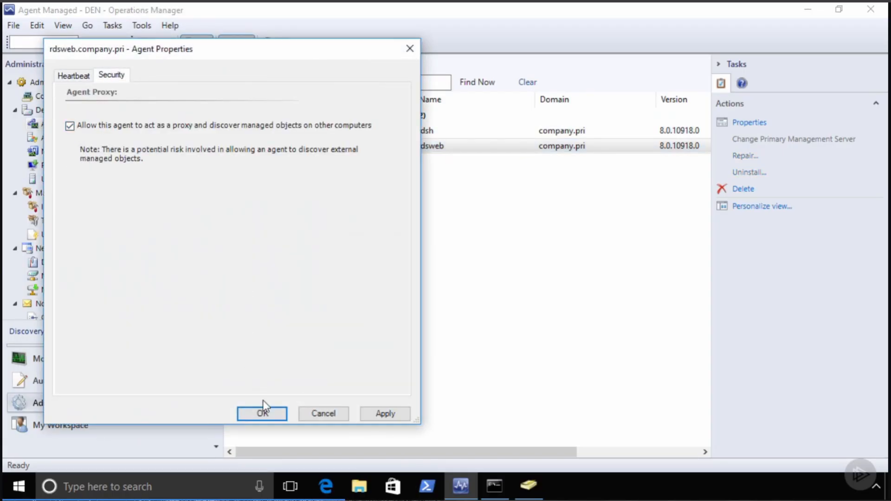
{"action": "left_click", "coordinate": [263, 413]}
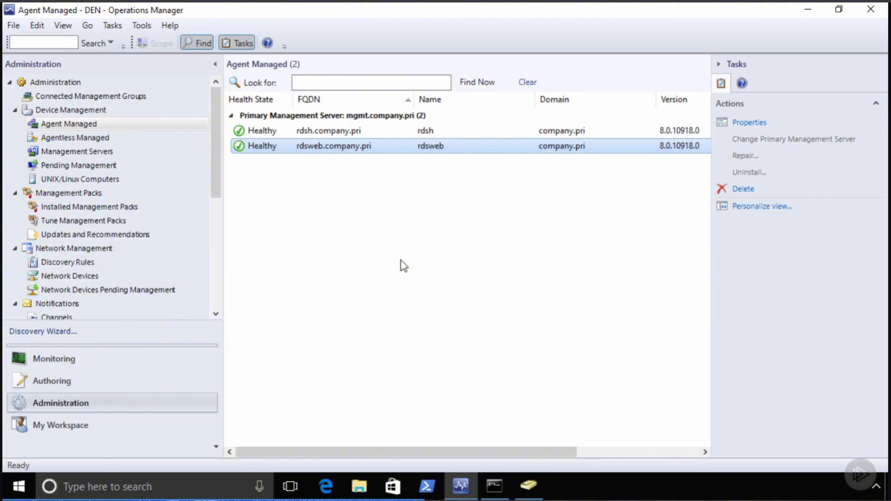
- Minimize the console, start PowerShell as administrator, go to the drive root and clear the screen
{"action": "left_click", "coordinate": [807, 9]}
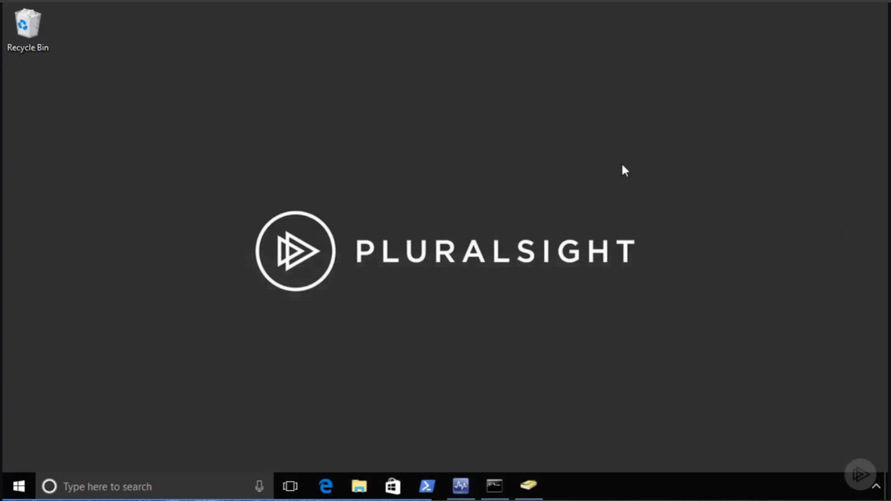
{"action": "right_click", "coordinate": [427, 486]}
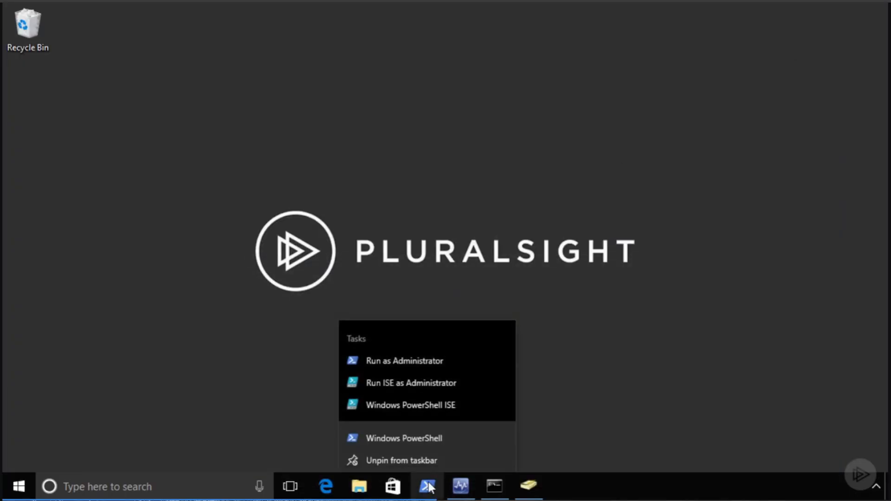
{"action": "left_click", "coordinate": [402, 358]}
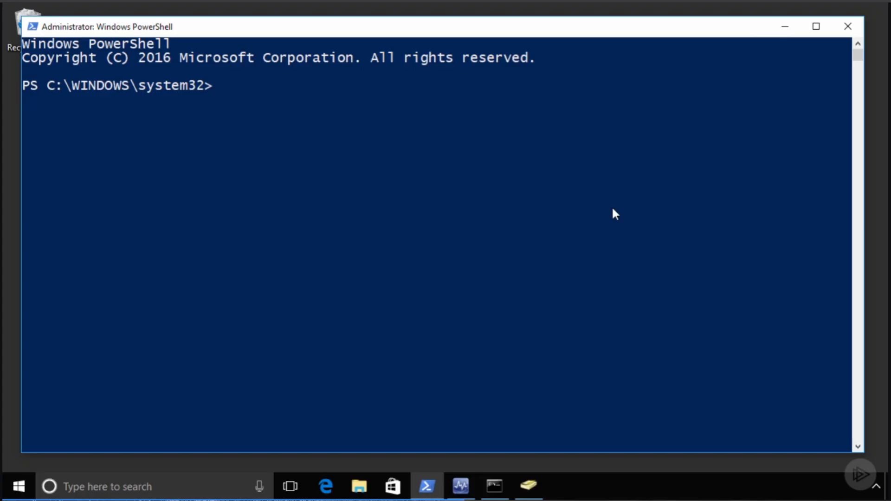
{"action": "type", "text": "cd \\"}
{"action": "key", "text": "Return"}
{"action": "type", "text": "cls"}
{"action": "key", "text": "Return"}
{"action": "key", "text": "Return"}
{"action": "key", "text": "Return"}
{"action": "key", "text": "Return"}
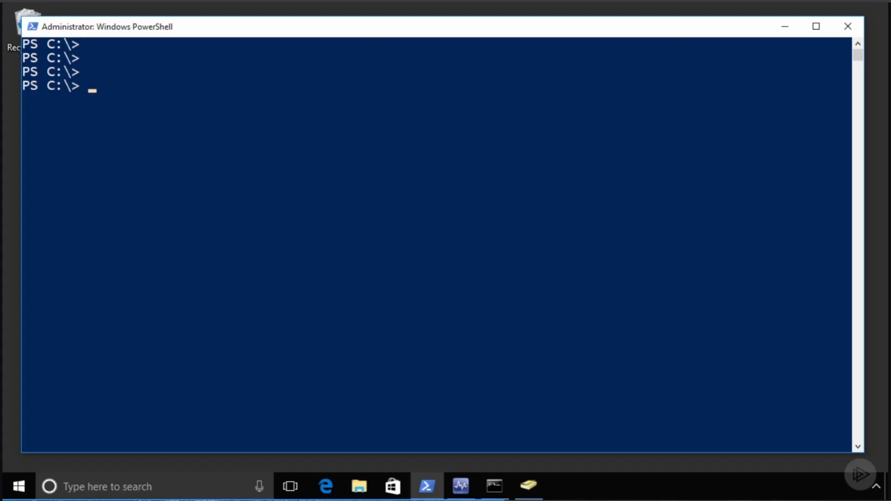
- Load the OperationsManager snap-in and connect to the mgmt management group
{"action": "right_click", "coordinate": [148, 105]}
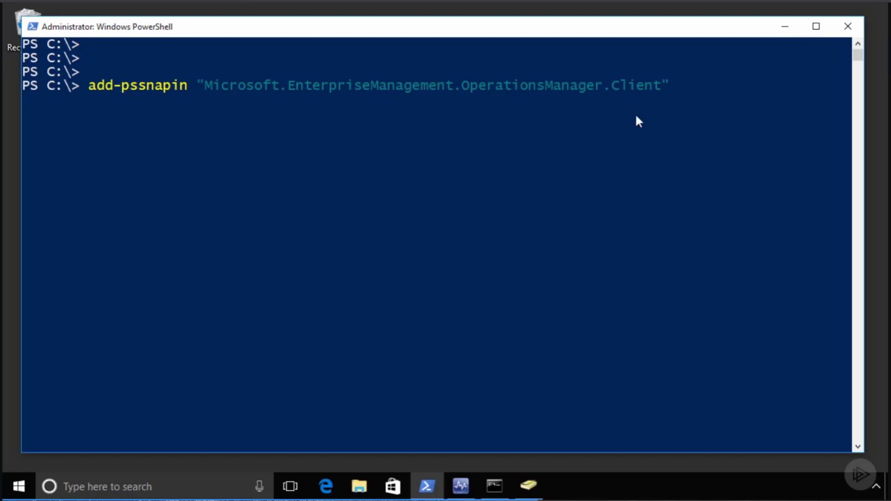
{"action": "key", "text": "Return"}
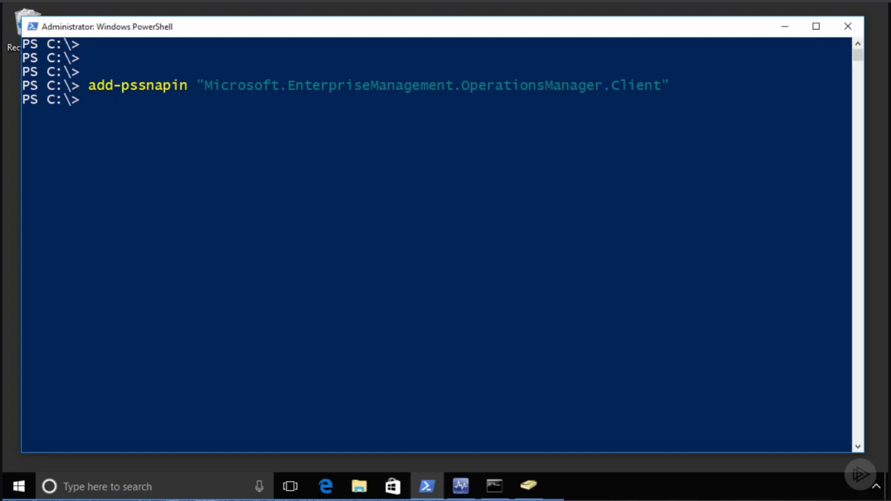
{"action": "right_click", "coordinate": [277, 136]}
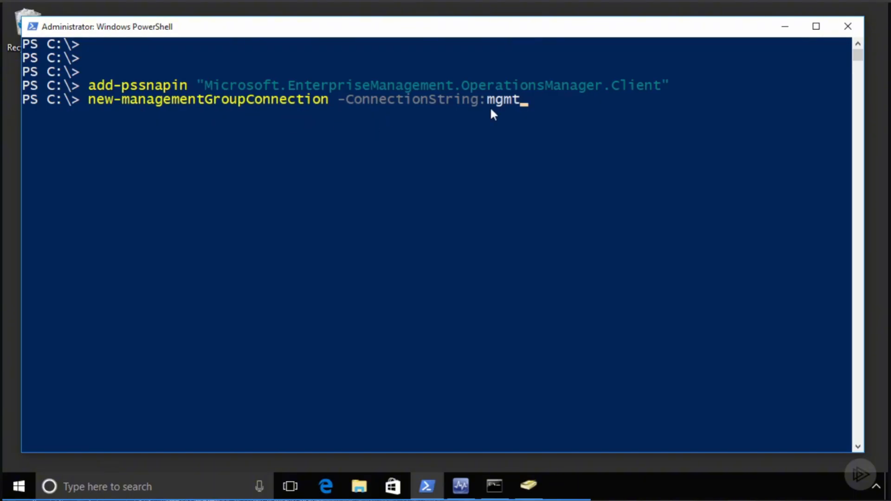
{"action": "key", "text": "Return"}
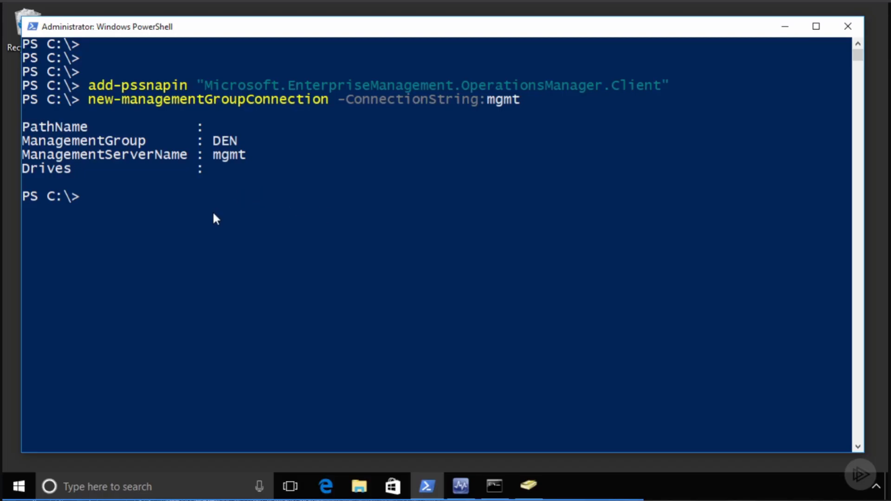
- Switch to OperationsManagerMonitoring:: and run Get-DefaultSetting to list the default settings
{"action": "type", "text": "set-location \"OperationsManagerMonitoring::\""}
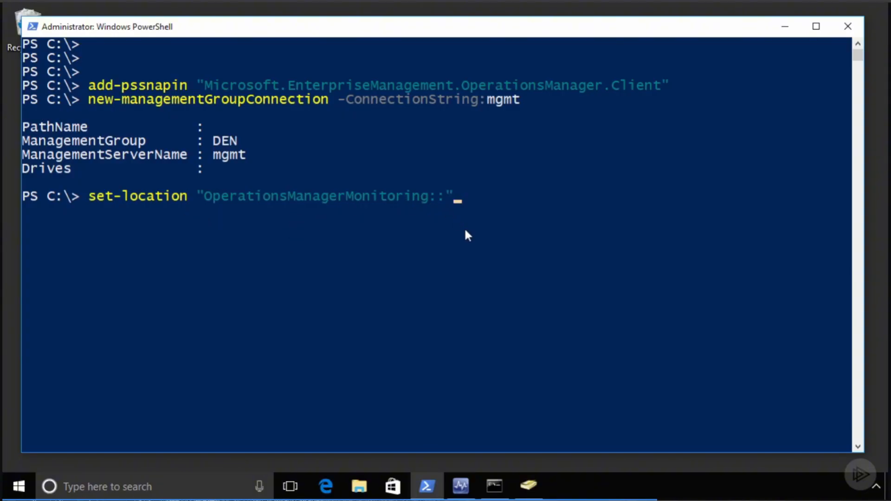
{"action": "key", "text": "Return"}
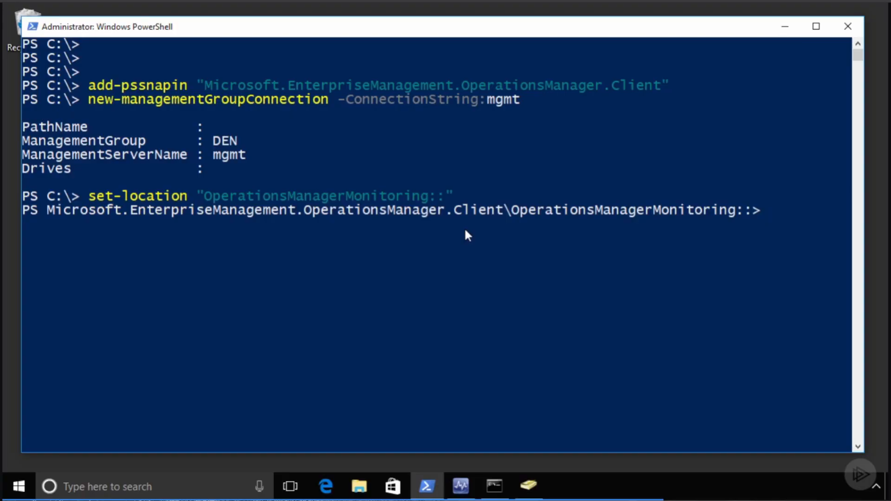
{"action": "type", "text": "get-defaultsett"}
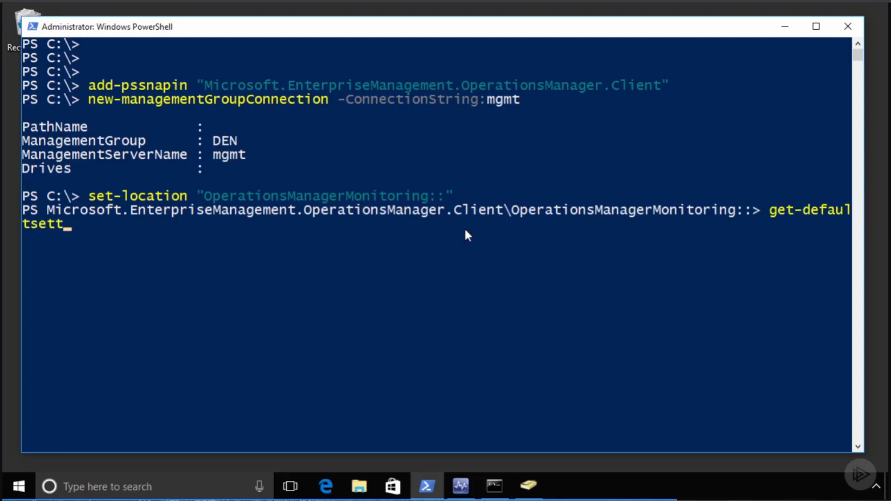
{"action": "key", "text": "Tab"}
{"action": "key", "text": "Return"}
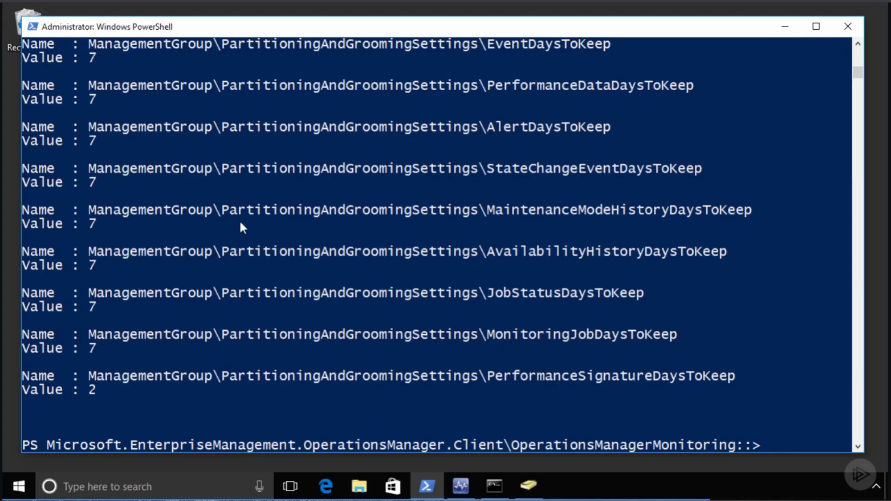
- Scroll back through the Get-DefaultSetting output, then clear the console with cls
{"action": "scroll", "coordinate": [241, 226], "scroll_direction": "up", "scroll_amount": 6}
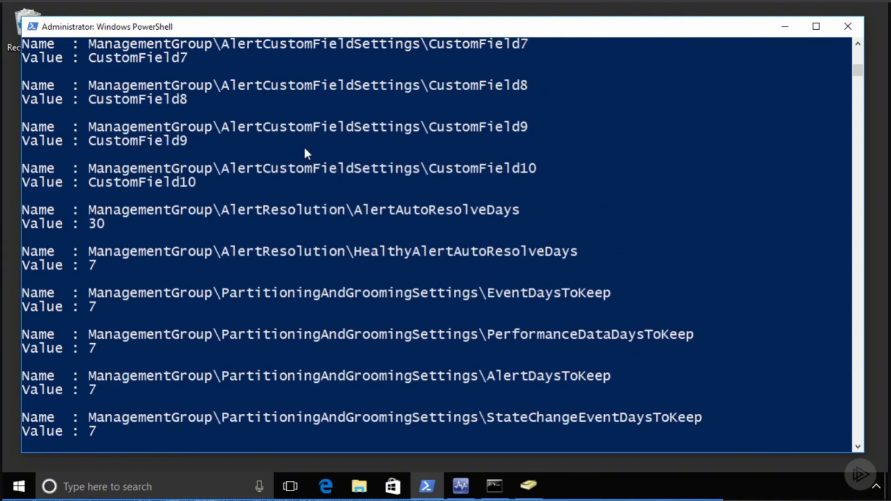
{"action": "scroll", "coordinate": [305, 149], "scroll_direction": "up", "scroll_amount": 11}
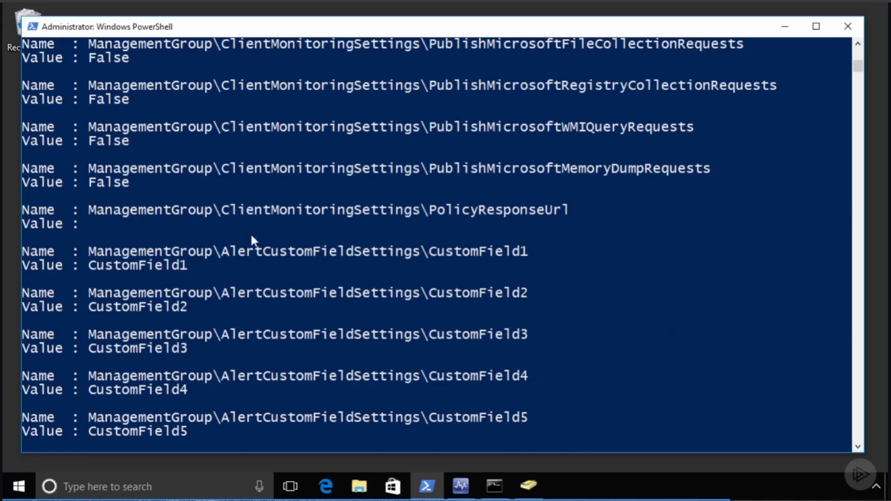
{"action": "scroll", "coordinate": [251, 236], "scroll_direction": "up", "scroll_amount": 20}
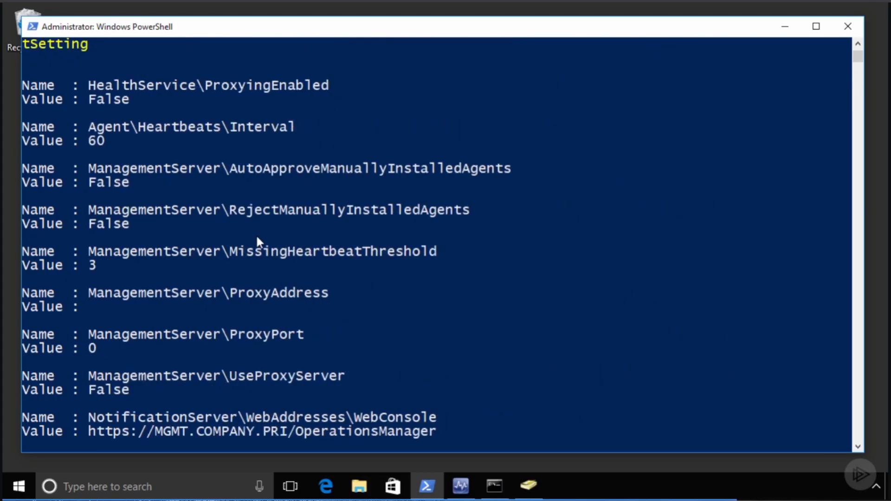
{"action": "scroll", "coordinate": [257, 239], "scroll_direction": "up", "scroll_amount": 2}
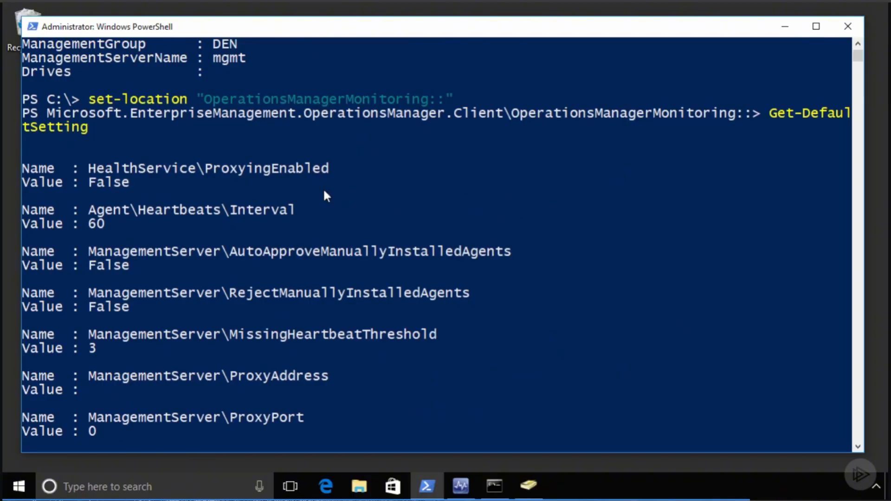
{"action": "key", "text": "Return"}
{"action": "key", "text": "Return"}
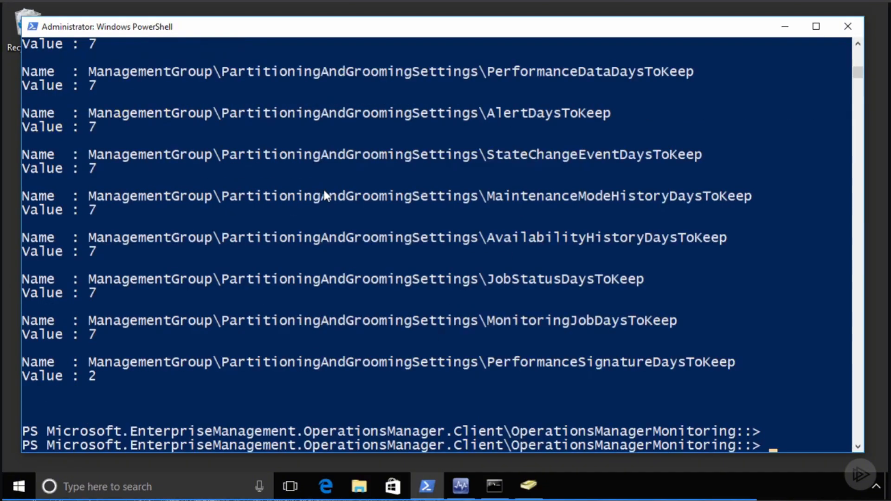
{"action": "type", "text": "cls"}
{"action": "key", "text": "Return"}
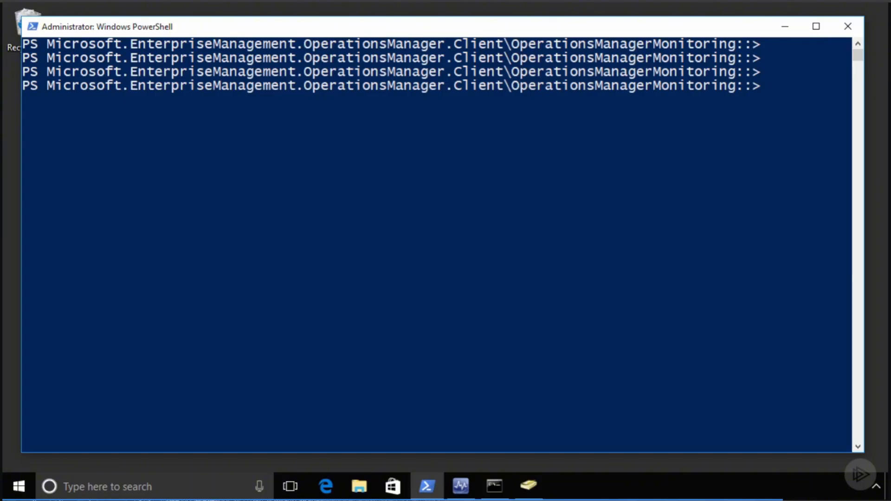
- Run Set-DefaultSetting -Name HealthService\ProxyingEnabled -Value True
{"action": "type", "text": "Set-DefaultSetting -Name HealthService\\ProxyingEnabled -Value True"}
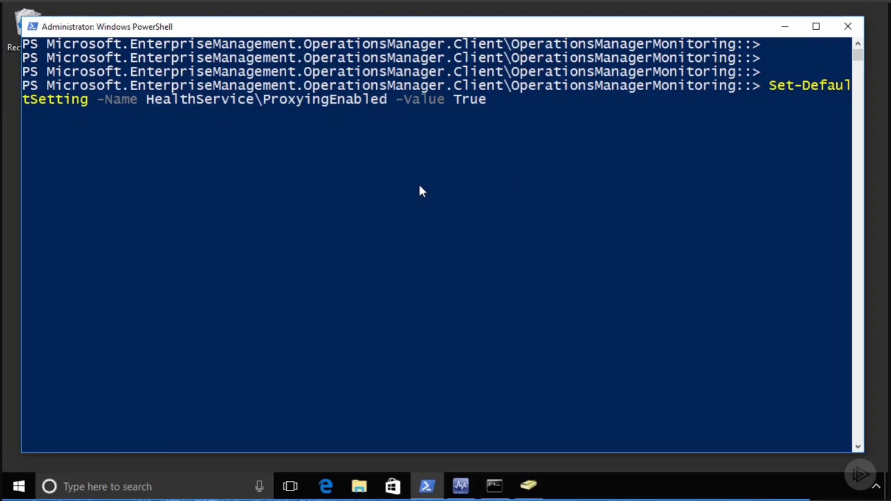
{"action": "key", "text": "Return"}
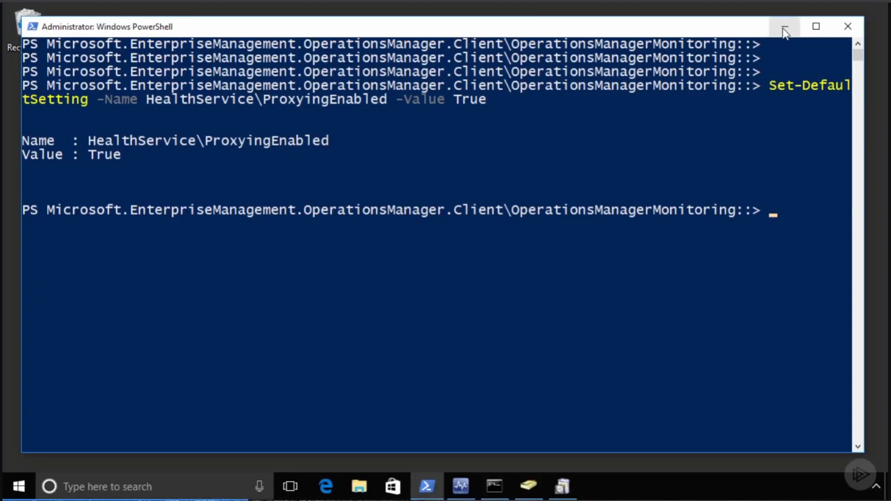
- Install the local agent, accepting the license, default destination folder and default setup options
{"action": "left_click", "coordinate": [784, 29]}
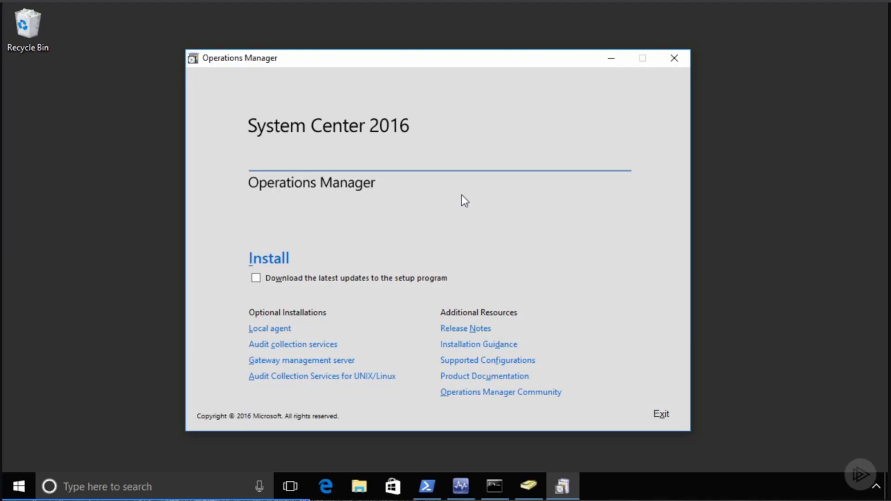
{"action": "left_click", "coordinate": [274, 330]}
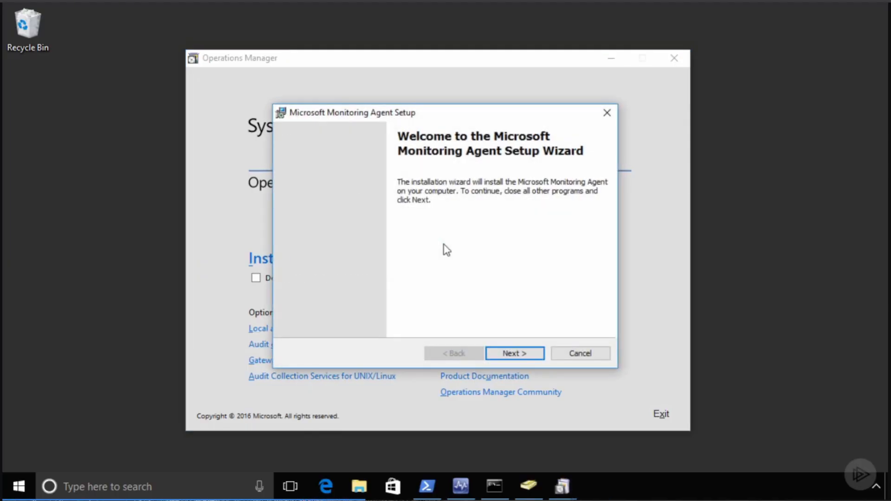
{"action": "left_click", "coordinate": [514, 353]}
{"action": "left_click", "coordinate": [512, 355]}
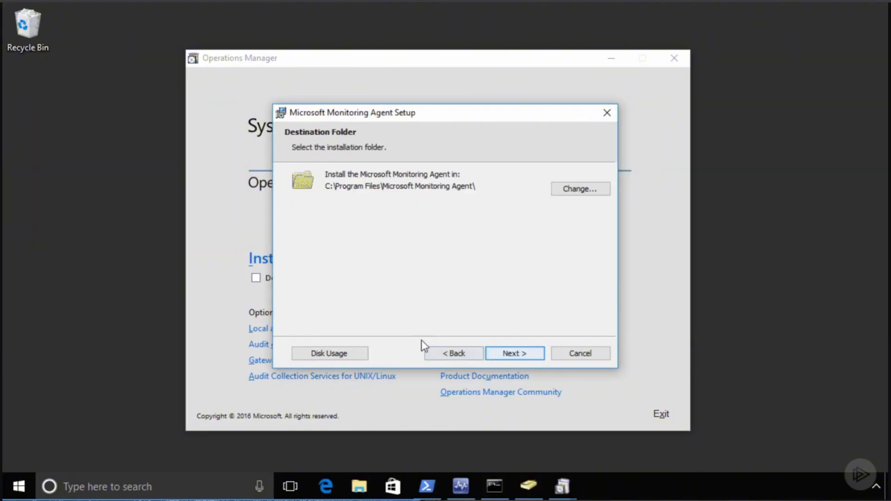
{"action": "left_click", "coordinate": [515, 355]}
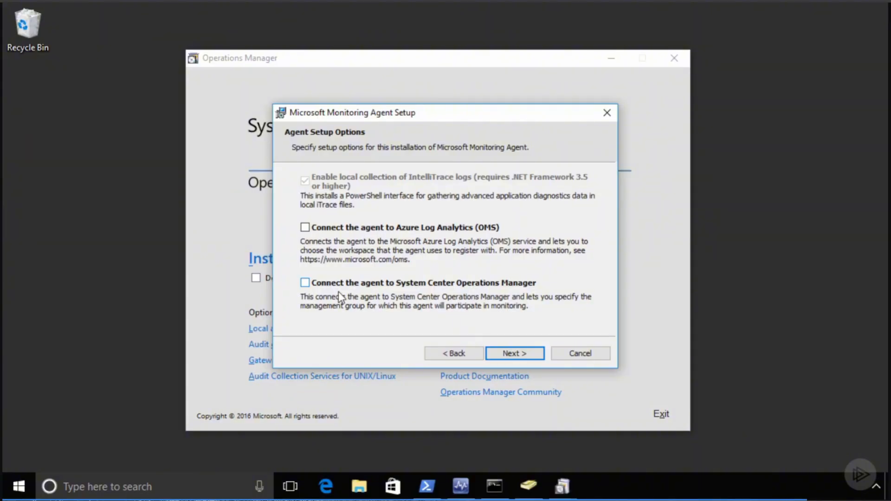
{"action": "left_click", "coordinate": [519, 355]}
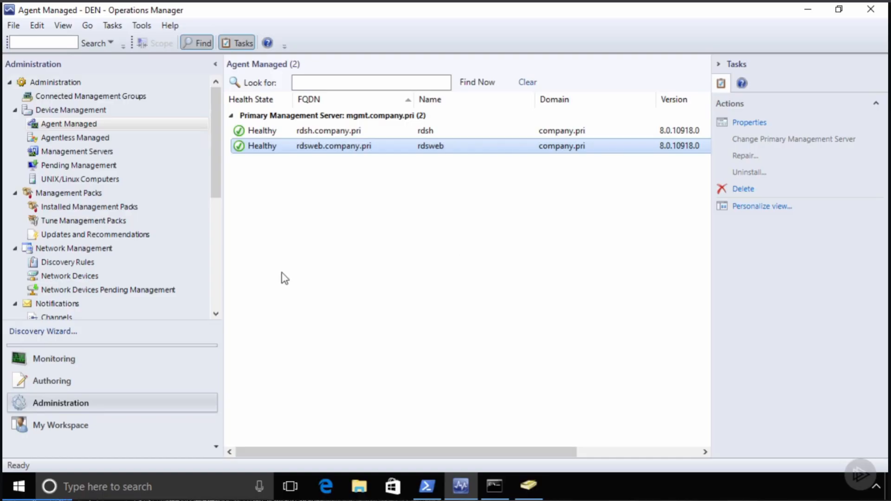
- Launch the Discovery Wizard from Discovery Rules and choose Network devices
{"action": "left_click", "coordinate": [71, 262]}
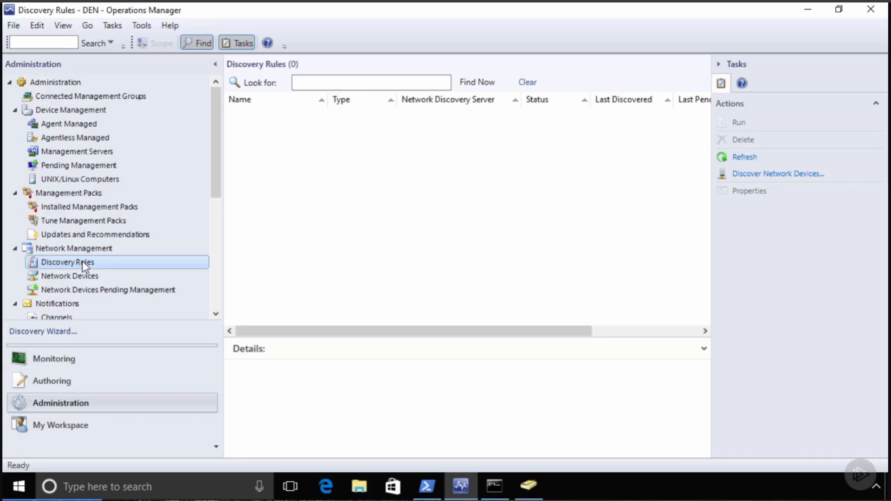
{"action": "right_click", "coordinate": [82, 263]}
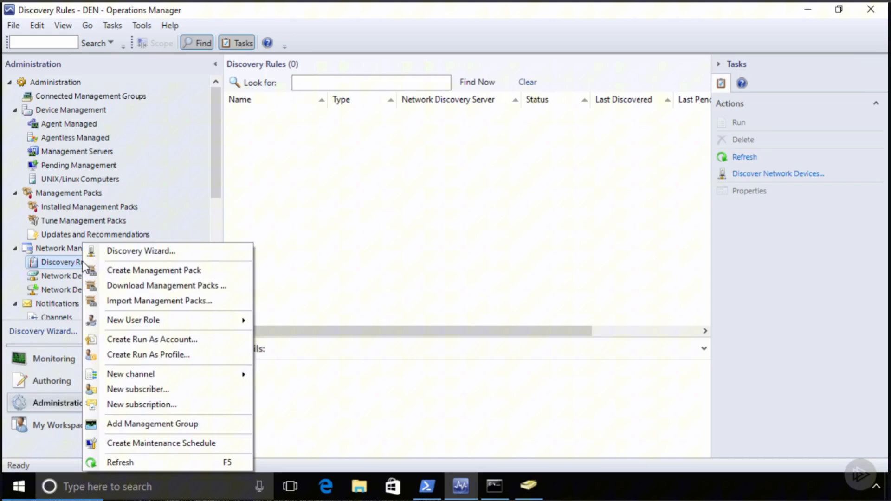
{"action": "left_click", "coordinate": [125, 255]}
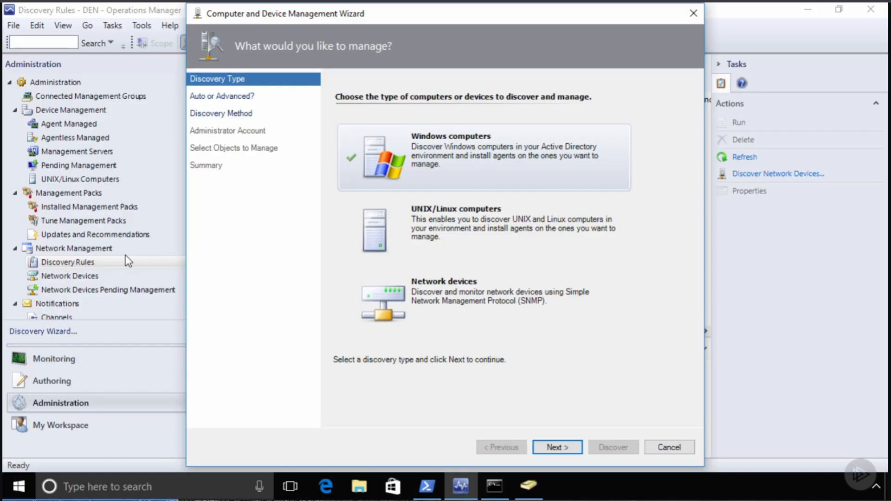
{"action": "left_click", "coordinate": [482, 296]}
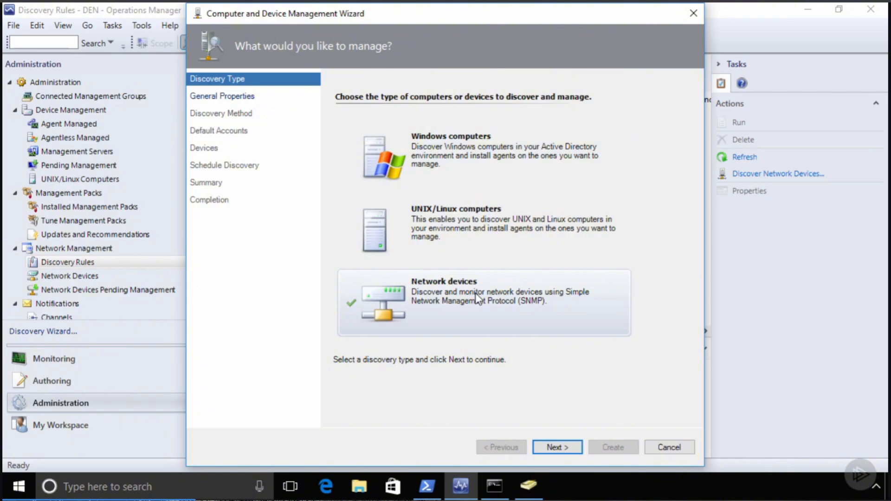
{"action": "left_click", "coordinate": [558, 446]}
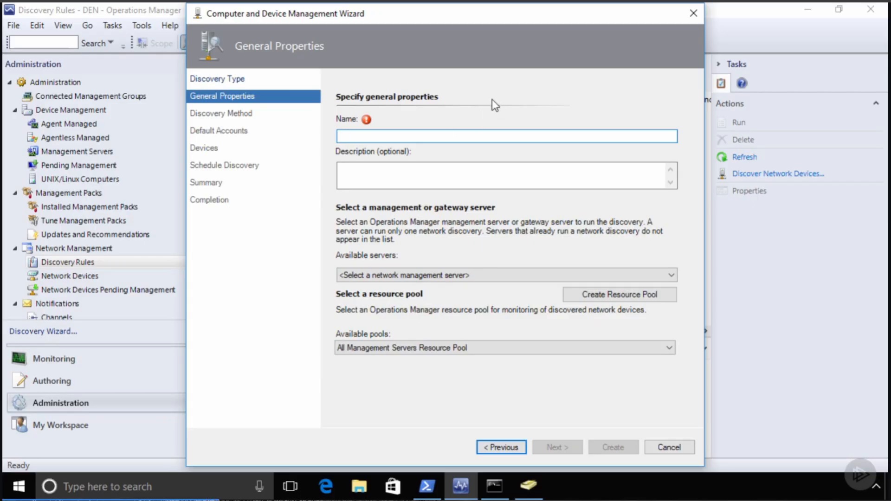
- Name it 'Network Discovery', run by mgmt.company.pri with All Management Servers Resource Pool
{"action": "type", "text": "Network Discovery"}
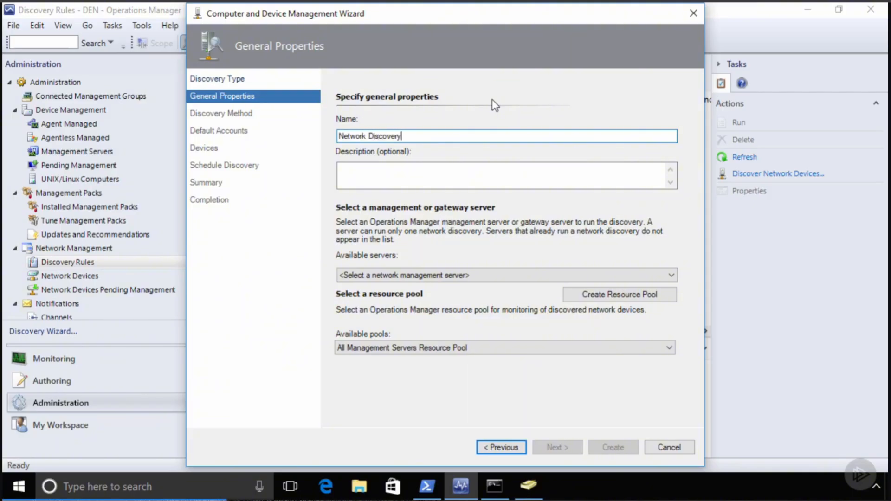
{"action": "left_click", "coordinate": [454, 277]}
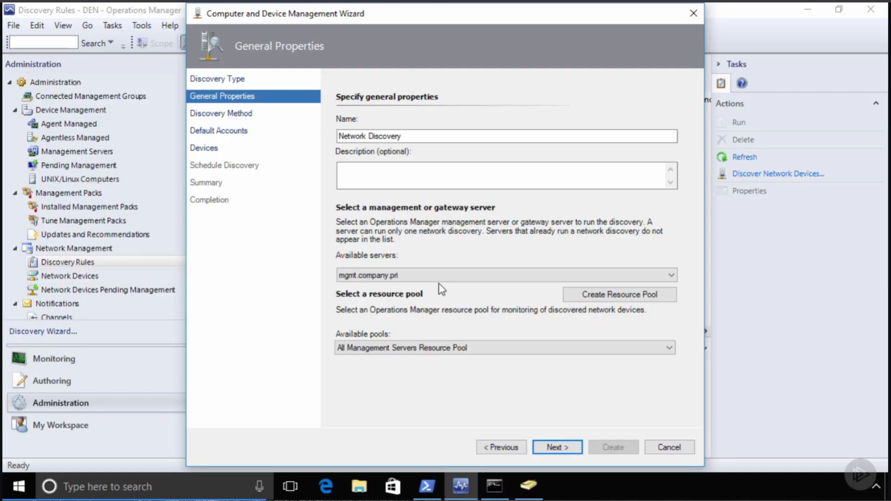
{"action": "left_click", "coordinate": [429, 351]}
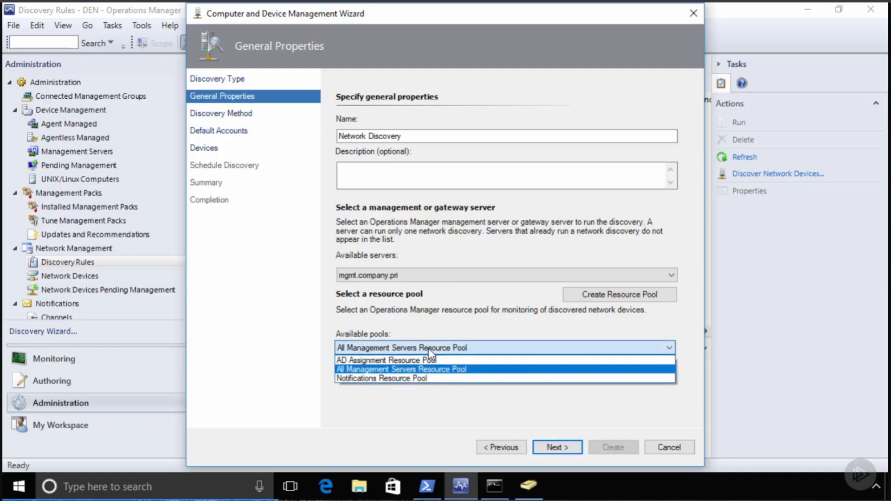
{"action": "left_click", "coordinate": [438, 371]}
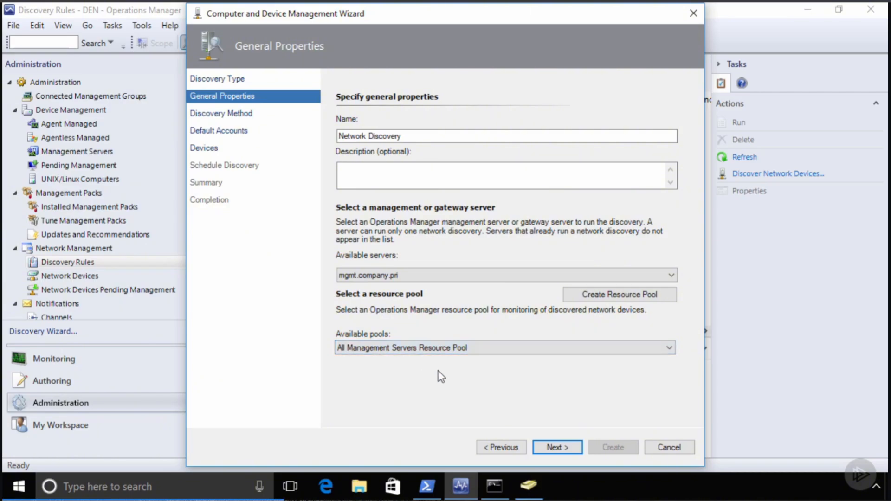
{"action": "left_click", "coordinate": [560, 448]}
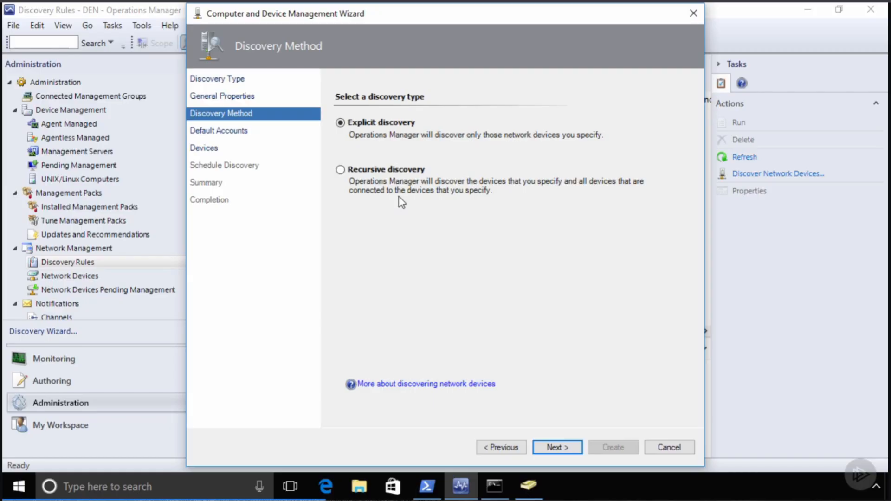
- Leave Explicit discovery selected and advance to the Default Accounts page
{"action": "left_click", "coordinate": [565, 449]}
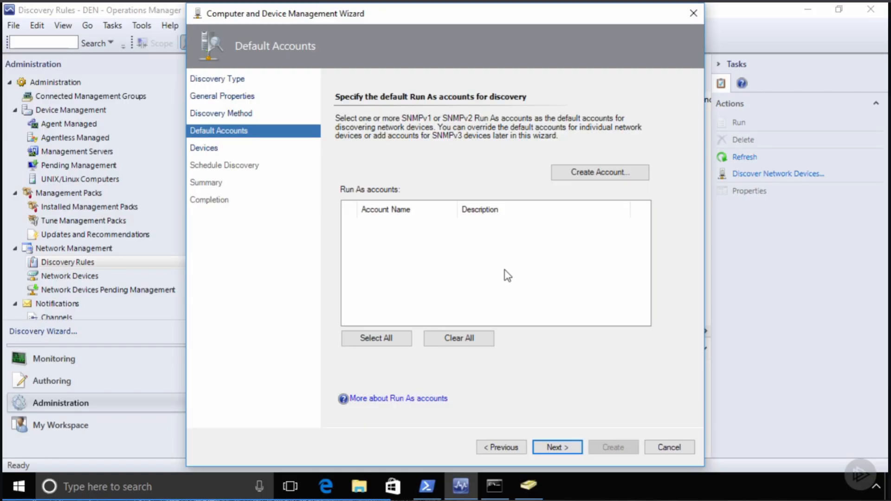
- Create a Run As account named SNMPCommunityString with the SNMP community string
{"action": "left_click", "coordinate": [597, 171]}
{"action": "left_click", "coordinate": [541, 423]}
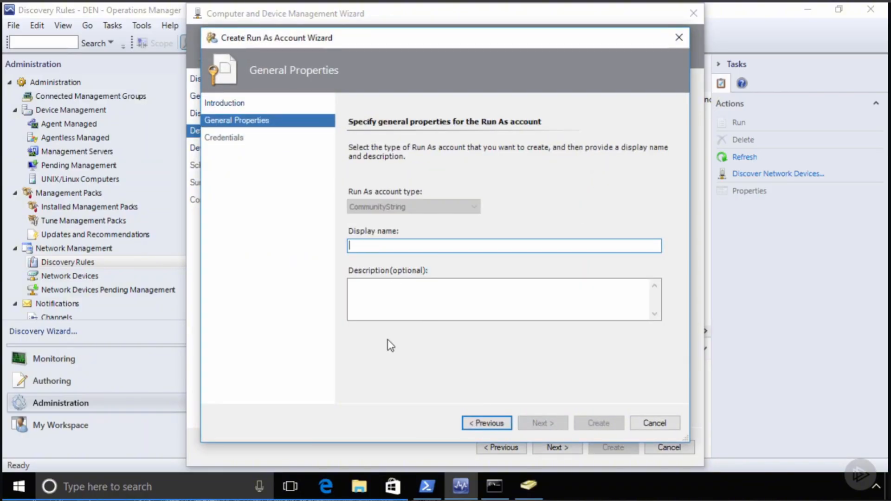
{"action": "type", "text": "SNMPCom"}
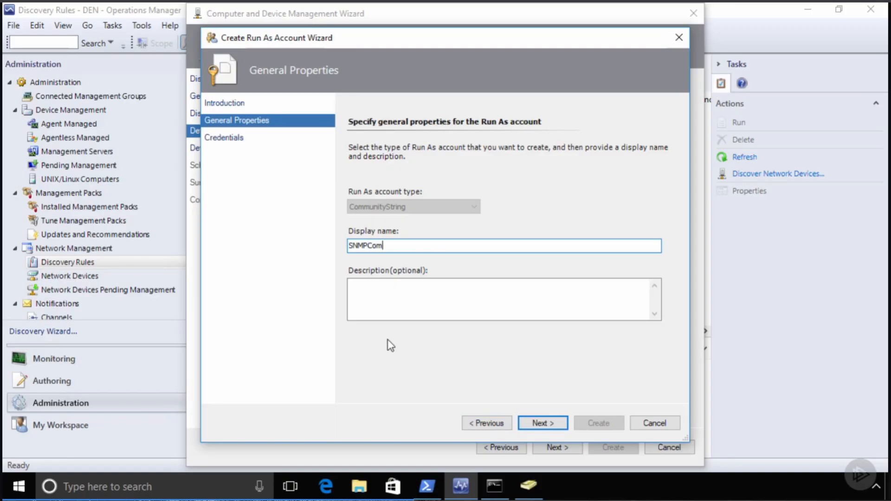
{"action": "type", "text": "munityString"}
{"action": "left_click", "coordinate": [542, 423]}
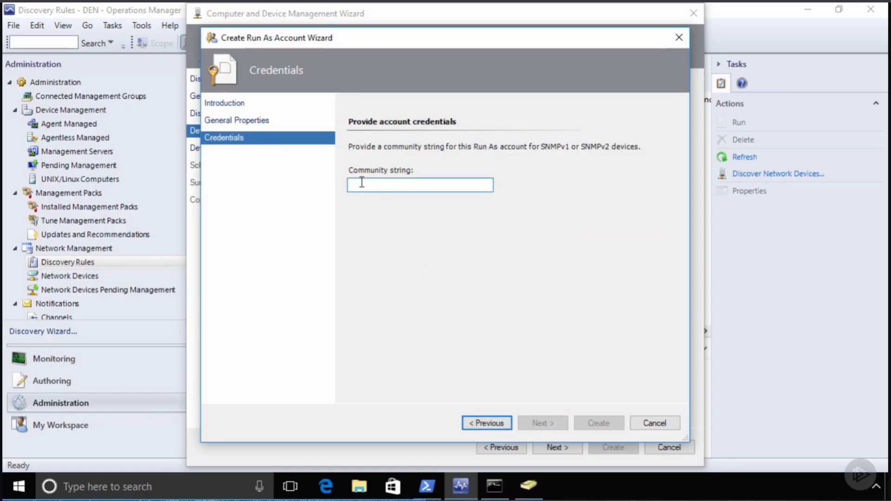
{"action": "type", "text": "public"}
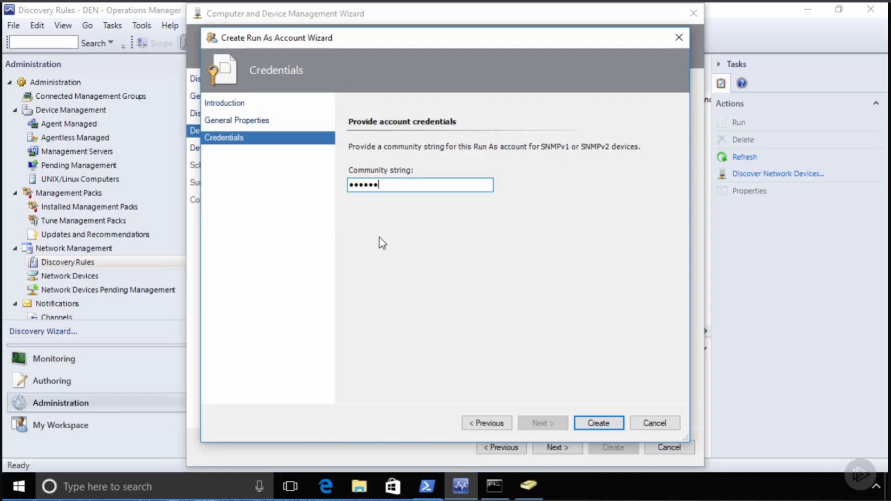
{"action": "left_click", "coordinate": [600, 423]}
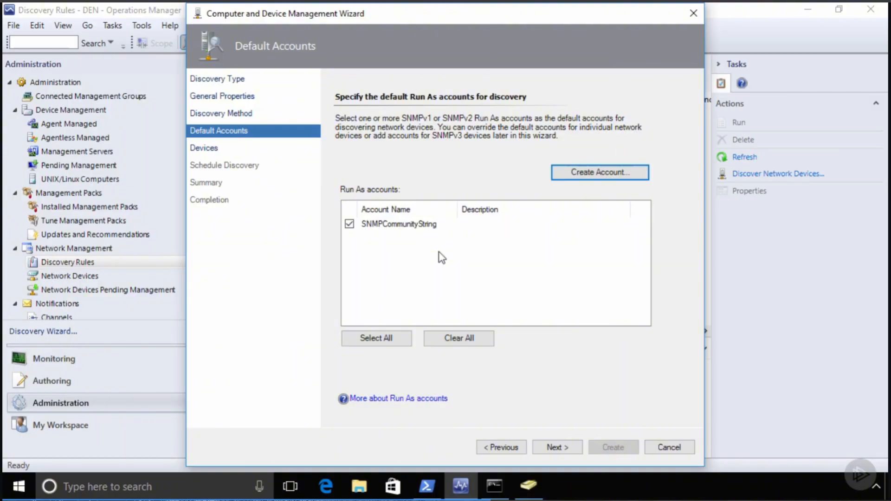
- Start adding network device 192.168.3.2 to the discovery list
{"action": "left_click", "coordinate": [556, 446]}
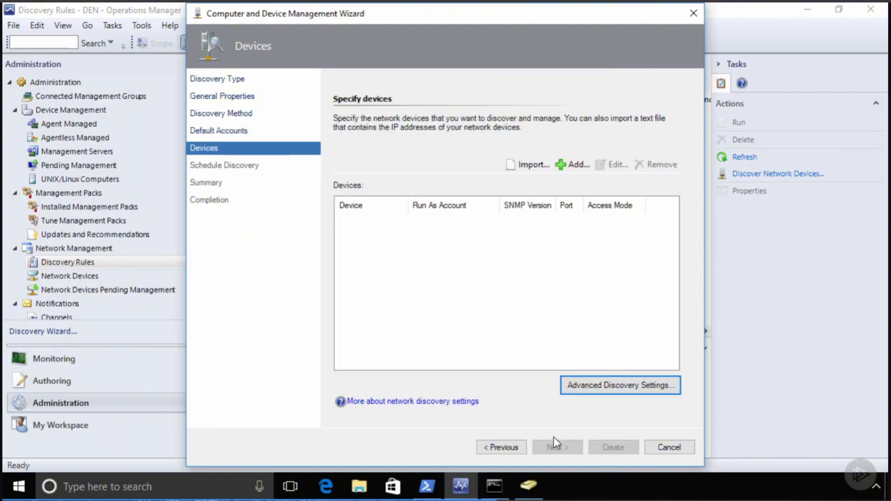
{"action": "left_click", "coordinate": [576, 164]}
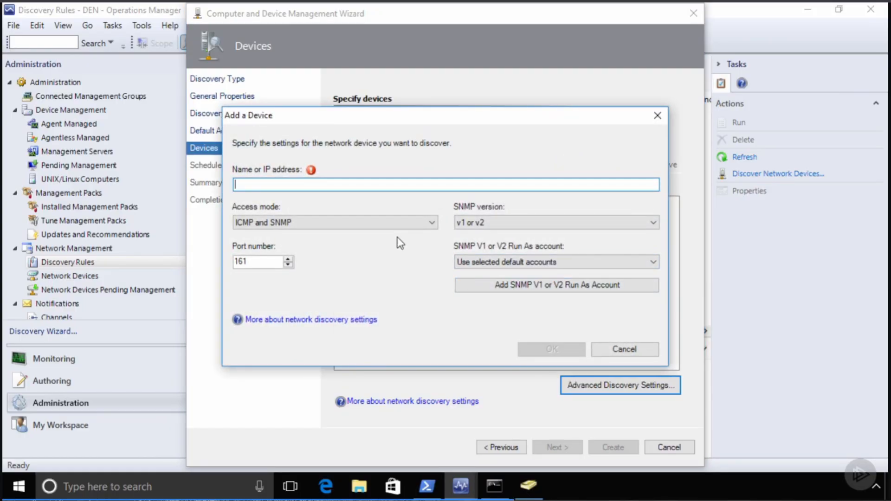
{"action": "type", "text": "1"}
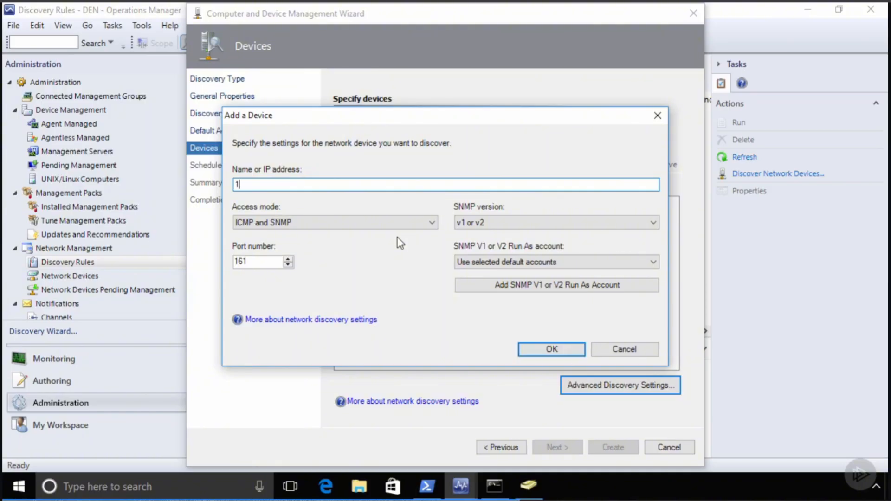
{"action": "type", "text": "92.168.3.2"}
{"action": "left_click", "coordinate": [294, 223]}
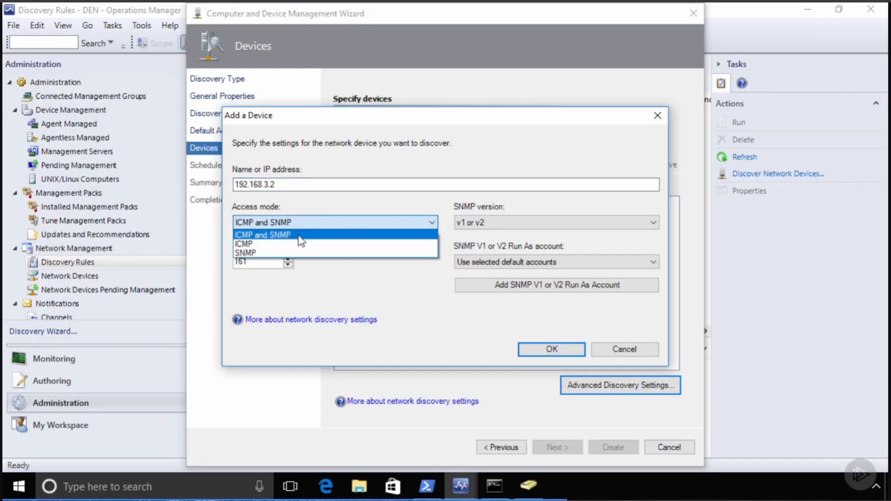
{"action": "left_click", "coordinate": [404, 306]}
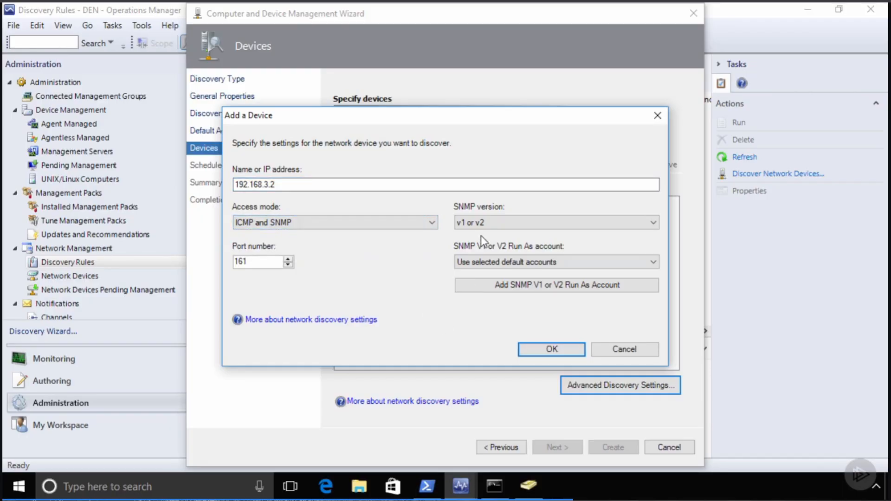
- Give 192.168.3.2 SNMP v1 or v2, the SNMPCommunityString account and ICMP access, then save it
{"action": "left_click", "coordinate": [479, 225]}
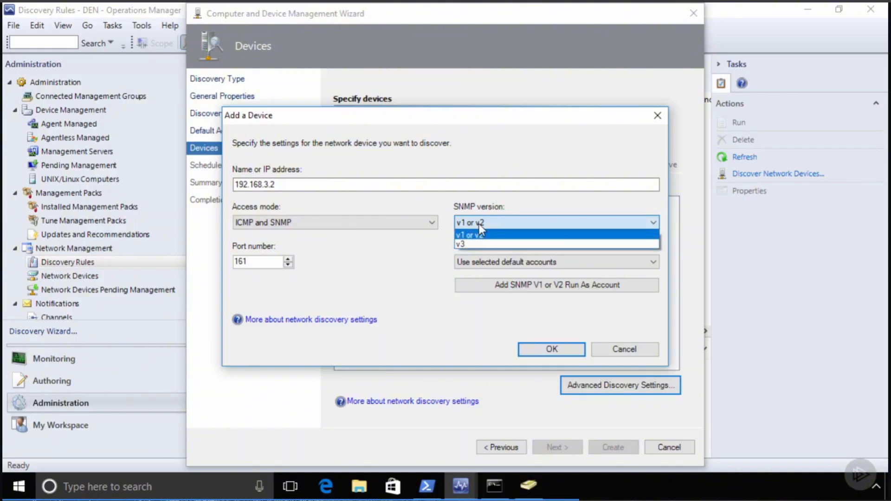
{"action": "left_click", "coordinate": [478, 244]}
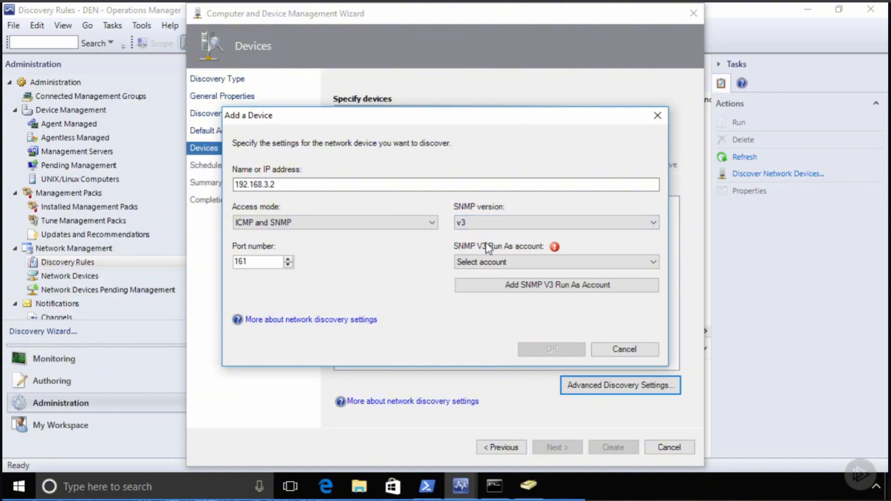
{"action": "left_click", "coordinate": [506, 262]}
{"action": "left_click", "coordinate": [505, 262]}
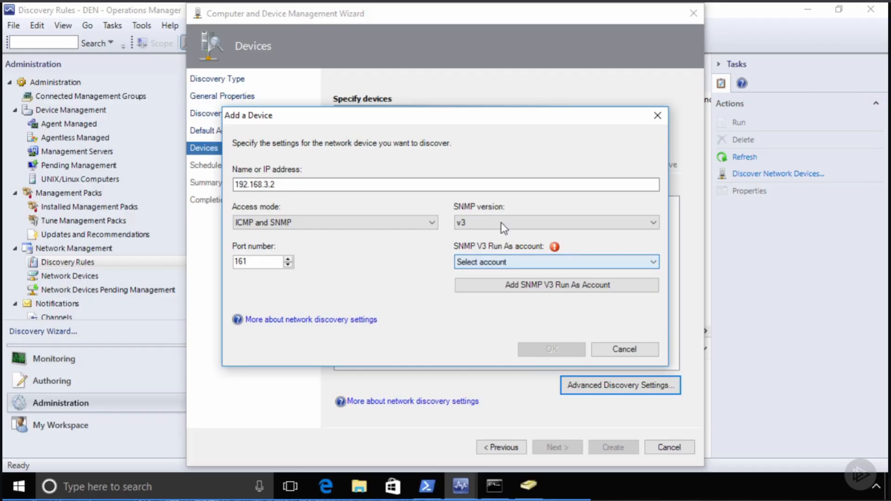
{"action": "left_click", "coordinate": [483, 223]}
{"action": "left_click", "coordinate": [478, 232]}
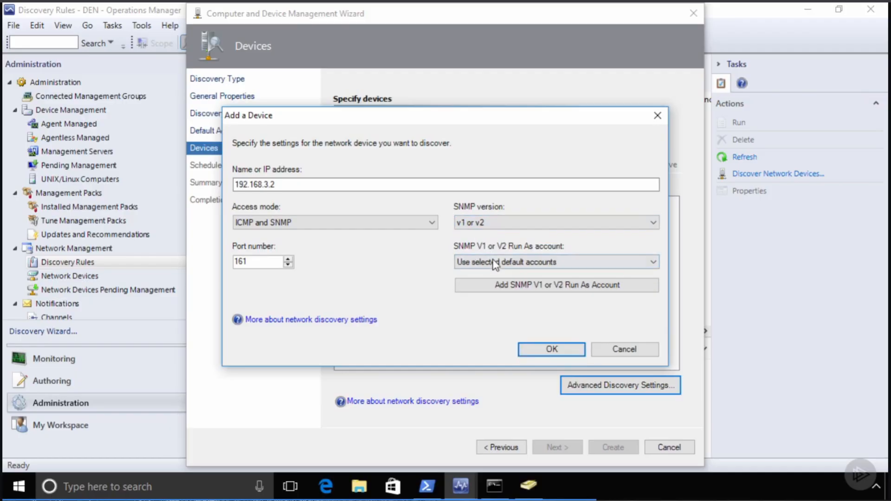
{"action": "left_click", "coordinate": [495, 263]}
{"action": "left_click", "coordinate": [493, 283]}
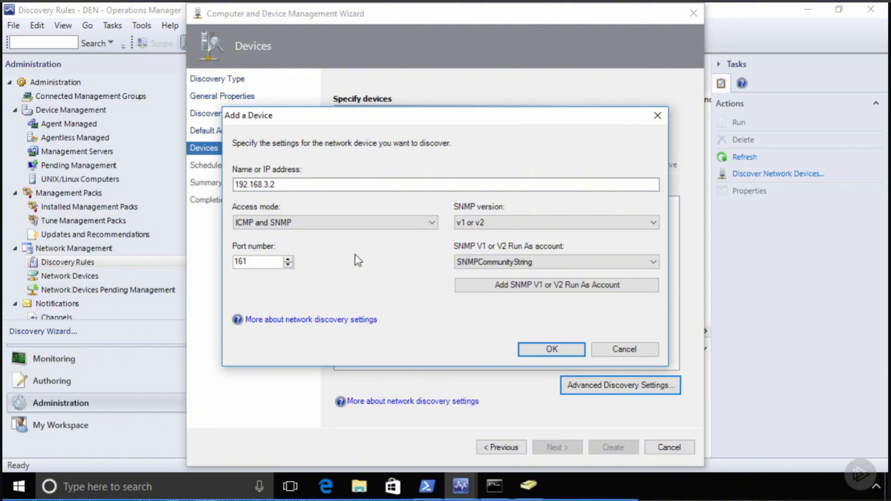
{"action": "left_click", "coordinate": [344, 225]}
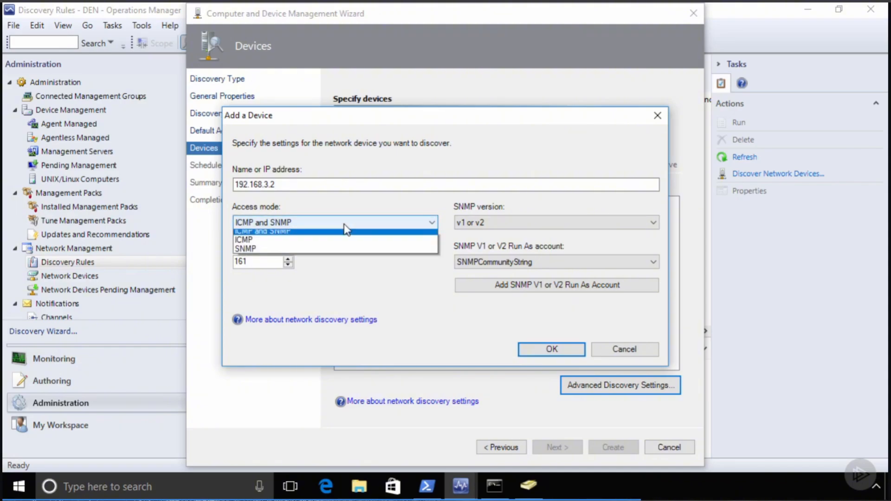
{"action": "left_click", "coordinate": [246, 245]}
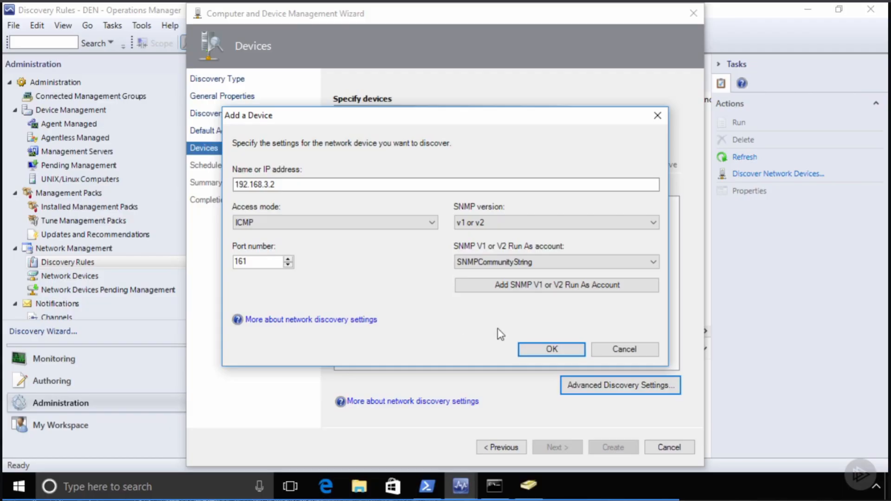
{"action": "left_click", "coordinate": [544, 350]}
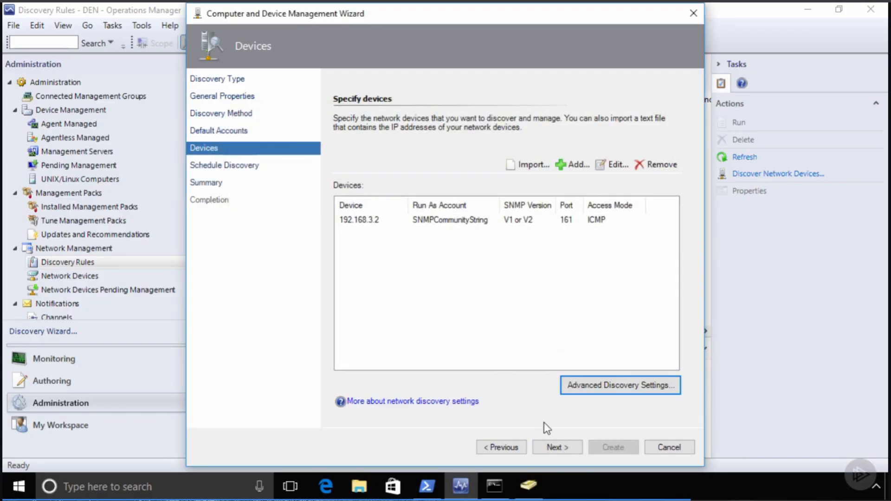
- Schedule the discovery rule to run manually and create it, distributing SNMPCommunityString to management servers
{"action": "left_click", "coordinate": [562, 447]}
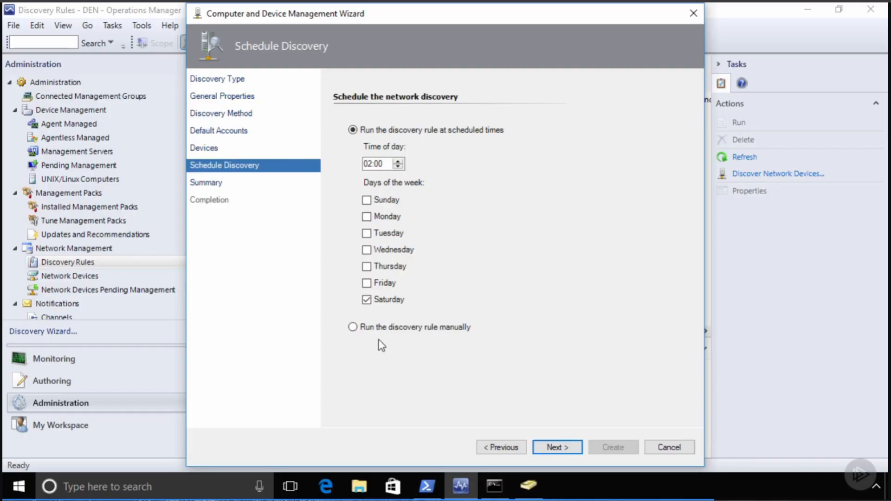
{"action": "left_click", "coordinate": [353, 327]}
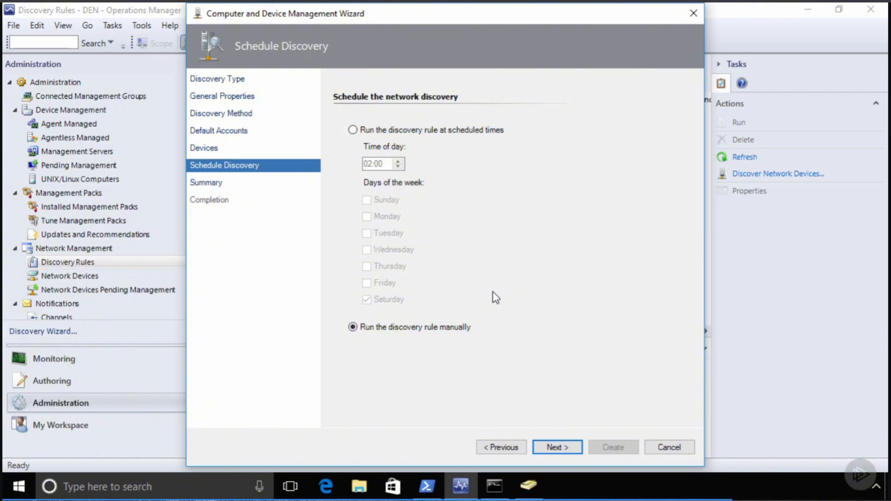
{"action": "left_click", "coordinate": [560, 448]}
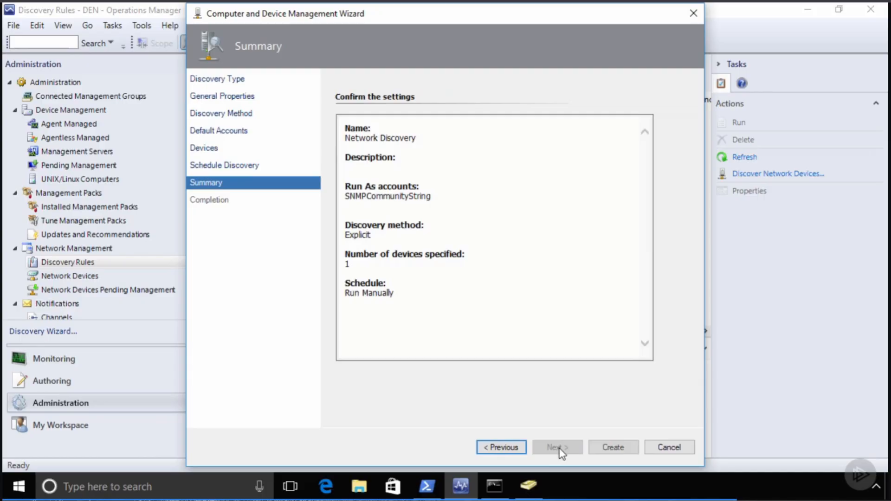
{"action": "left_click", "coordinate": [609, 449]}
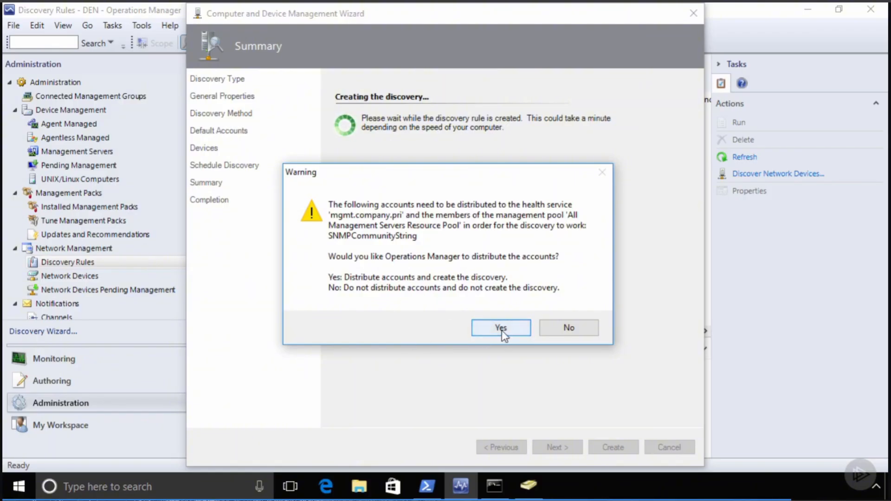
{"action": "left_click", "coordinate": [501, 328]}
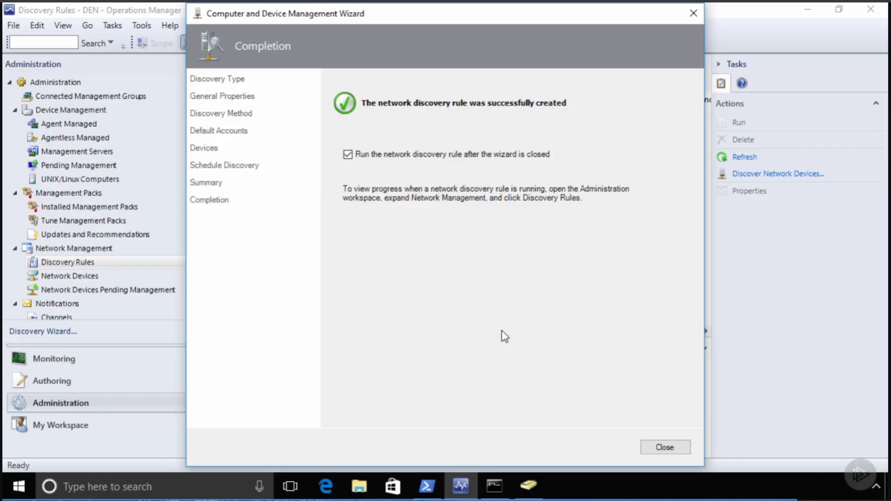
- Close the wizard and select 192.168.3.2 in the Network Devices view
{"action": "left_click", "coordinate": [665, 447]}
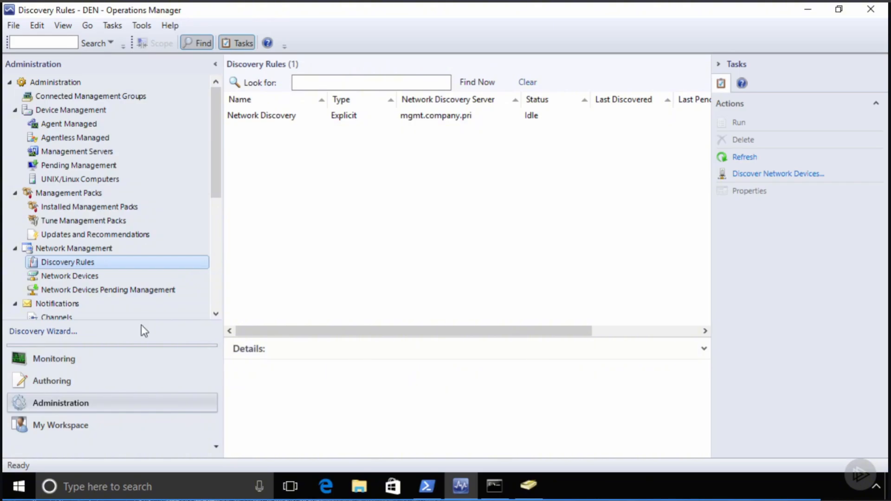
{"action": "left_click", "coordinate": [80, 277]}
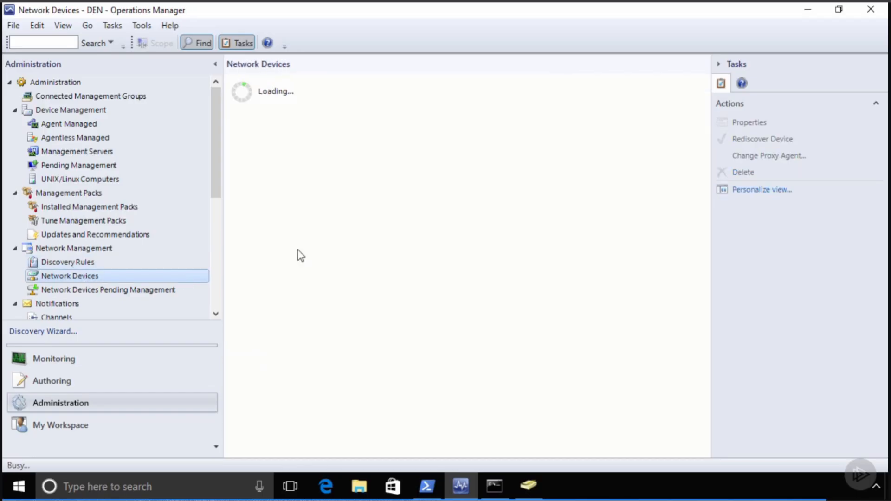
{"action": "left_click", "coordinate": [268, 134]}
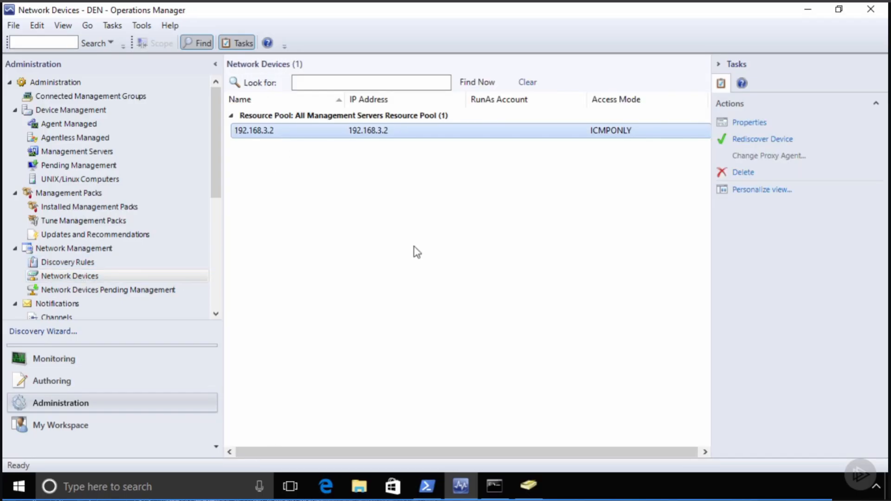
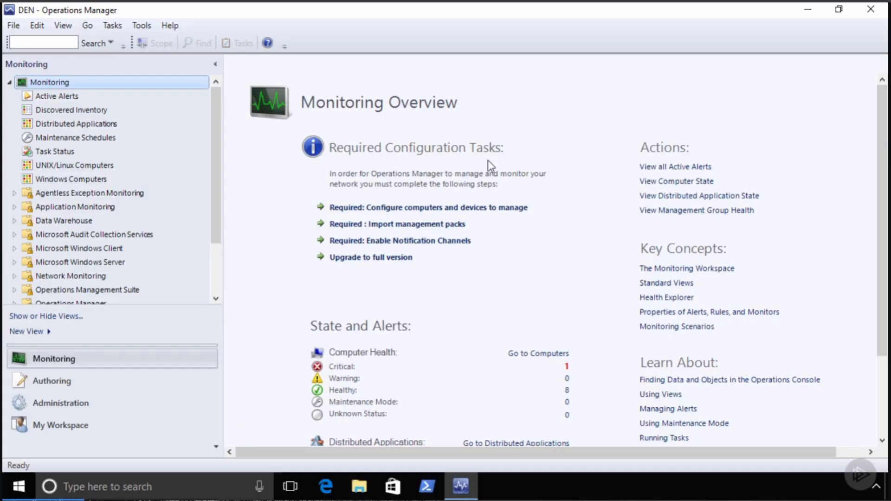
- Widen the inventory Name column, inspect mydesktop, rdcb and rdgateway, then list Distributed Applications
{"action": "left_click", "coordinate": [90, 112]}
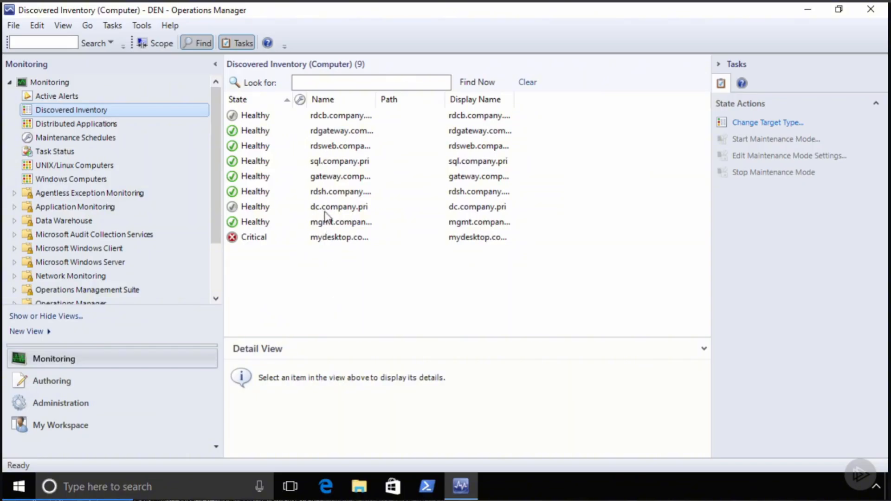
{"action": "double_click", "coordinate": [376, 100]}
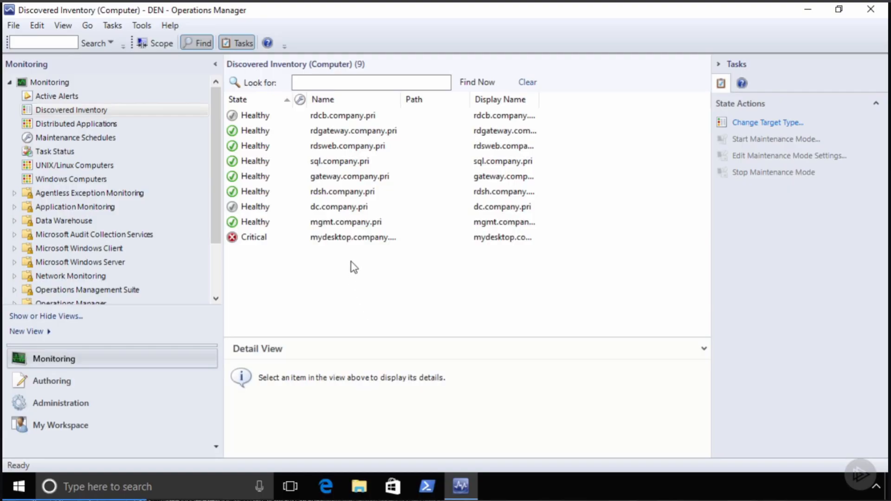
{"action": "left_click", "coordinate": [352, 240]}
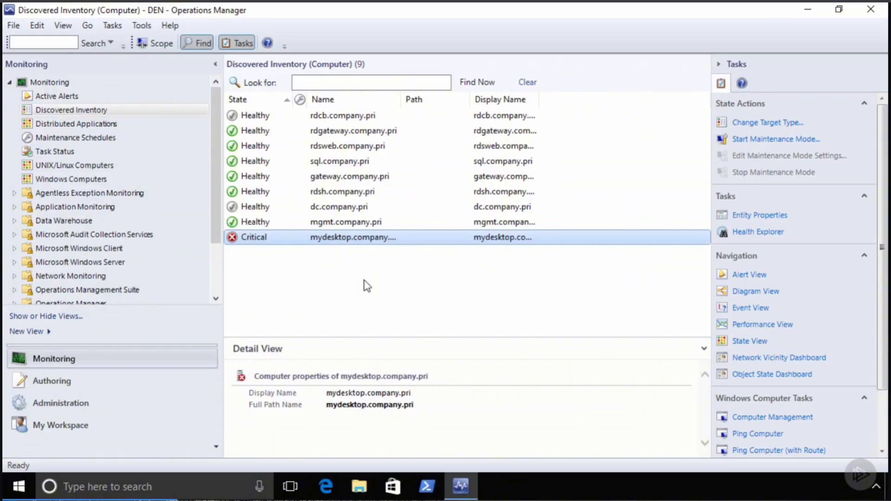
{"action": "left_click", "coordinate": [349, 119]}
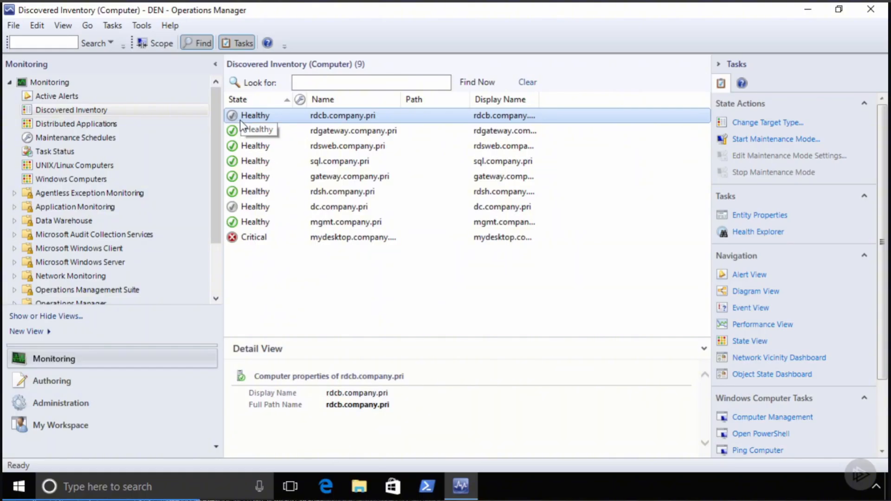
{"action": "left_click", "coordinate": [239, 132]}
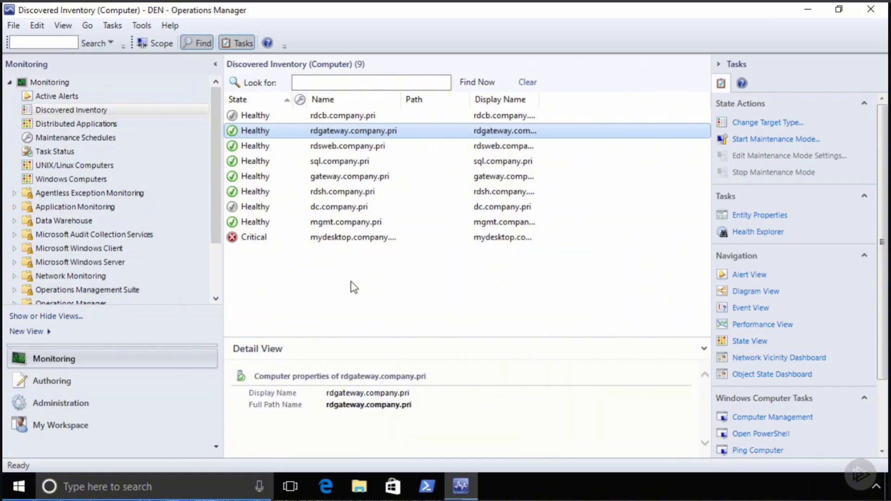
{"action": "left_click", "coordinate": [95, 126]}
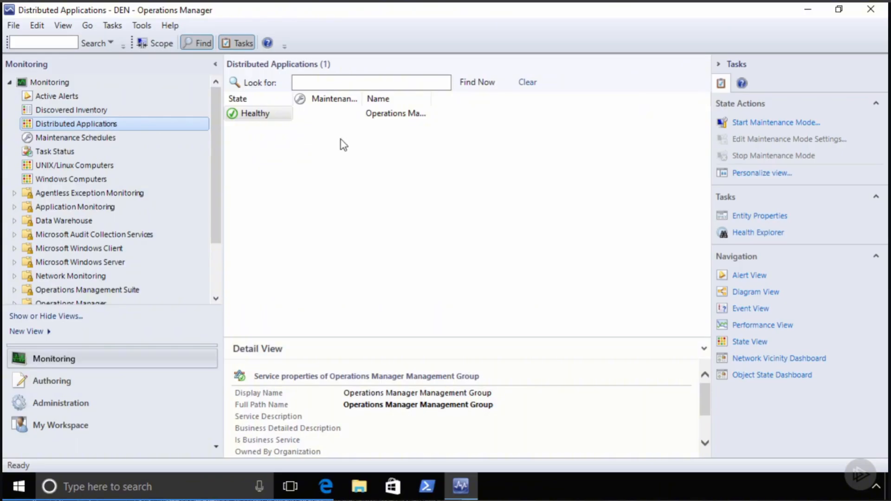
- Widen the Name column and open the State view for the Healthy Operations Manager Management Group
{"action": "double_click", "coordinate": [431, 97]}
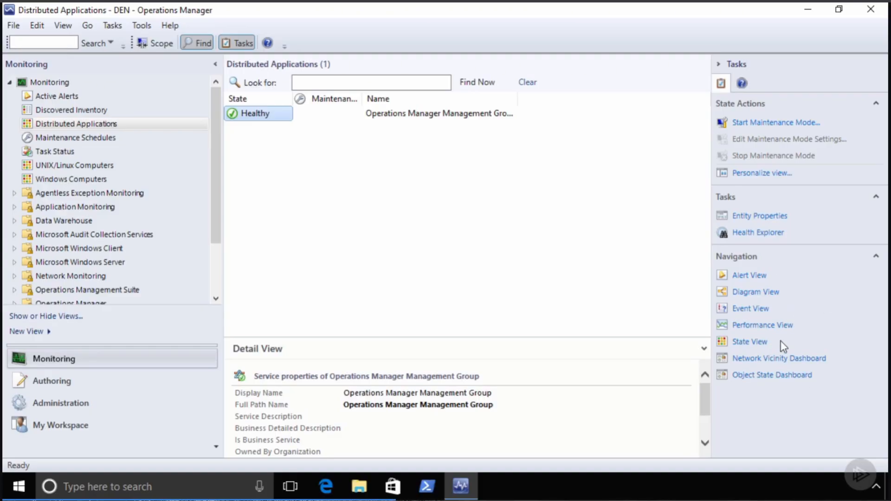
{"action": "left_click", "coordinate": [751, 343]}
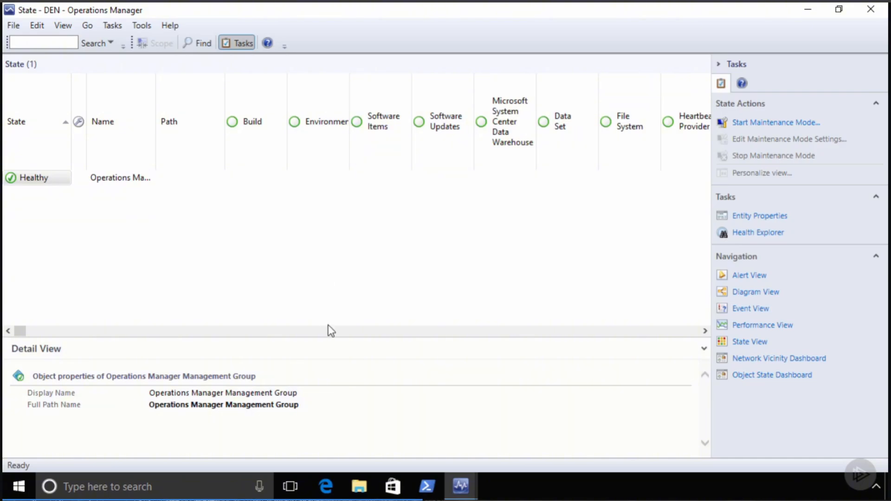
{"action": "left_click", "coordinate": [367, 331]}
{"action": "left_click", "coordinate": [367, 331]}
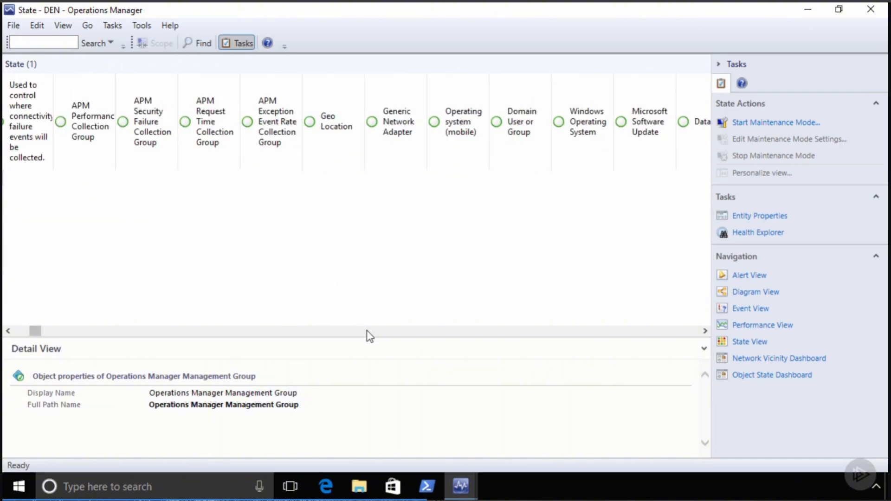
{"action": "left_click", "coordinate": [367, 331]}
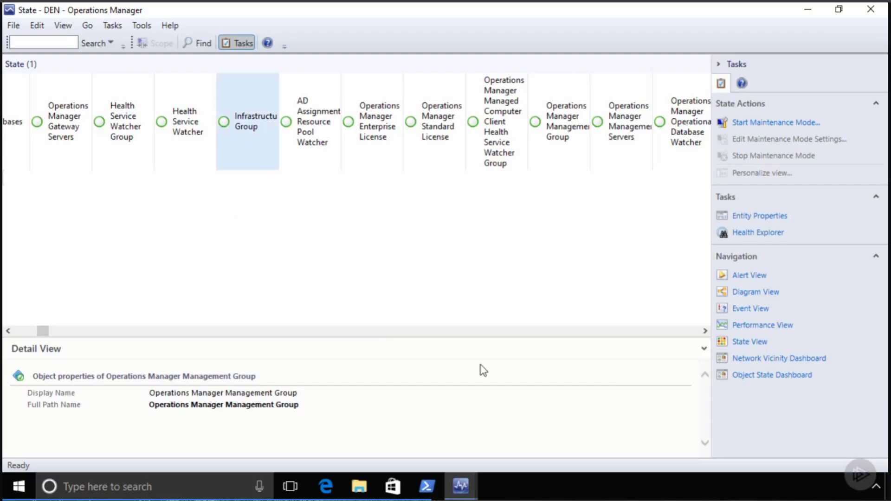
{"action": "left_click", "coordinate": [506, 331]}
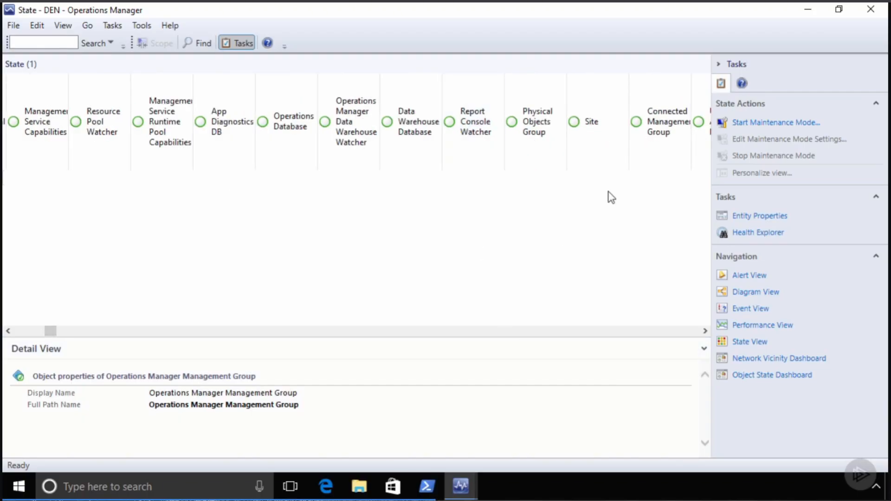
{"action": "left_click", "coordinate": [615, 331]}
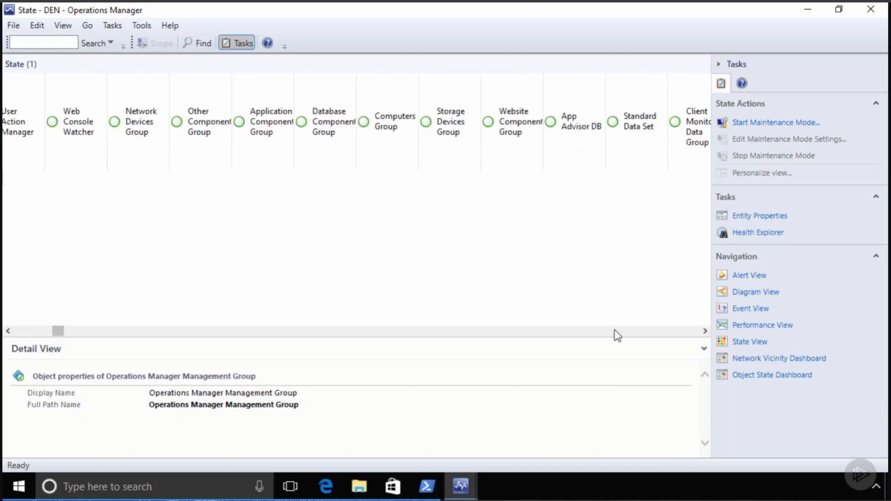
{"action": "left_click", "coordinate": [614, 331]}
{"action": "left_click", "coordinate": [615, 331]}
{"action": "left_click", "coordinate": [614, 331]}
{"action": "left_click", "coordinate": [615, 331]}
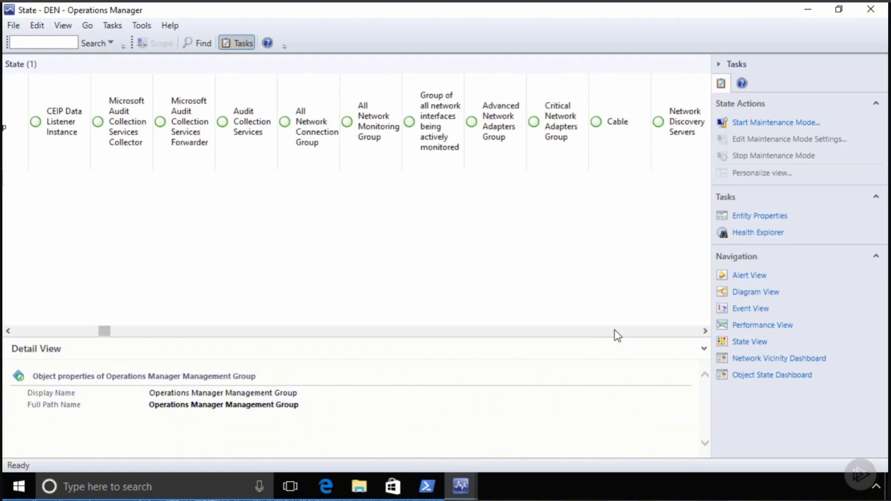
{"action": "left_click", "coordinate": [614, 331]}
{"action": "left_click_drag", "start_coordinate": [148, 337], "coordinate": [678, 340]}
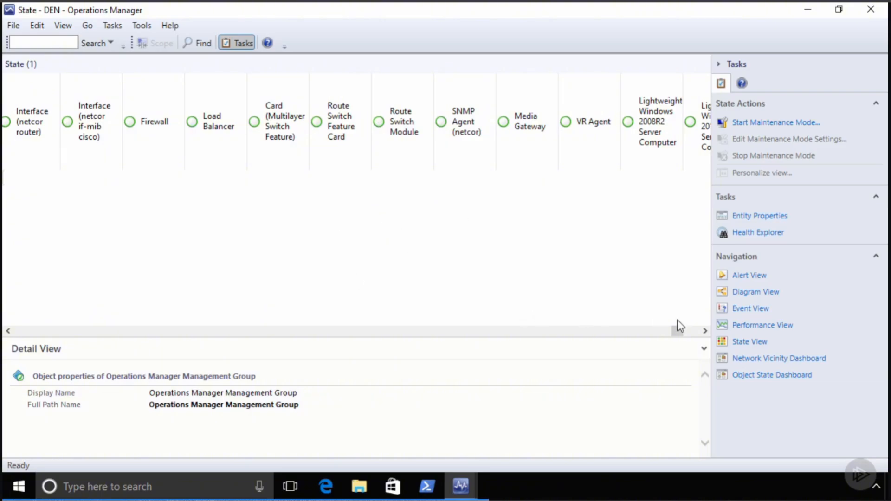
{"action": "left_click_drag", "start_coordinate": [675, 330], "coordinate": [26, 324]}
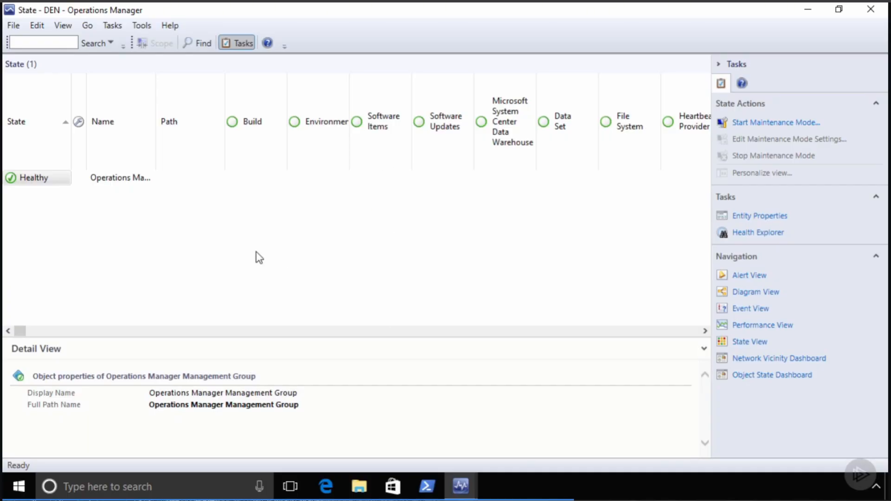
- Close the management group State window and open the State view for sql.company.pri
{"action": "left_click", "coordinate": [871, 9]}
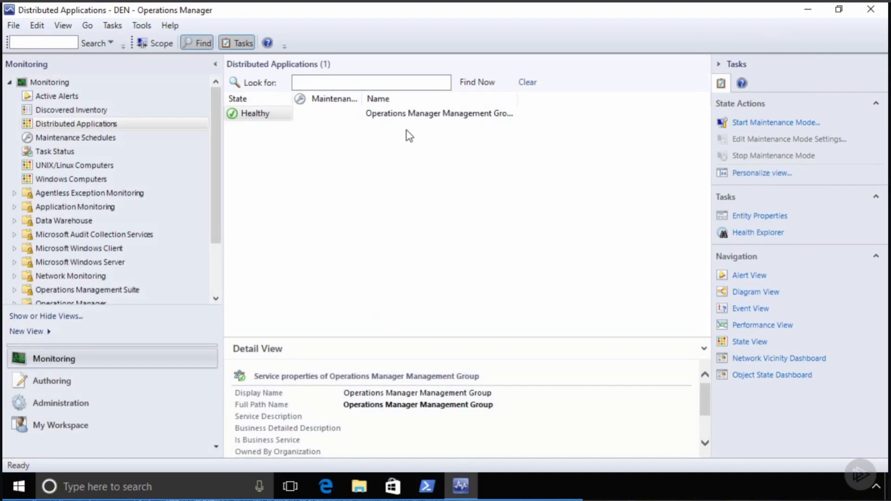
{"action": "left_click", "coordinate": [75, 110]}
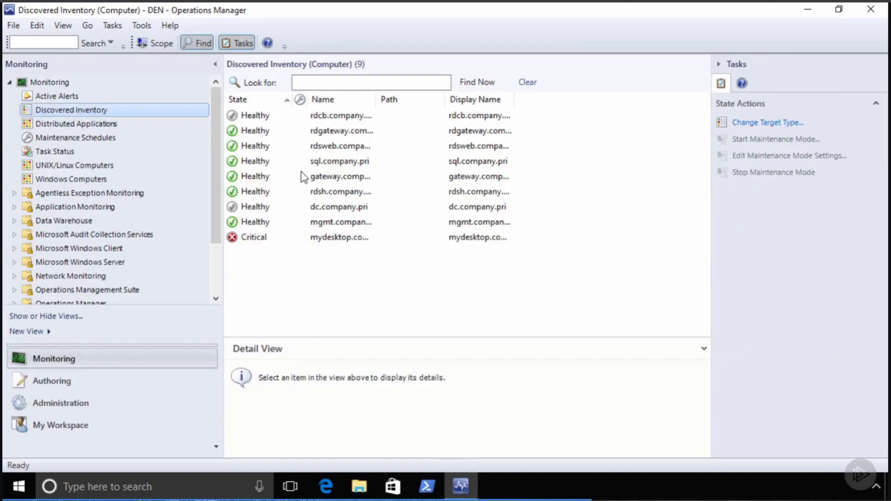
{"action": "right_click", "coordinate": [253, 161]}
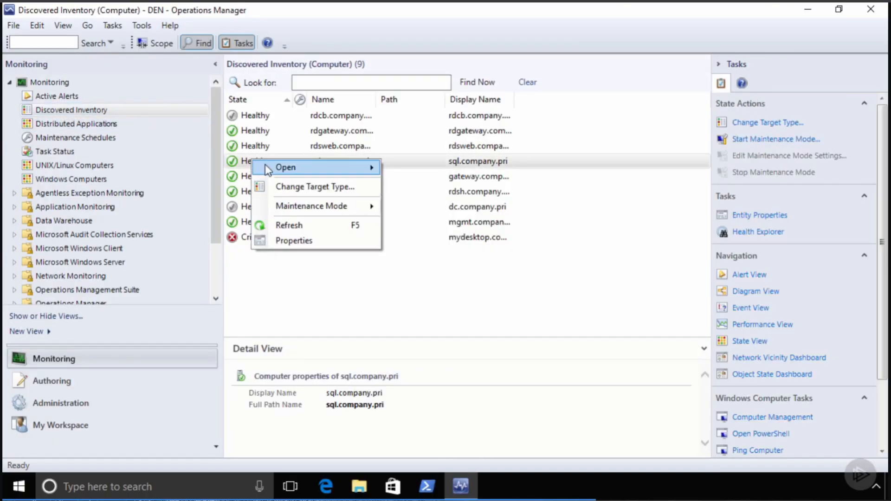
{"action": "mouse_move", "coordinate": [265, 164]}
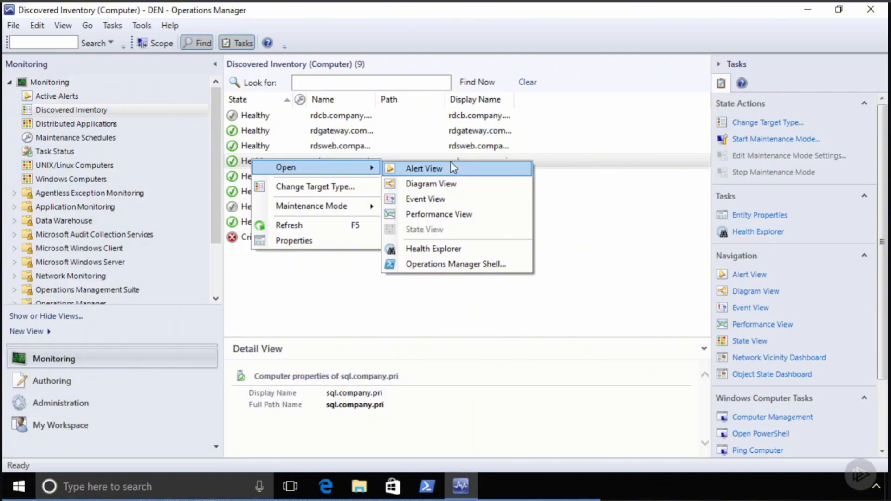
{"action": "left_click", "coordinate": [563, 307]}
{"action": "left_click", "coordinate": [742, 341]}
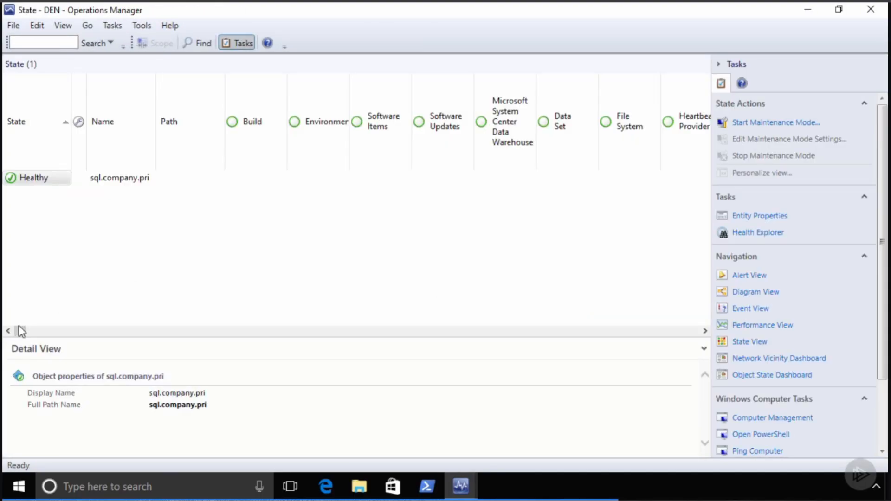
- Review sql.company.pri's health state, close it, and return to the Distributed Applications list
{"action": "mouse_move", "coordinate": [19, 331]}
{"action": "left_mouse_down"}
{"action": "mouse_move", "coordinate": [280, 333]}
{"action": "mouse_move", "coordinate": [446, 348]}
{"action": "mouse_move", "coordinate": [712, 327]}
{"action": "mouse_move", "coordinate": [477, 339]}
{"action": "mouse_move", "coordinate": [127, 322]}
{"action": "mouse_move", "coordinate": [7, 328]}
{"action": "left_mouse_up"}
{"action": "left_click", "coordinate": [872, 11]}
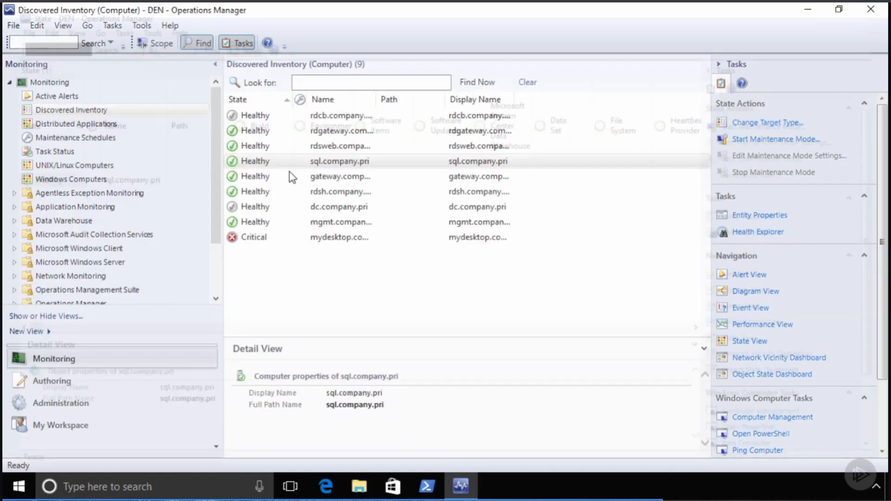
{"action": "left_click", "coordinate": [89, 127]}
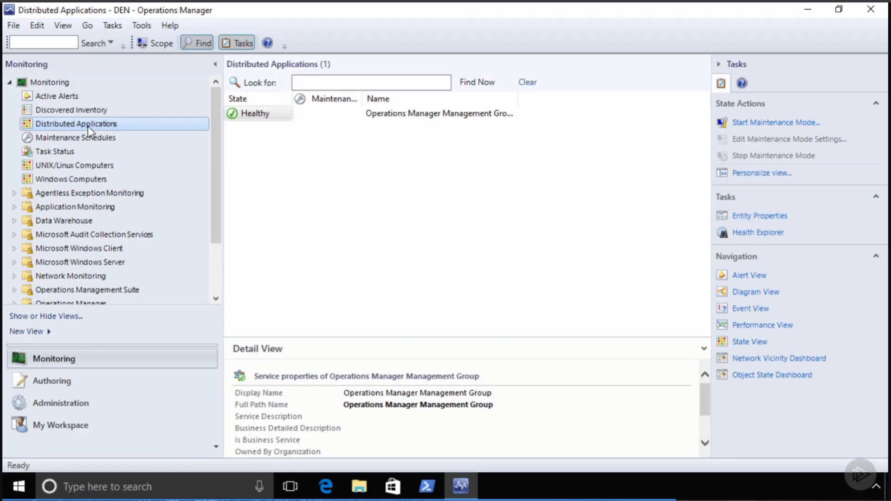
- Open the Diagram View for the Healthy Operations Manager Management Group
{"action": "left_click", "coordinate": [263, 117]}
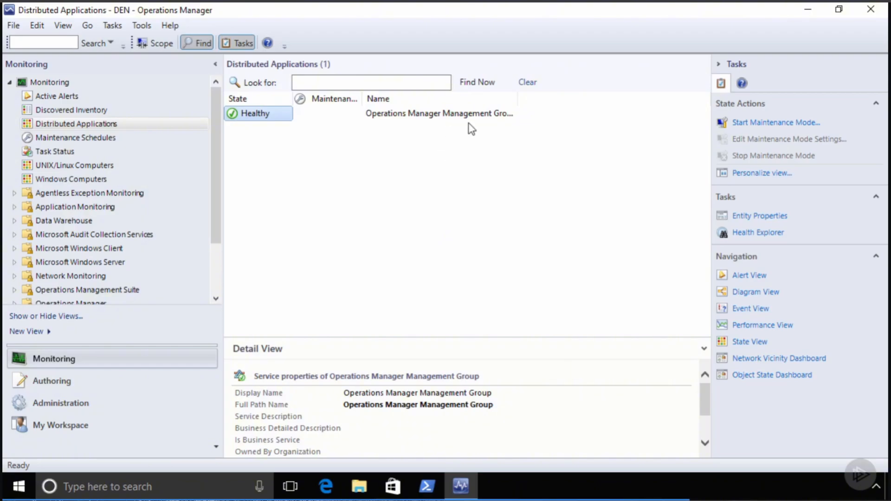
{"action": "left_click", "coordinate": [767, 297]}
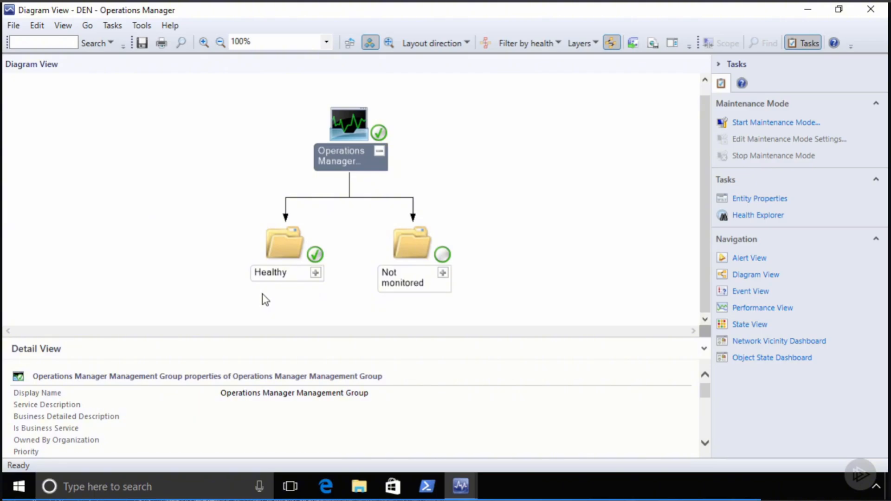
- Expand the Healthy group and inspect the All Management Servers Resource Pool and Data Access Service Group
{"action": "left_click", "coordinate": [316, 273]}
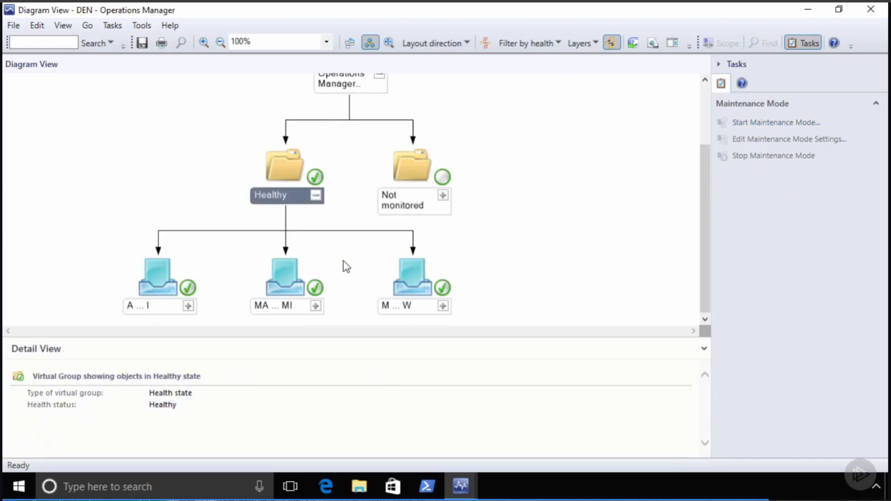
{"action": "left_click", "coordinate": [137, 307]}
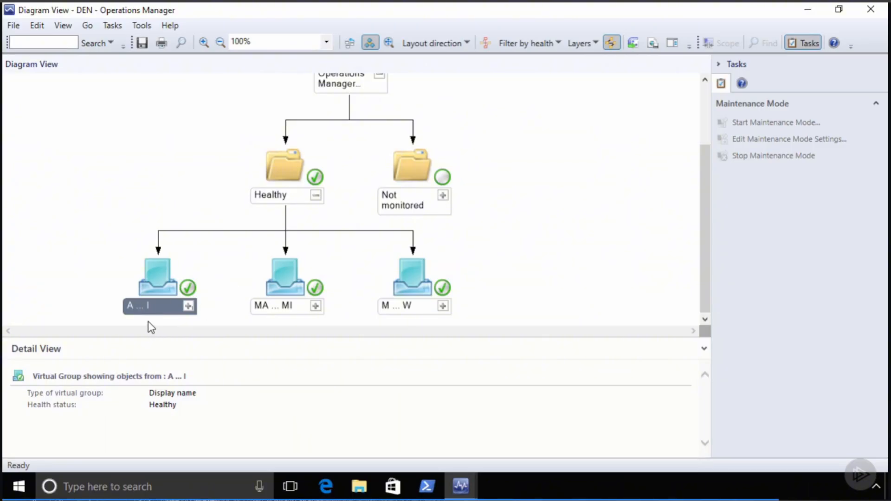
{"action": "left_click", "coordinate": [273, 308]}
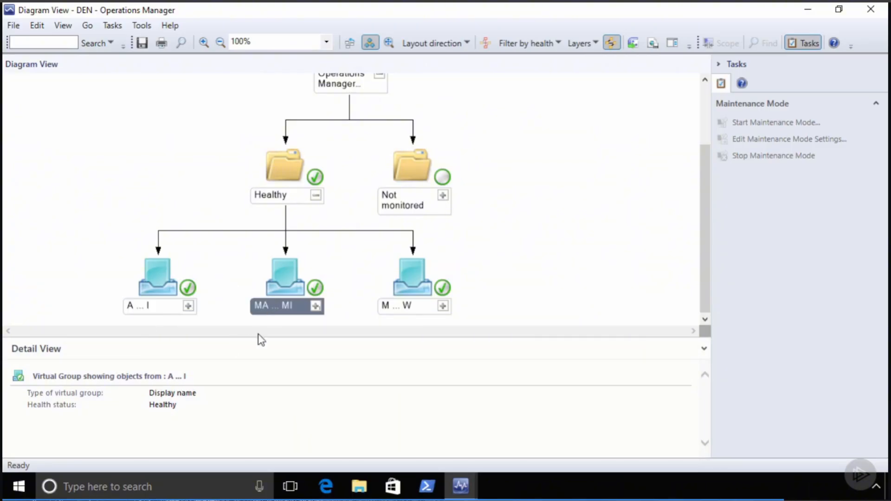
{"action": "left_click", "coordinate": [398, 310]}
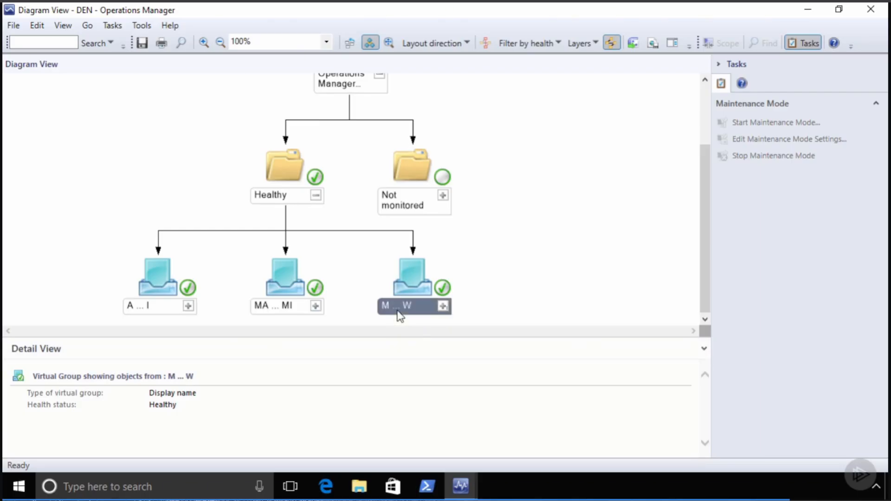
{"action": "left_click", "coordinate": [188, 306]}
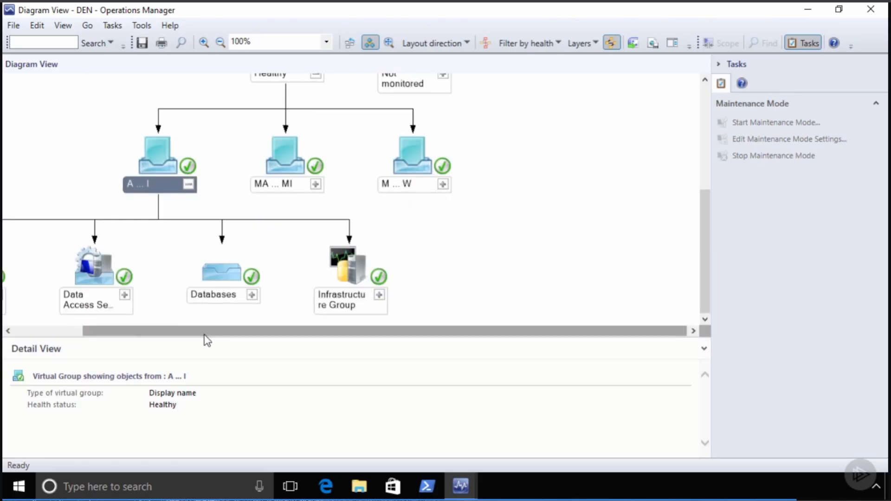
{"action": "left_click_drag", "start_coordinate": [204, 338], "coordinate": [87, 339]}
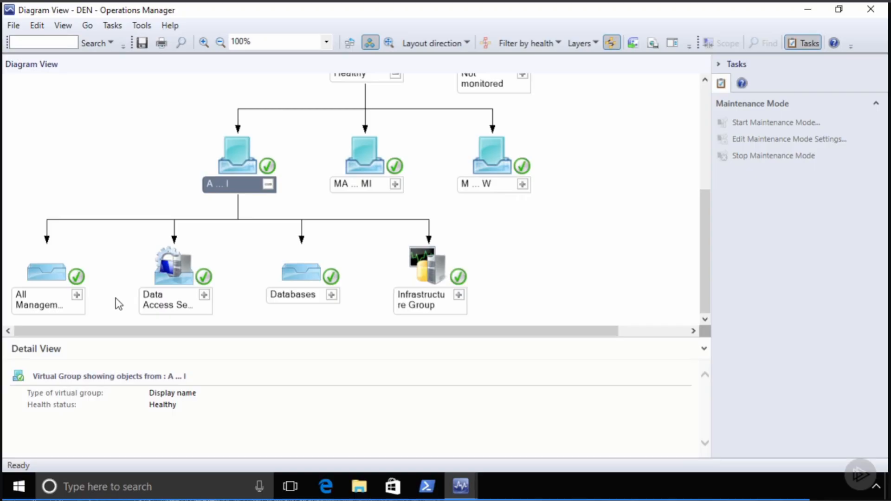
{"action": "left_click", "coordinate": [37, 307]}
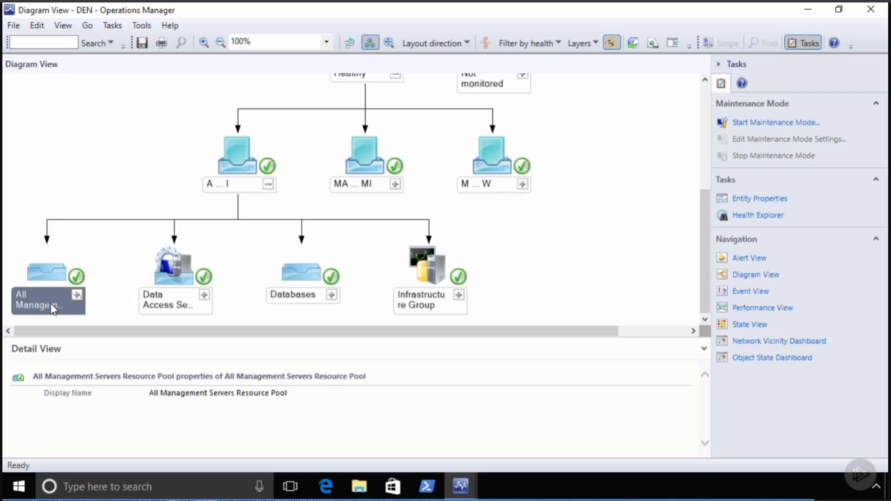
{"action": "left_click", "coordinate": [170, 307]}
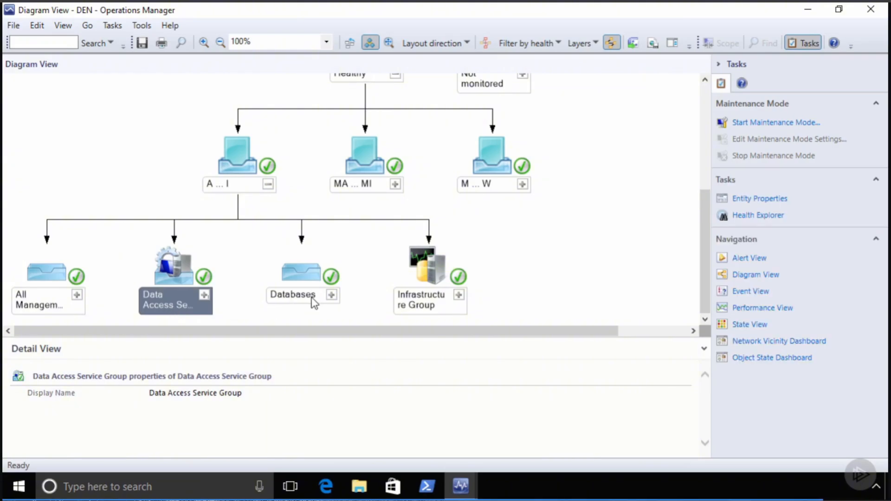
- Expand Databases, Data Warehouse and Operations Database, then inspect the resource pool DB Watcher
{"action": "left_click", "coordinate": [331, 296]}
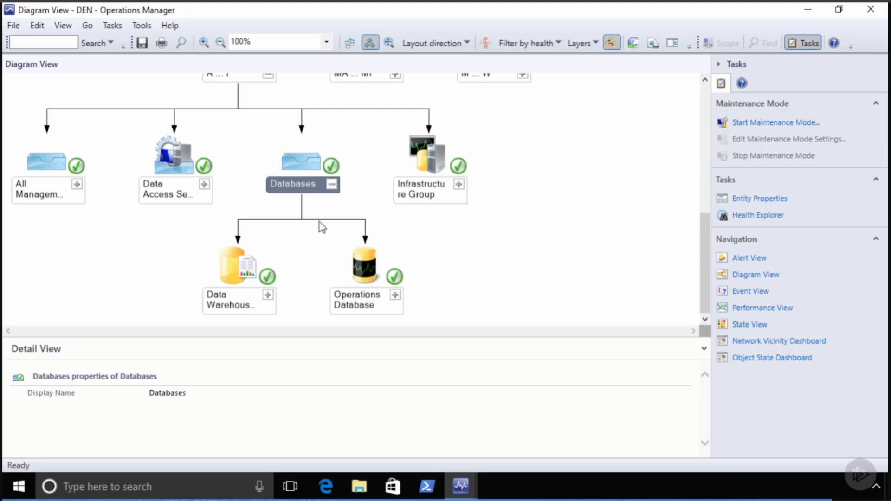
{"action": "left_click", "coordinate": [268, 295]}
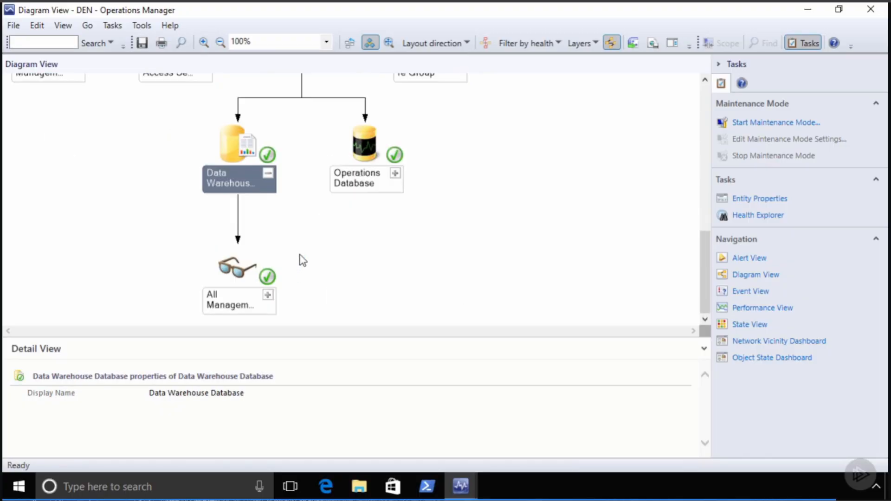
{"action": "left_click", "coordinate": [396, 174]}
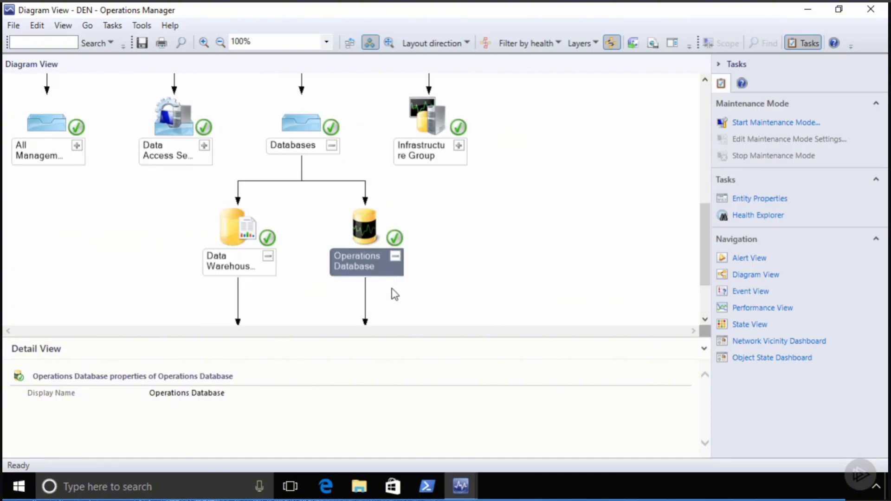
{"action": "left_click", "coordinate": [397, 298]}
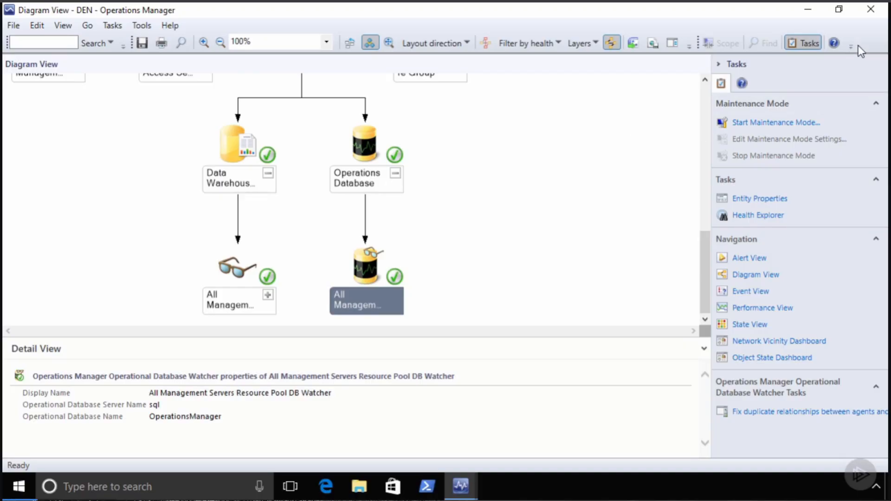
- Close the Diagram View window and show the Discovered Inventory computer list
{"action": "left_click", "coordinate": [871, 9]}
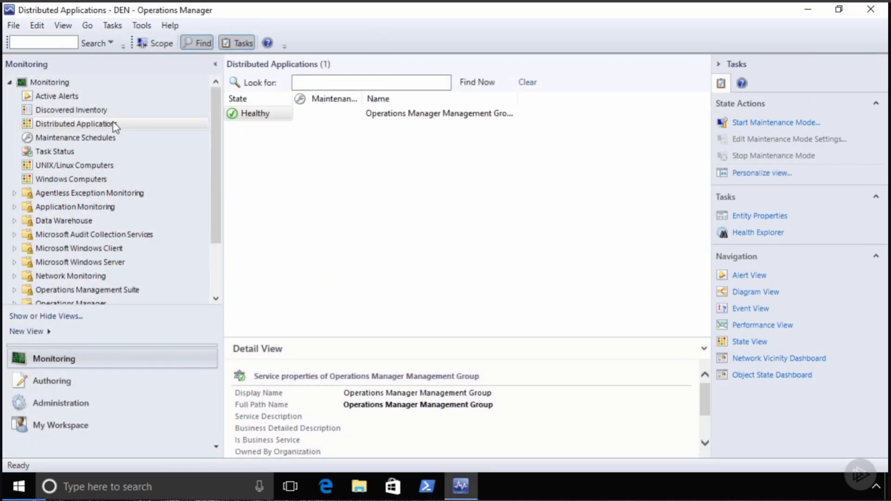
{"action": "left_click", "coordinate": [92, 111]}
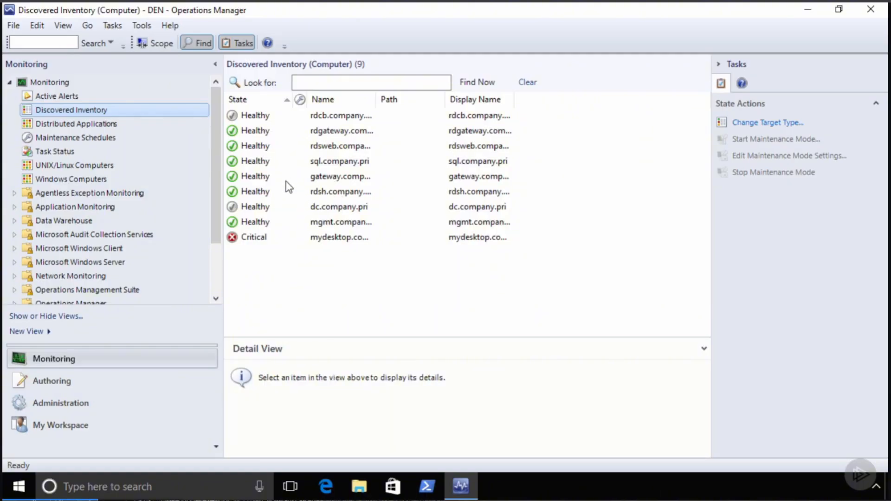
- Open the Health Explorer for rdsh.company.pri and show all monitors, not only unhealthy ones
{"action": "left_click", "coordinate": [250, 191]}
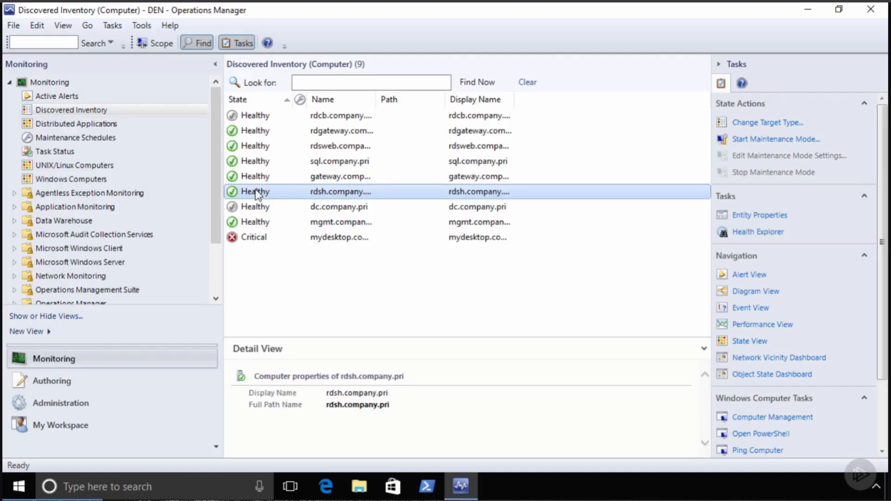
{"action": "right_click", "coordinate": [256, 189]}
{"action": "mouse_move", "coordinate": [370, 199]}
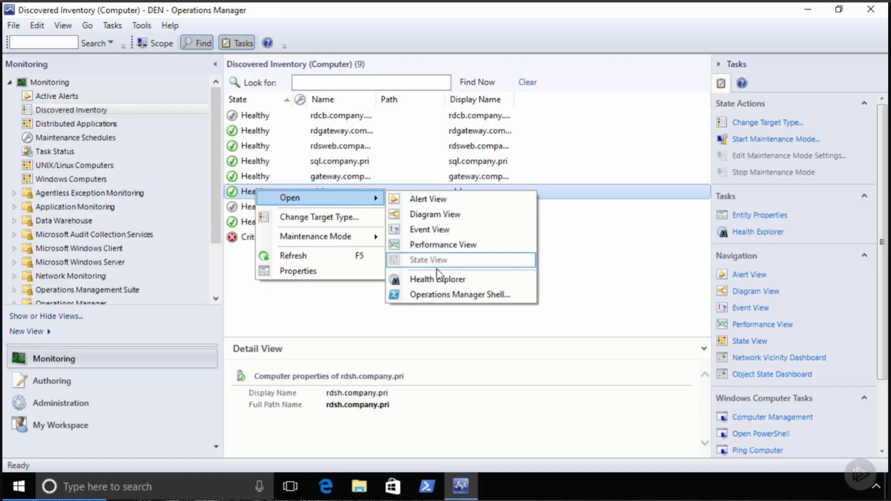
{"action": "left_click", "coordinate": [441, 280]}
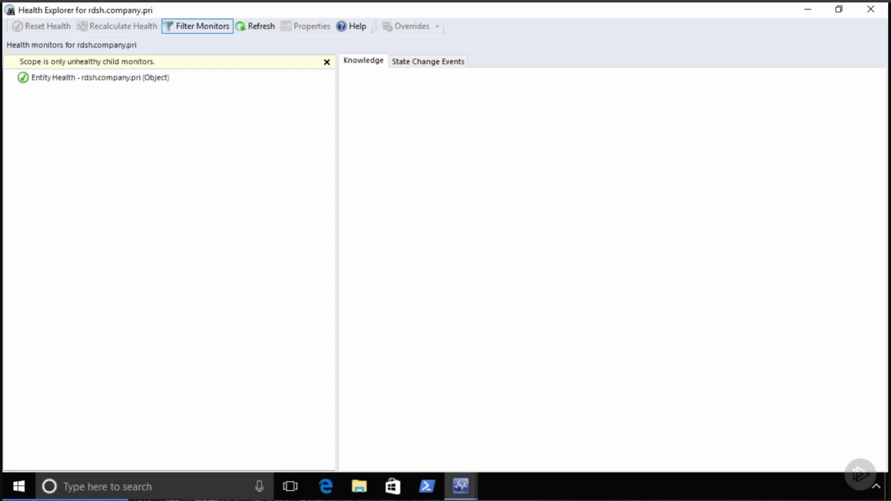
{"action": "left_click", "coordinate": [197, 27]}
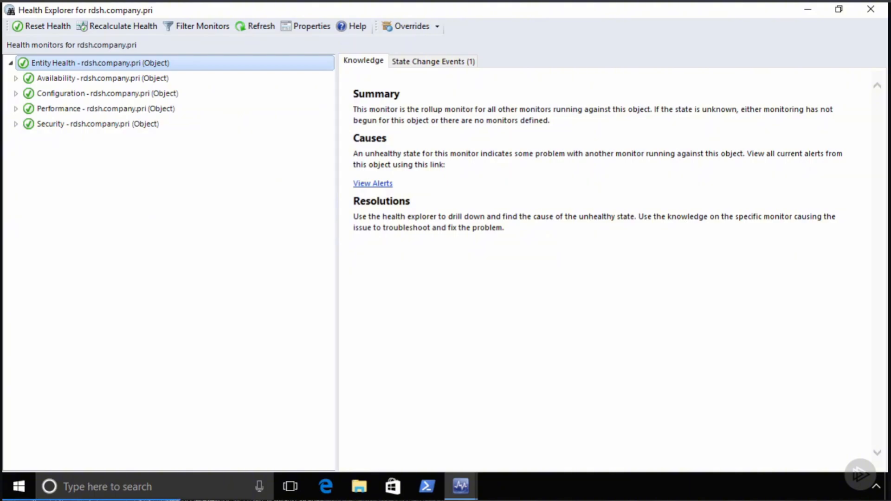
- Read the knowledge for the Audit Collection Forwarder, Network Monitoring Timeouts and WMI service monitors
{"action": "left_click", "coordinate": [16, 78]}
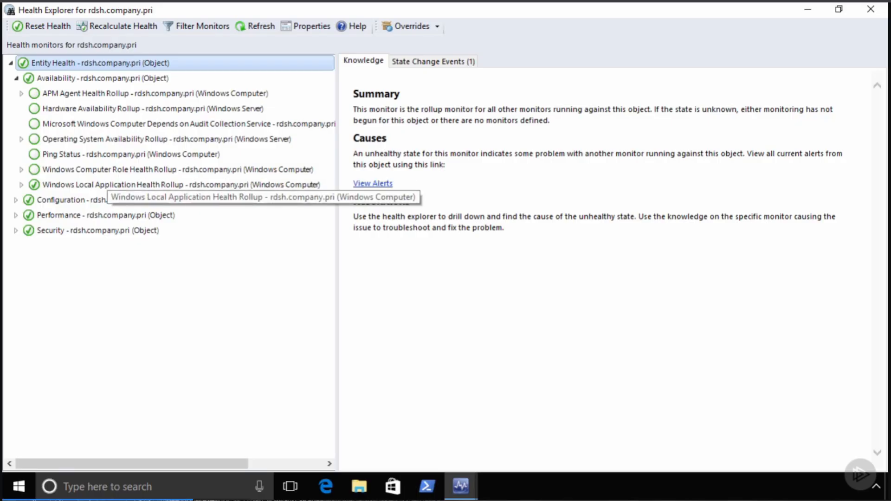
{"action": "left_click", "coordinate": [21, 185]}
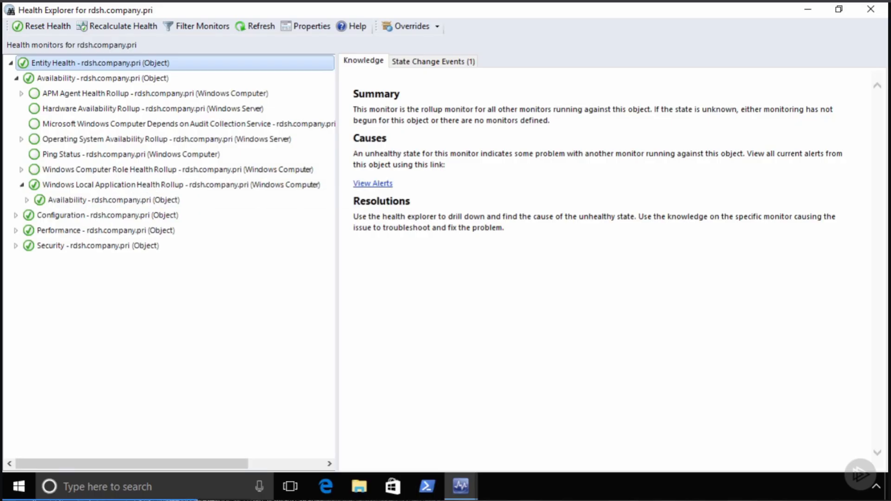
{"action": "left_click", "coordinate": [27, 200]}
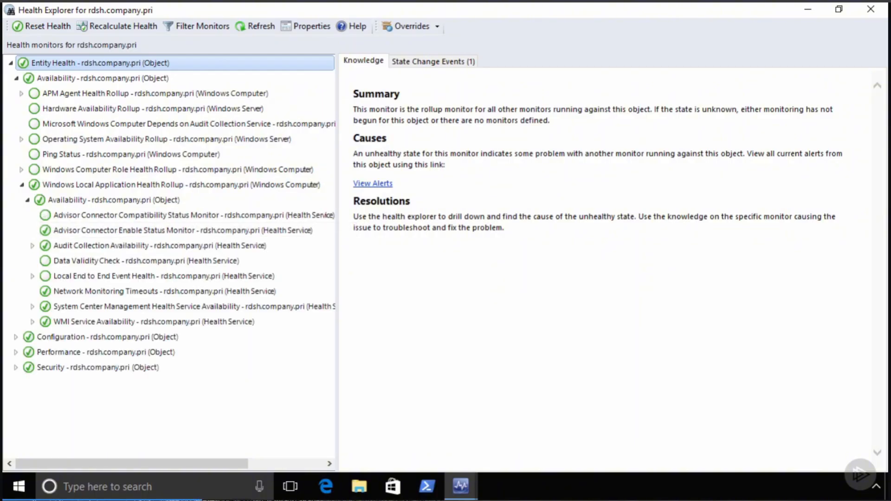
{"action": "left_click", "coordinate": [32, 245]}
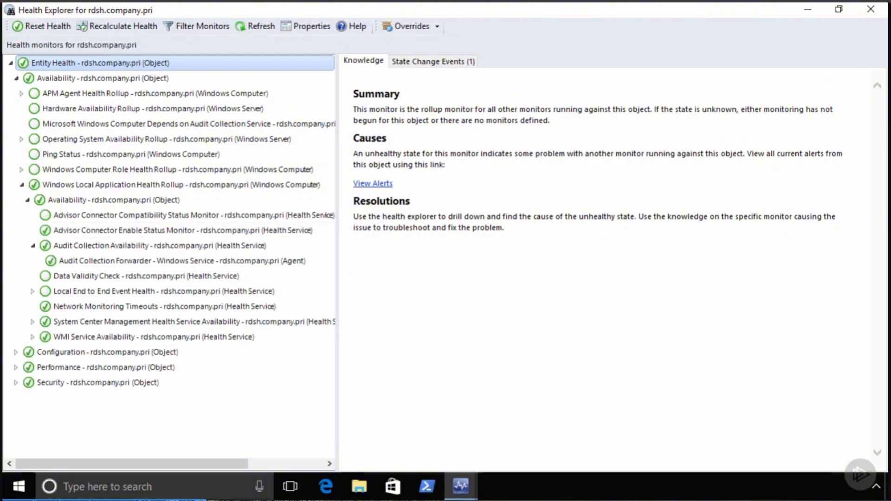
{"action": "left_click", "coordinate": [182, 261]}
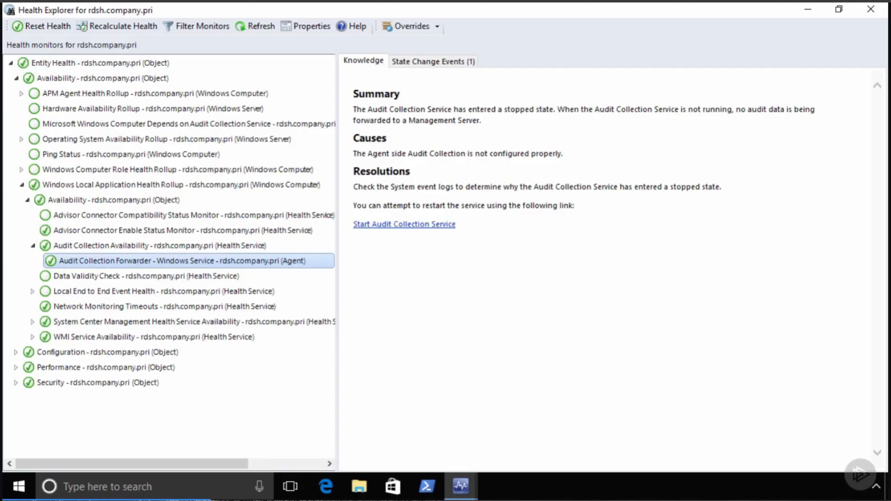
{"action": "left_click", "coordinate": [165, 307]}
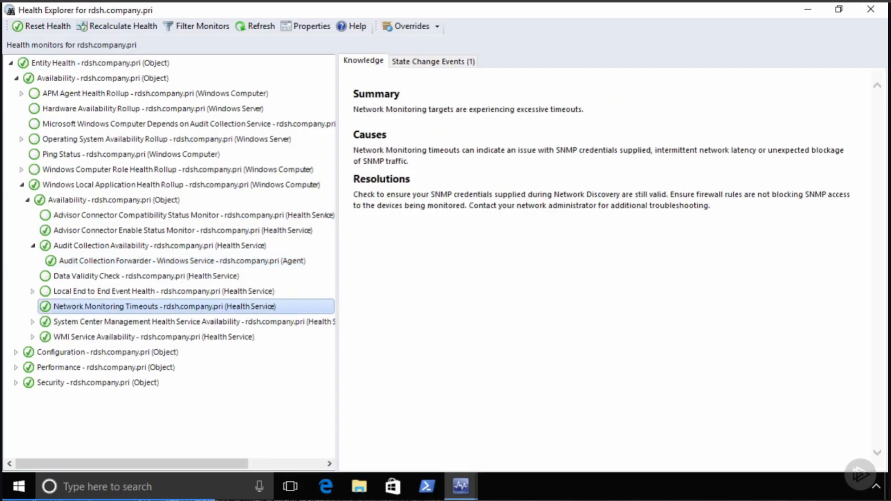
{"action": "left_click", "coordinate": [33, 337]}
{"action": "left_click", "coordinate": [185, 352]}
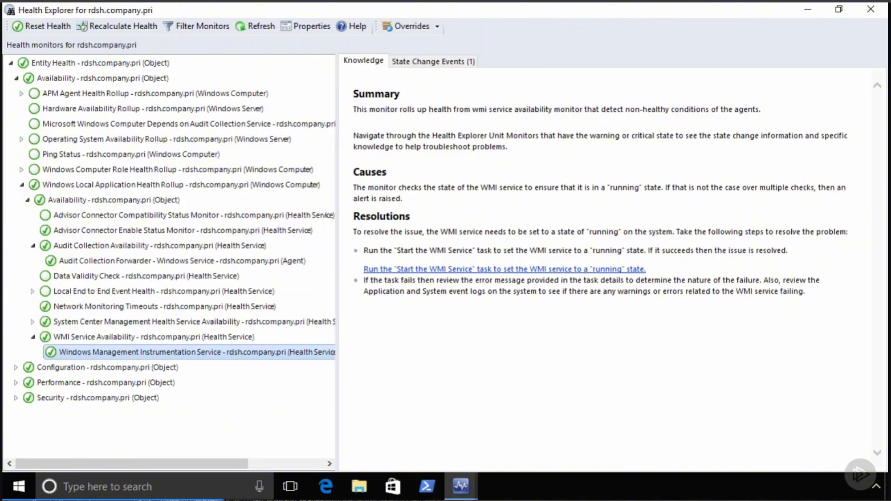
- Read the Configuration monitors' Data Validity Check knowledge, then close the Health Explorer
{"action": "left_click", "coordinate": [15, 367]}
{"action": "scroll", "coordinate": [167, 259], "scroll_direction": "down", "scroll_amount": 1}
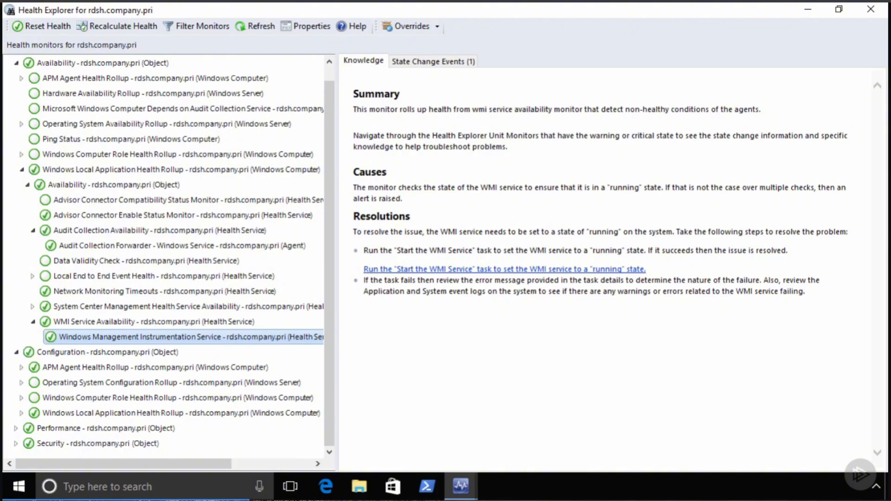
{"action": "left_click", "coordinate": [146, 261]}
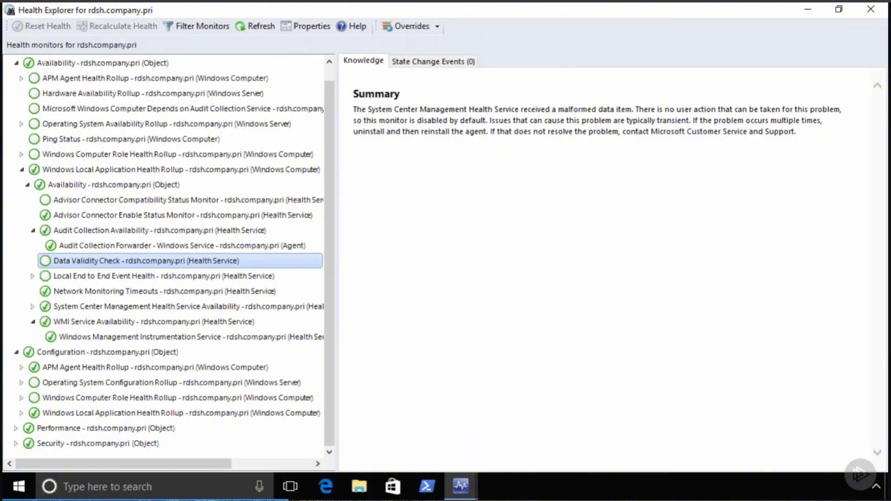
{"action": "left_click", "coordinate": [871, 10]}
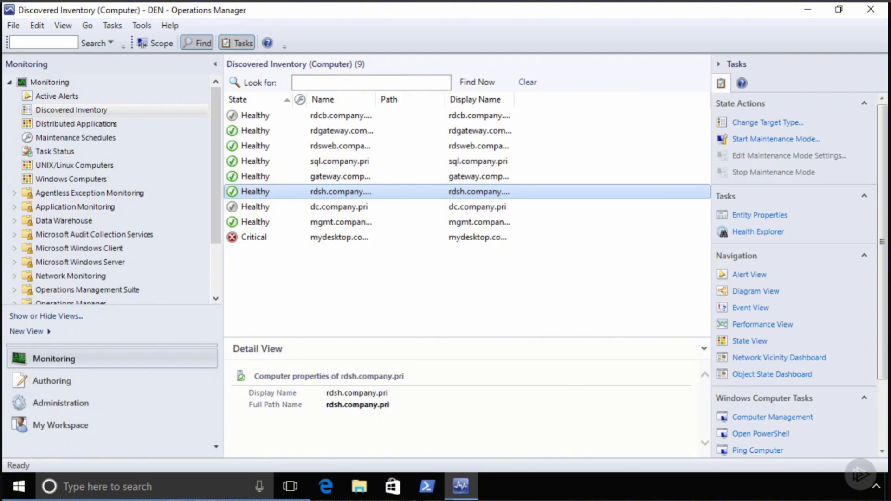
- Open the Health Explorer for the Critical mydesktop.company.pri computer
{"action": "left_click", "coordinate": [339, 237]}
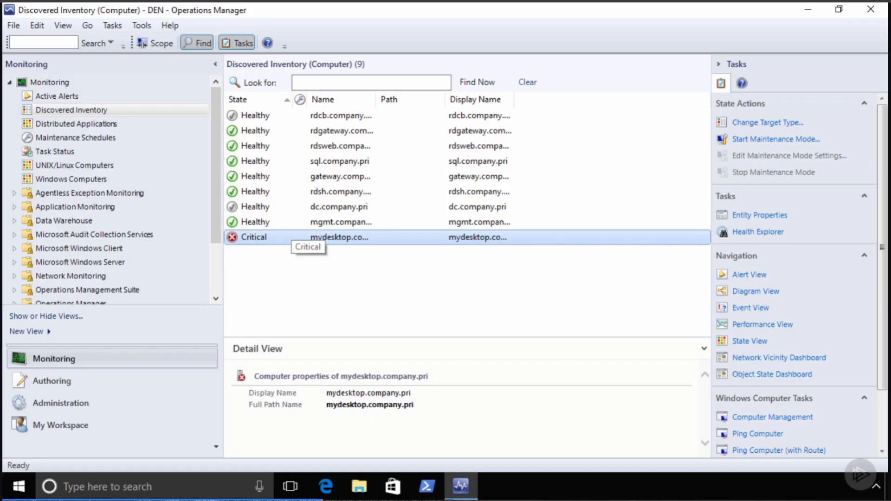
{"action": "right_click", "coordinate": [248, 240]}
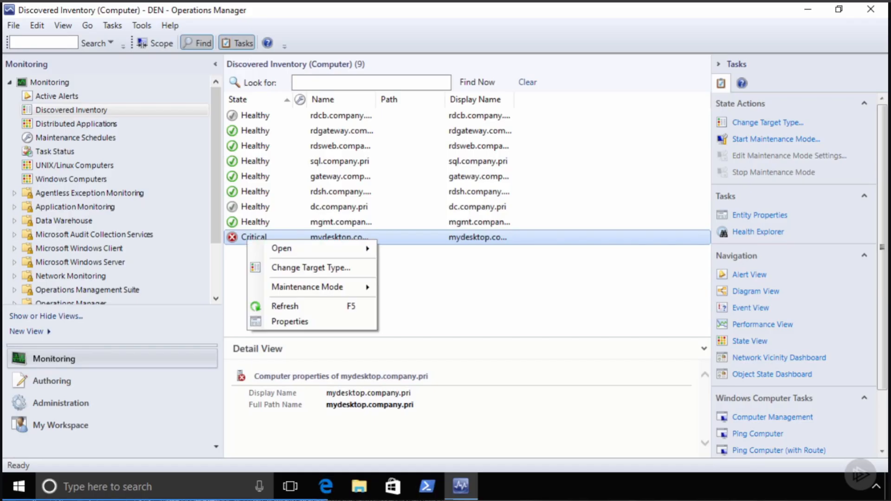
{"action": "mouse_move", "coordinate": [302, 248]}
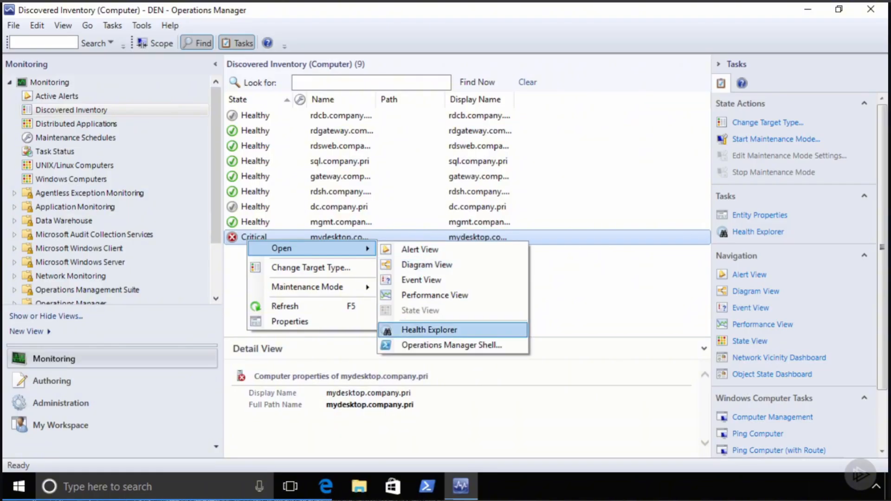
{"action": "left_click", "coordinate": [429, 329]}
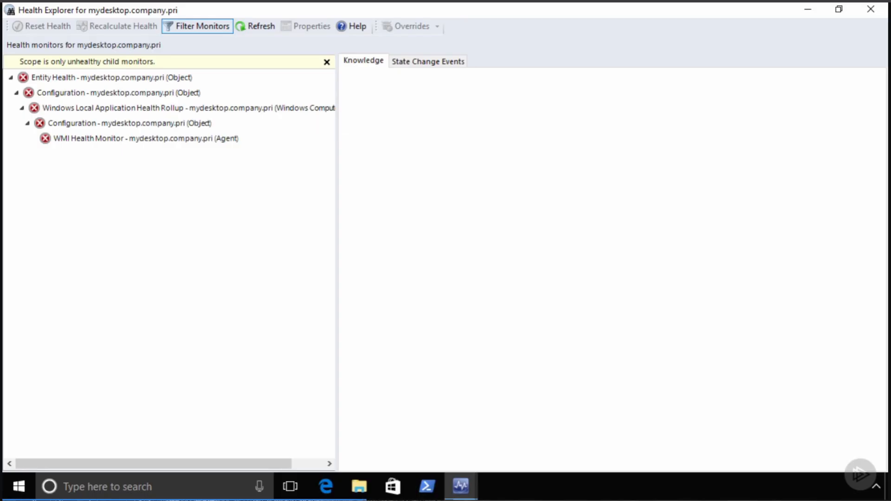
- Read the WMI Health Monitor's knowledge article, then show all monitors, not only unhealthy ones
{"action": "left_click", "coordinate": [130, 123]}
{"action": "left_click", "coordinate": [146, 139]}
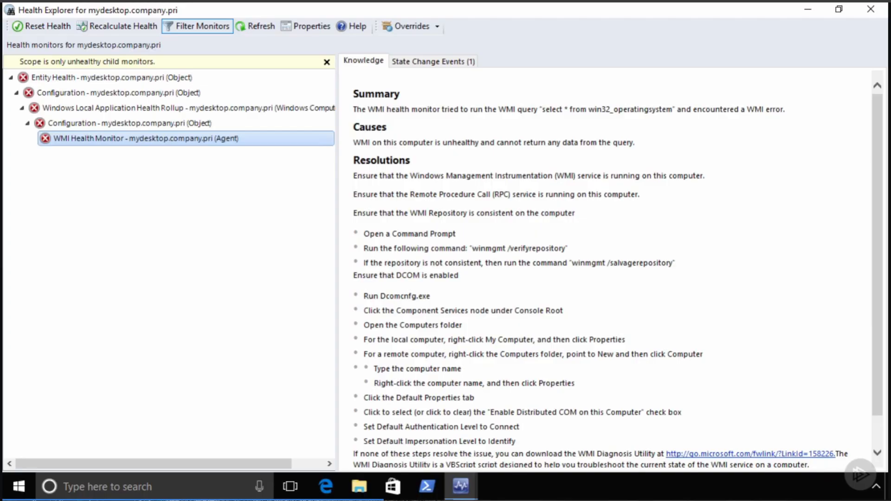
{"action": "left_click", "coordinate": [197, 26]}
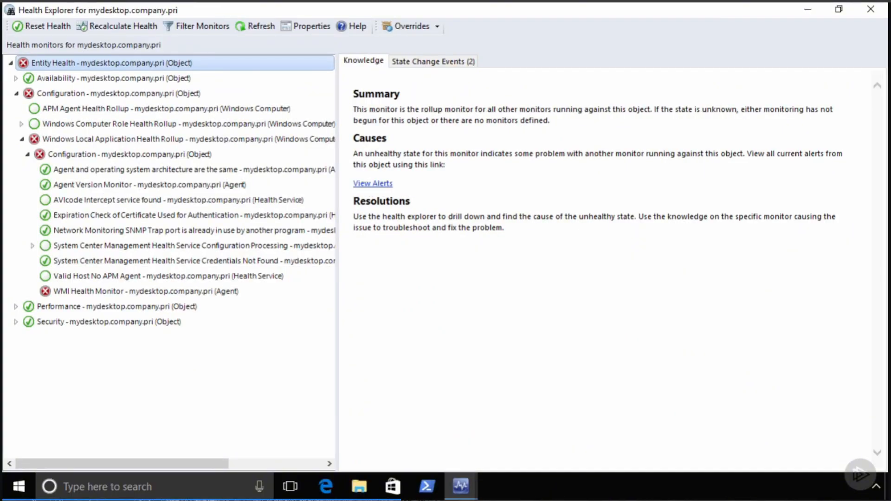
- Read the WMI Health Monitor's knowledge, then view its state change events showing the WMI functionality Error
{"action": "left_click", "coordinate": [146, 292]}
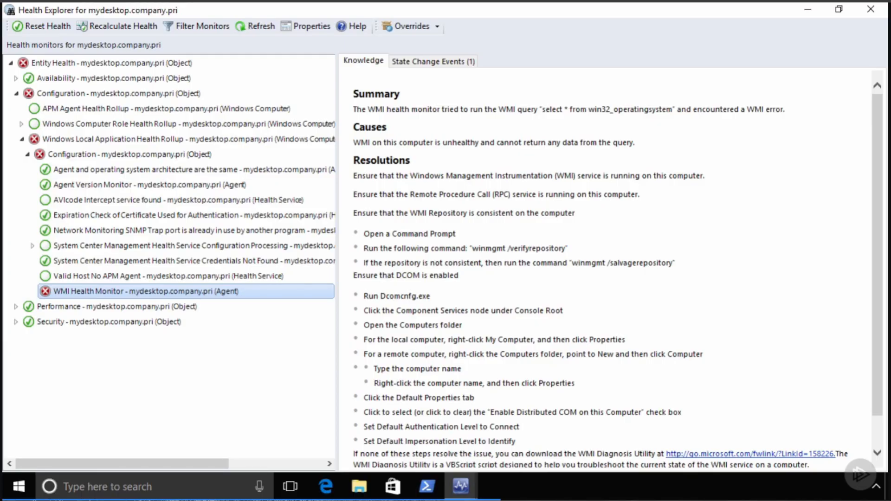
{"action": "scroll", "coordinate": [617, 269], "scroll_direction": "down", "scroll_amount": 1}
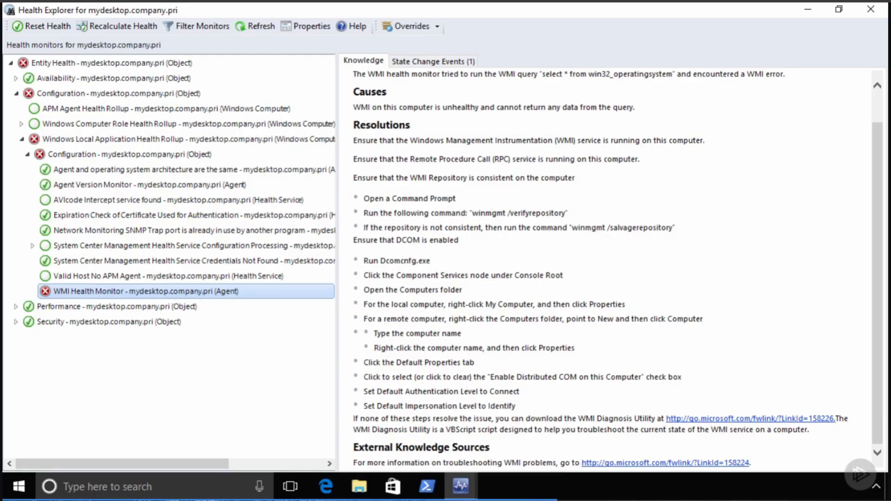
{"action": "left_click", "coordinate": [432, 61]}
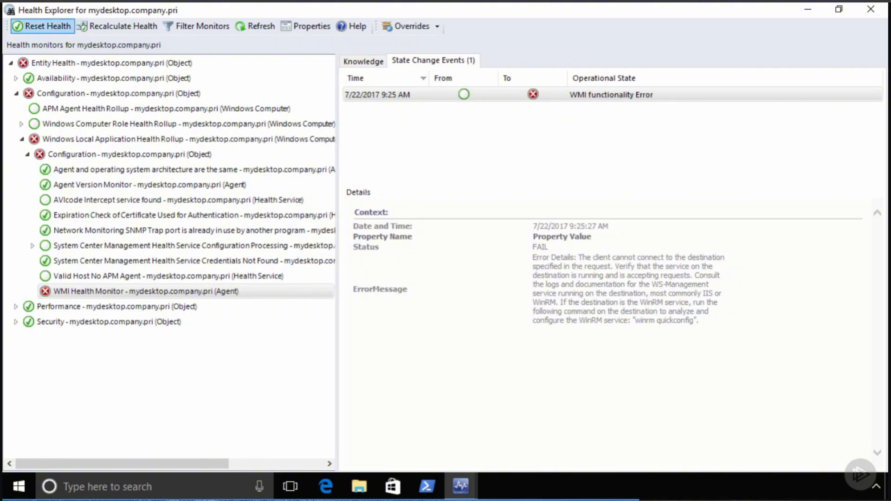
- Reset the WMI Health Monitor's health and confirm it so the monitor turns Healthy
{"action": "left_click", "coordinate": [42, 26]}
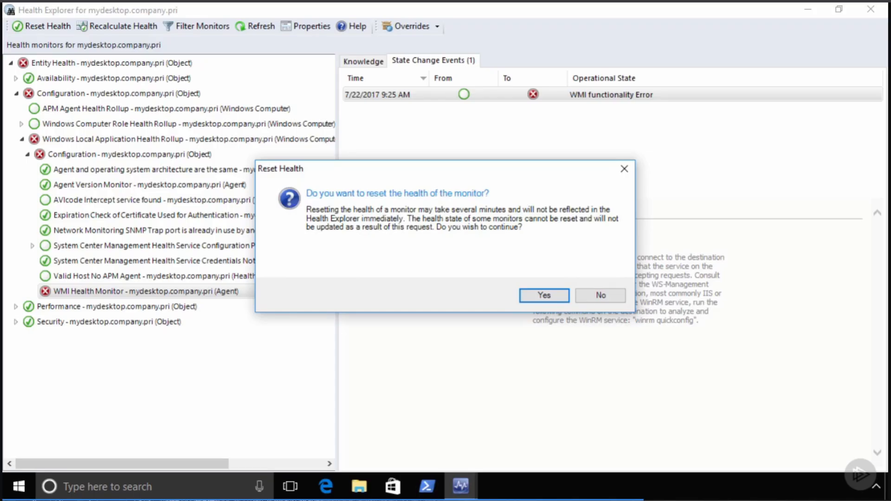
{"action": "left_click", "coordinate": [544, 295]}
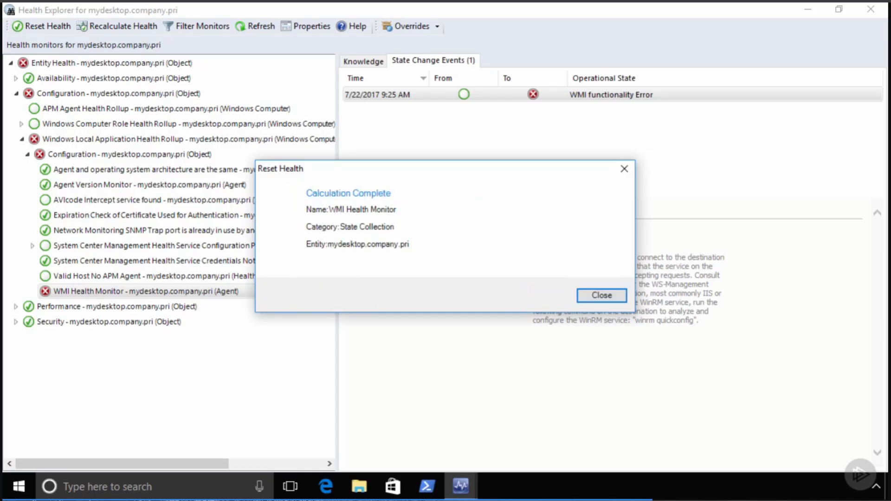
{"action": "left_click", "coordinate": [602, 295]}
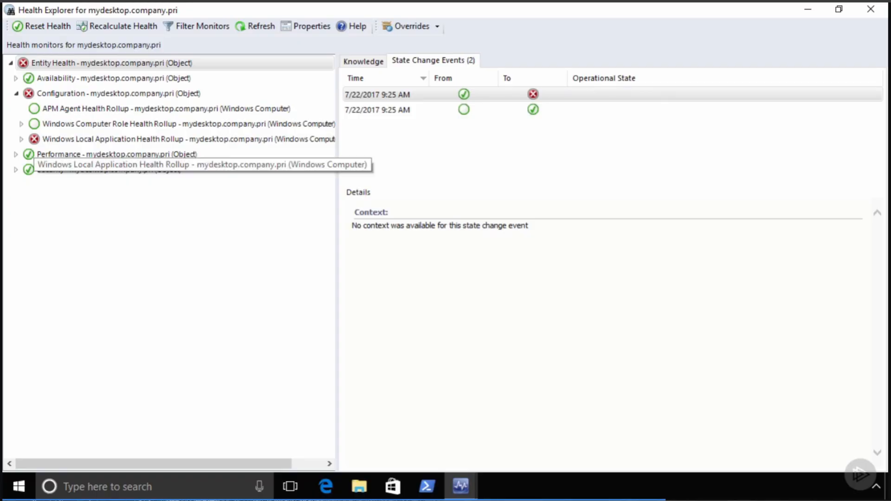
- Expand Windows Local Application Health Rollup > Configuration, check its monitors, then select Entity Health
{"action": "left_click", "coordinate": [22, 139]}
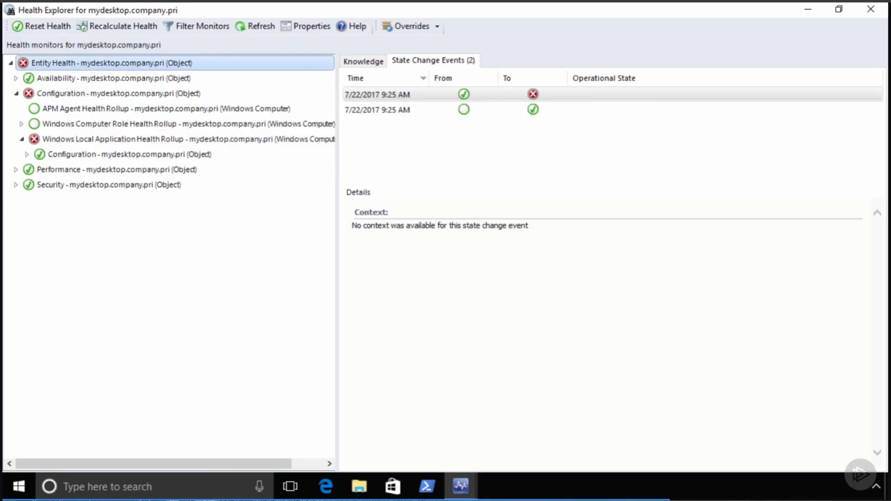
{"action": "left_click", "coordinate": [27, 154]}
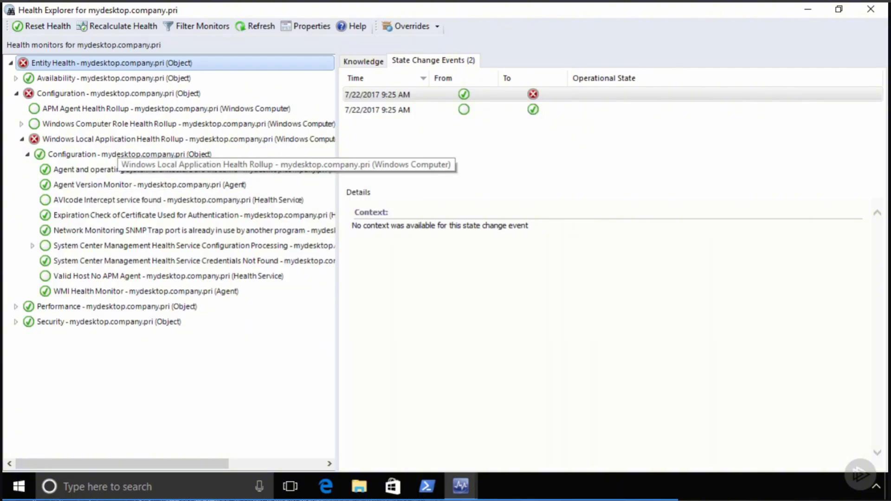
{"action": "left_click", "coordinate": [119, 142]}
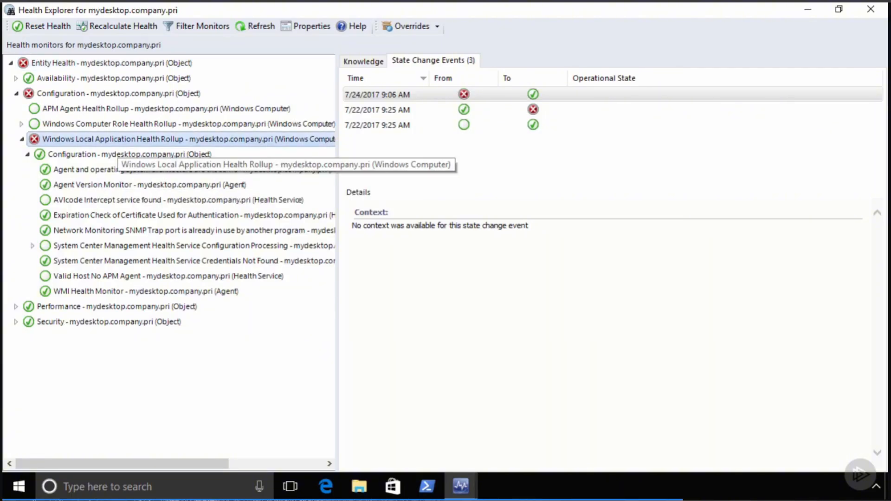
{"action": "left_click", "coordinate": [118, 93]}
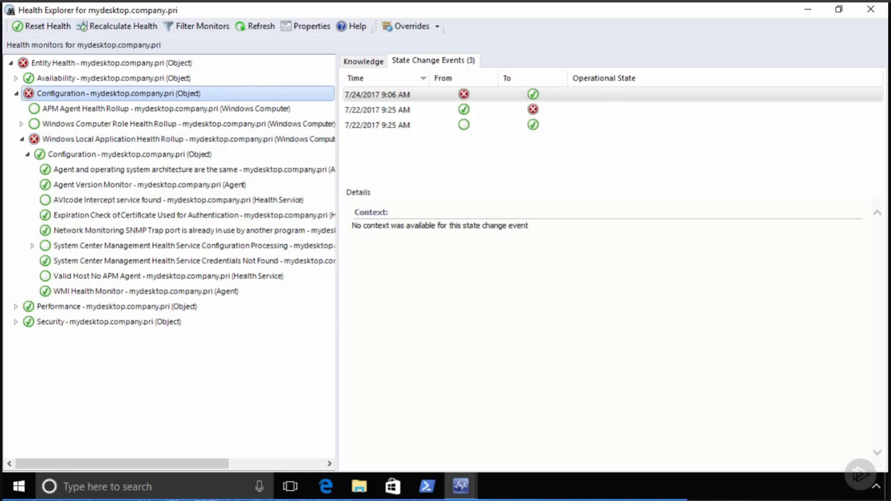
{"action": "left_click", "coordinate": [114, 64]}
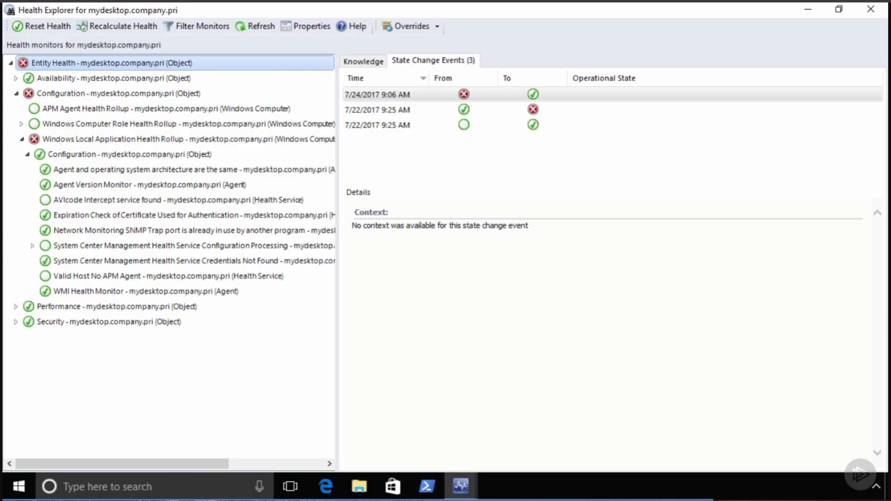
- Reset Entity Health for mydesktop.company.pri and confirm, leaving all four monitor categories Healthy
{"action": "left_click", "coordinate": [42, 26]}
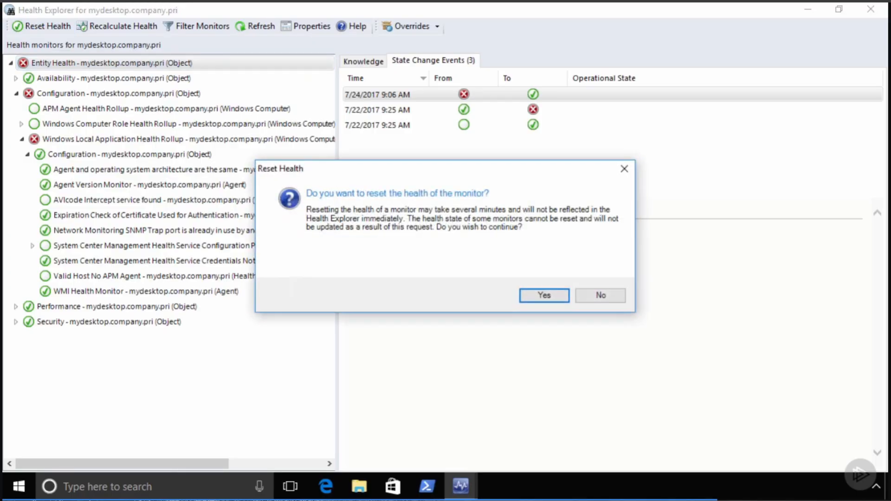
{"action": "key", "text": "Return"}
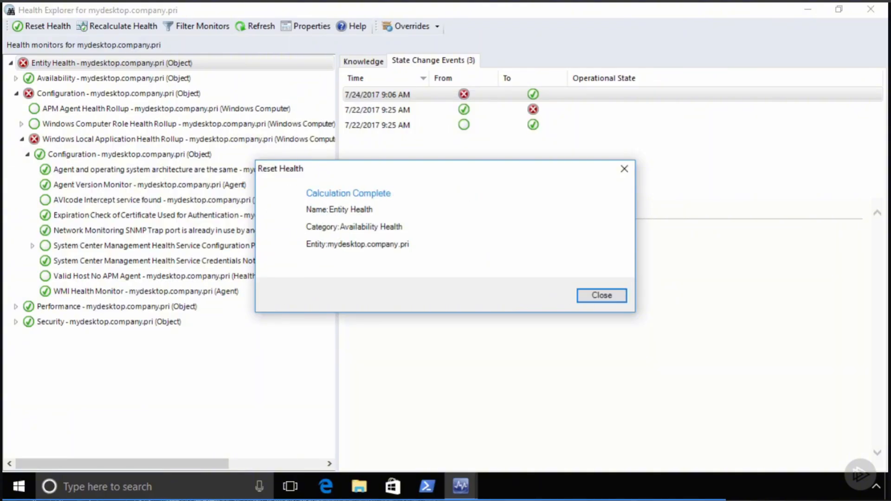
{"action": "key", "text": "Return"}
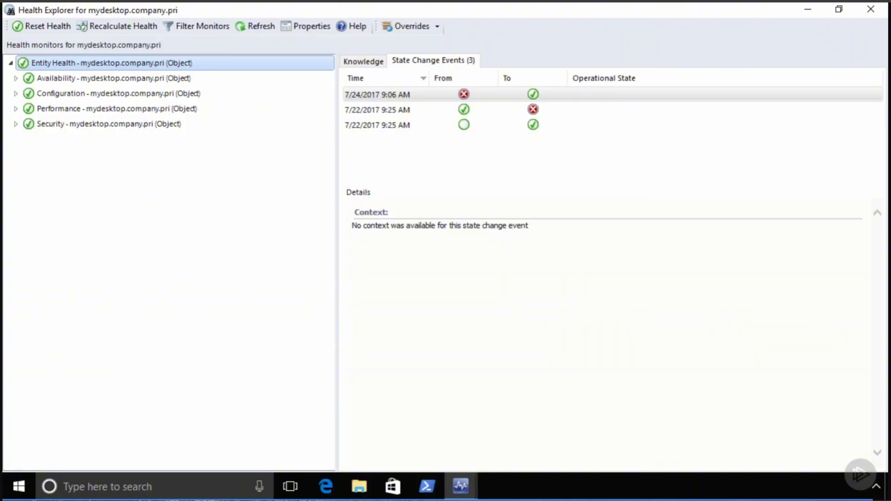
- Close Health Explorer and open the Performance View for sql.company.pri from Discovered Inventory
{"action": "left_click", "coordinate": [872, 9]}
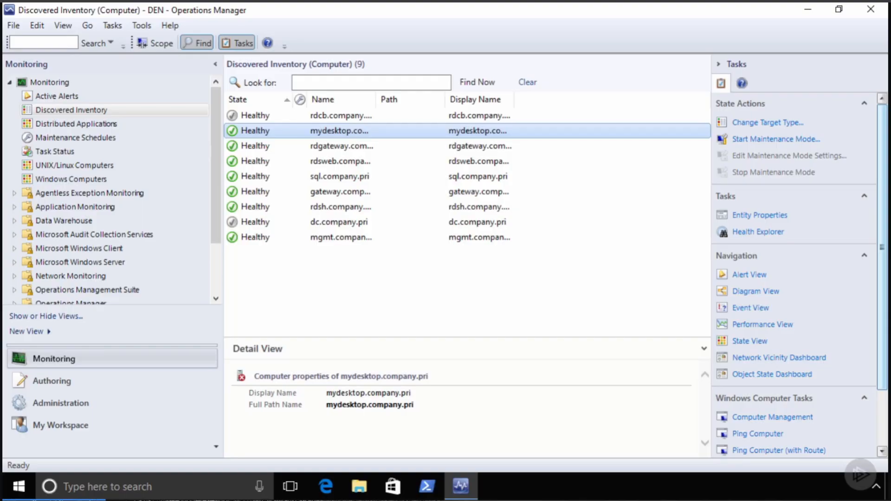
{"action": "left_click", "coordinate": [340, 178]}
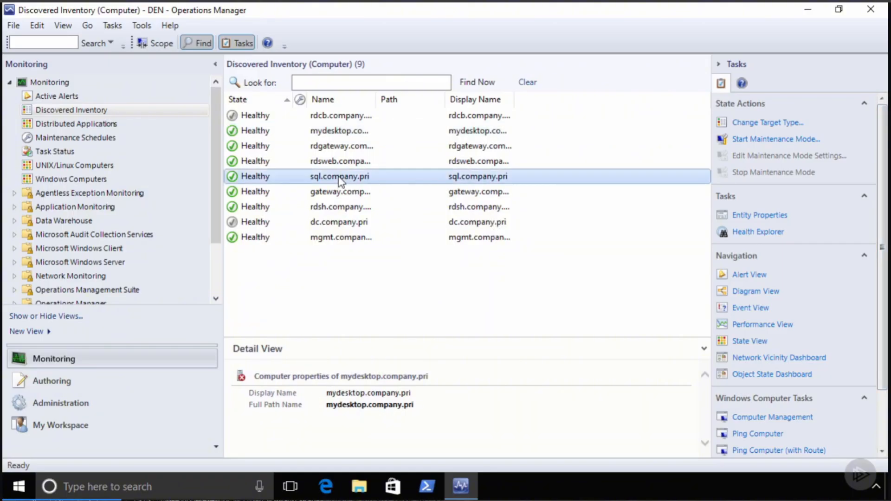
{"action": "left_click", "coordinate": [763, 324]}
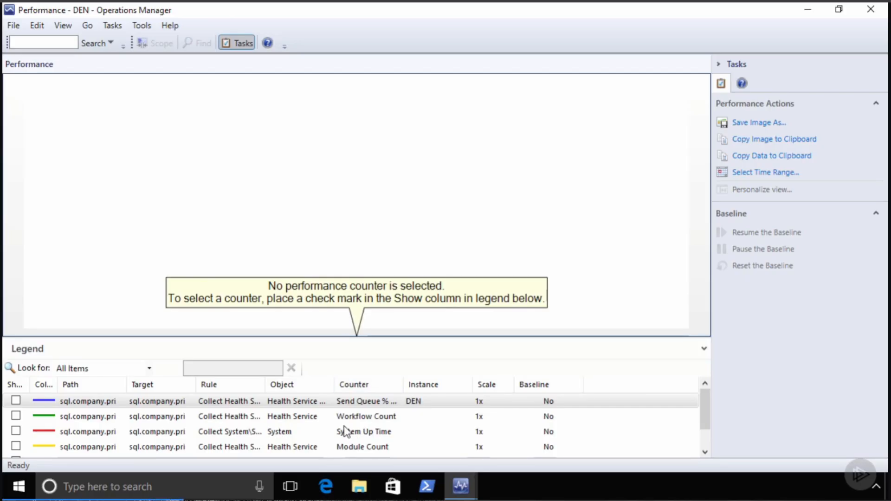
- Chart the System Up Time and agent processor counters for sql.company.pri, then close the Performance view
{"action": "left_click", "coordinate": [16, 431]}
{"action": "scroll", "coordinate": [302, 434], "scroll_direction": "down", "scroll_amount": 1}
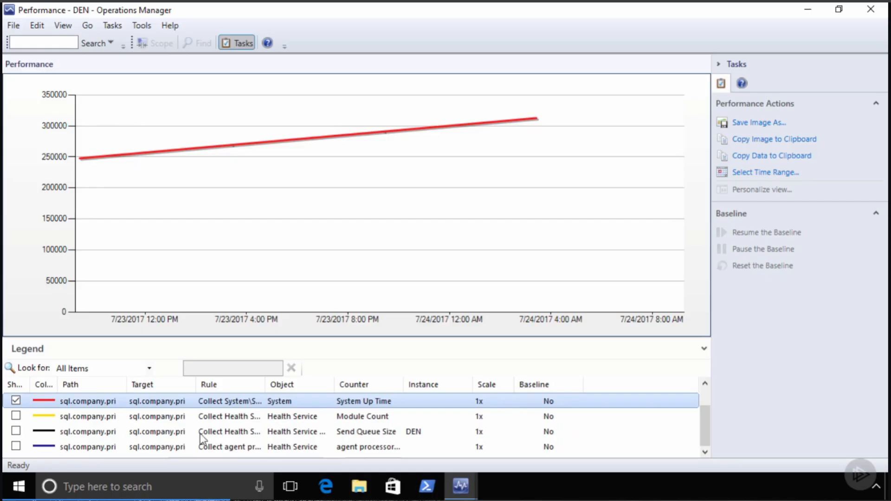
{"action": "left_click", "coordinate": [16, 447]}
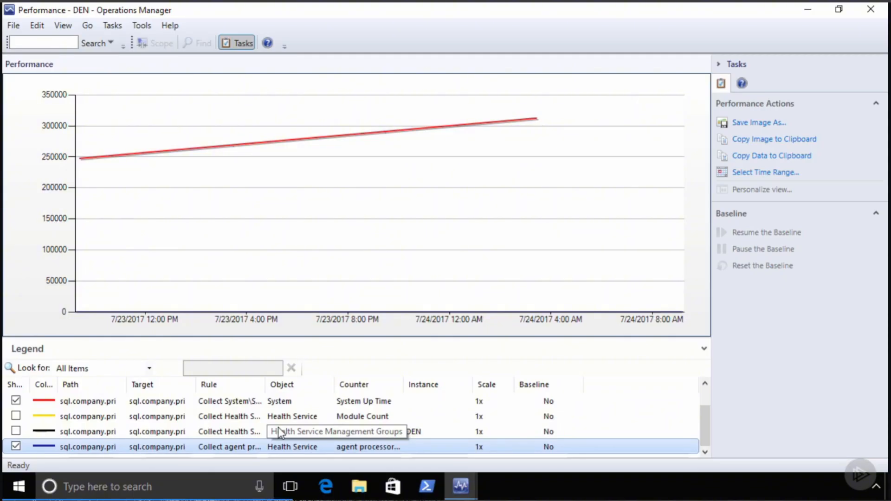
{"action": "scroll", "coordinate": [203, 436], "scroll_direction": "up", "scroll_amount": 1}
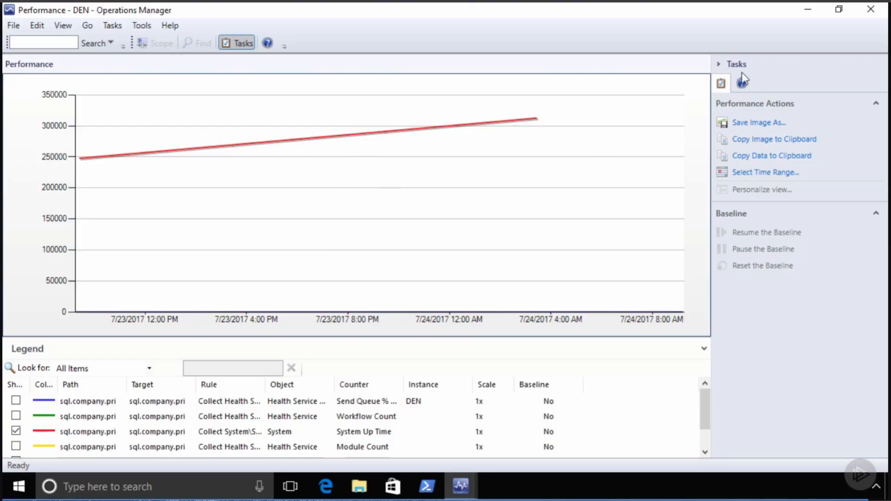
{"action": "left_click", "coordinate": [871, 9]}
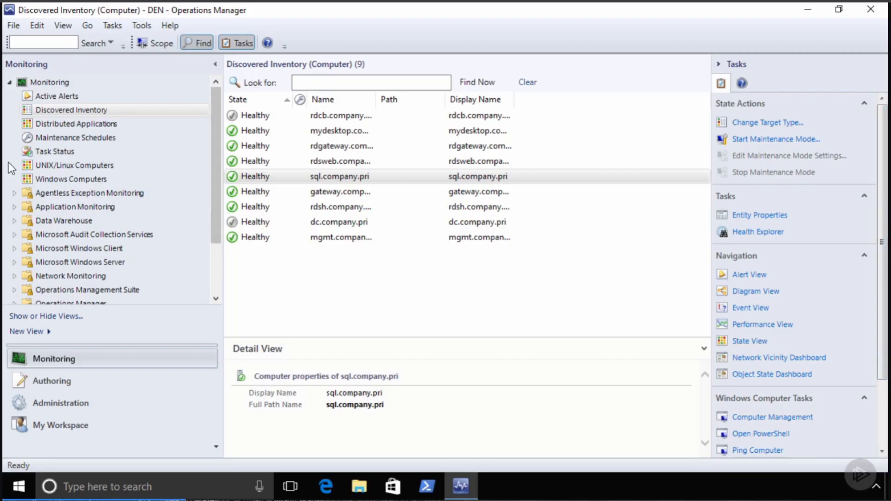
- Show the Active Alerts list with four Critical and two Warning alerts
{"action": "left_click", "coordinate": [70, 95]}
{"action": "left_click", "coordinate": [69, 94]}
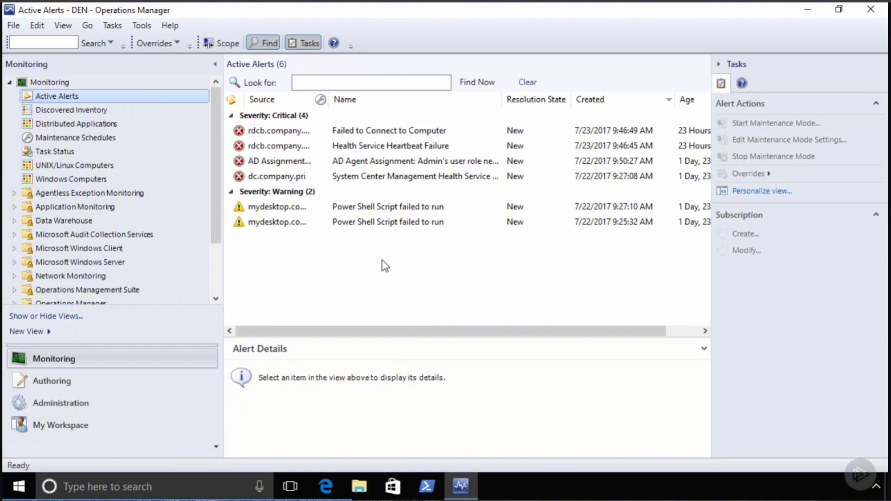
- Review several alerts' details, ending on the Critical 'Failed to Connect to Computer' alert for rdcb.company.pri
{"action": "left_click", "coordinate": [479, 164]}
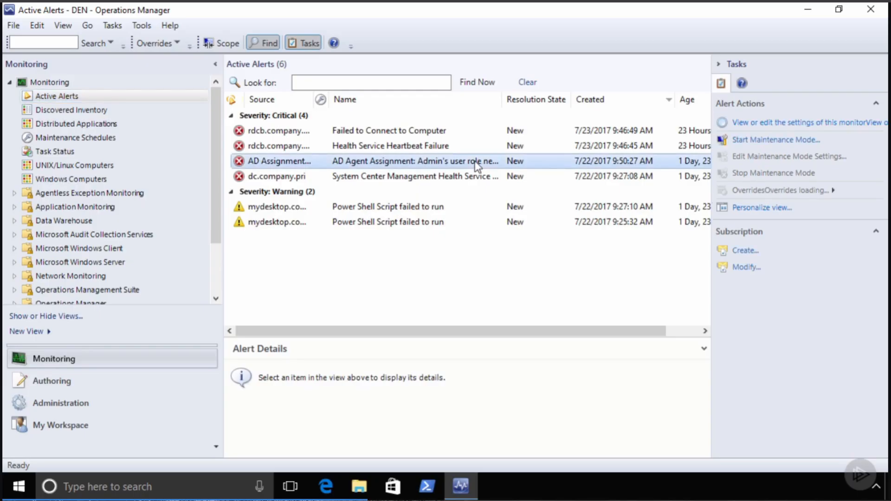
{"action": "left_click", "coordinate": [459, 182]}
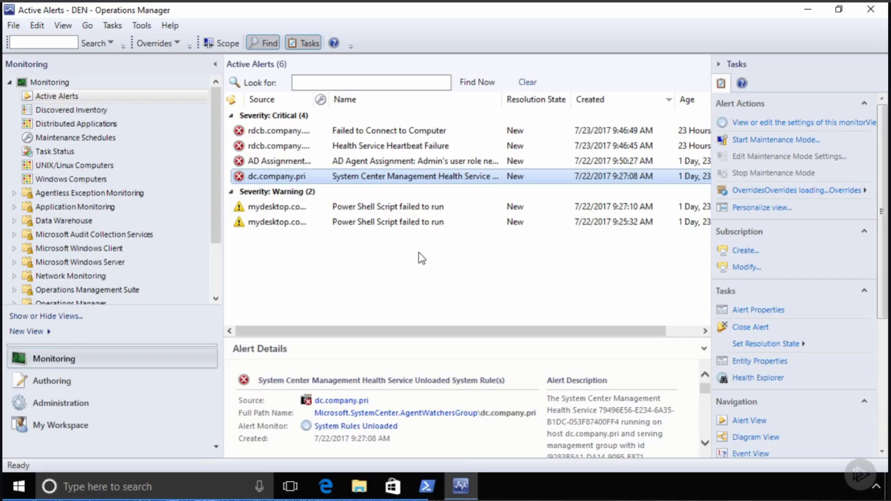
{"action": "left_click", "coordinate": [411, 208]}
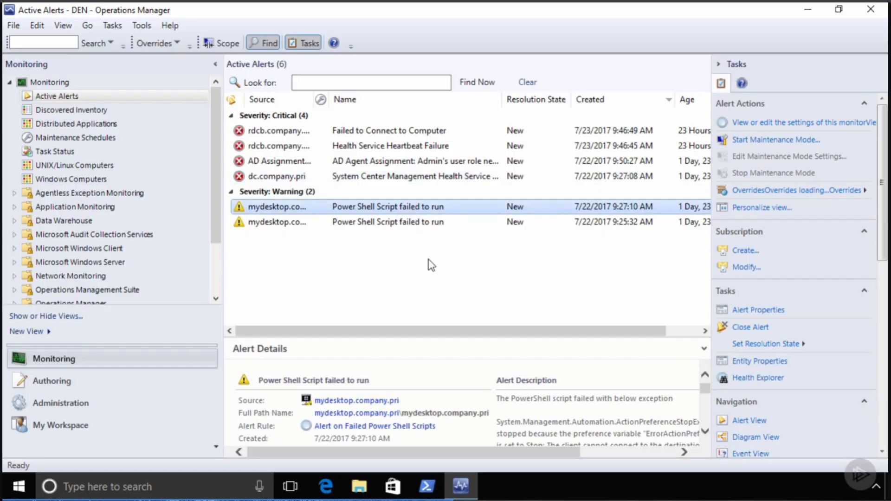
{"action": "left_click", "coordinate": [419, 134]}
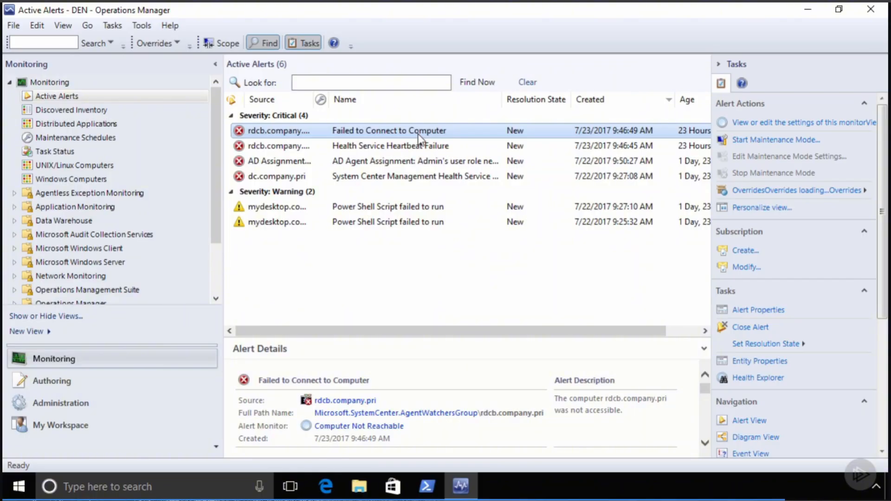
{"action": "right_click", "coordinate": [419, 136]}
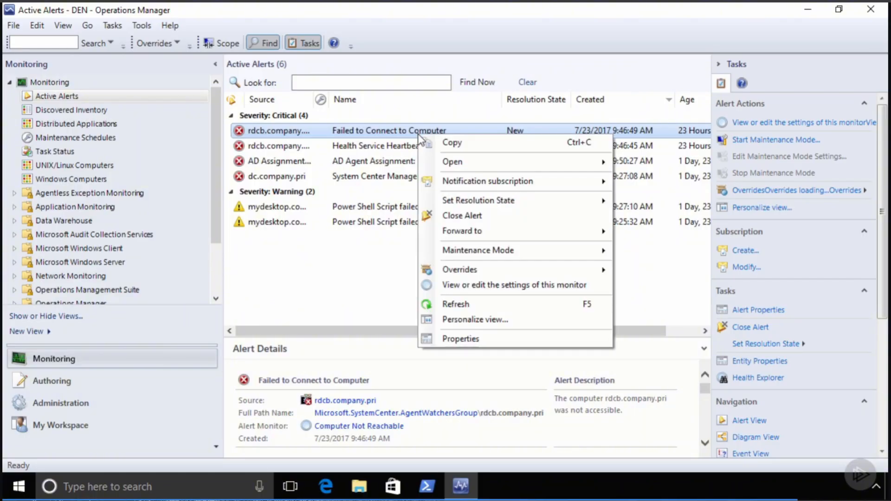
{"action": "mouse_move", "coordinate": [508, 201]}
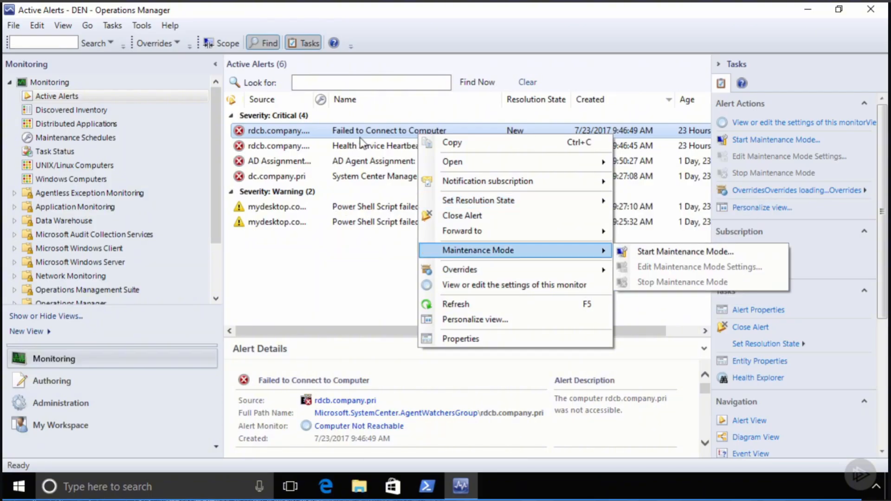
{"action": "left_click", "coordinate": [333, 280]}
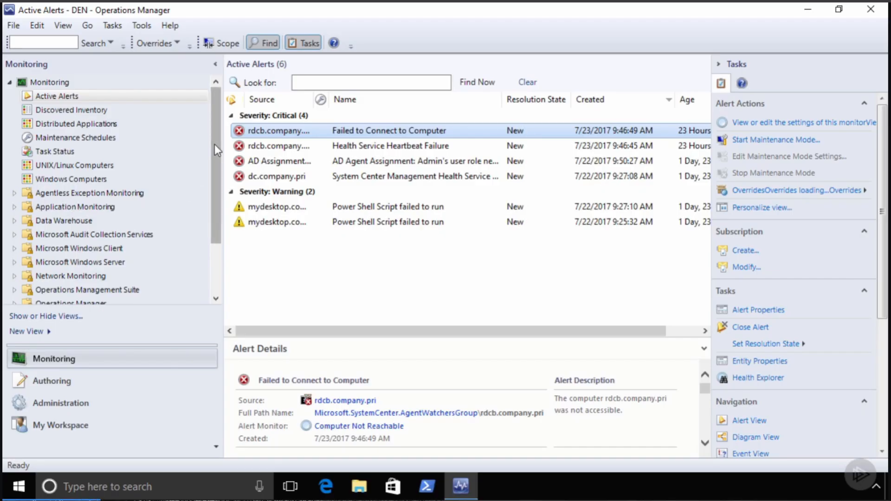
- Under Microsoft Windows Server, view Operating System Performance, then Windows Server Operating System State
{"action": "left_click_drag", "start_coordinate": [214, 152], "coordinate": [216, 204]}
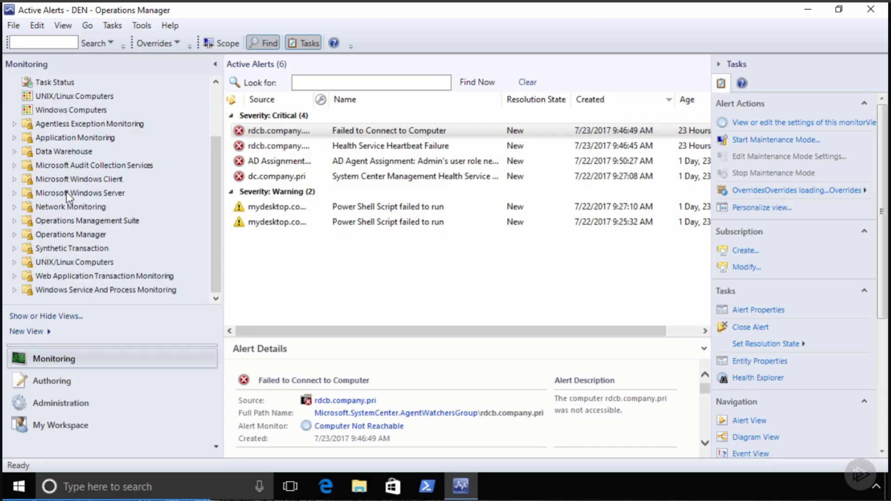
{"action": "left_click", "coordinate": [15, 193]}
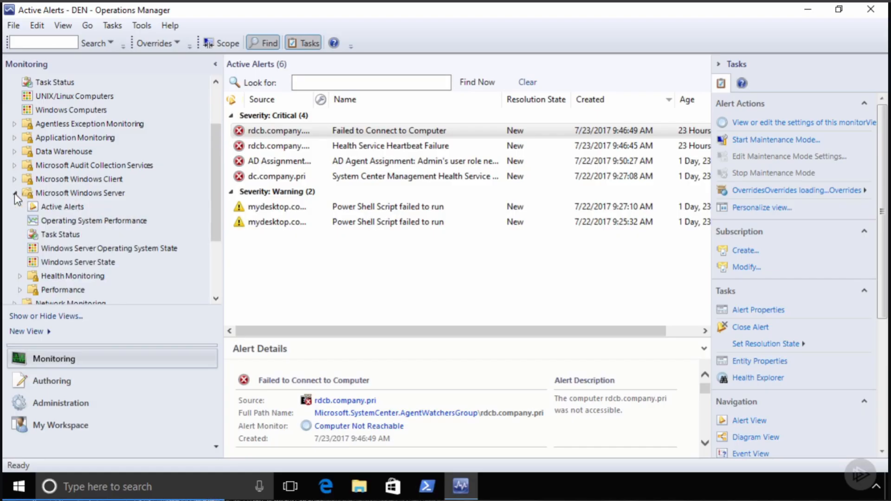
{"action": "scroll", "coordinate": [127, 216], "scroll_direction": "down", "scroll_amount": 1}
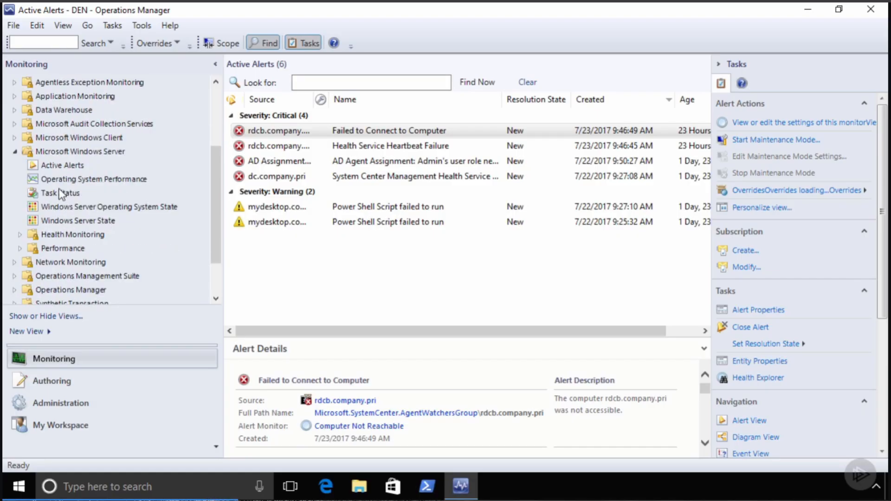
{"action": "left_click", "coordinate": [90, 181]}
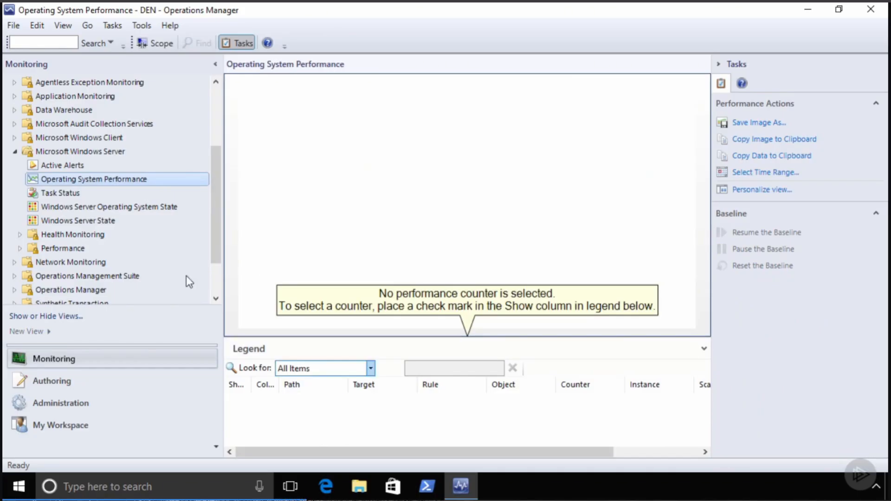
{"action": "left_click", "coordinate": [101, 209]}
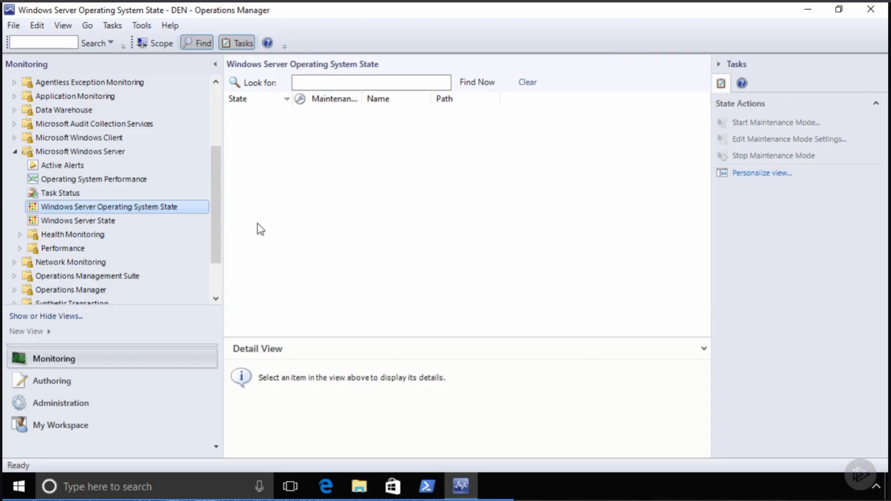
{"action": "left_click_drag", "start_coordinate": [217, 152], "coordinate": [222, 175]}
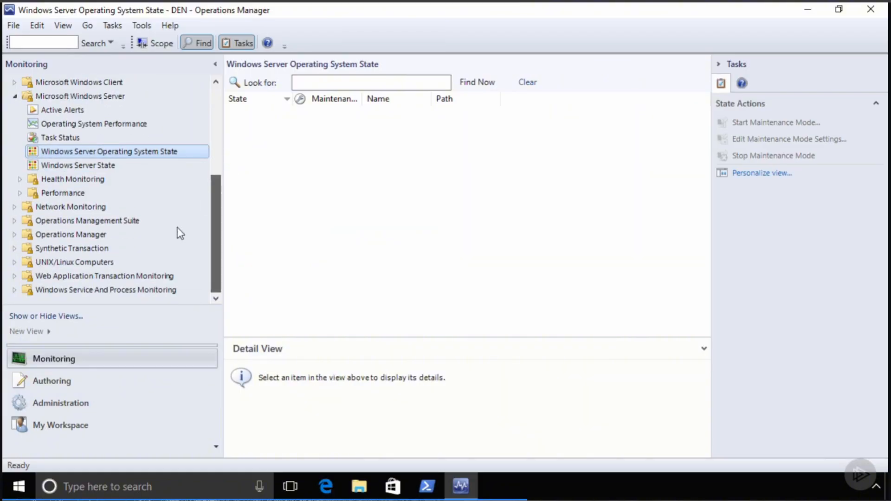
- View Operations Management Suite Configuration Alerts and Health State, then expand Network Monitoring
{"action": "left_click", "coordinate": [15, 221]}
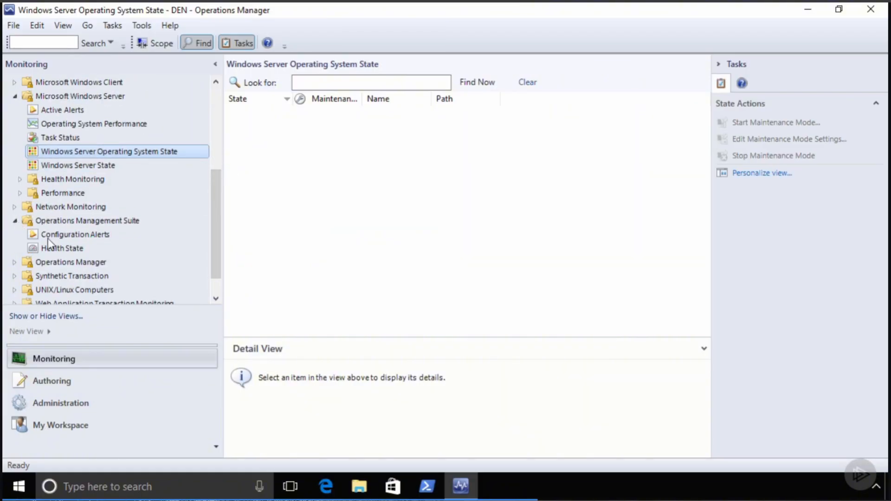
{"action": "left_click", "coordinate": [76, 234]}
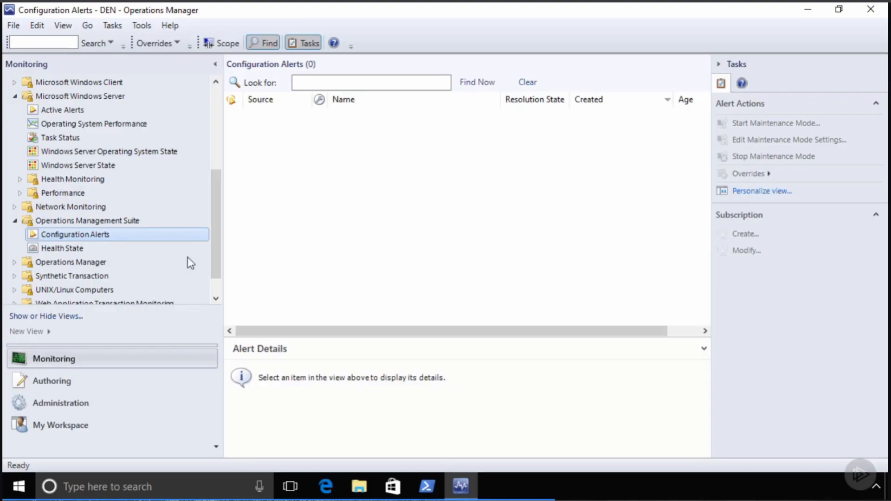
{"action": "left_click", "coordinate": [63, 248]}
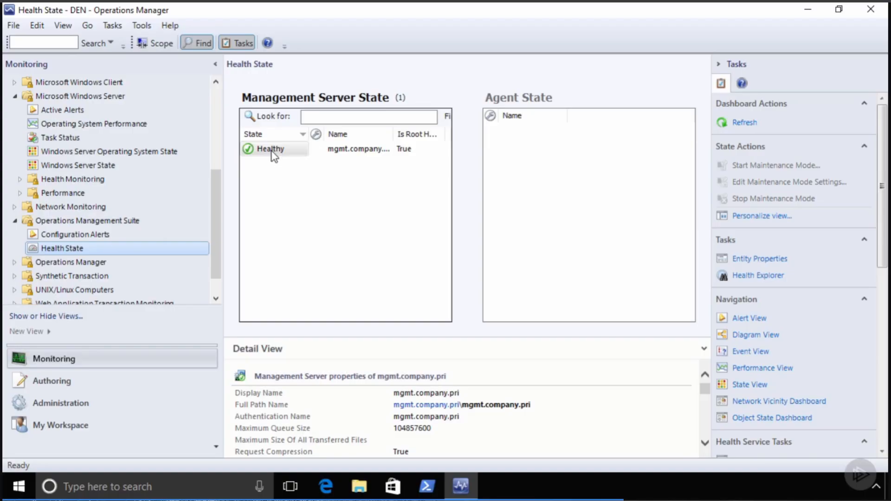
{"action": "left_click", "coordinate": [15, 207]}
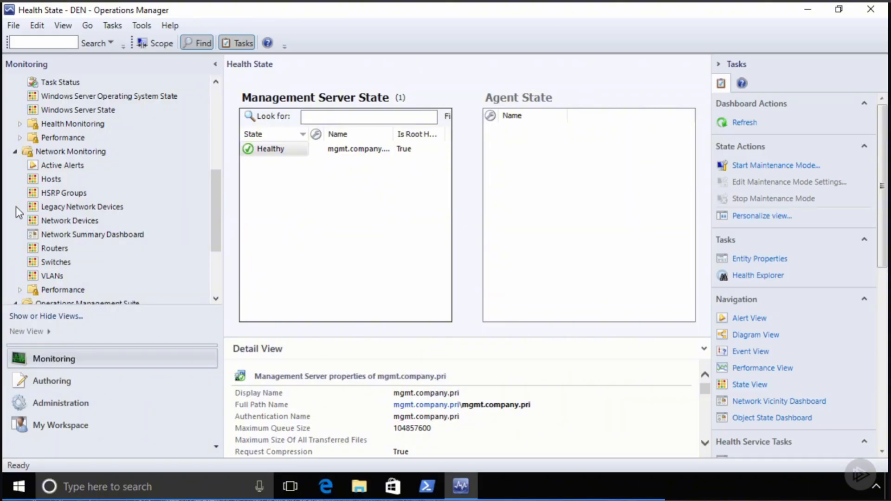
- Show the Network Monitoring Hosts view with healthy host 192.168.3.2 and review its Node Tasks
{"action": "left_click", "coordinate": [54, 179]}
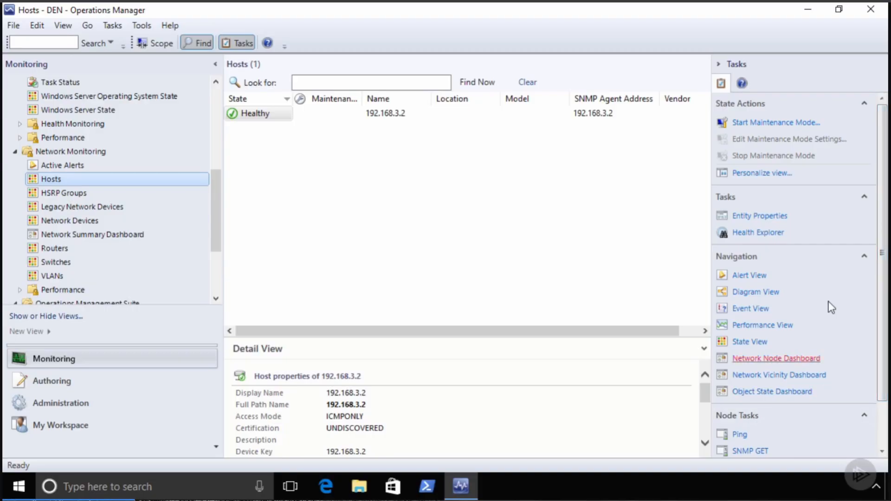
{"action": "scroll", "coordinate": [886, 186], "scroll_direction": "down", "scroll_amount": 3}
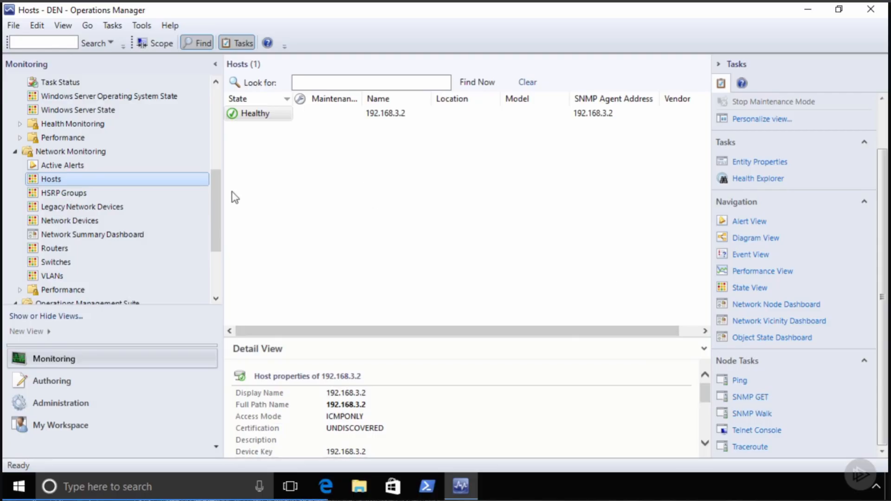
{"action": "left_click_drag", "start_coordinate": [213, 221], "coordinate": [223, 140]}
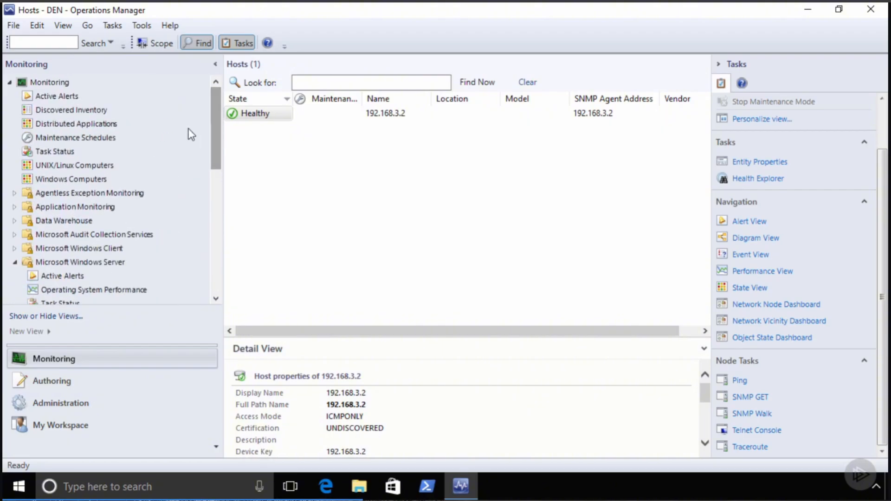
- Select rdsweb.company.pri in Discovered Inventory and bring Windows Computer Tasks into view
{"action": "left_click", "coordinate": [66, 110]}
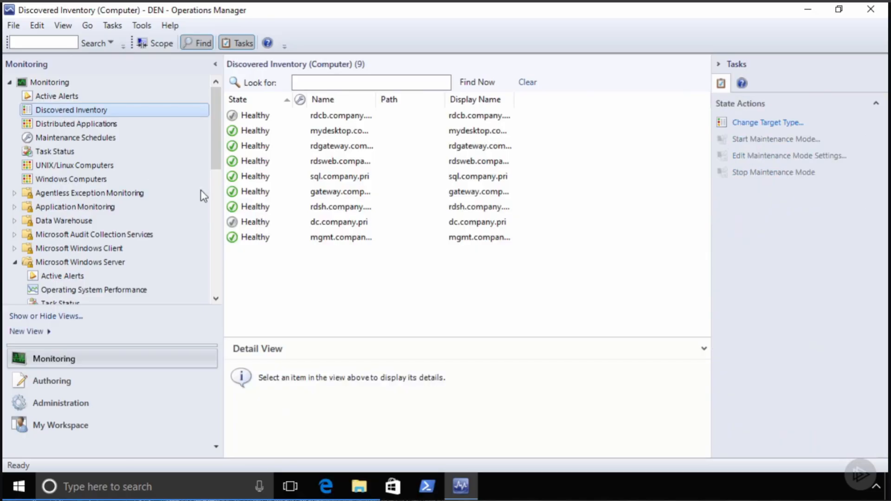
{"action": "left_click", "coordinate": [253, 159]}
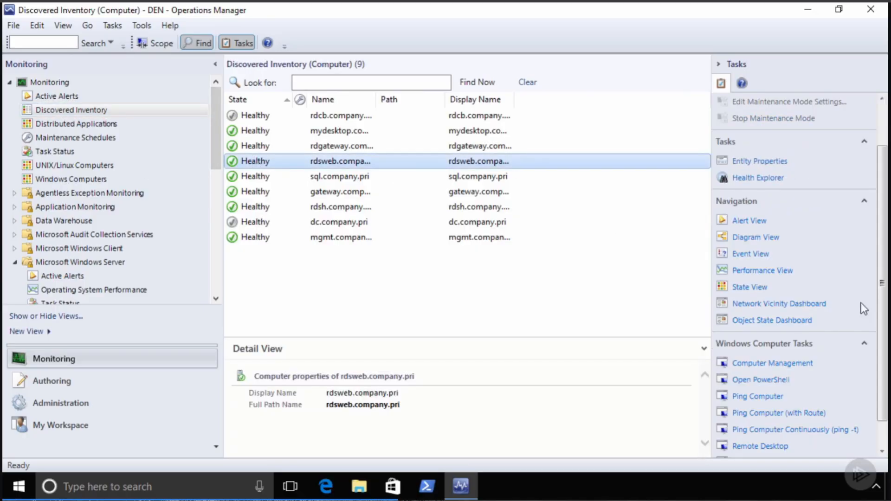
{"action": "left_click_drag", "start_coordinate": [882, 223], "coordinate": [886, 271]}
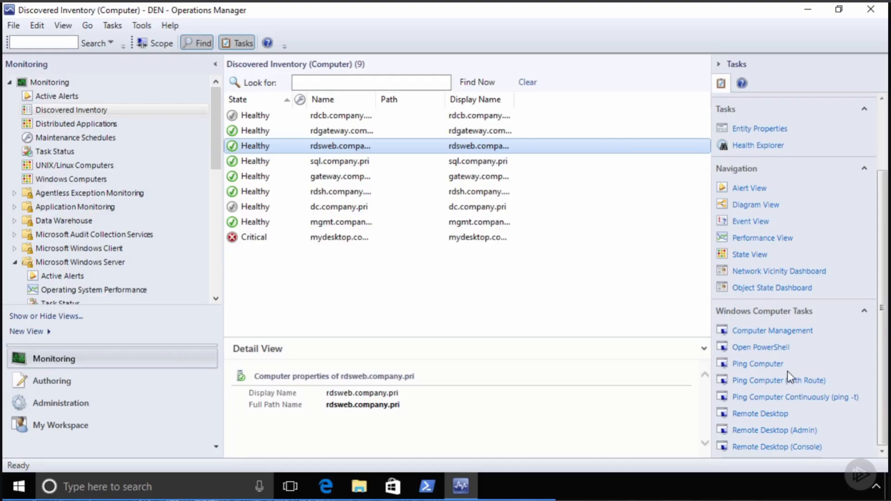
- Run Ping Computer and Computer Management on rdsweb.company.pri, then select the critical mydesktop.company.pri
{"action": "left_click", "coordinate": [758, 364]}
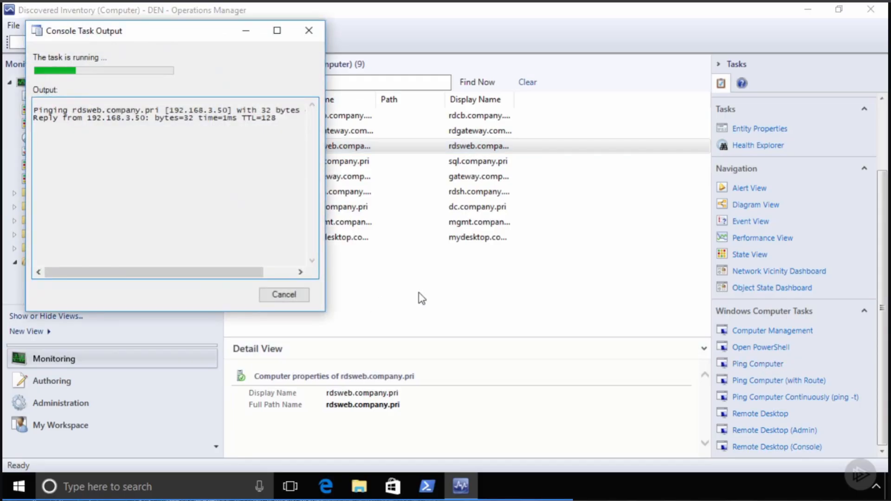
{"action": "left_click", "coordinate": [284, 296]}
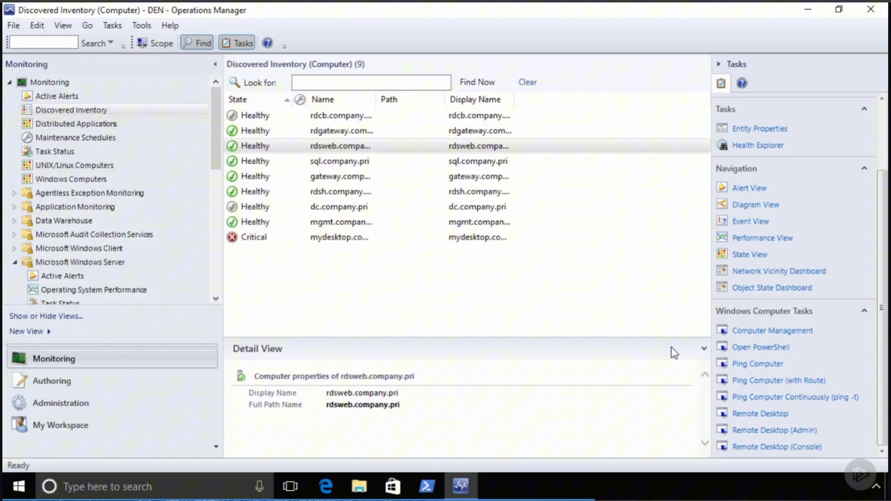
{"action": "left_click", "coordinate": [756, 332]}
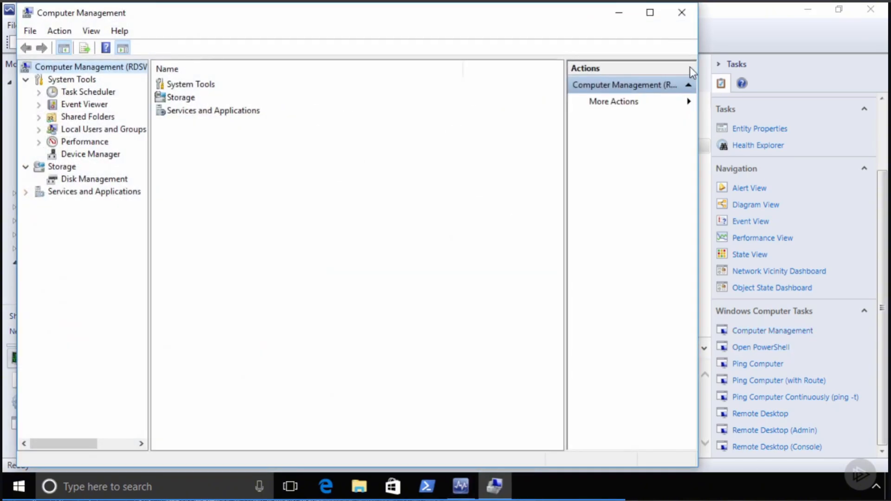
{"action": "left_click", "coordinate": [676, 16]}
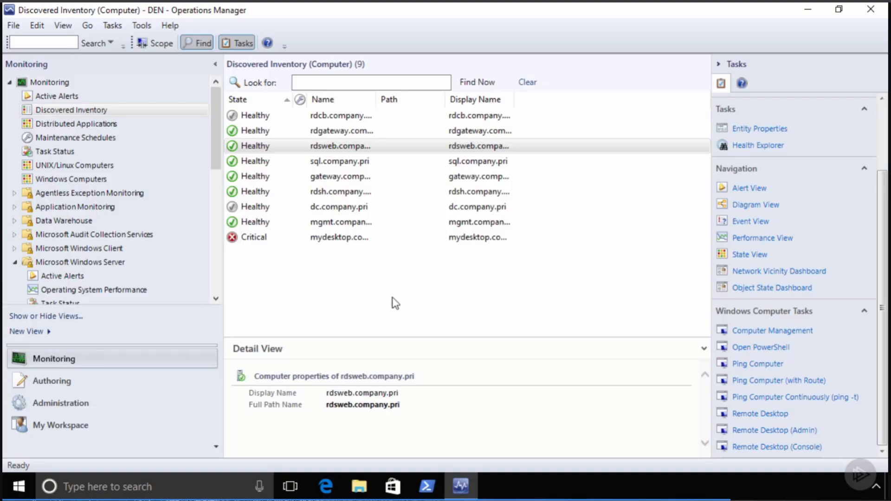
{"action": "left_click", "coordinate": [324, 240]}
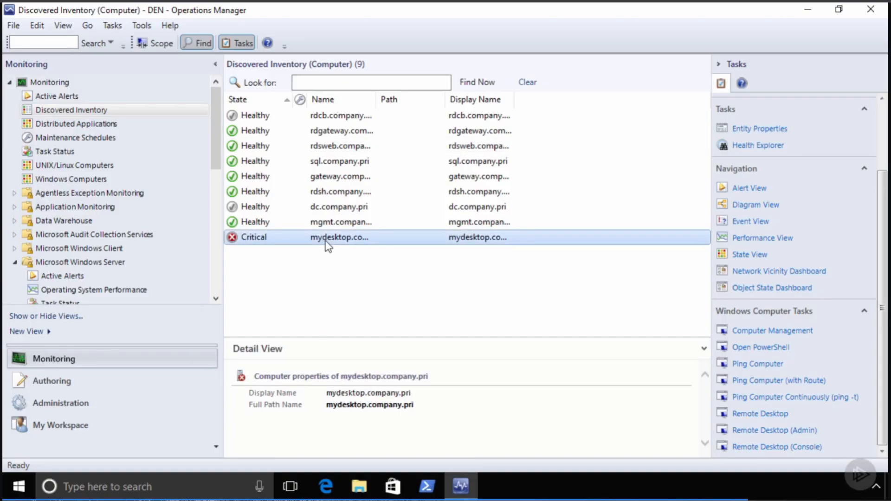
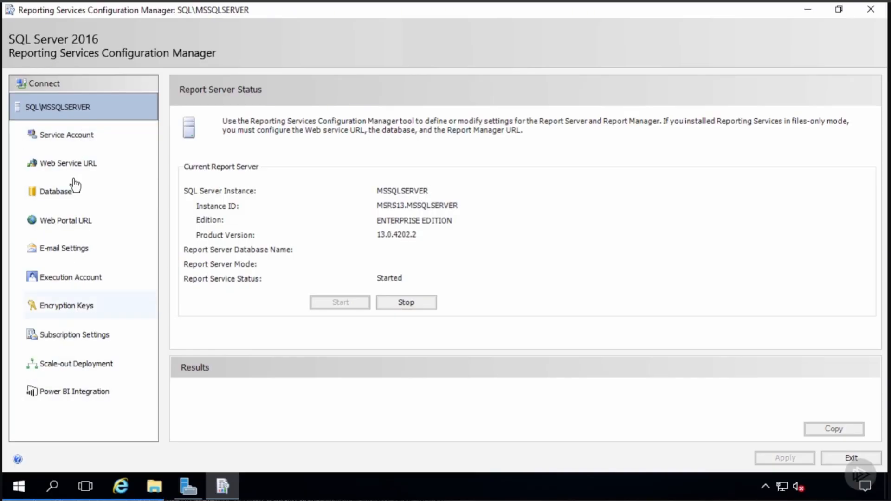
- Check that the report server runs under the Virtual Service Account, then open the Start menu
{"action": "left_click", "coordinate": [77, 140]}
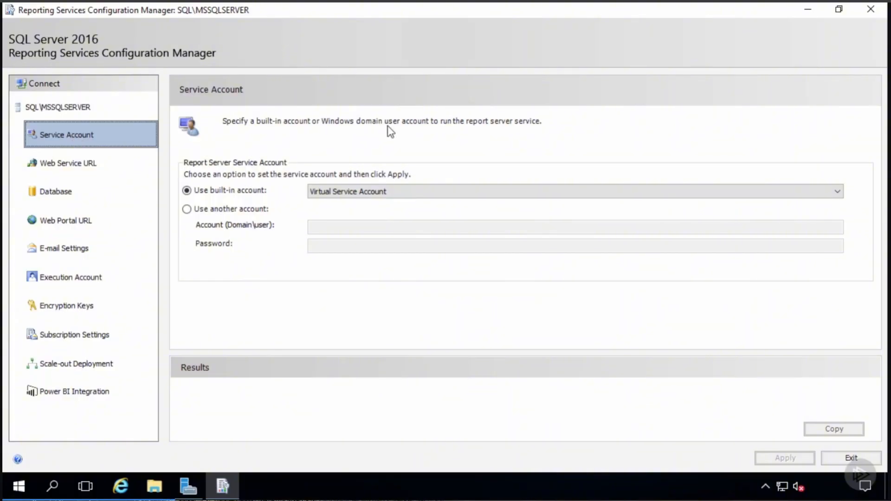
{"action": "key", "text": "super"}
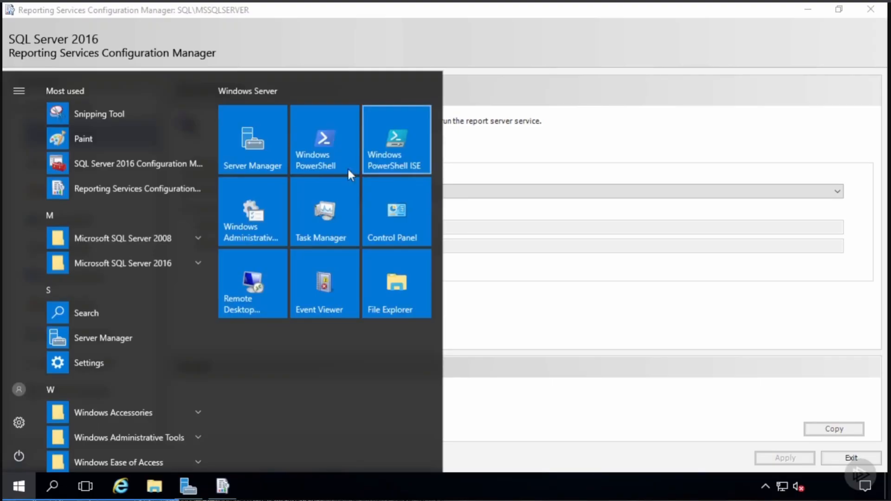
- In SQL Server Configuration Manager, check the SQL Server Agent, SQL Server and Reporting Services accounts
{"action": "left_click", "coordinate": [142, 162]}
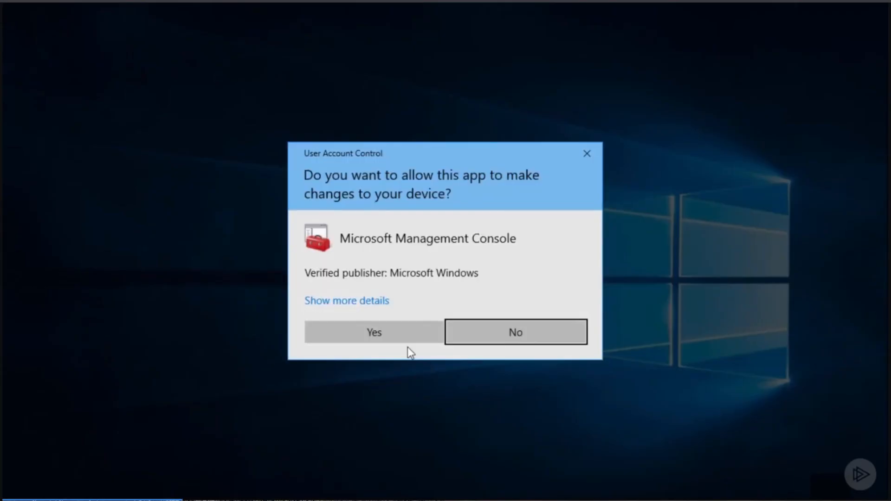
{"action": "left_click", "coordinate": [406, 338]}
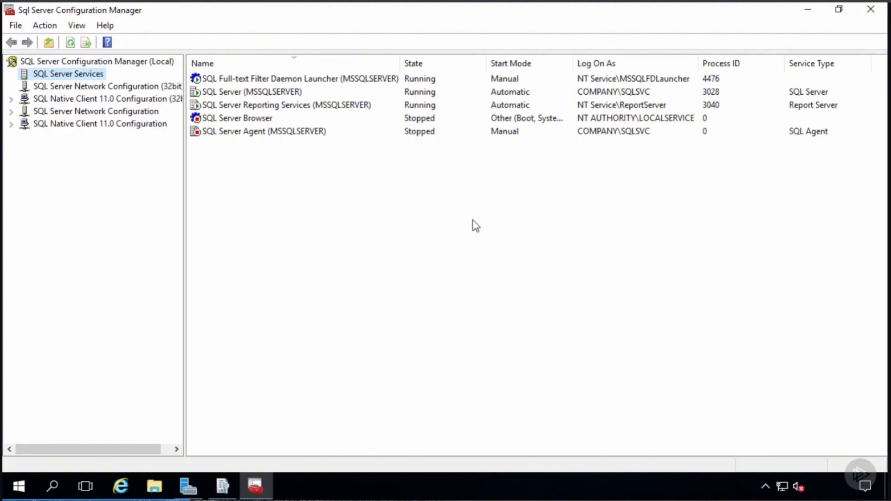
{"action": "left_click", "coordinate": [612, 133]}
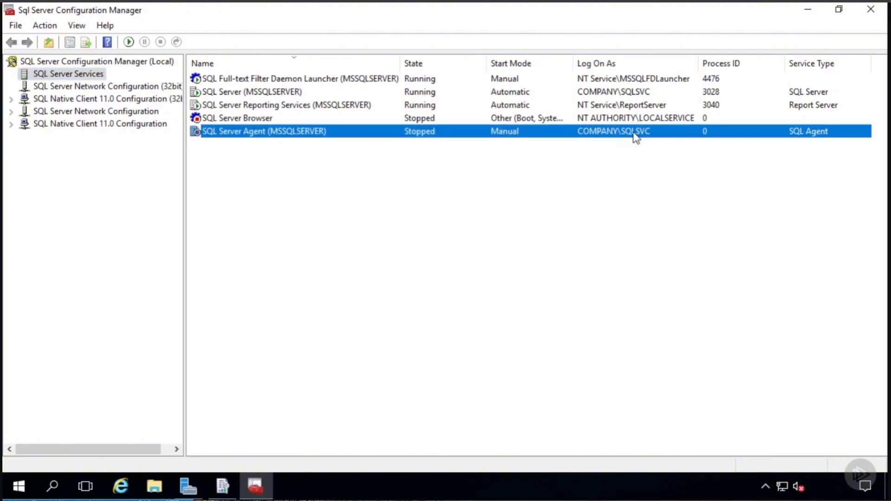
{"action": "left_click", "coordinate": [626, 92]}
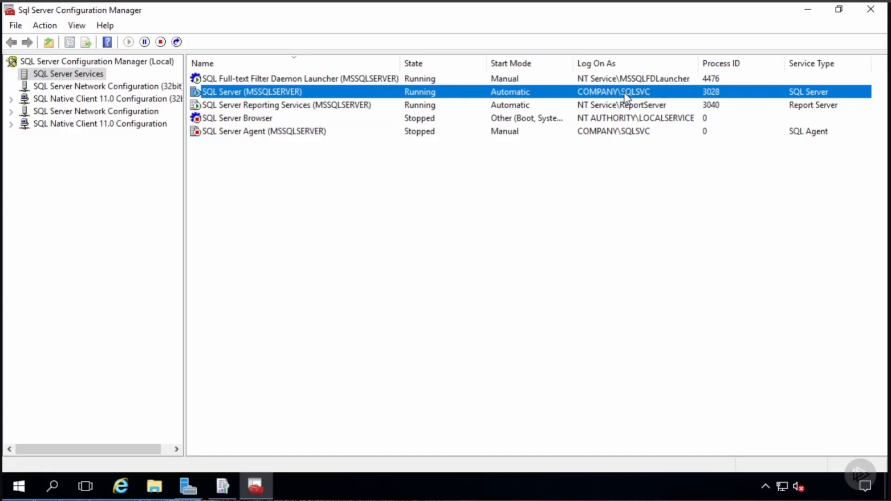
{"action": "left_click", "coordinate": [626, 107]}
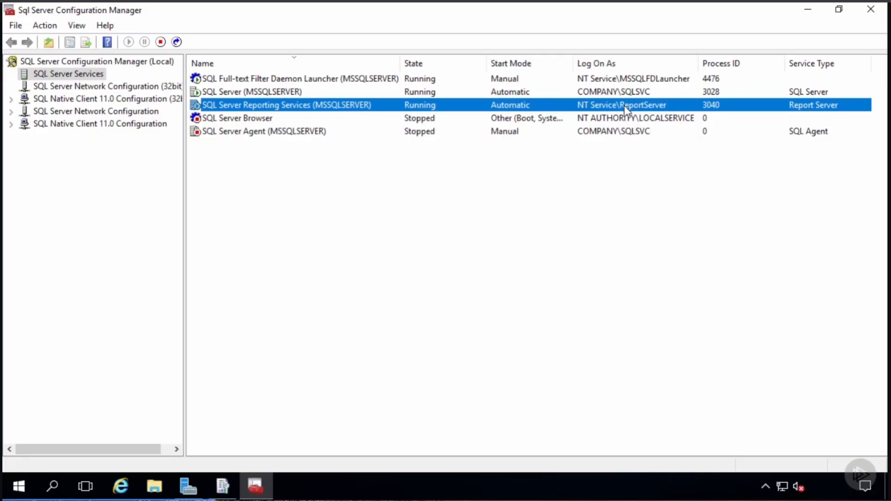
{"action": "left_click", "coordinate": [808, 9]}
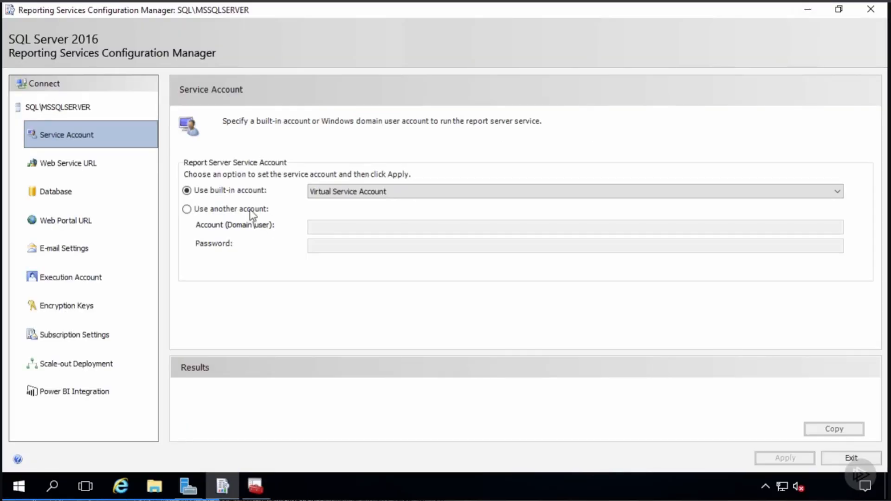
- Run the report server service as company\sqlsvc with its password and apply
{"action": "left_click", "coordinate": [204, 210]}
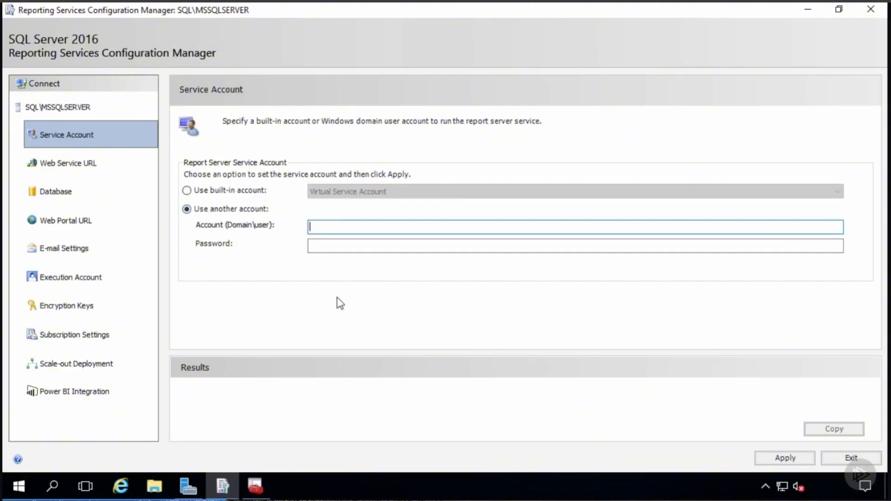
{"action": "type", "text": "company\\sqlsvc"}
{"action": "key", "text": "Tab"}
{"action": "type", "text": "Pa$$w0rd"}
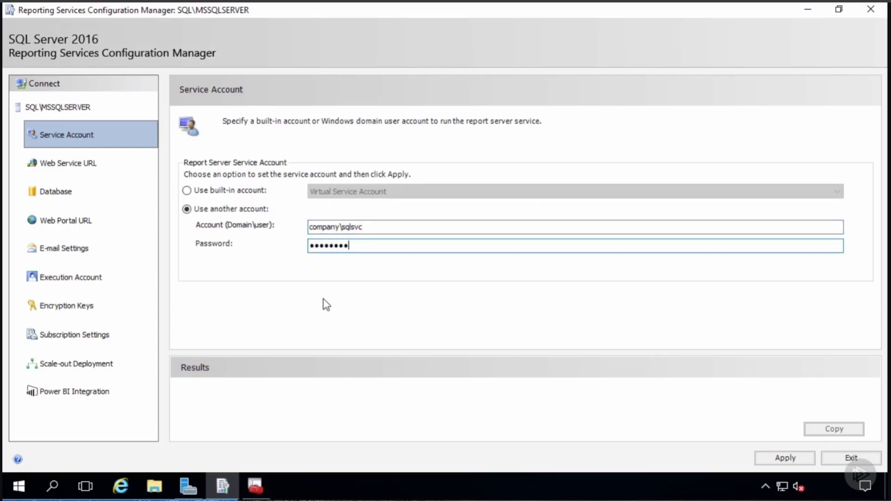
{"action": "left_click", "coordinate": [786, 459]}
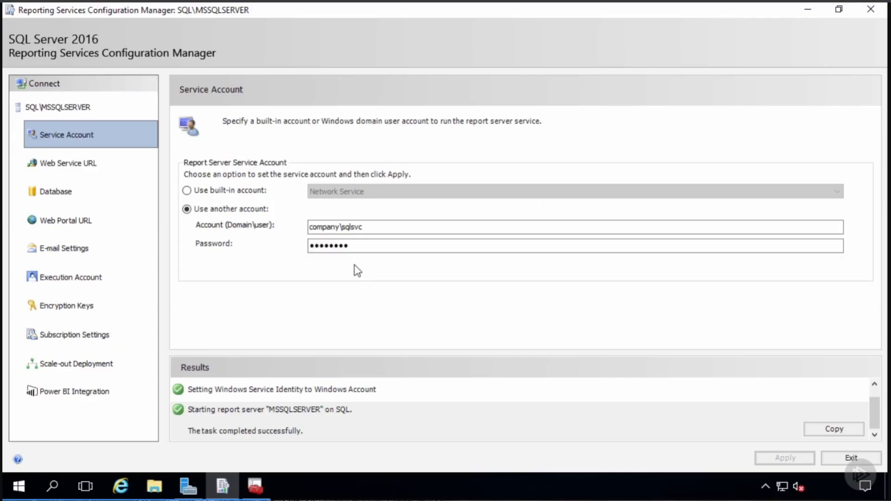
{"action": "left_click", "coordinate": [79, 170]}
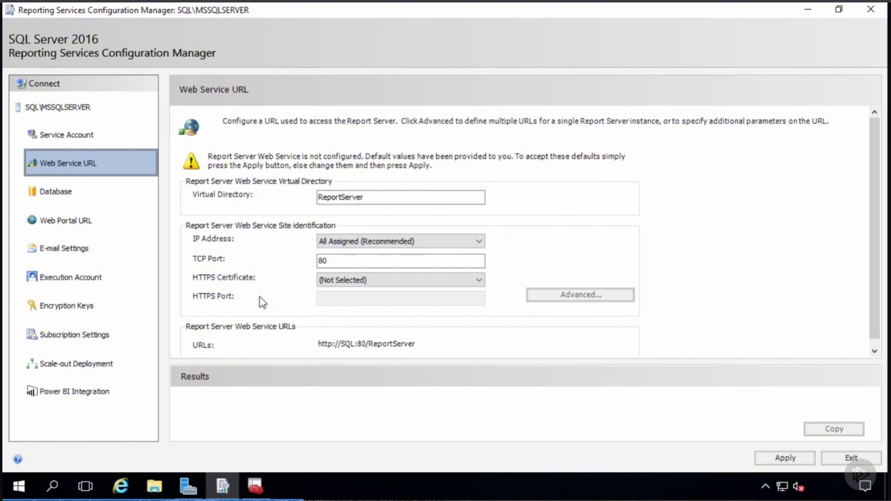
- Bind the web service to HTTPS port 443 with the sql.company.pri certificate and apply
{"action": "left_click", "coordinate": [344, 280]}
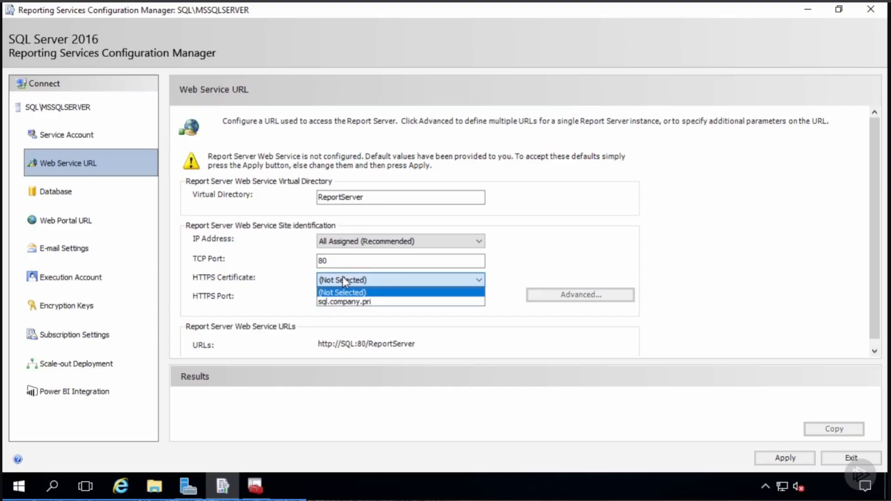
{"action": "left_click", "coordinate": [350, 302]}
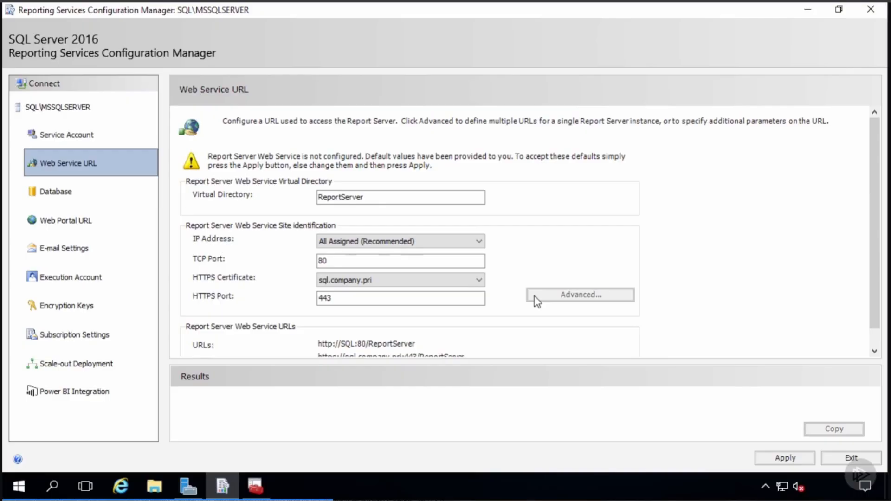
{"action": "left_click", "coordinate": [786, 459]}
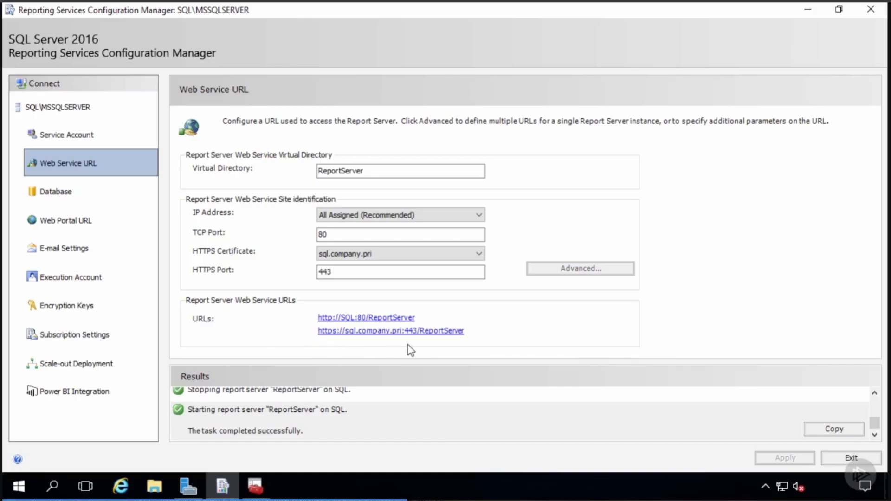
{"action": "left_click", "coordinate": [429, 332]}
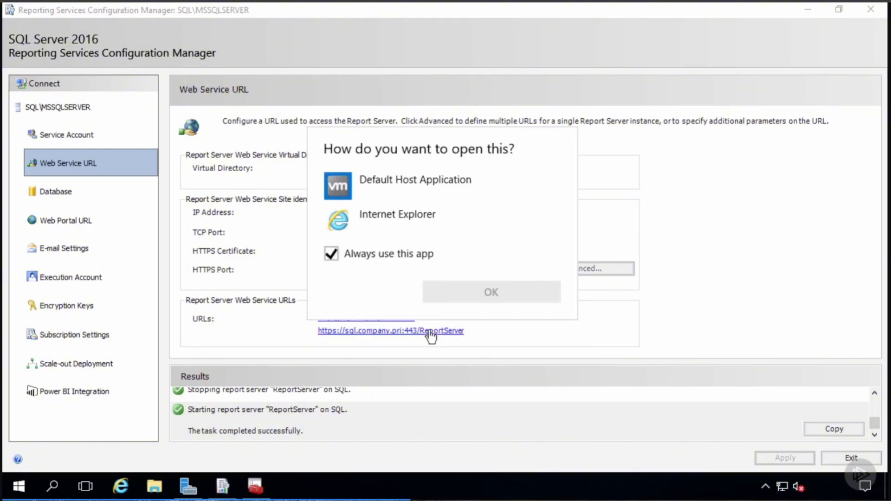
{"action": "left_click", "coordinate": [398, 256]}
{"action": "left_click", "coordinate": [392, 223]}
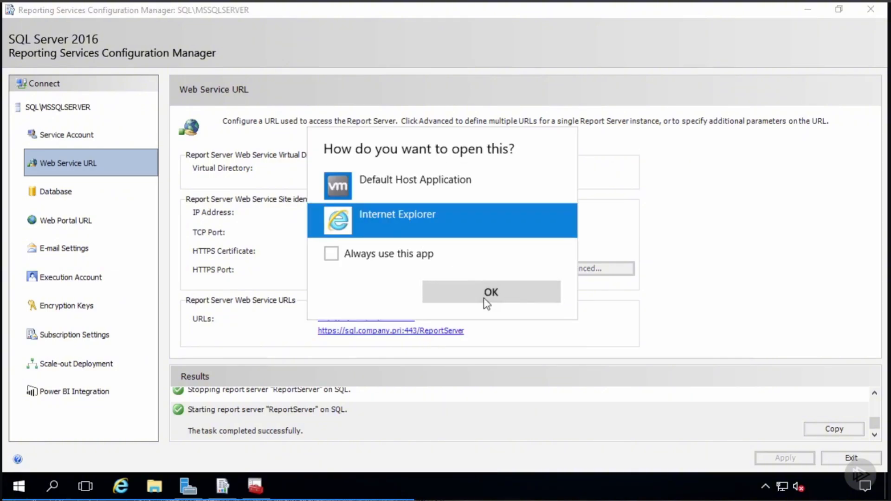
{"action": "left_click", "coordinate": [486, 302]}
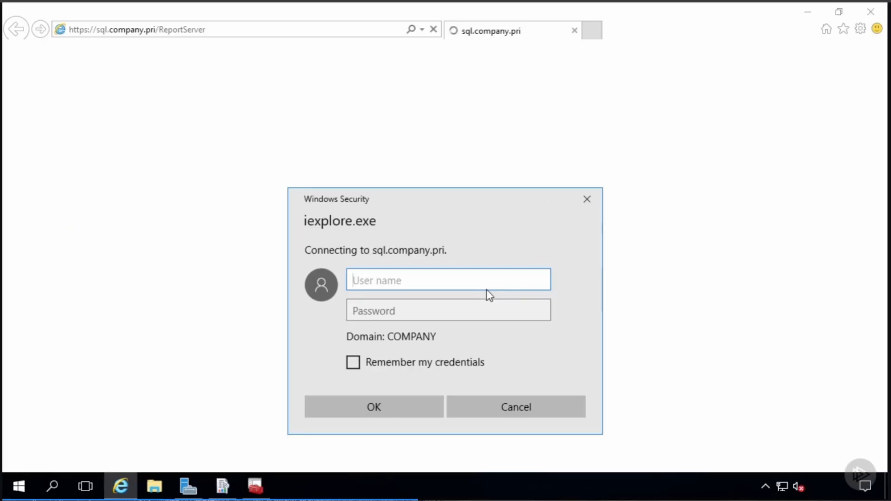
- Sign in with the user's credentials, see rsServerConfigurationError, and close the browser
{"action": "key", "text": "Tab"}
{"action": "type", "text": "********"}
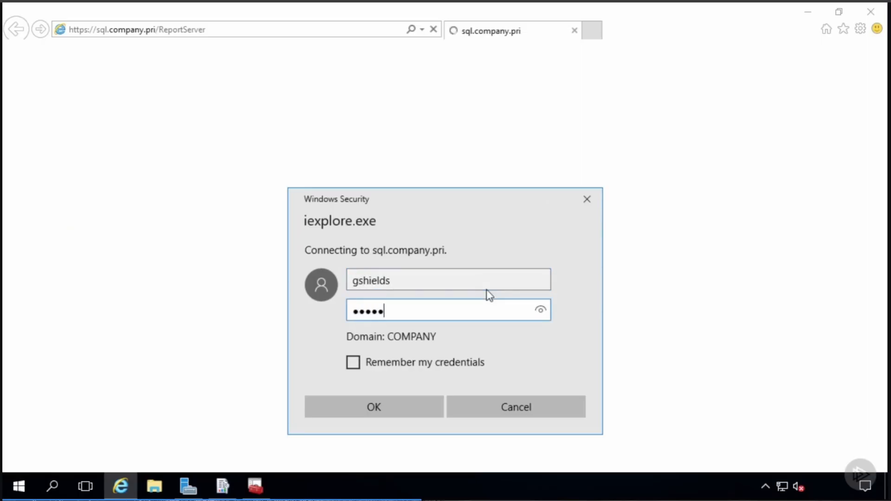
{"action": "left_click", "coordinate": [352, 363]}
{"action": "left_click", "coordinate": [368, 408]}
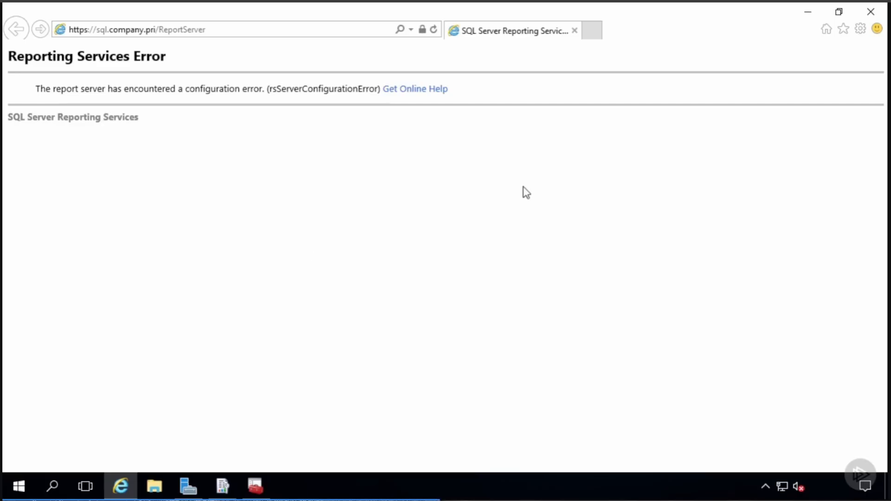
{"action": "left_click", "coordinate": [869, 11]}
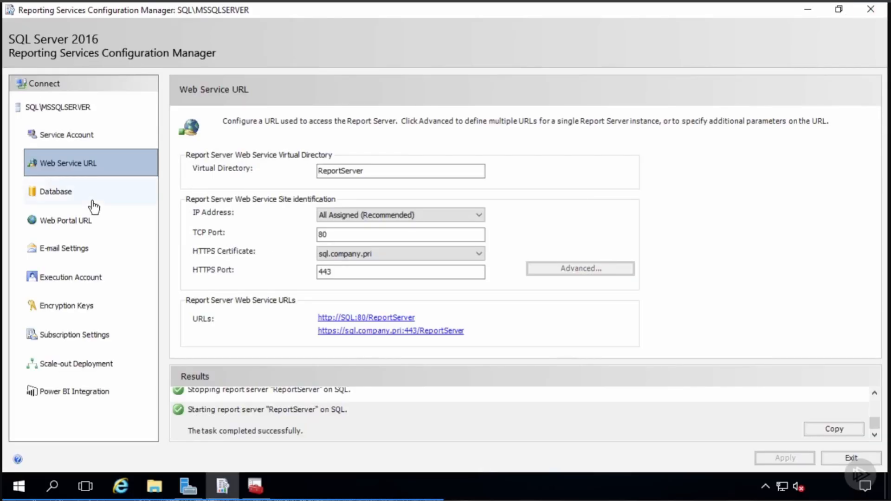
- Start creating a new report server database and test the connection to the SQL server
{"action": "left_click", "coordinate": [72, 196]}
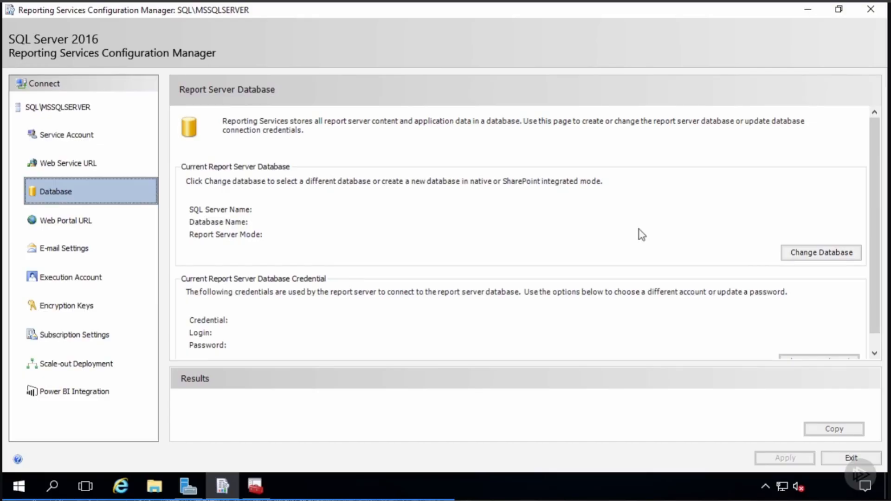
{"action": "left_click", "coordinate": [802, 252]}
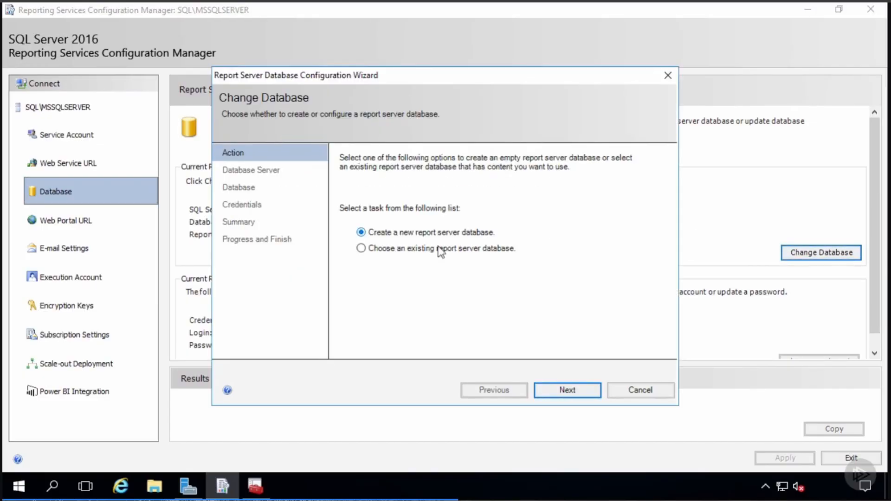
{"action": "left_click", "coordinate": [567, 391]}
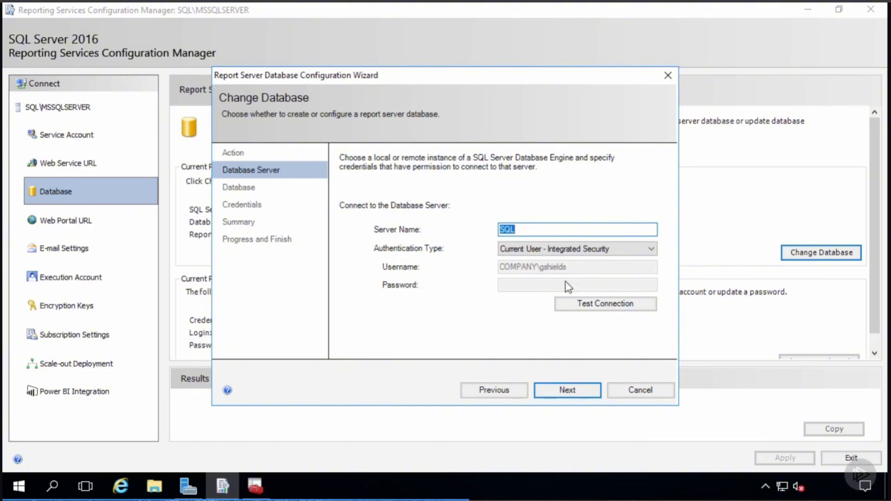
{"action": "left_click", "coordinate": [610, 310]}
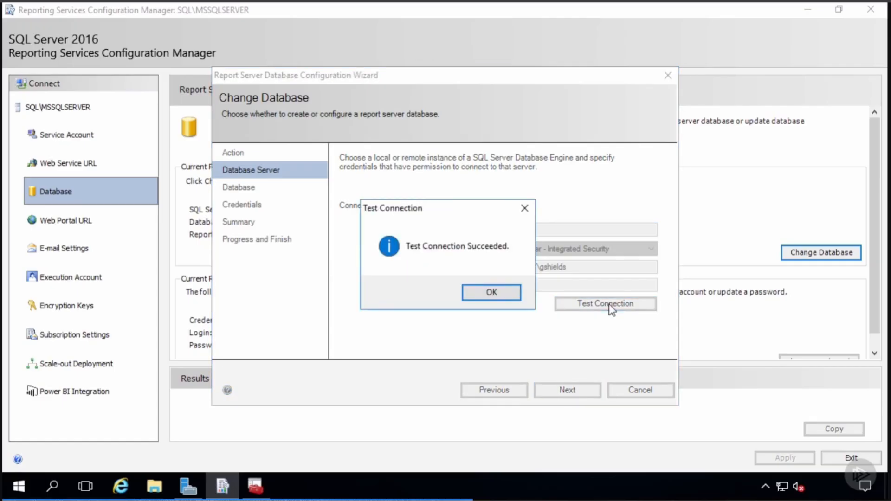
{"action": "left_click", "coordinate": [489, 295]}
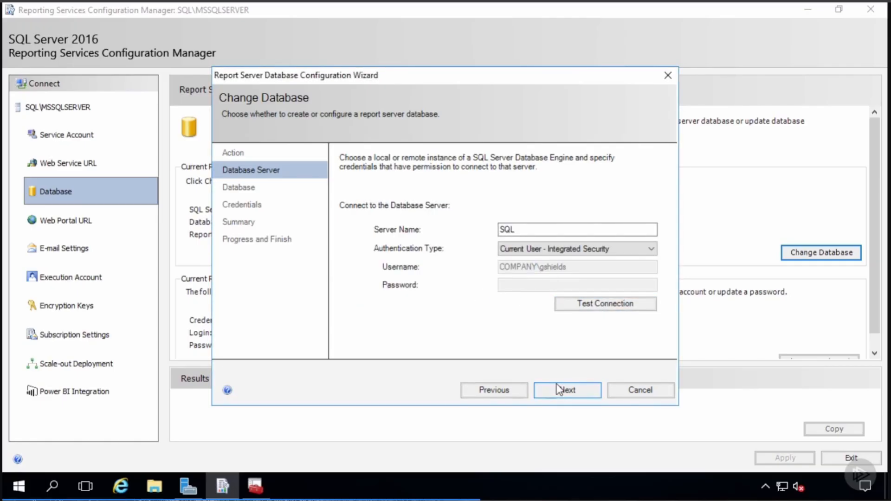
- Finish the wizard to create the ReportServer database in native mode
{"action": "left_click", "coordinate": [564, 394]}
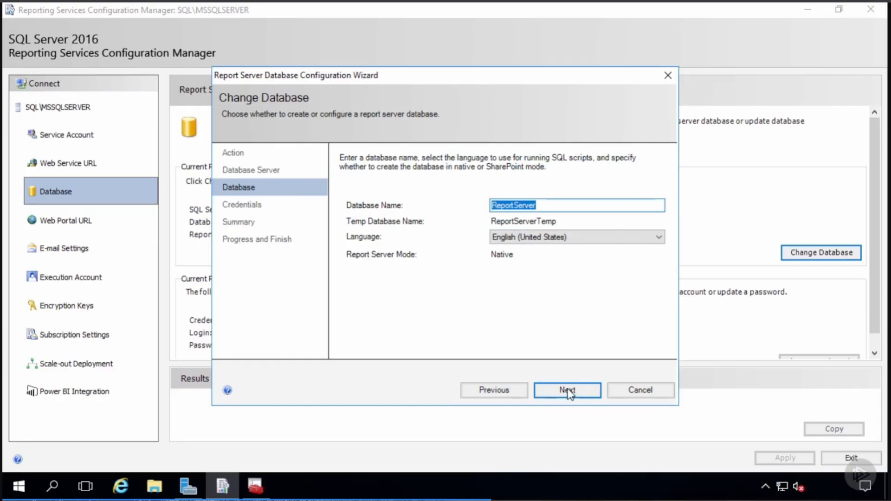
{"action": "left_click", "coordinate": [568, 391]}
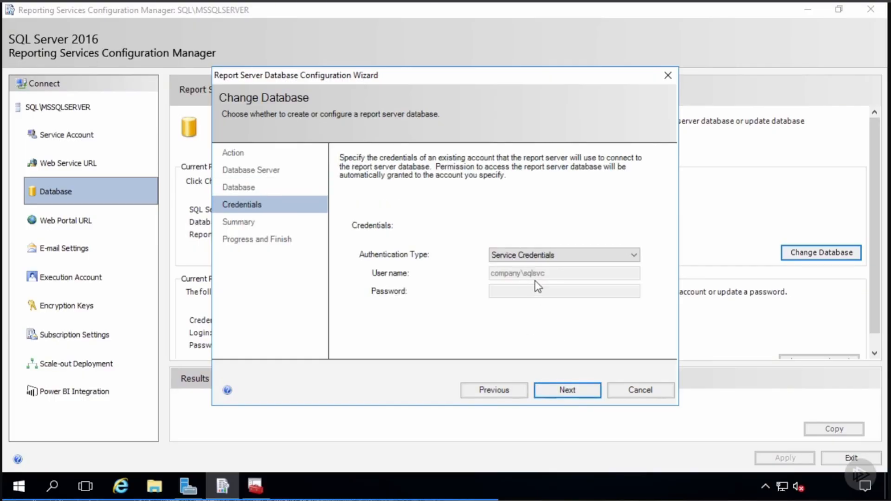
{"action": "left_click", "coordinate": [565, 393]}
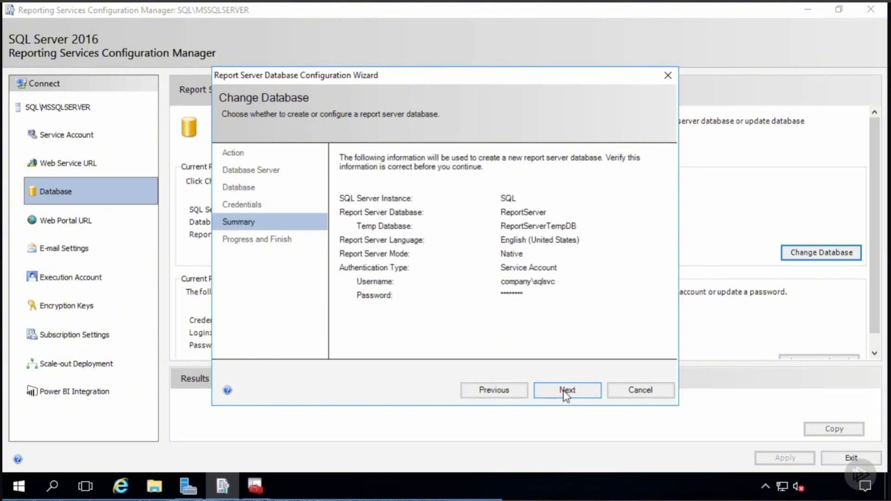
{"action": "left_click", "coordinate": [565, 392]}
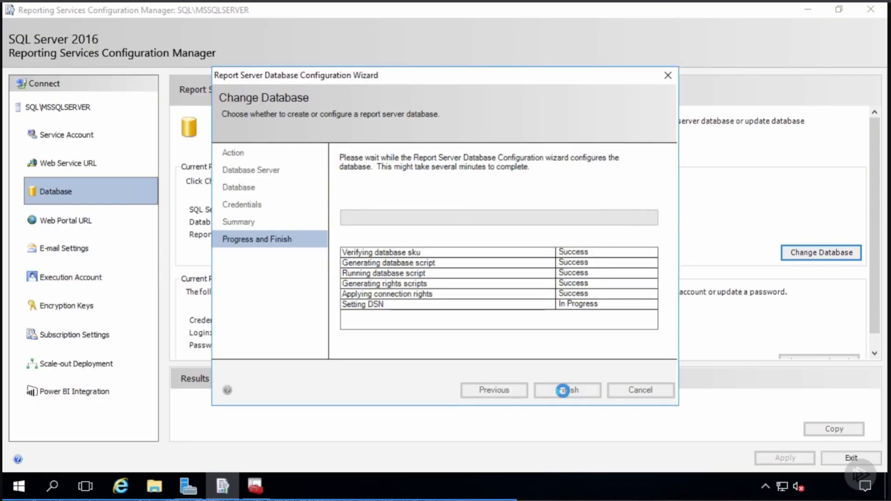
{"action": "left_click", "coordinate": [563, 391]}
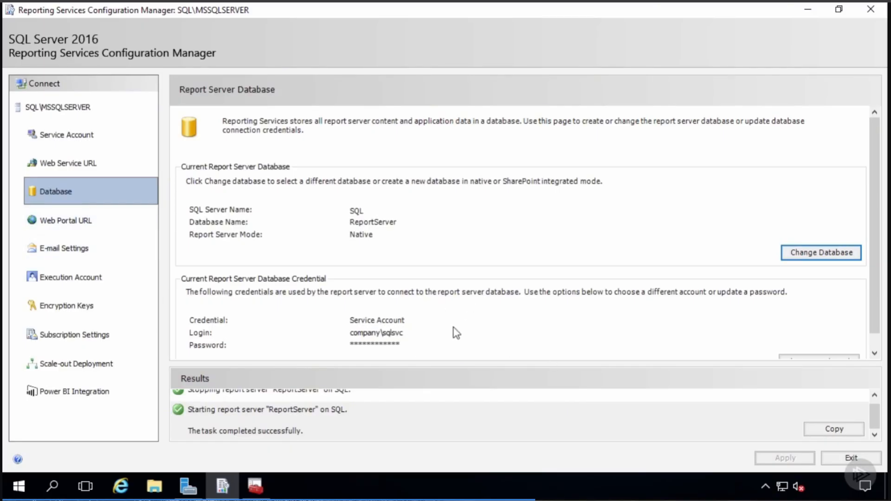
{"action": "scroll", "coordinate": [455, 333], "scroll_direction": "down", "scroll_amount": 1}
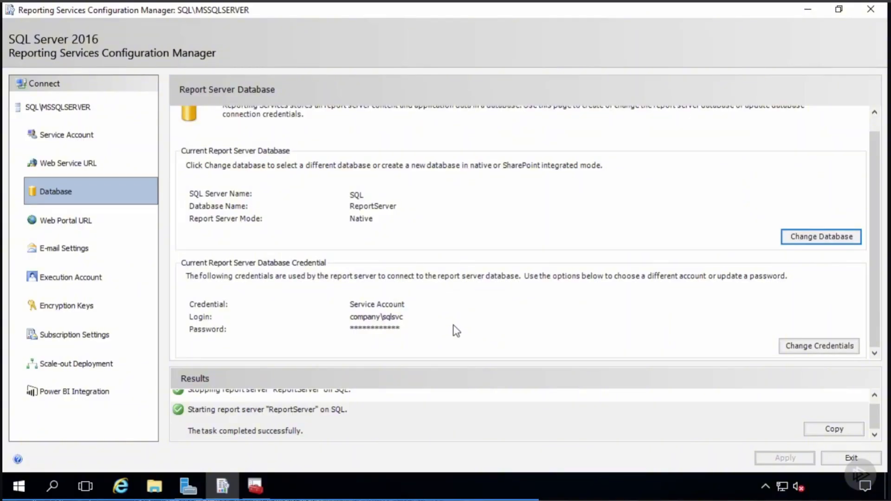
- Apply the default Reports web portal URL
{"action": "left_click", "coordinate": [83, 224]}
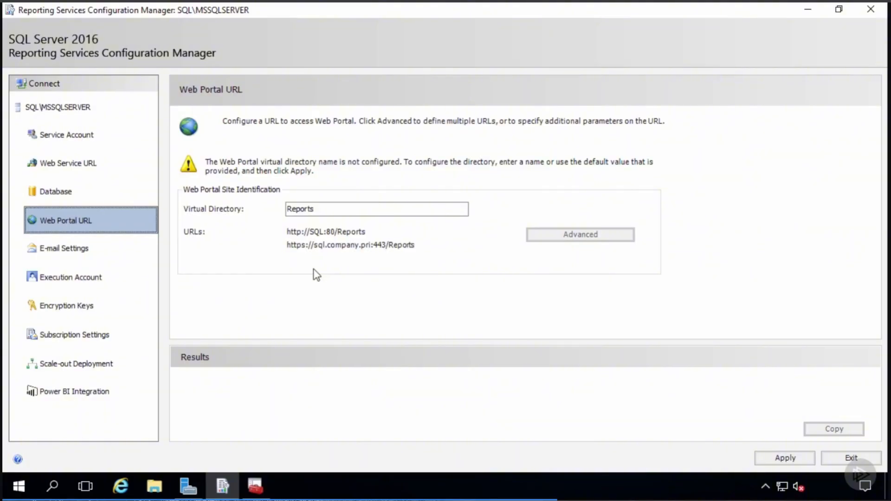
{"action": "left_click", "coordinate": [786, 458]}
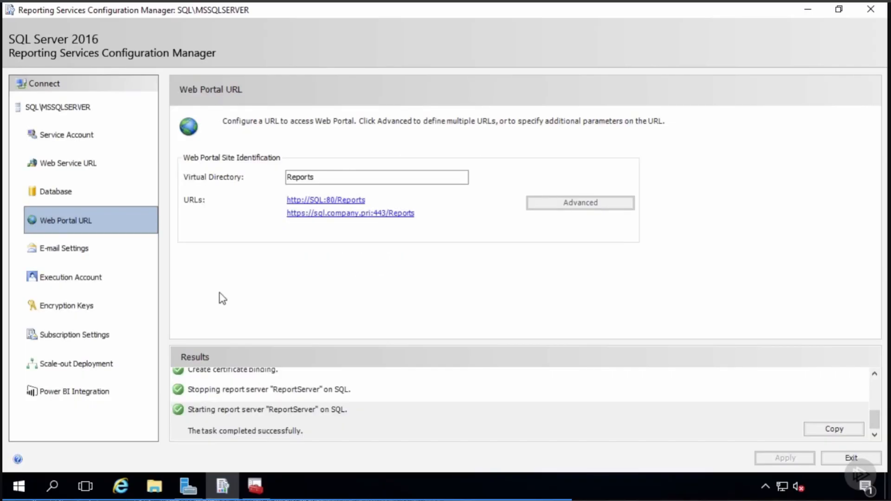
{"action": "left_click", "coordinate": [65, 251]}
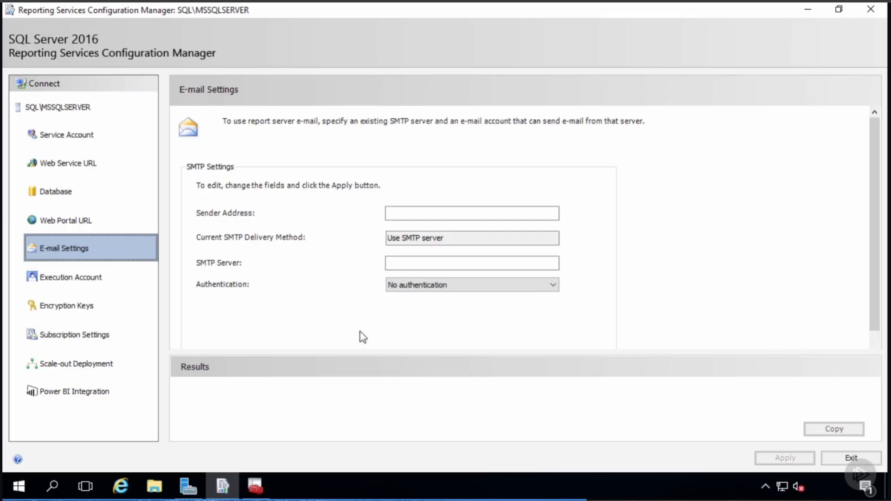
- Set report e-mail to SMTP server smtp.company.pri with a sender address, and apply
{"action": "left_click", "coordinate": [409, 214]}
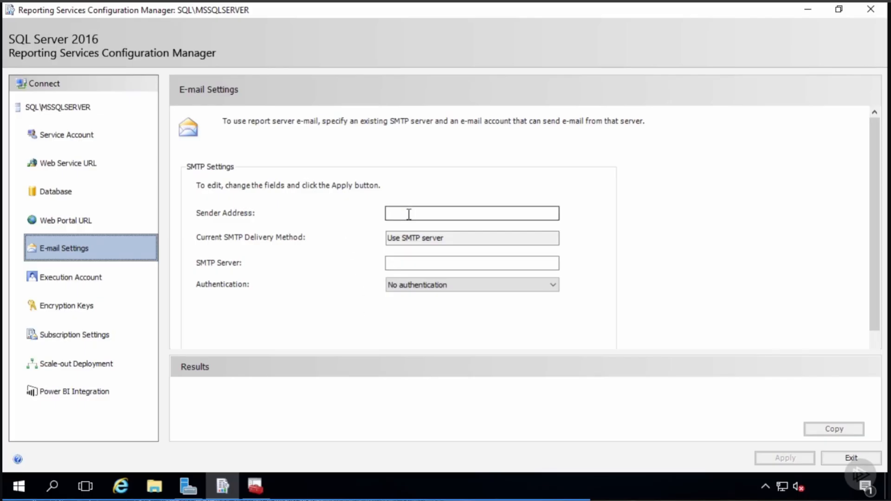
{"action": "left_click", "coordinate": [409, 214]}
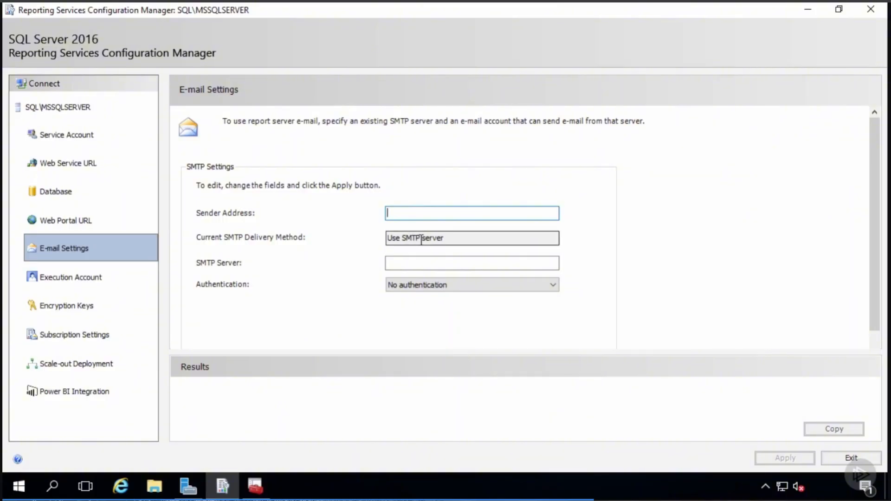
{"action": "left_click", "coordinate": [408, 262]}
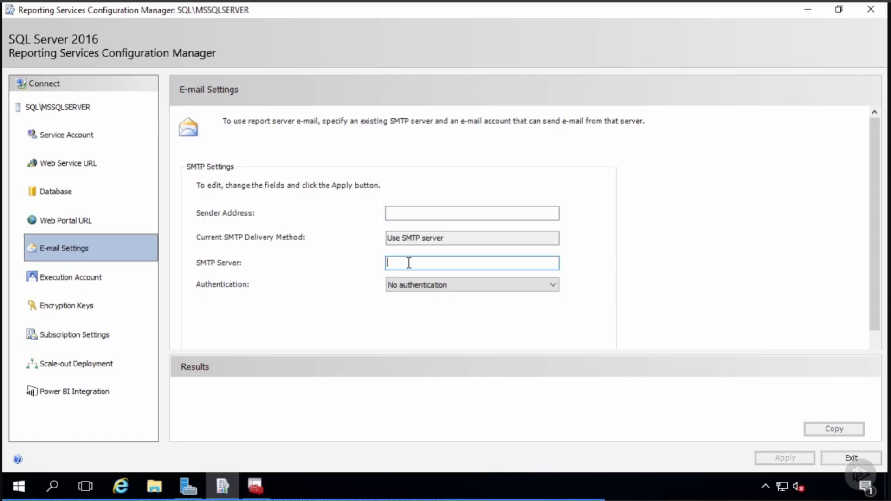
{"action": "type", "text": "smtp.company.pri"}
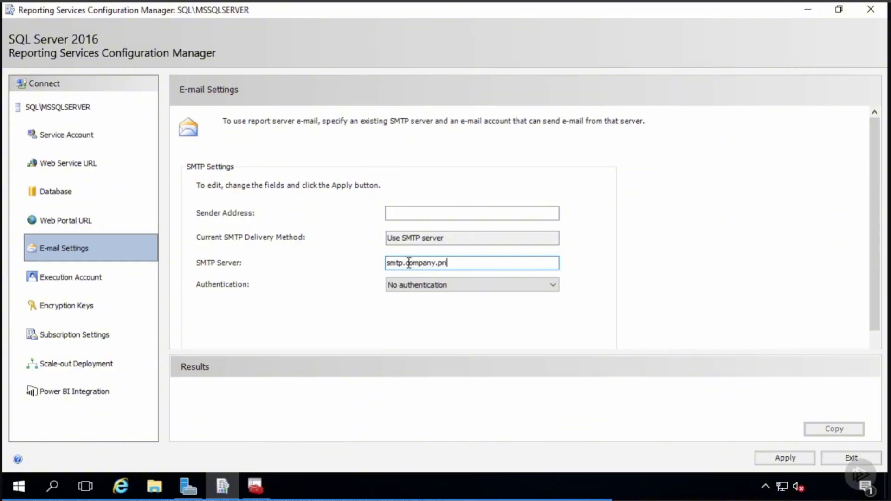
{"action": "left_click", "coordinate": [406, 214]}
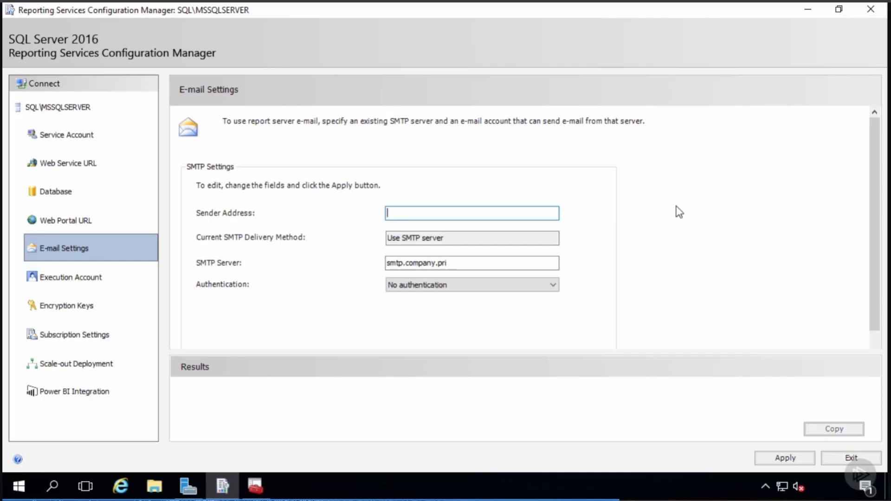
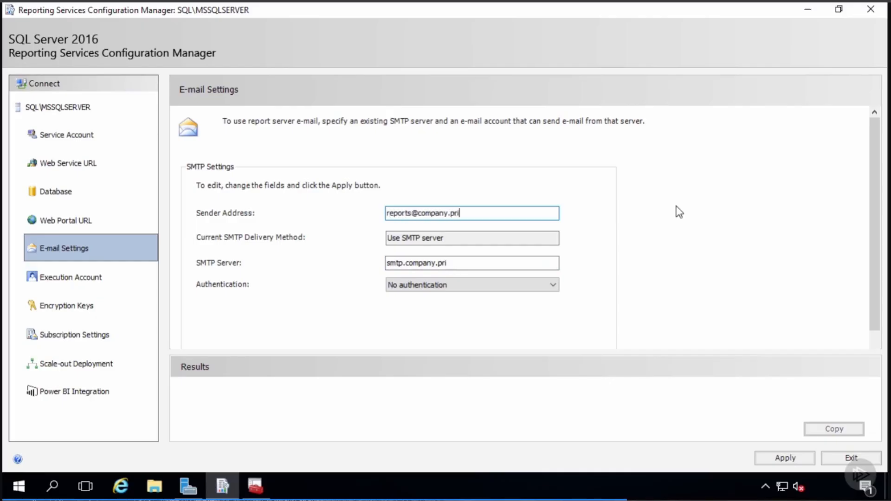
{"action": "left_click", "coordinate": [789, 457]}
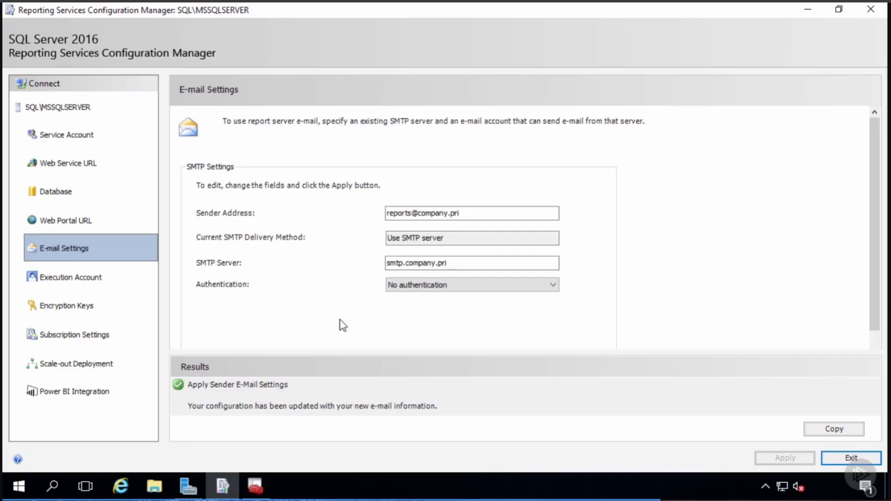
{"action": "left_click", "coordinate": [46, 284]}
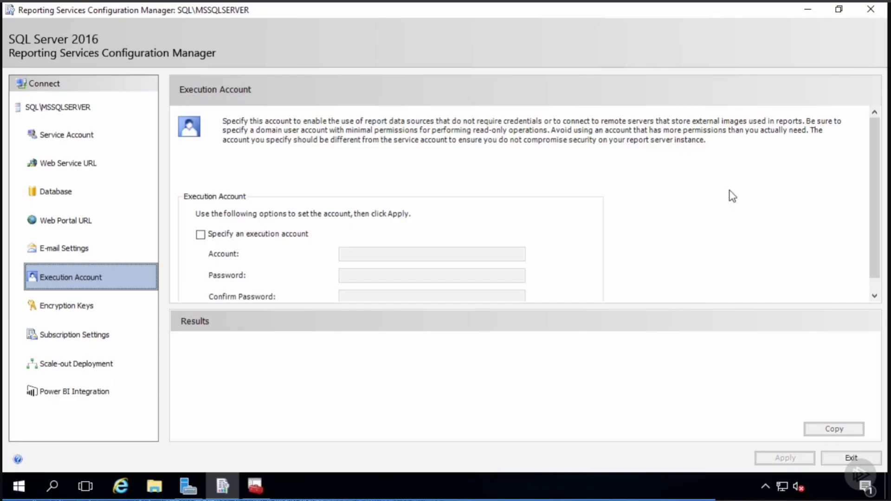
- Set company\omread and its password as the unattended execution account and apply
{"action": "left_click", "coordinate": [254, 234]}
{"action": "left_click", "coordinate": [364, 254]}
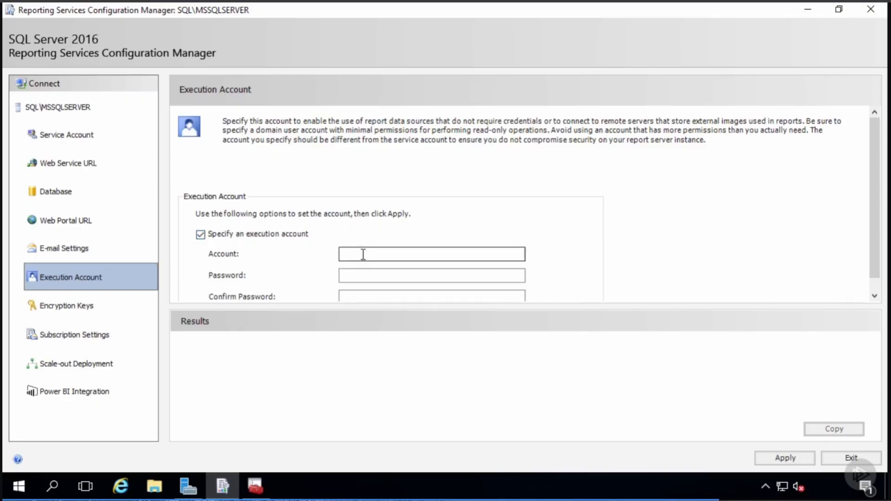
{"action": "type", "text": "compan"}
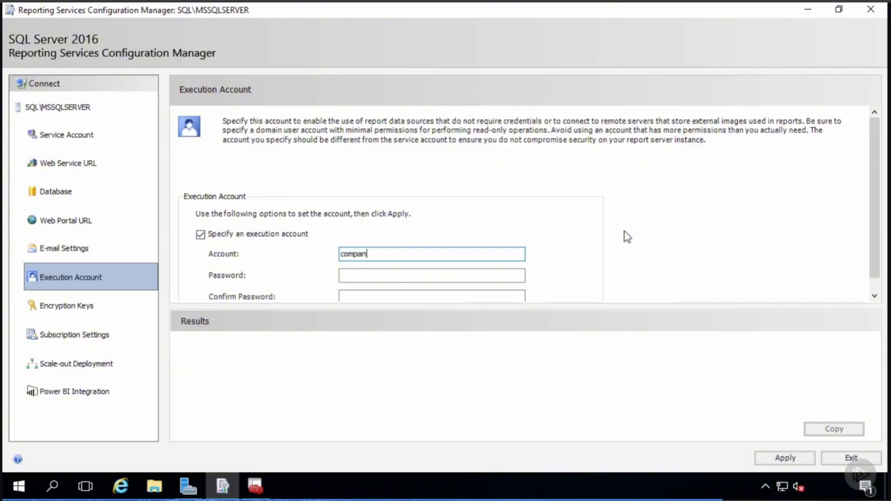
{"action": "type", "text": "y\\omread"}
{"action": "key", "text": "Tab"}
{"action": "type", "text": "•••••••••"}
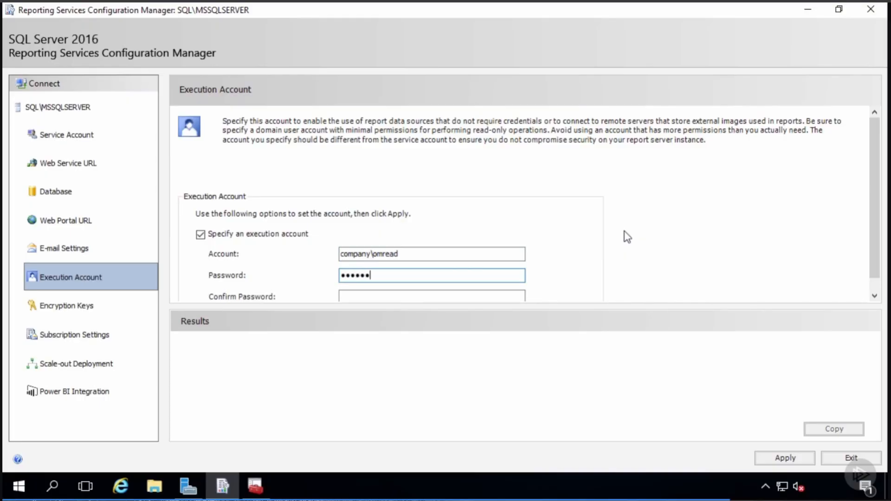
{"action": "key", "text": "Tab"}
{"action": "type", "text": "•••••••••"}
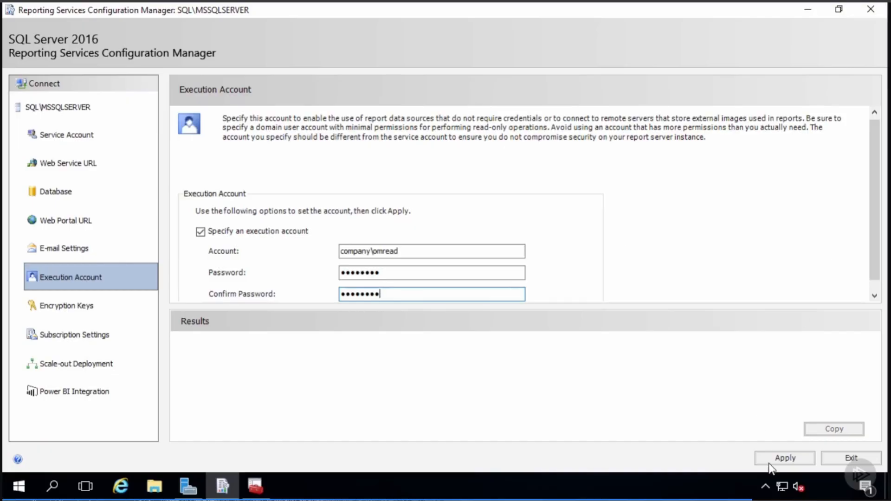
{"action": "left_click", "coordinate": [786, 458]}
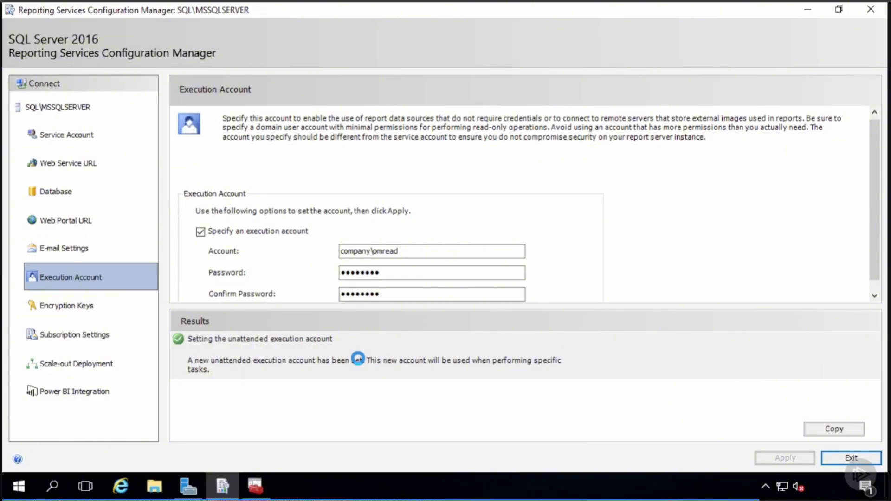
{"action": "left_click", "coordinate": [79, 308]}
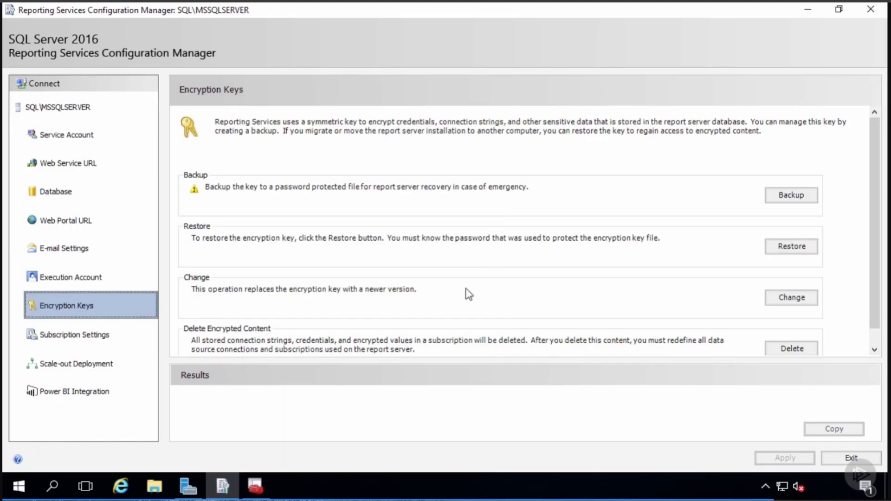
- Show the Subscription Settings page, where no file share account is set yet
{"action": "left_click", "coordinate": [86, 340]}
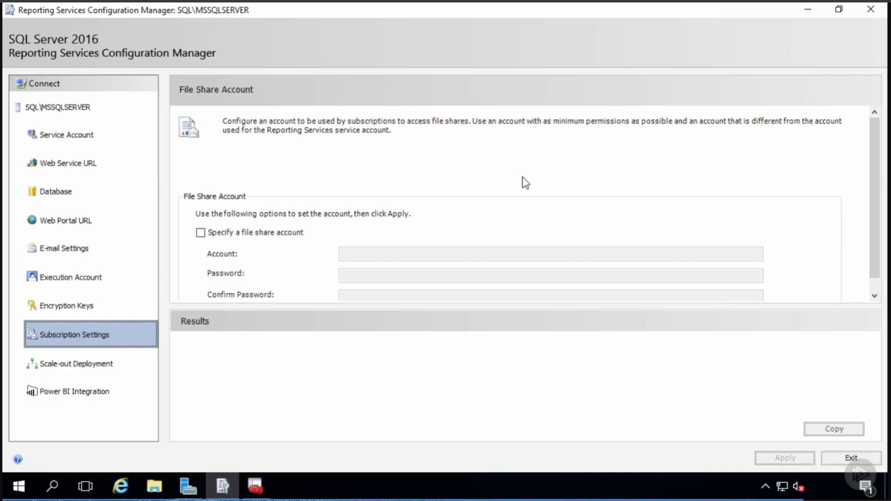
- Set company\pmread and its password as the subscription file share account and apply
{"action": "left_click", "coordinate": [200, 235]}
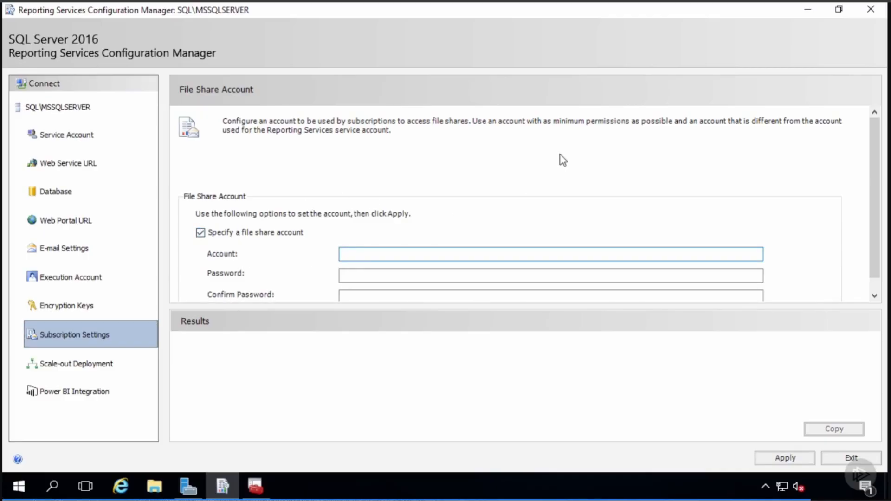
{"action": "type", "text": "company\\pmread"}
{"action": "key", "text": "Tab"}
{"action": "type", "text": "pass"}
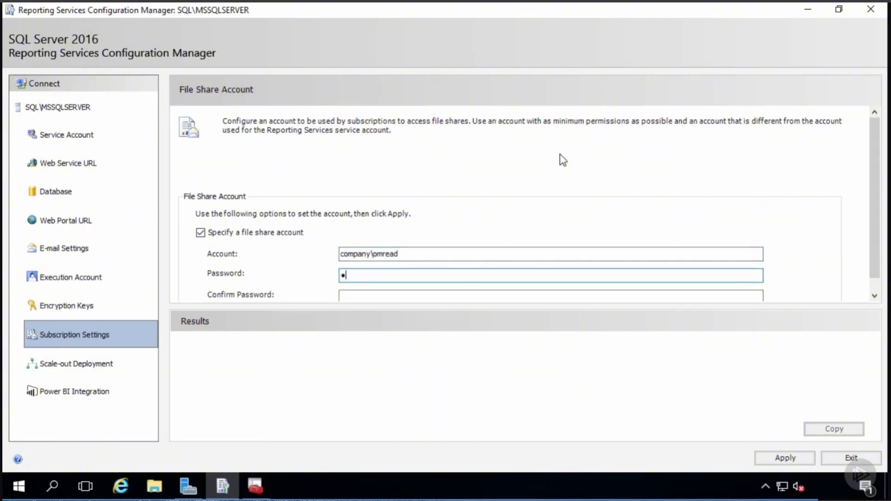
{"action": "type", "text": "word1"}
{"action": "key", "text": "Tab"}
{"action": "type", "text": "password1"}
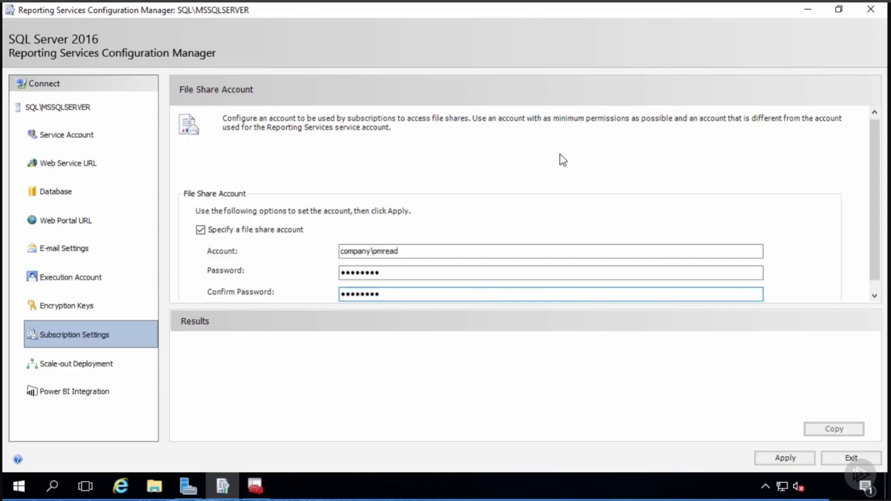
{"action": "left_click", "coordinate": [780, 457]}
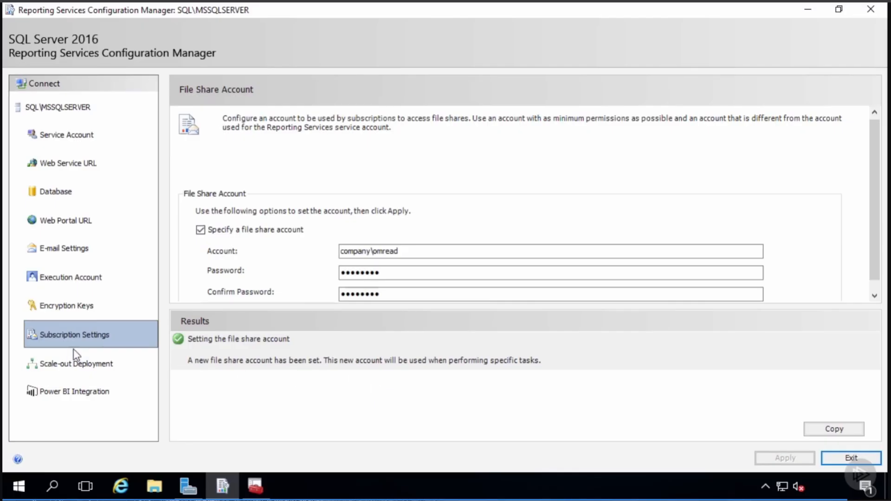
{"action": "left_click", "coordinate": [75, 362]}
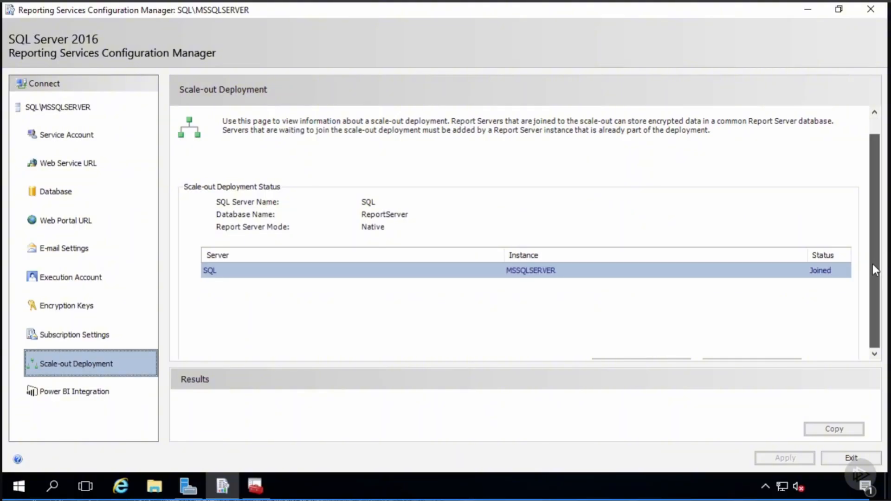
- Scroll the Scale-out Deployment page, then minimize Reporting Services Configuration Manager
{"action": "left_click_drag", "start_coordinate": [873, 263], "coordinate": [875, 295]}
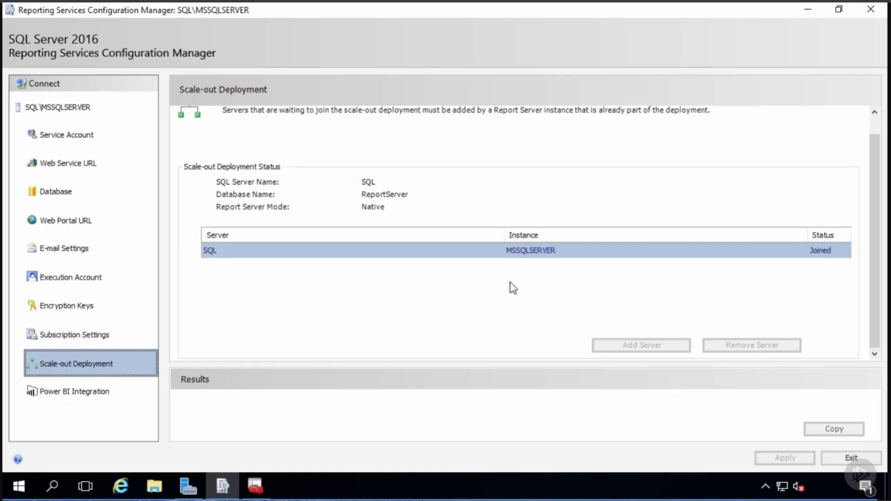
{"action": "left_click", "coordinate": [808, 9]}
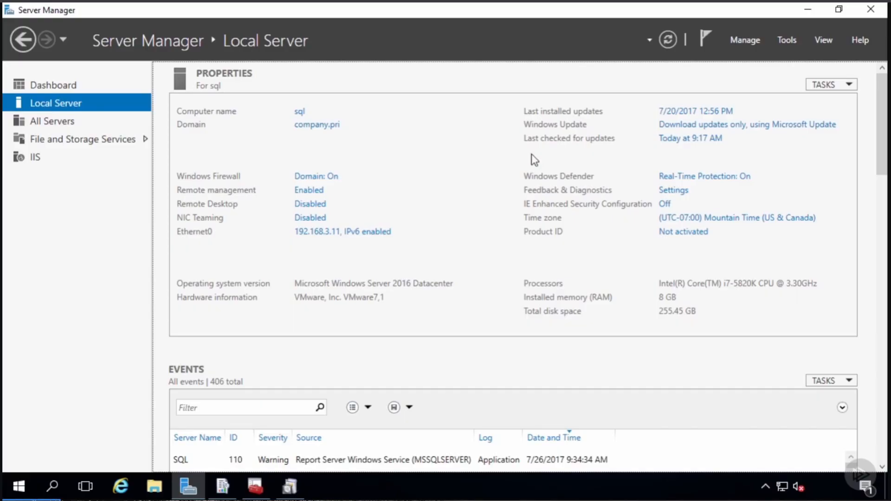
- Install the Reporting server feature to the default location and run the prerequisite checks
{"action": "left_click", "coordinate": [808, 6]}
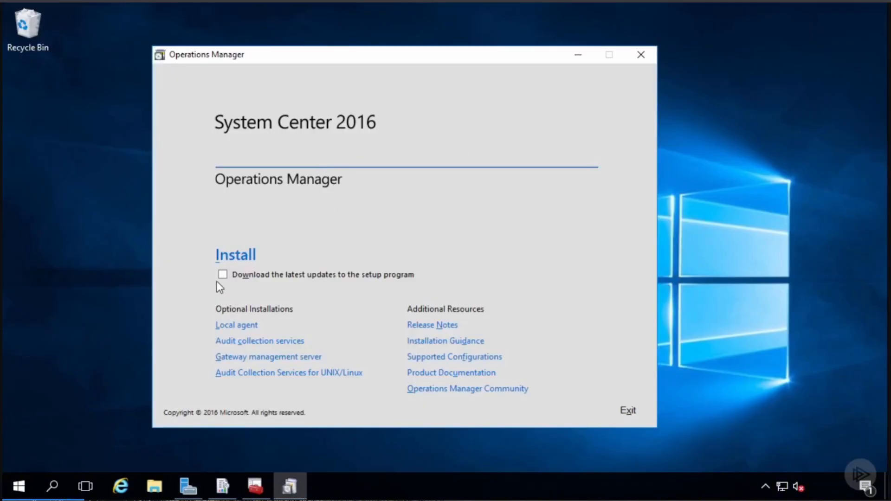
{"action": "left_click", "coordinate": [243, 256]}
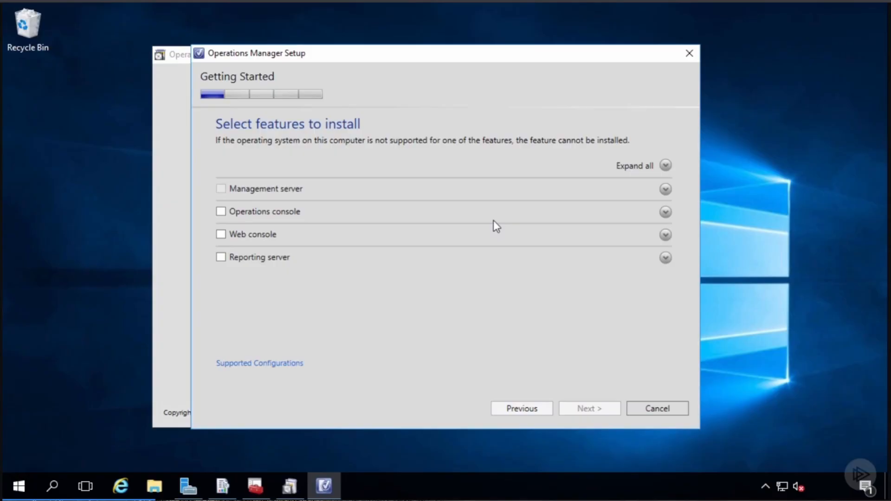
{"action": "left_click", "coordinate": [221, 257]}
{"action": "left_click", "coordinate": [595, 410]}
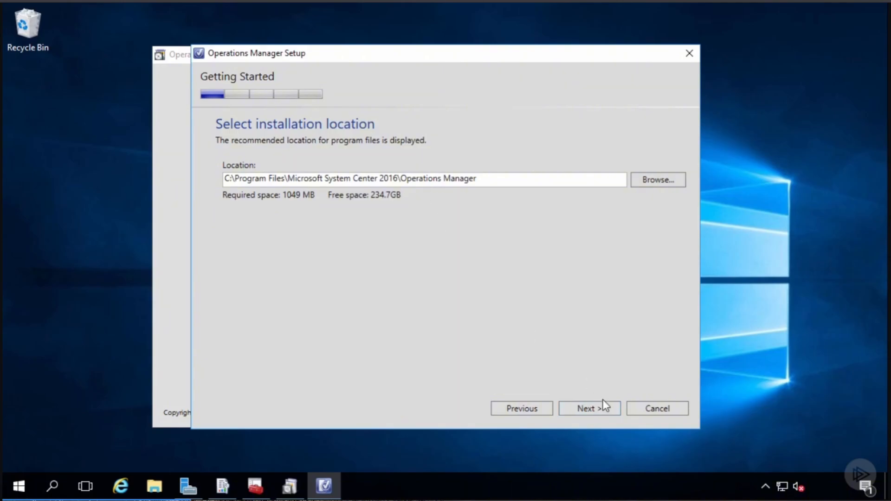
{"action": "left_click", "coordinate": [596, 406]}
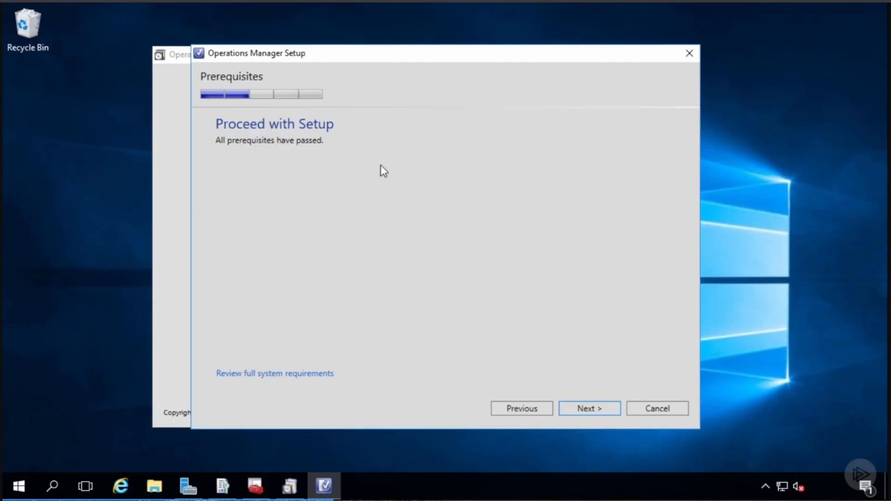
- Accept the license, set mgmt.company.pri as management server, then open SQL Server Configuration Manager
{"action": "left_click", "coordinate": [595, 410]}
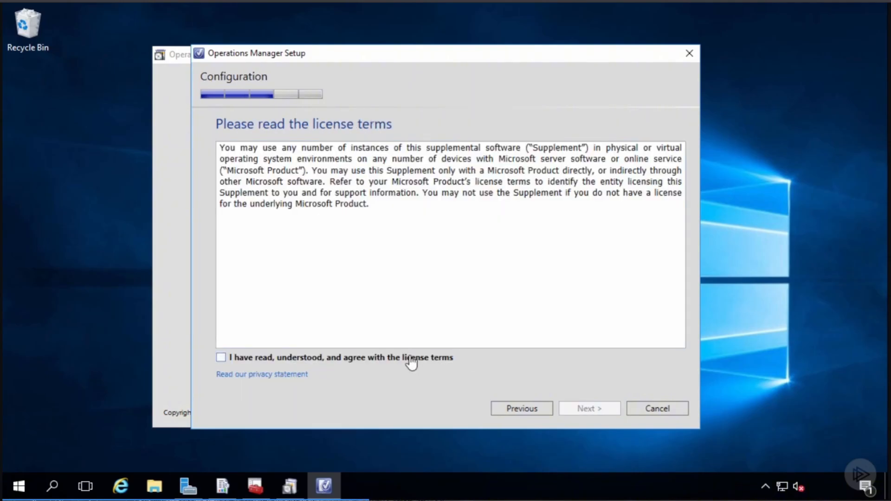
{"action": "left_click", "coordinate": [411, 360]}
{"action": "left_click", "coordinate": [596, 410]}
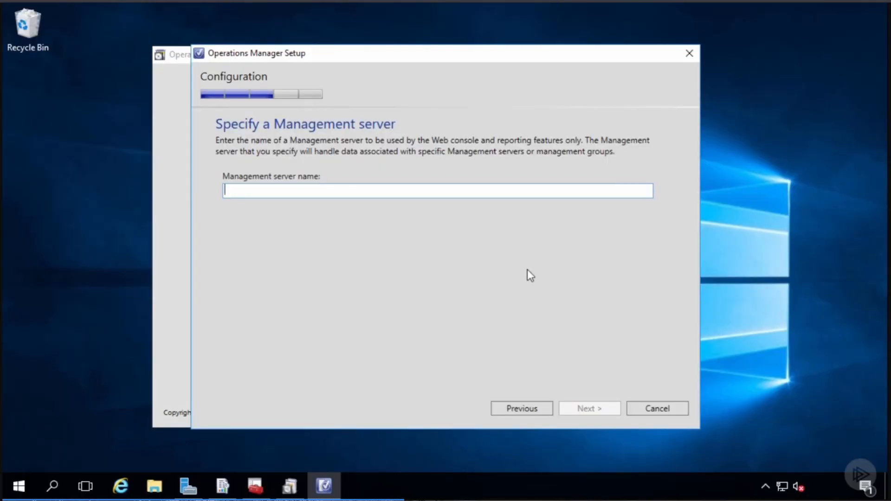
{"action": "type", "text": "mgmt."}
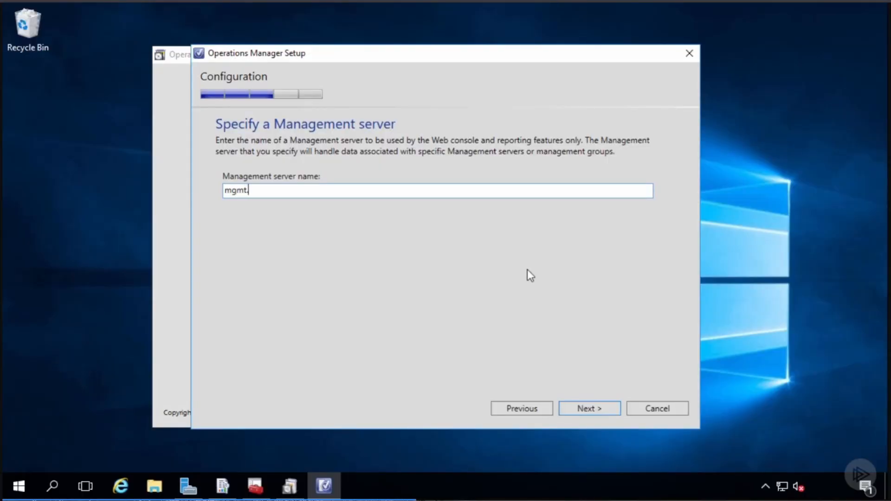
{"action": "type", "text": "company.pri"}
{"action": "left_click", "coordinate": [592, 407]}
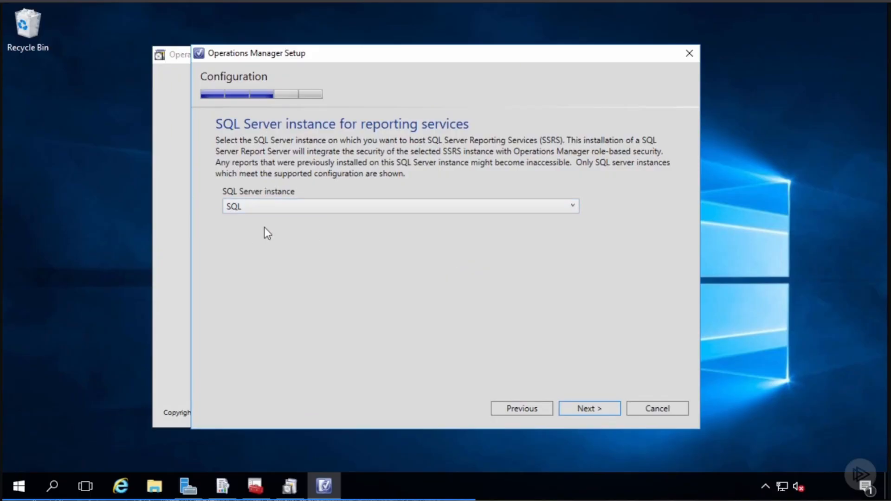
{"action": "left_click", "coordinate": [255, 486]}
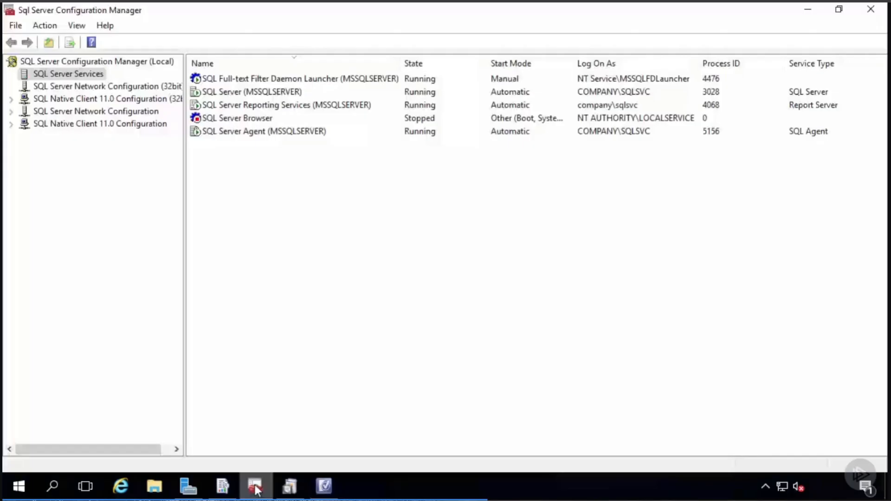
- Check that SQL Server Agent (MSSQLSERVER) is running, then minimize SQL Server Configuration Manager
{"action": "left_click", "coordinate": [279, 133]}
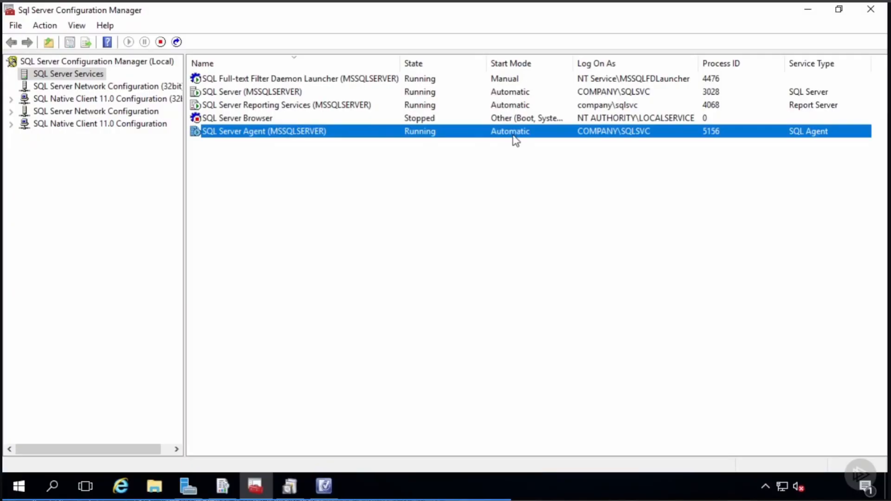
{"action": "left_click", "coordinate": [807, 11]}
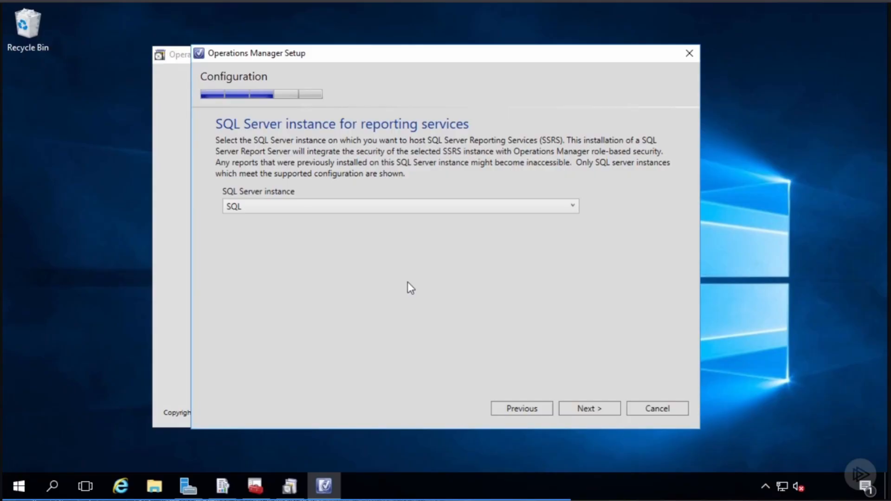
- Enter company\omread and its password as the Data Reader account
{"action": "left_click", "coordinate": [593, 407]}
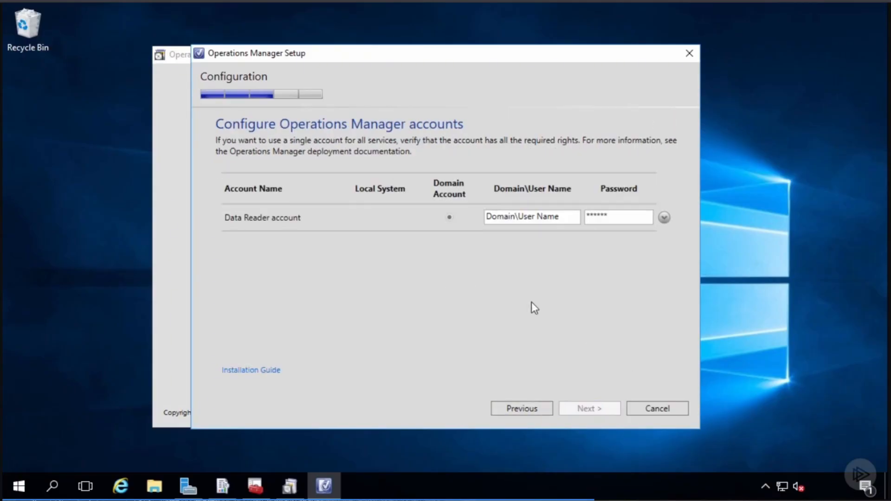
{"action": "left_click", "coordinate": [517, 216]}
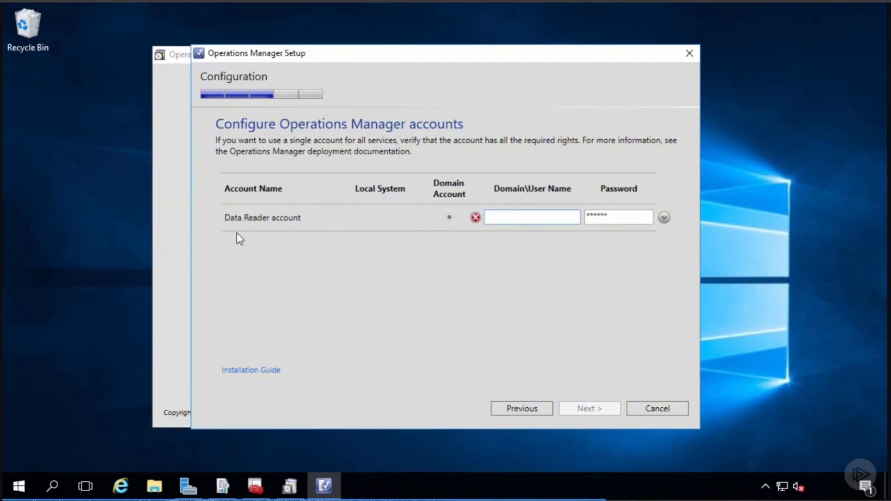
{"action": "type", "text": "company\\omread"}
{"action": "key", "text": "Tab"}
{"action": "type", "text": "•••••••••"}
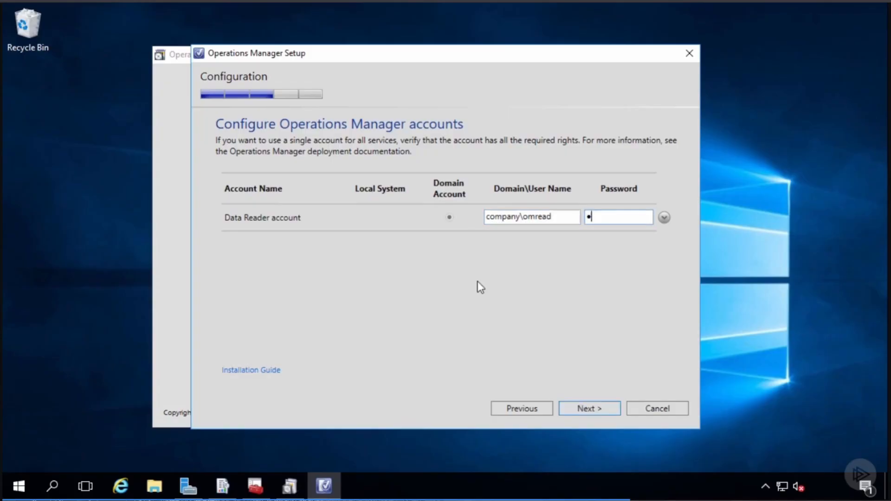
{"action": "left_click", "coordinate": [586, 409]}
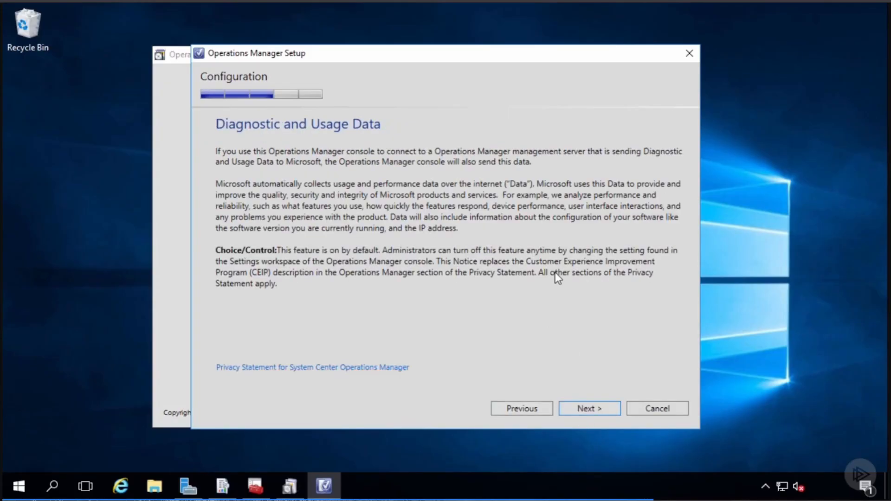
- Pass the diagnostic data notice, install Reporting, and close the finished wizard
{"action": "left_click", "coordinate": [589, 407]}
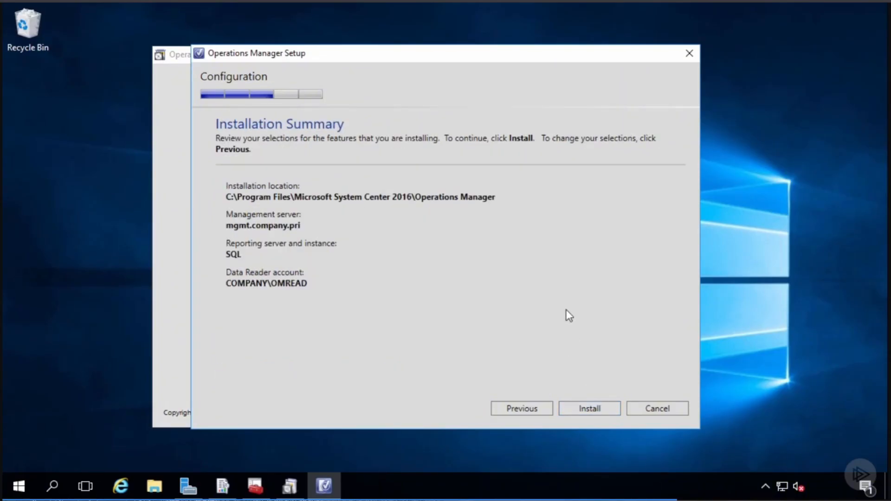
{"action": "key", "text": "Return"}
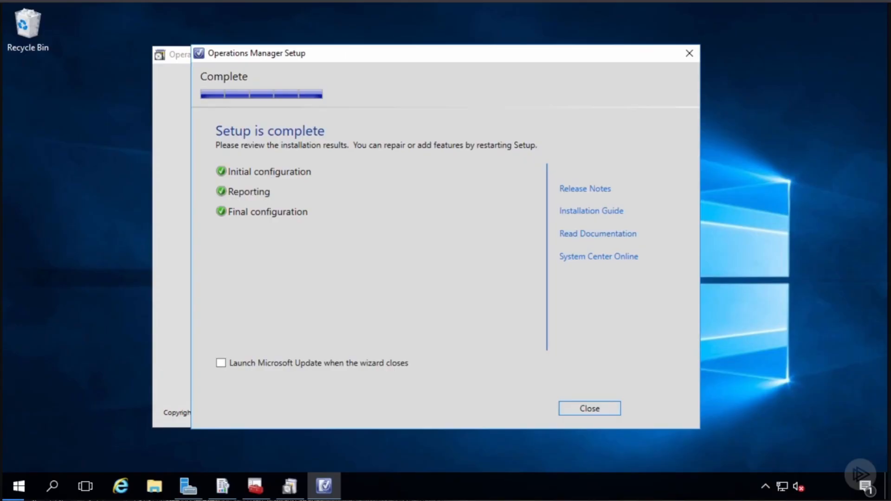
{"action": "left_click", "coordinate": [584, 410]}
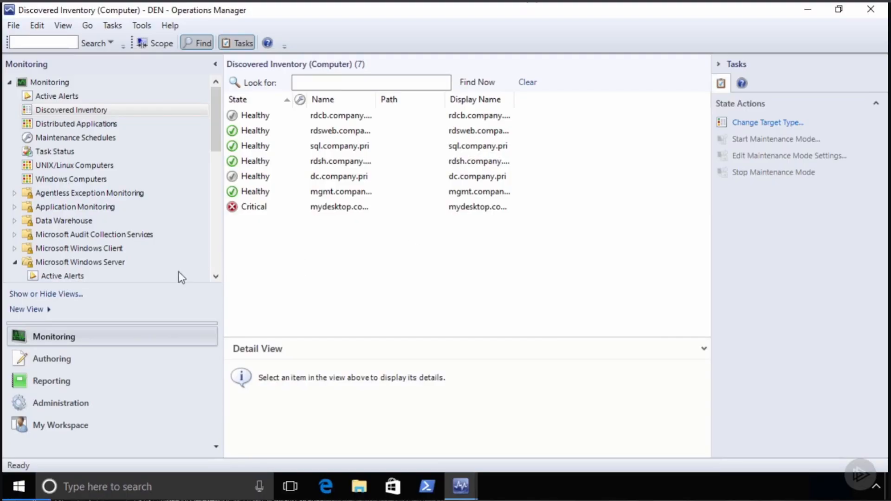
- Switch the console to the Reporting workspace to list the Generic Report Library reports
{"action": "left_click", "coordinate": [58, 386]}
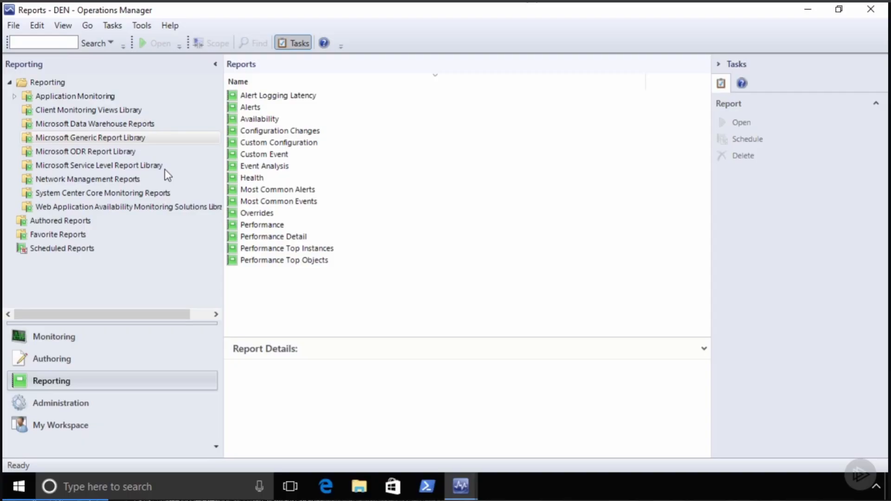
- Browse Authored Reports, Client Monitoring, Data Warehouse and Generic Report libraries, then select Availability
{"action": "left_click", "coordinate": [64, 219]}
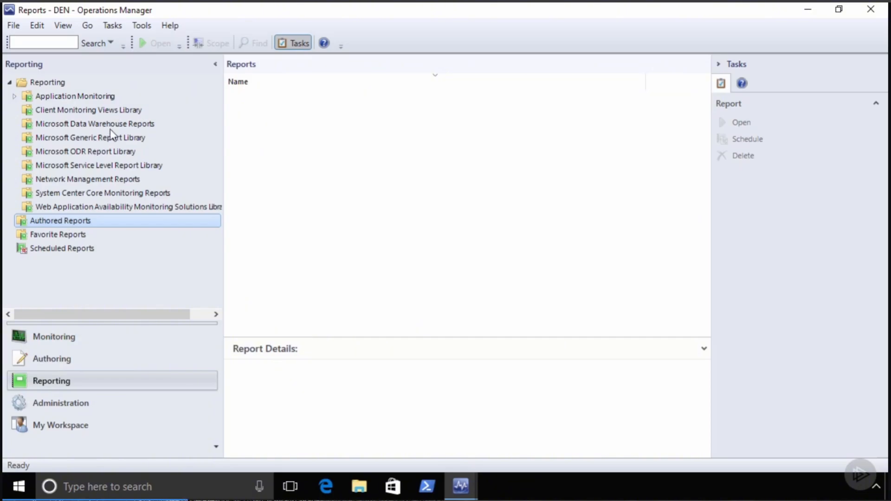
{"action": "left_click", "coordinate": [106, 112]}
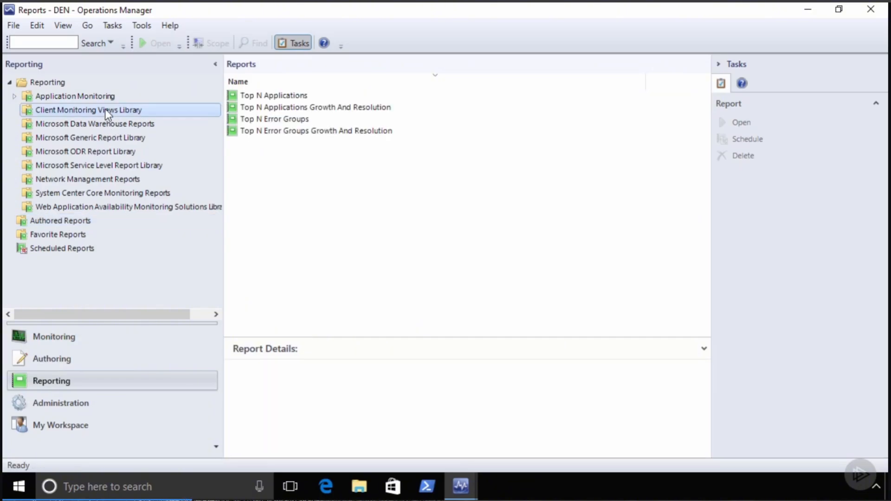
{"action": "left_click", "coordinate": [109, 124]}
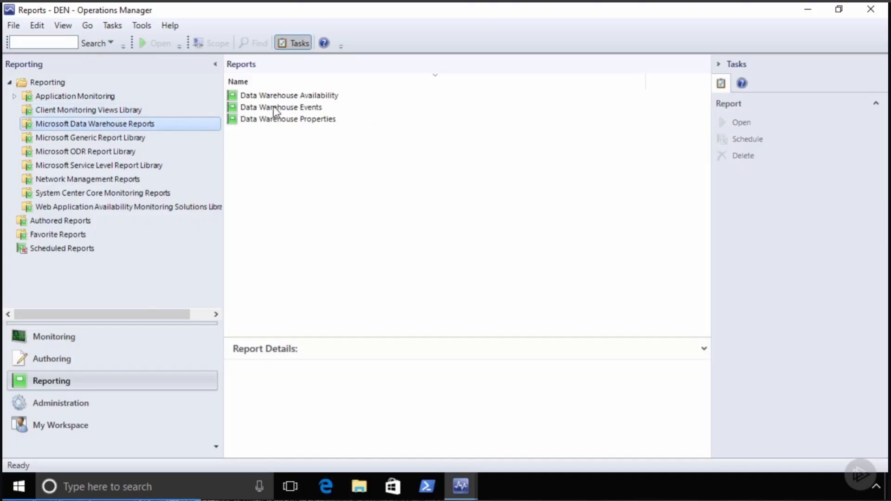
{"action": "left_click", "coordinate": [108, 139]}
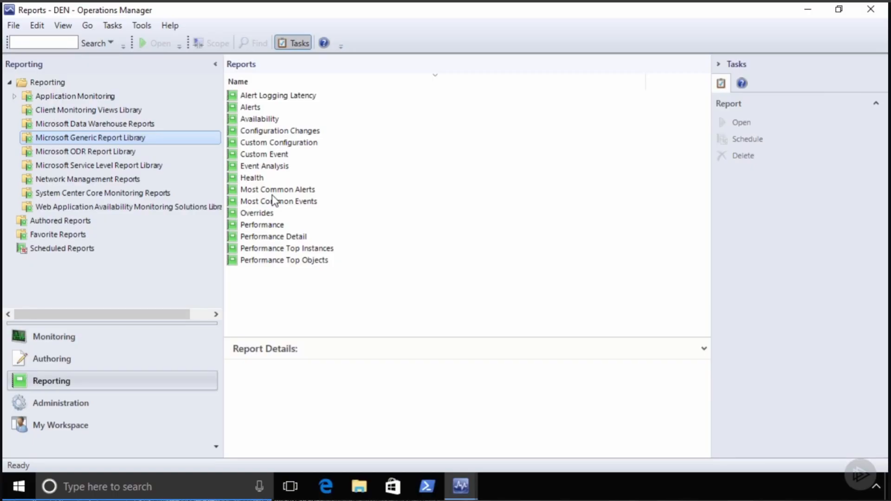
{"action": "left_click", "coordinate": [261, 119]}
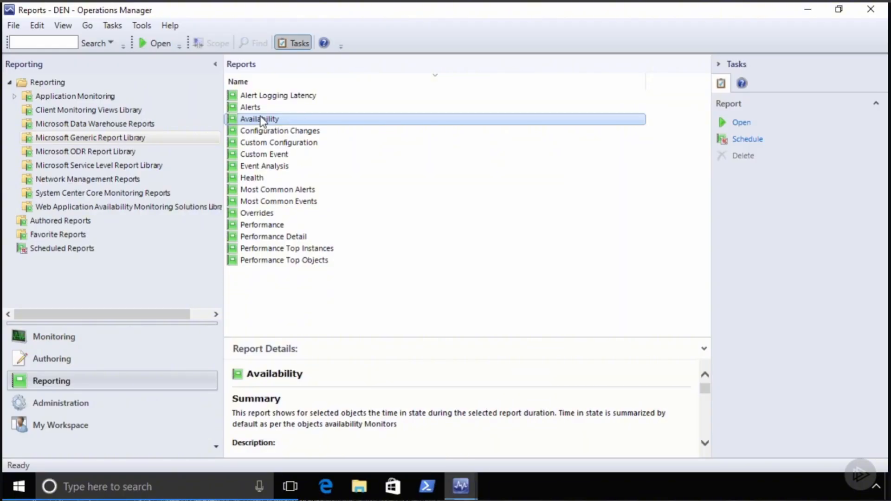
- Open the Availability report with Hourly aggregation starting Yesterday, then open Add Object
{"action": "right_click", "coordinate": [263, 122]}
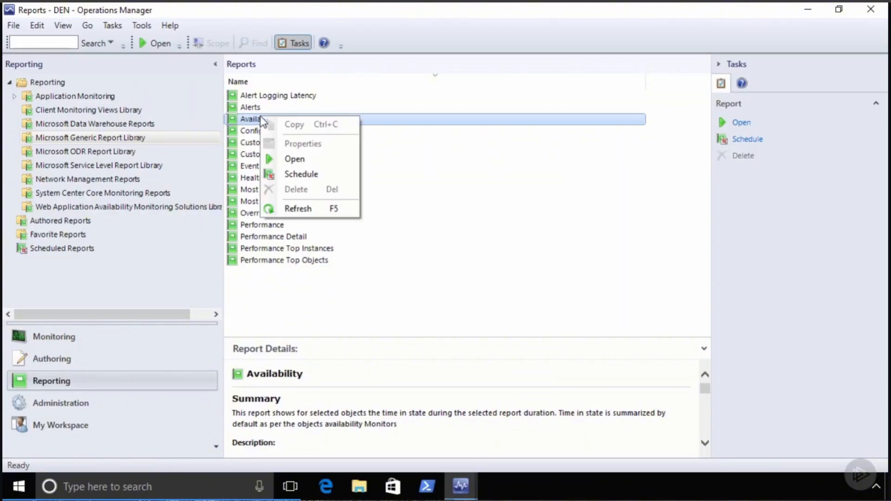
{"action": "left_click", "coordinate": [290, 160]}
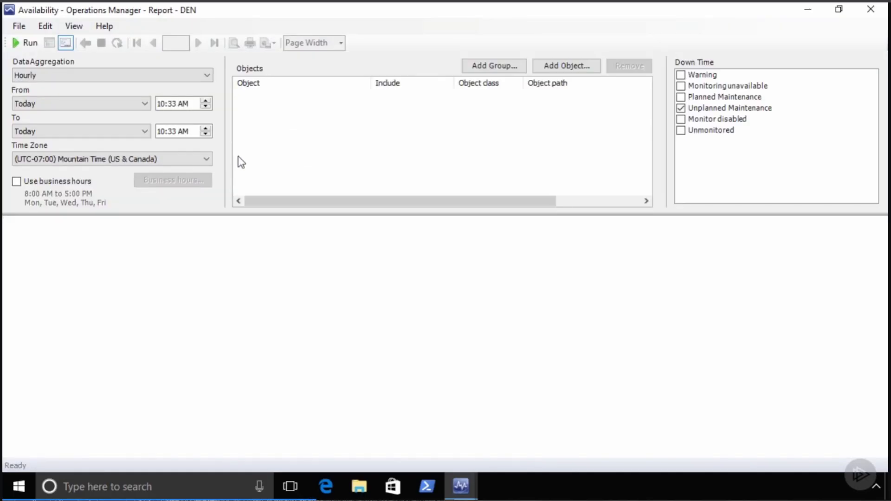
{"action": "left_click", "coordinate": [57, 74]}
{"action": "left_click", "coordinate": [57, 73]}
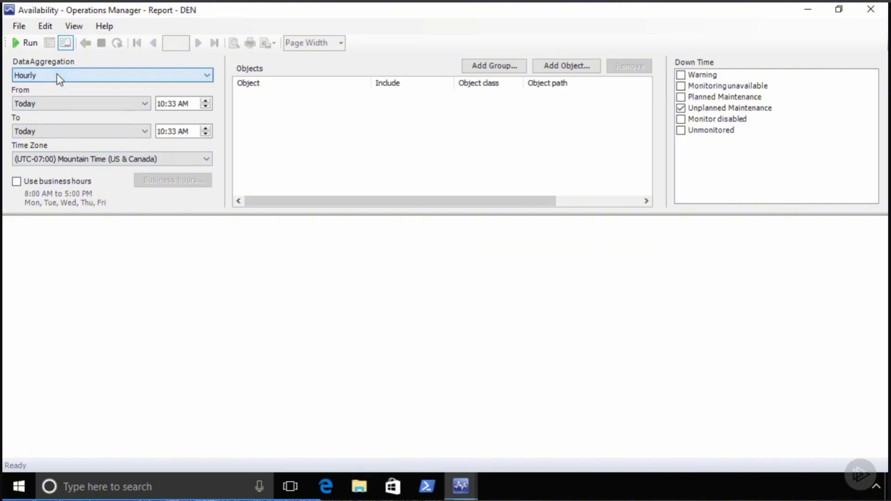
{"action": "left_click", "coordinate": [70, 104]}
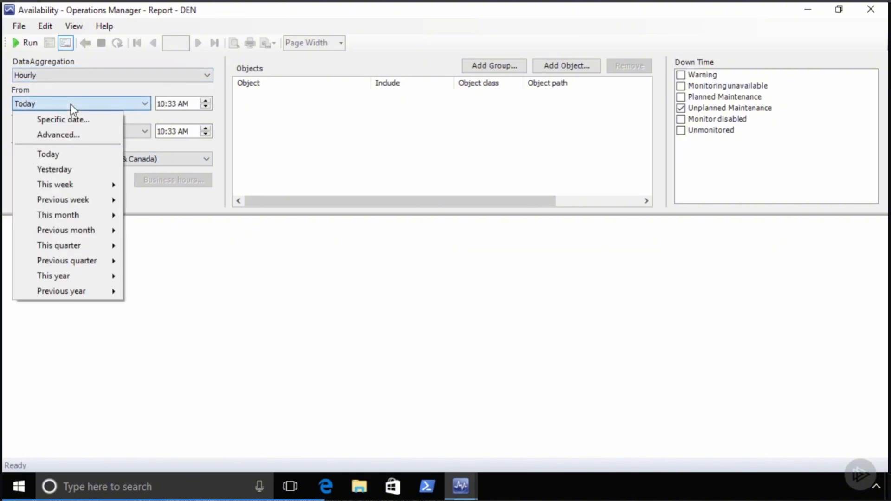
{"action": "left_click", "coordinate": [55, 170]}
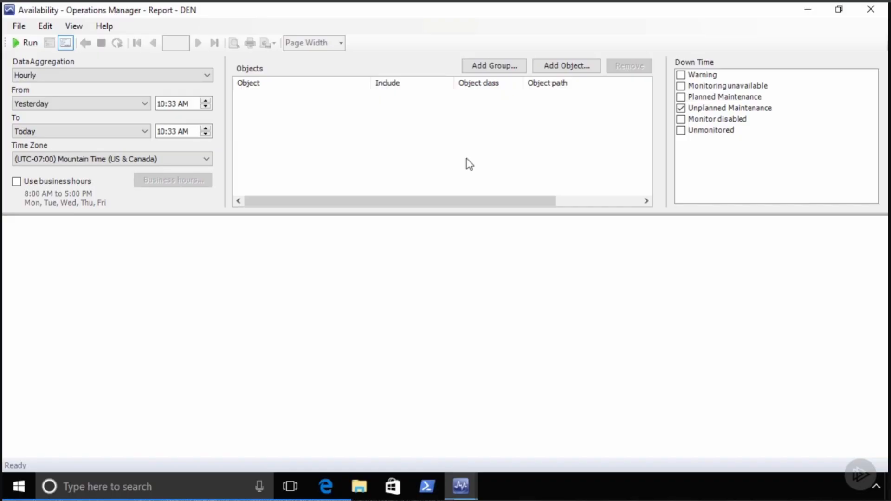
{"action": "left_click", "coordinate": [564, 67]}
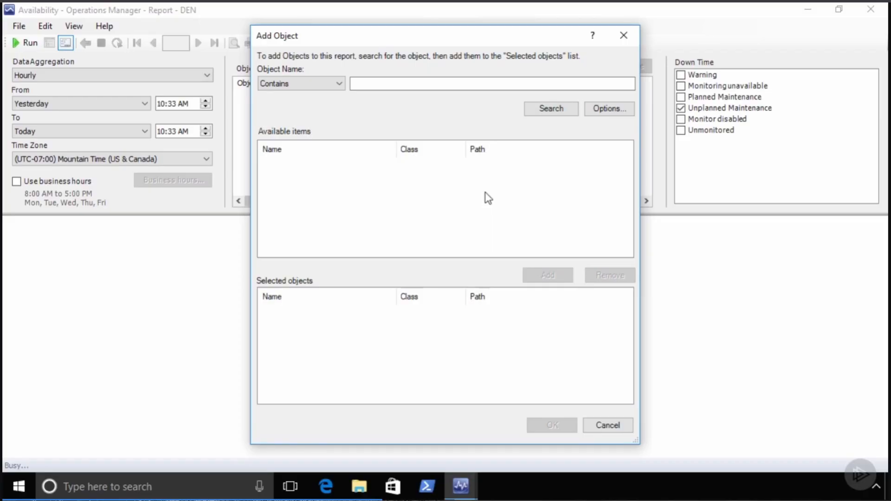
- Search with no filter and look through the full list of available objects
{"action": "left_click", "coordinate": [557, 109]}
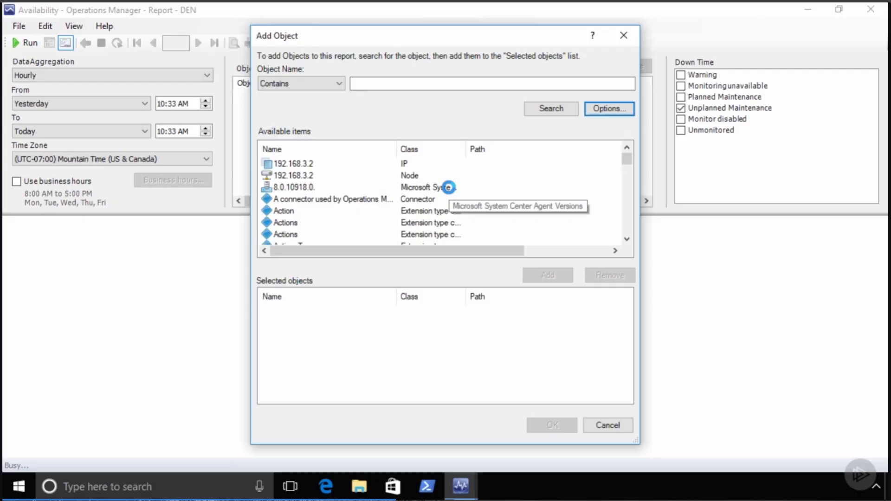
{"action": "scroll", "coordinate": [397, 210], "scroll_direction": "down", "scroll_amount": 5}
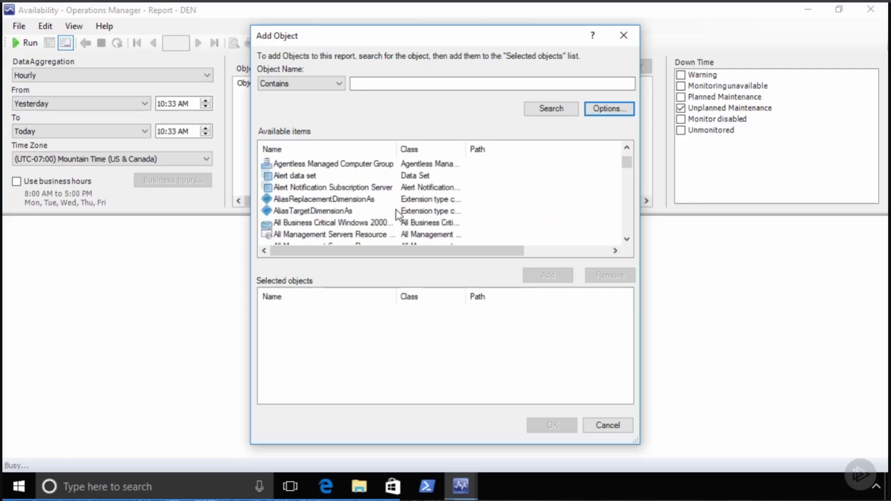
{"action": "scroll", "coordinate": [397, 210], "scroll_direction": "down", "scroll_amount": 6}
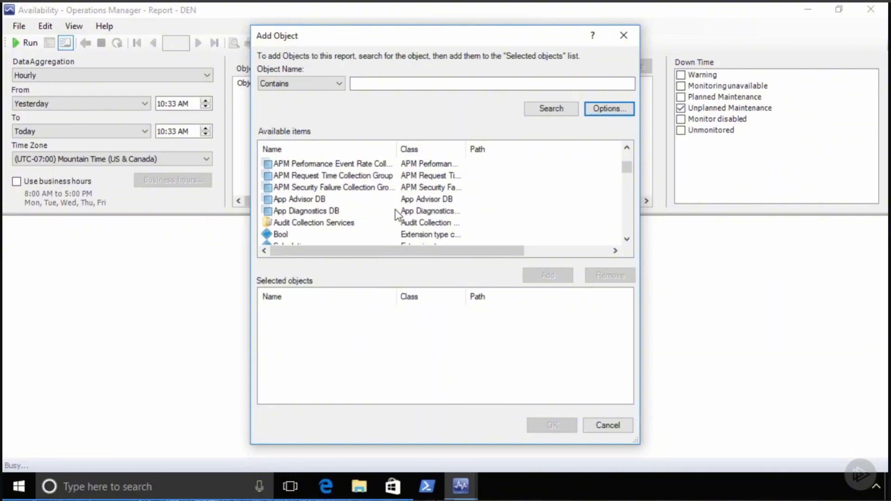
{"action": "scroll", "coordinate": [395, 210], "scroll_direction": "down", "scroll_amount": 1}
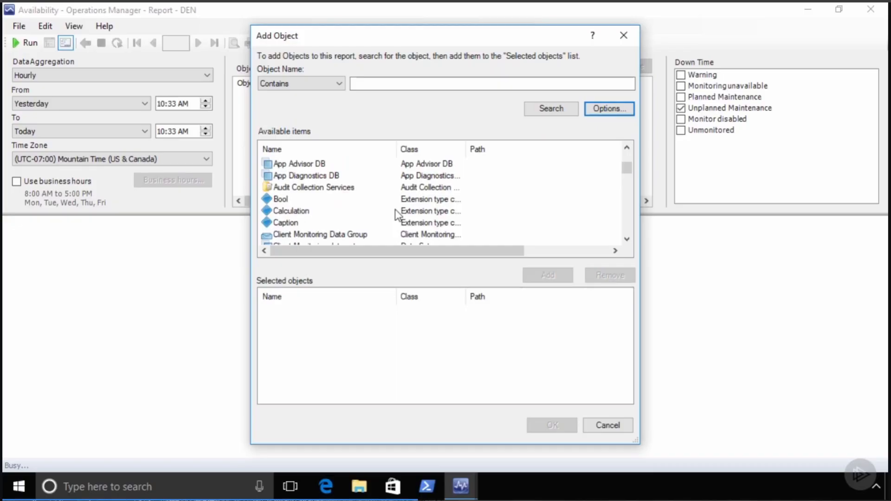
{"action": "scroll", "coordinate": [395, 210], "scroll_direction": "down", "scroll_amount": 2}
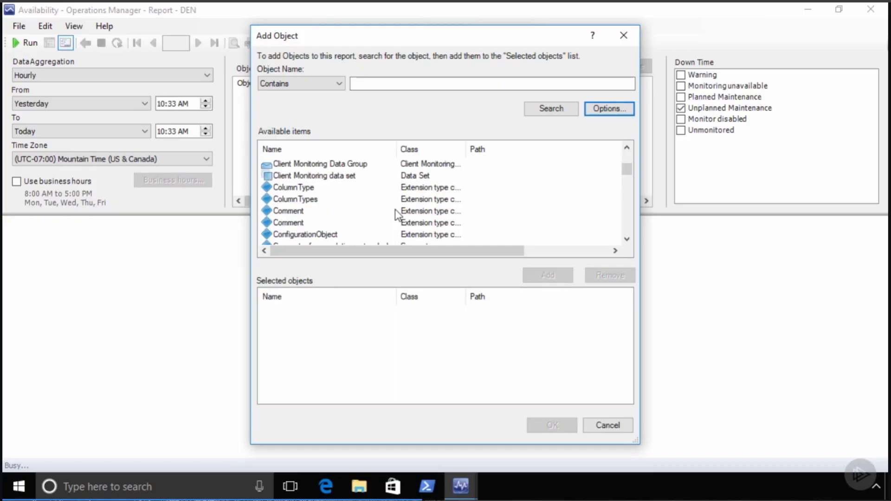
{"action": "left_click", "coordinate": [301, 200]}
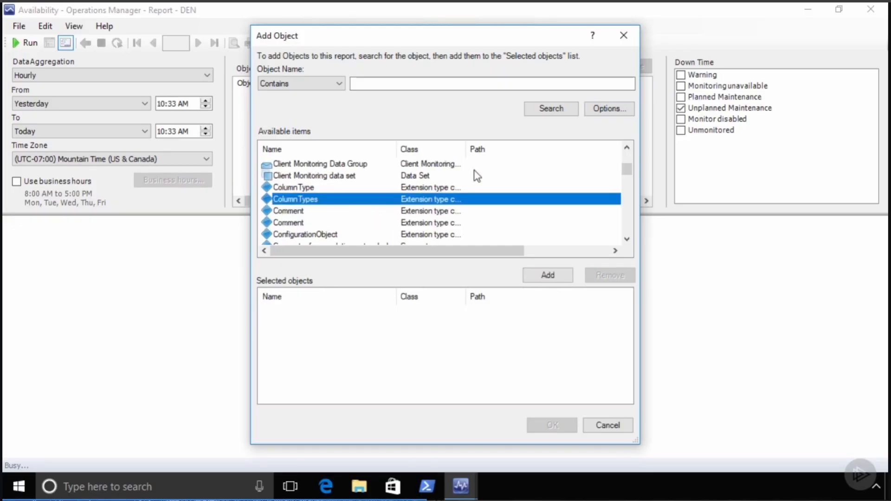
{"action": "scroll", "coordinate": [388, 208], "scroll_direction": "down", "scroll_amount": 3}
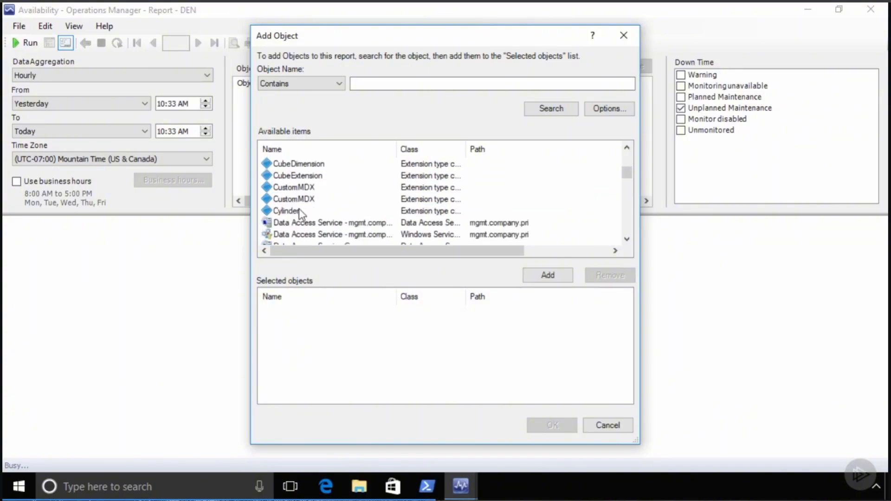
{"action": "left_click", "coordinate": [299, 210]}
{"action": "scroll", "coordinate": [411, 216], "scroll_direction": "down", "scroll_amount": 1}
{"action": "left_click", "coordinate": [377, 187]}
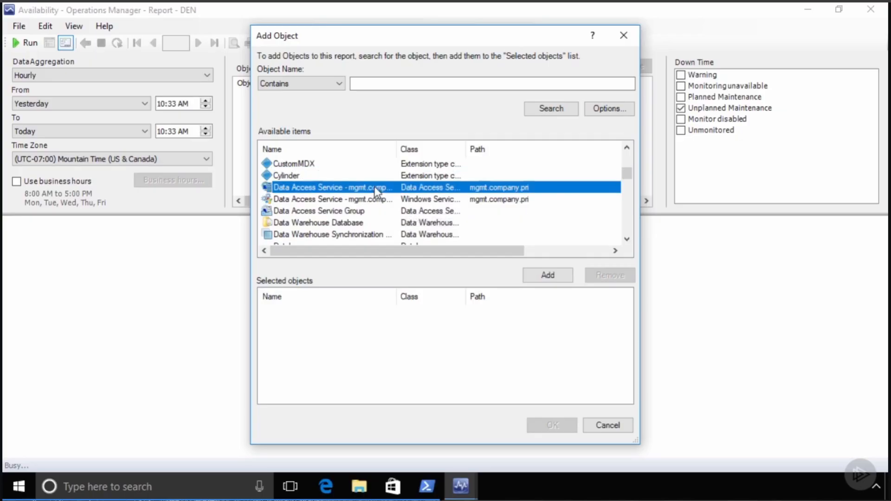
{"action": "scroll", "coordinate": [383, 212], "scroll_direction": "down", "scroll_amount": 2}
{"action": "scroll", "coordinate": [383, 212], "scroll_direction": "down", "scroll_amount": 2}
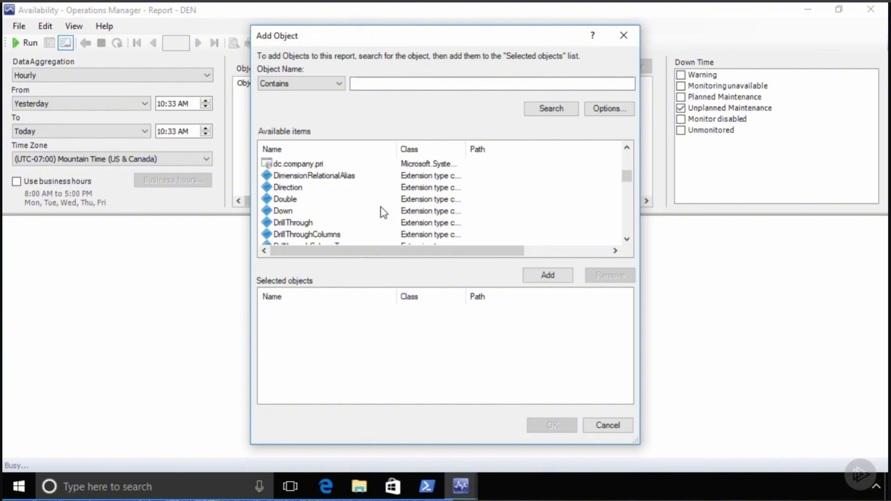
{"action": "scroll", "coordinate": [384, 213], "scroll_direction": "up", "scroll_amount": 2}
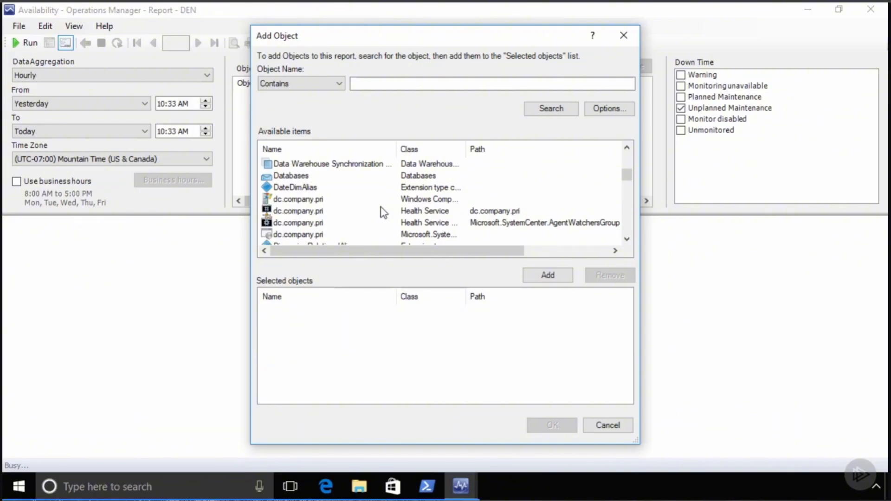
- Sort by Class, select dc.company.pri through sql.company.pri, and add them to the report
{"action": "left_click", "coordinate": [424, 149]}
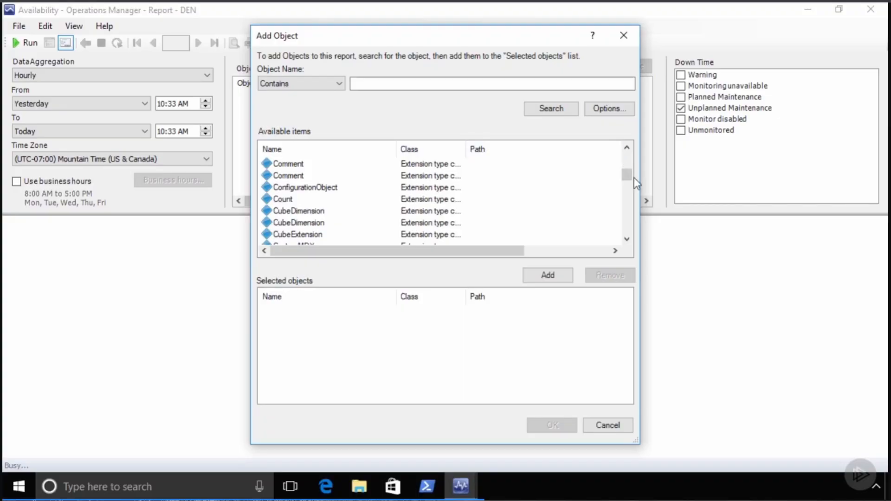
{"action": "left_click_drag", "start_coordinate": [623, 177], "coordinate": [627, 231]}
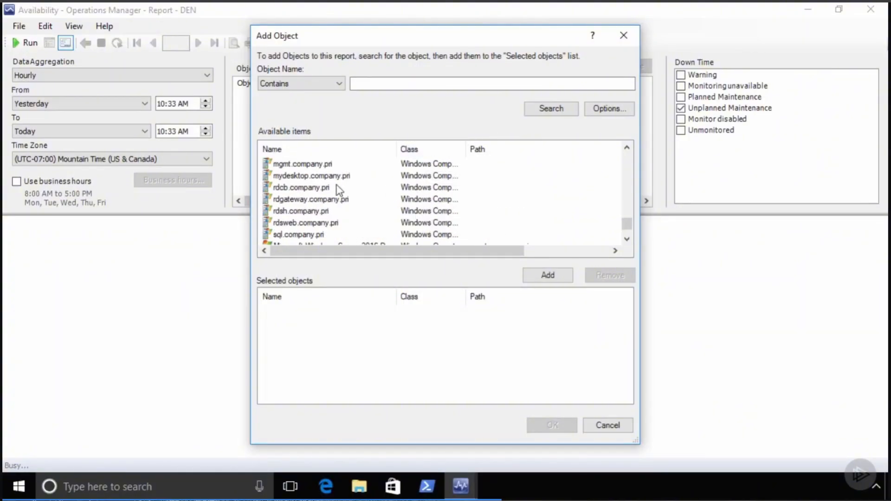
{"action": "left_click", "coordinate": [320, 188]}
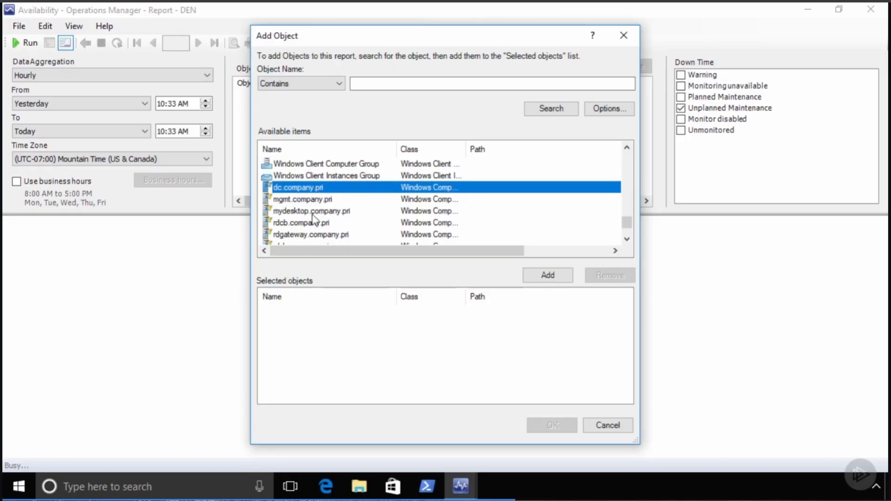
{"action": "scroll", "coordinate": [347, 198], "scroll_direction": "down", "scroll_amount": 1}
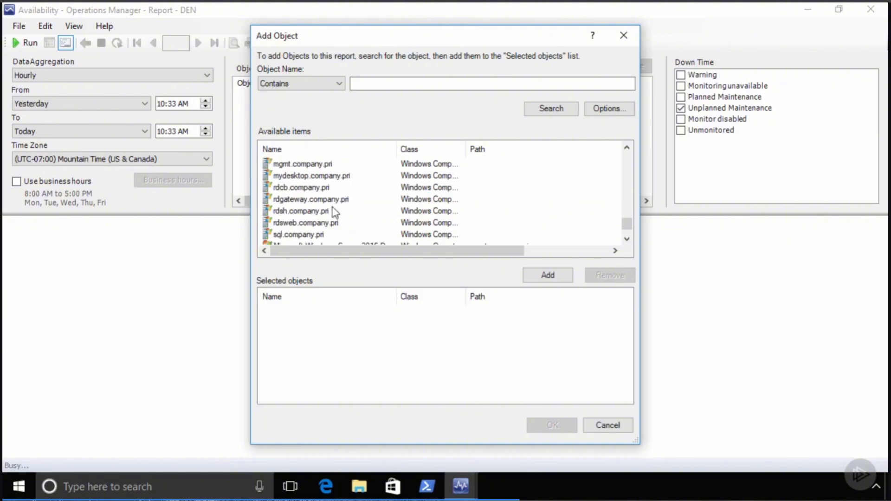
{"action": "left_click", "coordinate": [298, 236], "text": "shift"}
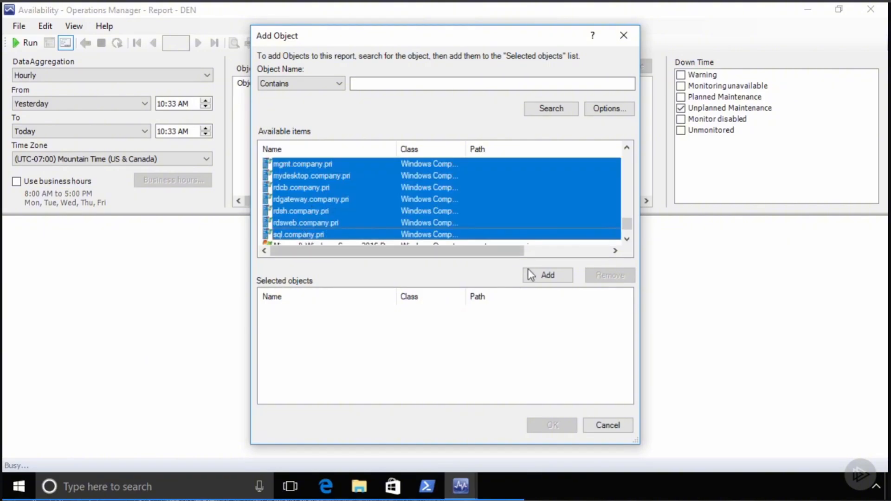
{"action": "left_click", "coordinate": [541, 275]}
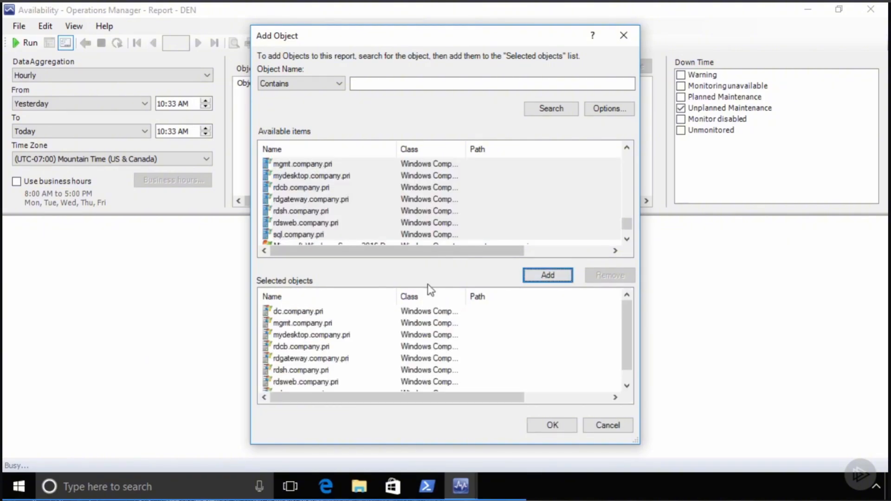
{"action": "left_click", "coordinate": [559, 427]}
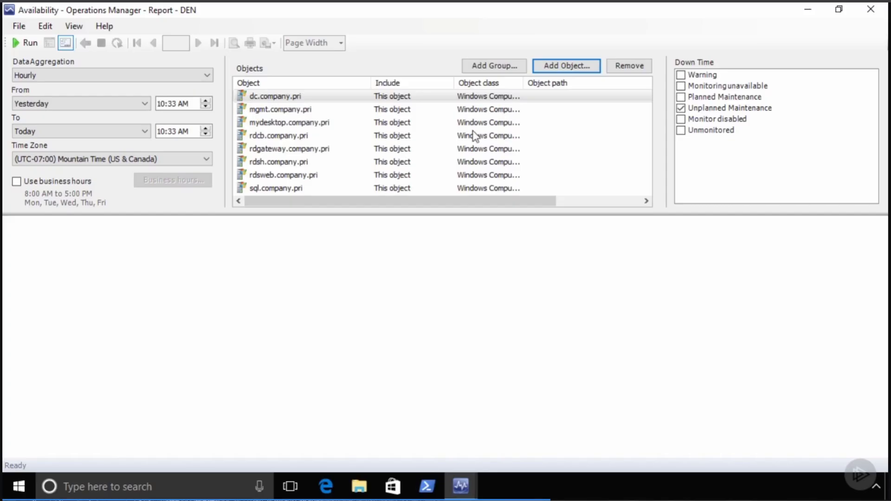
- Run the Availability report, review the 100% uptime results, and expand the rdcb.company.pri row
{"action": "left_click", "coordinate": [27, 43]}
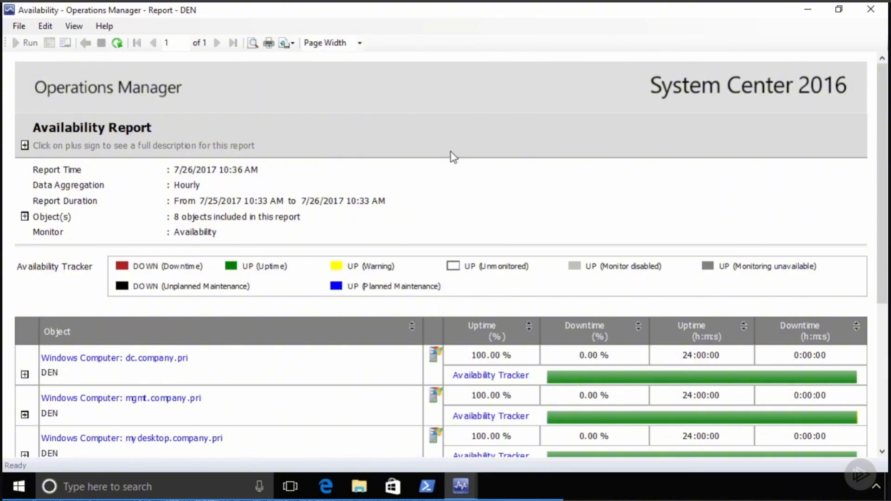
{"action": "scroll", "coordinate": [477, 211], "scroll_direction": "down", "scroll_amount": 5}
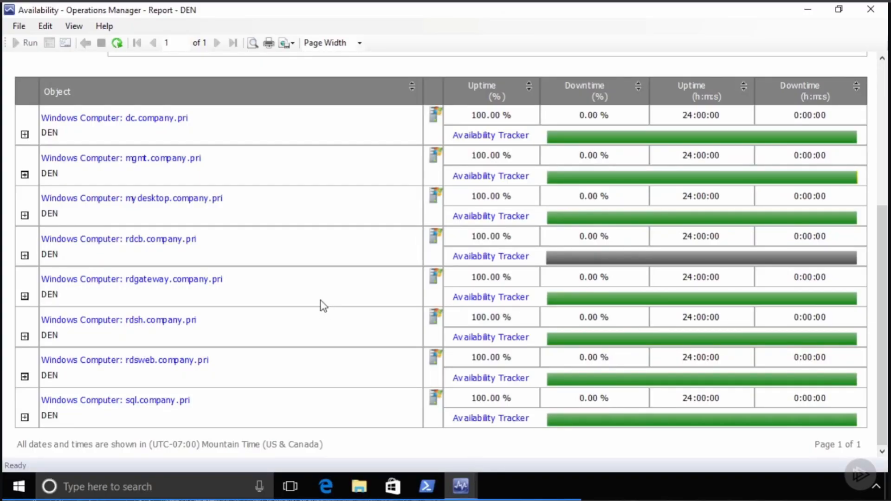
{"action": "left_click", "coordinate": [25, 255]}
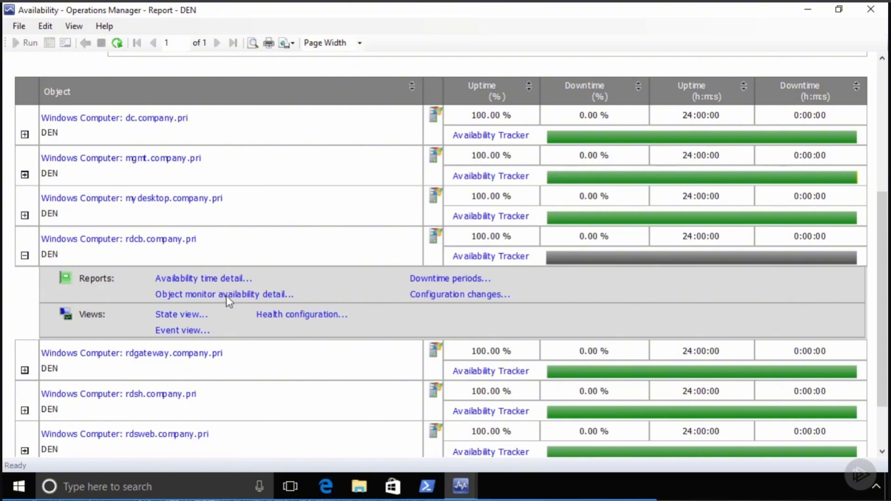
{"action": "scroll", "coordinate": [370, 305], "scroll_direction": "up", "scroll_amount": 5}
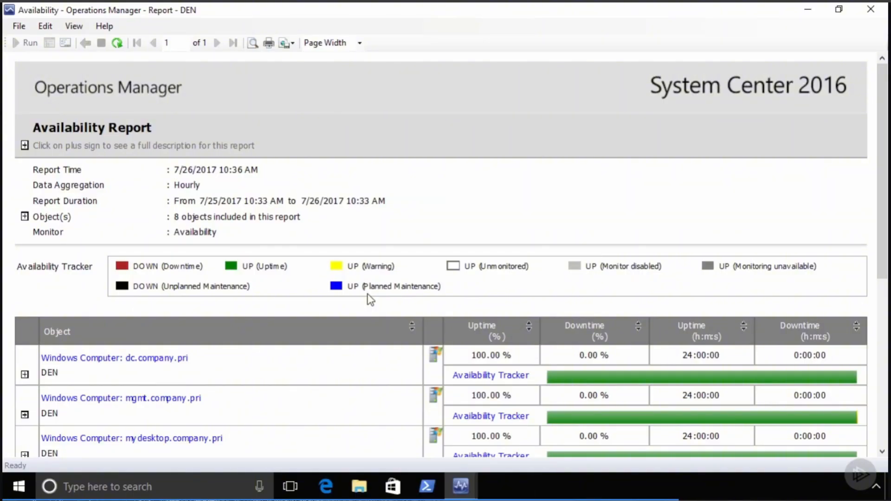
- Show the parameters pane through View > Parameters, then close the Availability report window
{"action": "left_click", "coordinate": [78, 27]}
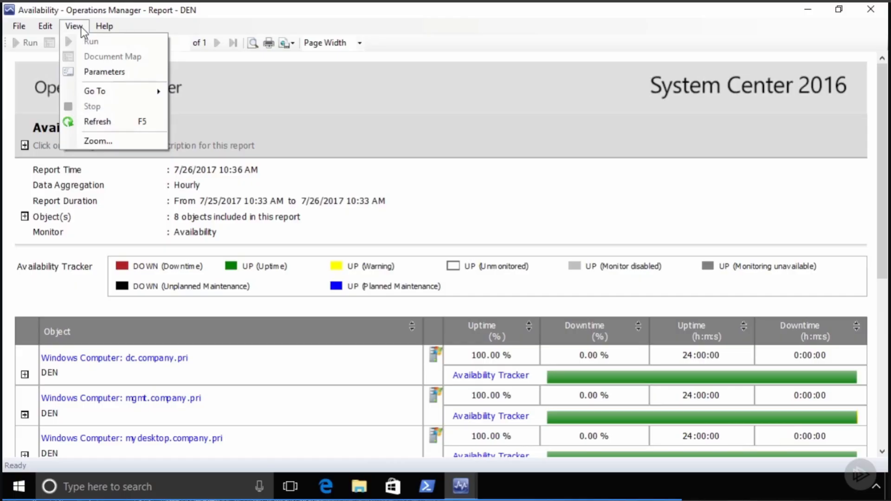
{"action": "left_click", "coordinate": [100, 72]}
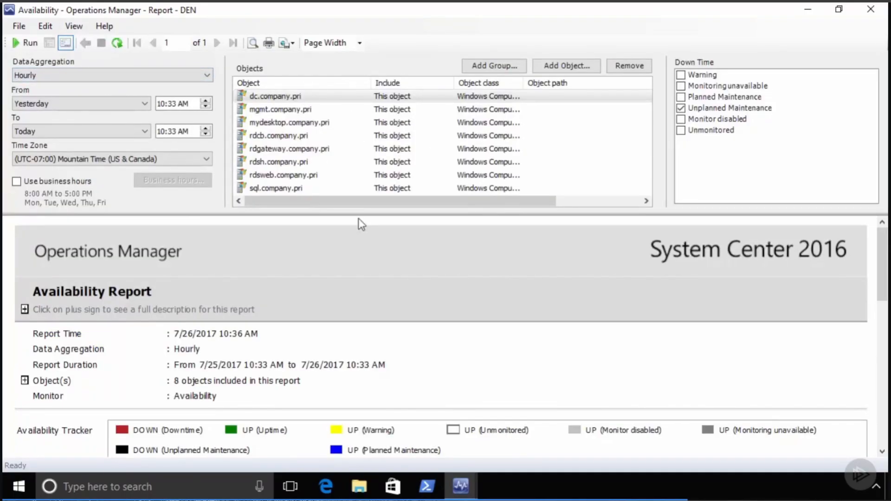
{"action": "left_click", "coordinate": [870, 8]}
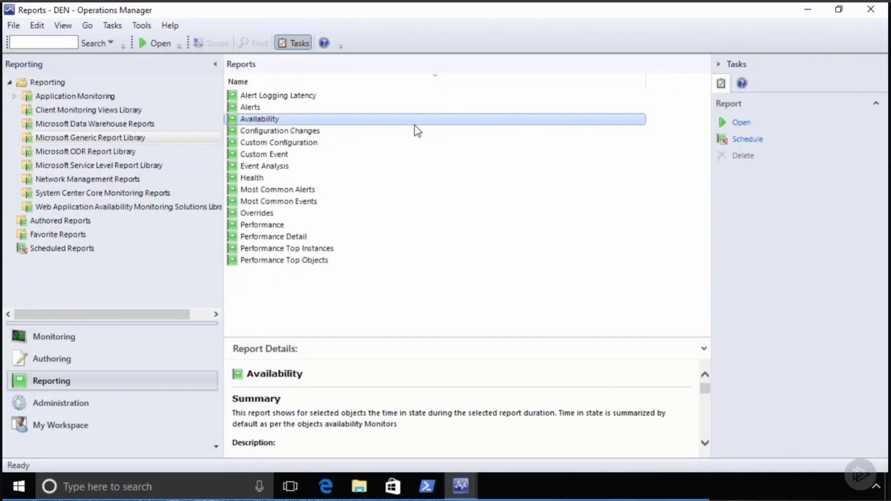
- Select the Overrides report in the Microsoft Generic Report Library list
{"action": "left_click", "coordinate": [262, 212]}
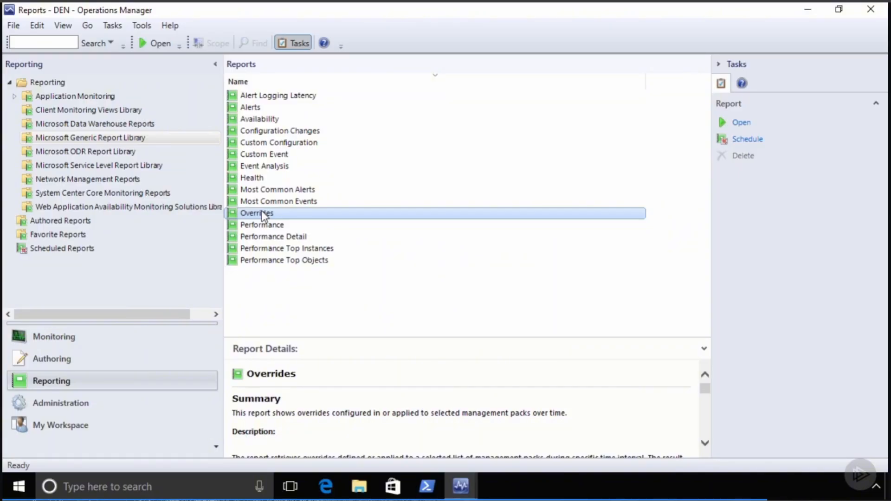
- Run the Overrides report with start date Yesterday, review the results, then close its window
{"action": "right_click", "coordinate": [264, 216]}
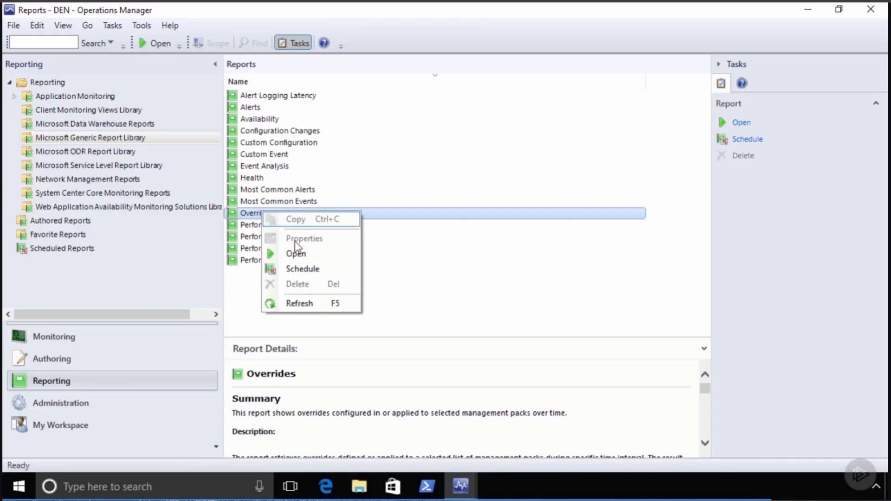
{"action": "left_click", "coordinate": [297, 252]}
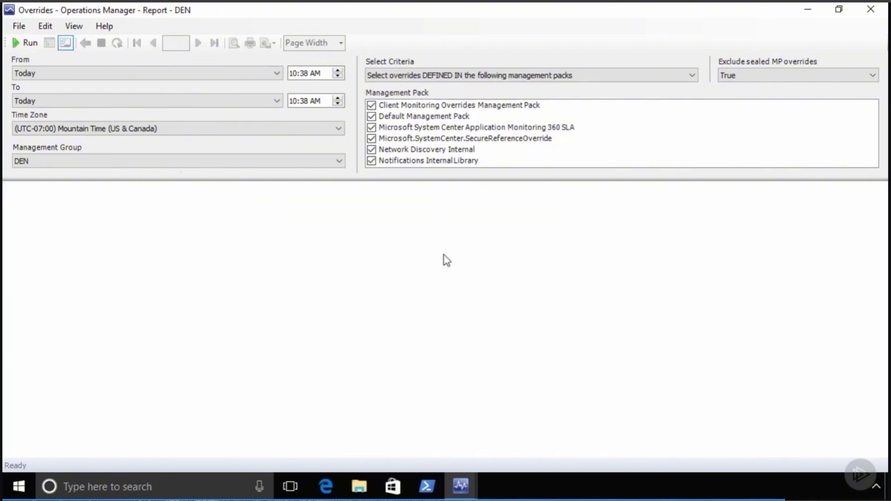
{"action": "left_click", "coordinate": [129, 74]}
{"action": "left_click", "coordinate": [51, 138]}
{"action": "left_click", "coordinate": [27, 43]}
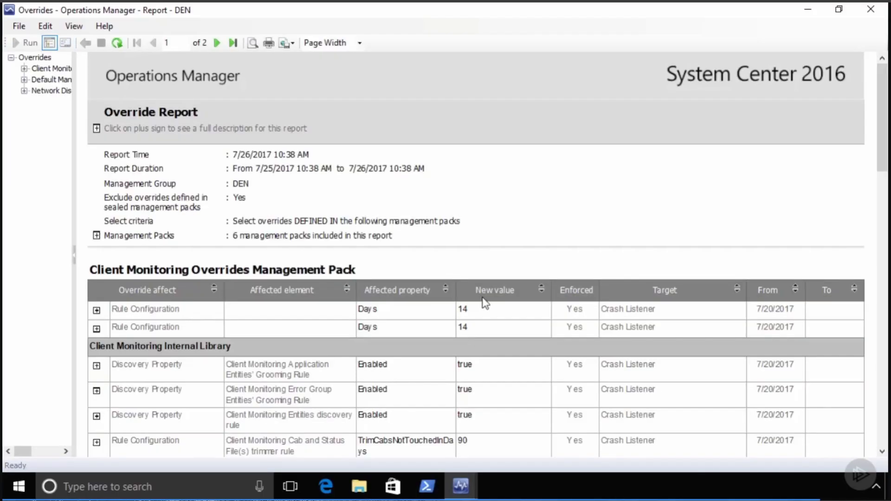
{"action": "scroll", "coordinate": [459, 309], "scroll_direction": "down", "scroll_amount": 3}
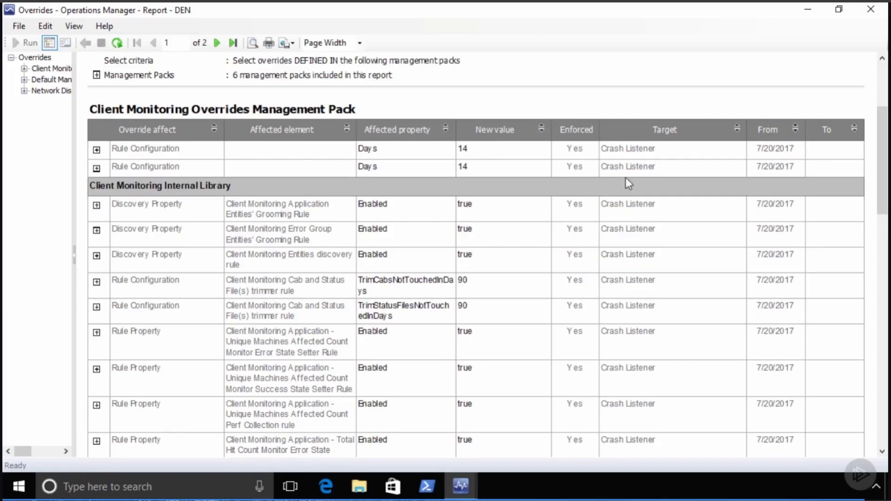
{"action": "left_click", "coordinate": [870, 9]}
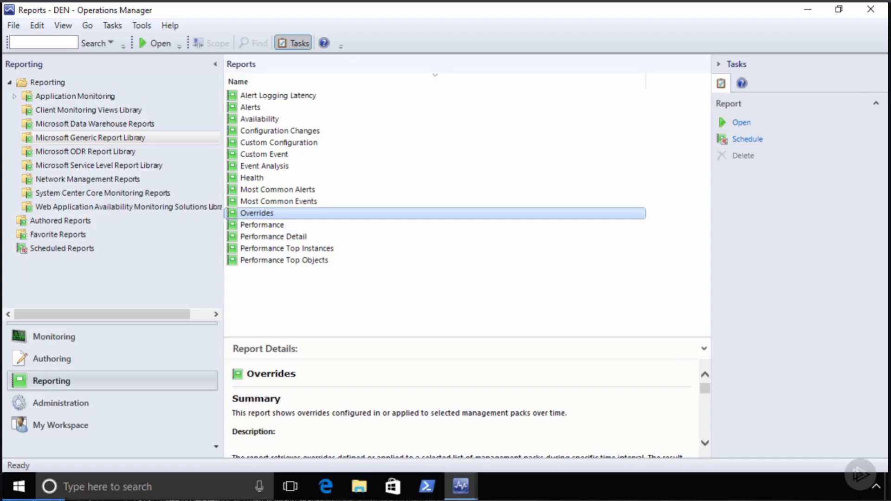
{"action": "left_click", "coordinate": [258, 120]}
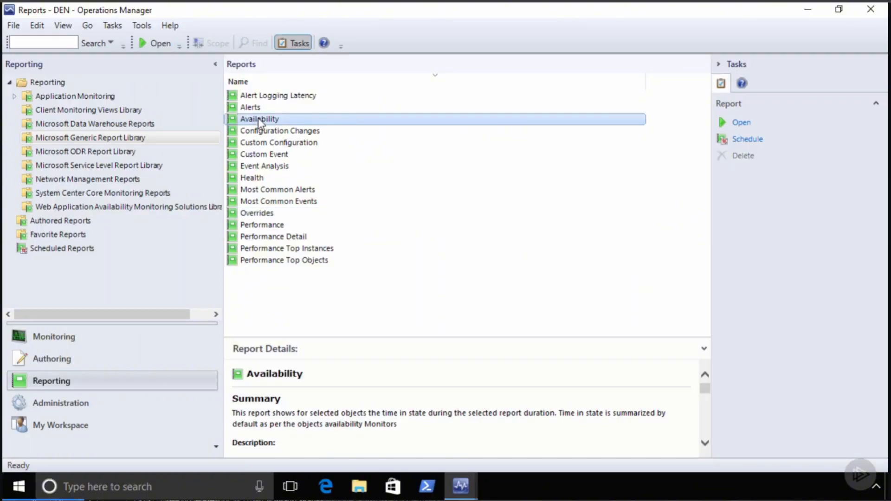
{"action": "right_click", "coordinate": [258, 118]}
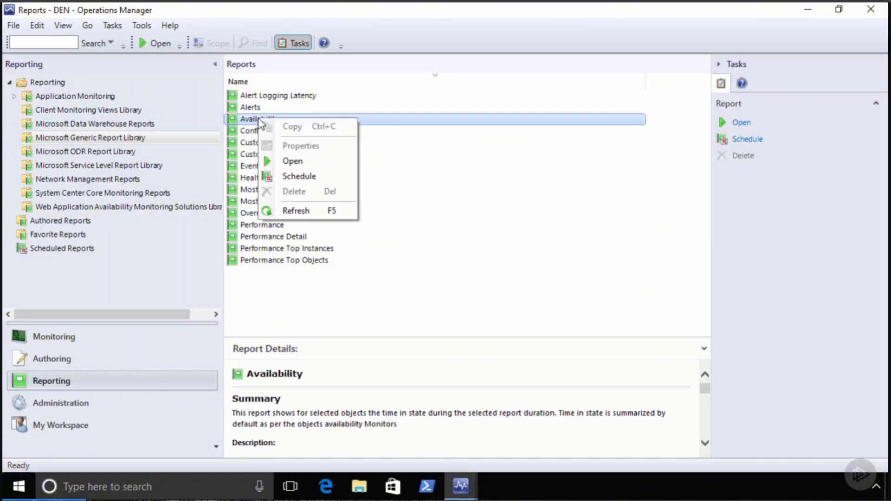
{"action": "left_click", "coordinate": [293, 176]}
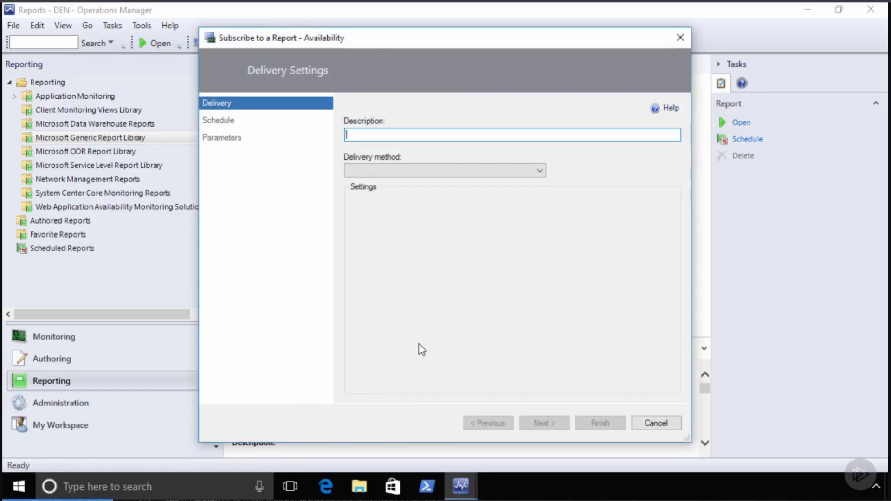
{"action": "type", "text": "Availability REport"}
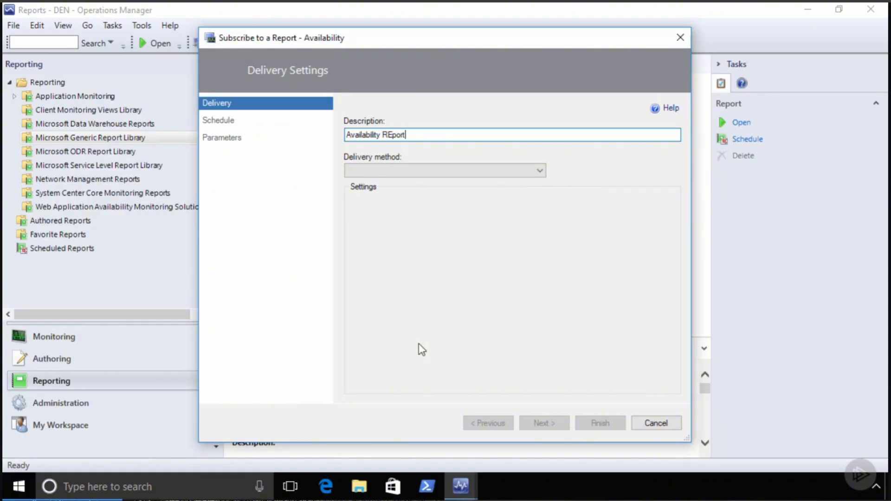
{"action": "key", "text": "BackSpace"}
{"action": "key", "text": "BackSpace"}
{"action": "key", "text": "BackSpace"}
{"action": "key", "text": "BackSpace"}
{"action": "key", "text": "BackSpace"}
{"action": "type", "text": "eport"}
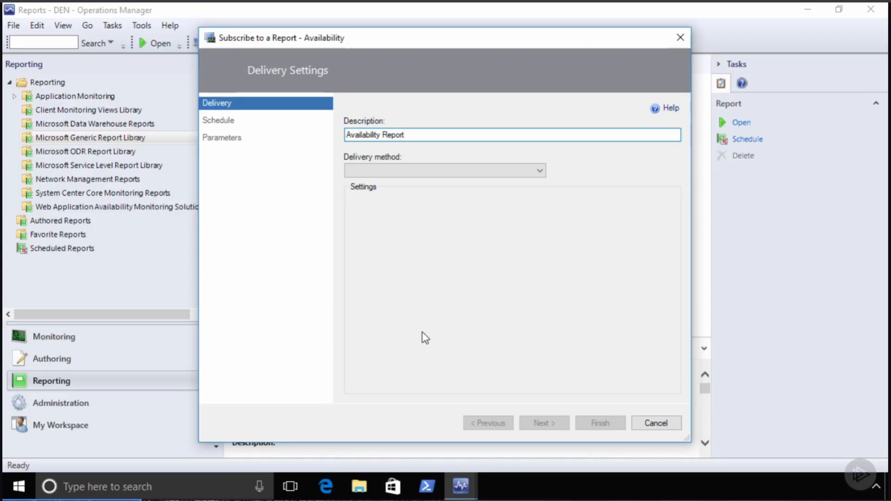
{"action": "left_click", "coordinate": [424, 172]}
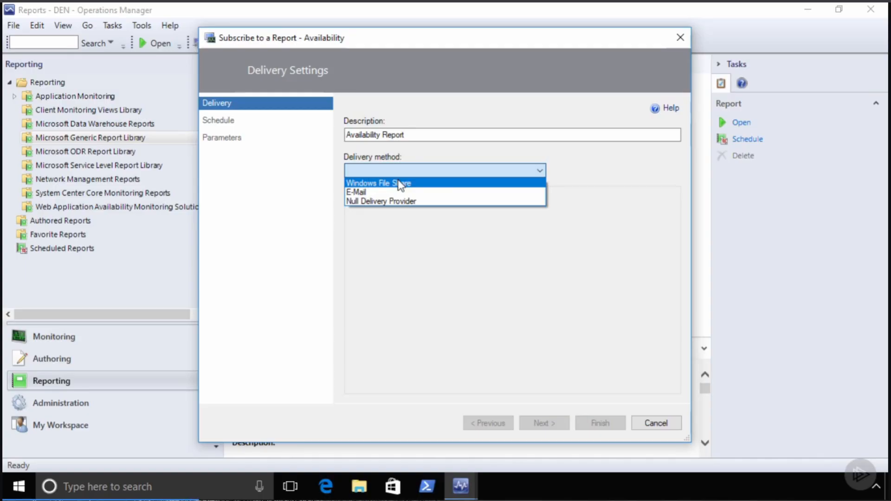
{"action": "left_click", "coordinate": [398, 182]}
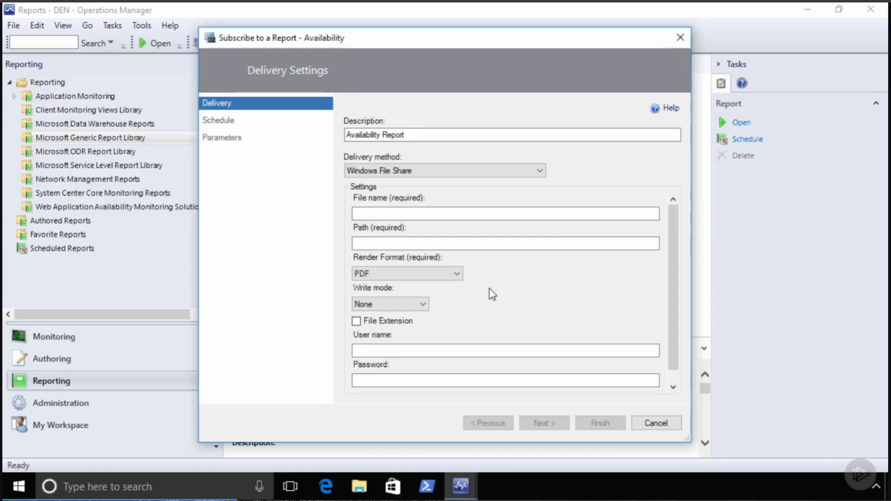
{"action": "left_click", "coordinate": [433, 271]}
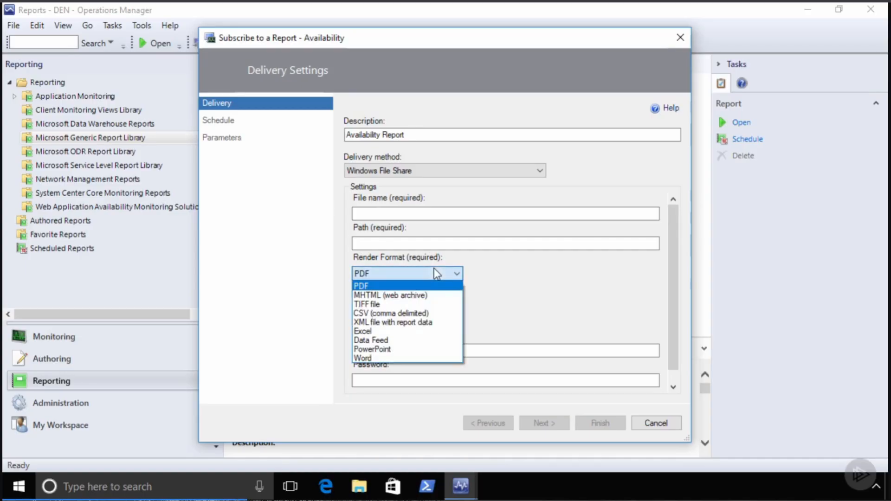
{"action": "left_click", "coordinate": [519, 286]}
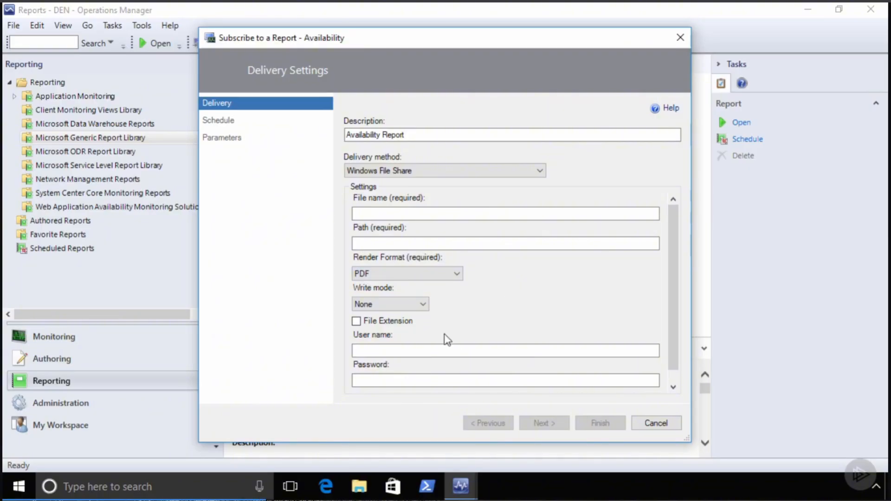
{"action": "left_click_drag", "start_coordinate": [671, 236], "coordinate": [660, 280]}
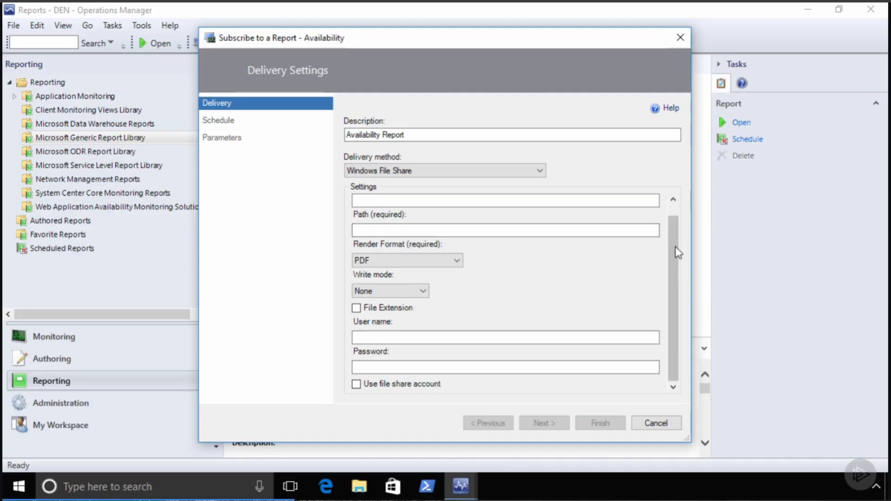
{"action": "left_click_drag", "start_coordinate": [675, 246], "coordinate": [675, 230]}
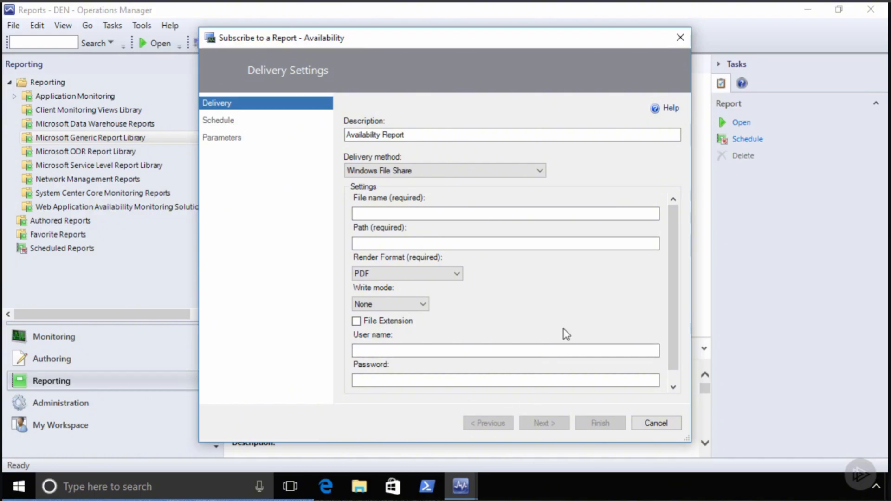
{"action": "left_click", "coordinate": [656, 423]}
{"action": "left_click", "coordinate": [499, 295]}
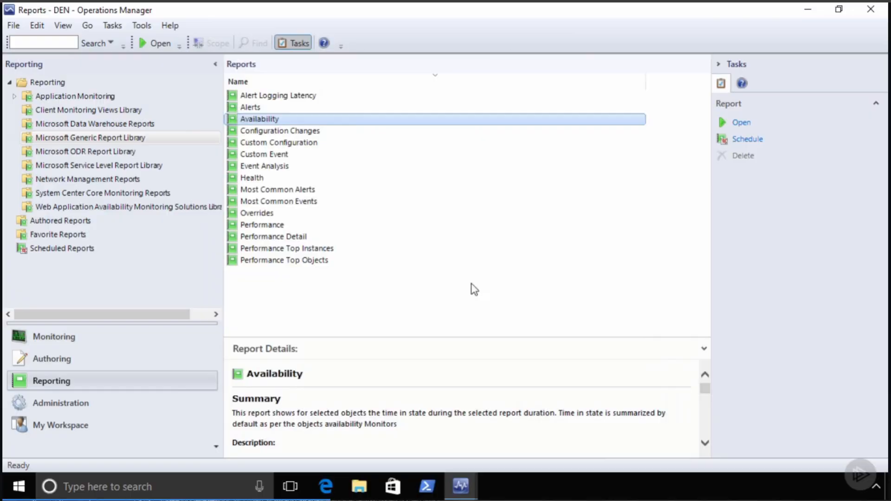
- Start a subscription for the Availability report with the description 'Availability Report'
{"action": "right_click", "coordinate": [251, 120]}
{"action": "left_click", "coordinate": [284, 175]}
{"action": "left_click", "coordinate": [390, 133]}
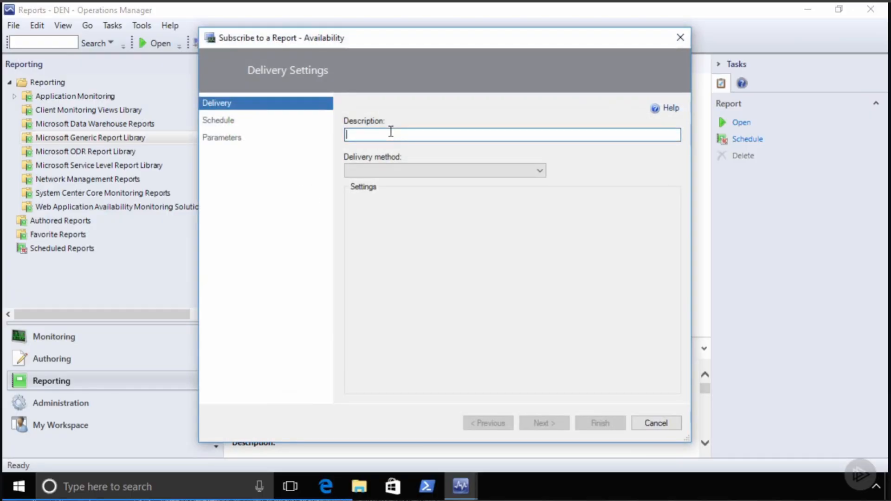
{"action": "type", "text": "Availability Report"}
- Set the subscription's delivery method to Null Delivery Provider after first trying E-Mail
{"action": "left_click", "coordinate": [413, 171]}
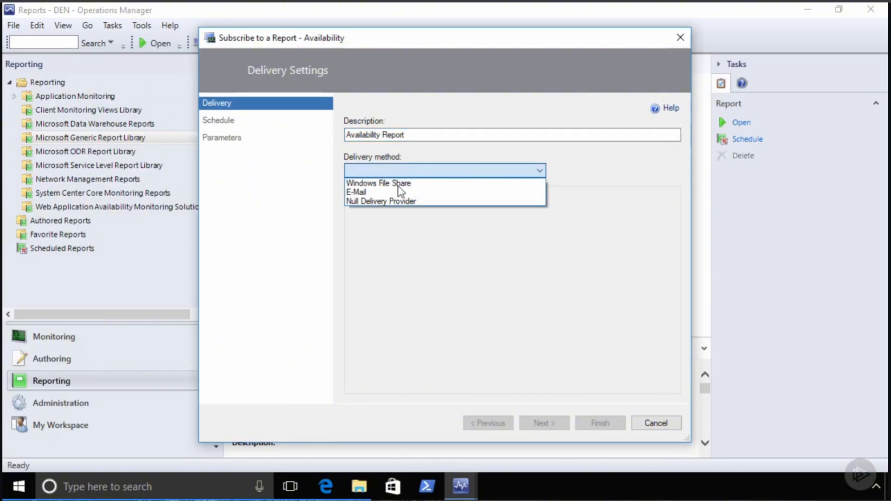
{"action": "left_click", "coordinate": [391, 192]}
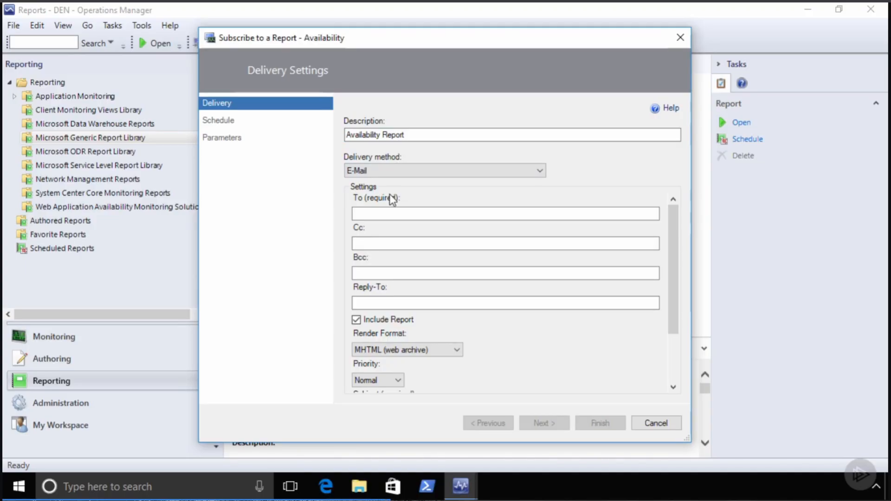
{"action": "left_click", "coordinate": [364, 243]}
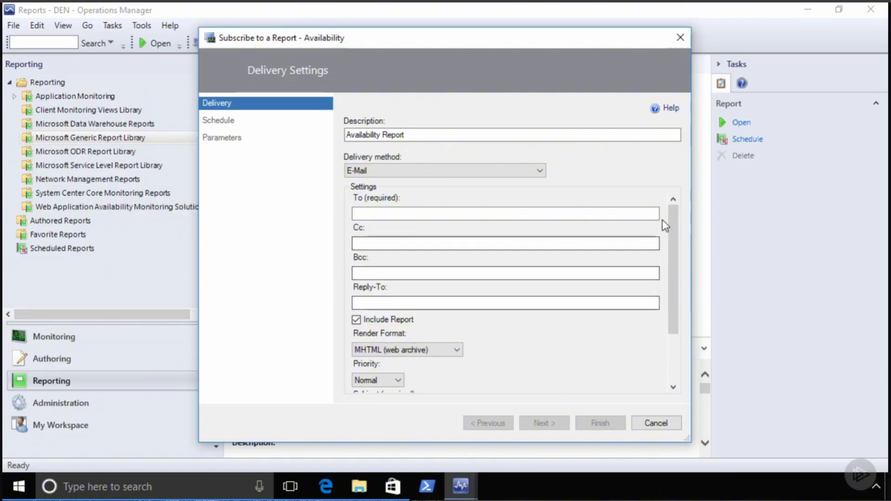
{"action": "left_click_drag", "start_coordinate": [670, 219], "coordinate": [677, 289]}
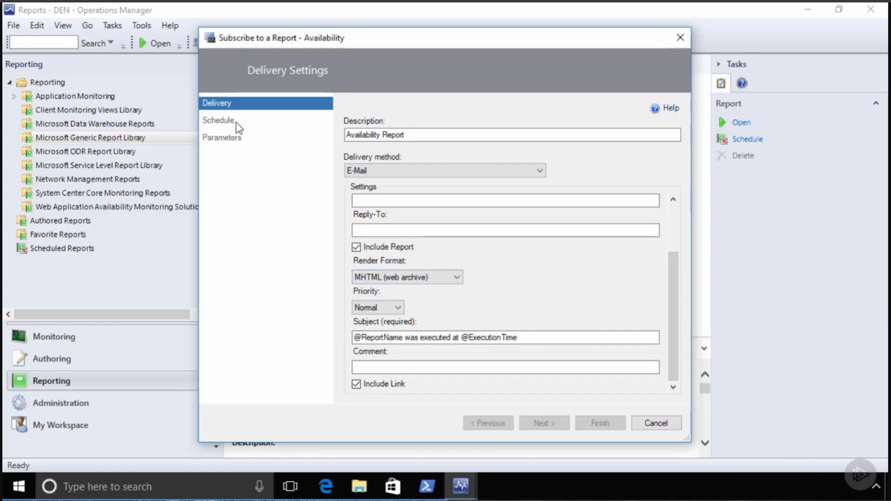
{"action": "left_click_drag", "start_coordinate": [677, 275], "coordinate": [677, 193]}
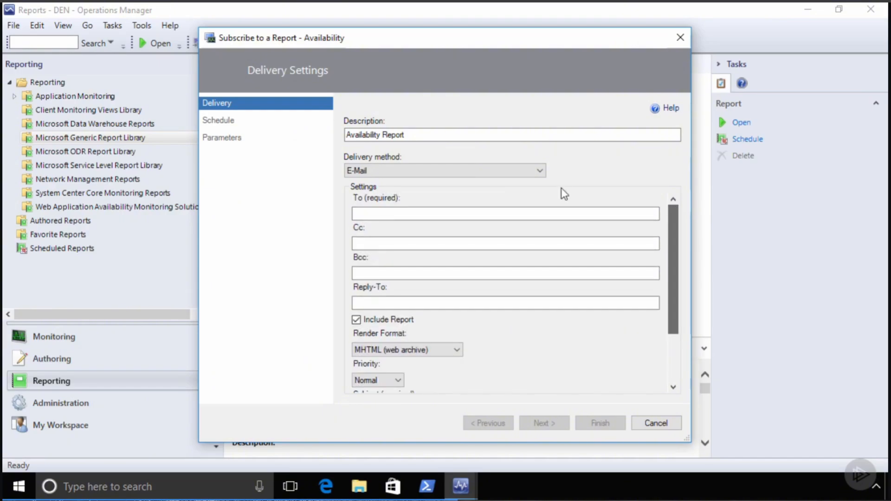
{"action": "left_click", "coordinate": [405, 171]}
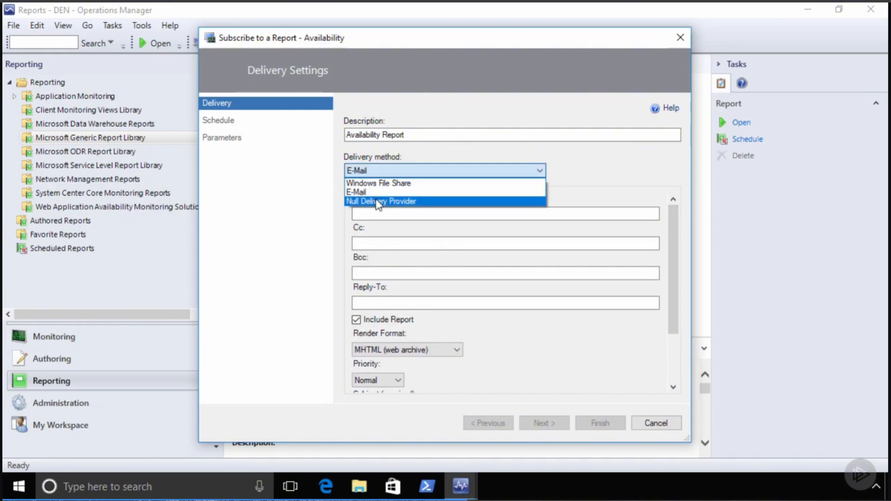
{"action": "left_click", "coordinate": [378, 201]}
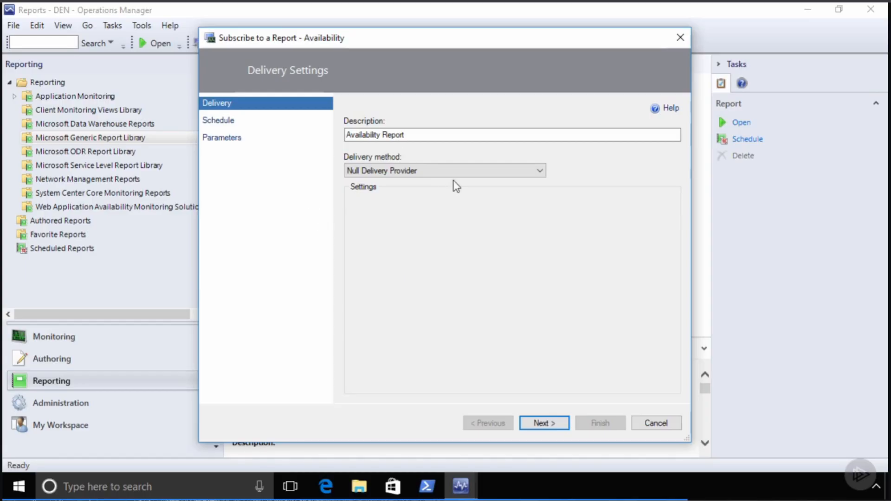
- Choose a Daily schedule and advance to Report Parameters, then cancel the subscription and confirm
{"action": "left_click", "coordinate": [542, 424]}
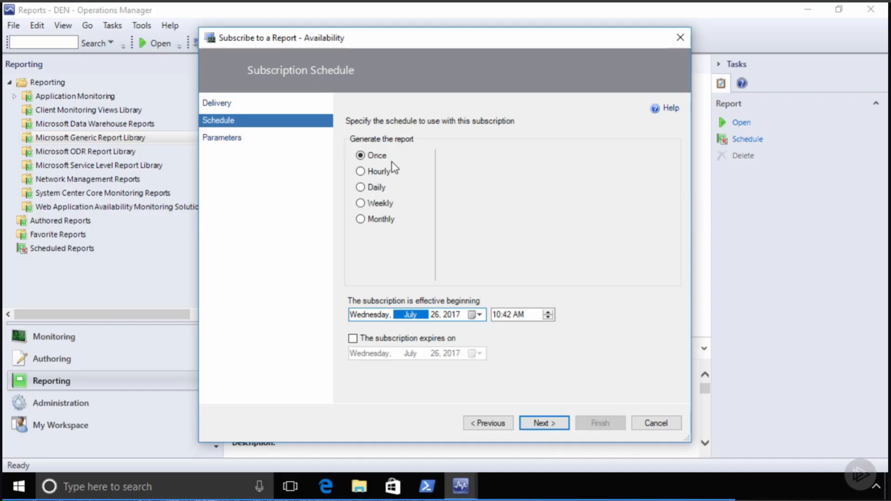
{"action": "left_click", "coordinate": [371, 172]}
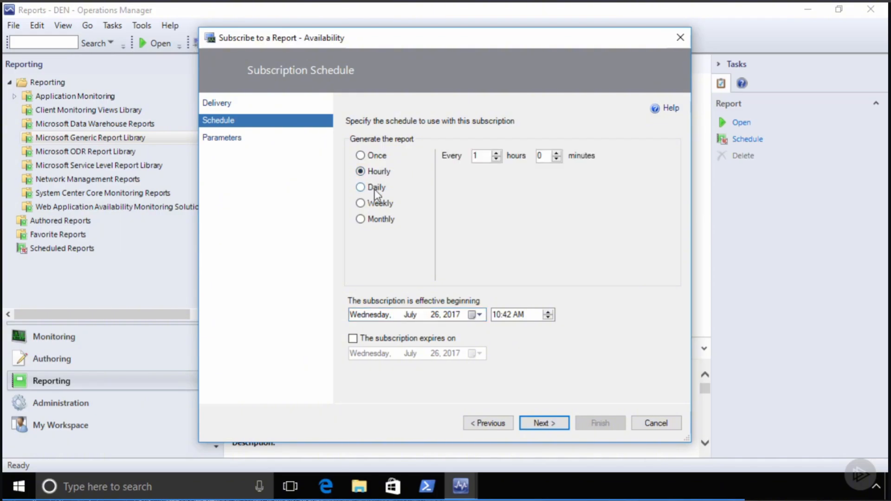
{"action": "left_click", "coordinate": [373, 187]}
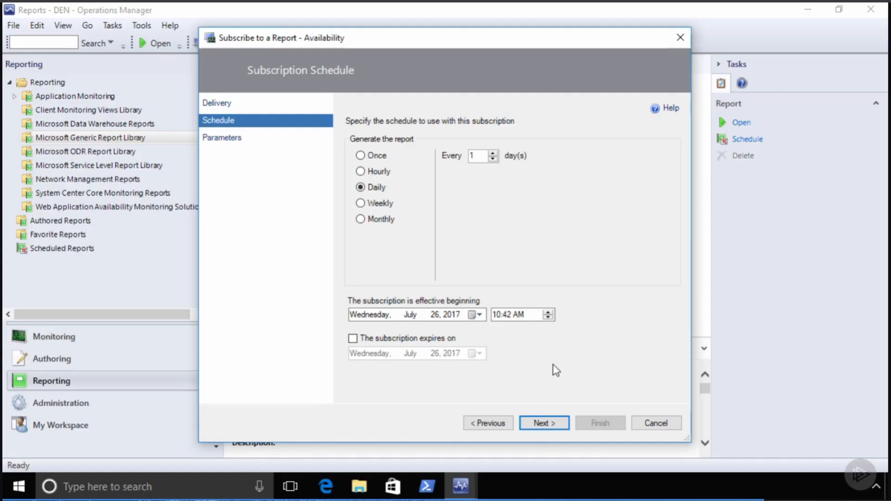
{"action": "left_click", "coordinate": [542, 423]}
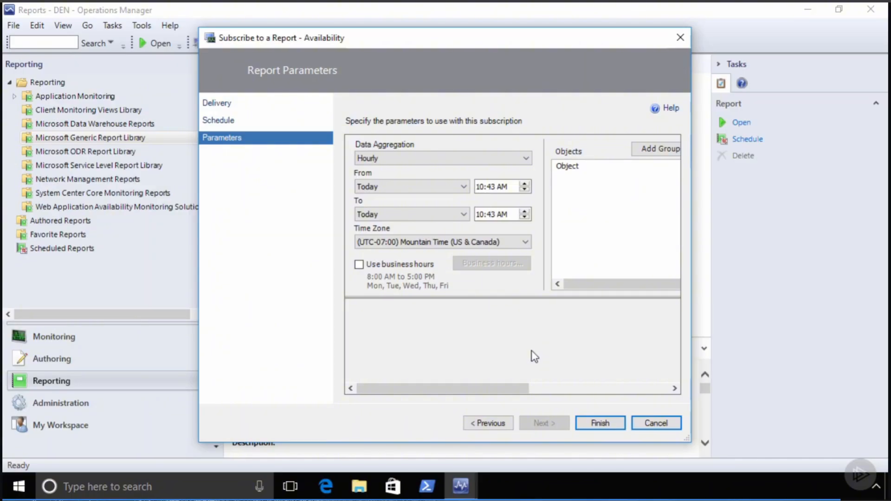
{"action": "left_click", "coordinate": [656, 421]}
{"action": "left_click", "coordinate": [493, 291]}
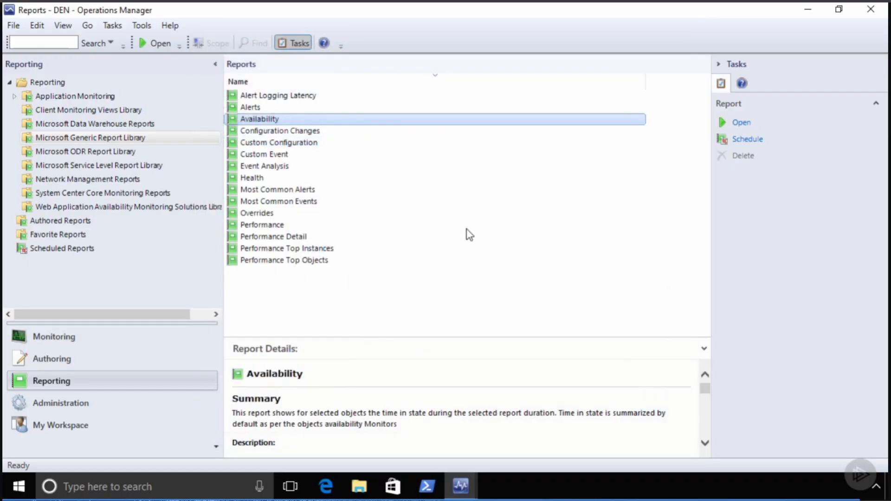
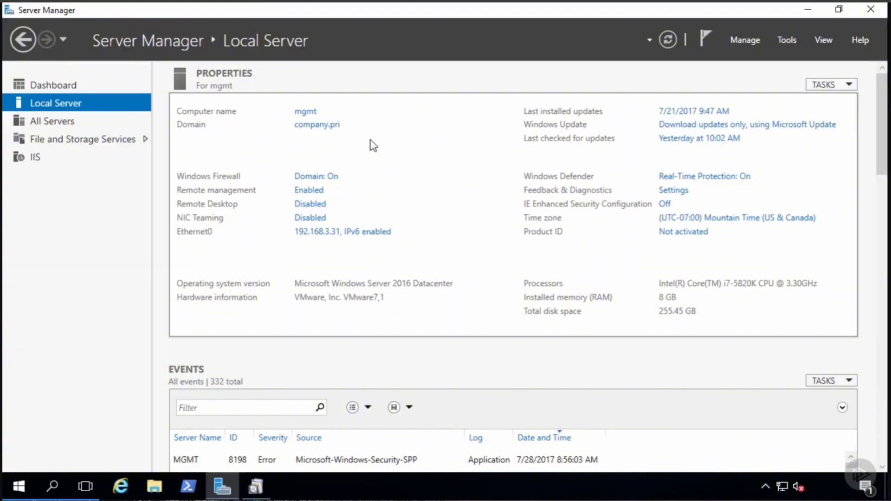
- Minimize Server Manager to reveal the System Center 2016 Operations Manager setup launcher
{"action": "left_click", "coordinate": [806, 8]}
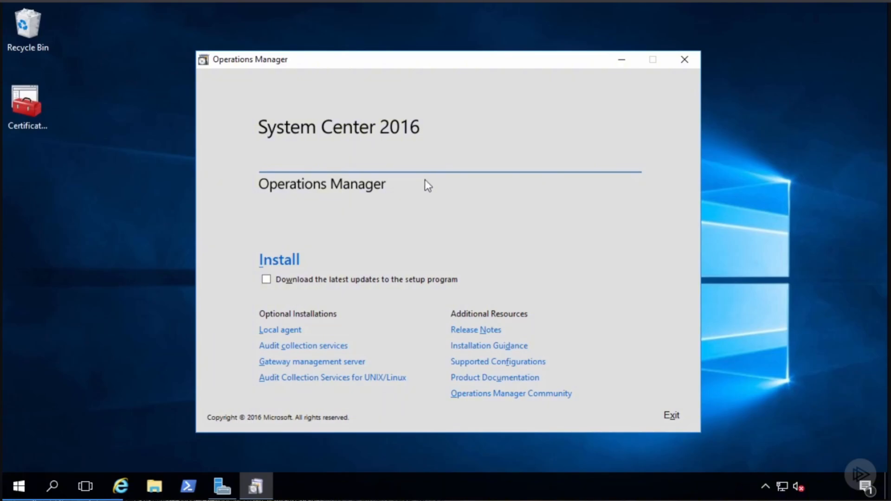
- Run the Audit Collection Services installer past the security warning, accept the license, and keep Create a new database
{"action": "left_click", "coordinate": [305, 352]}
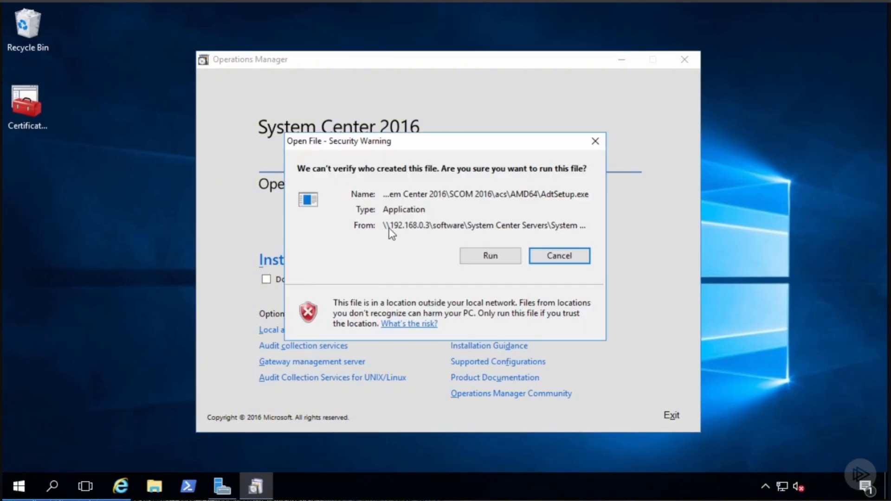
{"action": "left_click", "coordinate": [498, 258]}
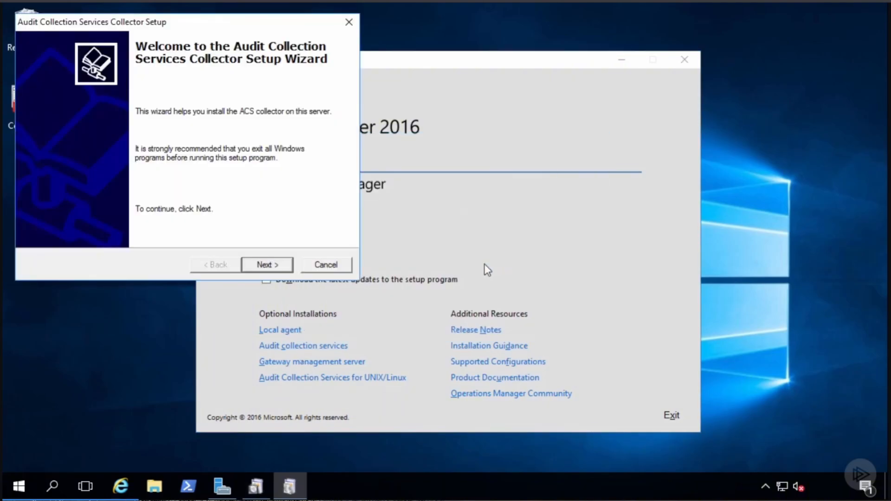
{"action": "left_click", "coordinate": [263, 265]}
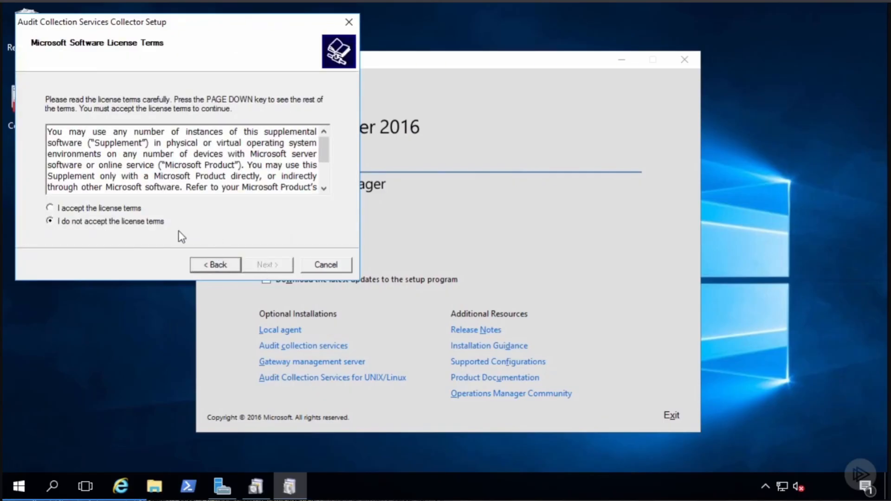
{"action": "left_click", "coordinate": [133, 209]}
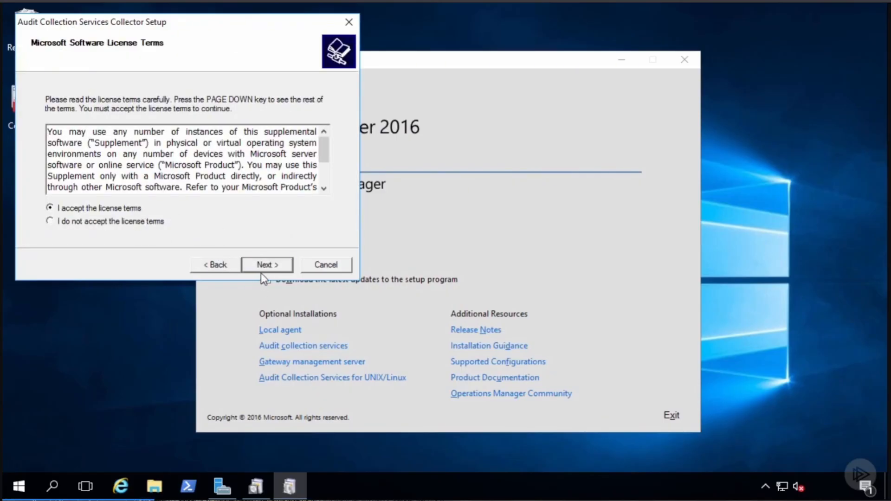
{"action": "left_click", "coordinate": [263, 269]}
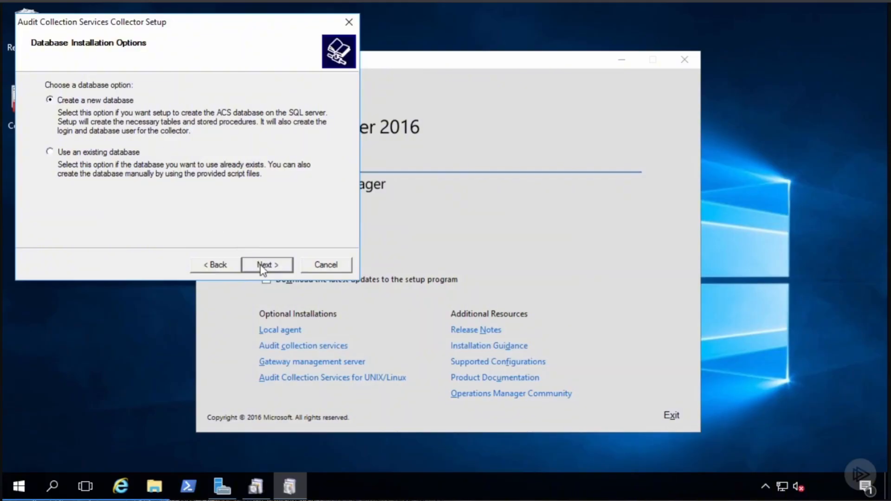
{"action": "left_click", "coordinate": [262, 266]}
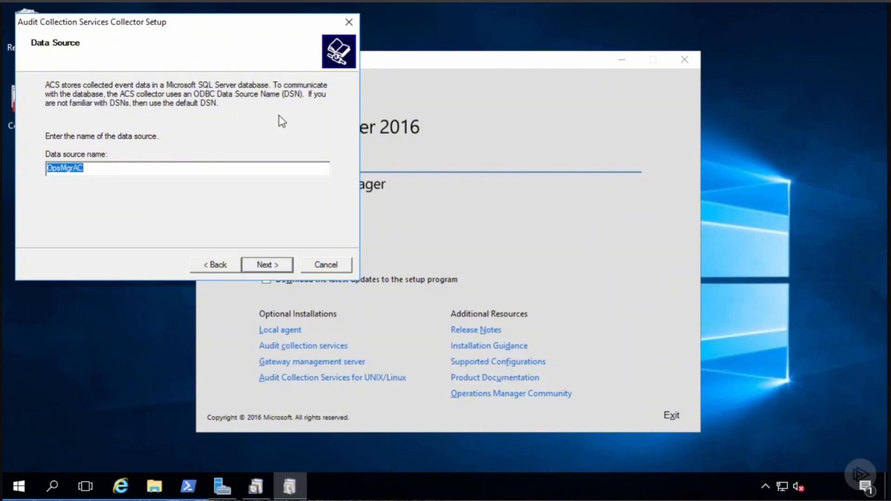
- Keep the OpsMgrAC data source and set the remote database server to 'sql'
{"action": "left_click", "coordinate": [268, 264]}
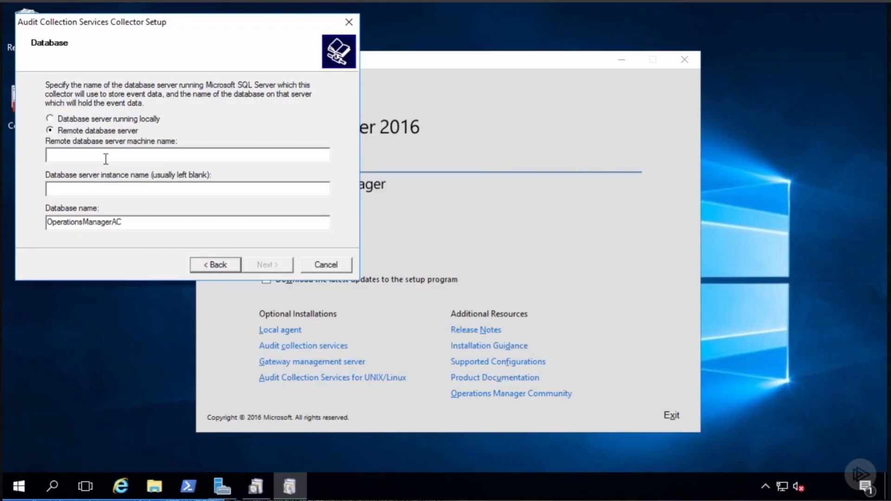
{"action": "type", "text": "sql"}
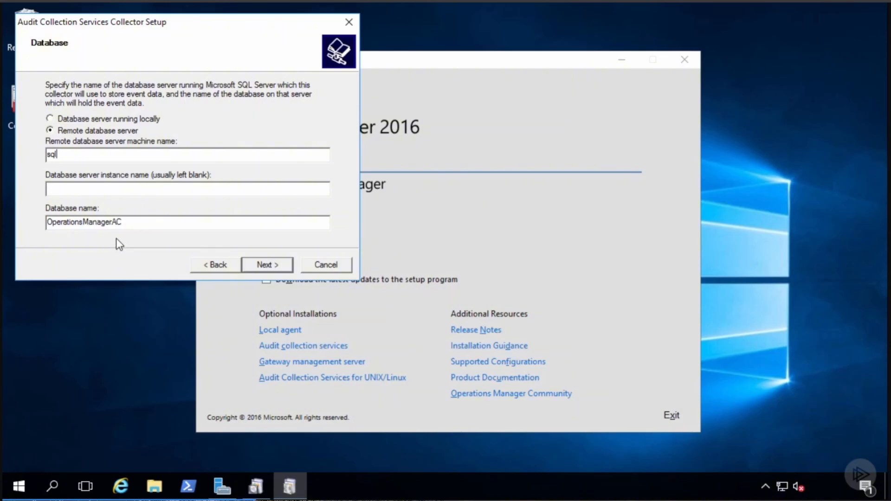
{"action": "left_click", "coordinate": [265, 265]}
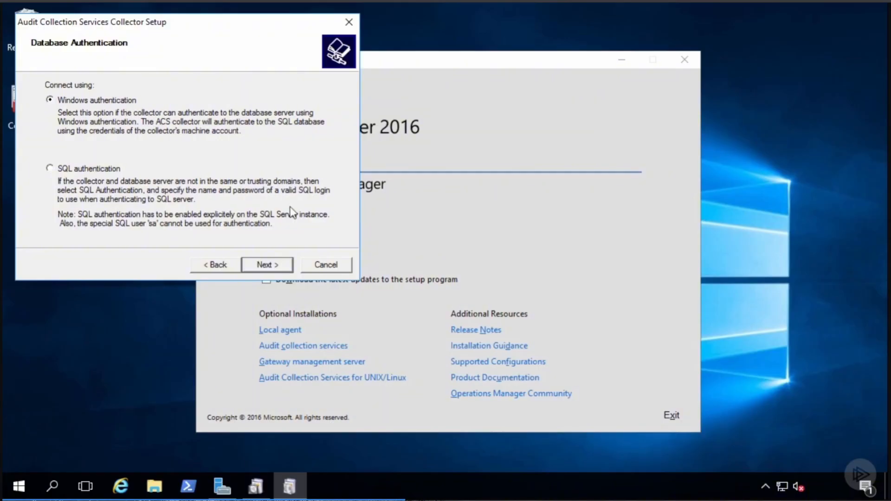
- Accept Windows authentication, default file locations, 2:00 AM maintenance, 14-day retention and UTC timestamps, then install
{"action": "left_click", "coordinate": [268, 265]}
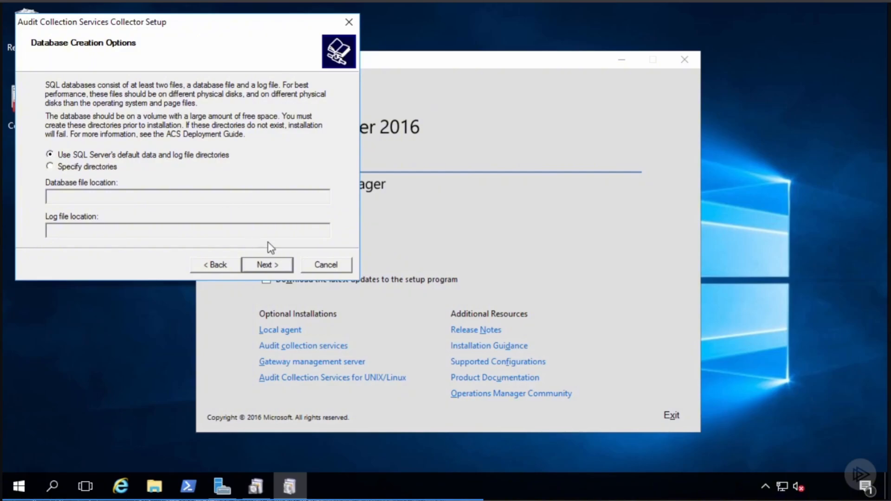
{"action": "left_click", "coordinate": [274, 265]}
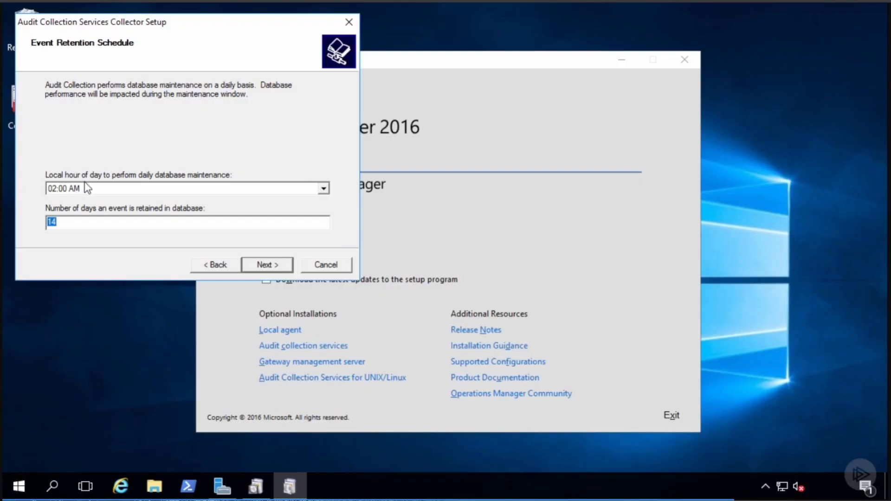
{"action": "left_click", "coordinate": [269, 264]}
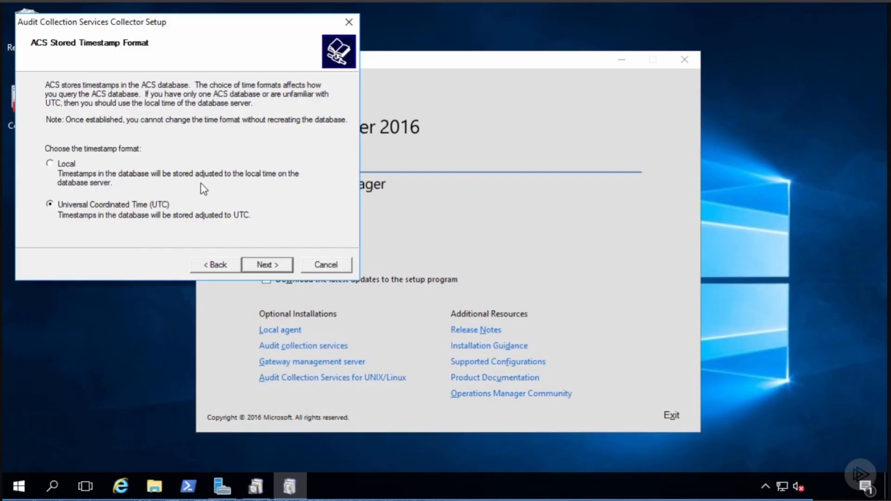
{"action": "left_click", "coordinate": [263, 262]}
{"action": "left_click", "coordinate": [268, 265]}
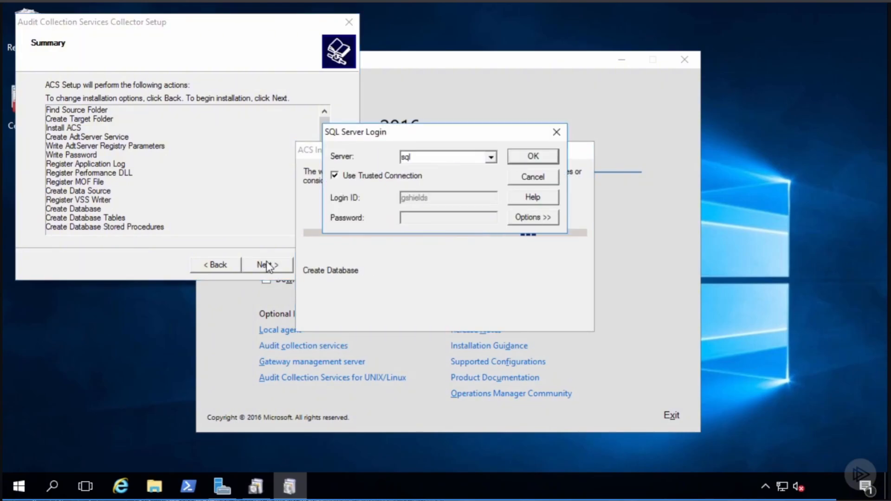
- Connect to server sql with a trusted connection and finish the ACS collector setup
{"action": "left_click", "coordinate": [534, 158]}
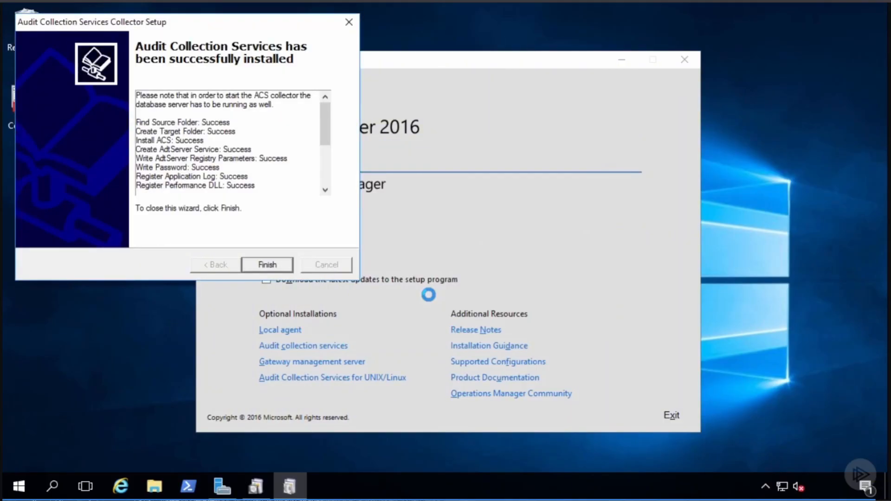
{"action": "left_click", "coordinate": [260, 269]}
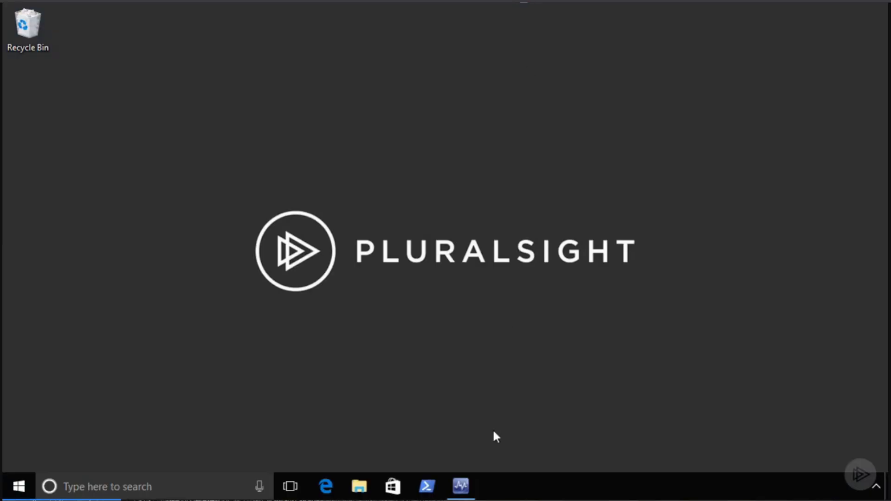
- Open the Monitoring > Operations Manager > Management Server > Management Servers State dashboard in the console
{"action": "left_click", "coordinate": [460, 486]}
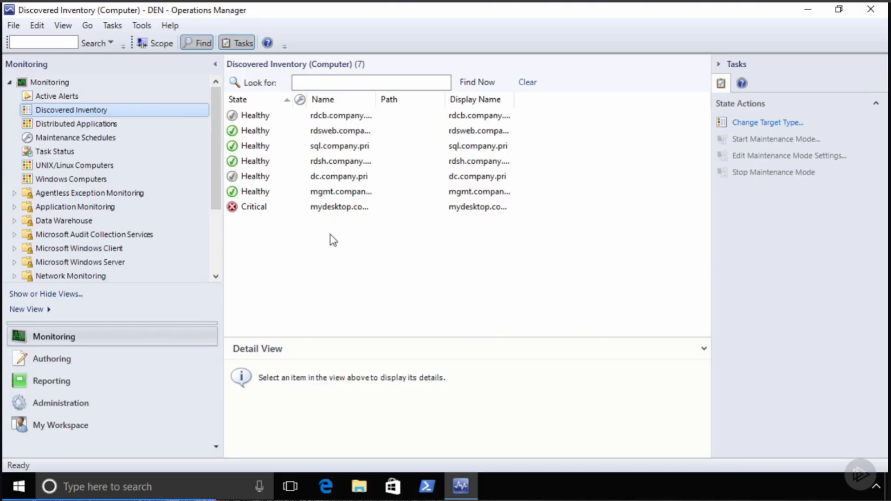
{"action": "left_click_drag", "start_coordinate": [216, 136], "coordinate": [222, 200]}
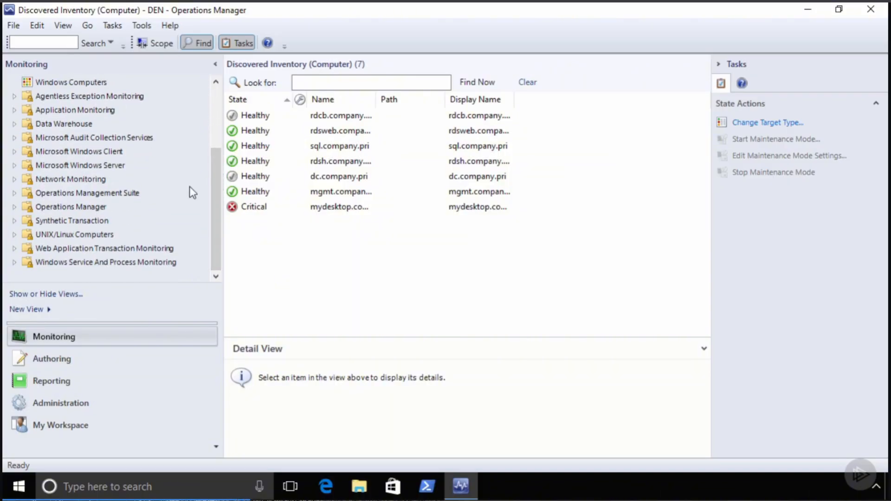
{"action": "left_click", "coordinate": [14, 207]}
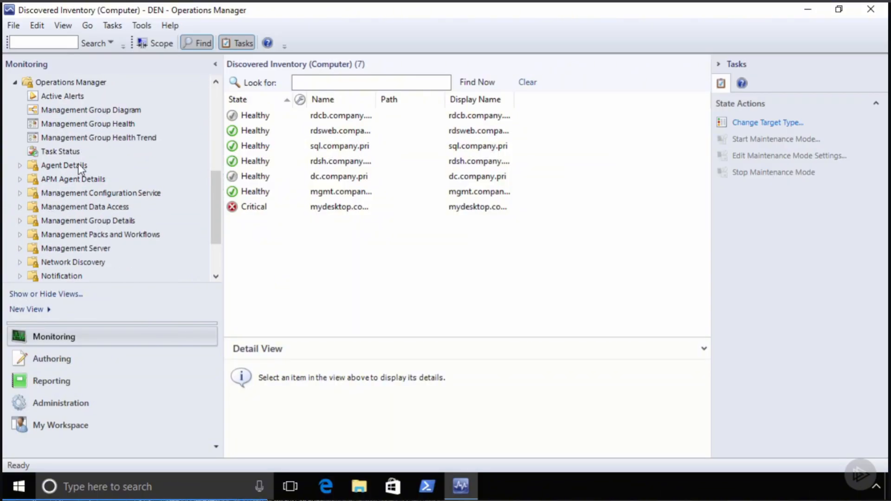
{"action": "scroll", "coordinate": [87, 192], "scroll_direction": "down", "scroll_amount": 1}
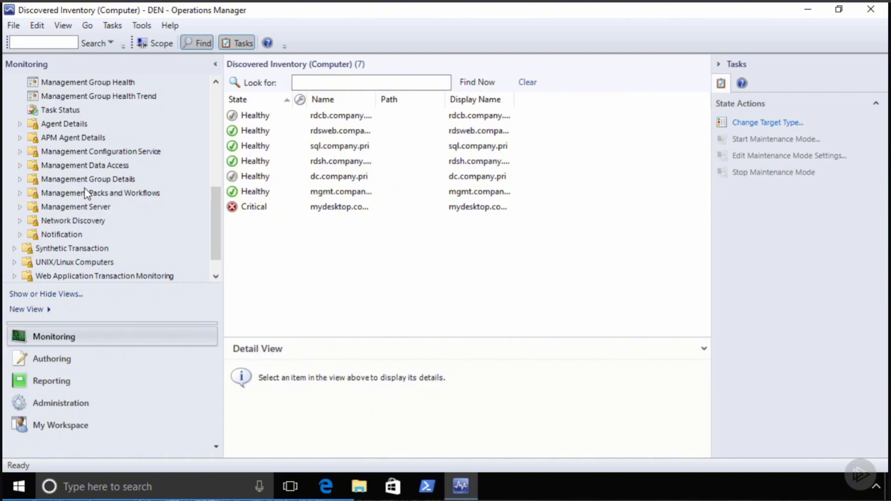
{"action": "left_click", "coordinate": [21, 207]}
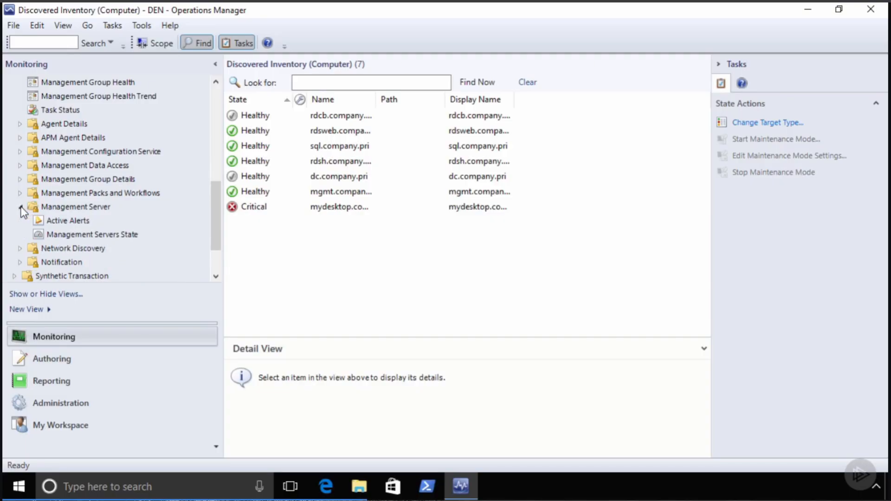
{"action": "left_click", "coordinate": [69, 233]}
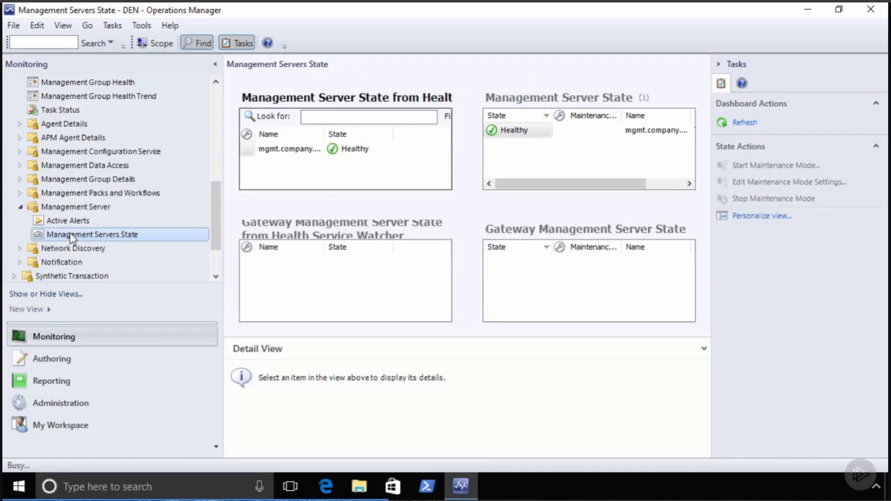
- Run Enable Audit Collection on the mgmt management server, review the successful result, then expand Agent Details
{"action": "left_click", "coordinate": [515, 130]}
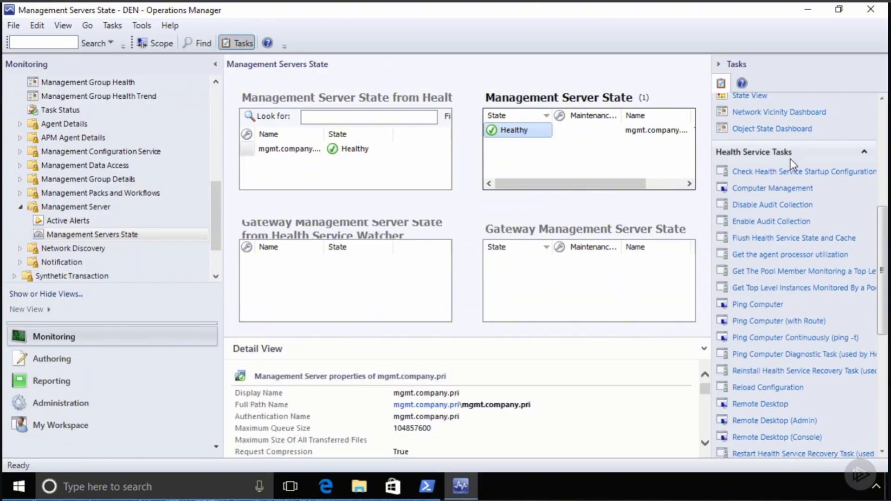
{"action": "left_click", "coordinate": [768, 227]}
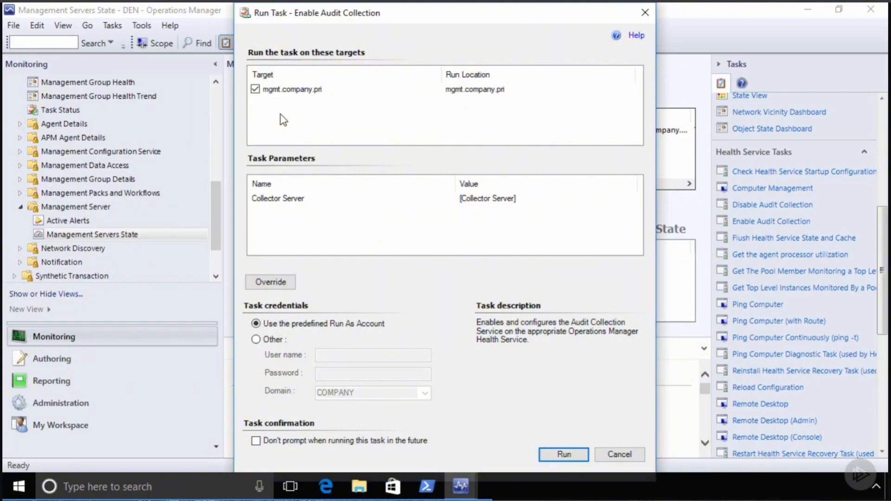
{"action": "left_click", "coordinate": [558, 452]}
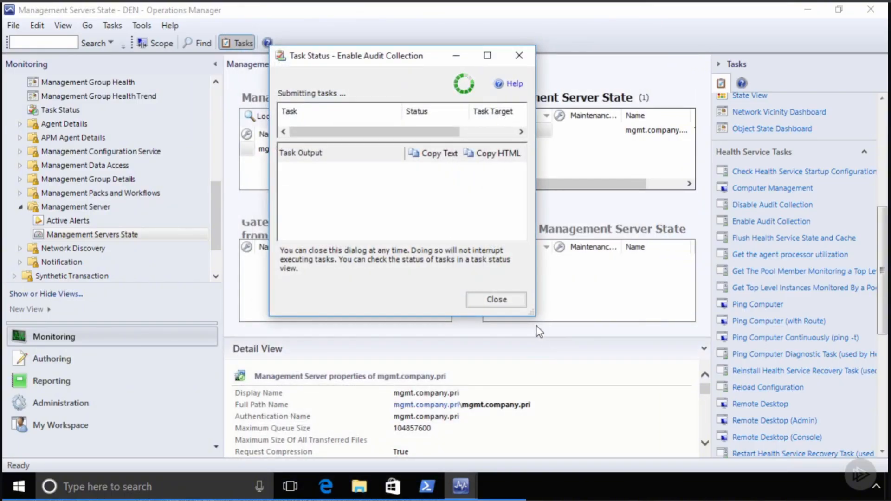
{"action": "left_click_drag", "start_coordinate": [531, 313], "coordinate": [662, 419]}
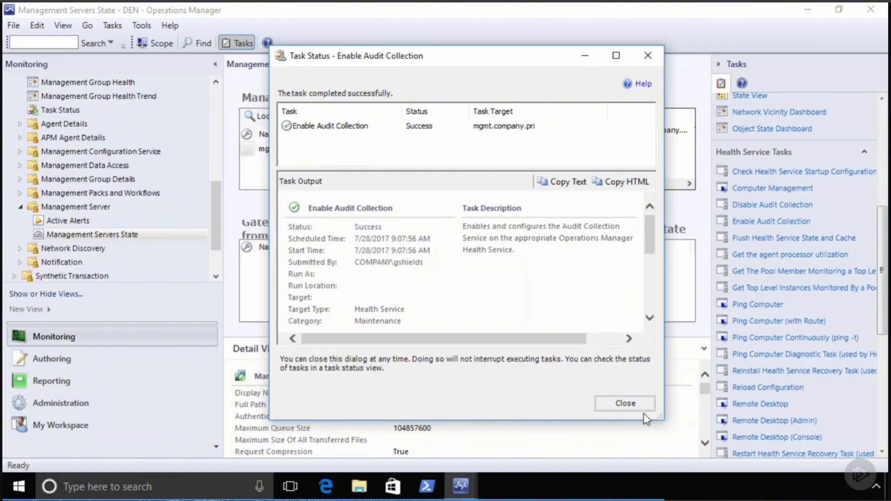
{"action": "left_click", "coordinate": [626, 404]}
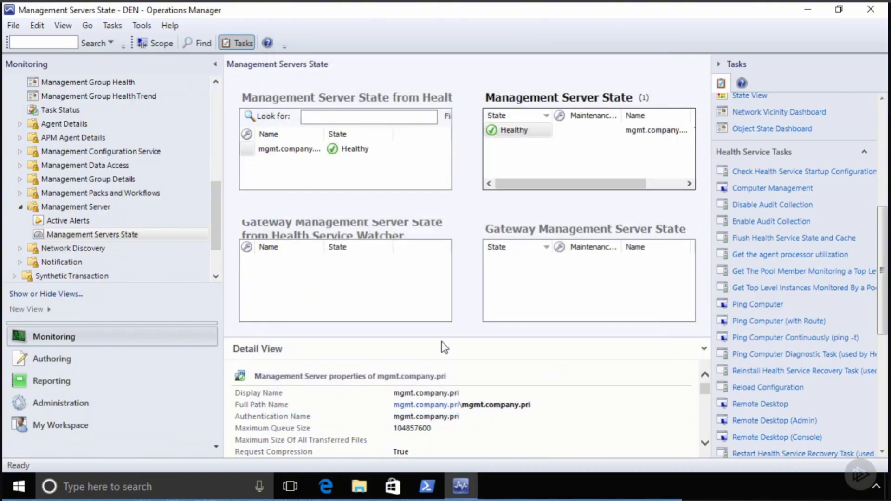
{"action": "left_click", "coordinate": [20, 124]}
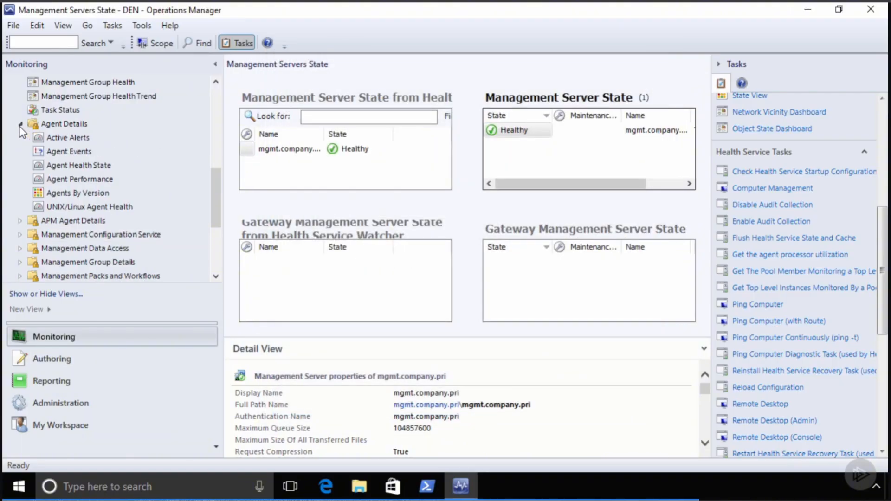
- Run the Enable Audit Collection task on the sql.company.pri agent from Agents By Version
{"action": "left_click", "coordinate": [72, 191]}
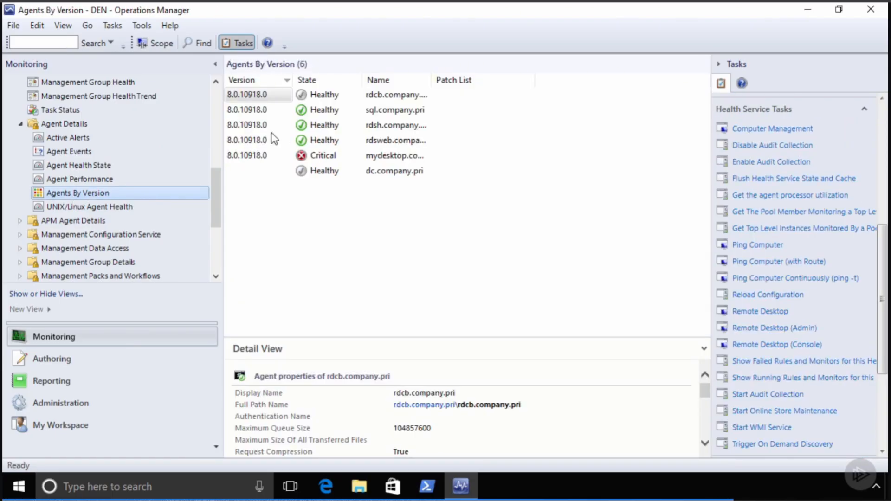
{"action": "left_click", "coordinate": [321, 109]}
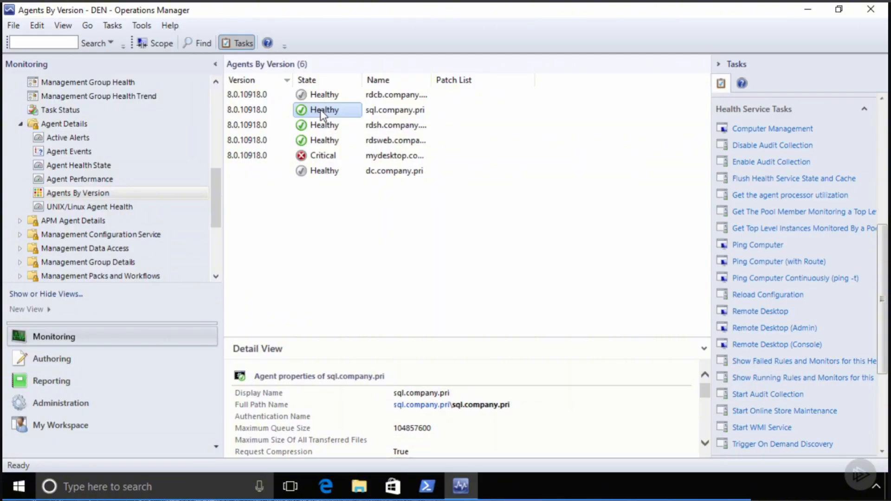
{"action": "left_click", "coordinate": [778, 163]}
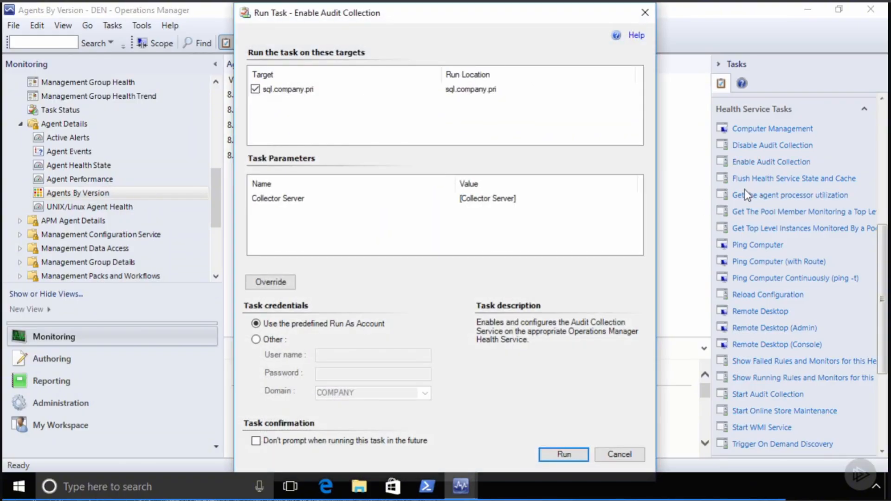
{"action": "left_click", "coordinate": [560, 454]}
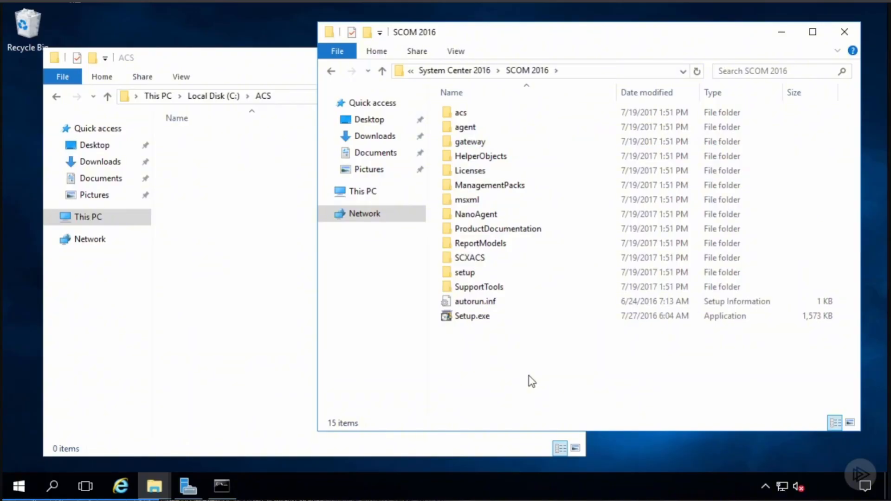
- Open the empty C:\ACS folder in one File Explorer window
{"action": "left_click", "coordinate": [213, 134]}
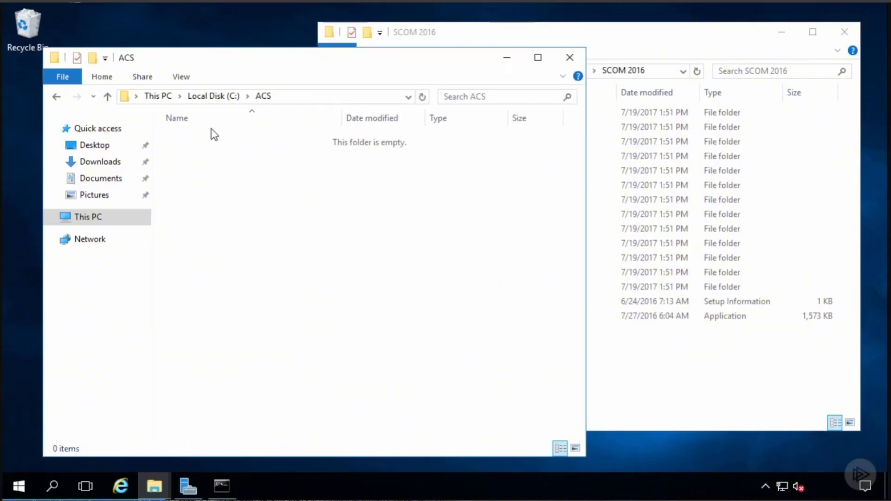
{"action": "left_click", "coordinate": [214, 96]}
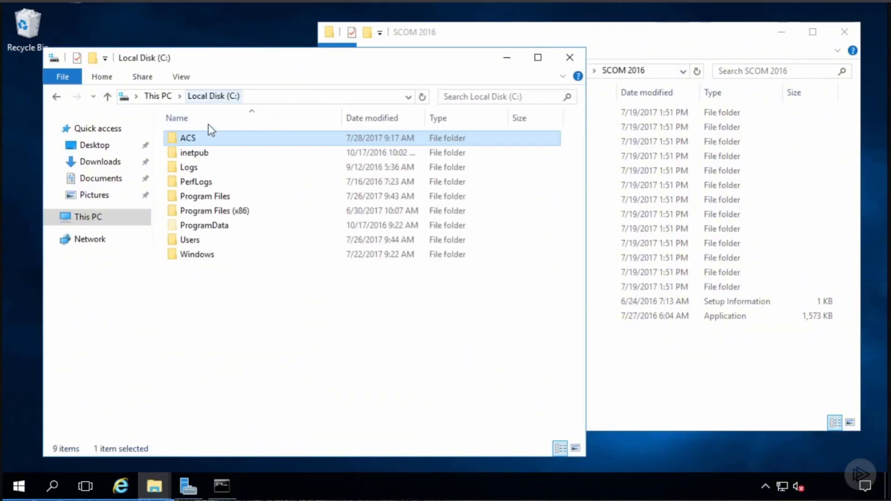
{"action": "double_click", "coordinate": [189, 139]}
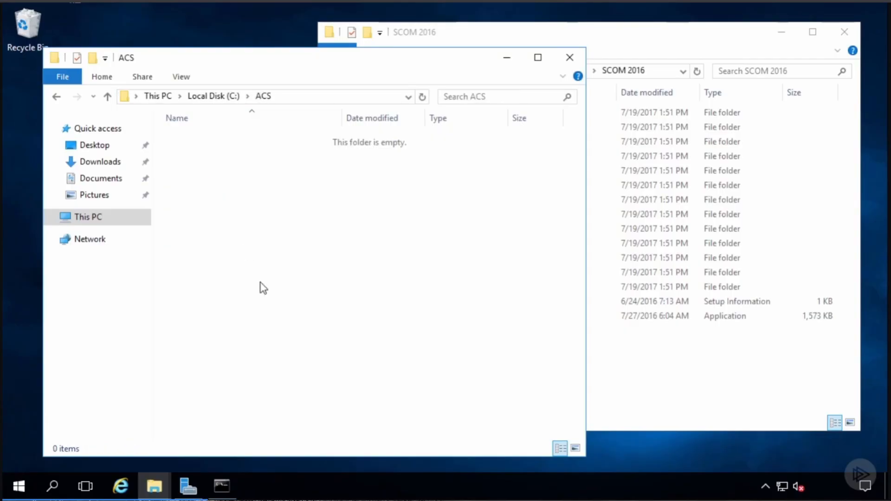
- Copy all six items from the SCOM 2016 media's ReportModels\acs folder into C:\ACS
{"action": "left_click", "coordinate": [697, 361]}
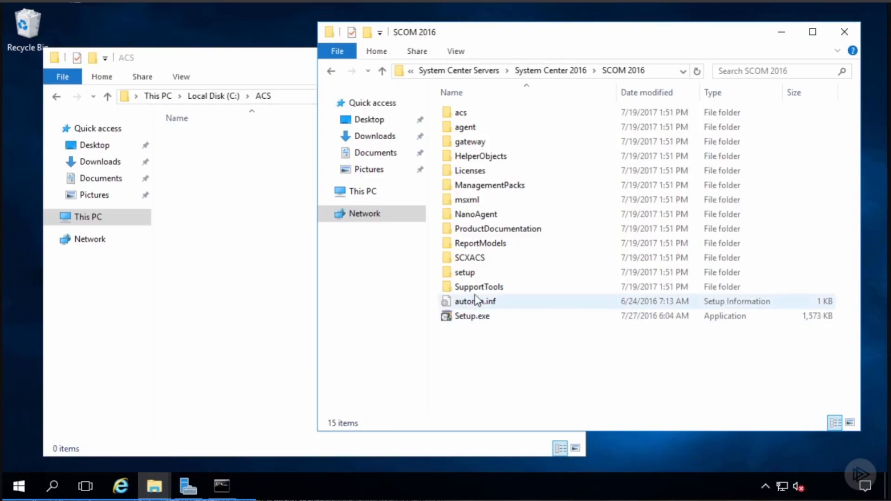
{"action": "double_click", "coordinate": [491, 243]}
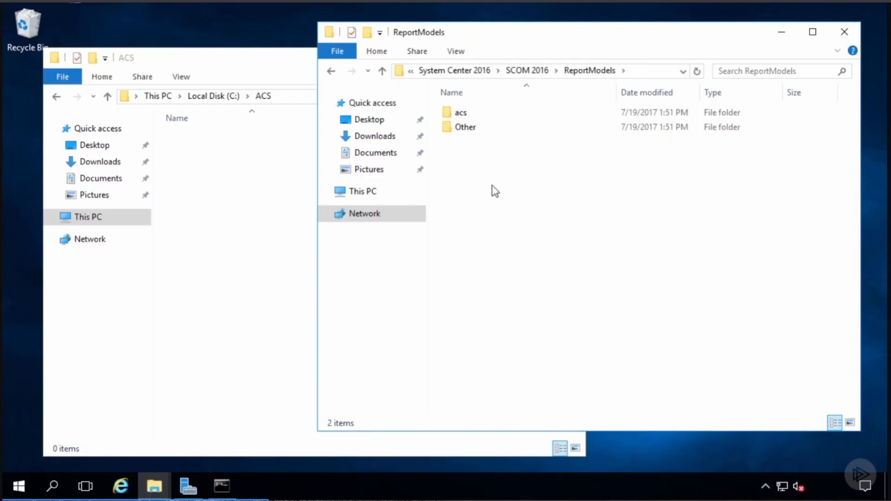
{"action": "double_click", "coordinate": [461, 116]}
{"action": "left_click", "coordinate": [479, 144]}
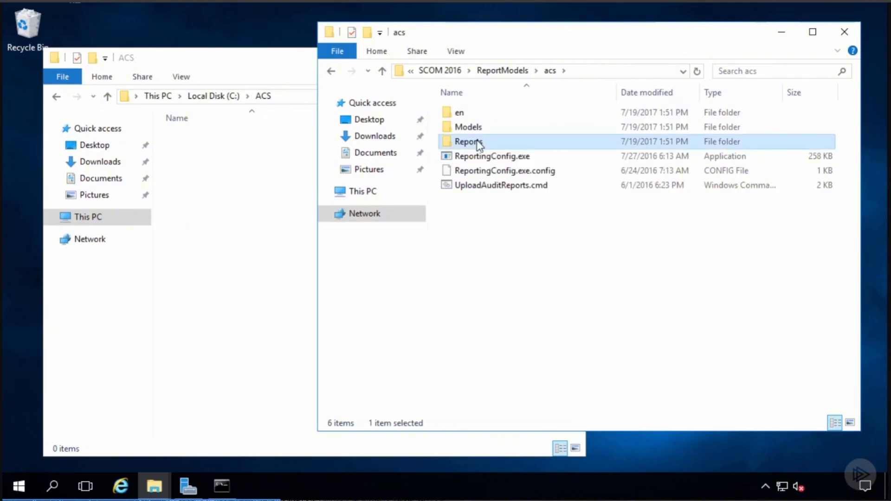
{"action": "key", "text": "ctrl+a"}
{"action": "left_click", "coordinate": [264, 208]}
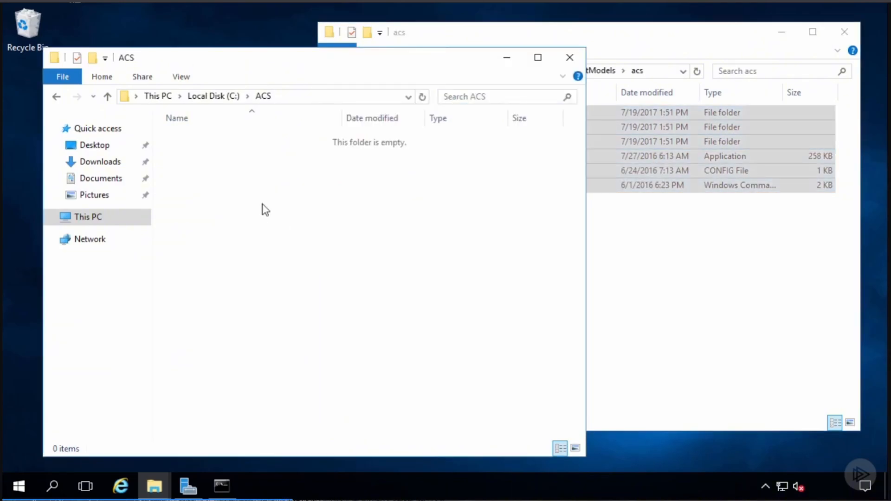
{"action": "key", "text": "ctrl+v"}
{"action": "left_click", "coordinate": [273, 256]}
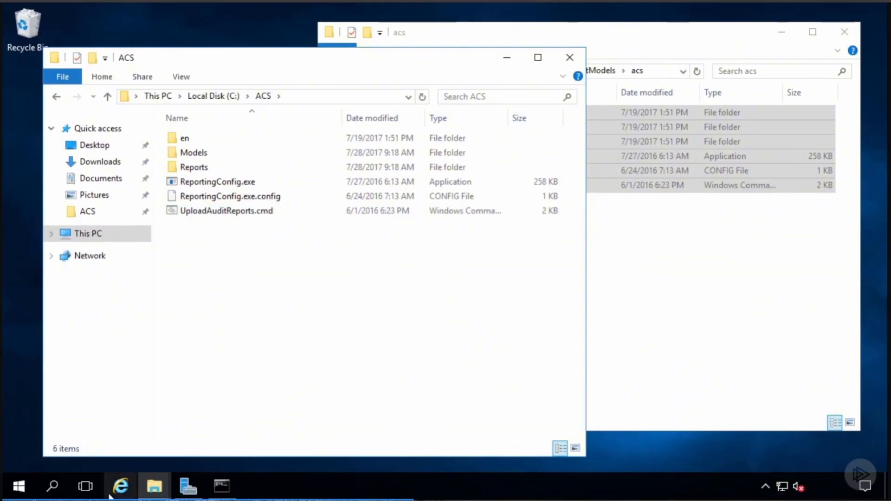
{"action": "left_click", "coordinate": [122, 485]}
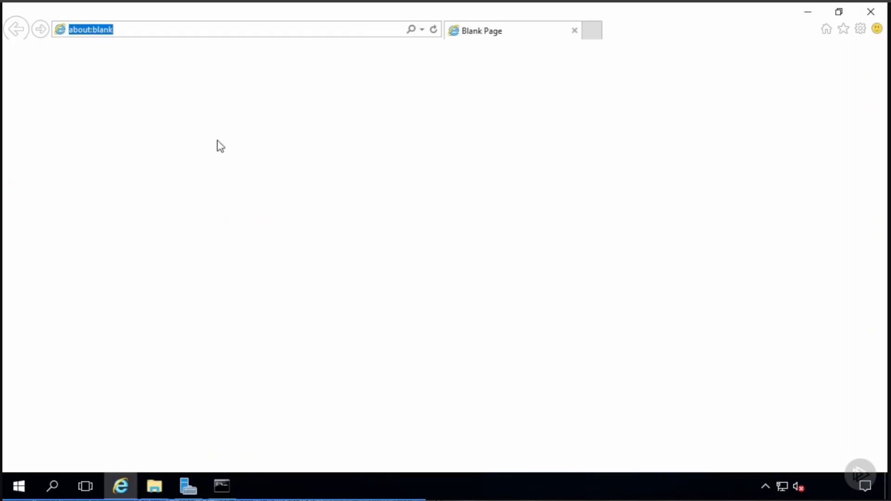
{"action": "type", "text": "https:"}
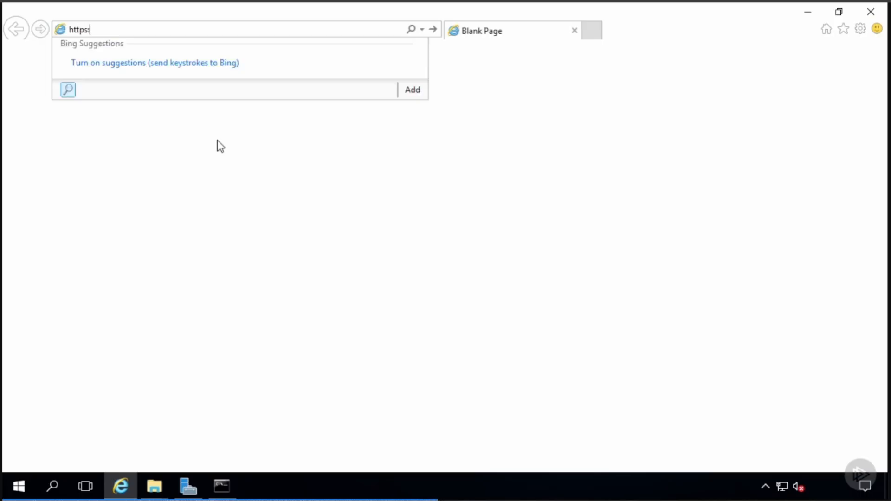
{"action": "type", "text": "//sql.company.pri/"}
{"action": "key", "text": "Down"}
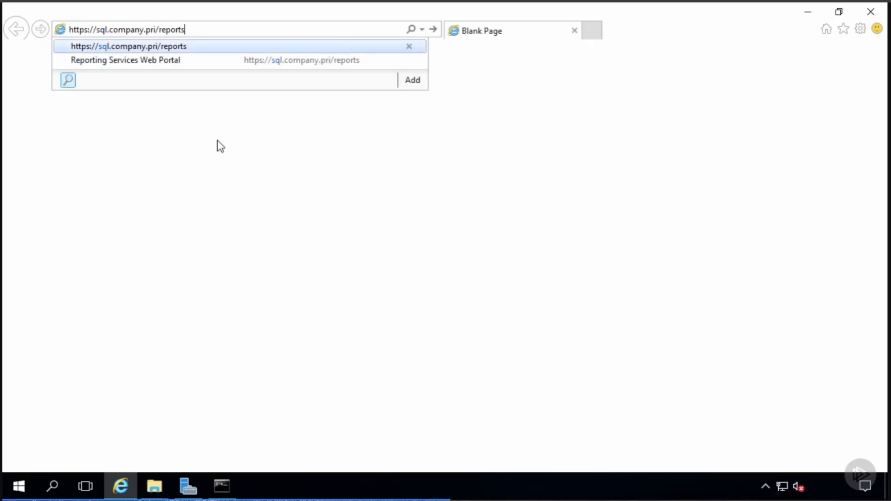
{"action": "key", "text": "Return"}
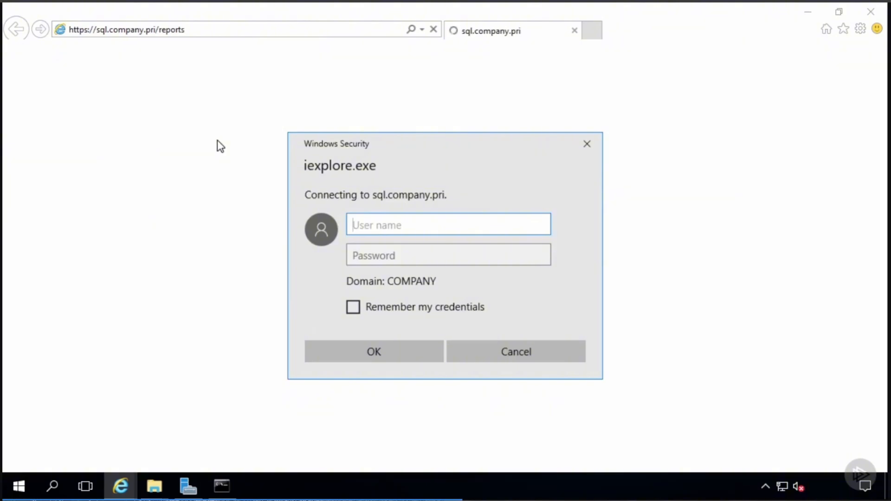
{"action": "key", "text": "Tab"}
{"action": "type", "text": "••••••"}
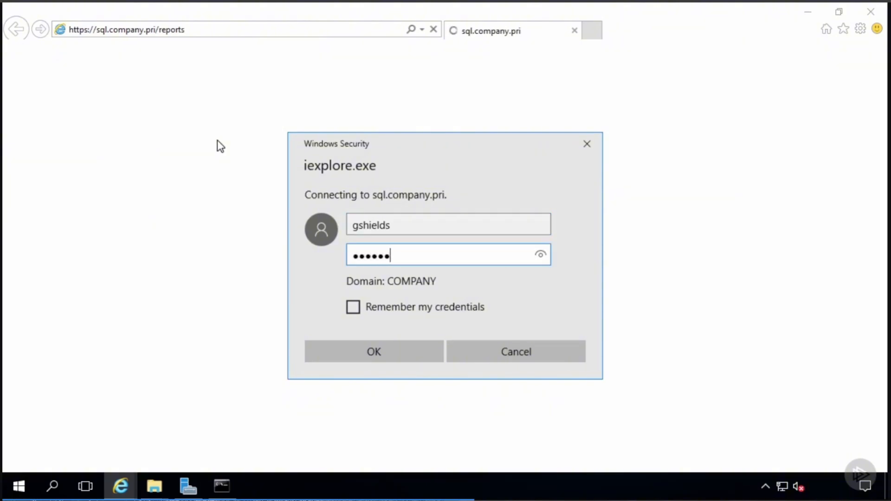
{"action": "key", "text": "Return"}
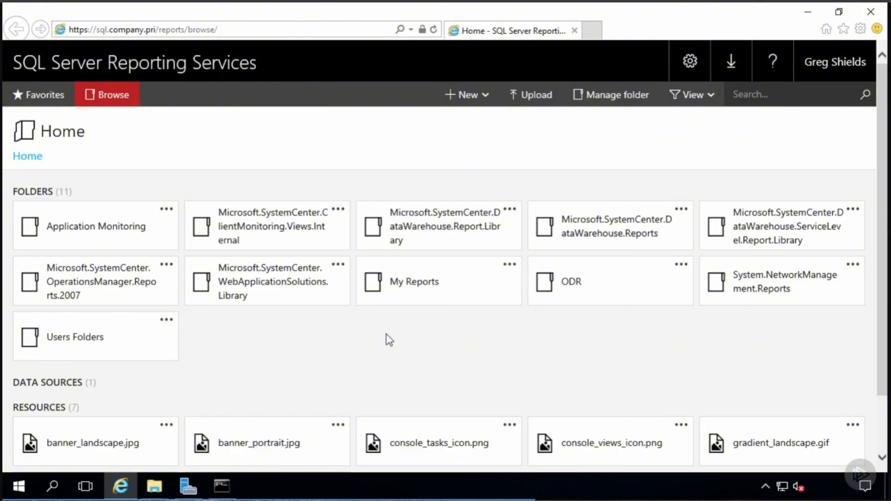
{"action": "left_click", "coordinate": [865, 16]}
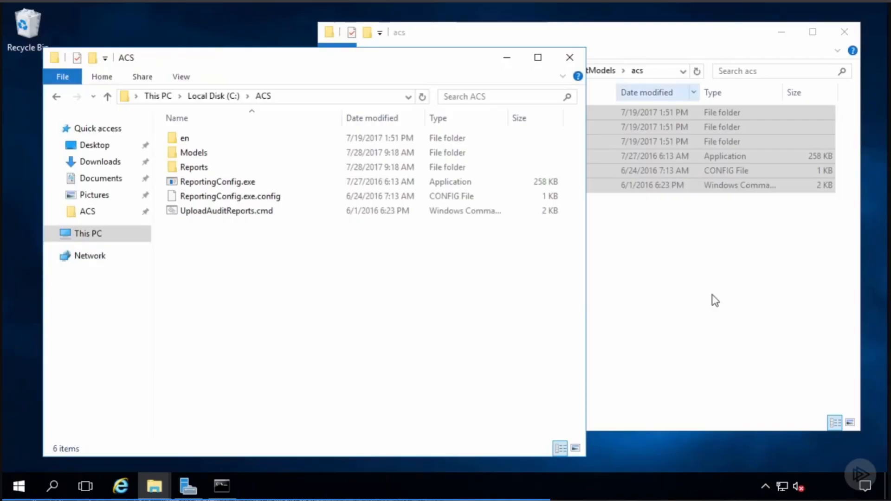
{"action": "left_click", "coordinate": [221, 486]}
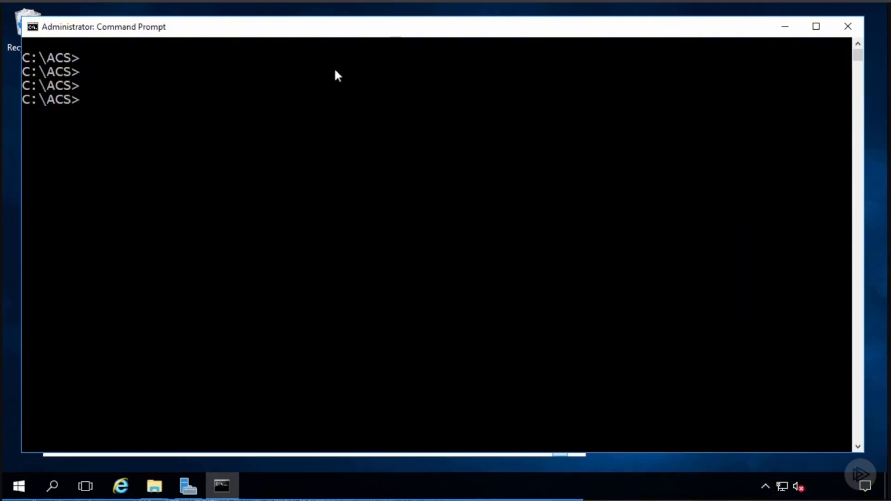
{"action": "right_click", "coordinate": [265, 110]}
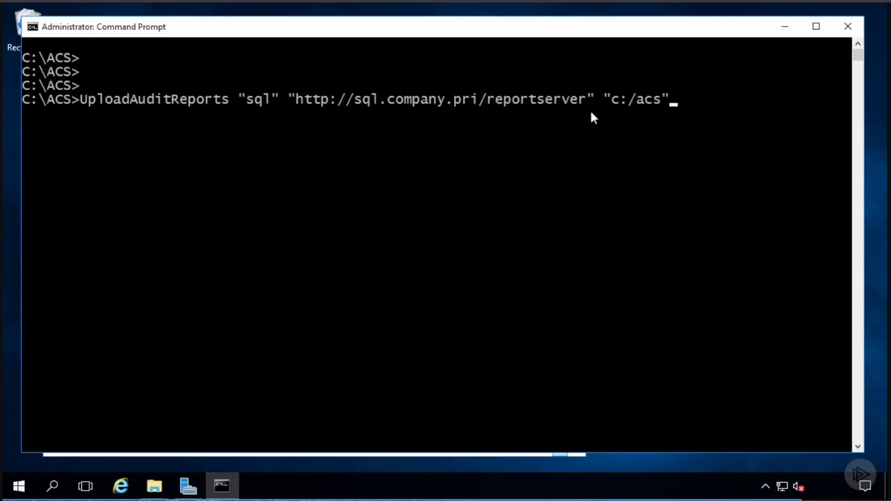
{"action": "key", "text": "Return"}
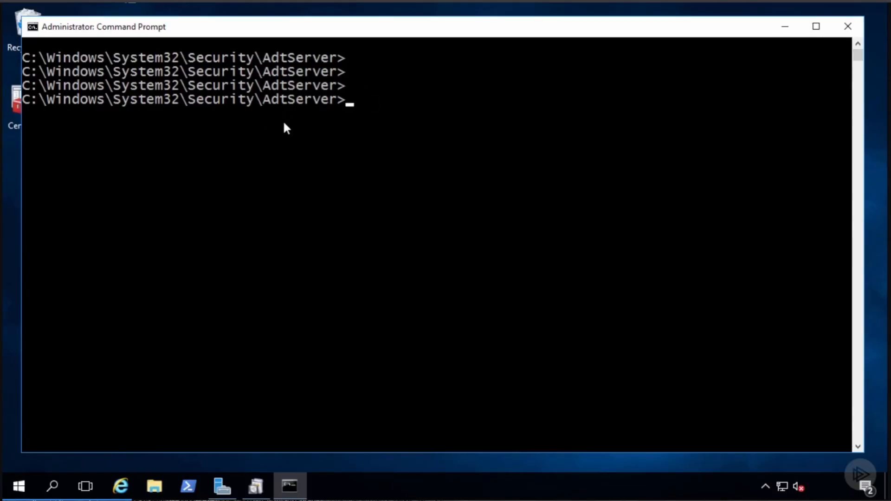
- List the AdtServer folder contents with dir, then clear the console with cls
{"action": "type", "text": "dir"}
{"action": "key", "text": "Return"}
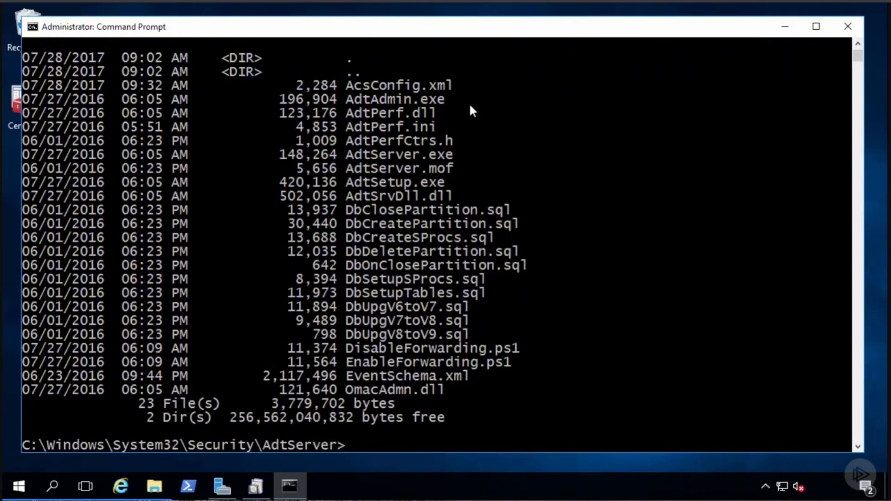
{"action": "type", "text": "cls"}
{"action": "key", "text": "Return"}
- Show the adtadmin /? help and review options such as -getdbauth and -setpartitions
{"action": "key", "text": "Return"}
{"action": "key", "text": "Return"}
{"action": "key", "text": "Return"}
{"action": "type", "text": "adtadmin /?"}
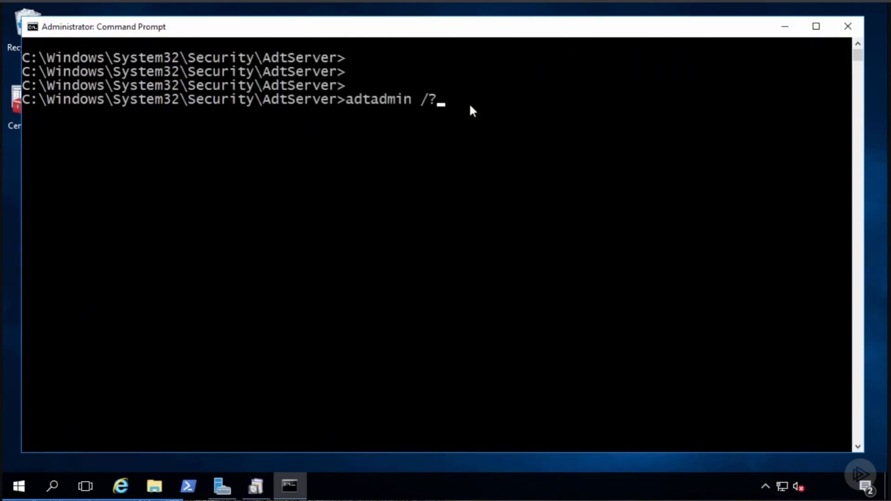
{"action": "key", "text": "Return"}
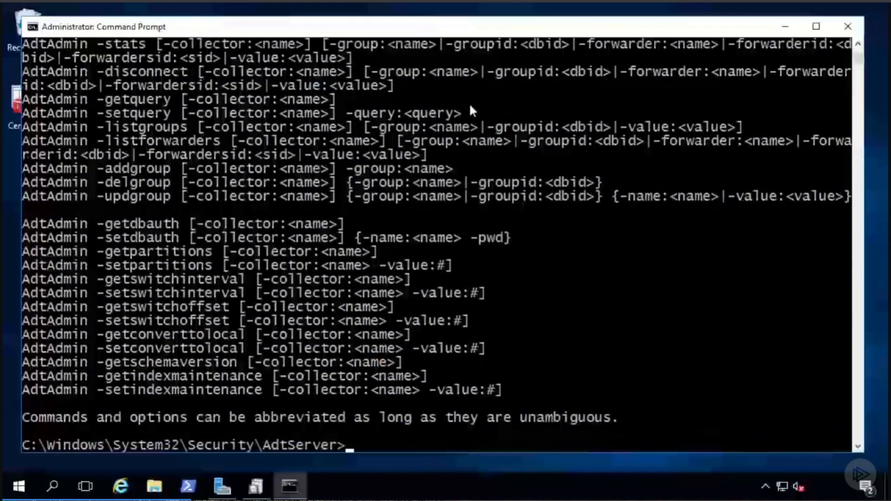
{"action": "scroll", "coordinate": [357, 198], "scroll_direction": "up", "scroll_amount": 10}
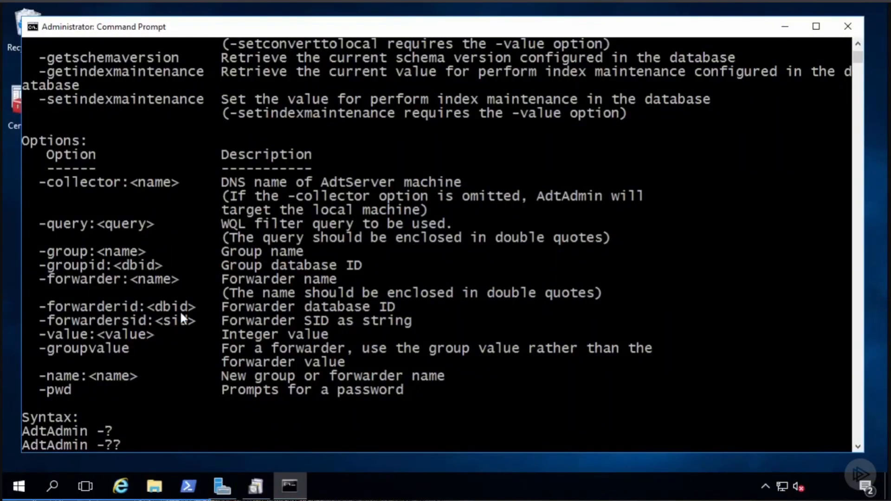
{"action": "scroll", "coordinate": [180, 310], "scroll_direction": "up", "scroll_amount": 10}
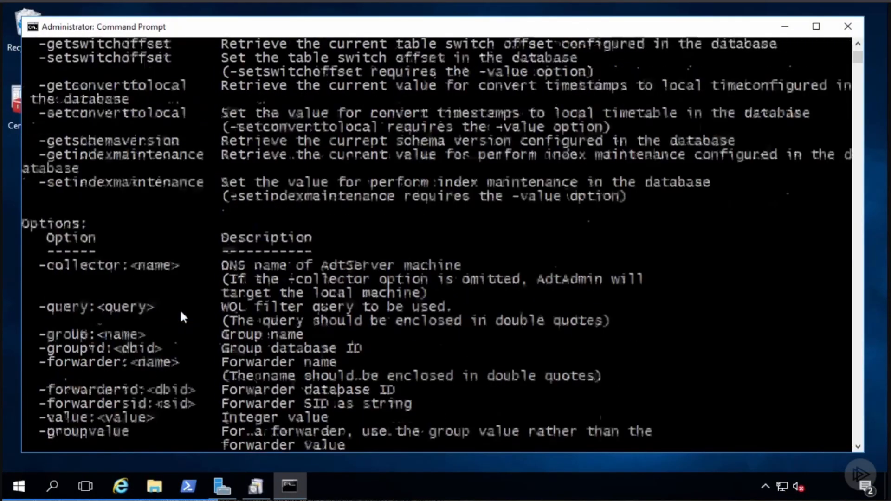
{"action": "scroll", "coordinate": [180, 309], "scroll_direction": "up", "scroll_amount": 7}
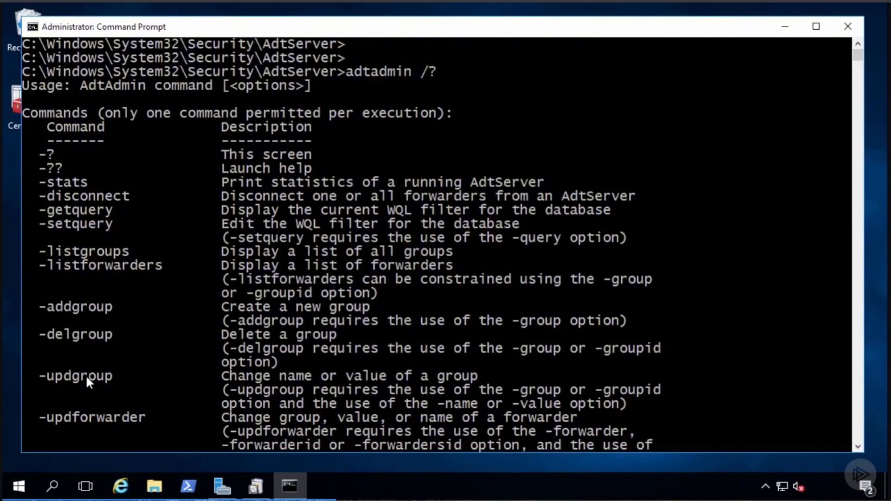
{"action": "scroll", "coordinate": [296, 254], "scroll_direction": "down", "scroll_amount": 8}
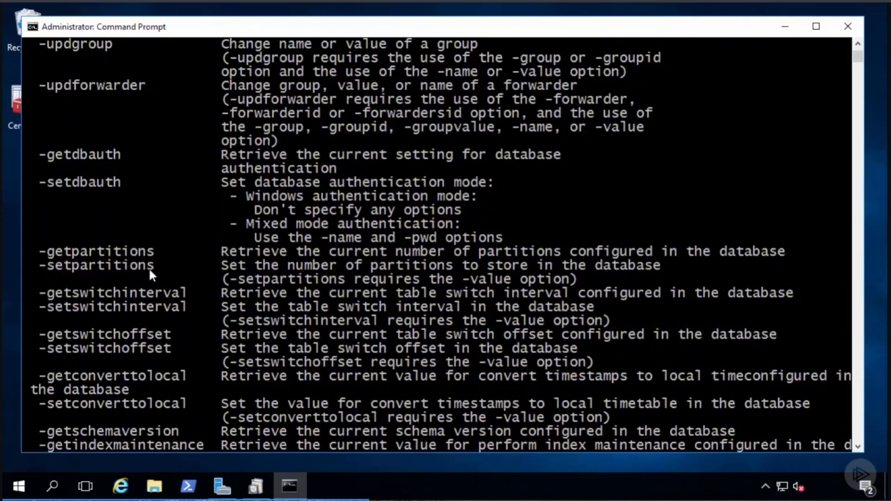
{"action": "scroll", "coordinate": [149, 268], "scroll_direction": "down", "scroll_amount": 2}
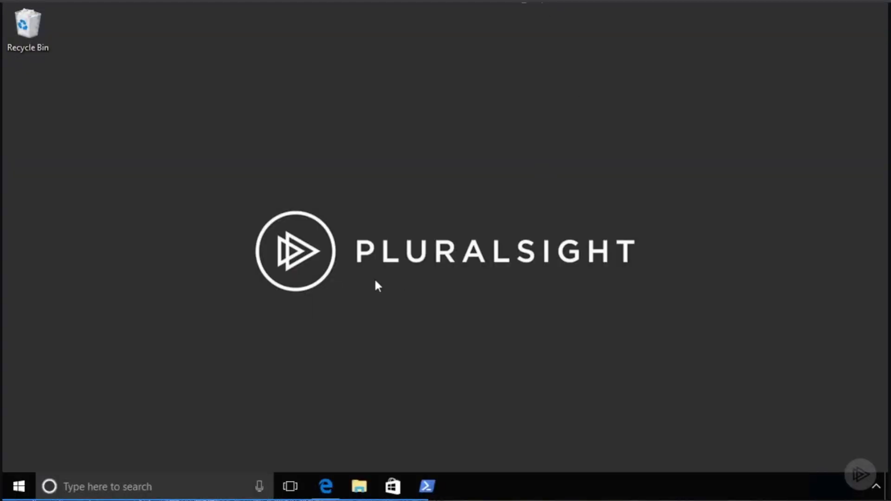
- Launch the Operations Manager console, go to Reporting, and select the Audit Reports folder
{"action": "key", "text": "super"}
{"action": "left_click", "coordinate": [618, 276]}
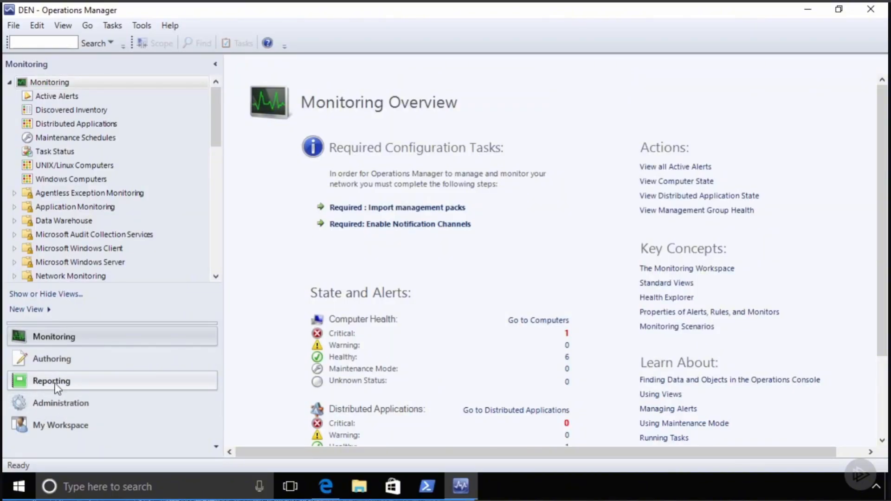
{"action": "left_click", "coordinate": [57, 387]}
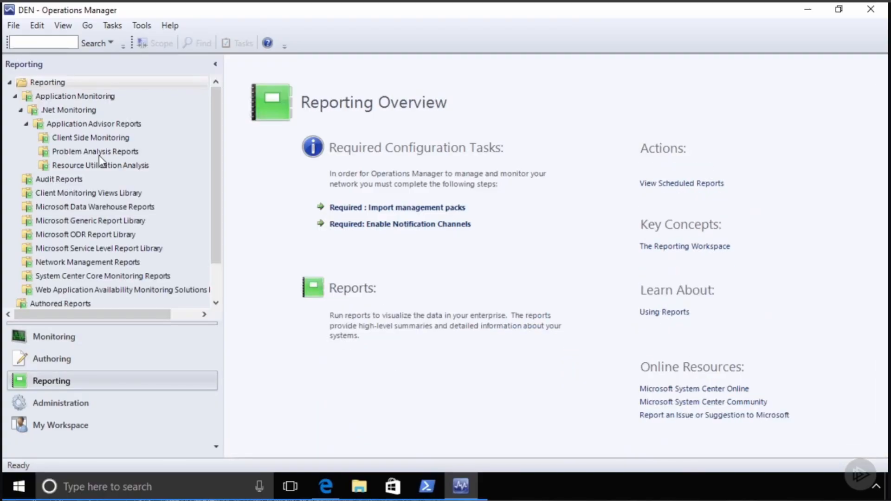
{"action": "left_click", "coordinate": [15, 97]}
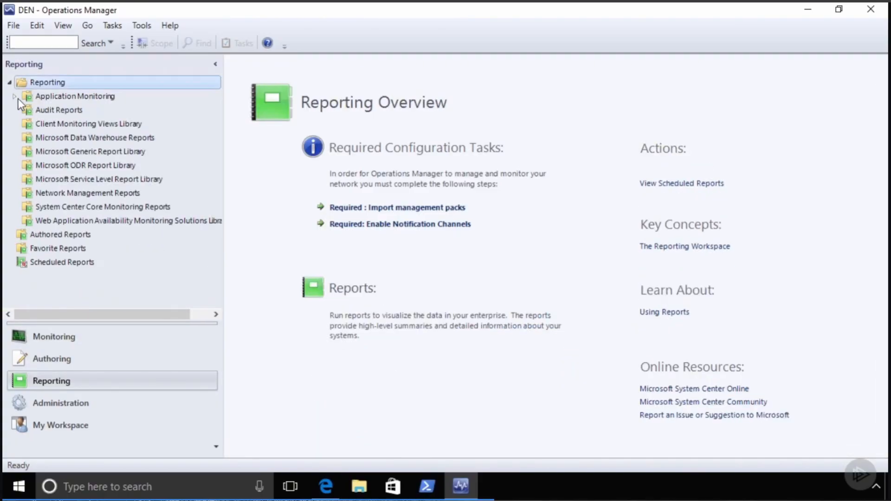
{"action": "left_click", "coordinate": [42, 111]}
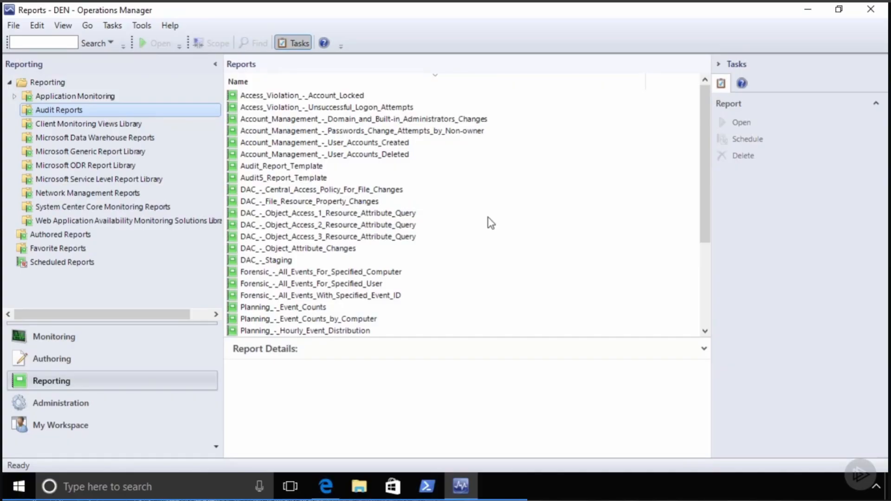
- Look over the Audit report templates, then open Planning_-_Event_Counts_by_Computer
{"action": "left_click", "coordinate": [311, 167]}
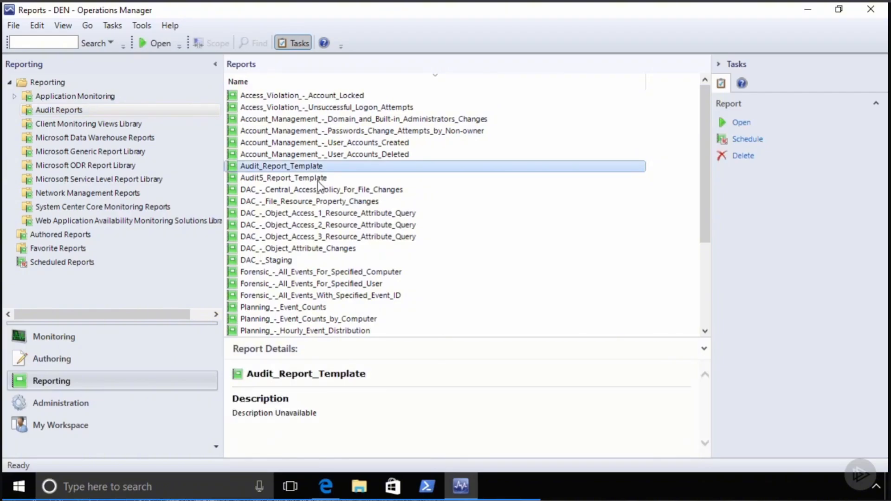
{"action": "left_click", "coordinate": [318, 179]}
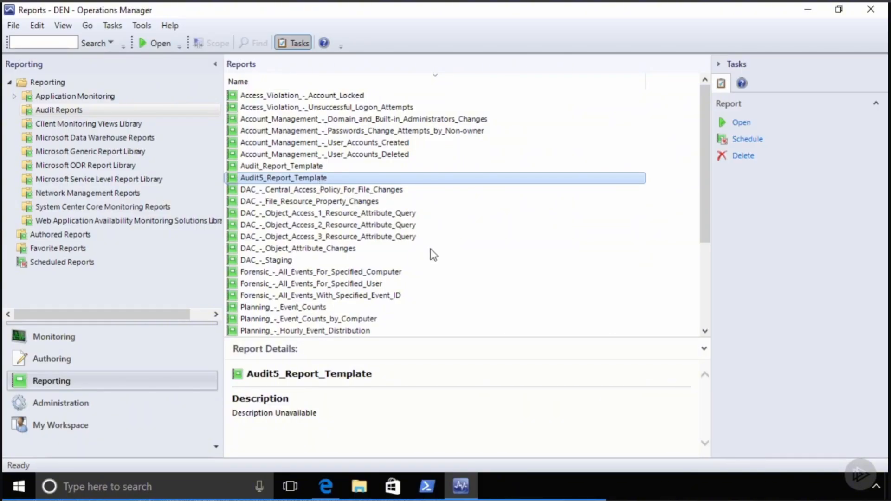
{"action": "scroll", "coordinate": [472, 249], "scroll_direction": "down", "scroll_amount": 3}
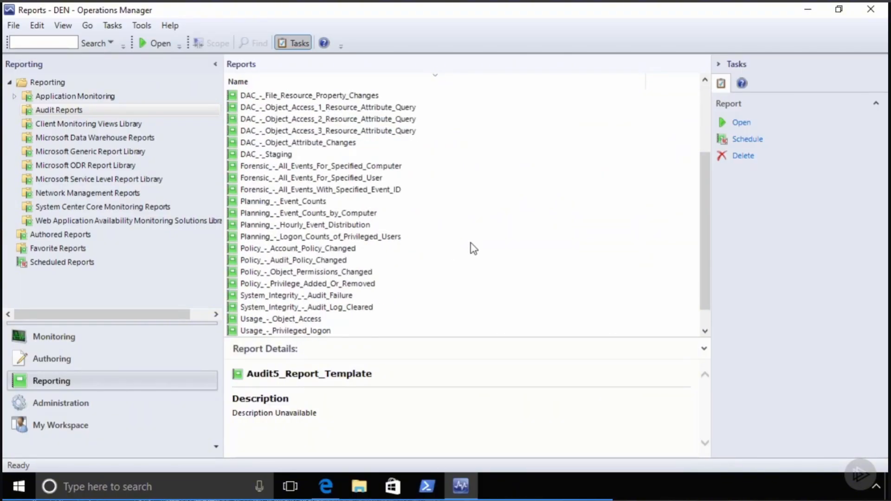
{"action": "left_click", "coordinate": [314, 214]}
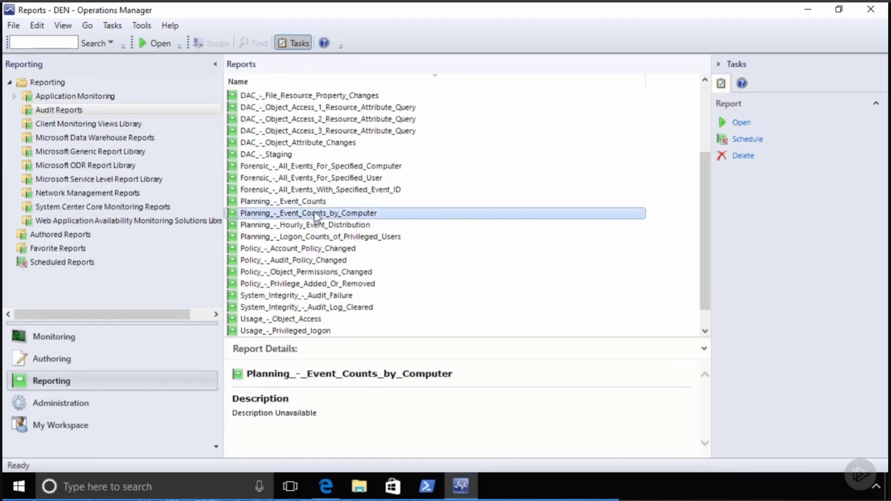
{"action": "right_click", "coordinate": [317, 213]}
{"action": "left_click", "coordinate": [357, 258]}
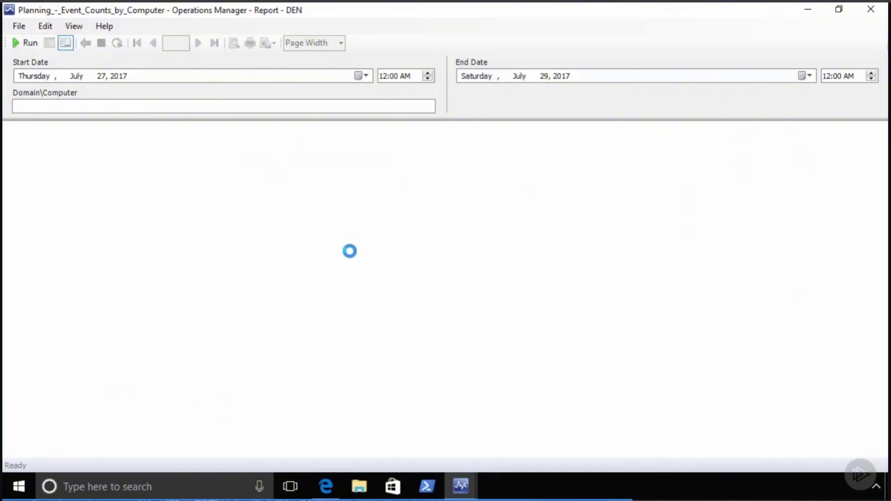
- Run the report for computer company\mgmt, review the event counts, and close the viewer
{"action": "left_click", "coordinate": [134, 105]}
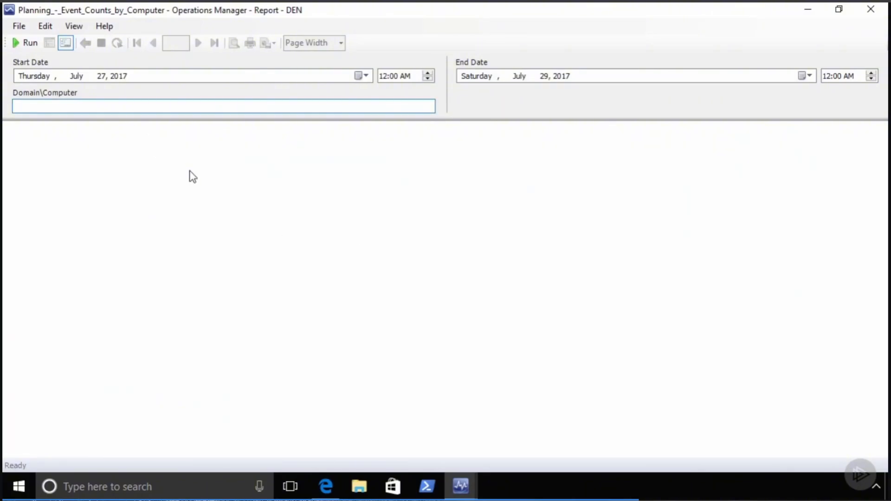
{"action": "type", "text": "company\\mgmt"}
{"action": "left_click", "coordinate": [32, 44]}
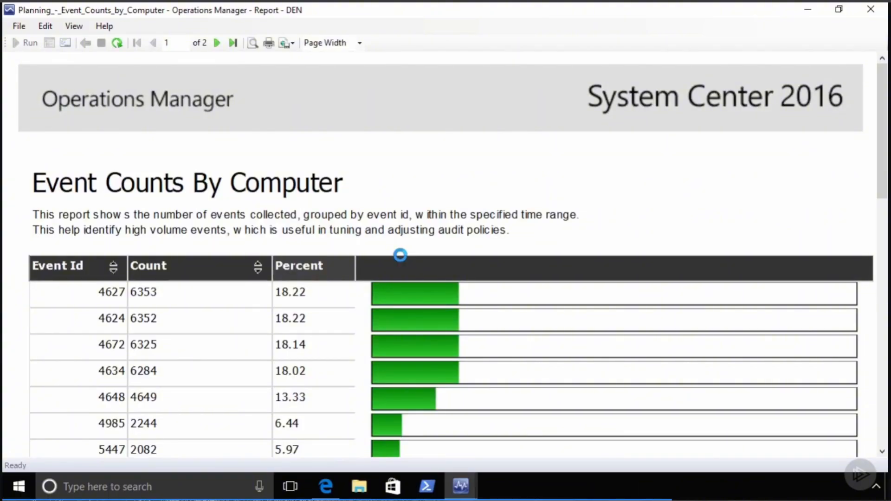
{"action": "scroll", "coordinate": [501, 302], "scroll_direction": "down", "scroll_amount": 3}
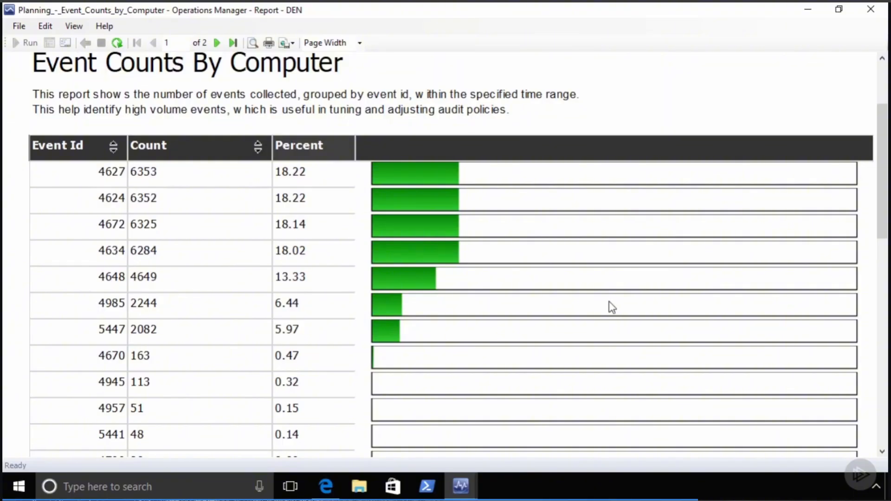
{"action": "scroll", "coordinate": [611, 306], "scroll_direction": "down", "scroll_amount": 3}
{"action": "scroll", "coordinate": [611, 304], "scroll_direction": "down", "scroll_amount": 1}
{"action": "scroll", "coordinate": [608, 303], "scroll_direction": "up", "scroll_amount": 6}
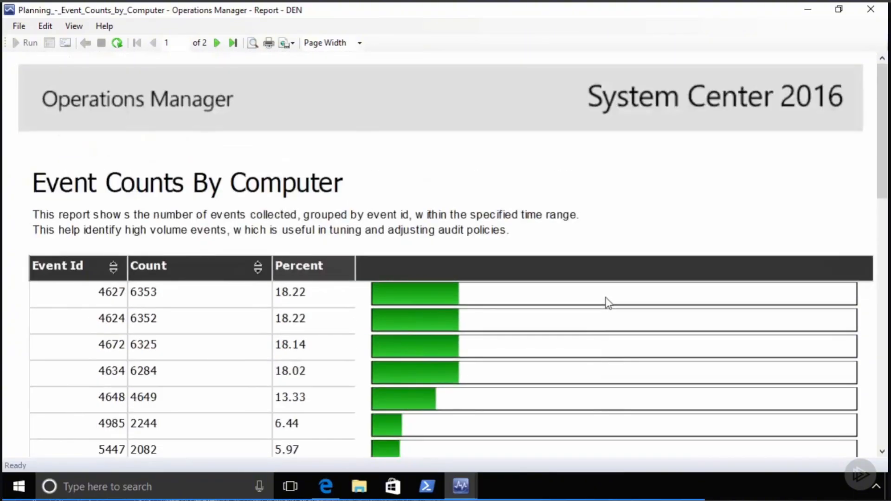
{"action": "left_click", "coordinate": [871, 9]}
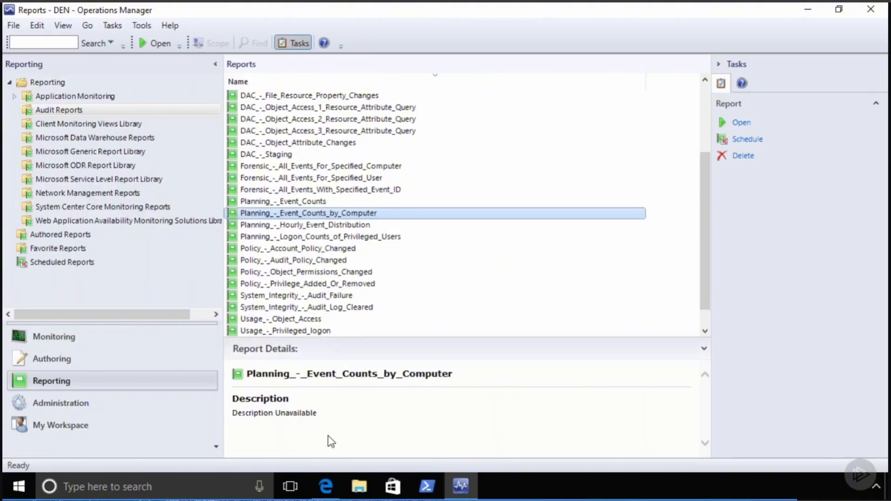
- Switch to the Edge window showing the SQL Server Reporting Services Home page
{"action": "left_click", "coordinate": [326, 487]}
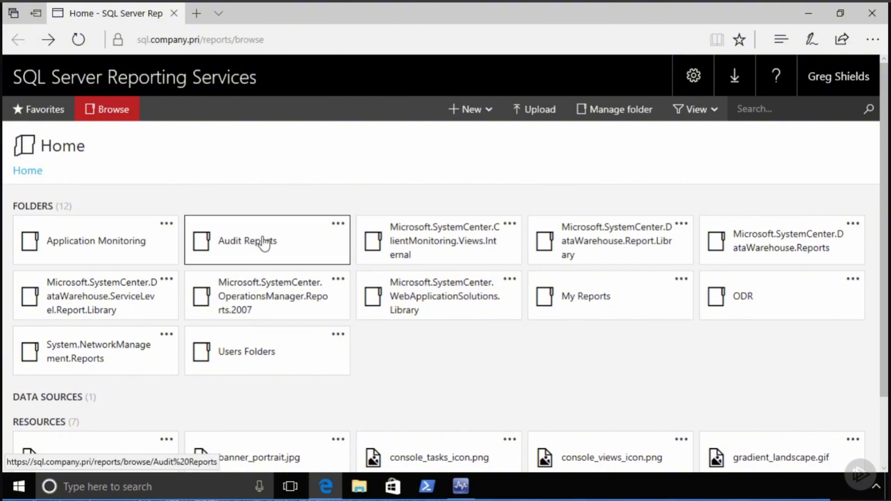
- Enter the Audit Reports folder and open Forensic_-_All_Events_With_Specified_Event_ID
{"action": "left_click", "coordinate": [248, 246]}
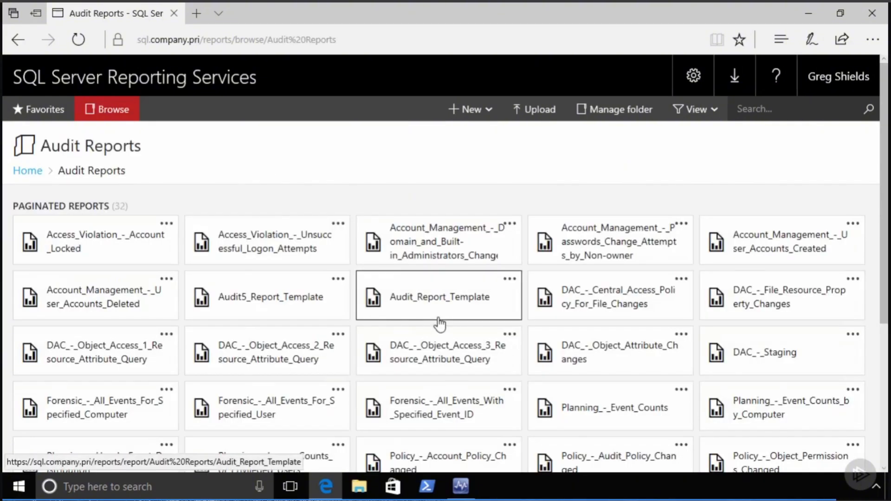
{"action": "scroll", "coordinate": [459, 247], "scroll_direction": "down", "scroll_amount": 3}
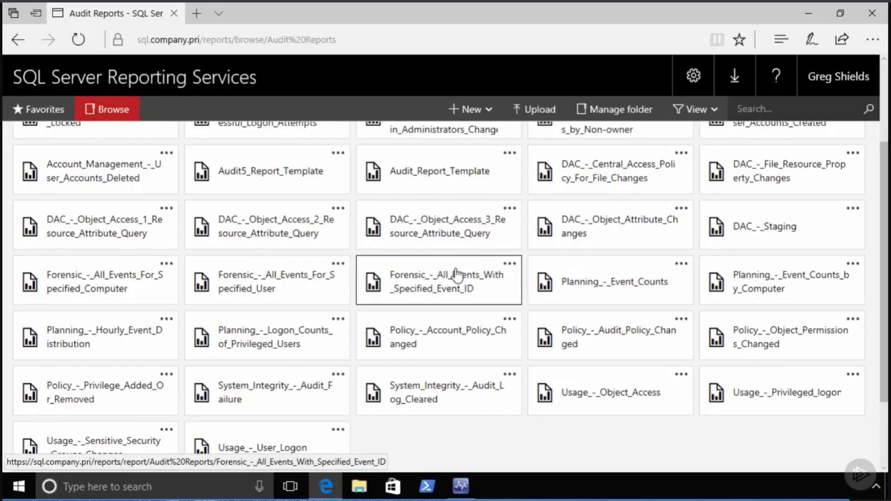
{"action": "left_click", "coordinate": [426, 287]}
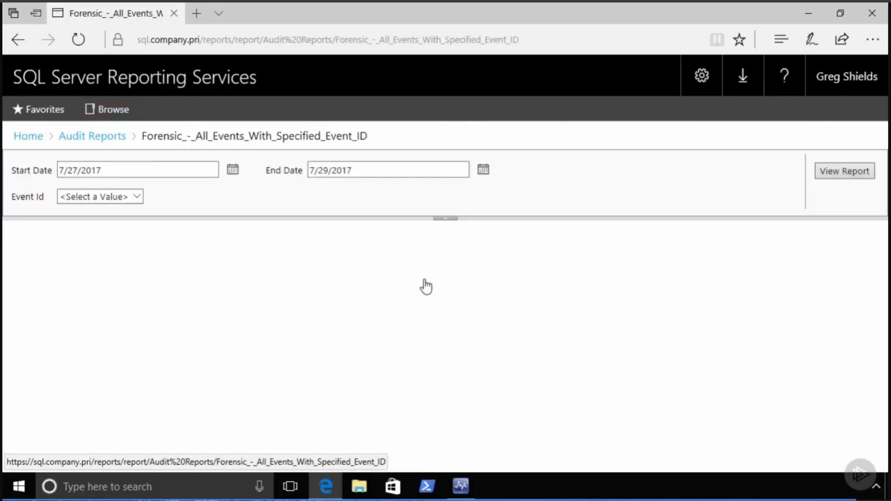
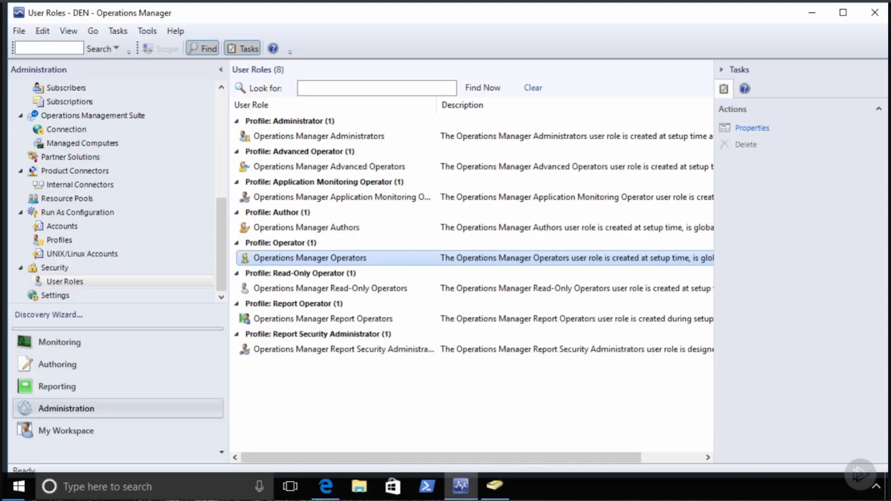
- Bring up Active Directory Users and Computers showing the company.pri Users container
{"action": "left_click", "coordinate": [494, 486]}
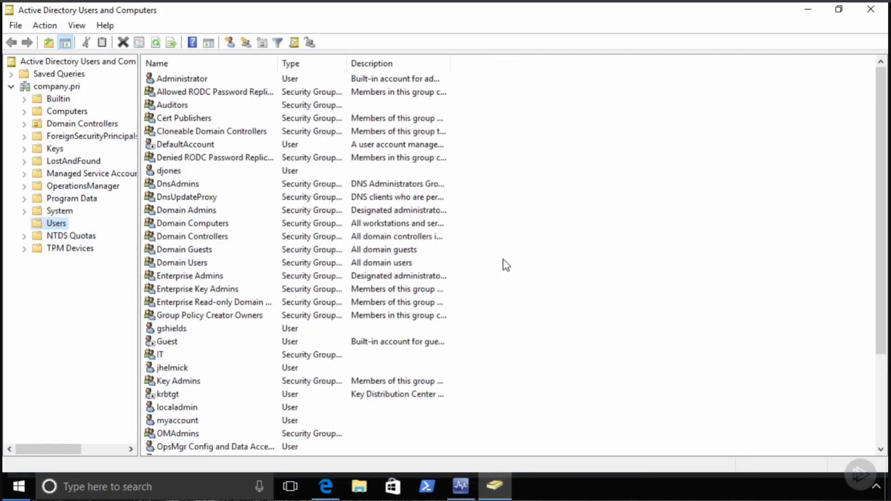
- Review the Auditors group's single member without changes, then minimize Active Directory Users and Computers
{"action": "left_click", "coordinate": [173, 106]}
{"action": "double_click", "coordinate": [173, 106]}
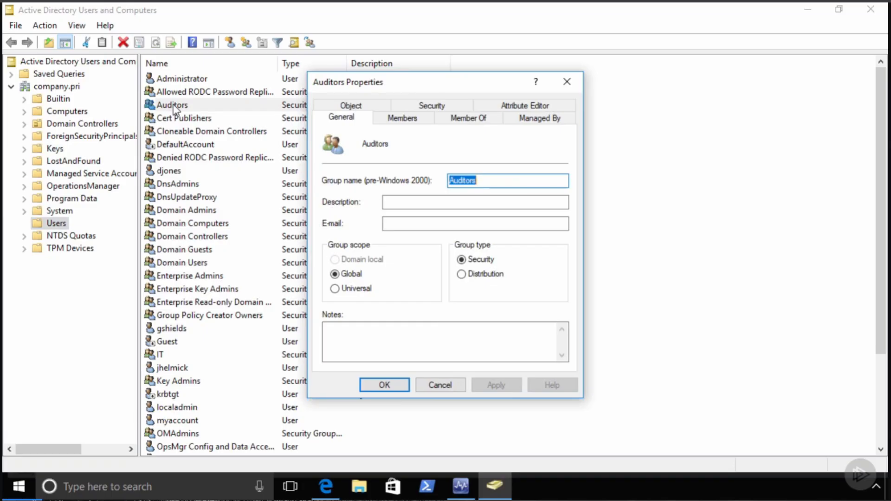
{"action": "left_click", "coordinate": [402, 118]}
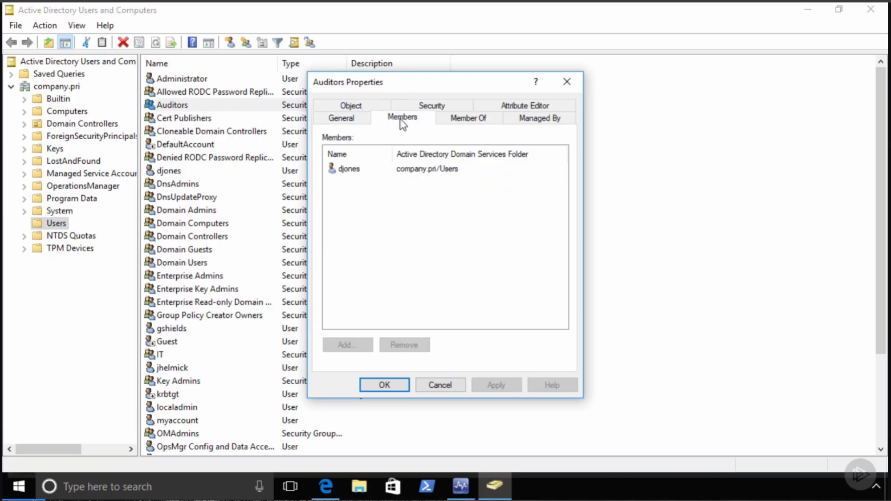
{"action": "left_click", "coordinate": [353, 169]}
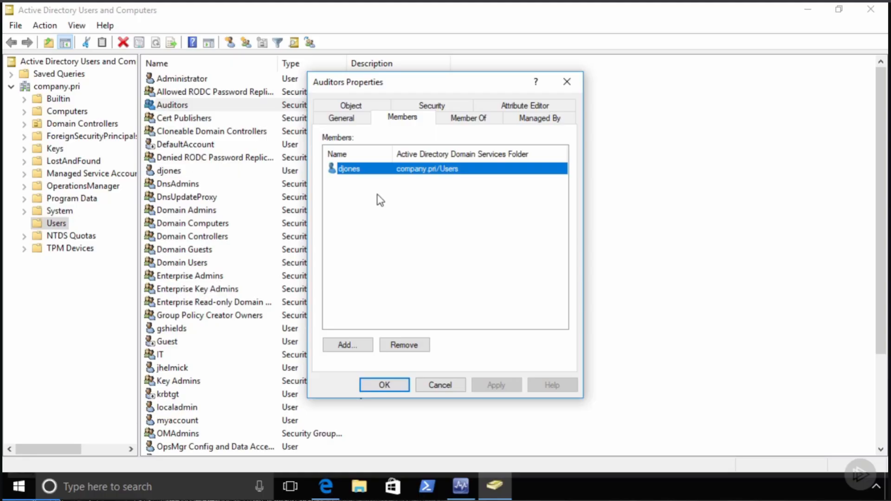
{"action": "left_click", "coordinate": [441, 387]}
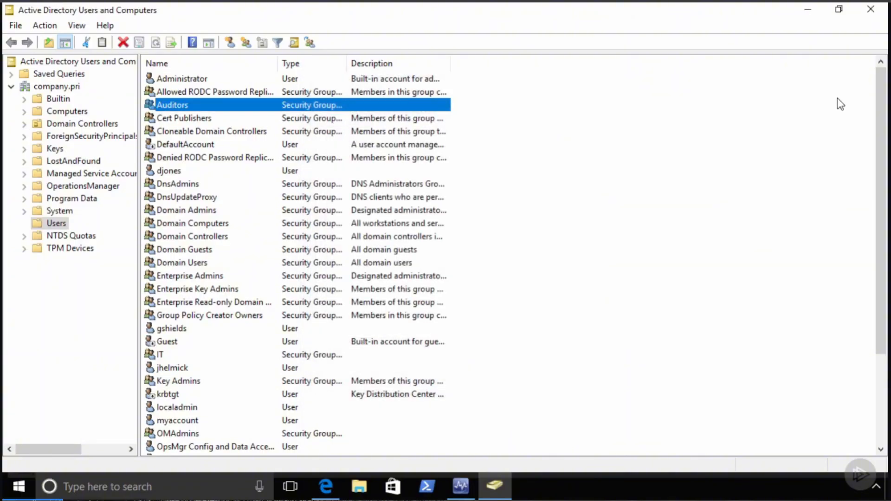
{"action": "left_click", "coordinate": [807, 10]}
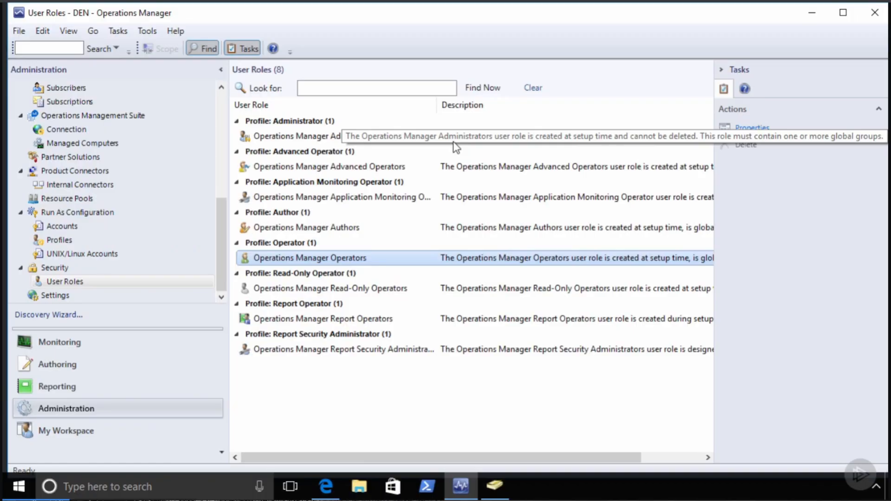
{"action": "left_click", "coordinate": [75, 344]}
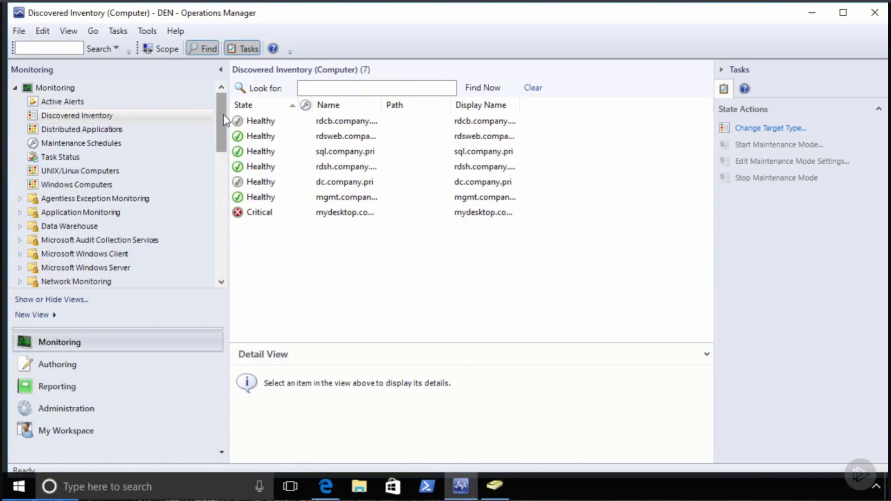
{"action": "left_click_drag", "start_coordinate": [219, 122], "coordinate": [224, 127]}
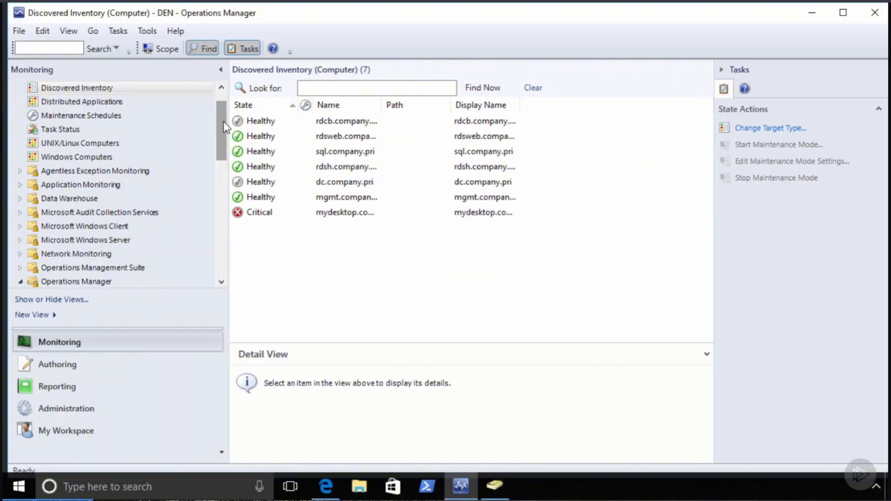
{"action": "left_click", "coordinate": [73, 213]}
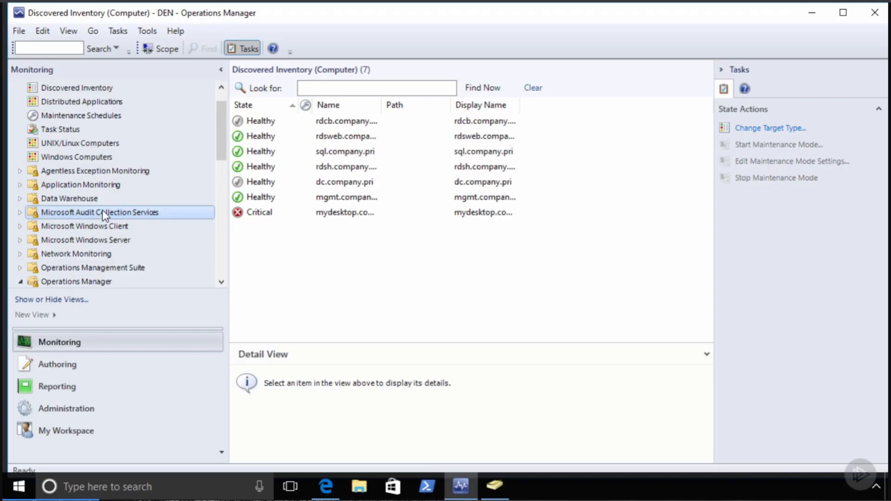
{"action": "scroll", "coordinate": [105, 214], "scroll_direction": "down", "scroll_amount": 1}
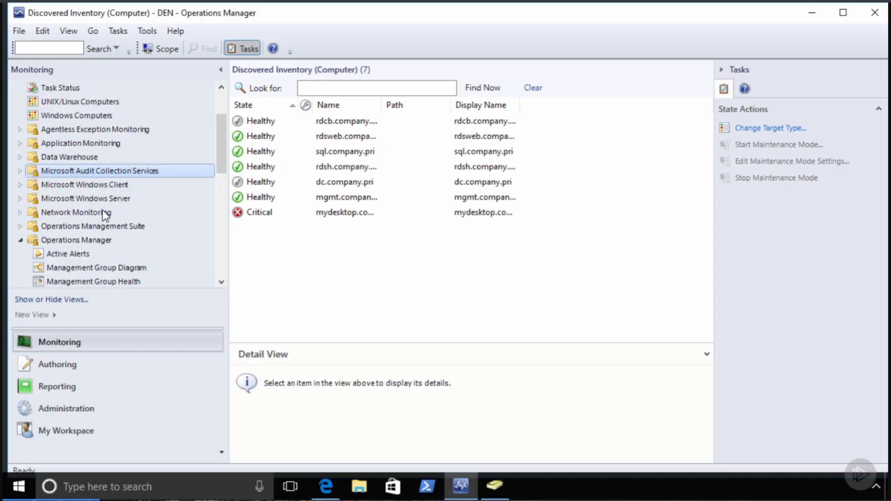
{"action": "left_click", "coordinate": [21, 240]}
{"action": "scroll", "coordinate": [114, 205], "scroll_direction": "down", "scroll_amount": 1}
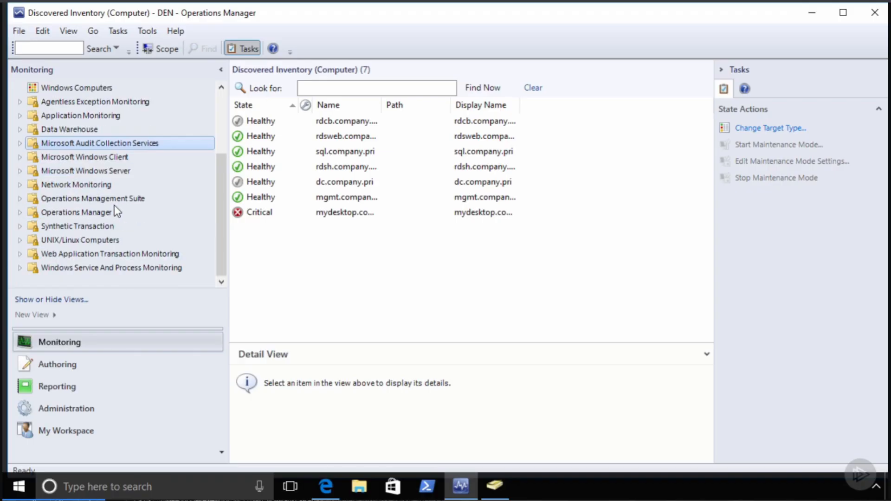
{"action": "left_click", "coordinate": [20, 144]}
{"action": "left_click", "coordinate": [26, 157]}
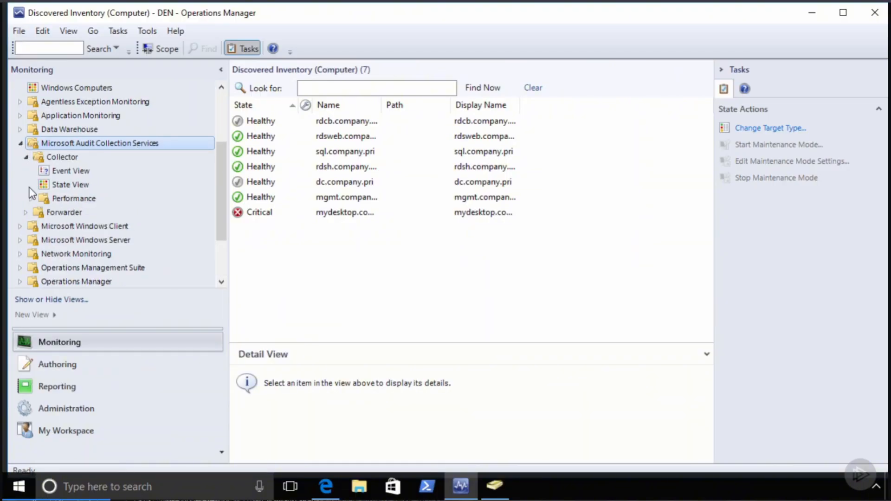
{"action": "left_click", "coordinate": [27, 213]}
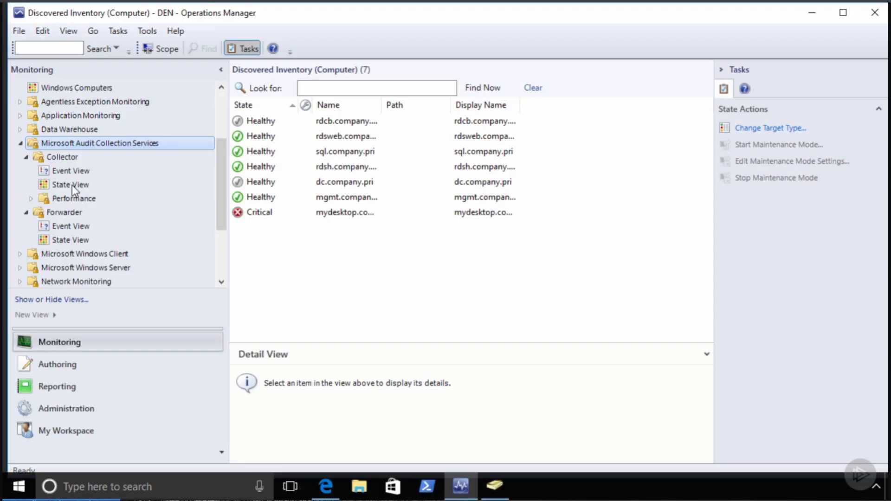
{"action": "left_click", "coordinate": [72, 408]}
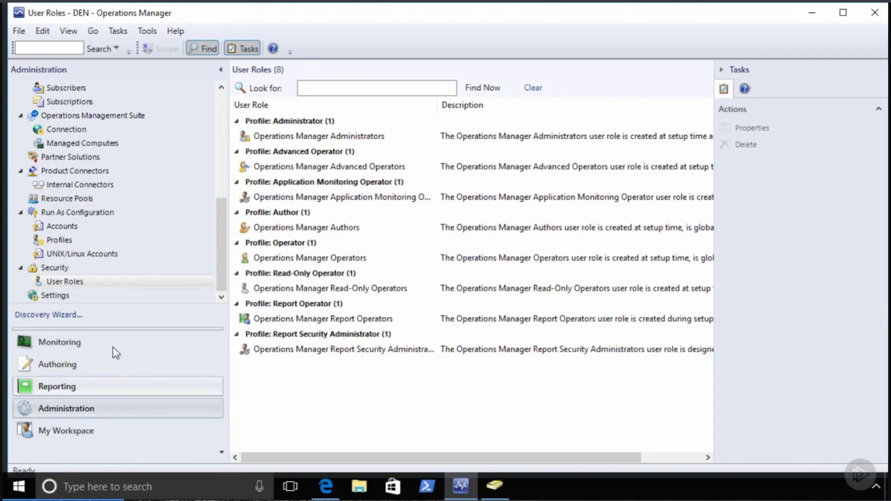
- Create an Operator role named Auditors, add COMPANY\Auditors as member, and continue to Group Scope
{"action": "right_click", "coordinate": [141, 282]}
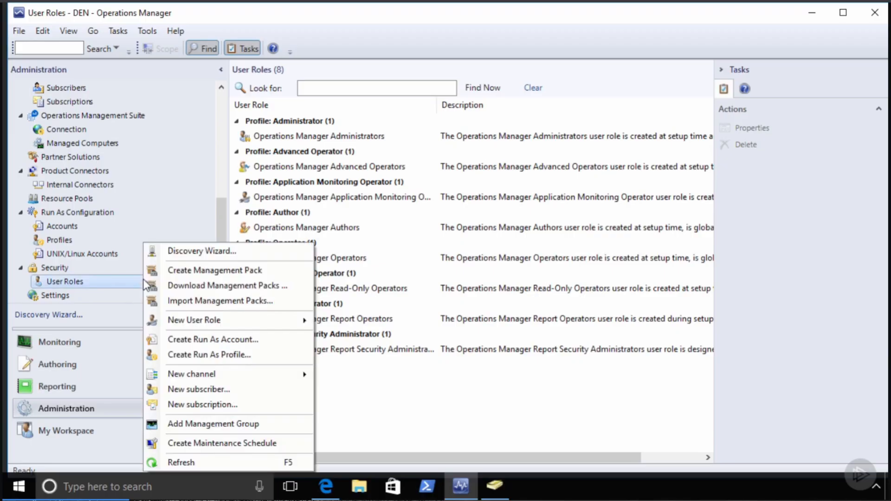
{"action": "mouse_move", "coordinate": [216, 320]}
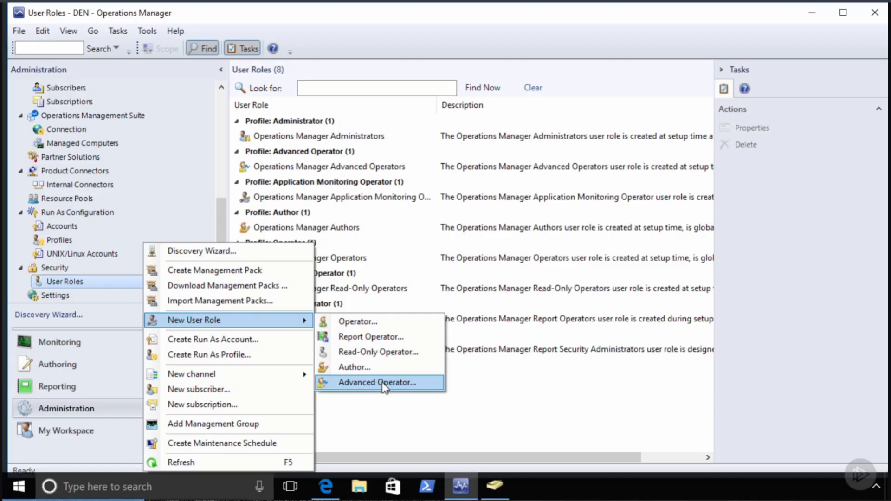
{"action": "left_click", "coordinate": [357, 321]}
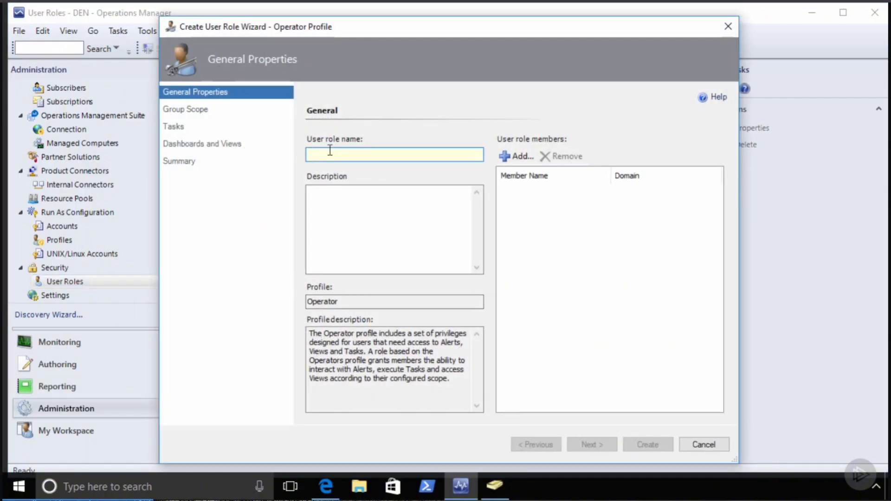
{"action": "type", "text": "Au"}
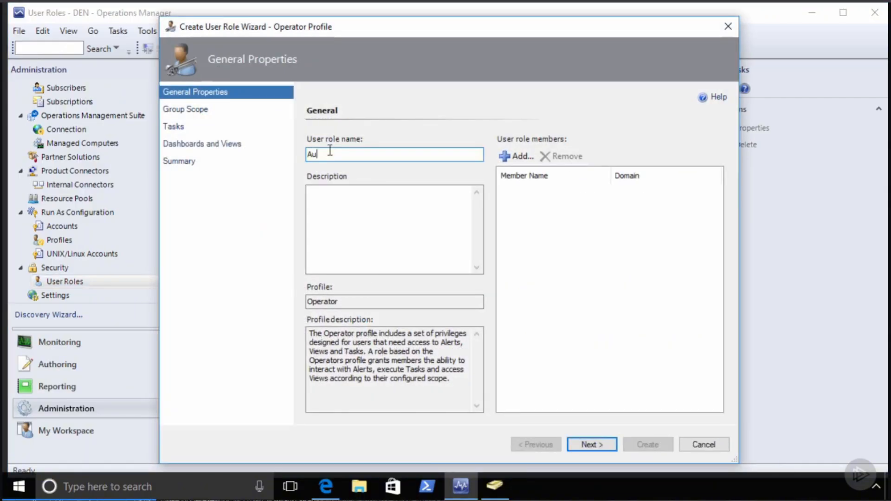
{"action": "type", "text": "ditors"}
{"action": "left_click", "coordinate": [525, 157]}
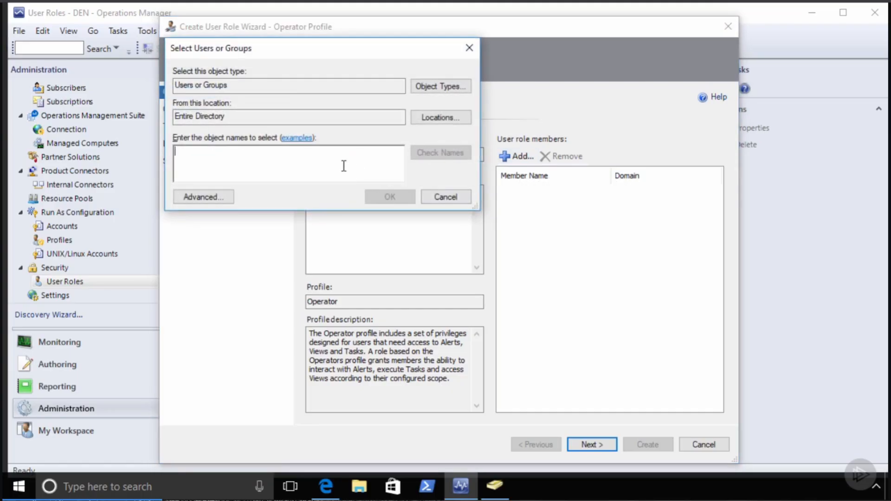
{"action": "type", "text": "aud"}
{"action": "key", "text": "Return"}
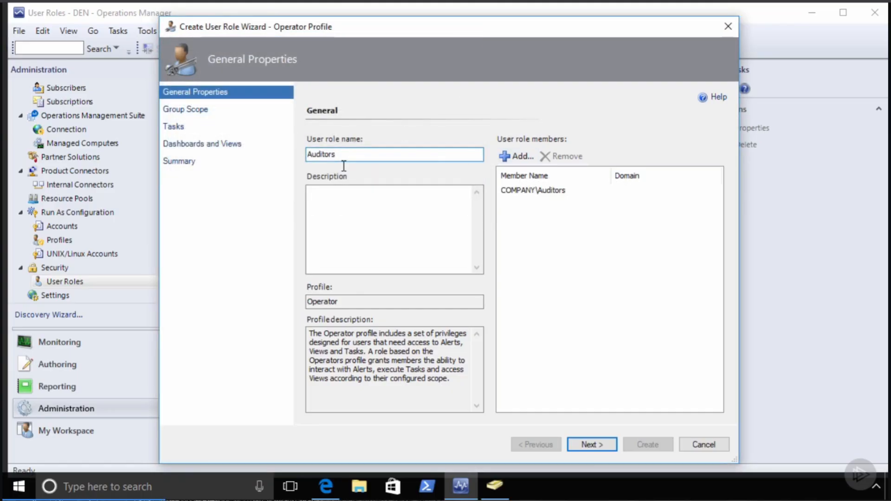
{"action": "left_click", "coordinate": [556, 191]}
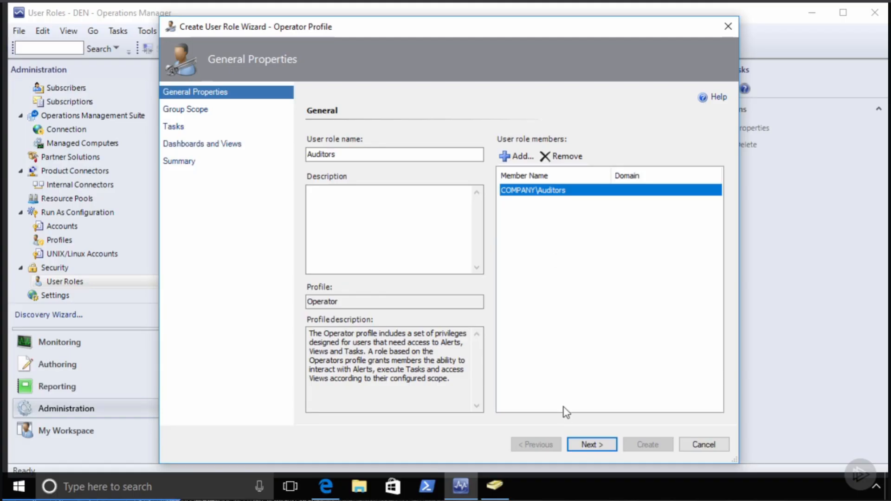
{"action": "left_click", "coordinate": [591, 445]}
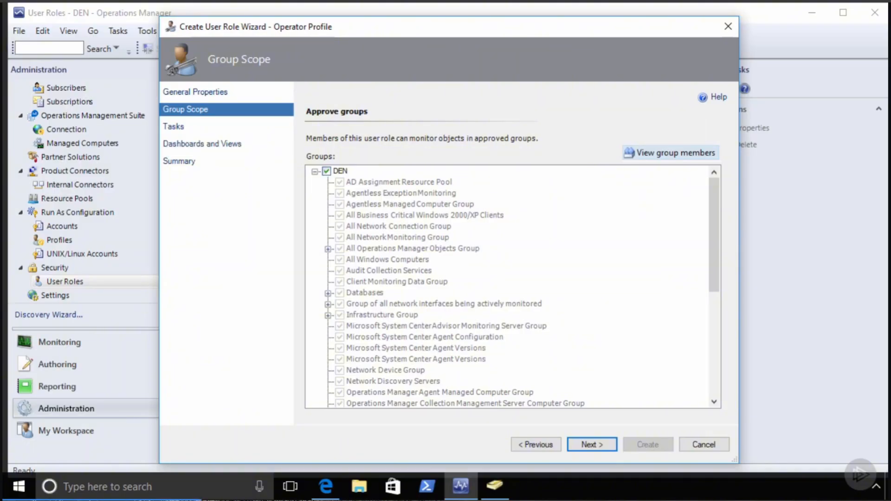
- Uncheck DEN so only Audit Collection Services stays in the role's group scope
{"action": "left_click", "coordinate": [327, 171]}
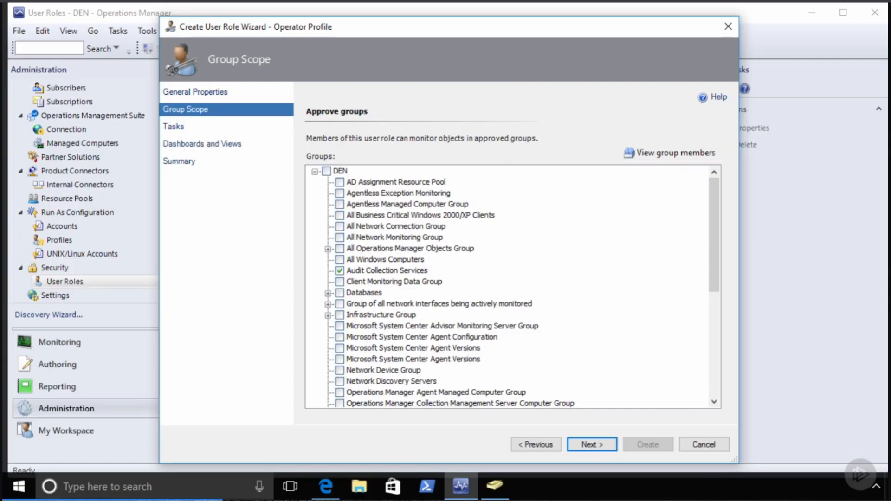
{"action": "scroll", "coordinate": [510, 285], "scroll_direction": "down", "scroll_amount": 6}
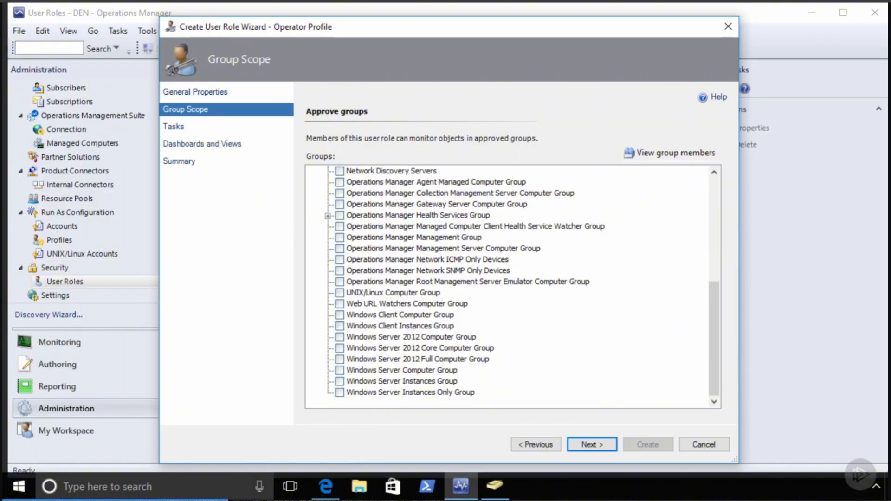
{"action": "scroll", "coordinate": [511, 285], "scroll_direction": "up", "scroll_amount": 6}
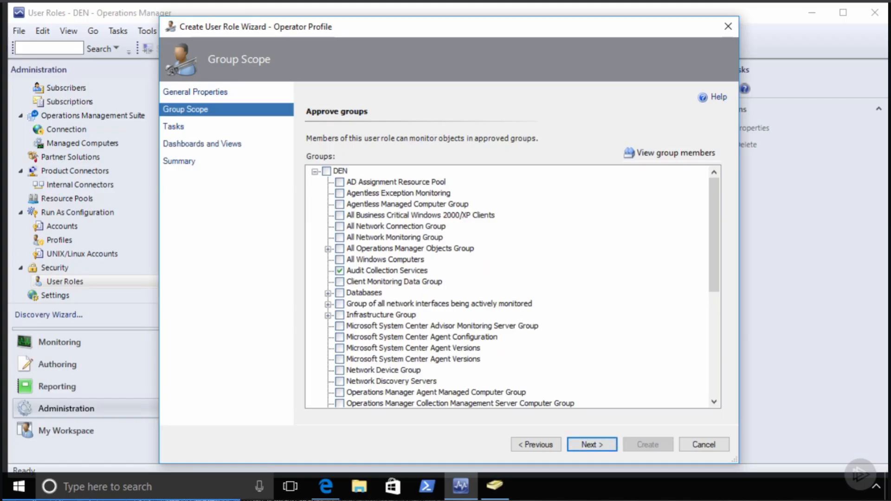
{"action": "key", "text": "Return"}
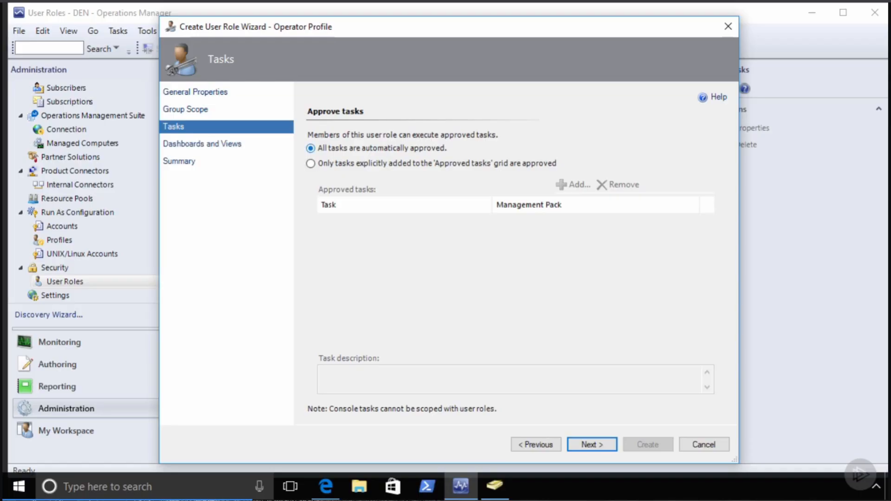
- Approve only the Disable, Enable and Start Audit Collection tasks for the Auditors role
{"action": "left_click", "coordinate": [310, 164]}
{"action": "left_click", "coordinate": [574, 184]}
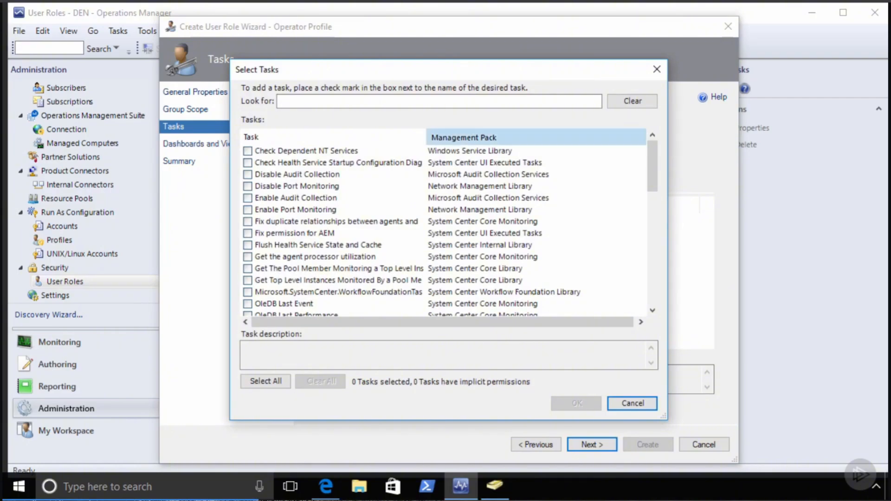
{"action": "left_click", "coordinate": [492, 136]}
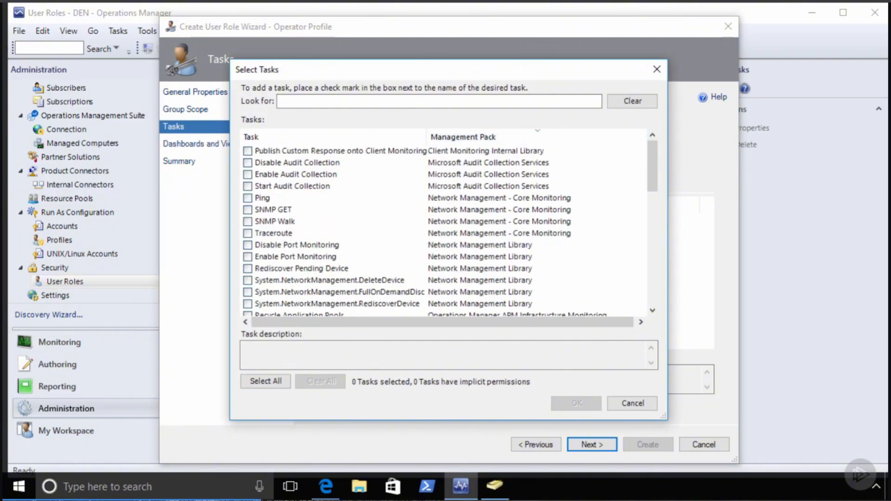
{"action": "scroll", "coordinate": [445, 232], "scroll_direction": "down", "scroll_amount": 12}
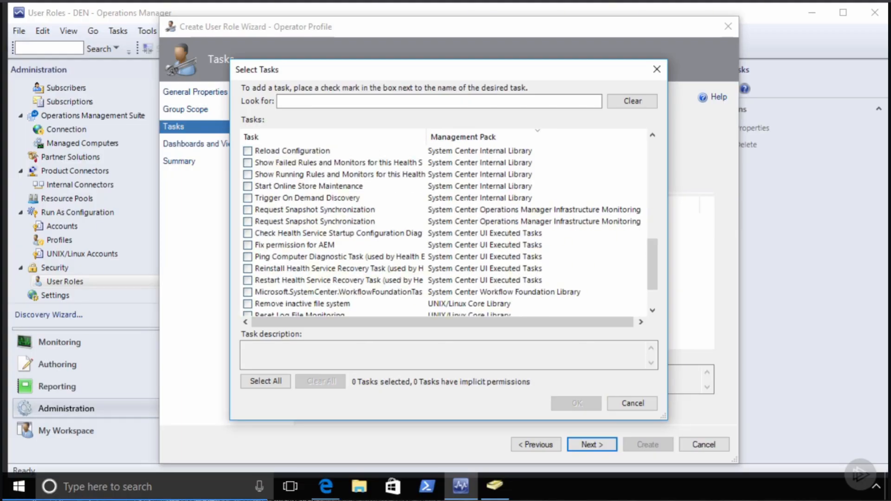
{"action": "scroll", "coordinate": [444, 232], "scroll_direction": "up", "scroll_amount": 12}
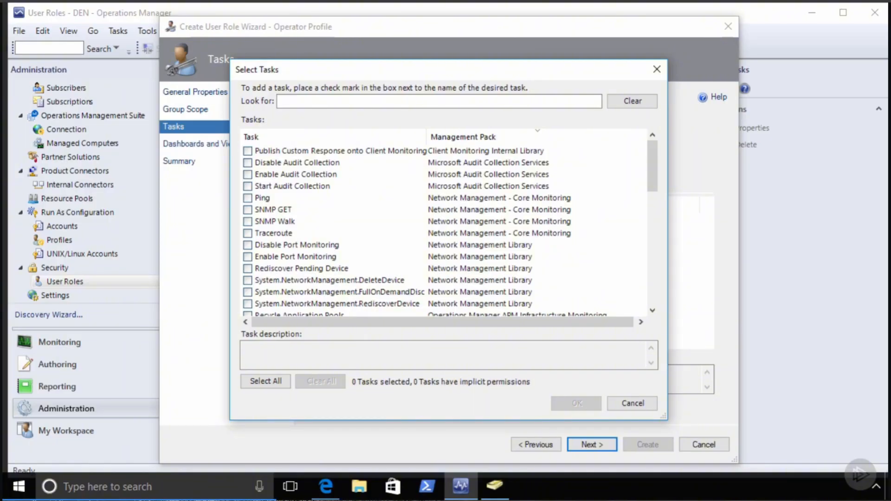
{"action": "scroll", "coordinate": [445, 233], "scroll_direction": "down", "scroll_amount": 4}
{"action": "scroll", "coordinate": [445, 232], "scroll_direction": "up", "scroll_amount": 4}
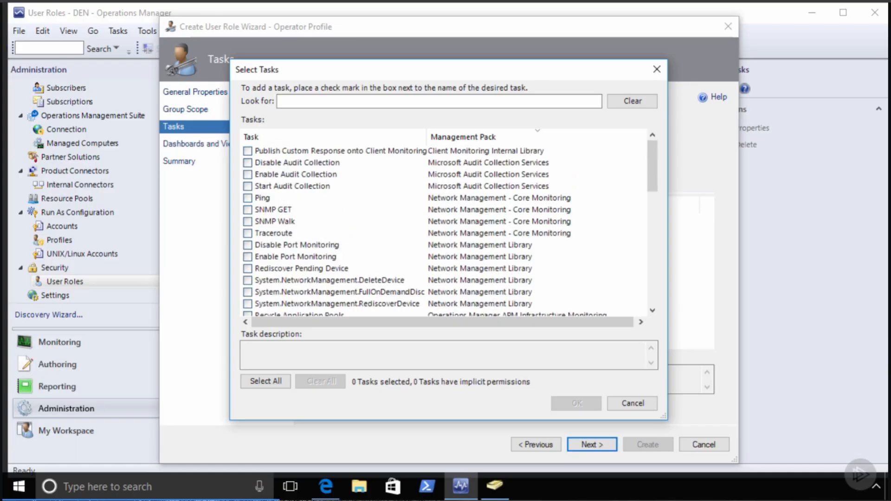
{"action": "left_click", "coordinate": [247, 162]}
{"action": "left_click", "coordinate": [248, 174]}
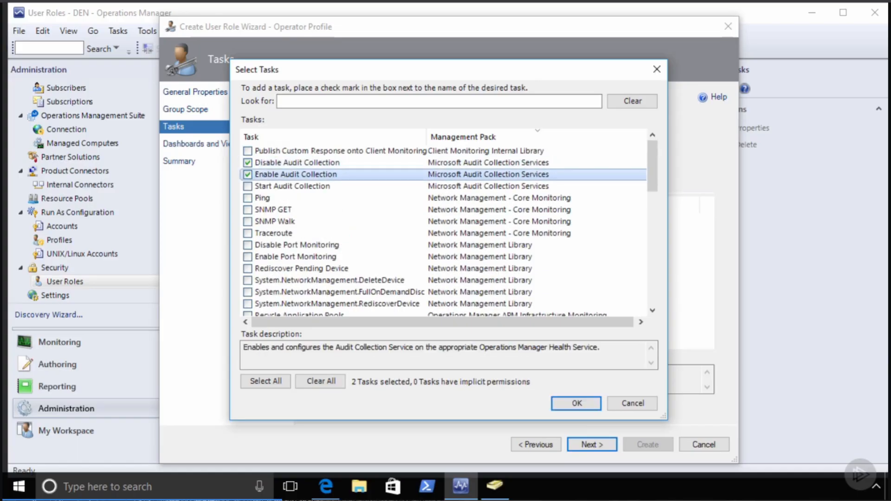
{"action": "left_click", "coordinate": [248, 187]}
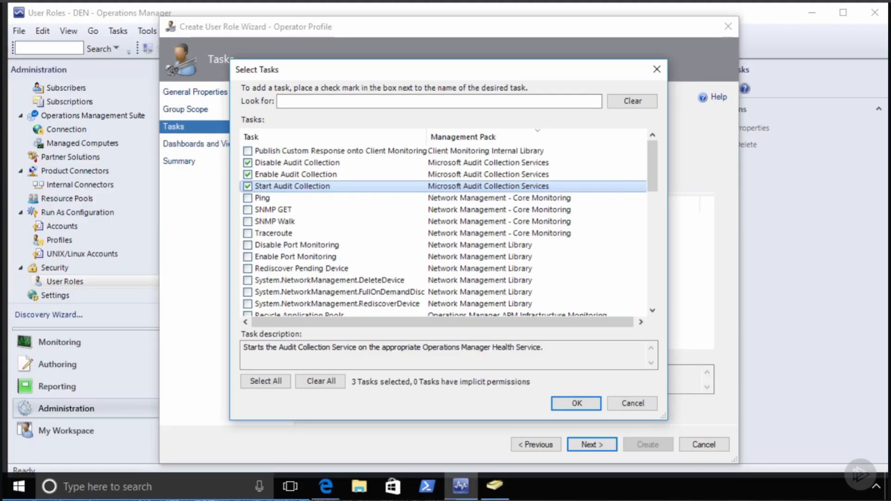
{"action": "left_click", "coordinate": [576, 403]}
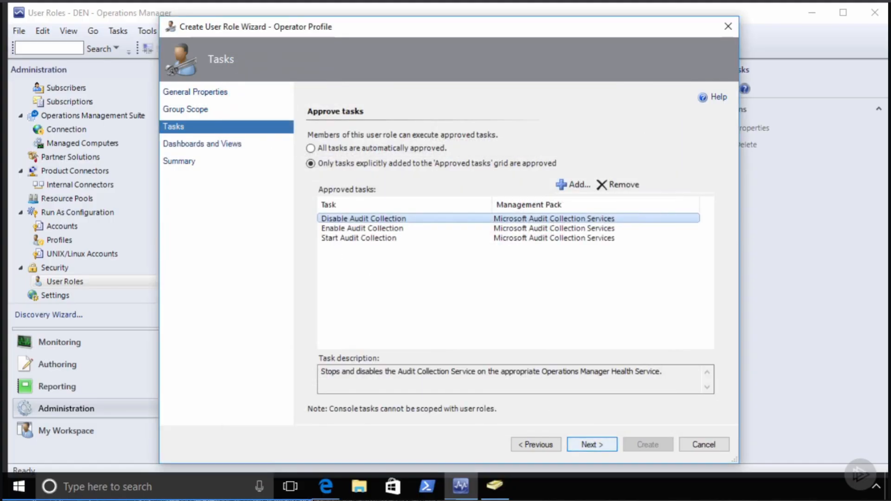
{"action": "left_click", "coordinate": [592, 444]}
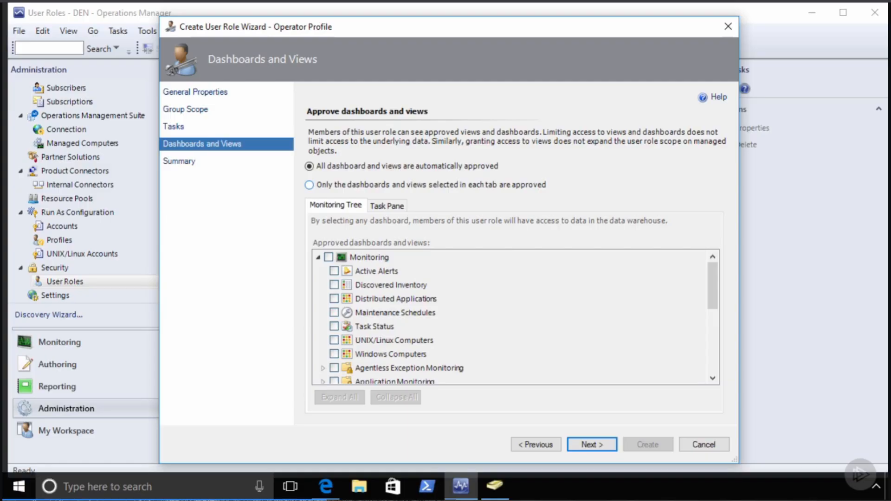
- Limit the role's views to Microsoft Audit Collection Services, accepting the new-views warning
{"action": "left_click", "coordinate": [310, 185]}
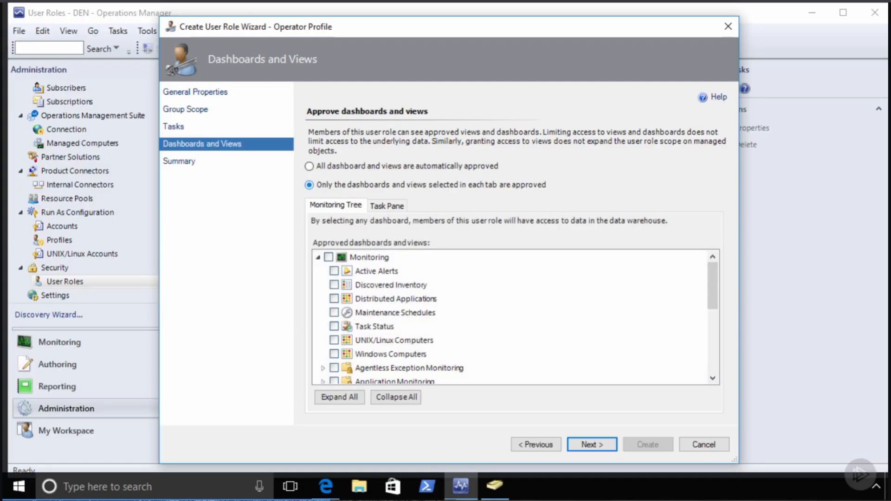
{"action": "scroll", "coordinate": [510, 316], "scroll_direction": "down", "scroll_amount": 1}
{"action": "scroll", "coordinate": [510, 316], "scroll_direction": "down", "scroll_amount": 1}
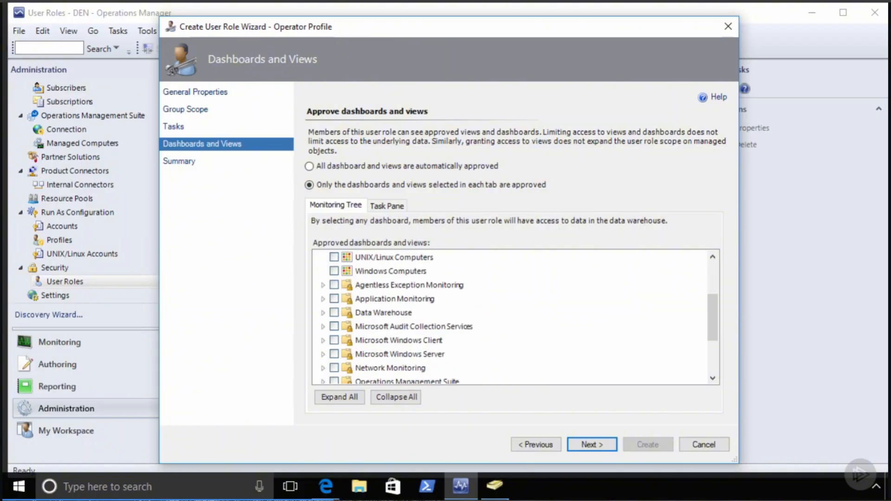
{"action": "left_click", "coordinate": [334, 327]}
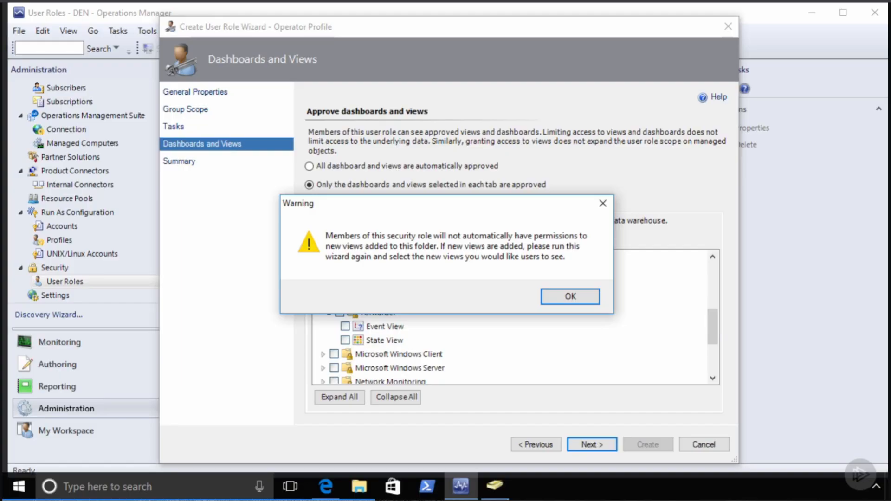
{"action": "key", "text": "Return"}
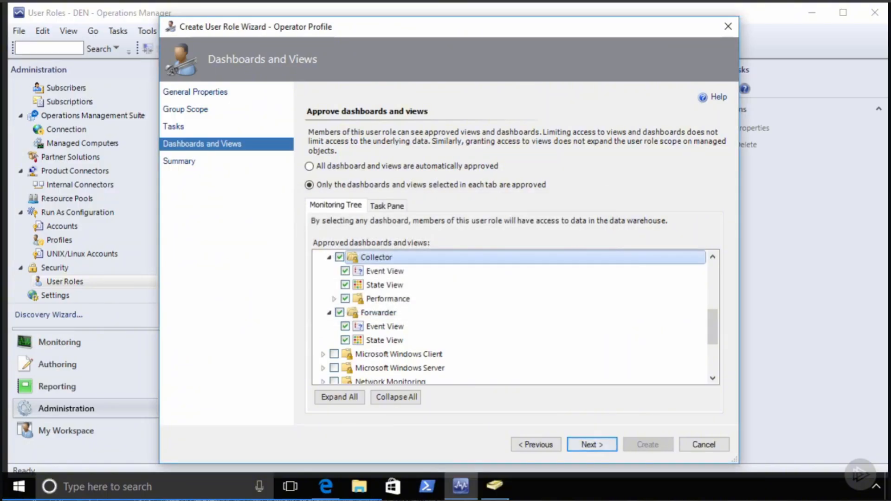
{"action": "key", "text": "Return"}
{"action": "key", "text": "Return"}
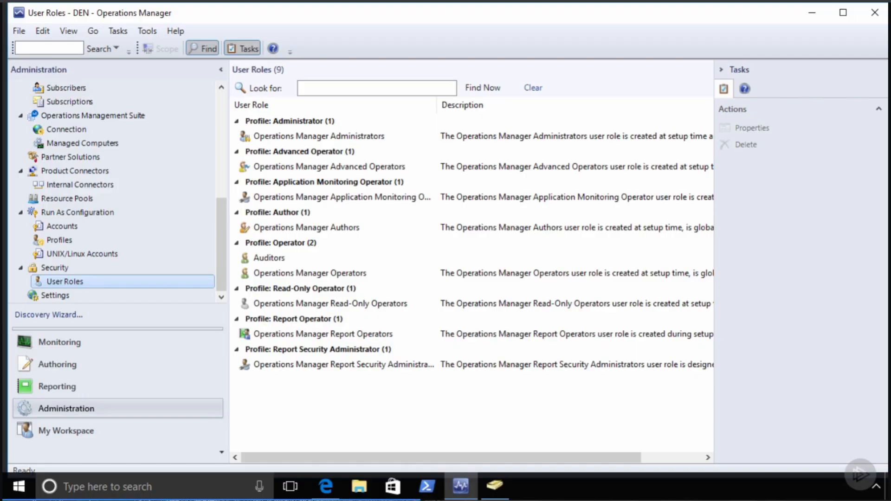
- Create a Report Operator role named 'Auditor Reports' with the COMPANY\Auditors group as member
{"action": "right_click", "coordinate": [141, 281]}
{"action": "mouse_move", "coordinate": [223, 321]}
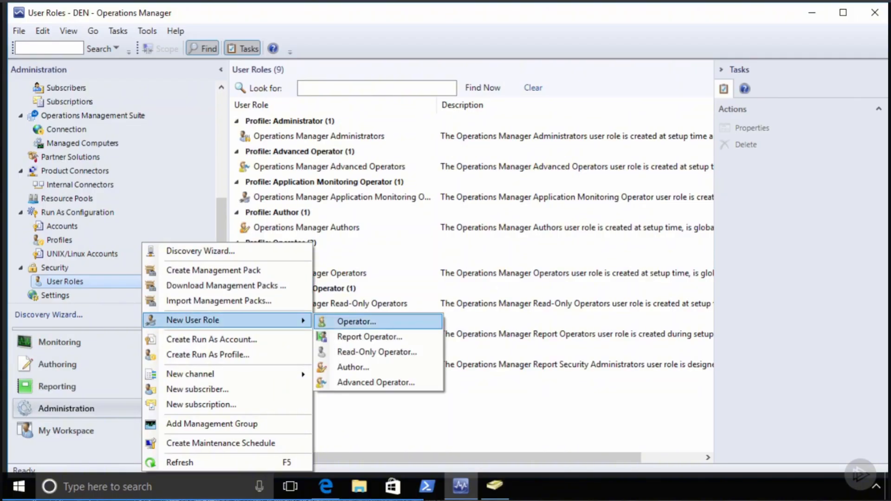
{"action": "left_click", "coordinate": [369, 337]}
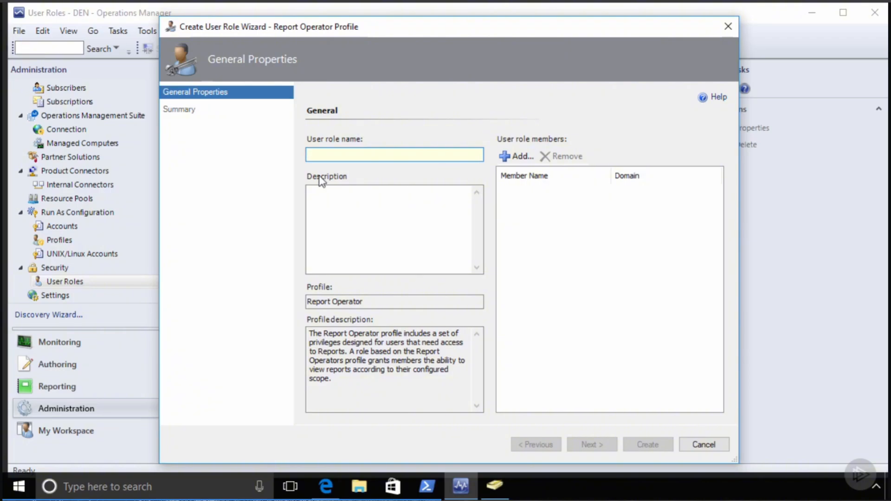
{"action": "type", "text": "Auditor Reports"}
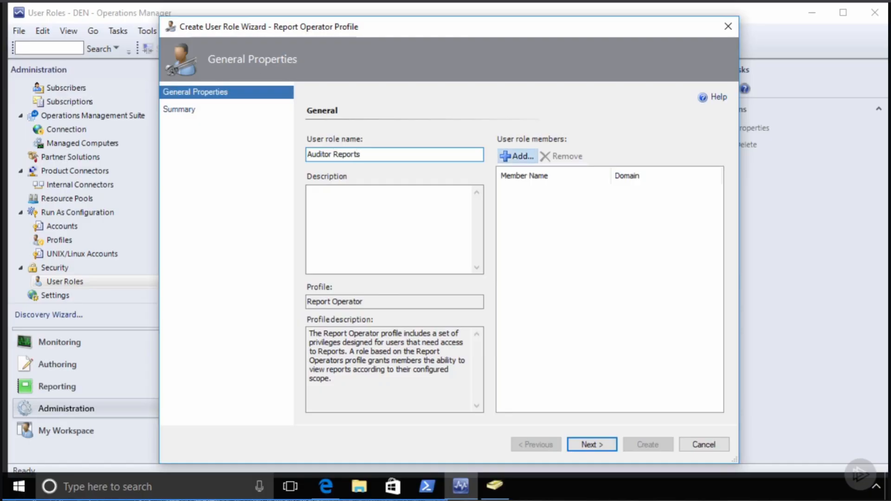
{"action": "left_click", "coordinate": [517, 156]}
{"action": "type", "text": "audit"}
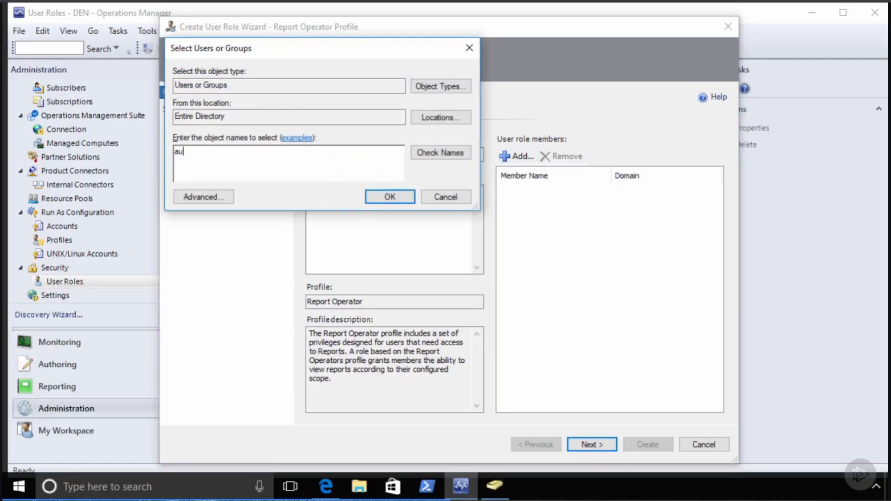
{"action": "key", "text": "Return"}
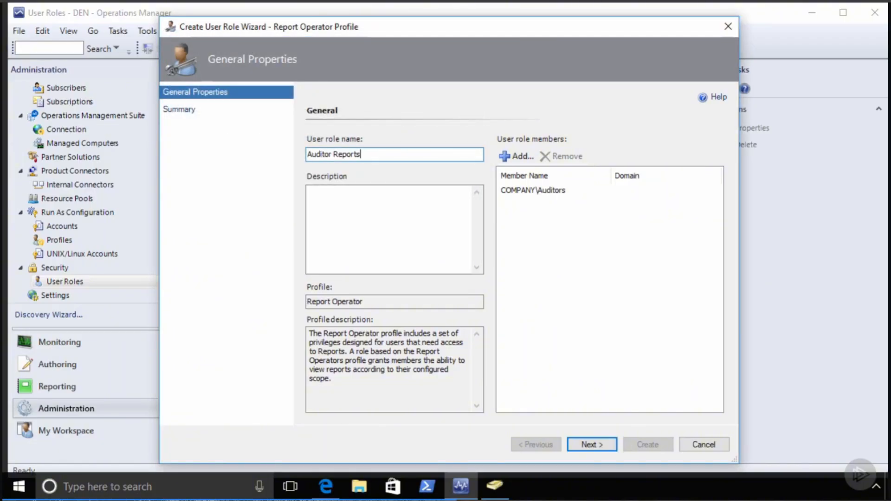
{"action": "key", "text": "Return"}
{"action": "key", "text": "Return"}
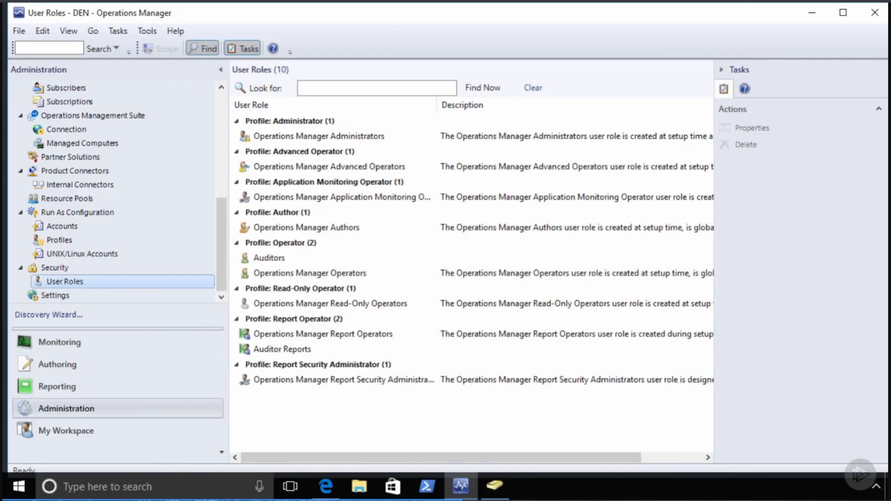
- View the Auditor Reports role's unique ID on its Identity tab, then switch to Edge
{"action": "left_click", "coordinate": [282, 349]}
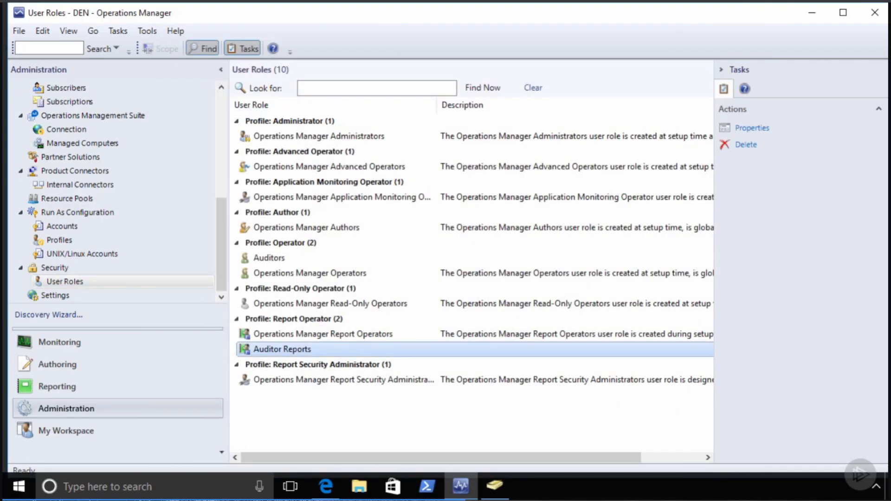
{"action": "right_click", "coordinate": [291, 348]}
{"action": "left_click", "coordinate": [334, 394]}
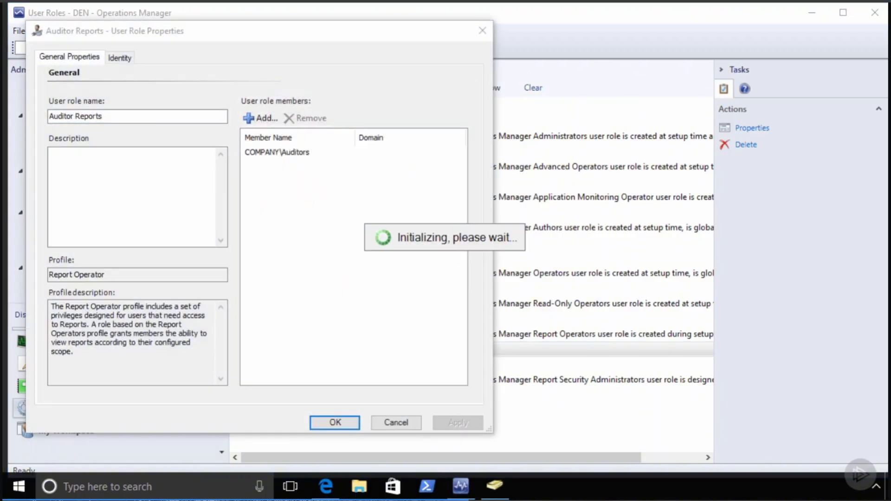
{"action": "left_click", "coordinate": [119, 58]}
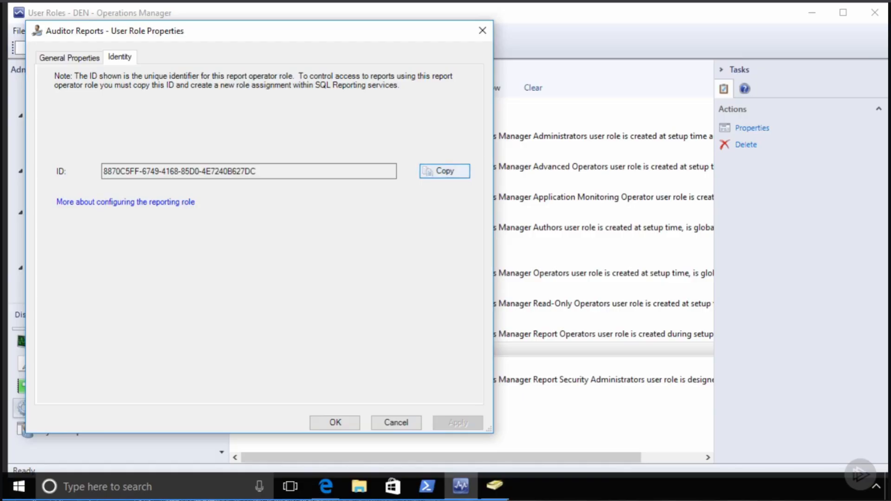
{"action": "left_click", "coordinate": [325, 487]}
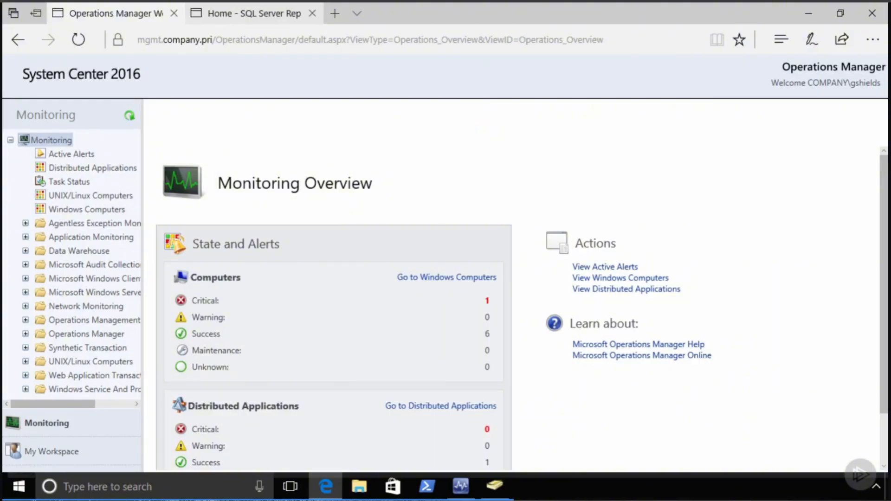
- Grant the Auditor Reports role's ID the Browser and My Reports roles in Home security
{"action": "left_click", "coordinate": [254, 13]}
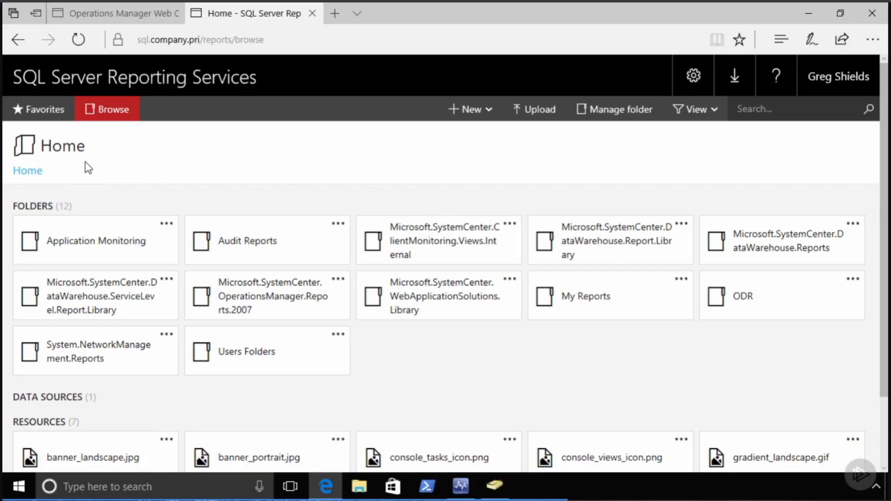
{"action": "left_click", "coordinate": [616, 114]}
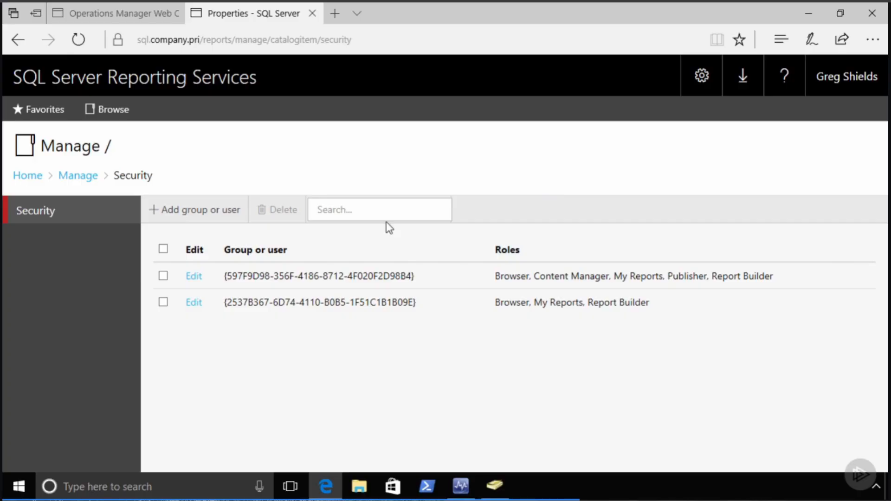
{"action": "left_click", "coordinate": [201, 212]}
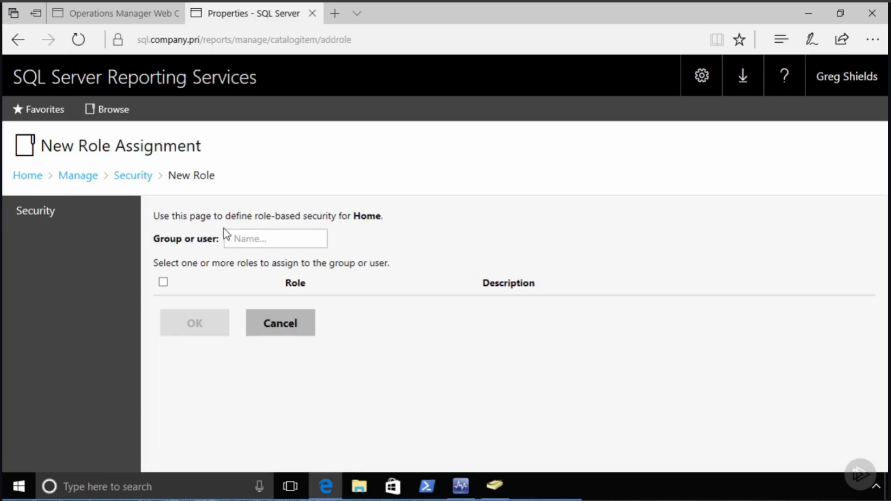
{"action": "left_click", "coordinate": [255, 239]}
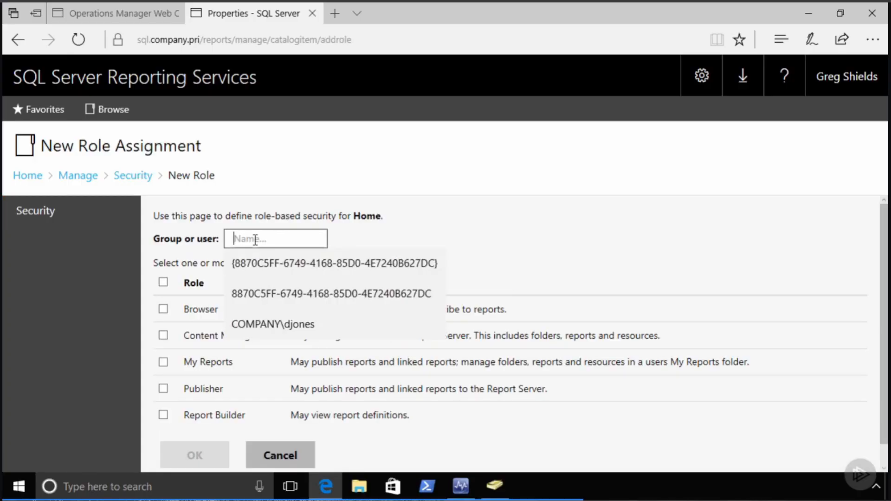
{"action": "left_click", "coordinate": [271, 294]}
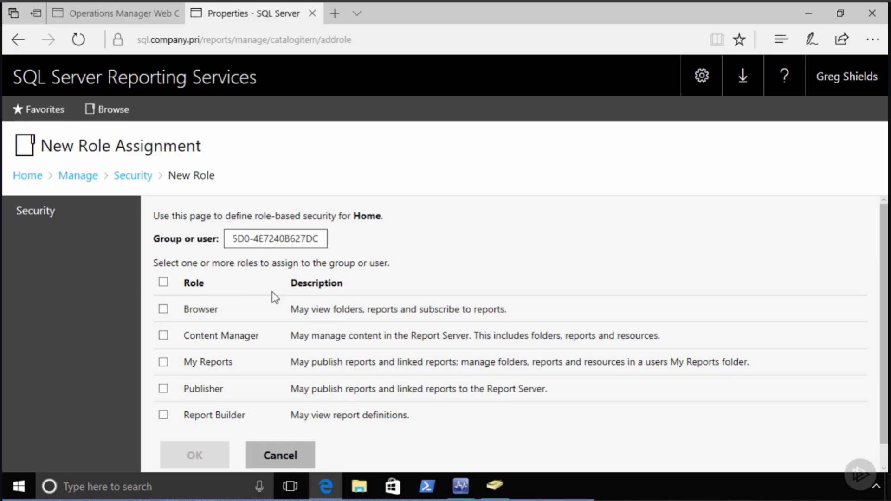
{"action": "left_click", "coordinate": [164, 310]}
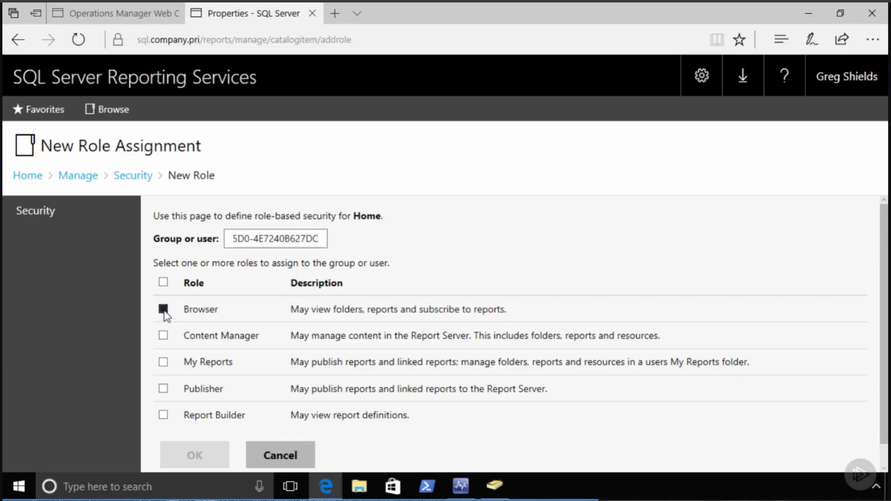
{"action": "left_click", "coordinate": [164, 363]}
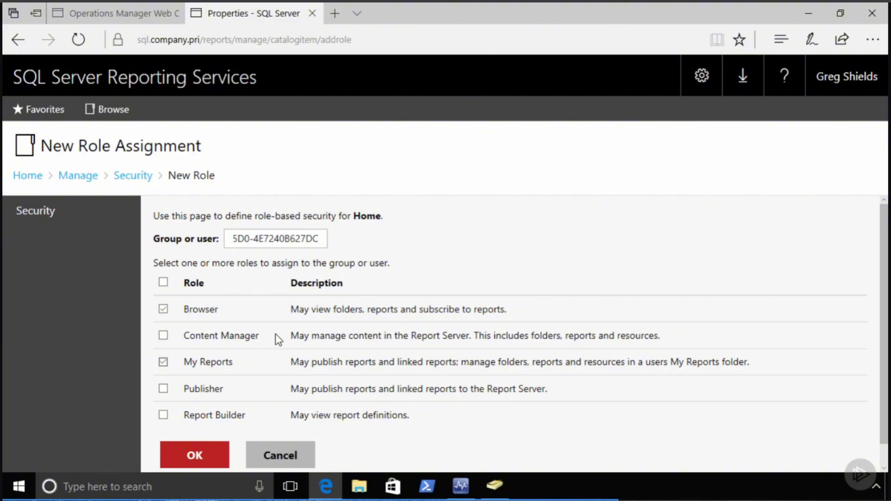
{"action": "left_click", "coordinate": [205, 456]}
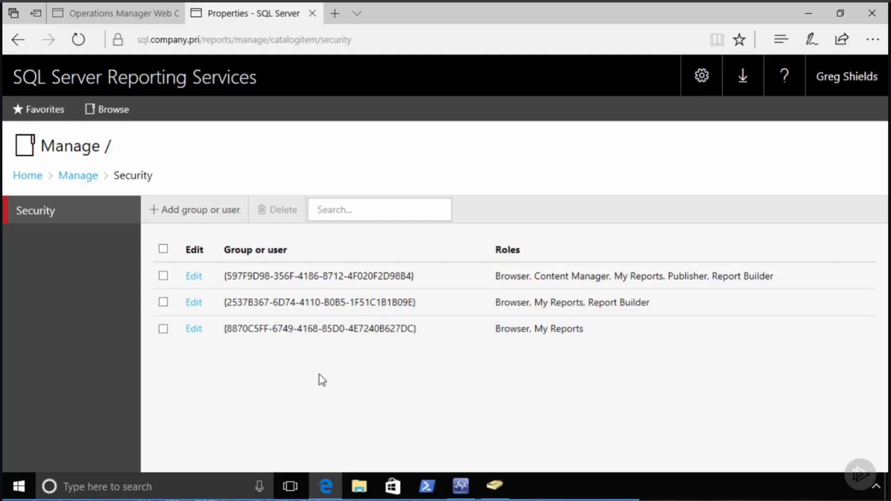
- Customize the ClientMonitoring.Views.Internal folder's security, then restore inheritance from Home
{"action": "left_click", "coordinate": [33, 177]}
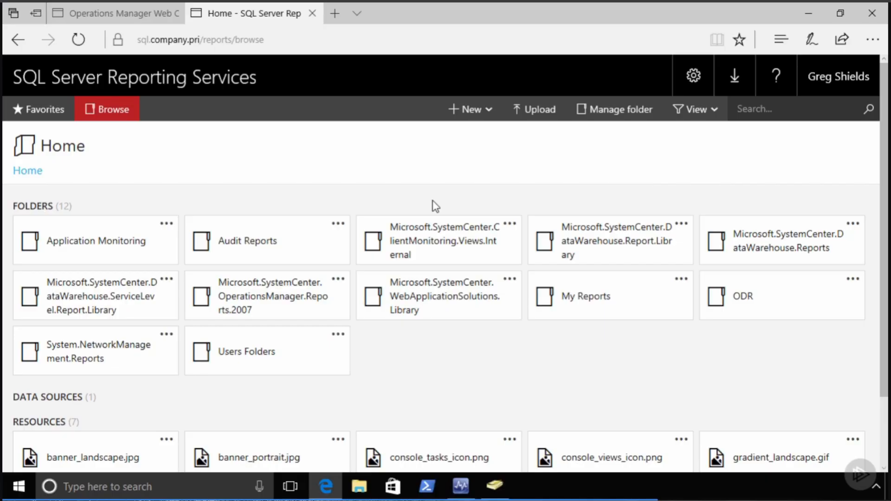
{"action": "left_click", "coordinate": [510, 225]}
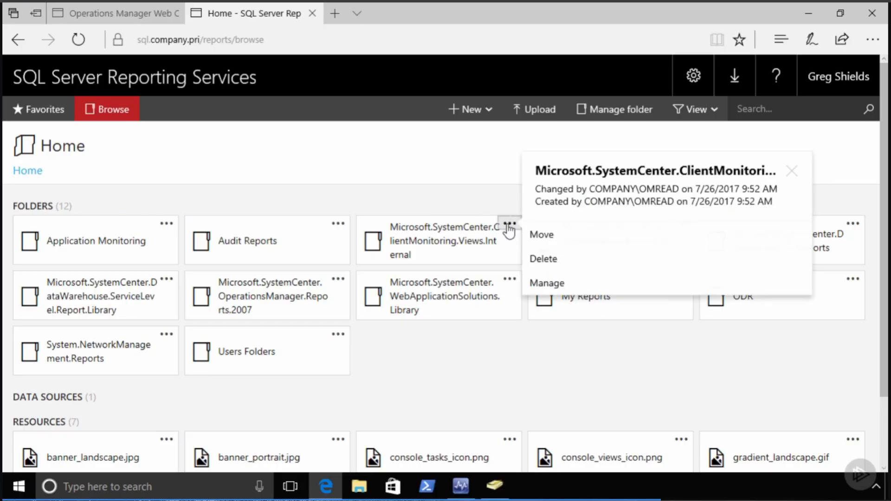
{"action": "left_click", "coordinate": [534, 281]}
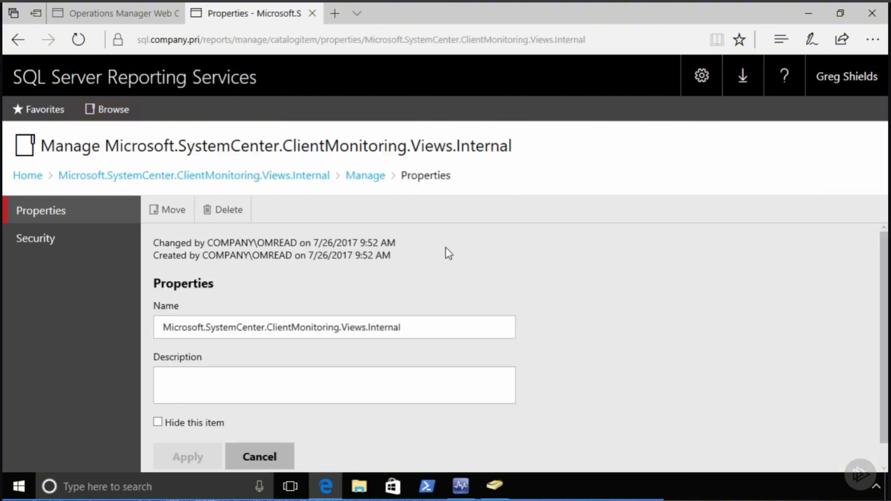
{"action": "left_click", "coordinate": [50, 239]}
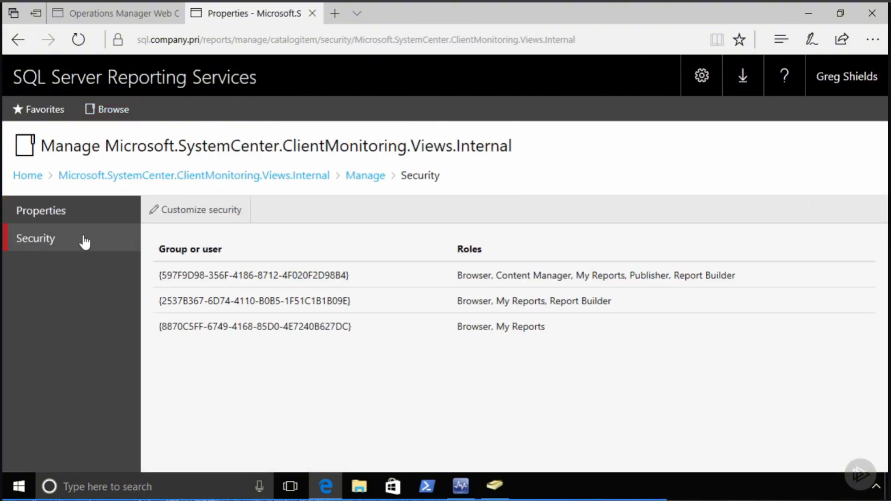
{"action": "left_click", "coordinate": [189, 216]}
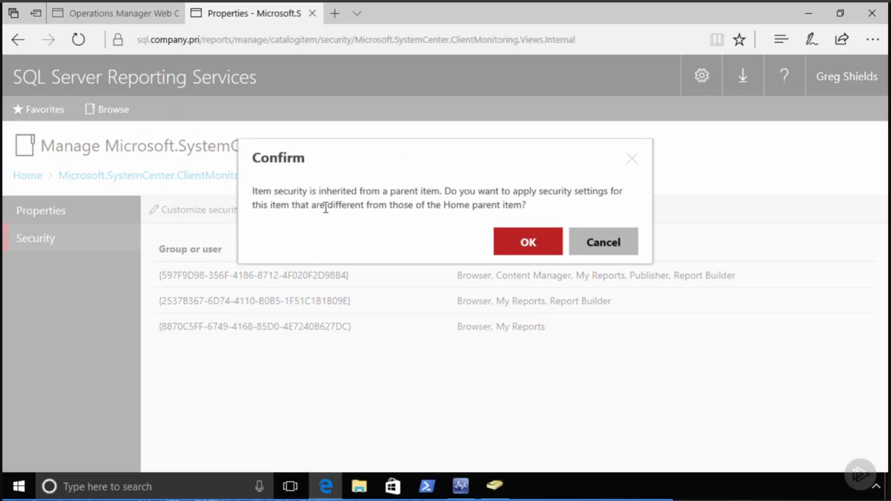
{"action": "left_click", "coordinate": [523, 242]}
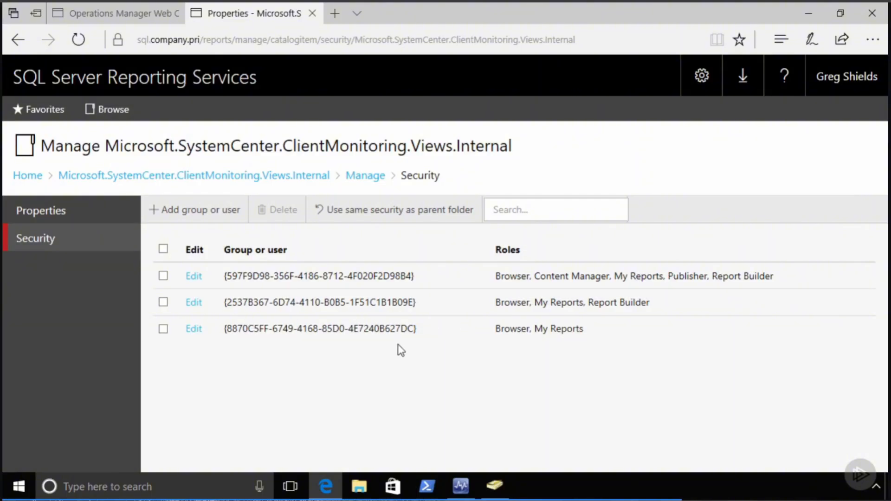
{"action": "left_click", "coordinate": [396, 212]}
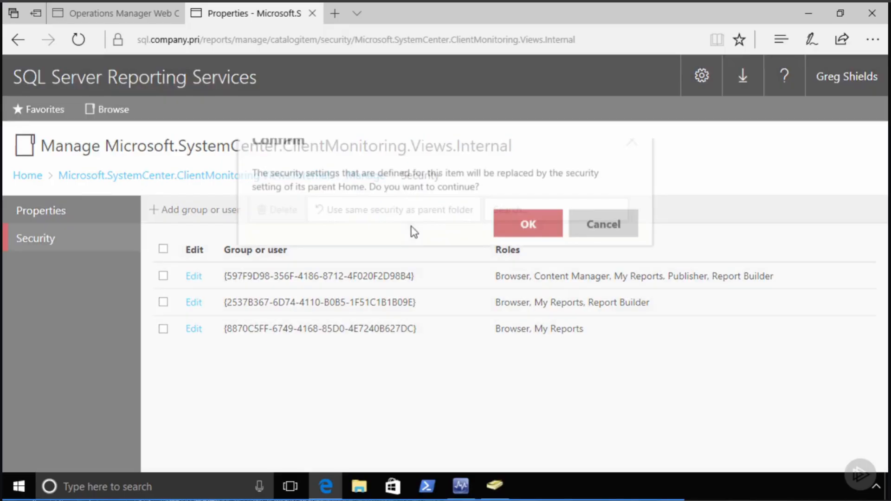
{"action": "left_click", "coordinate": [528, 244]}
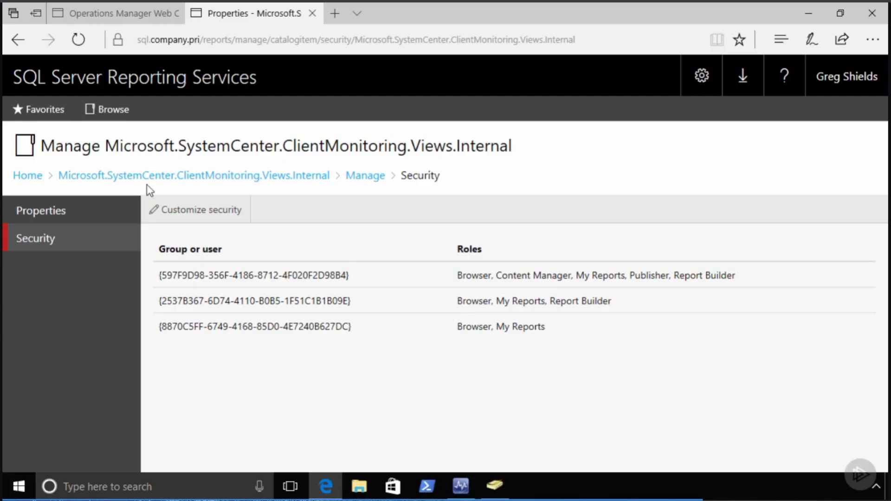
{"action": "left_click", "coordinate": [25, 177]}
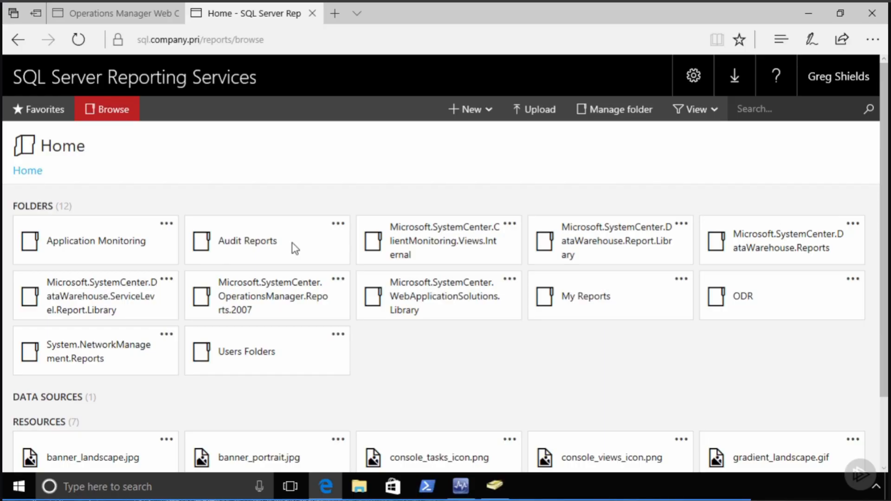
- Launch SQL Server Management Studio from Start and connect to the SQL server
{"action": "key", "text": "super"}
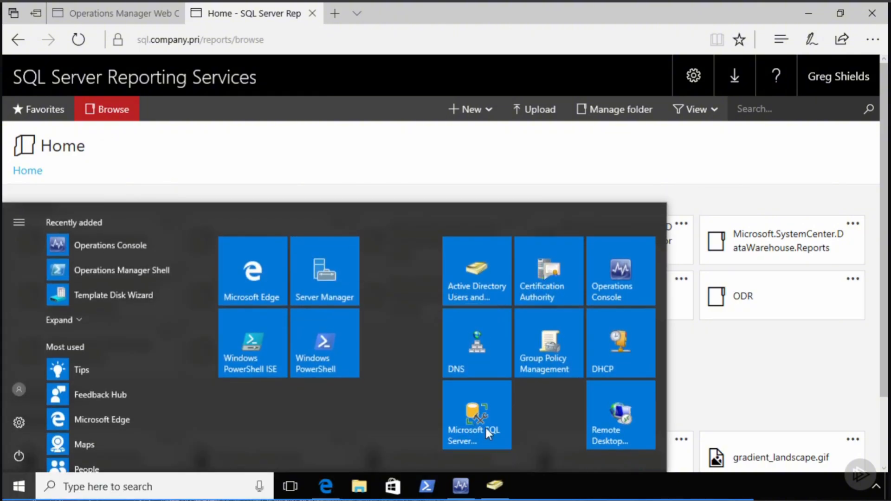
{"action": "left_click", "coordinate": [486, 428]}
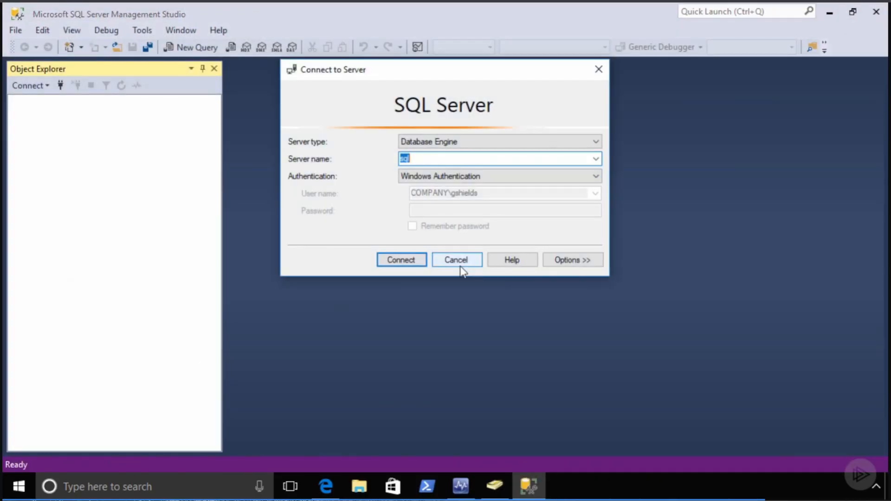
{"action": "left_click", "coordinate": [406, 260]}
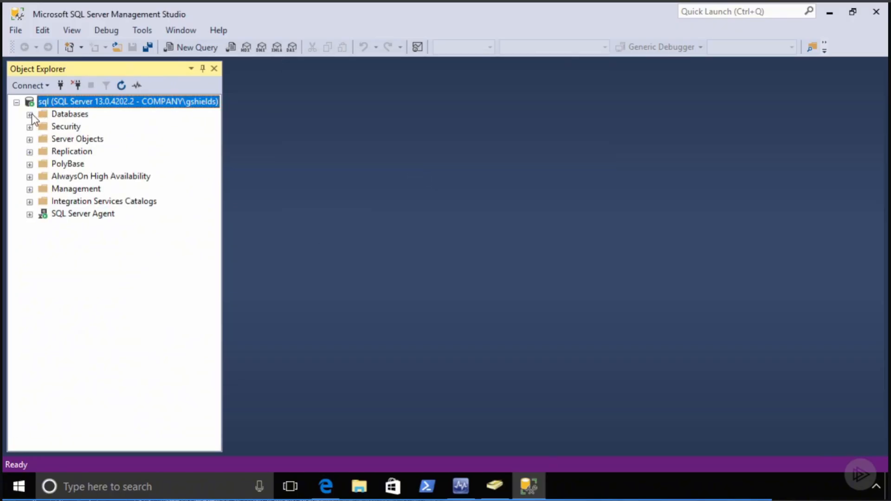
- Expand OperationsManagerAC > Security > Users and select the AdtServer user
{"action": "left_click", "coordinate": [30, 115]}
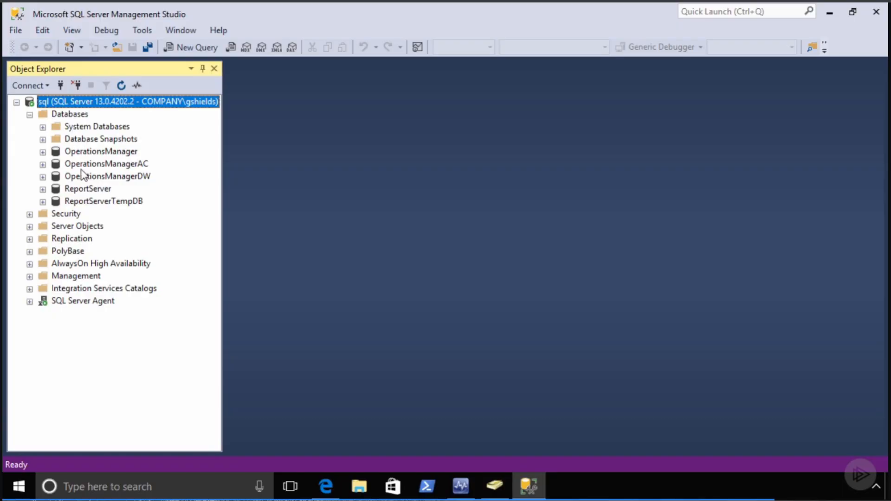
{"action": "left_click", "coordinate": [85, 167]}
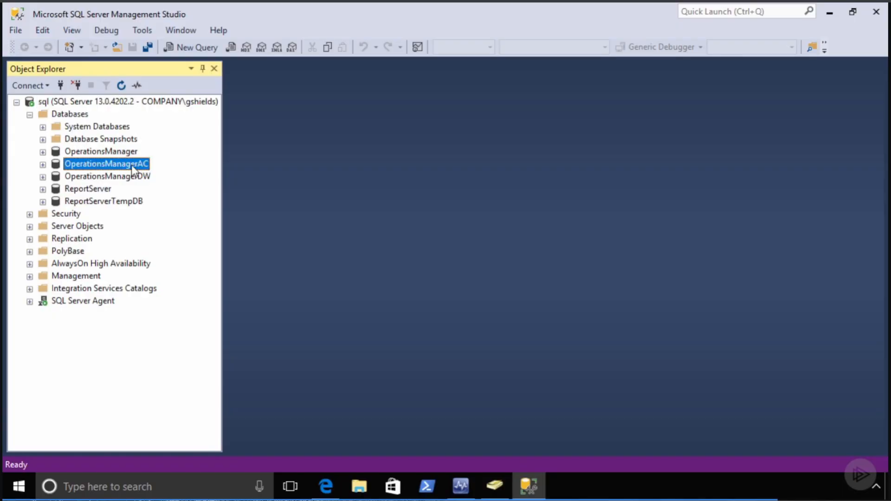
{"action": "left_click", "coordinate": [43, 165]}
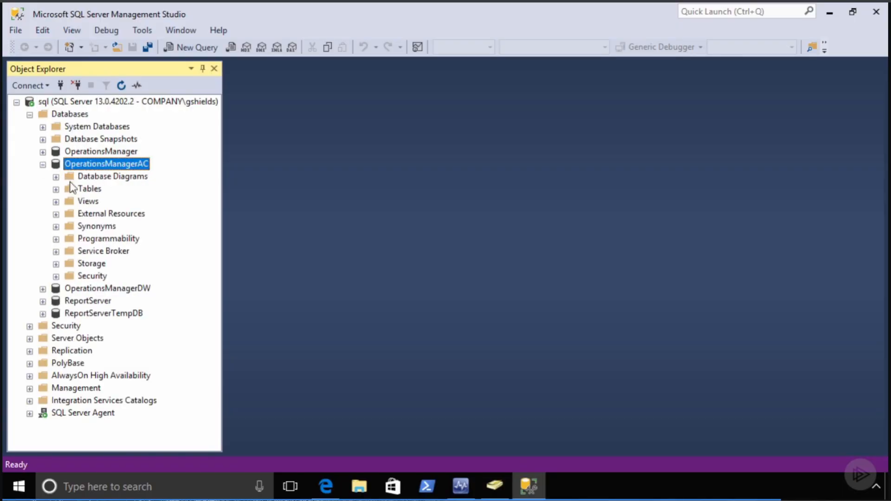
{"action": "left_click", "coordinate": [55, 276]}
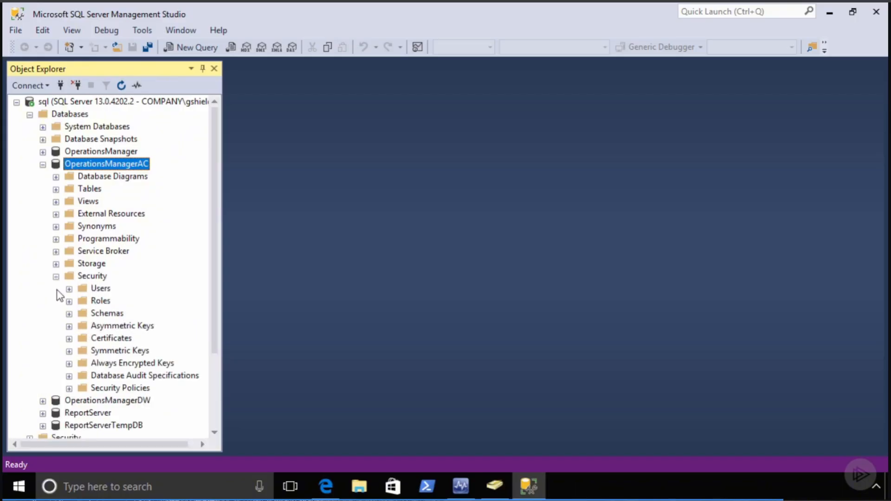
{"action": "left_click", "coordinate": [69, 288]}
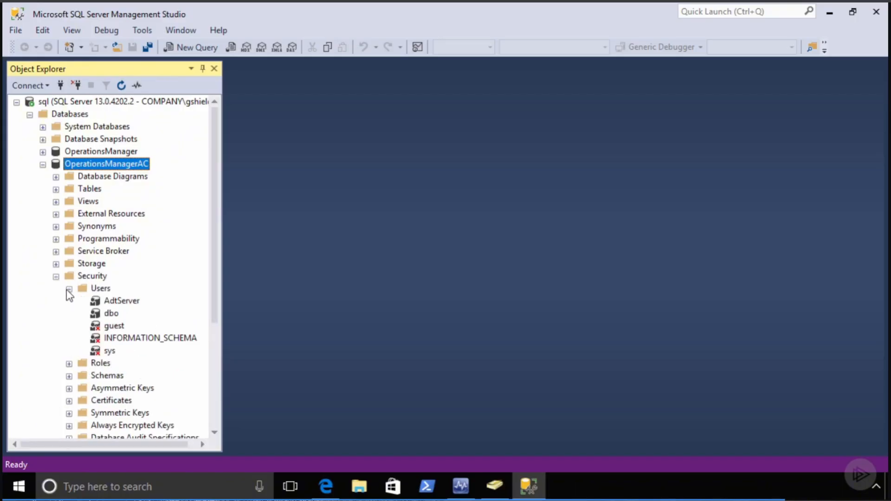
{"action": "left_click", "coordinate": [128, 303]}
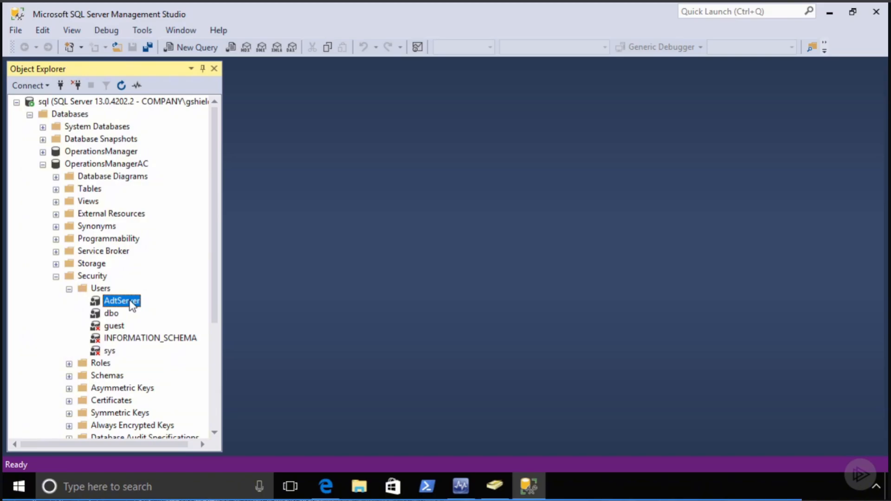
- Expand the server-level Security folder to reach Logins
{"action": "scroll", "coordinate": [165, 274], "scroll_direction": "down", "scroll_amount": 5}
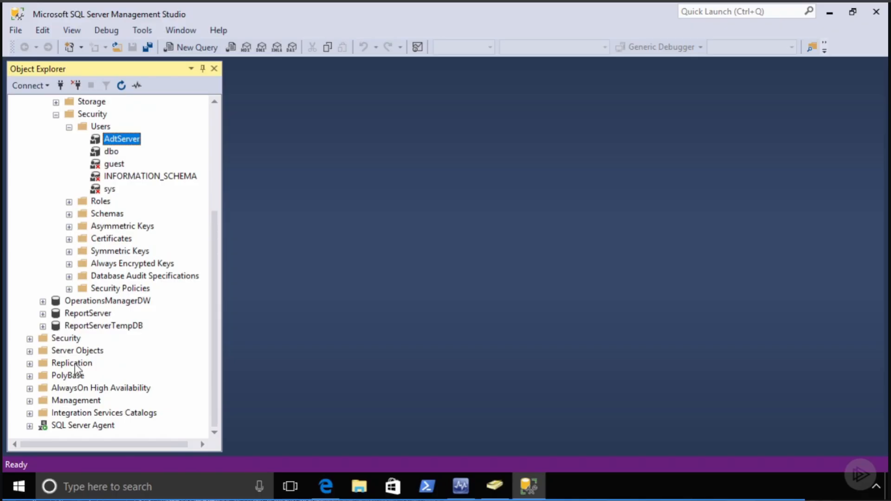
{"action": "left_click", "coordinate": [29, 338]}
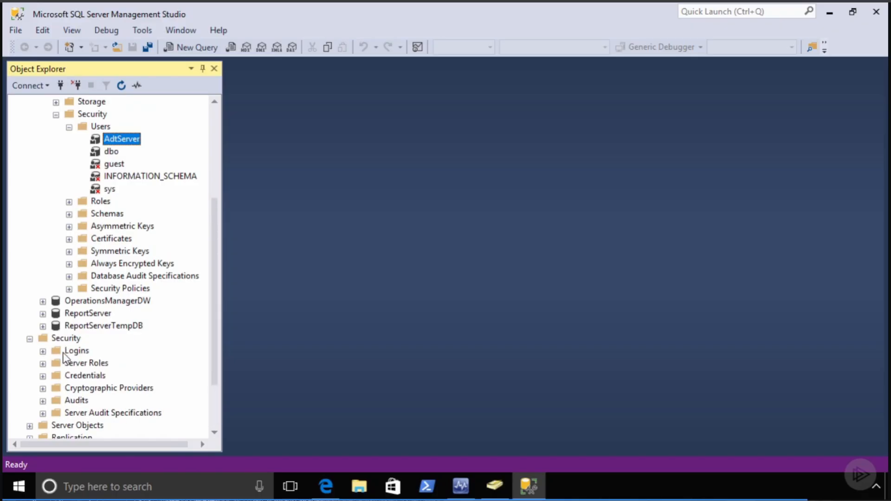
{"action": "left_click", "coordinate": [72, 351]}
- Start a new login for the COMPANY\Auditors group, found by searching the entire directory including groups
{"action": "right_click", "coordinate": [78, 354]}
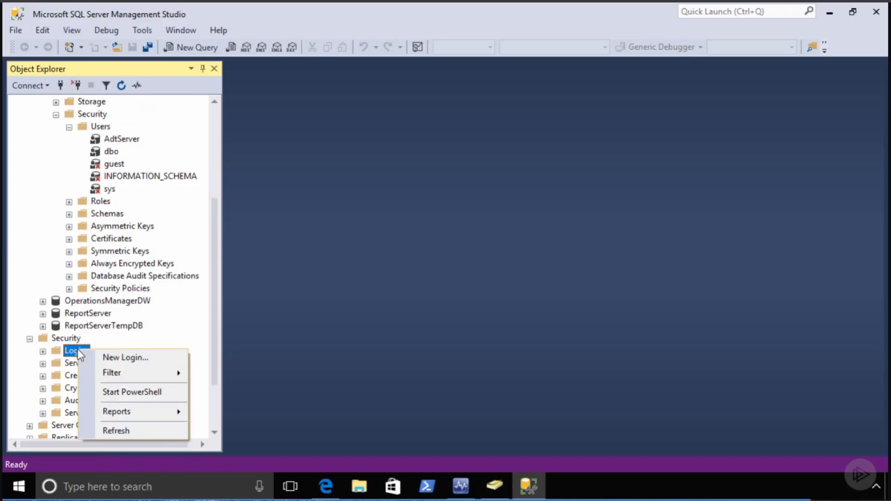
{"action": "left_click", "coordinate": [112, 357]}
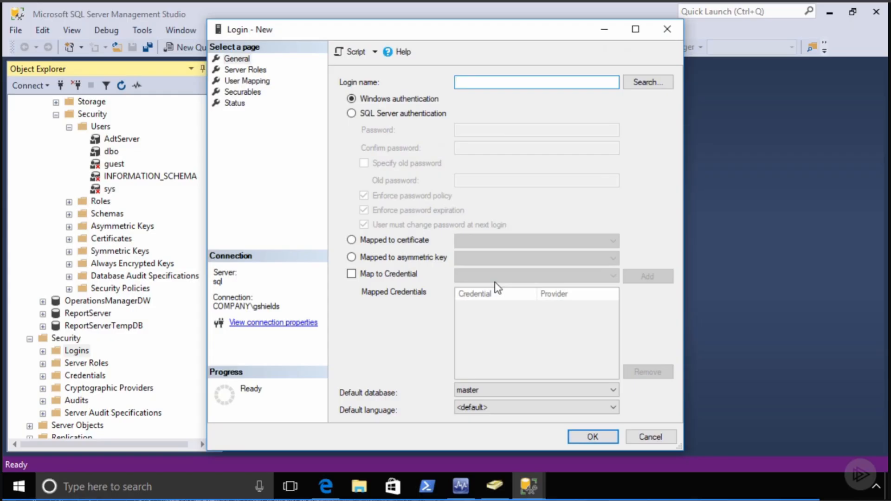
{"action": "left_click", "coordinate": [646, 88]}
{"action": "left_click", "coordinate": [489, 122]}
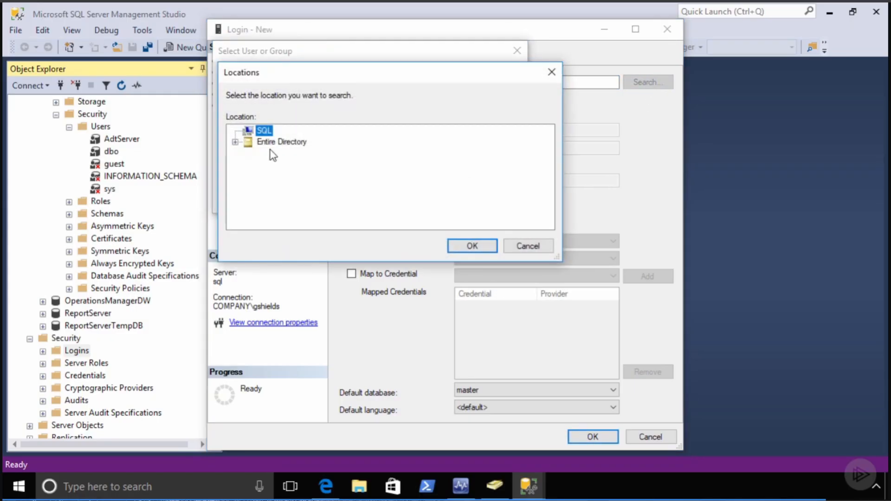
{"action": "left_click", "coordinate": [279, 142]}
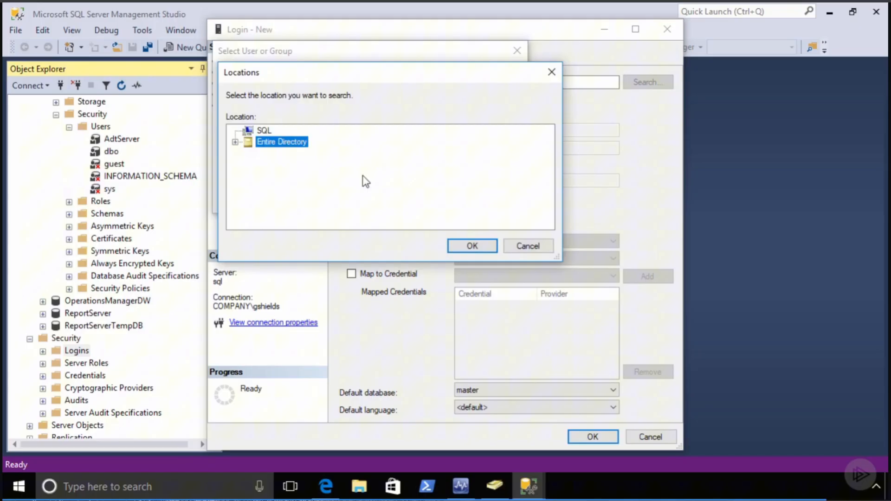
{"action": "left_click", "coordinate": [480, 246]}
{"action": "left_click", "coordinate": [485, 89]}
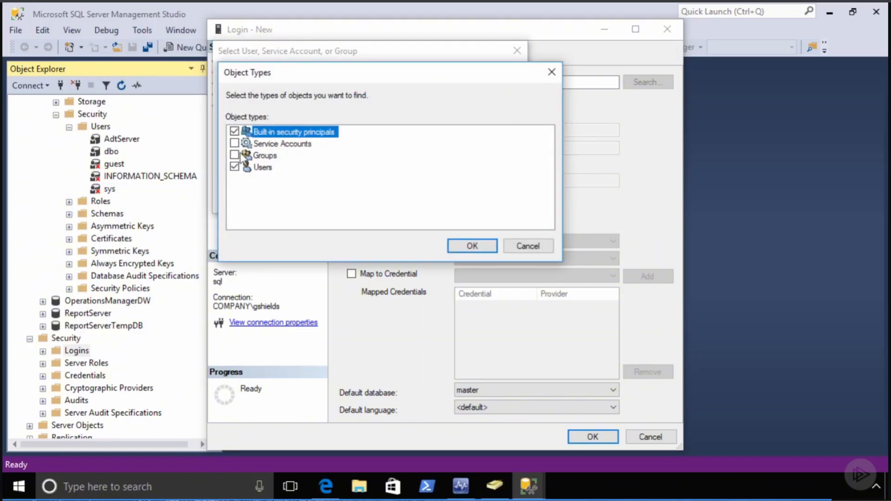
{"action": "left_click", "coordinate": [482, 246]}
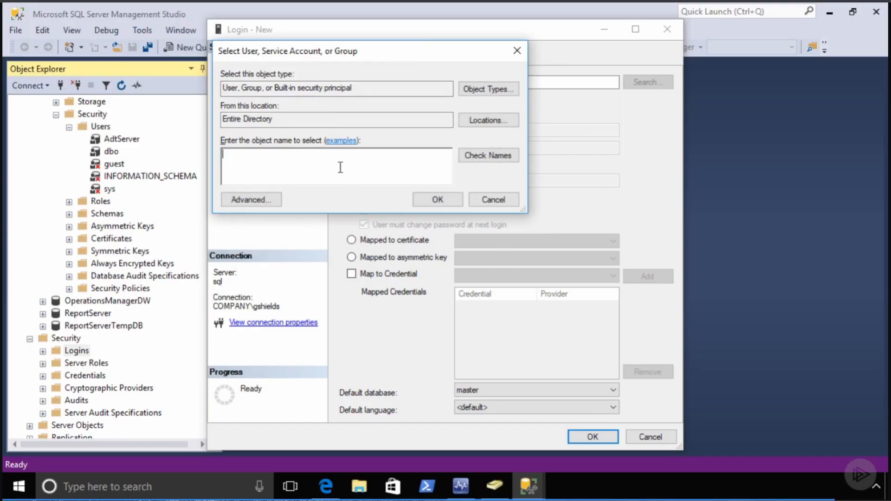
{"action": "type", "text": "aud"}
{"action": "left_click", "coordinate": [477, 159]}
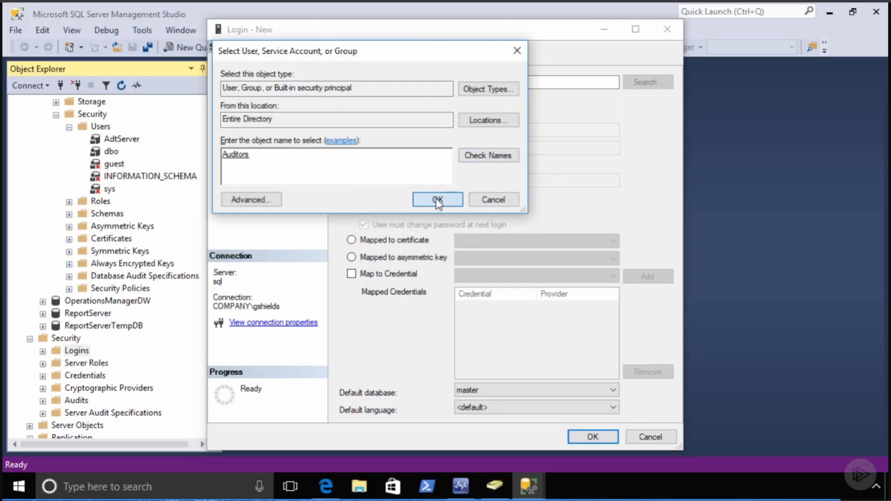
{"action": "left_click", "coordinate": [436, 199]}
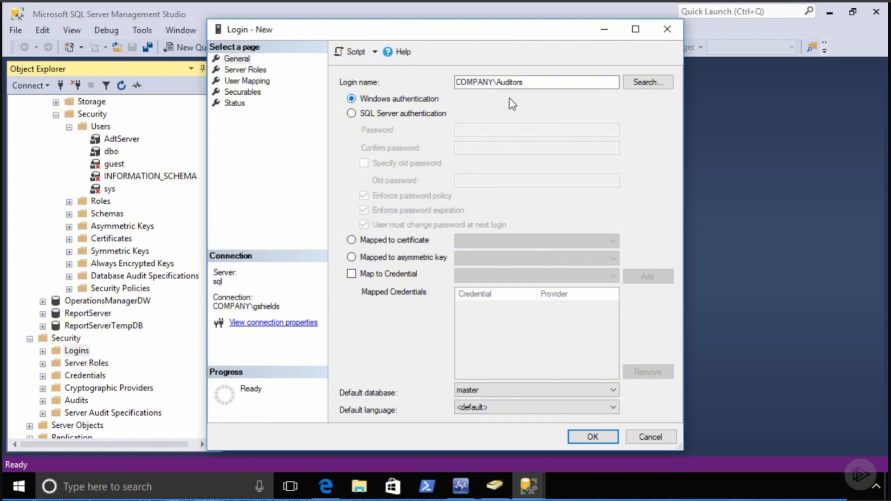
- Map the Auditors login to OperationsManagerAC with db_datareader and create it
{"action": "left_click", "coordinate": [244, 81]}
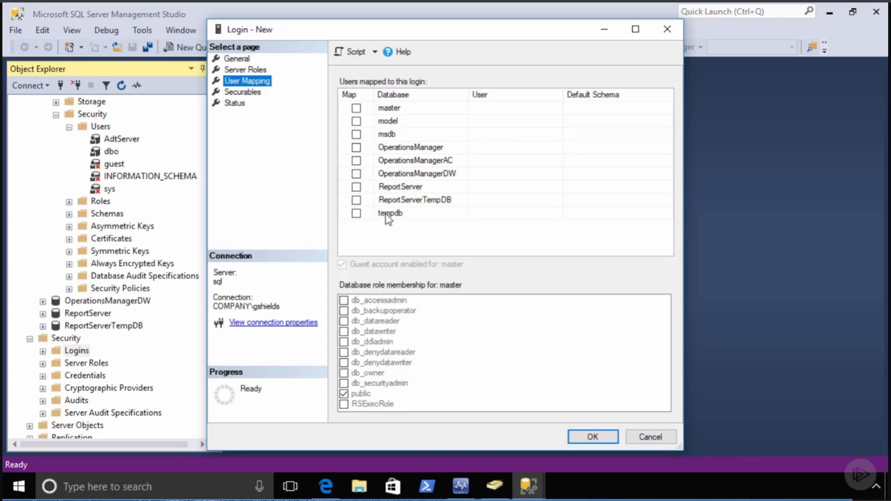
{"action": "left_click", "coordinate": [356, 160]}
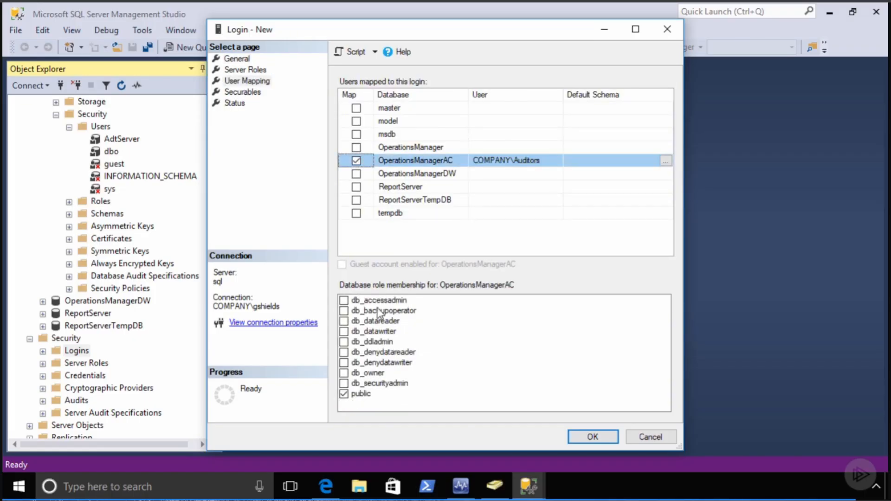
{"action": "left_click", "coordinate": [344, 321]}
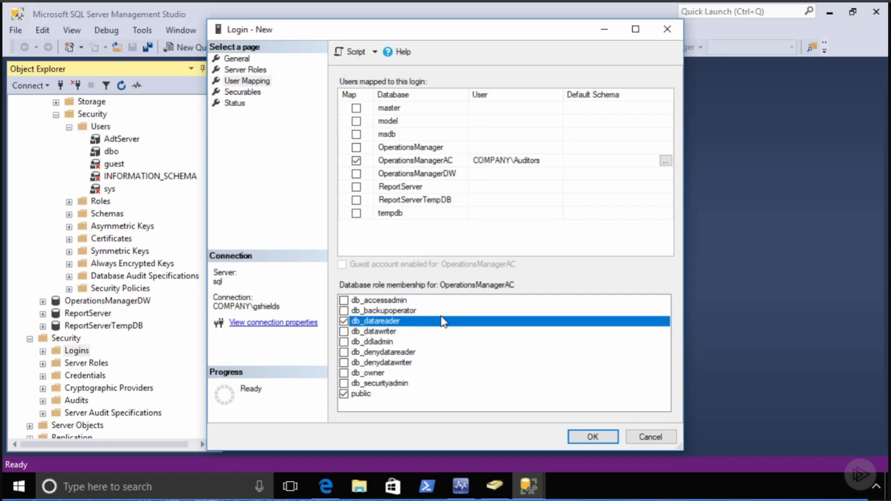
{"action": "left_click", "coordinate": [592, 437]}
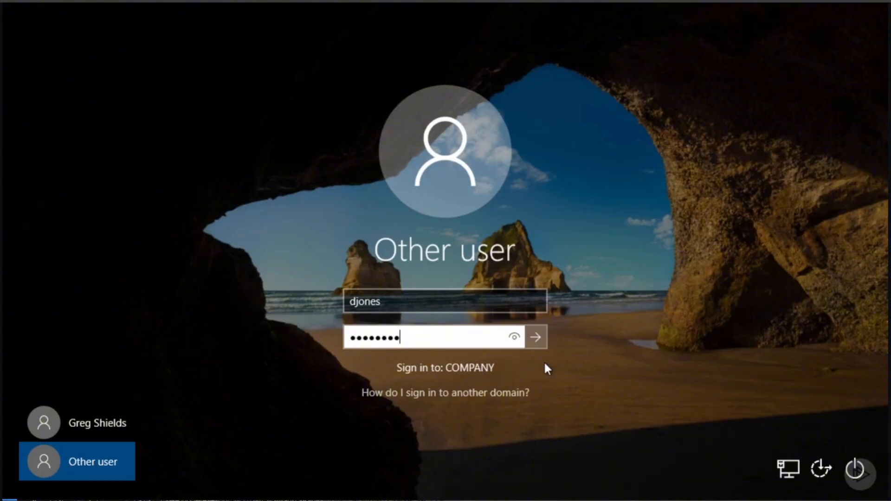
- Sign in to Windows as the auditor and launch the Operations Manager console
{"action": "key", "text": "Return"}
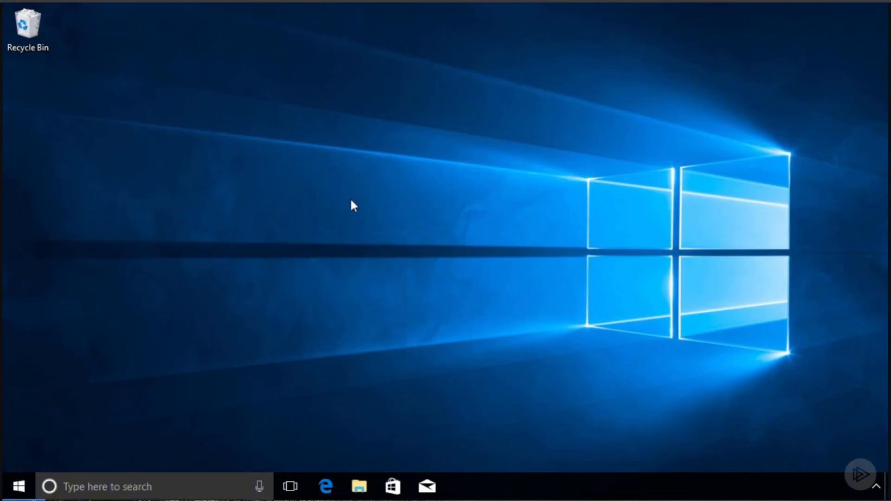
{"action": "key", "text": "super"}
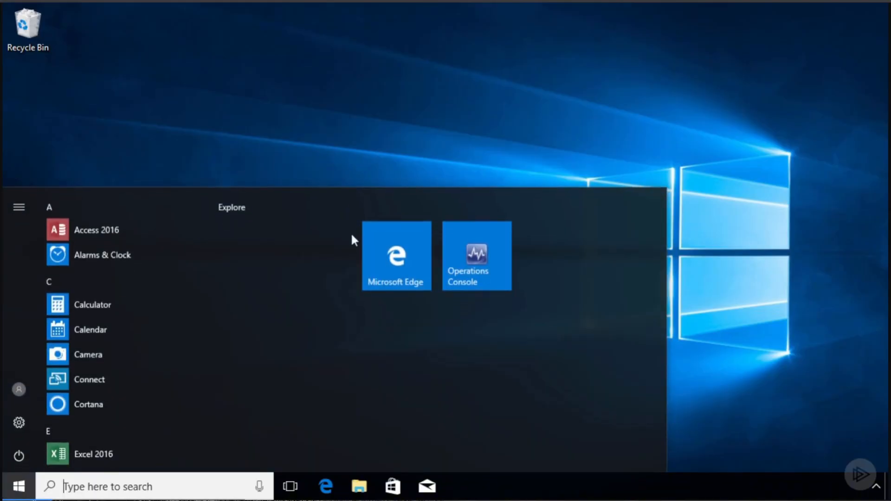
{"action": "left_click", "coordinate": [488, 258]}
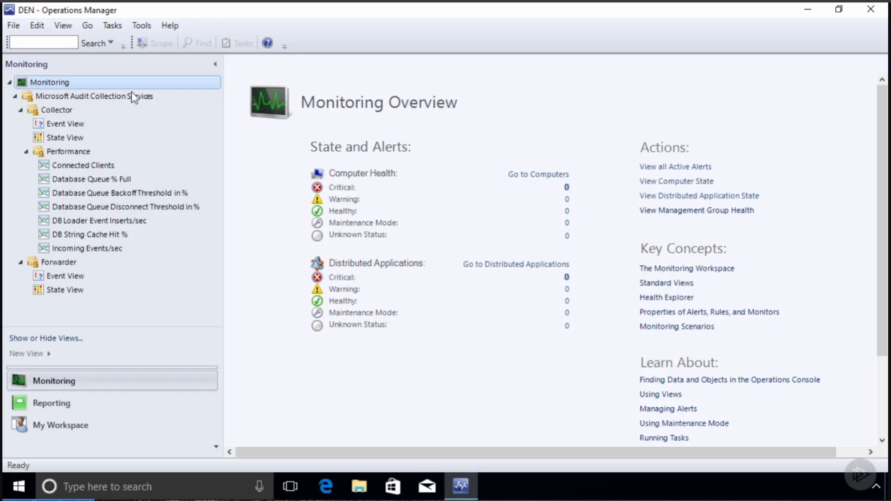
- Browse the ACS Collector's Event, State and Connected Clients views, then the Forwarder's Event View
{"action": "left_click", "coordinate": [48, 110]}
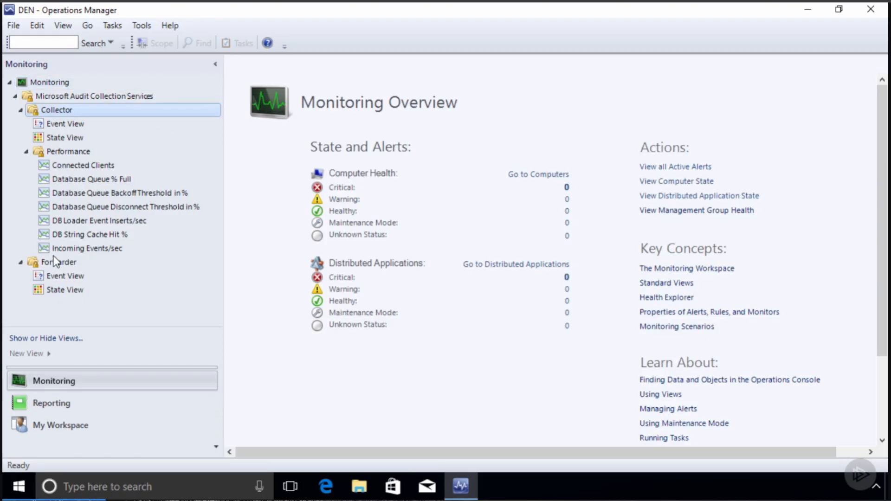
{"action": "left_click", "coordinate": [68, 123]}
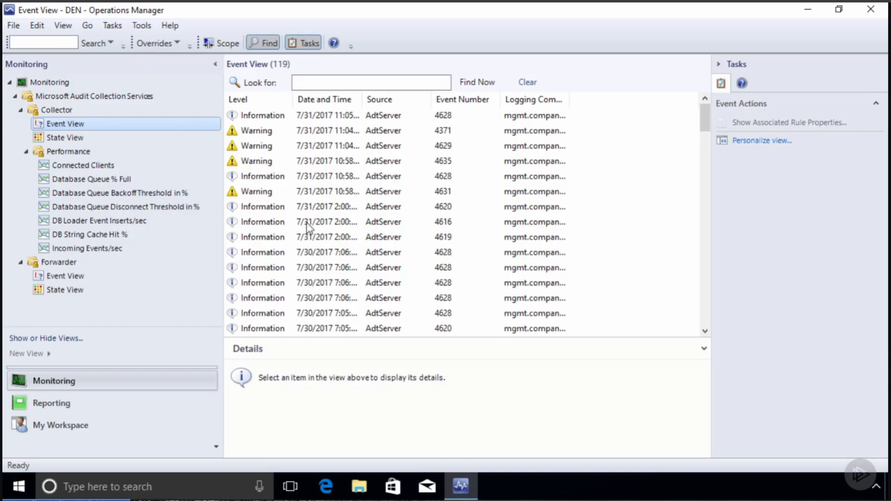
{"action": "left_click", "coordinate": [54, 136]}
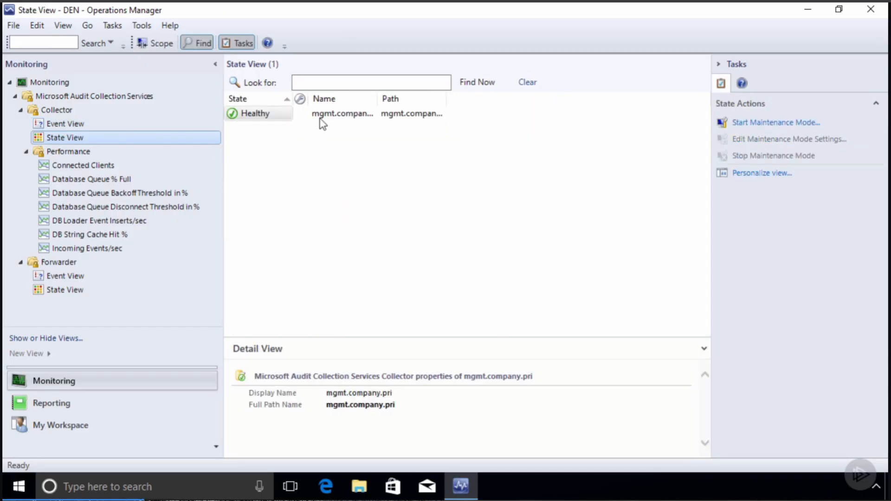
{"action": "left_click", "coordinate": [72, 165]}
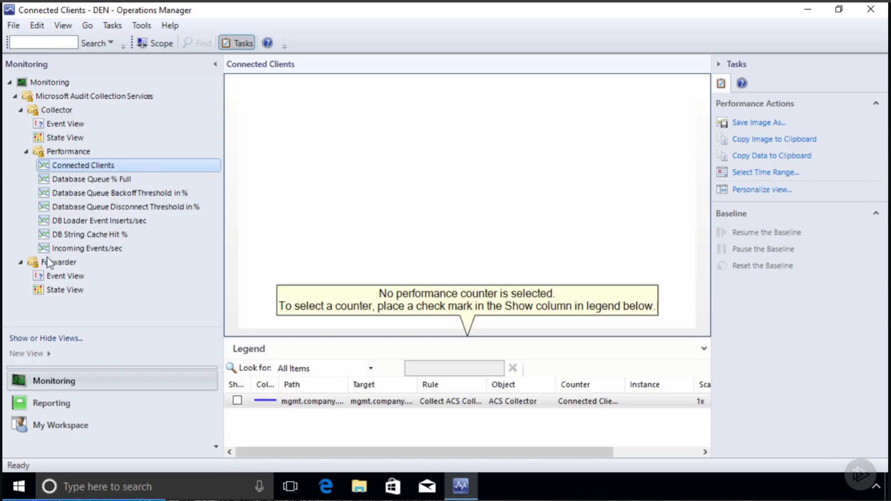
{"action": "left_click", "coordinate": [67, 275]}
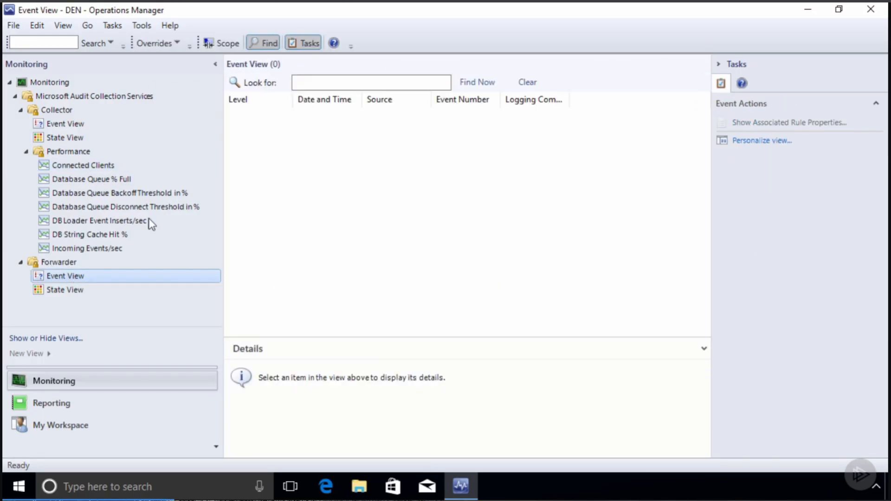
- View the Forwarder's State View, then switch to the Reporting workspace
{"action": "left_click", "coordinate": [63, 291]}
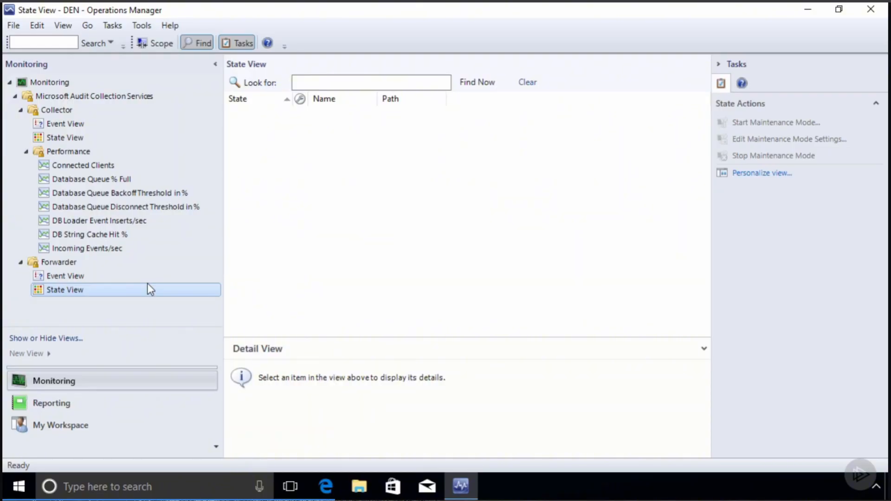
{"action": "left_click", "coordinate": [91, 402]}
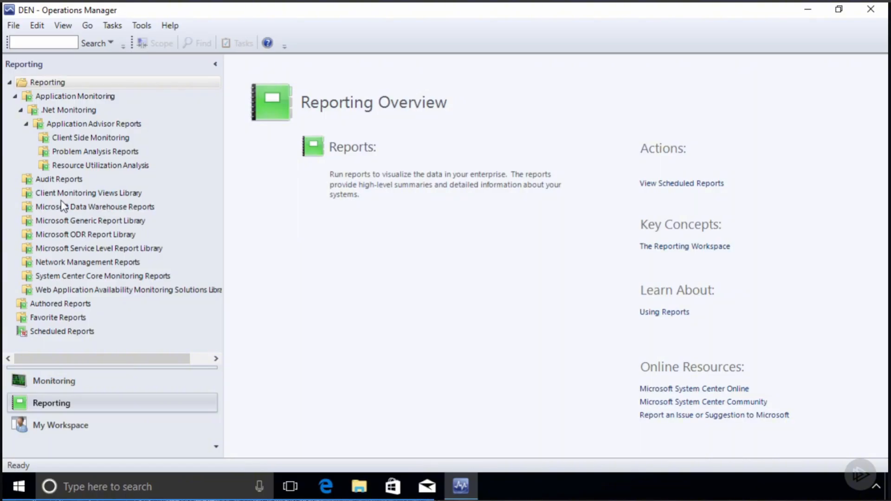
- Open the Usage_-_User_Logon report from the Audit Reports folder
{"action": "left_click", "coordinate": [64, 180]}
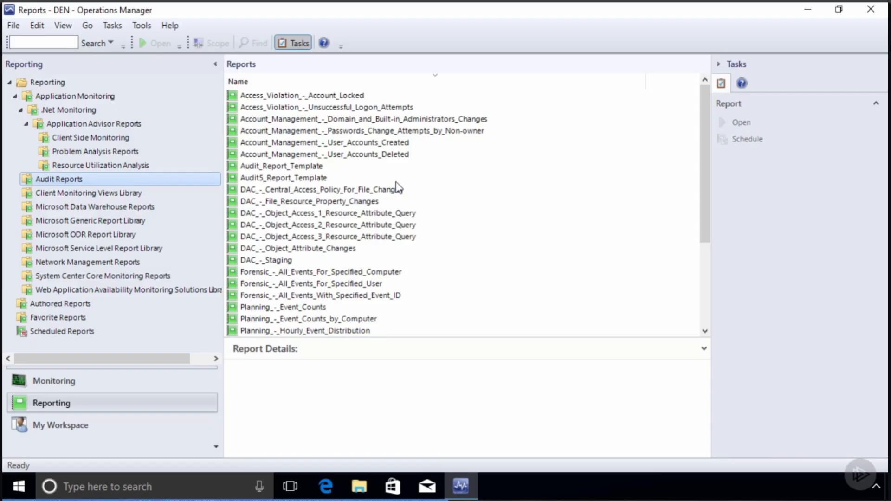
{"action": "scroll", "coordinate": [398, 188], "scroll_direction": "down", "scroll_amount": 4}
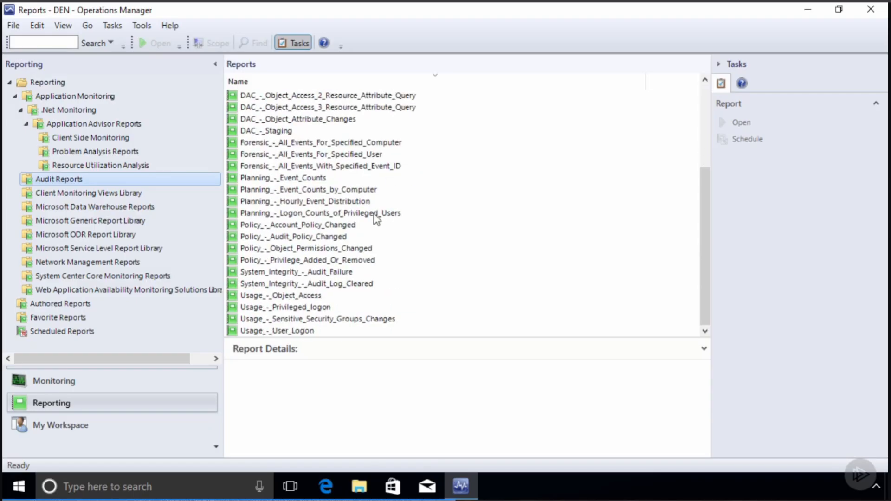
{"action": "scroll", "coordinate": [375, 218], "scroll_direction": "up", "scroll_amount": 1}
{"action": "scroll", "coordinate": [332, 300], "scroll_direction": "down", "scroll_amount": 1}
{"action": "left_click", "coordinate": [290, 331]}
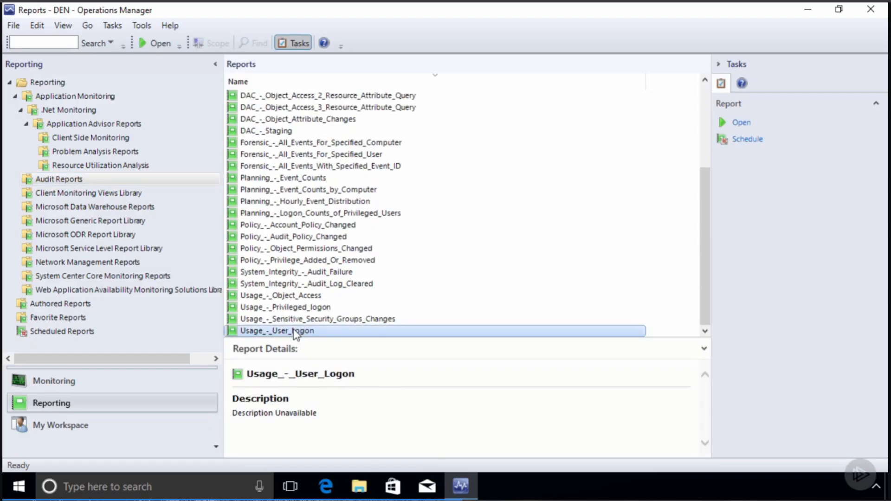
{"action": "right_click", "coordinate": [295, 331]}
{"action": "left_click", "coordinate": [348, 372]}
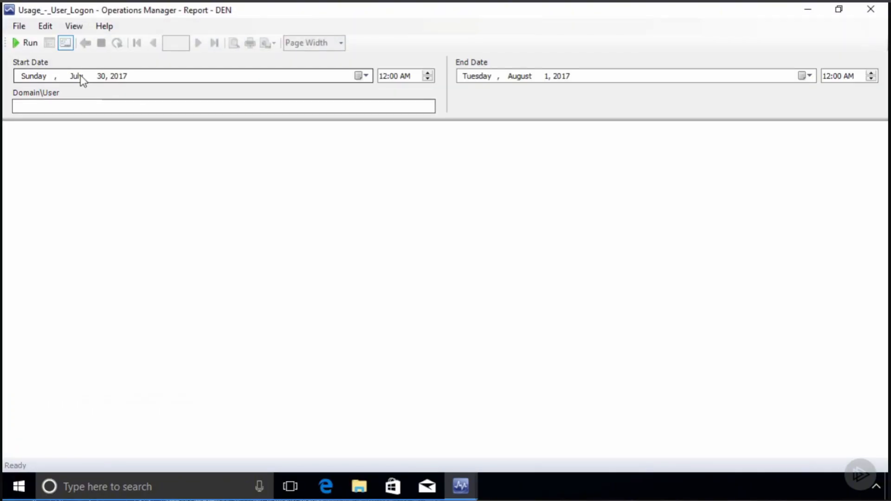
- Run the User Logon report for a COMPANY domain user over 30 July–1 August 2017, then close it
{"action": "left_click", "coordinate": [105, 104]}
{"action": "type", "text": "company\\gshields"}
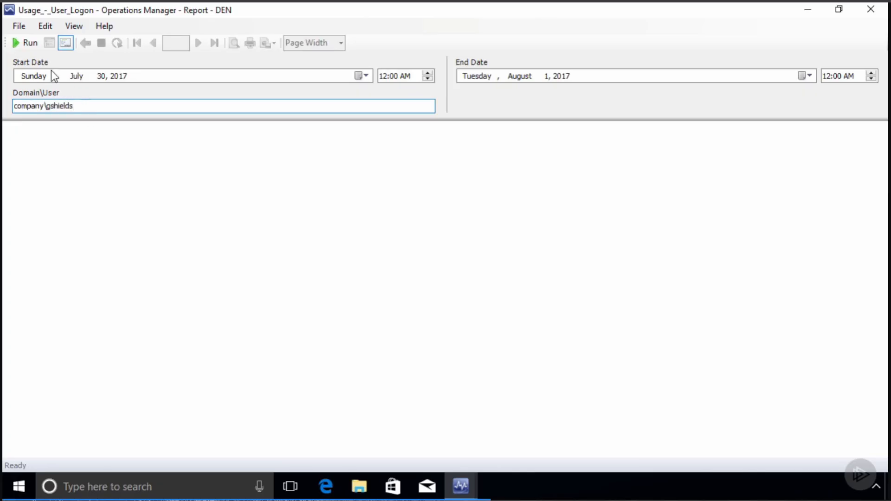
{"action": "left_click", "coordinate": [25, 42]}
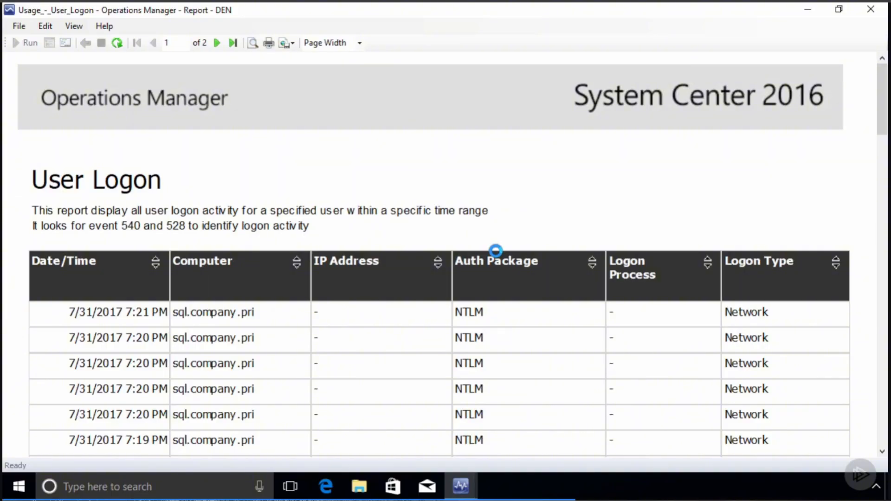
{"action": "left_click", "coordinate": [870, 11]}
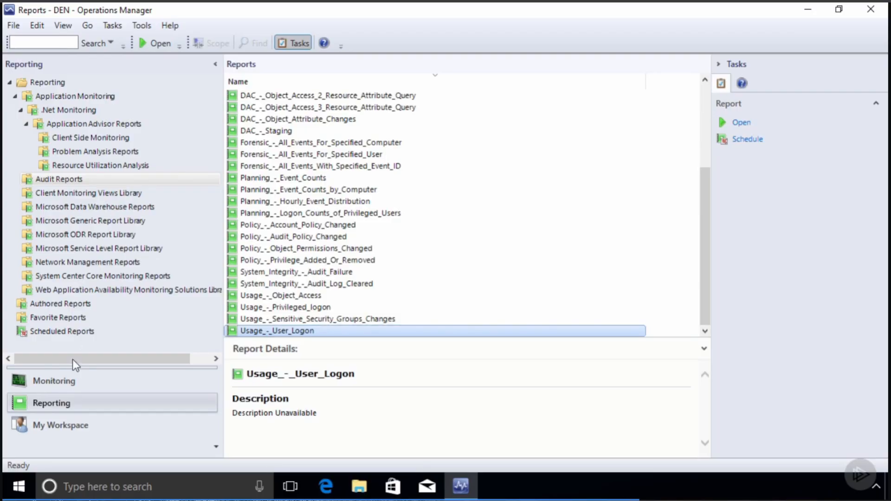
- Add the Collector's Event View to My Workspace favourites and open it, showing 119 events
{"action": "left_click", "coordinate": [81, 386]}
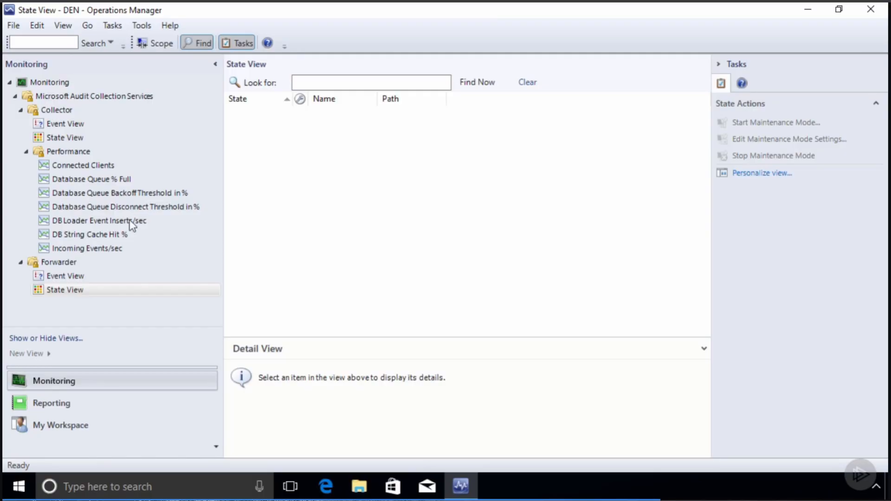
{"action": "left_click", "coordinate": [69, 424]}
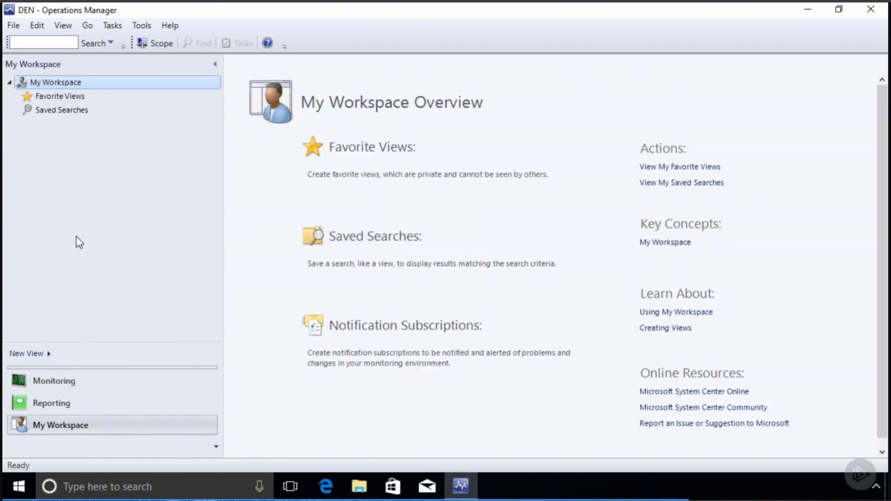
{"action": "left_click", "coordinate": [60, 382]}
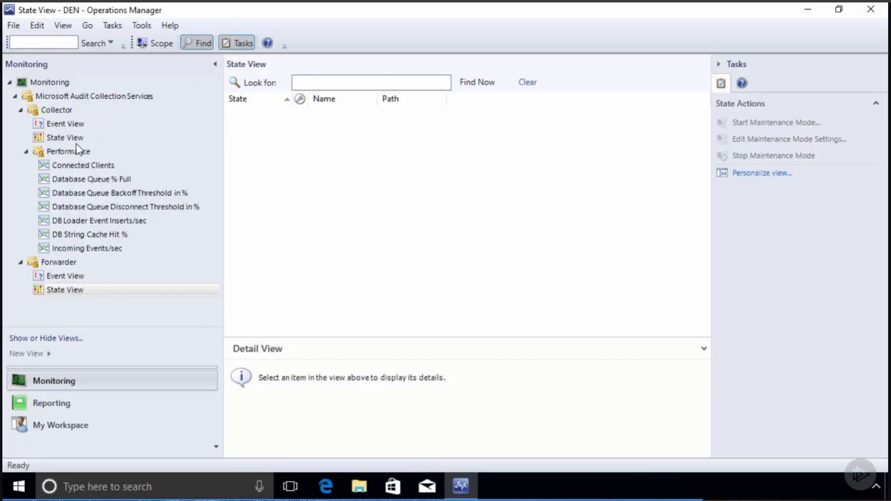
{"action": "right_click", "coordinate": [71, 122]}
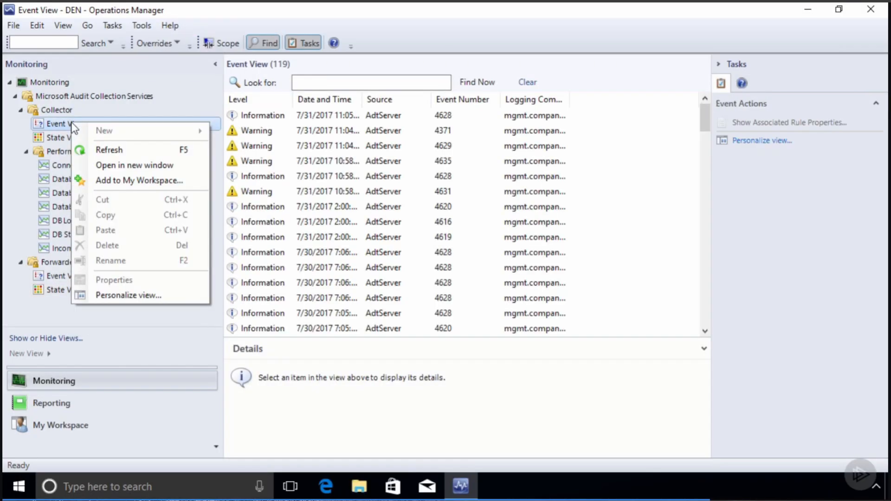
{"action": "left_click", "coordinate": [144, 177]}
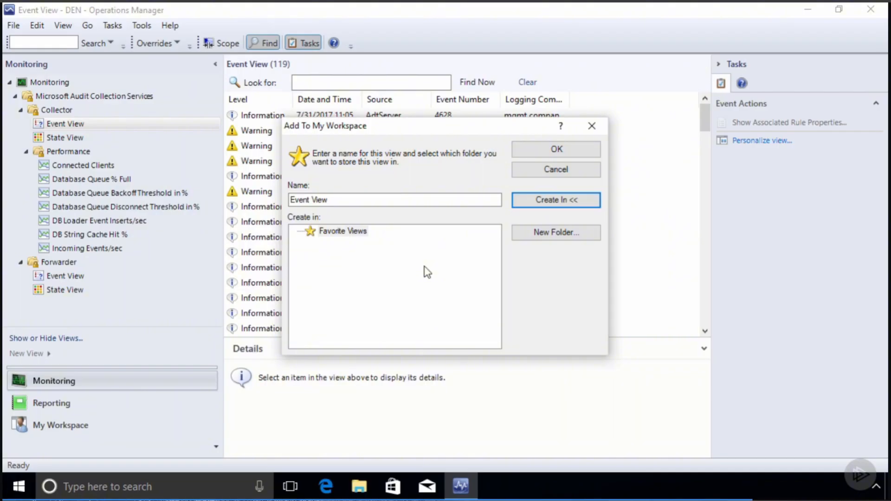
{"action": "left_click", "coordinate": [560, 151]}
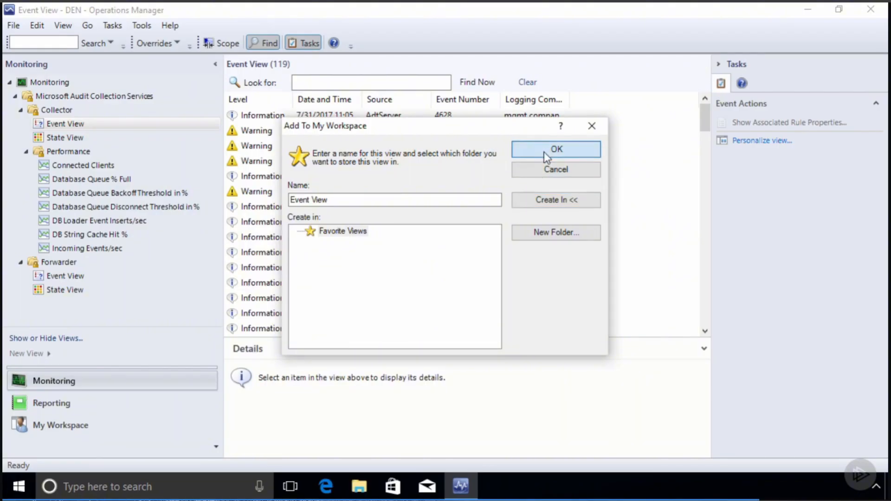
{"action": "left_click", "coordinate": [91, 429]}
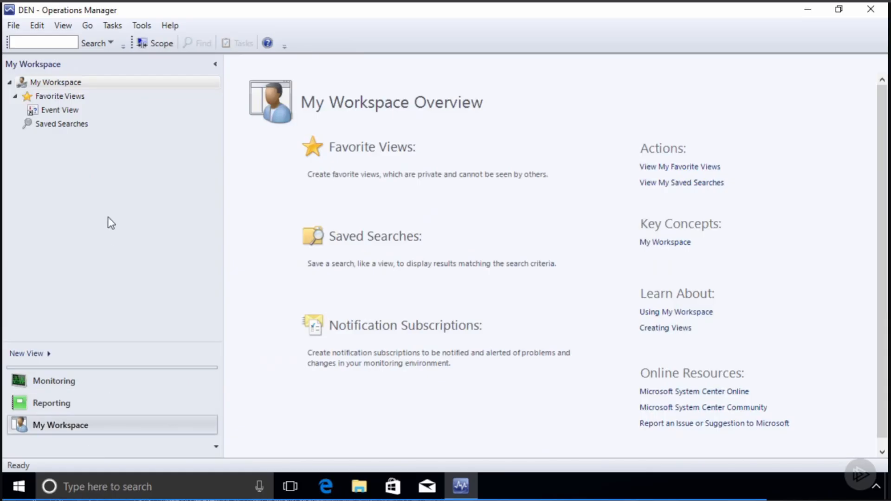
{"action": "left_click", "coordinate": [59, 110]}
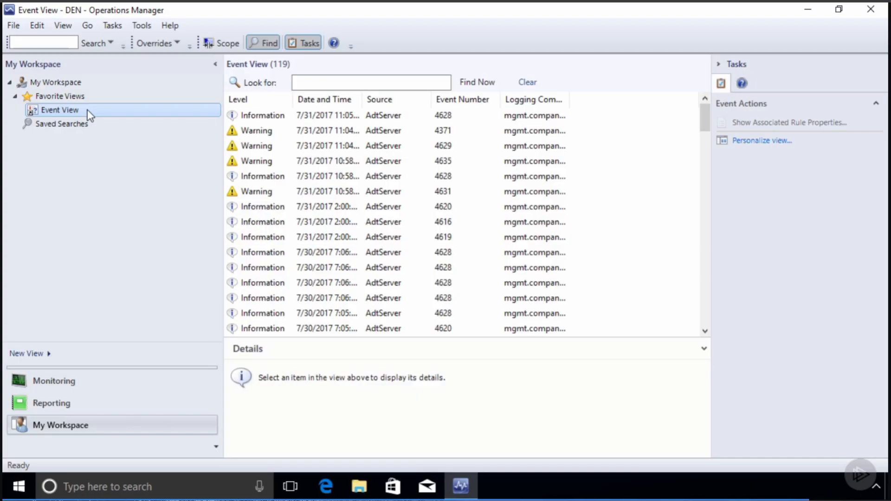
- Open Saved Searches, start a new search, browse object types, then close it without saving
{"action": "left_click", "coordinate": [41, 124]}
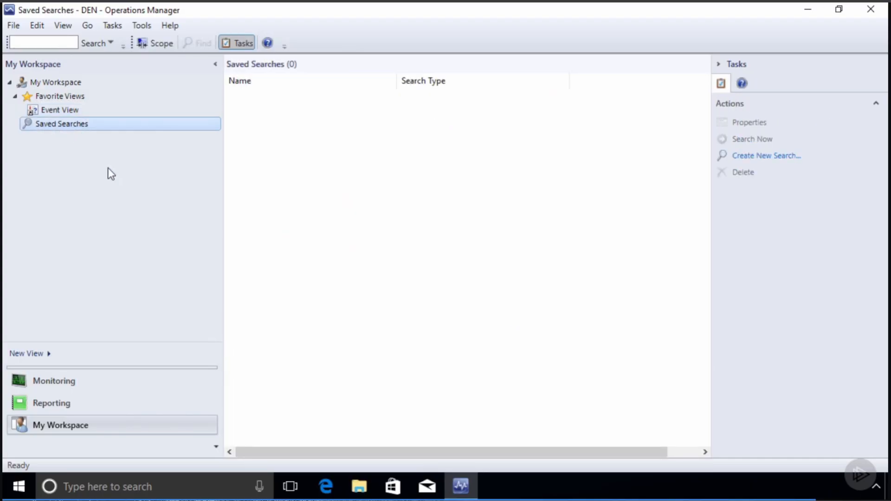
{"action": "left_click", "coordinate": [759, 157]}
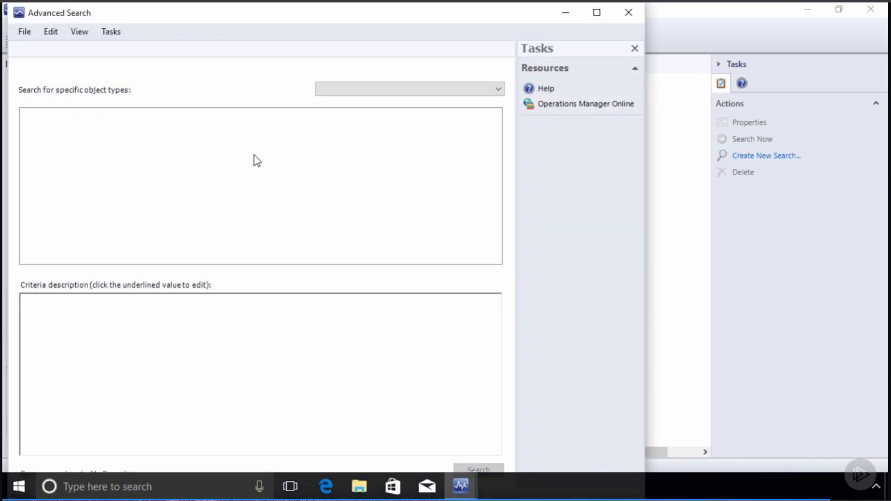
{"action": "left_click", "coordinate": [358, 91]}
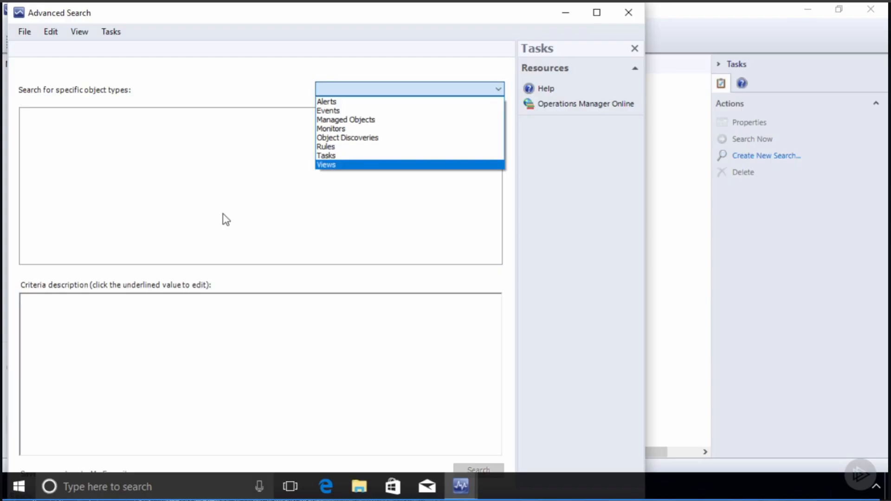
{"action": "left_click", "coordinate": [628, 14]}
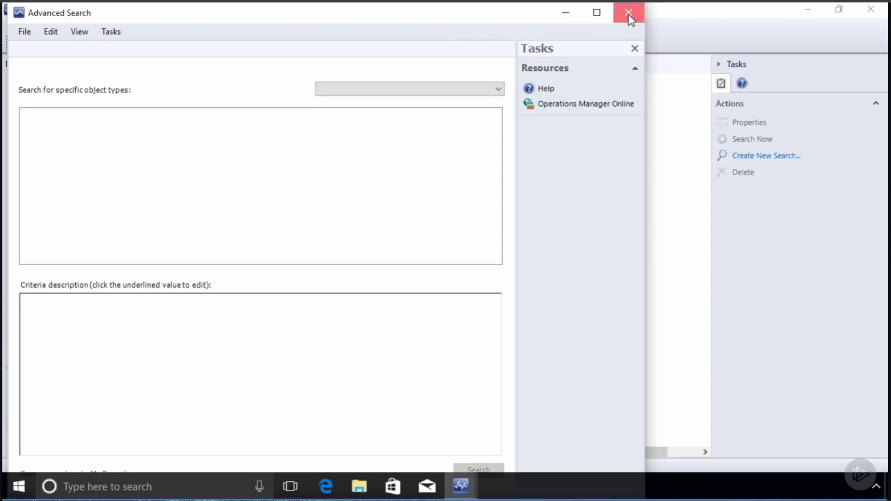
{"action": "left_click", "coordinate": [628, 14]}
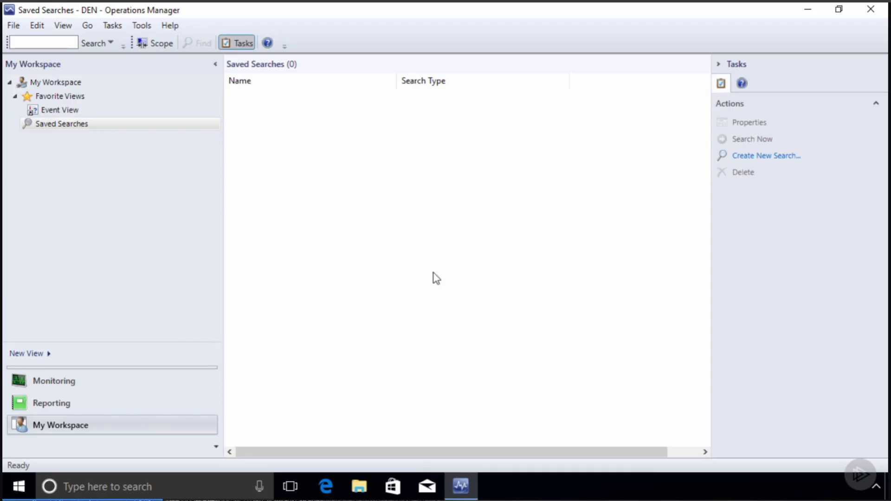
- Open the Operations Manager web console at mgmt.company.pri/operationsmanager in Edge and sign in with the password
{"action": "left_click", "coordinate": [327, 486]}
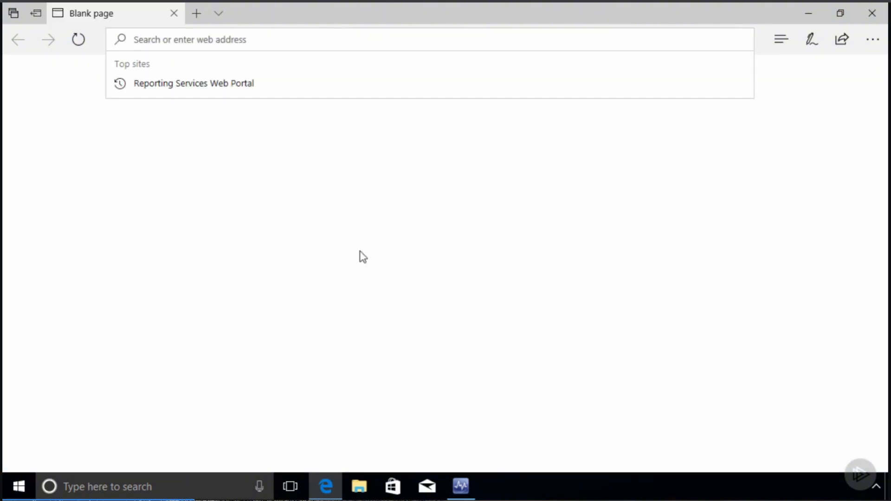
{"action": "type", "text": "https://mgmt.company.pri/"}
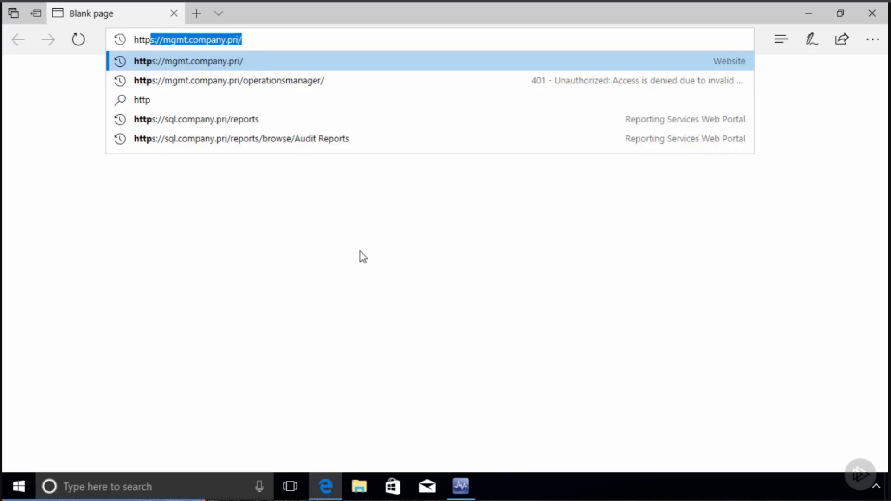
{"action": "key", "text": "Down"}
{"action": "key", "text": "Down"}
{"action": "key", "text": "Up"}
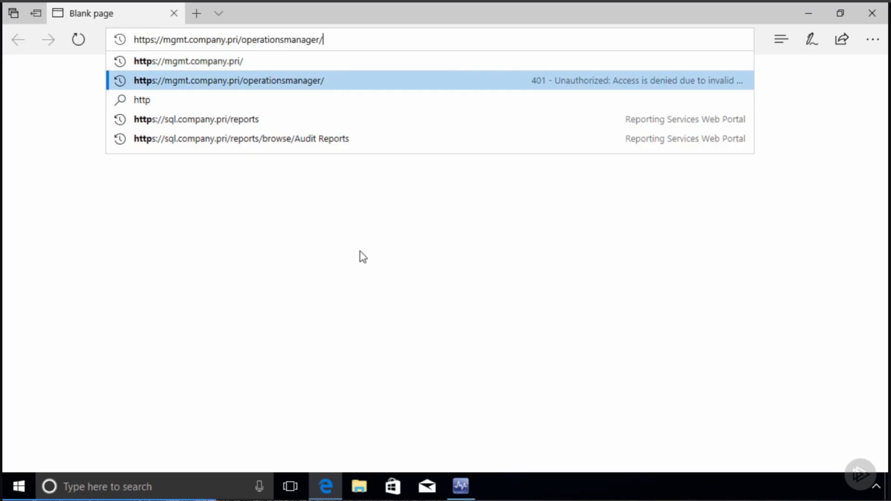
{"action": "key", "text": "Return"}
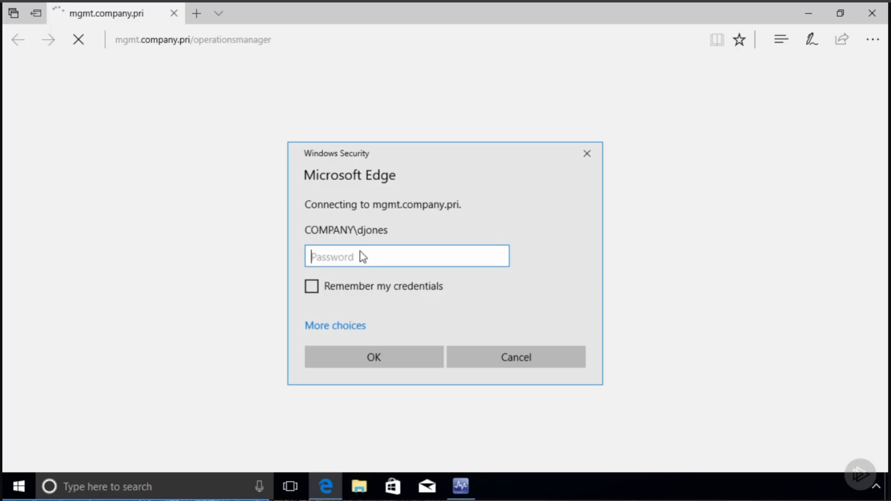
{"action": "type", "text": "••••••"}
{"action": "key", "text": "Return"}
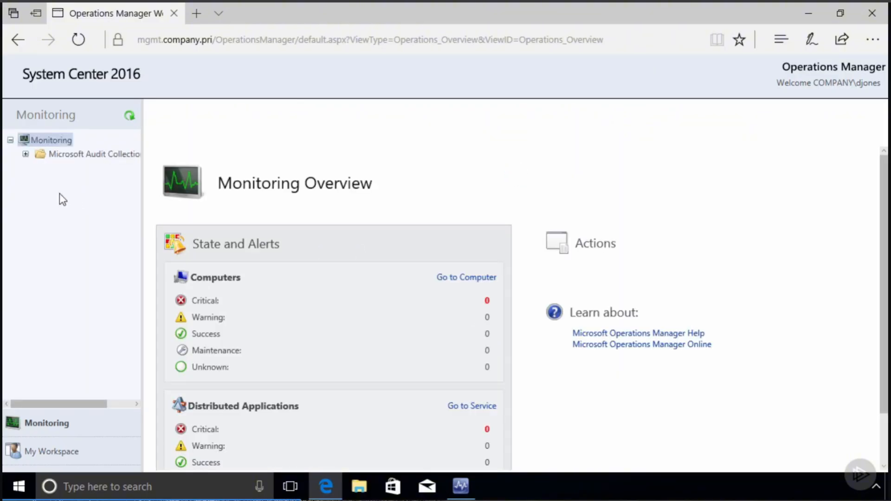
- Open the ACS Collector's State View and Connected Clients chart, then go to My Workspace
{"action": "left_click", "coordinate": [26, 154]}
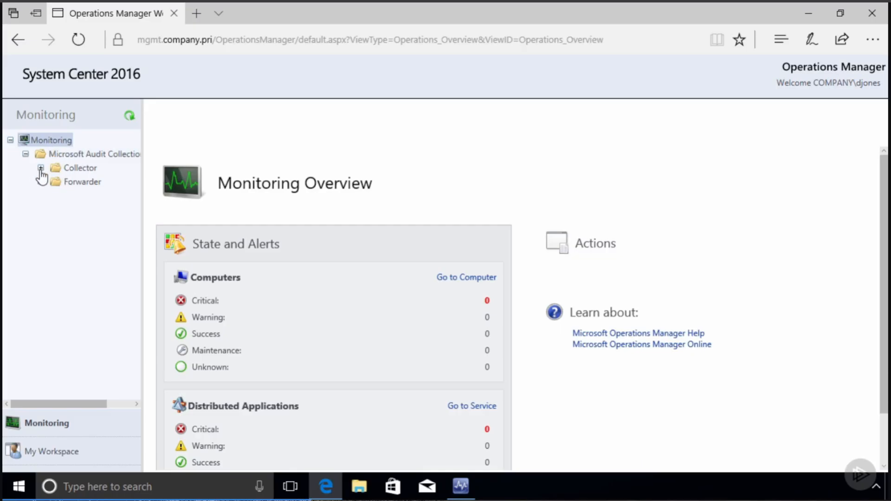
{"action": "left_click", "coordinate": [41, 168]}
{"action": "left_click", "coordinate": [41, 210]}
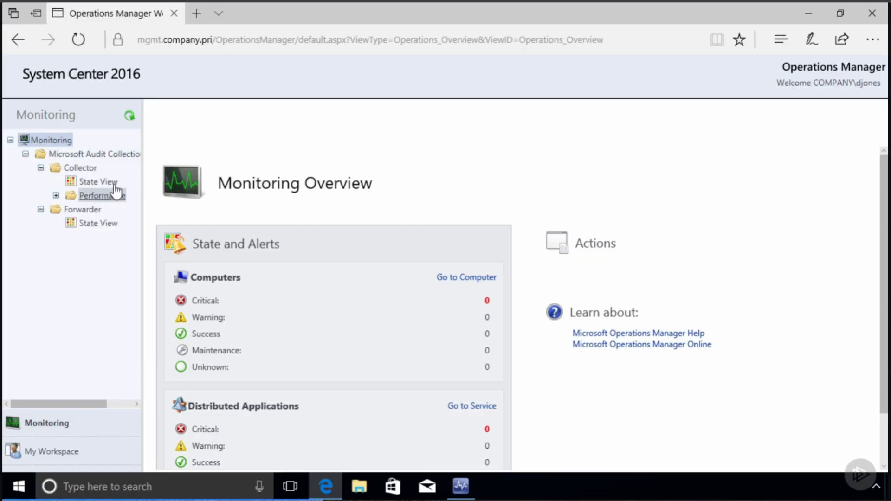
{"action": "left_click", "coordinate": [114, 184]}
{"action": "left_click", "coordinate": [56, 196]}
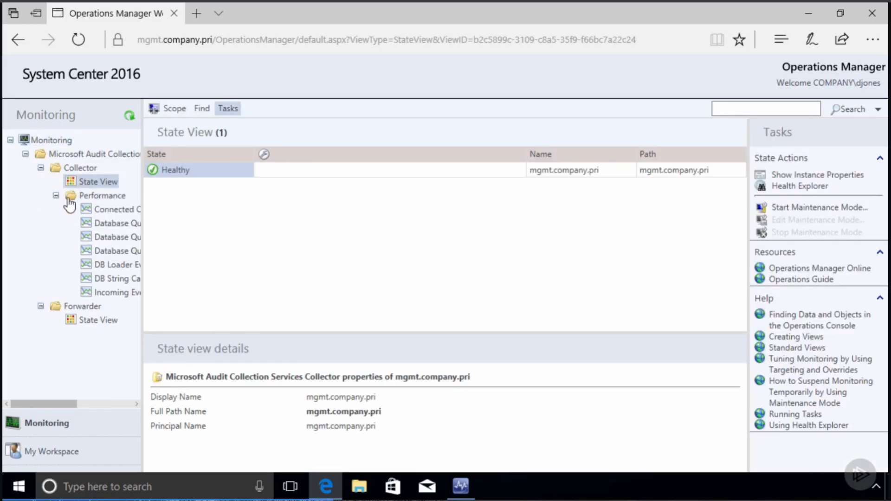
{"action": "left_click", "coordinate": [112, 211]}
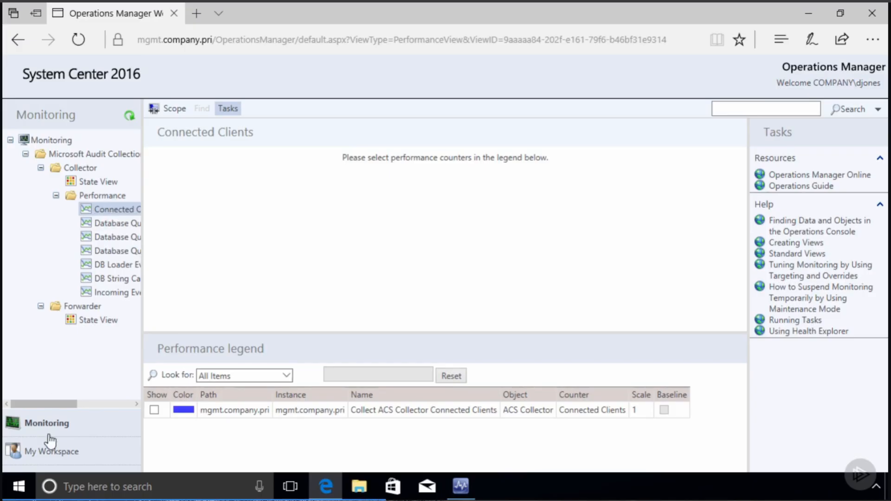
{"action": "left_click", "coordinate": [49, 451]}
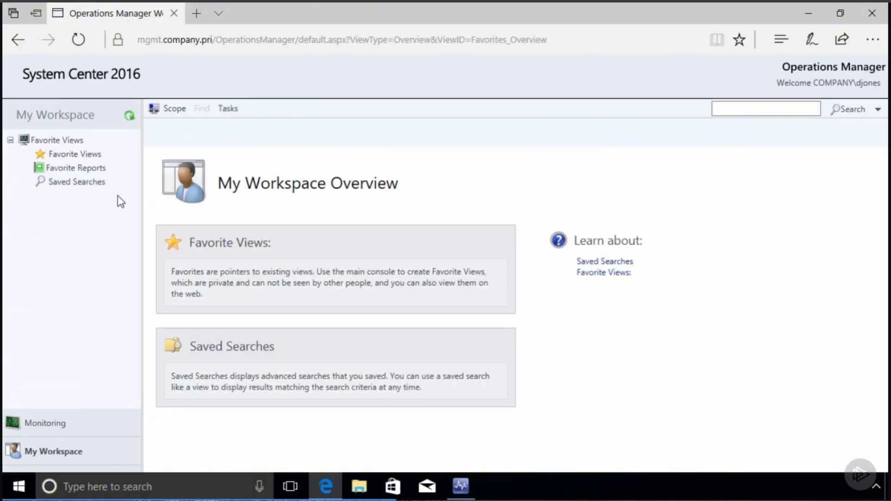
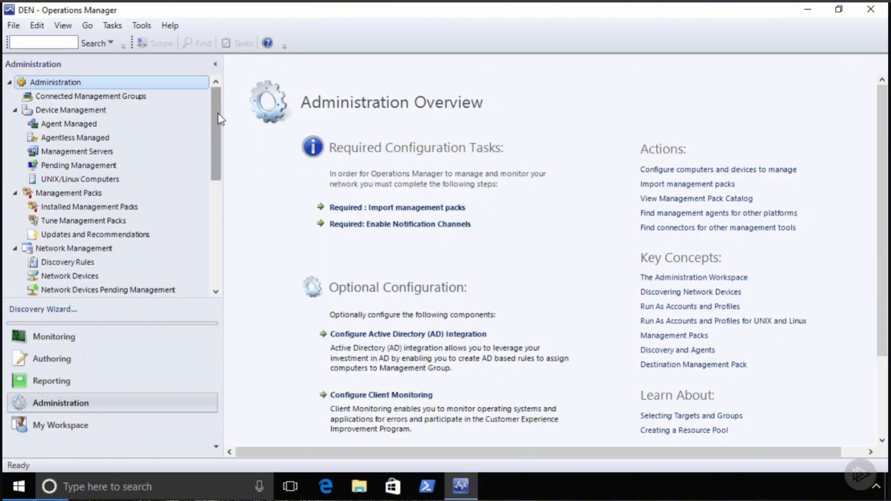
- Review each of the seven Run As accounts, from COMPANY\OMAA to Network Service Windows Account
{"action": "left_click_drag", "start_coordinate": [223, 128], "coordinate": [235, 250]}
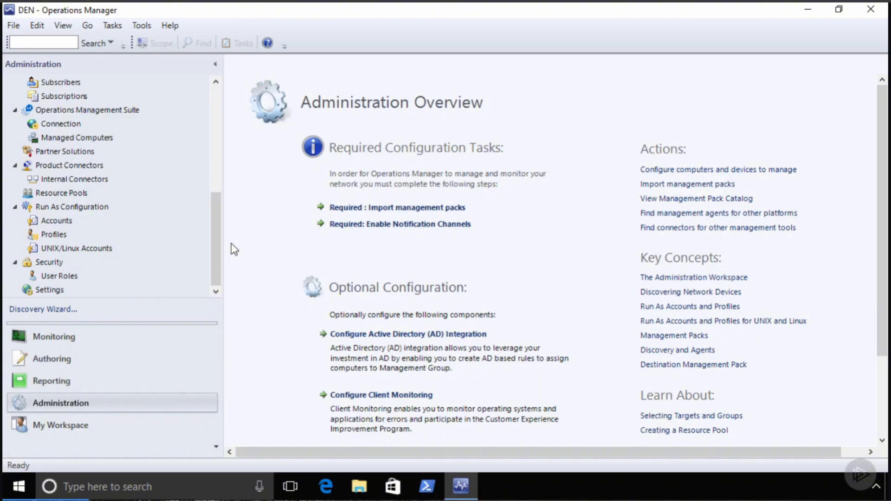
{"action": "left_click", "coordinate": [55, 218]}
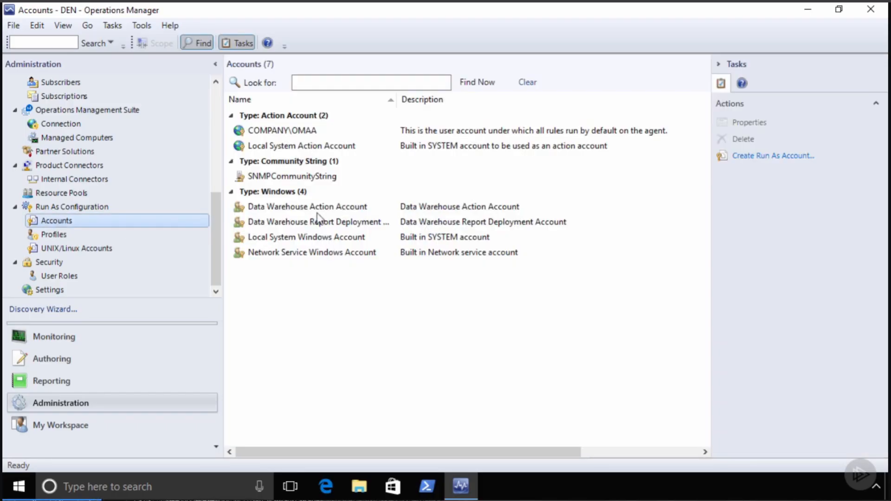
{"action": "left_click", "coordinate": [307, 134]}
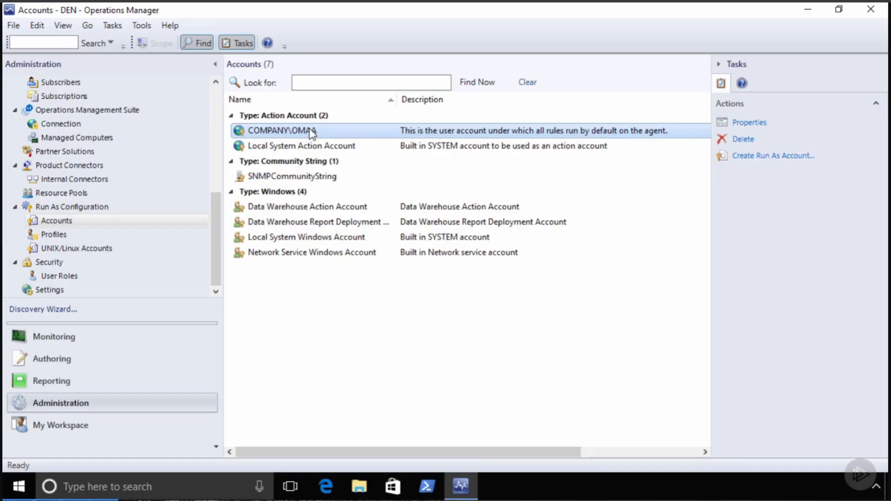
{"action": "left_click", "coordinate": [333, 147]}
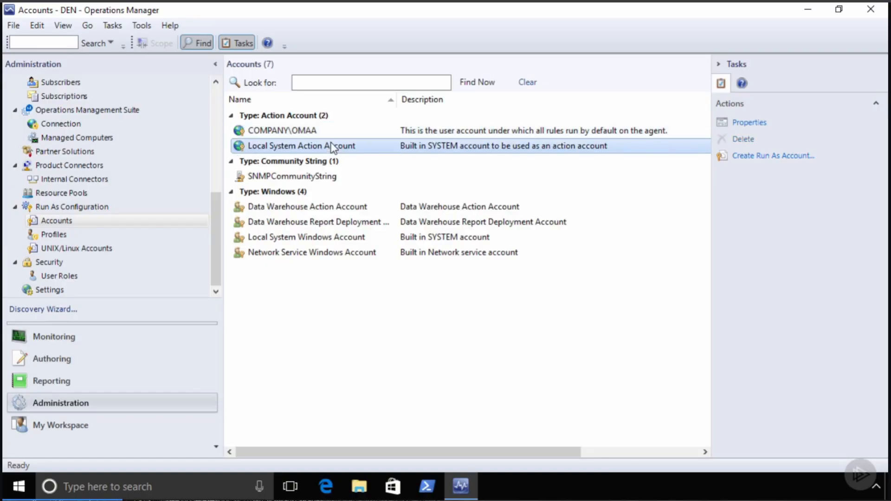
{"action": "left_click", "coordinate": [331, 181]}
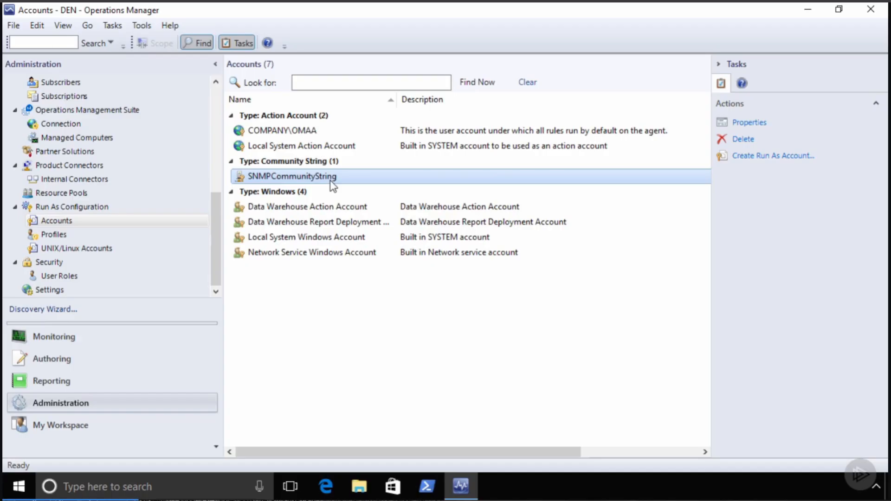
{"action": "left_click", "coordinate": [349, 207]}
{"action": "left_click", "coordinate": [354, 223]}
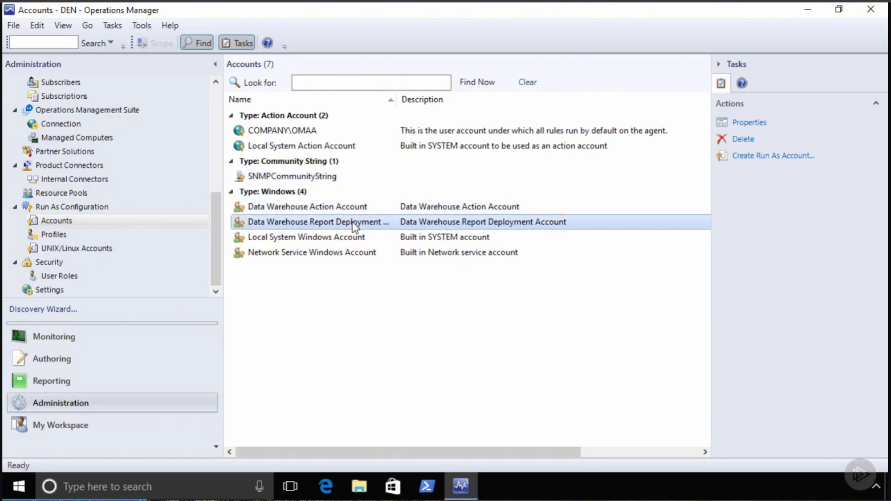
{"action": "left_click", "coordinate": [339, 237]}
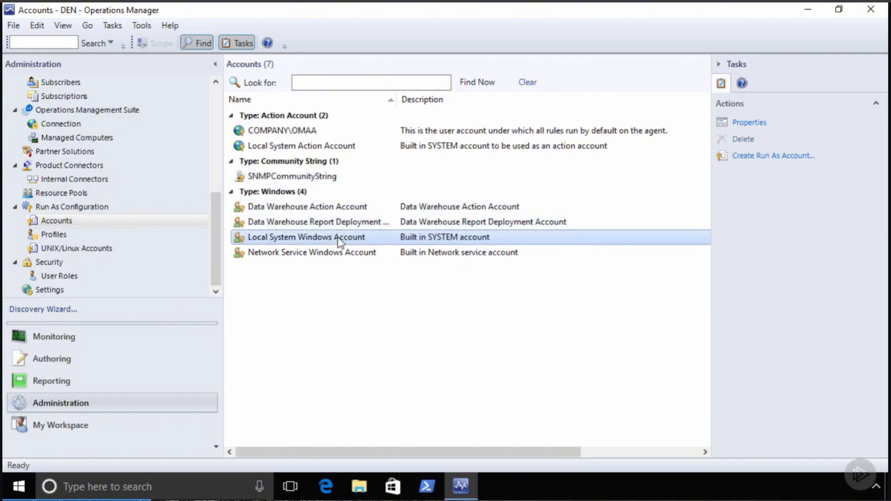
{"action": "left_click", "coordinate": [343, 253]}
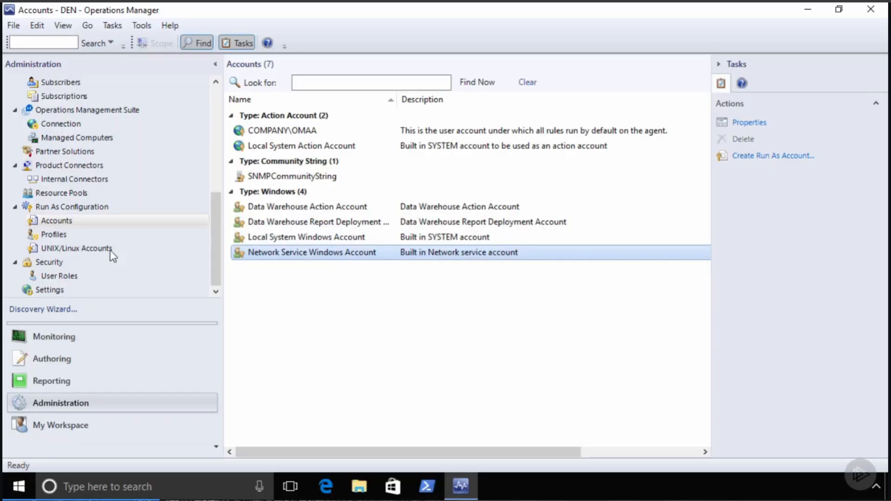
- Start a new Run As account with display name 'Do Administrative Things'
{"action": "right_click", "coordinate": [69, 220]}
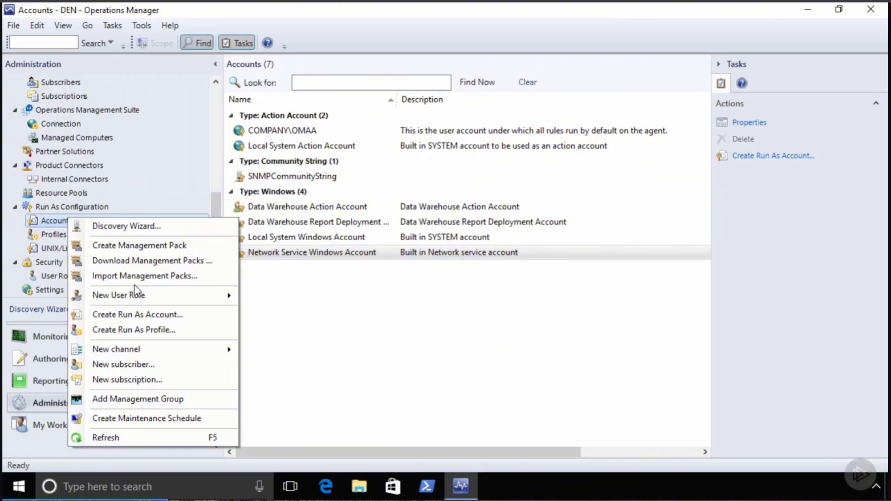
{"action": "left_click", "coordinate": [144, 314]}
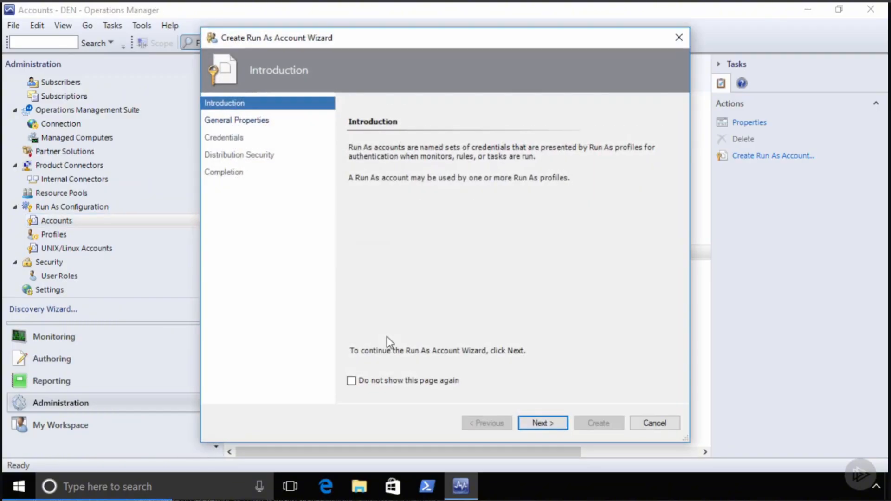
{"action": "left_click", "coordinate": [543, 423]}
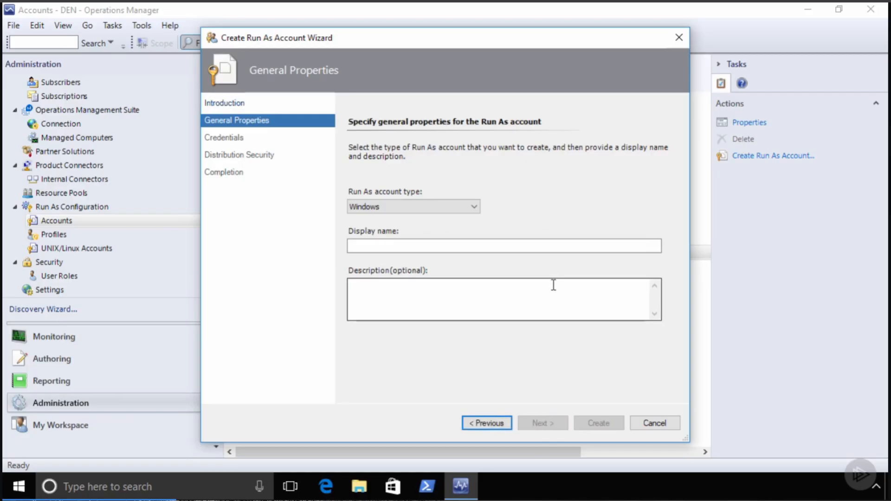
{"action": "left_click", "coordinate": [382, 245]}
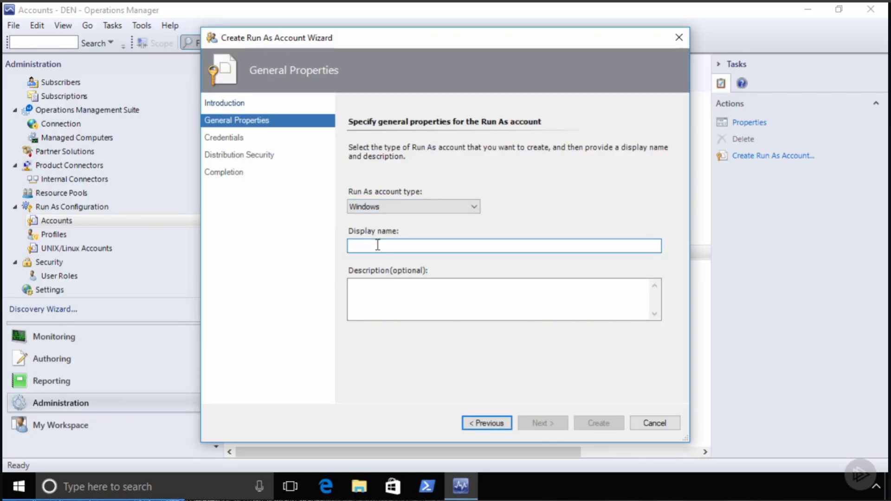
{"action": "type", "text": "Do"}
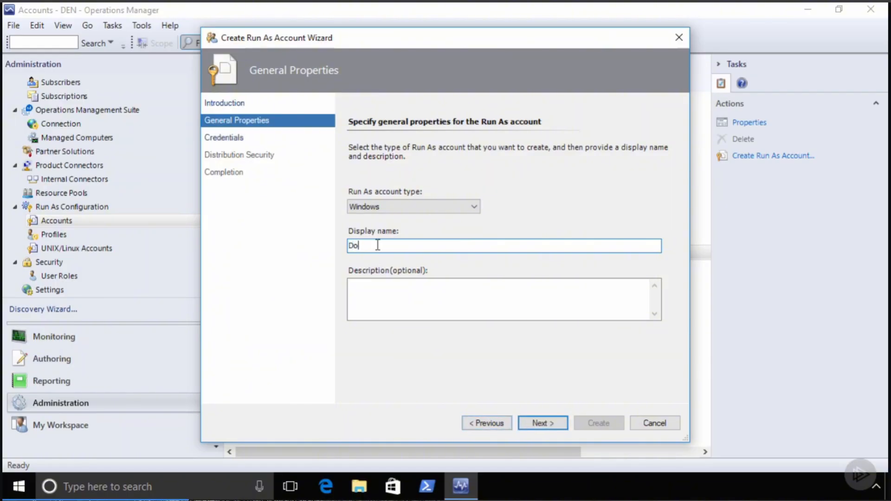
{"action": "type", "text": " Administrative Things"}
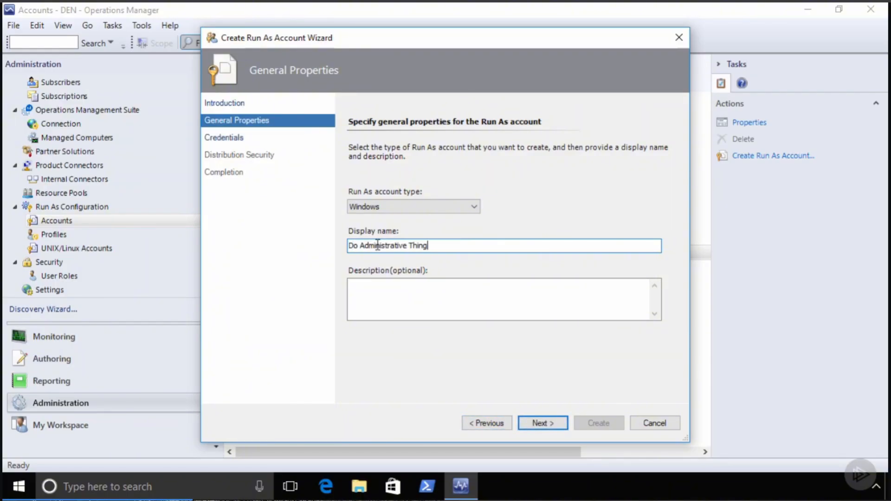
{"action": "left_click", "coordinate": [557, 422]}
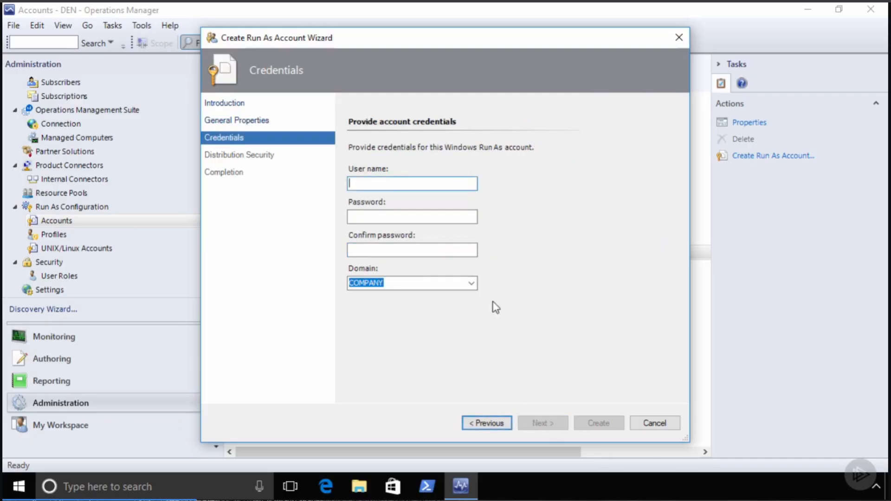
- Enter the COMPANY user name and password, then dismiss the password-mismatch warning
{"action": "left_click", "coordinate": [389, 186]}
{"action": "type", "text": "gshields"}
{"action": "key", "text": "Tab"}
{"action": "type", "text": "•••••••••"}
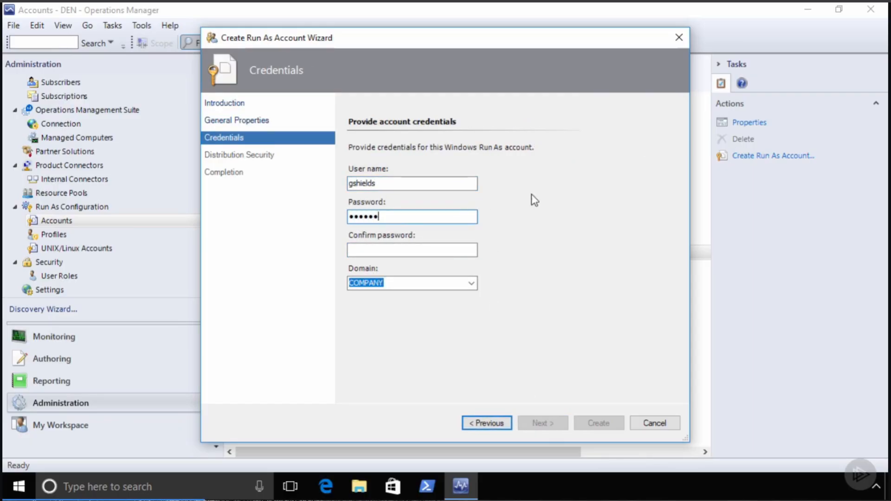
{"action": "key", "text": "Tab"}
{"action": "type", "text": "••••••••"}
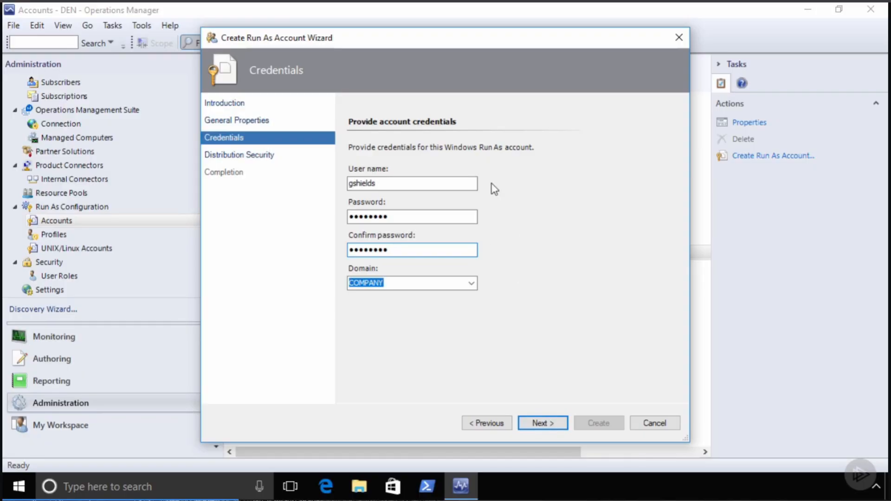
{"action": "left_click", "coordinate": [542, 424]}
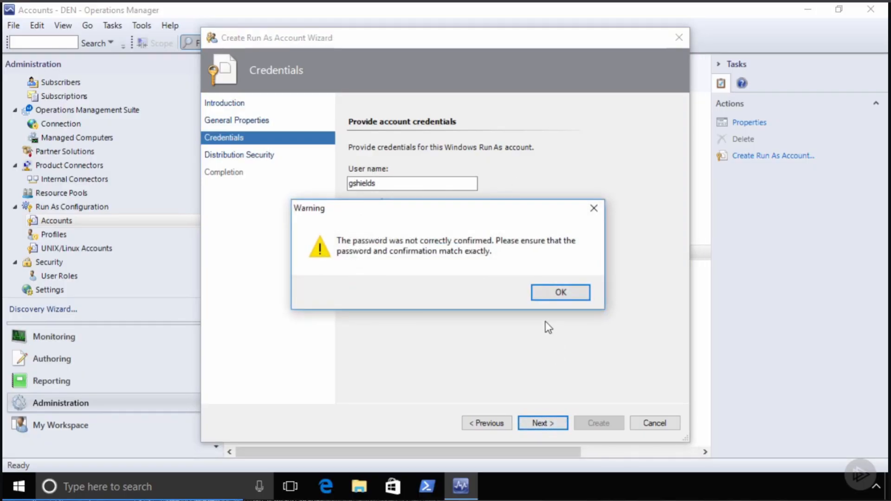
{"action": "left_click", "coordinate": [560, 293]}
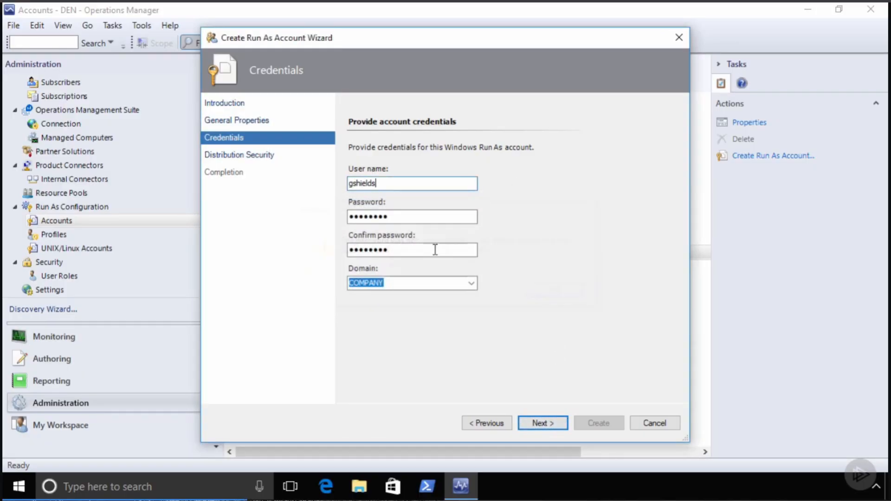
- Retype matching passwords and create the account with More secure distribution
{"action": "left_click_drag", "start_coordinate": [394, 217], "coordinate": [311, 223]}
{"action": "type", "text": "Pa$$w0rd"}
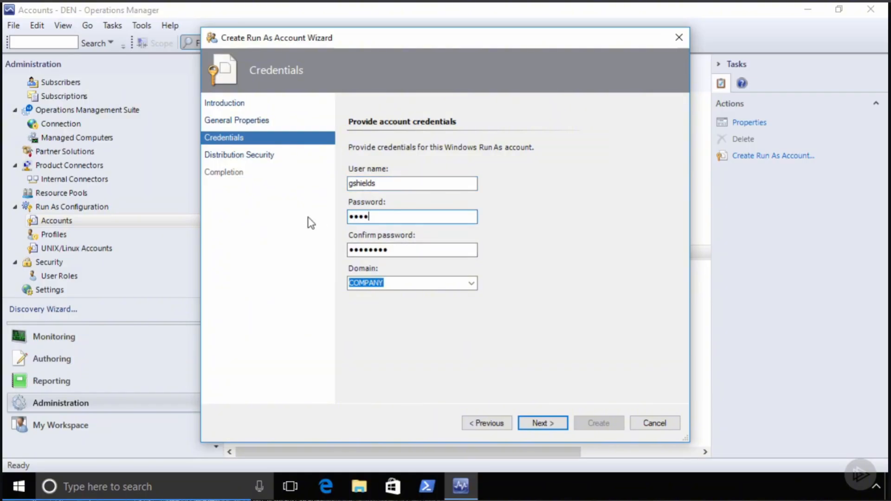
{"action": "key", "text": "Tab"}
{"action": "type", "text": "abc"}
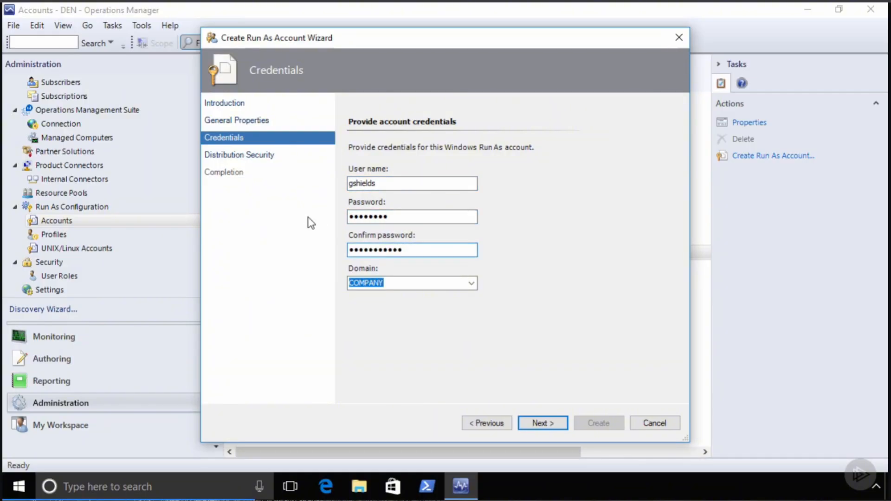
{"action": "key", "text": "shift+Home"}
{"action": "type", "text": "Pa$$w0rd"}
{"action": "left_click", "coordinate": [552, 421]}
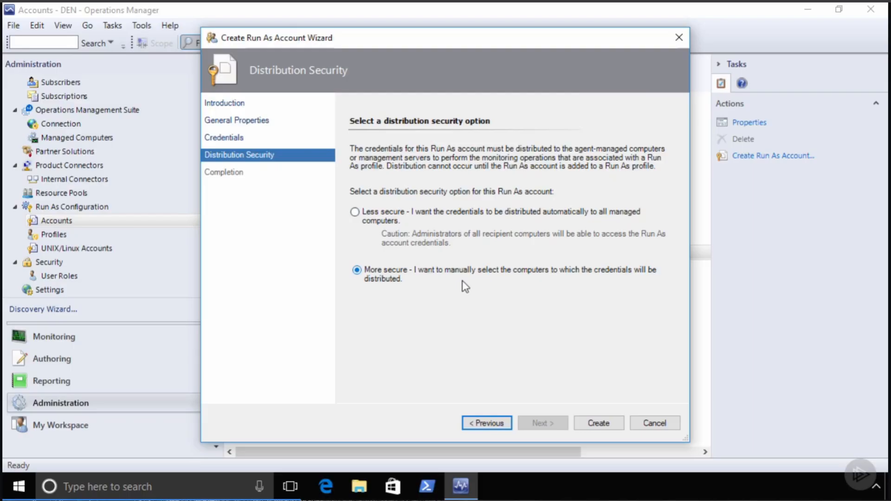
{"action": "left_click", "coordinate": [601, 424]}
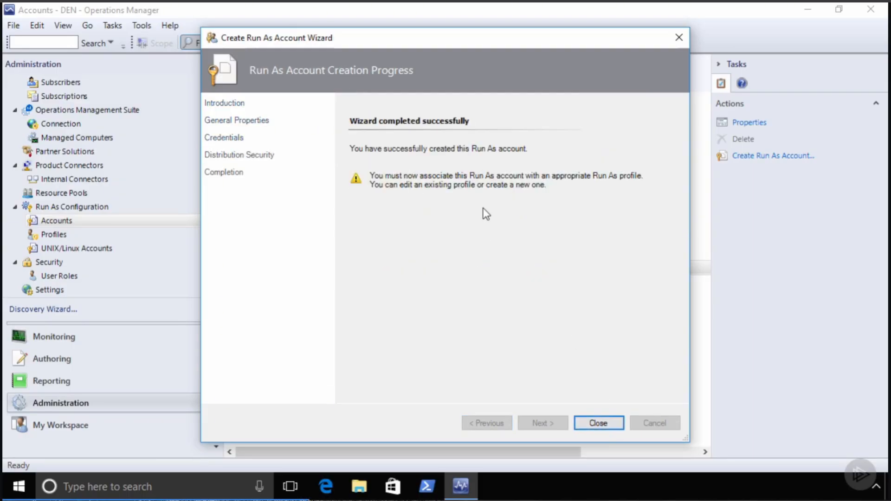
- Look through the Active Directory Based Agent Assignment profile's accounts, then cancel without changes
{"action": "left_click", "coordinate": [596, 426]}
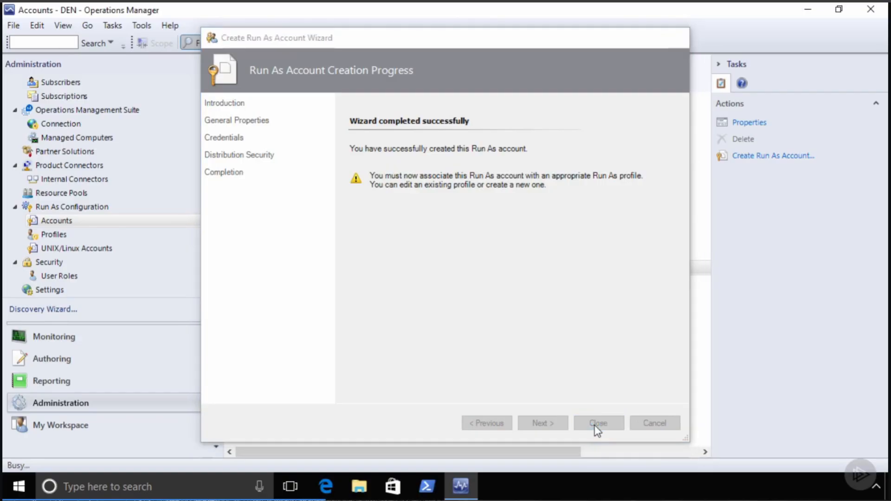
{"action": "left_click", "coordinate": [55, 234]}
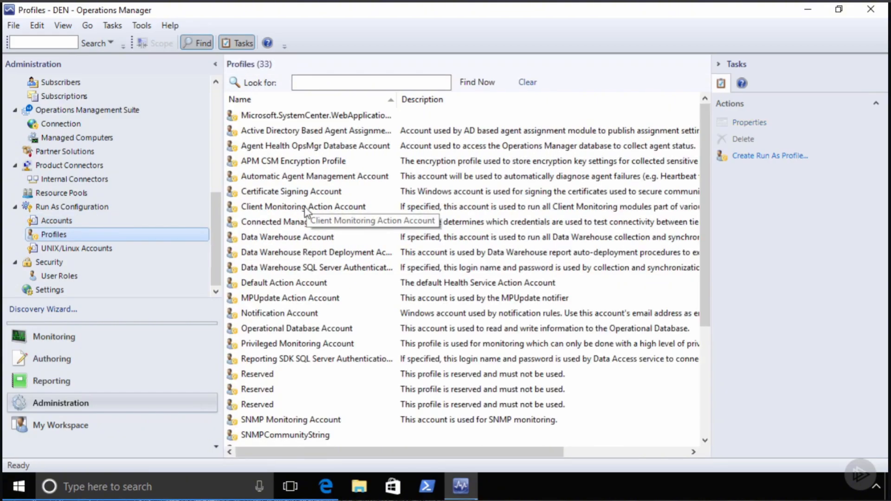
{"action": "double_click", "coordinate": [362, 131]}
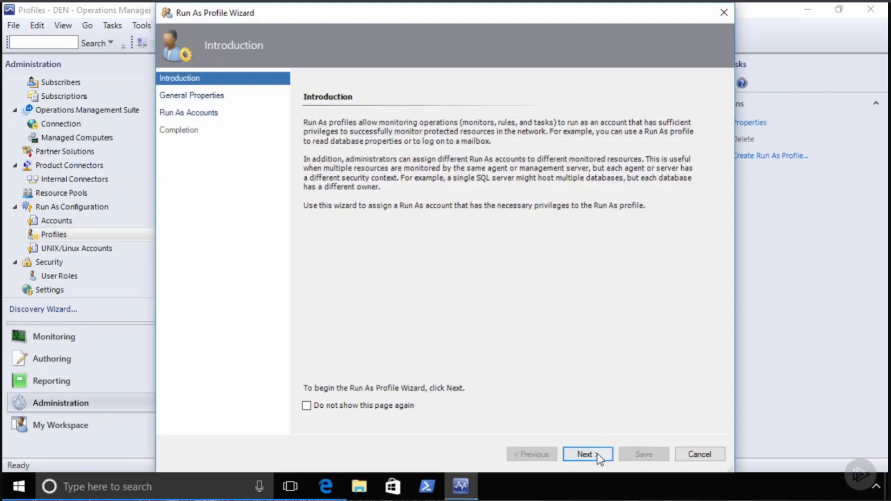
{"action": "left_click", "coordinate": [587, 454]}
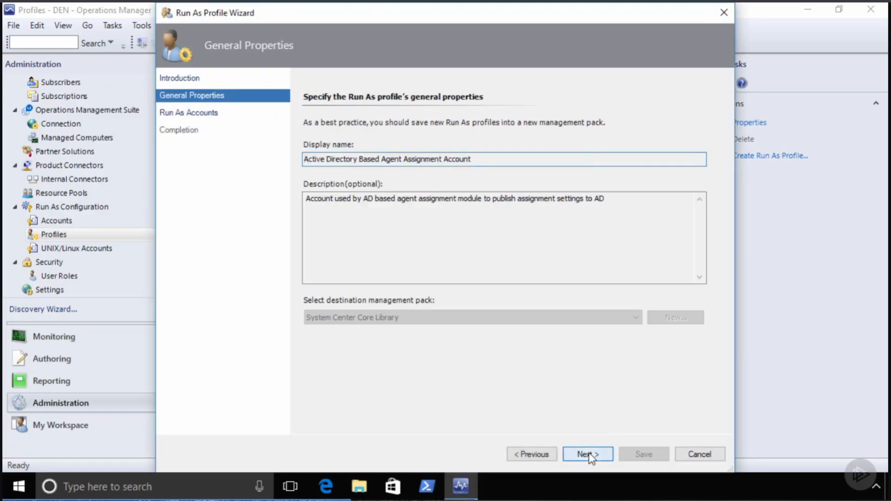
{"action": "left_click", "coordinate": [587, 454]}
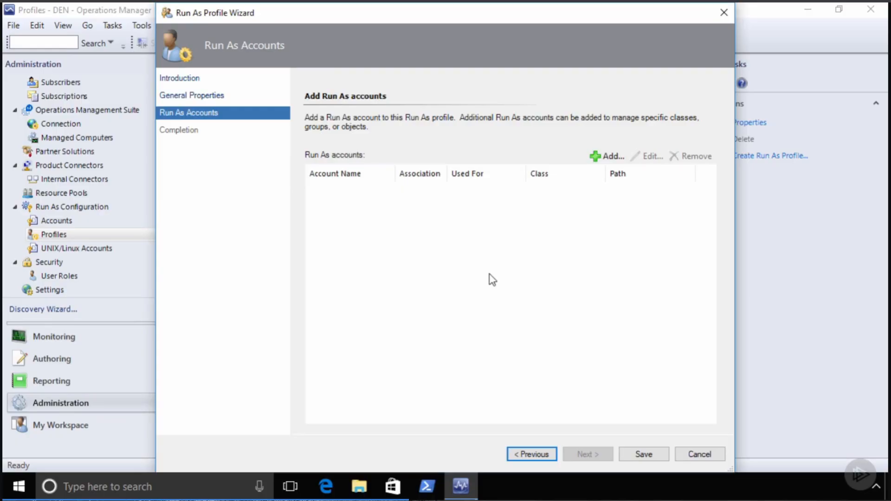
{"action": "left_click", "coordinate": [703, 454]}
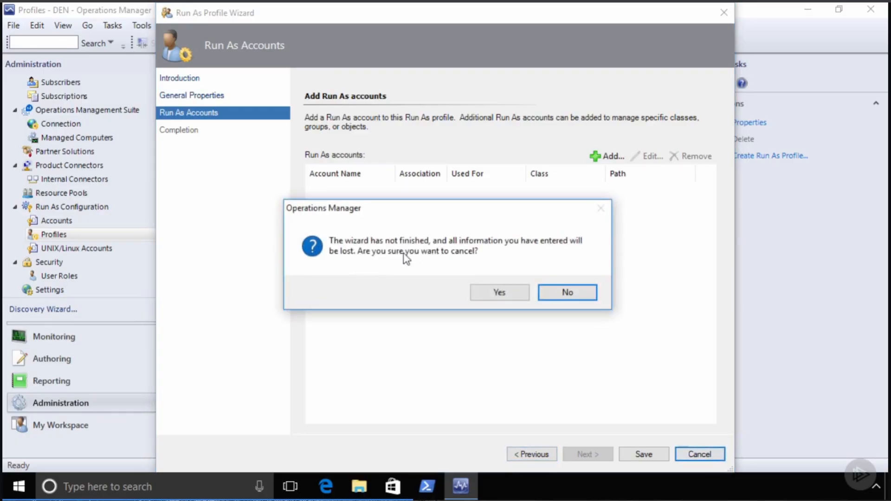
{"action": "left_click", "coordinate": [497, 292]}
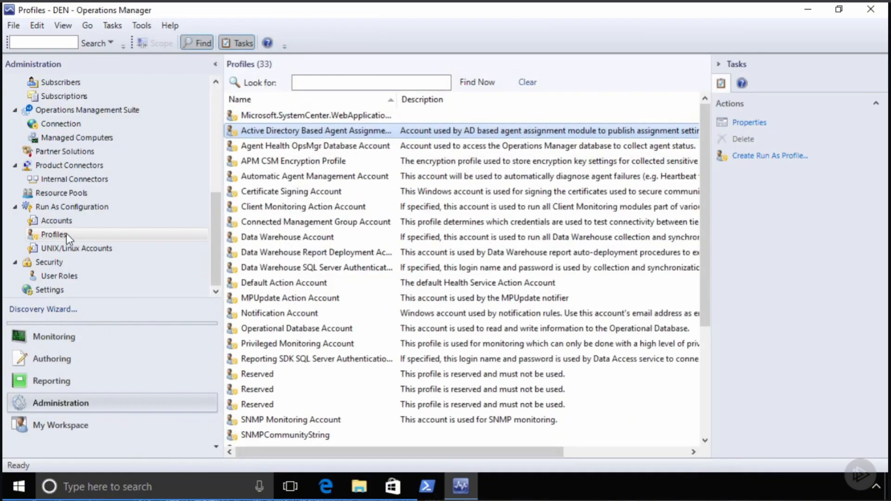
- Start a Run As profile 'Do Administrative Things' saved in the Default Management Pack
{"action": "right_click", "coordinate": [66, 233]}
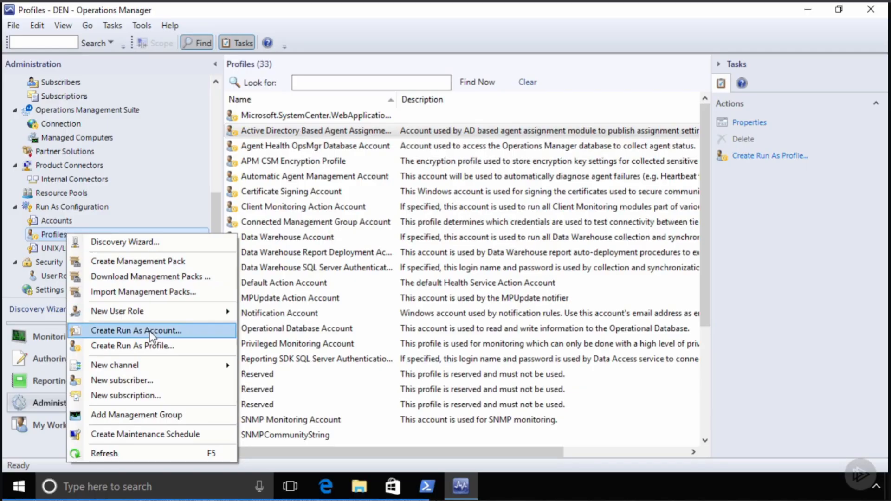
{"action": "left_click", "coordinate": [140, 346]}
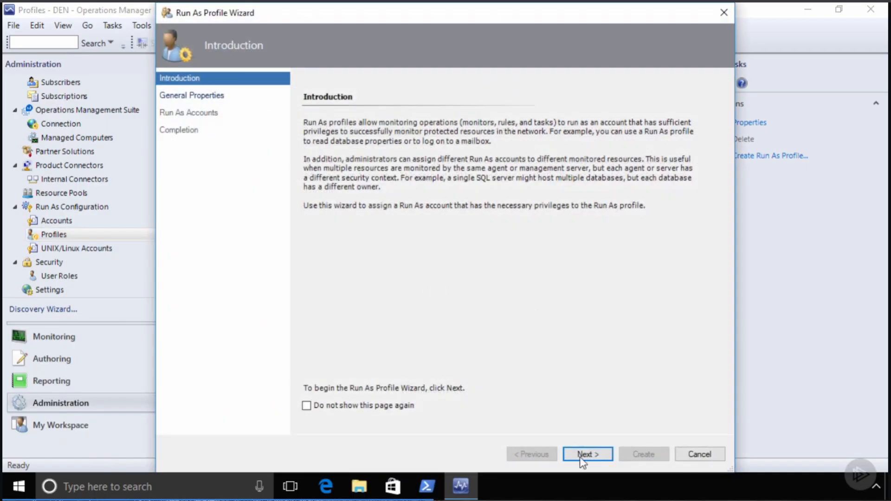
{"action": "left_click", "coordinate": [583, 453]}
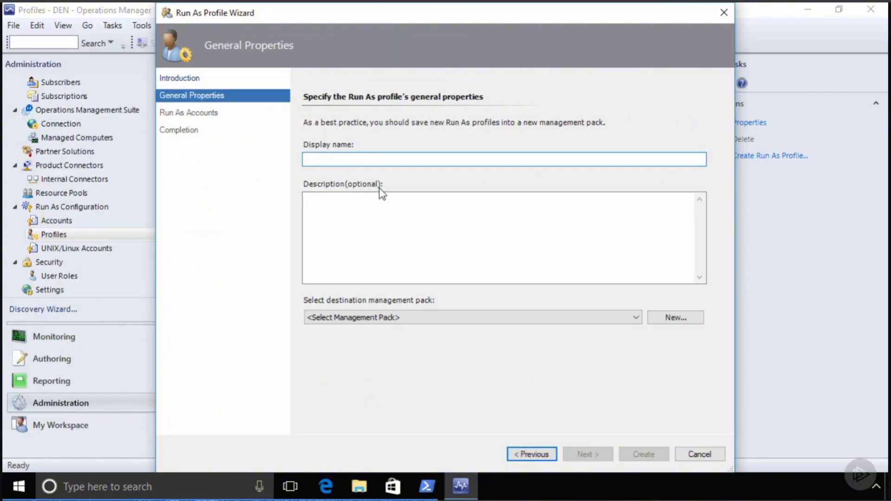
{"action": "type", "text": "Do Admi"}
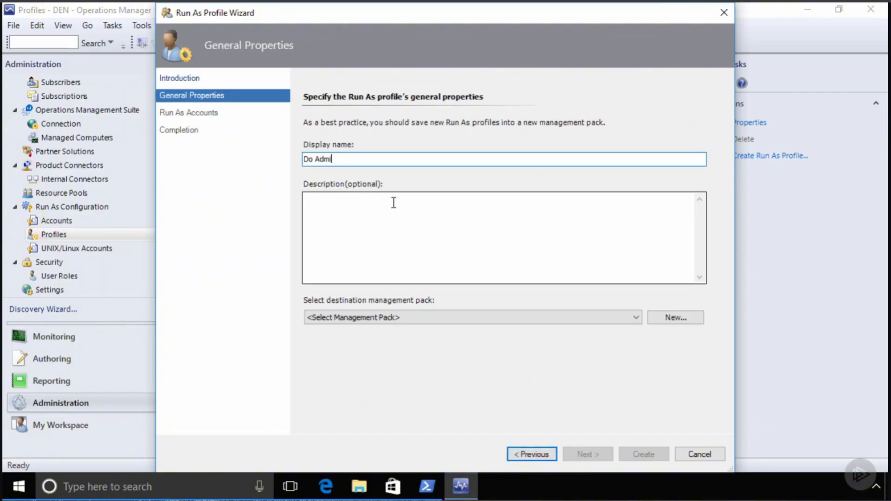
{"action": "type", "text": "nistrative Things"}
{"action": "left_click", "coordinate": [354, 319]}
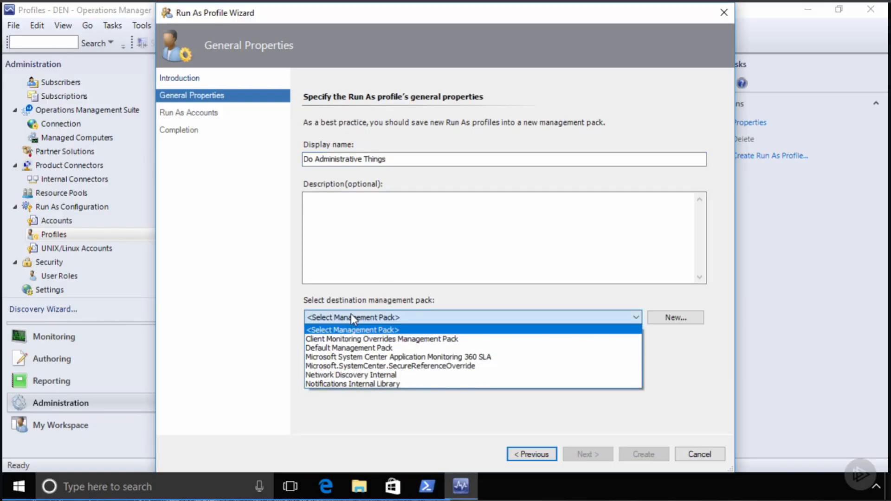
{"action": "left_click", "coordinate": [362, 349]}
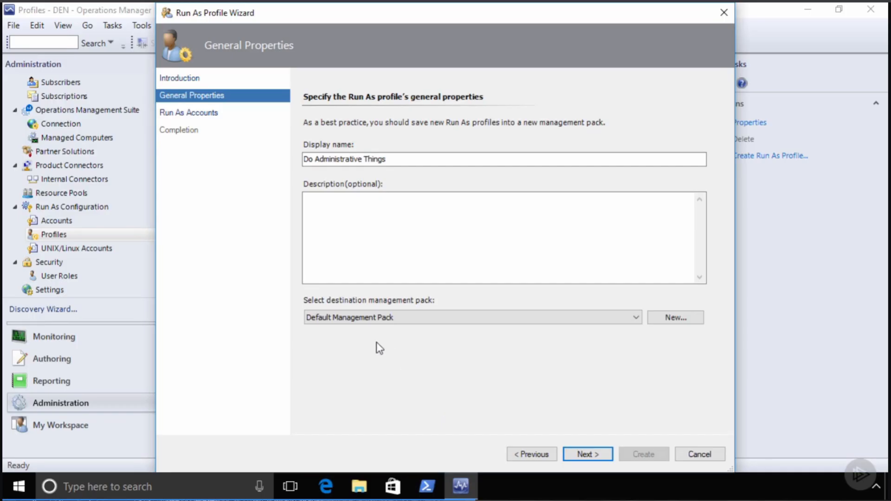
{"action": "left_click", "coordinate": [594, 458]}
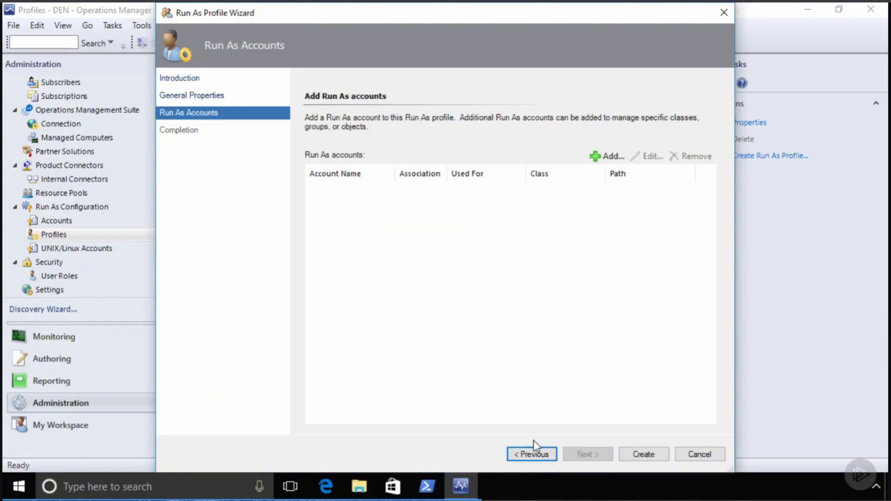
- Add the Do Administrative Things account to the profile, targeting all objects rather than a specific class
{"action": "left_click", "coordinate": [611, 157]}
{"action": "left_click", "coordinate": [334, 212]}
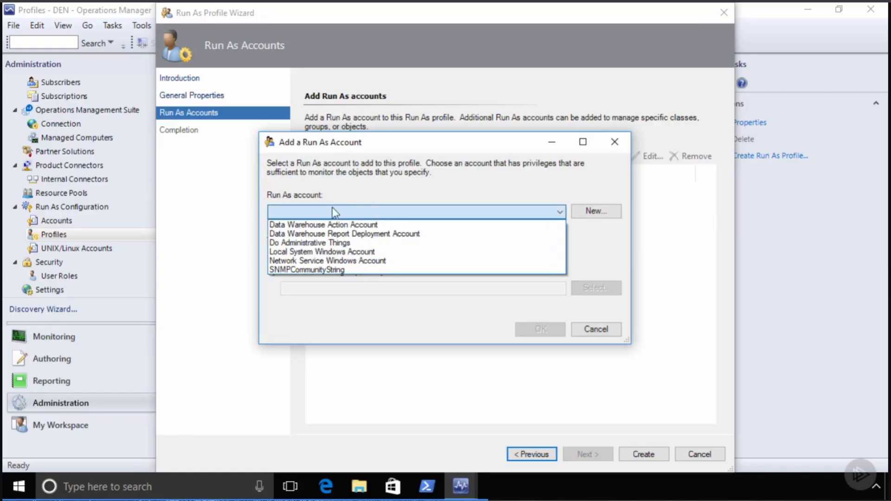
{"action": "left_click", "coordinate": [327, 243]}
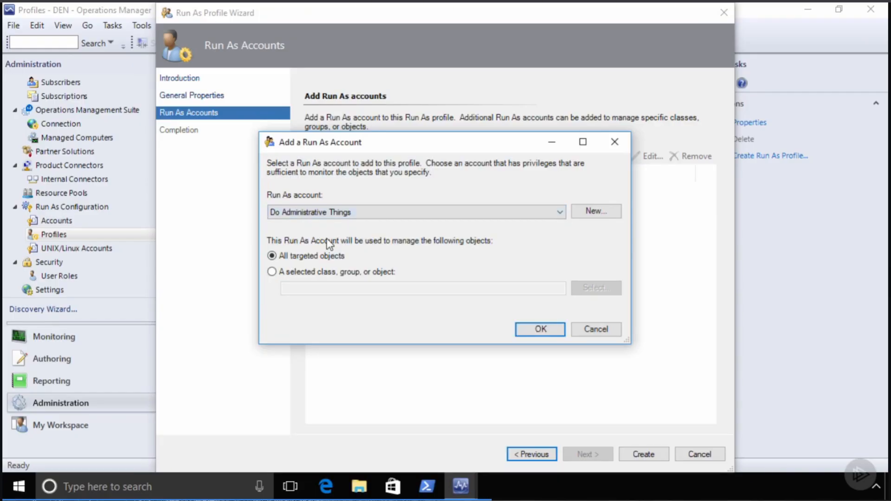
{"action": "left_click", "coordinate": [356, 272]}
{"action": "left_click", "coordinate": [597, 290]}
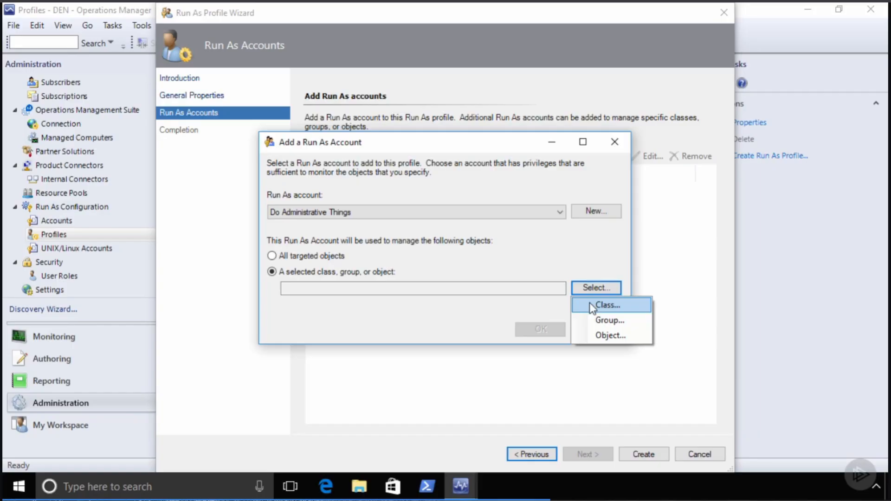
{"action": "left_click", "coordinate": [603, 335]}
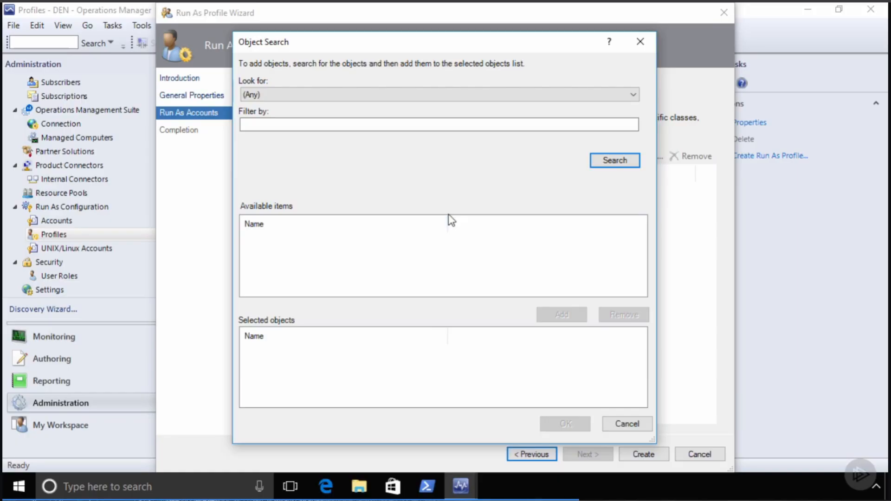
{"action": "left_click", "coordinate": [613, 421]}
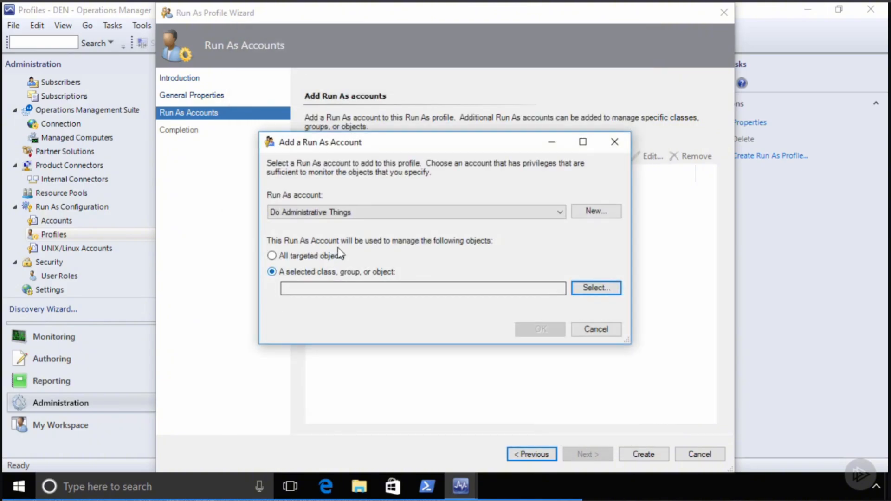
{"action": "left_click", "coordinate": [311, 256]}
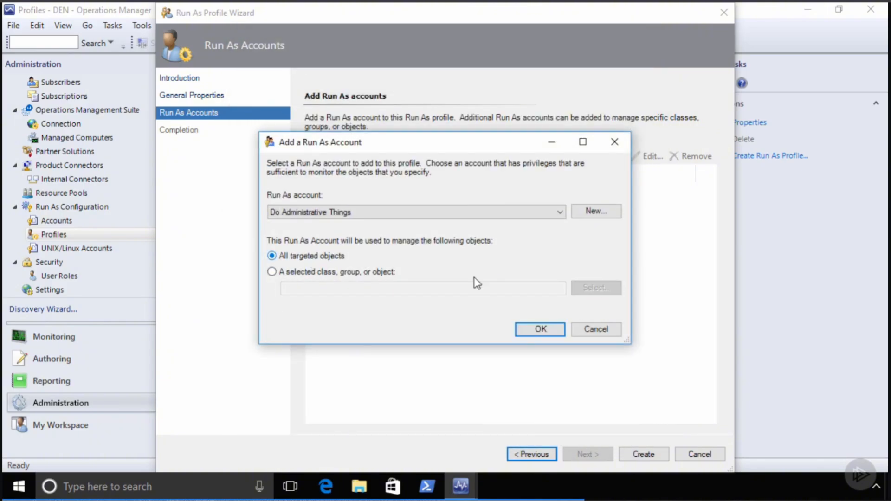
{"action": "left_click", "coordinate": [541, 329]}
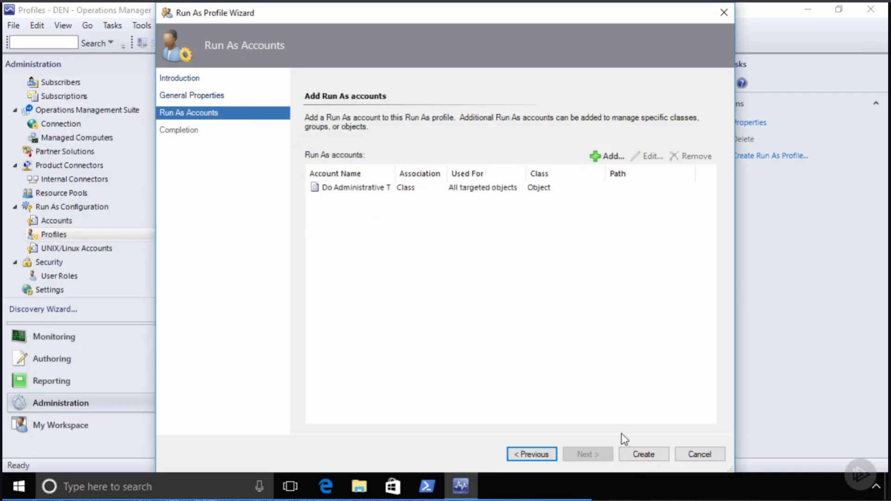
- Create the profile, check the account's distribution settings without changes, and close the wizard
{"action": "left_click", "coordinate": [643, 454]}
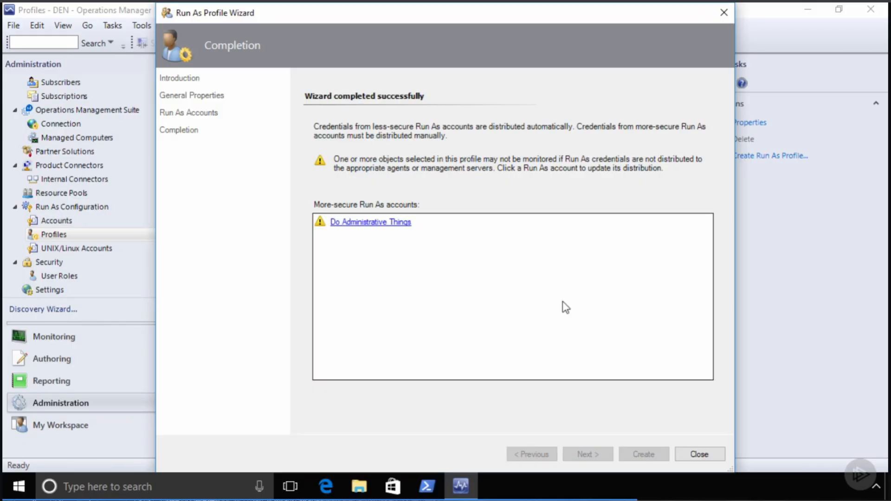
{"action": "left_click", "coordinate": [376, 224]}
{"action": "left_click_drag", "start_coordinate": [308, 124], "coordinate": [388, 38]}
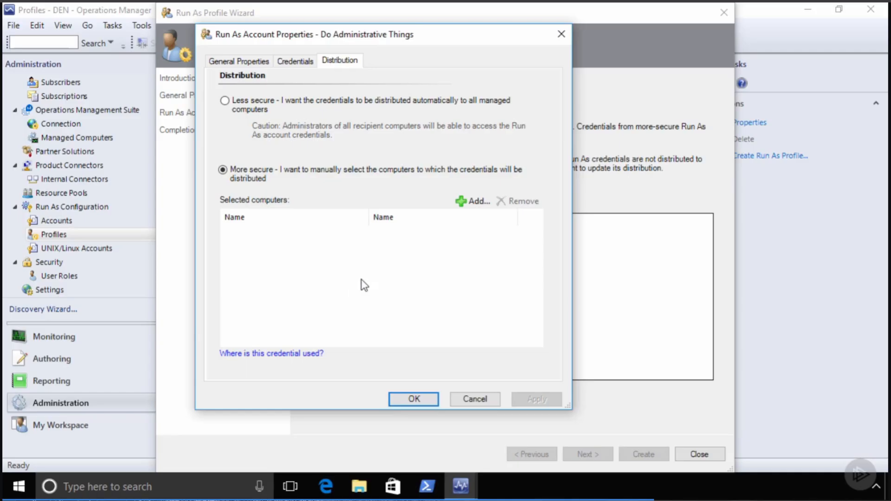
{"action": "left_click", "coordinate": [473, 201]}
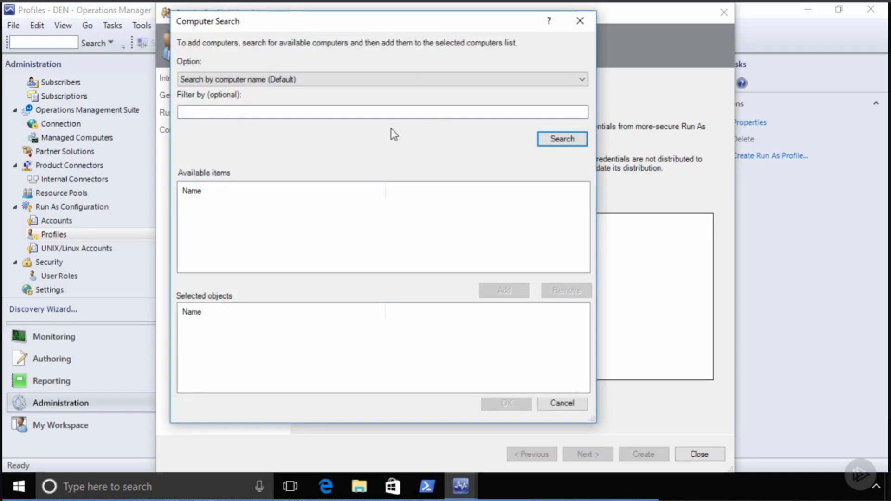
{"action": "left_click", "coordinate": [562, 403]}
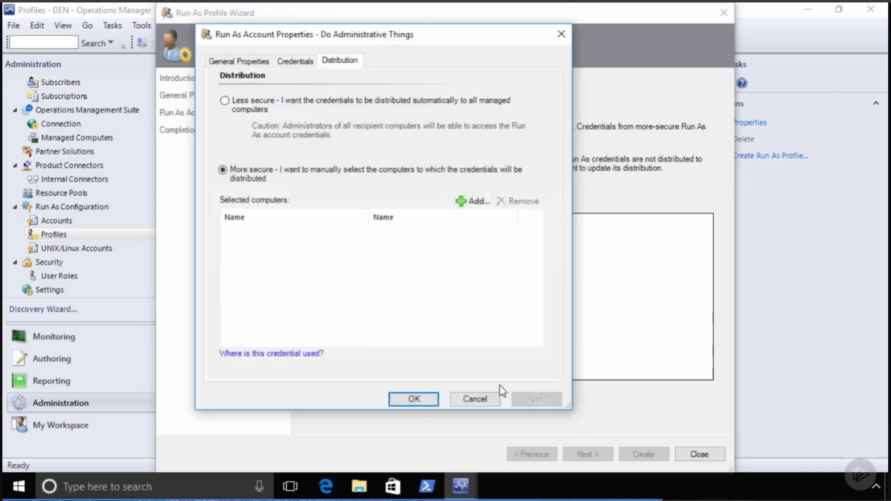
{"action": "left_click", "coordinate": [475, 400]}
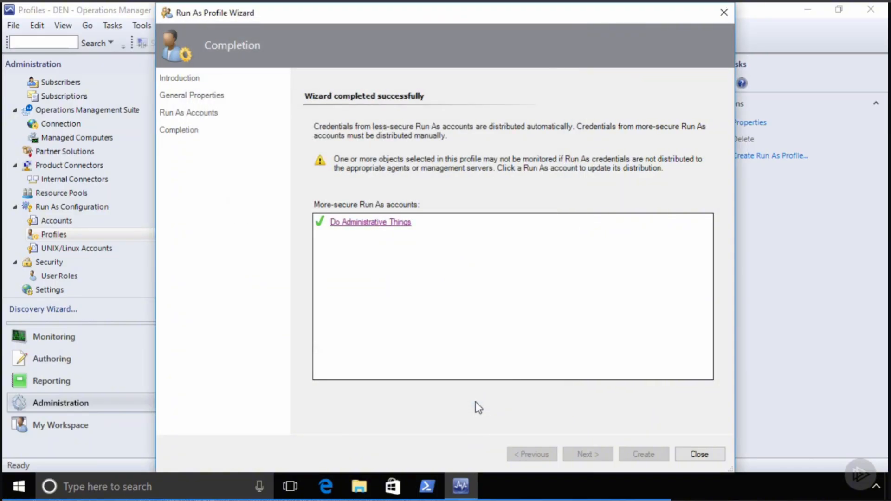
{"action": "left_click", "coordinate": [699, 454]}
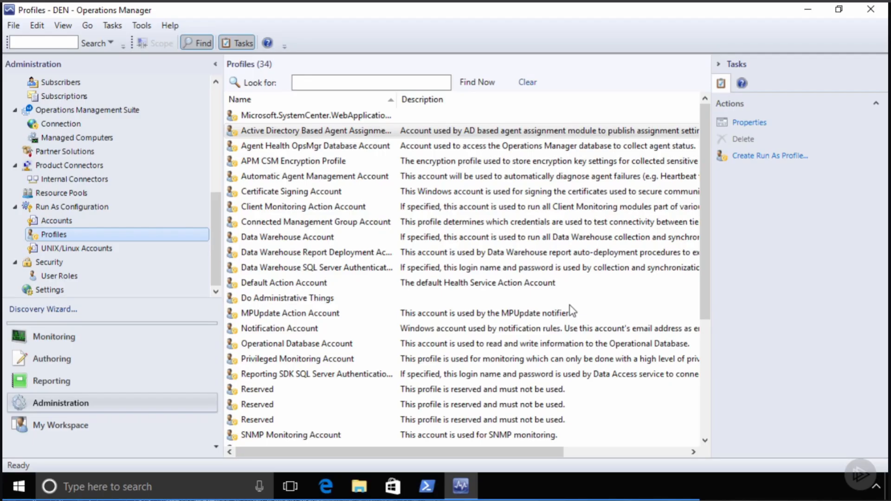
- Open Monitoring's Discovered Inventory and select sql.company.pri to see its properties
{"action": "left_click", "coordinate": [54, 336]}
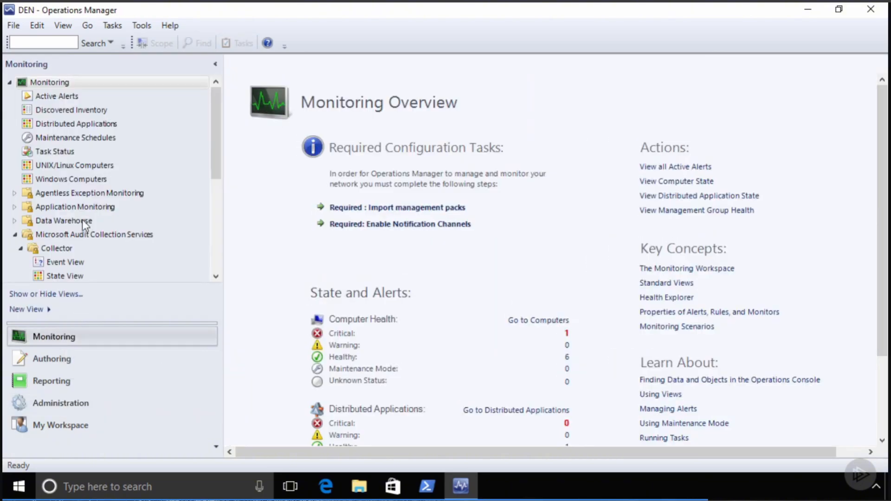
{"action": "left_click", "coordinate": [63, 96]}
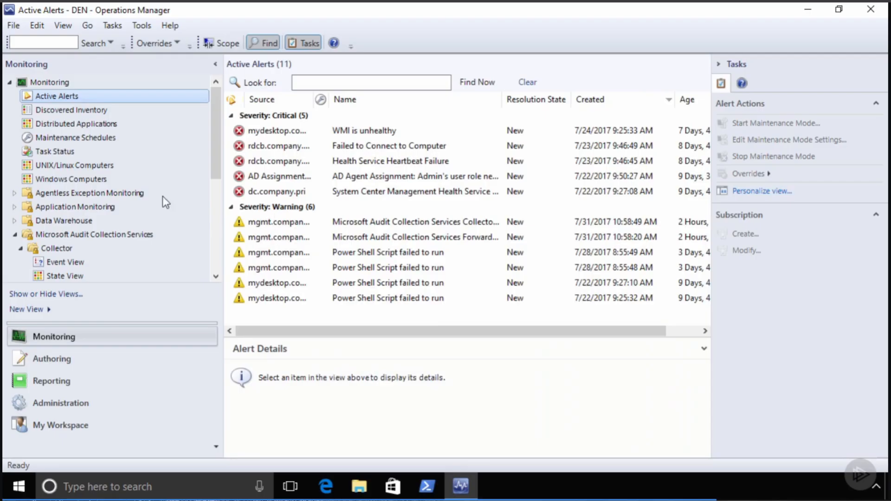
{"action": "key", "text": "Down"}
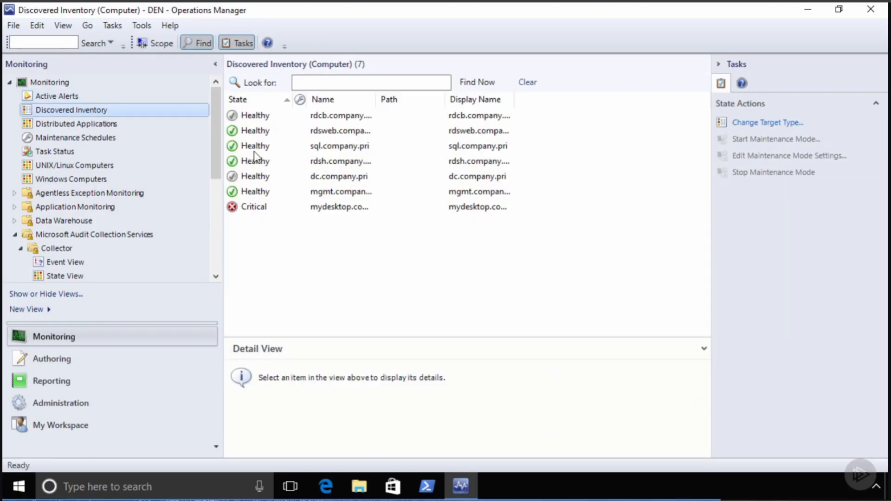
{"action": "left_click", "coordinate": [254, 152]}
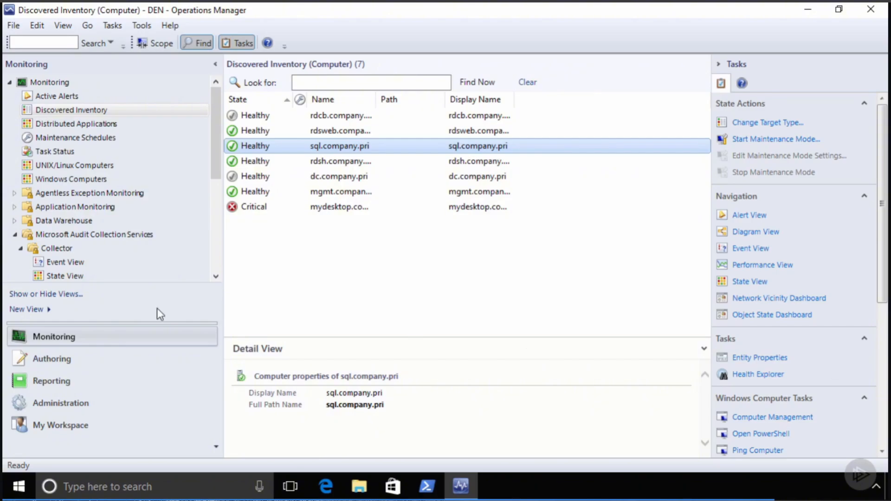
- View the audit Collector's events and state, selecting its Healthy entry
{"action": "scroll", "coordinate": [71, 207], "scroll_direction": "down", "scroll_amount": 2}
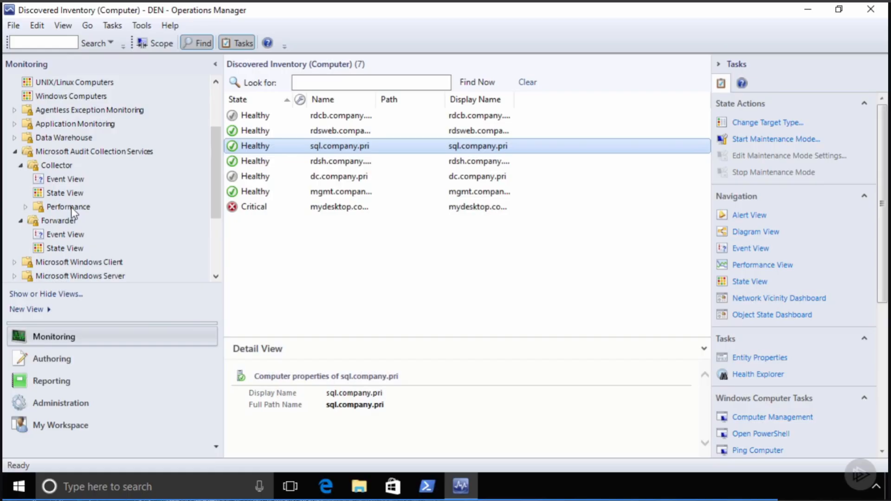
{"action": "left_click", "coordinate": [57, 180]}
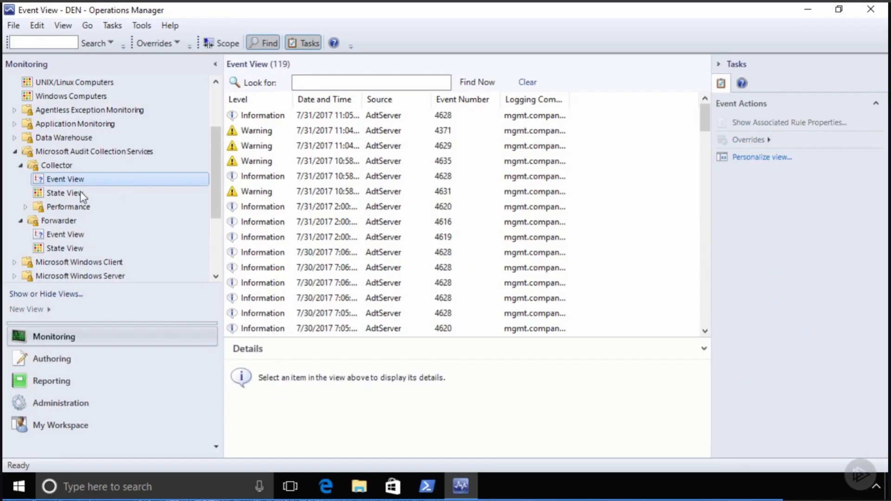
{"action": "left_click", "coordinate": [80, 193]}
{"action": "left_click", "coordinate": [258, 116]}
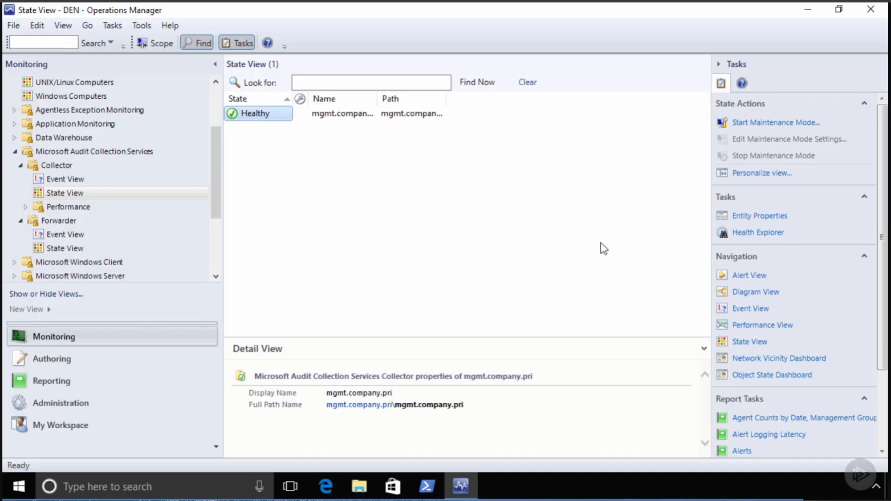
- Expand Microsoft Windows Server and open its Operating System State and Windows Server State views
{"action": "scroll", "coordinate": [118, 238], "scroll_direction": "down", "scroll_amount": 3}
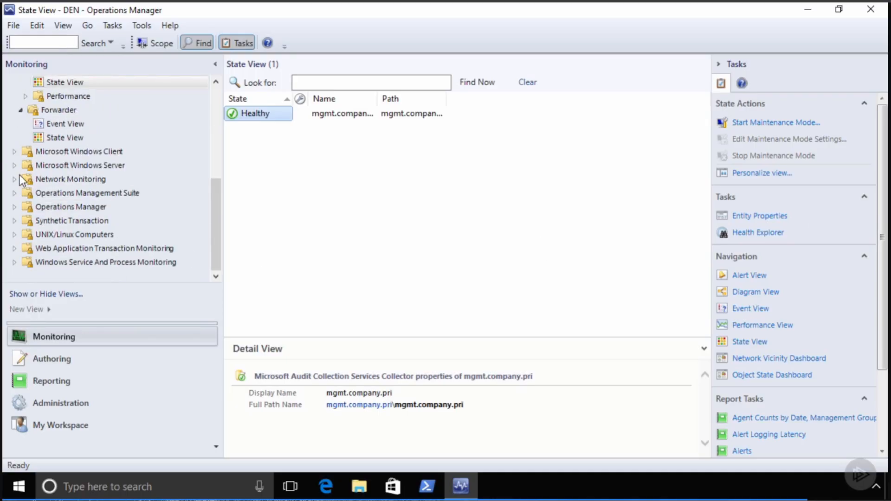
{"action": "left_click", "coordinate": [15, 165]}
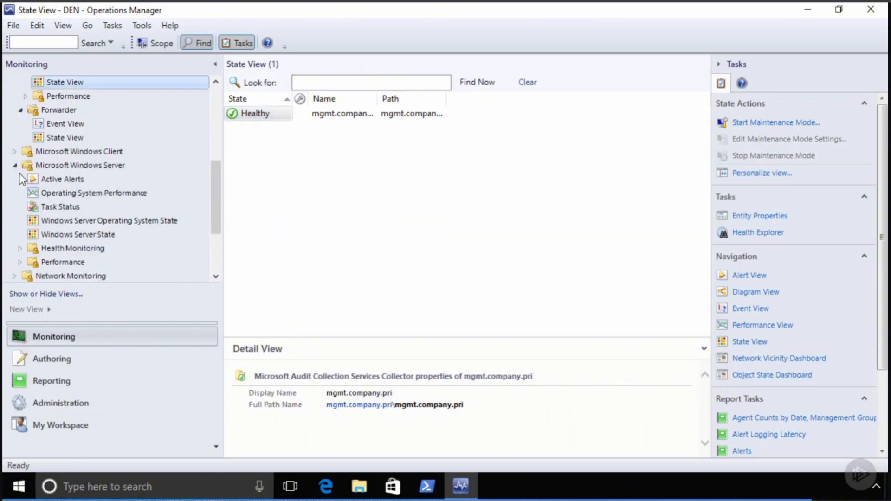
{"action": "left_click", "coordinate": [65, 220]}
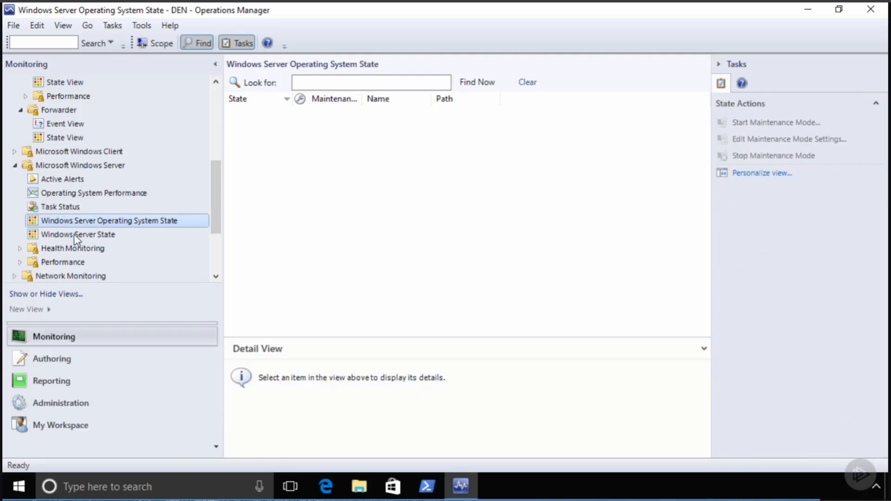
{"action": "left_click", "coordinate": [77, 234]}
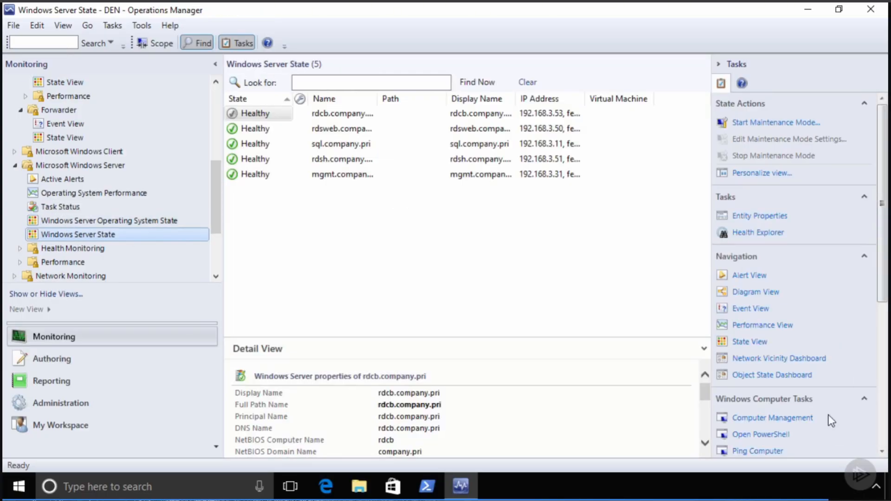
{"action": "left_click_drag", "start_coordinate": [885, 220], "coordinate": [886, 359]}
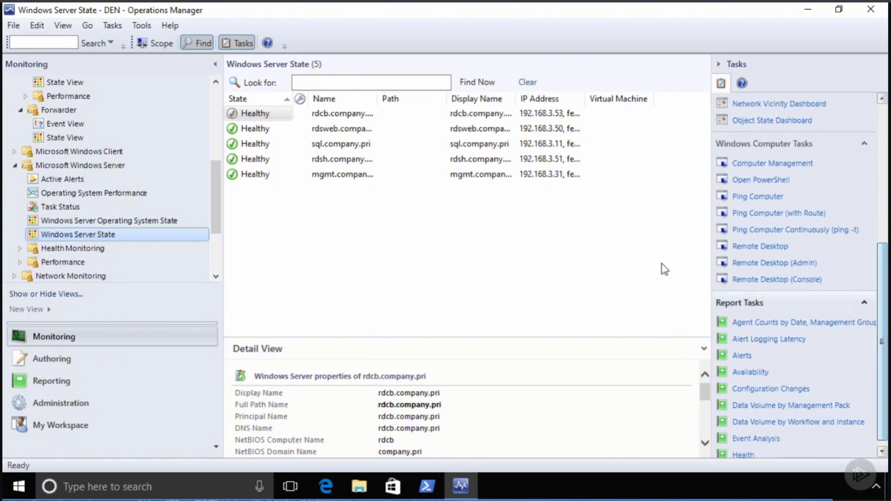